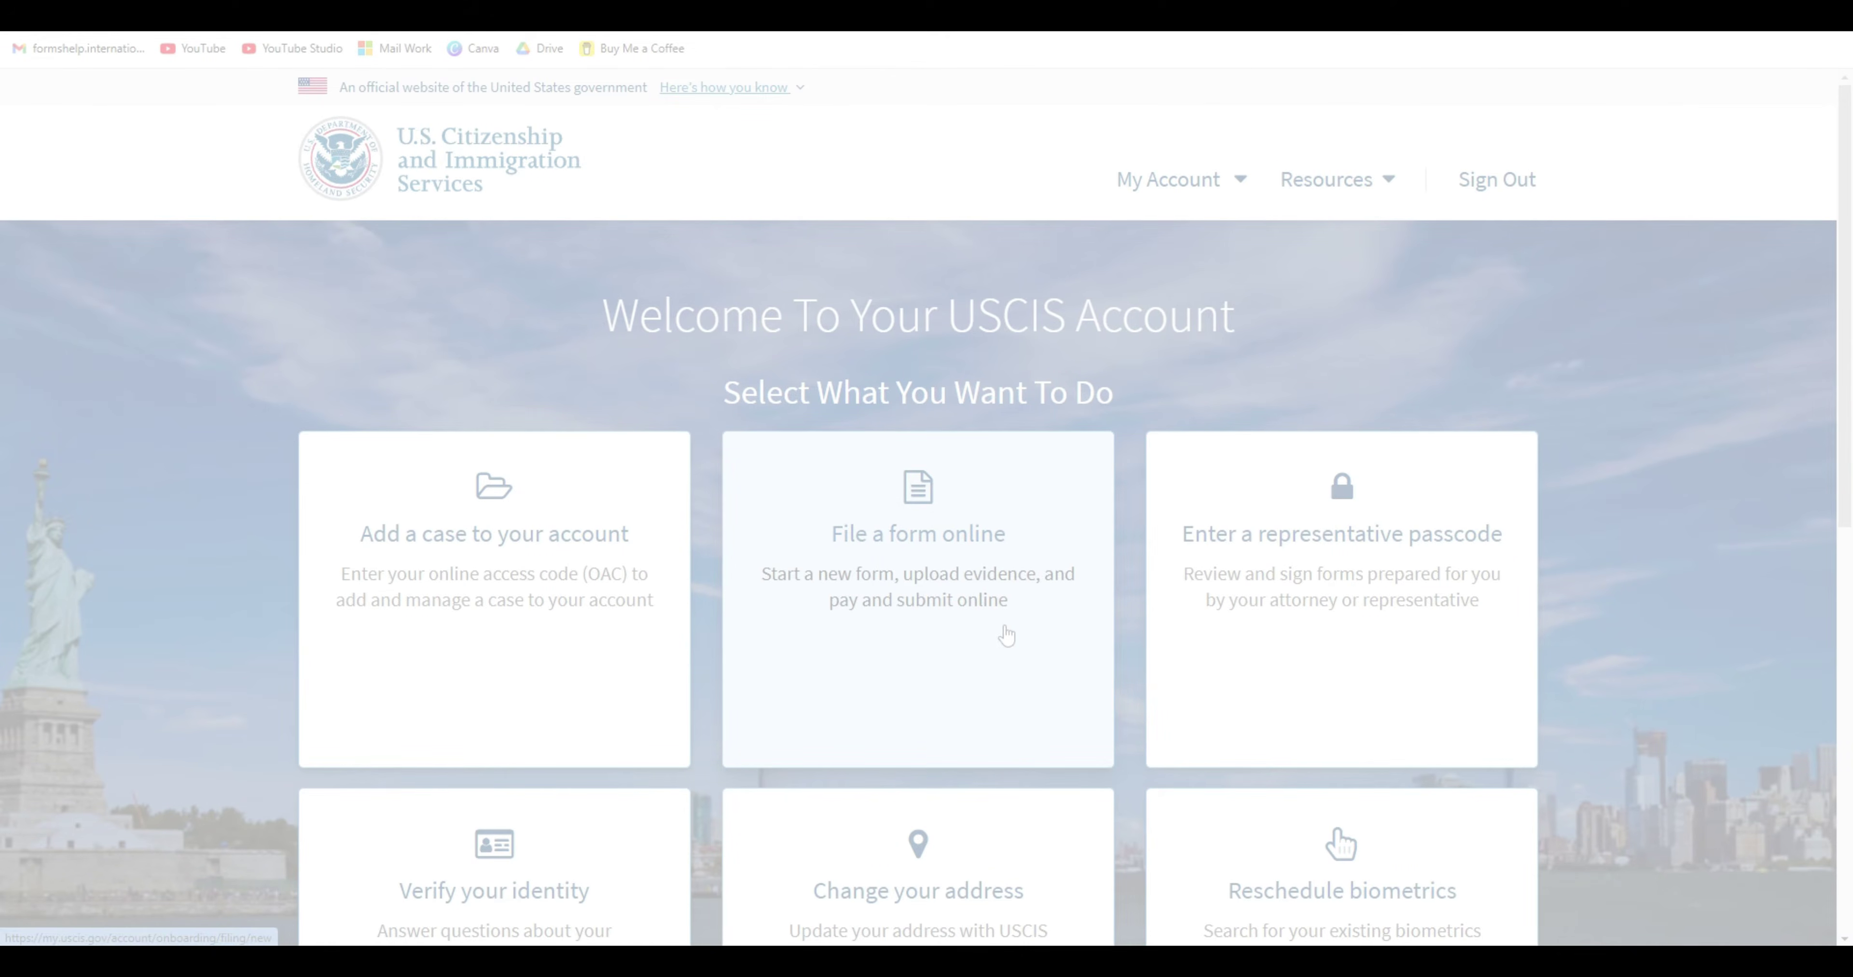
Open the online form filing page and select N-400, Application for Naturalization as the form to file.
{"action": "left_click", "coordinate": [1242, 182]}
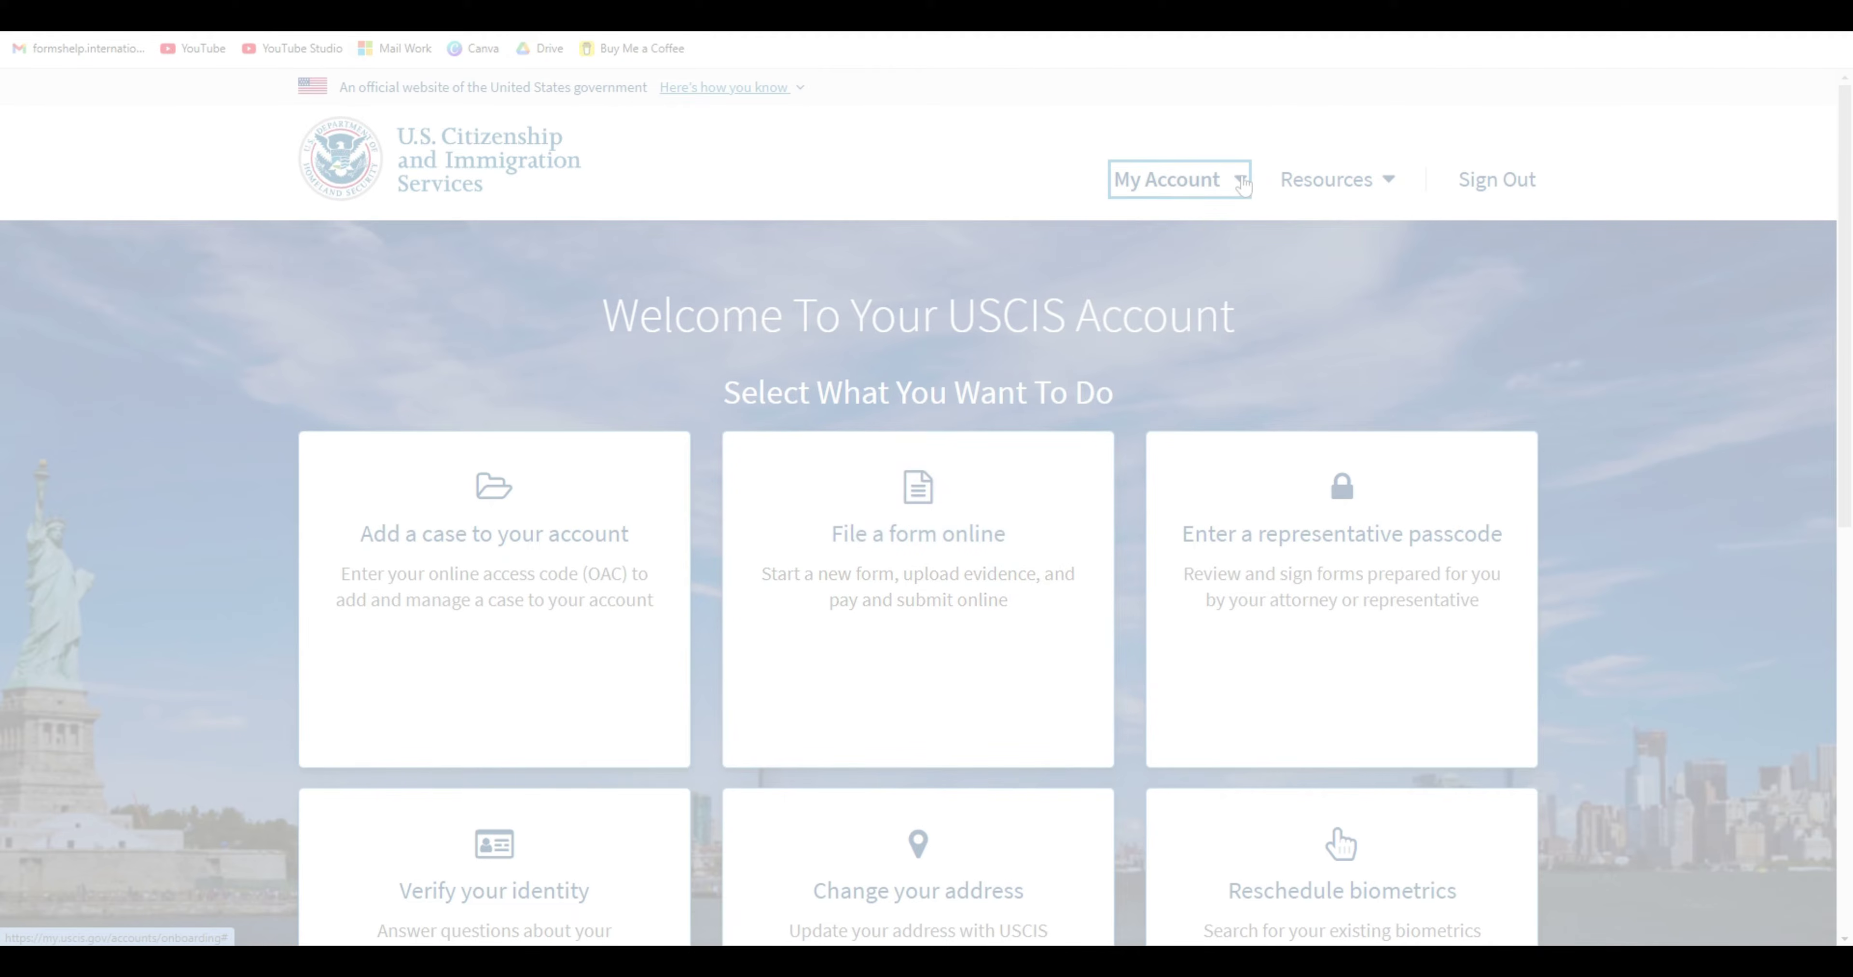
{"action": "left_click", "coordinate": [1260, 458]}
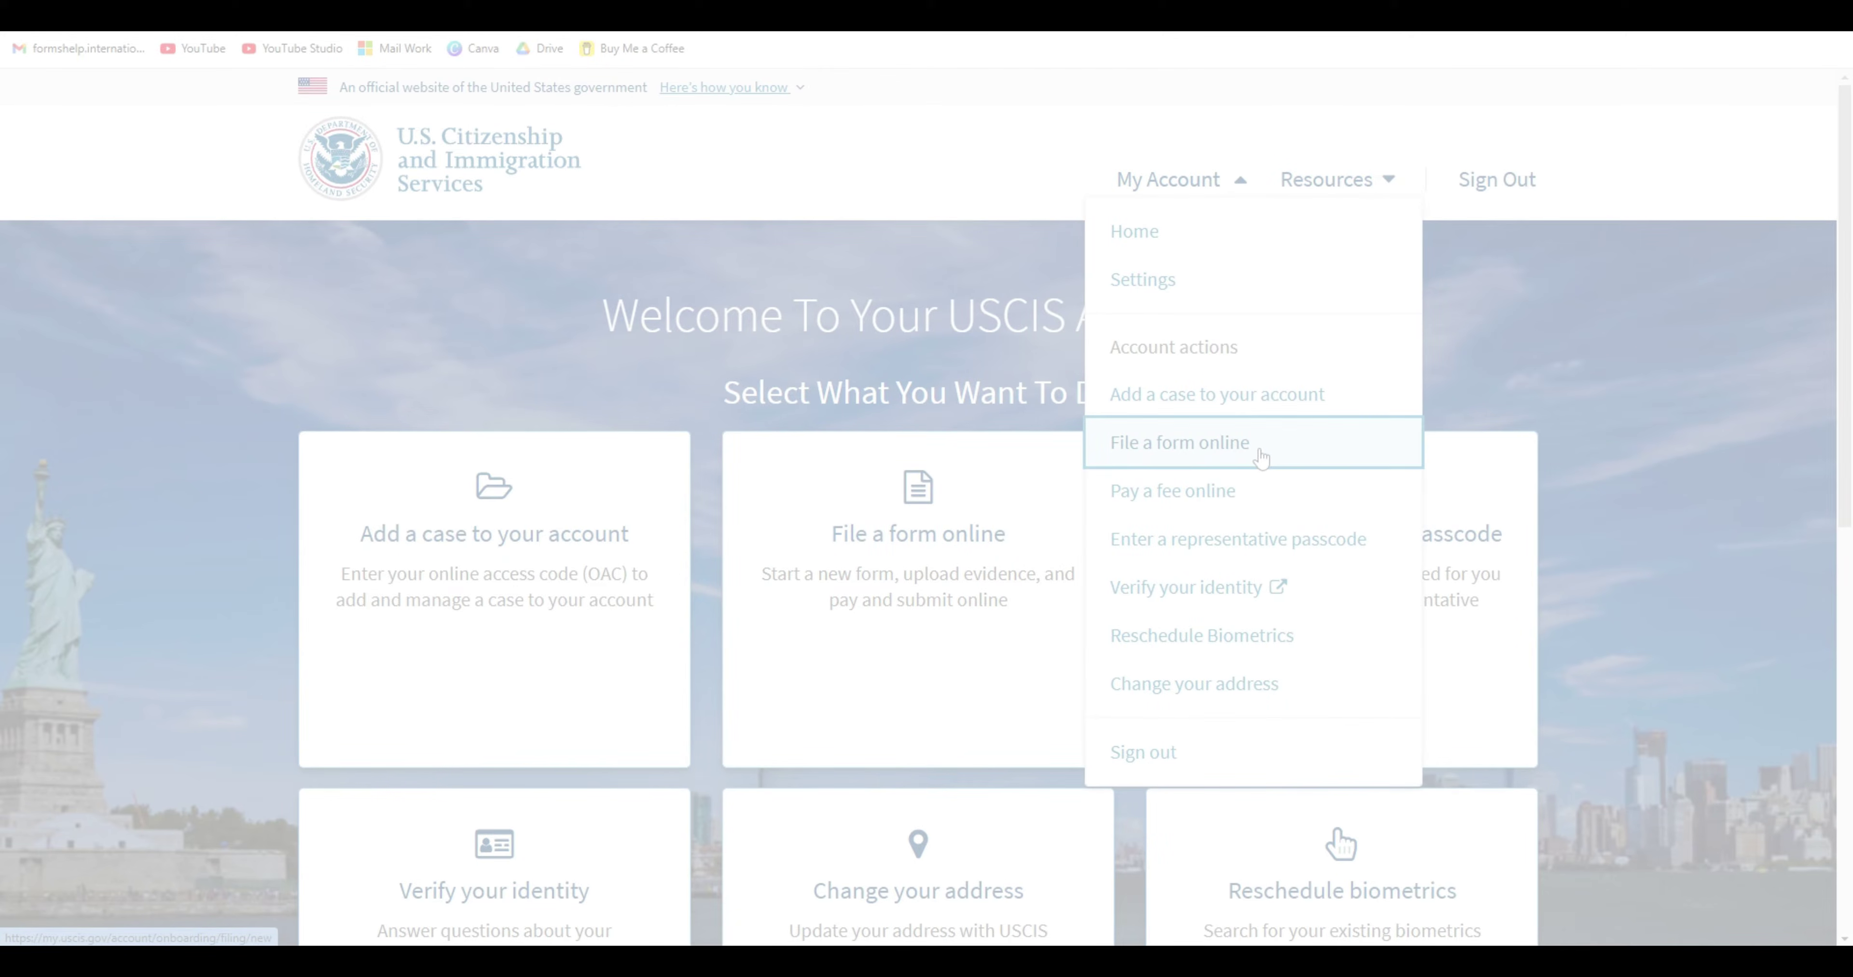
{"action": "scroll", "coordinate": [1365, 632], "scroll_direction": "down", "scroll_amount": 3}
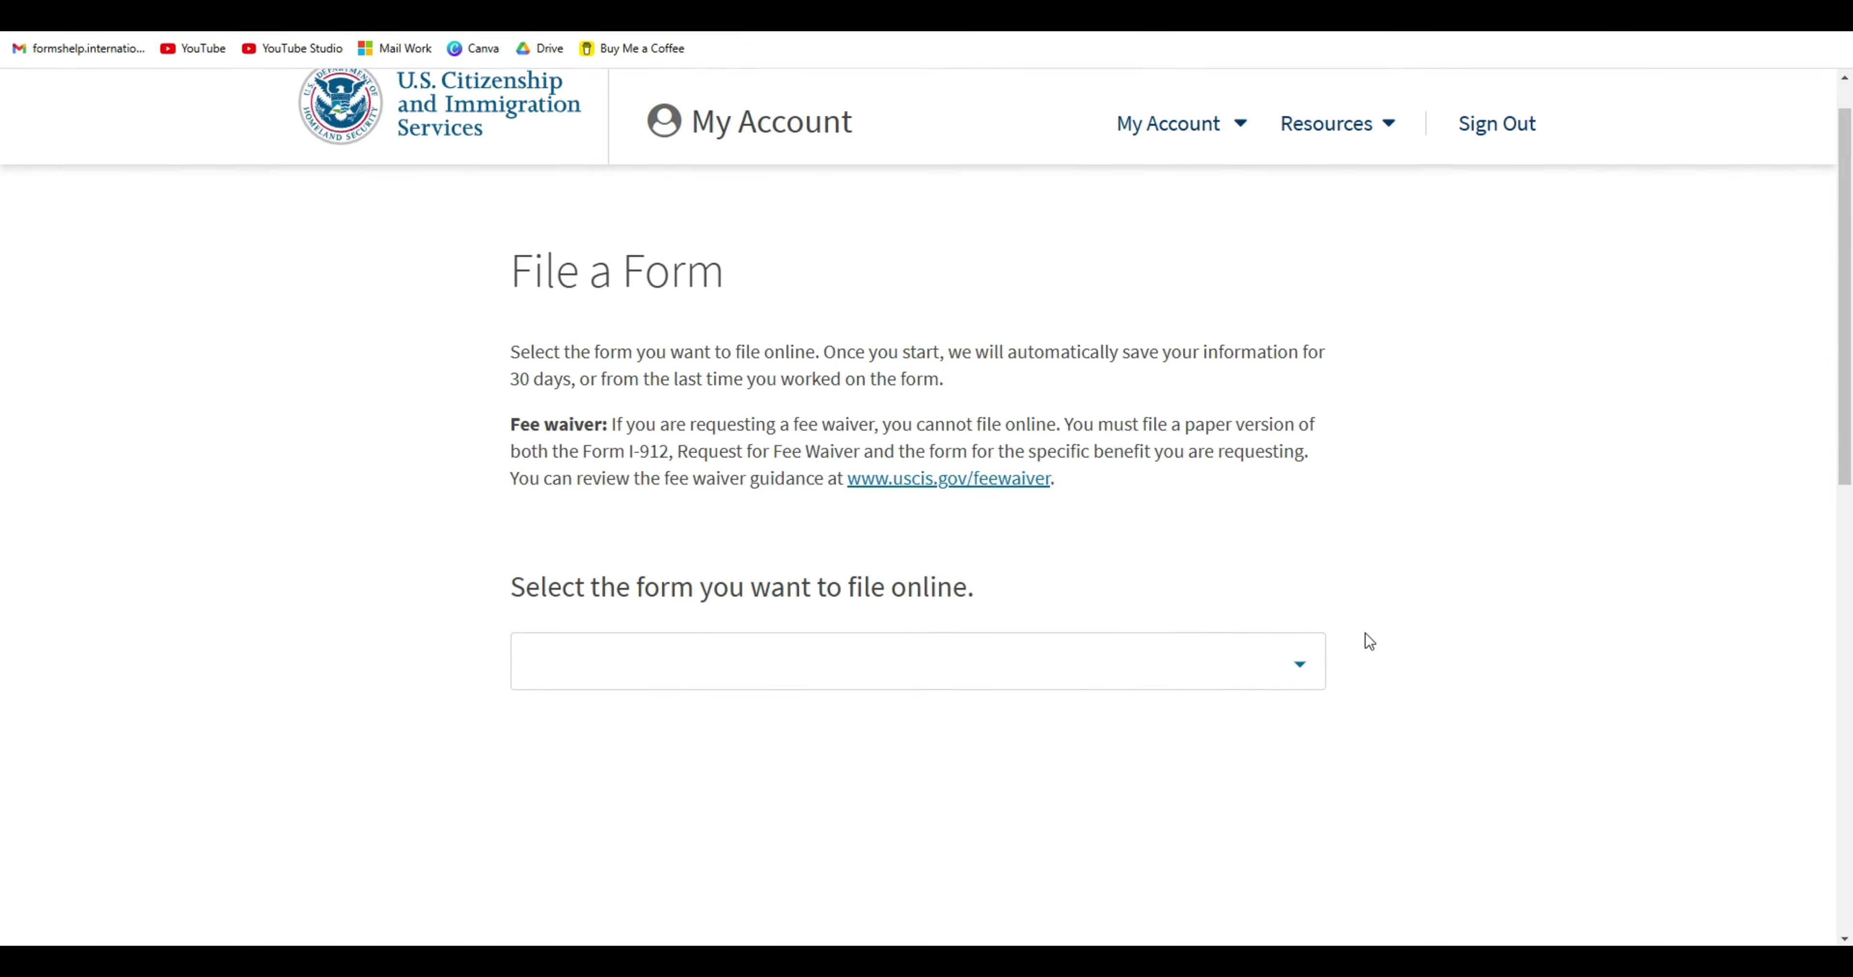
{"action": "left_click", "coordinate": [1277, 521]}
{"action": "scroll", "coordinate": [931, 711], "scroll_direction": "down", "scroll_amount": 5}
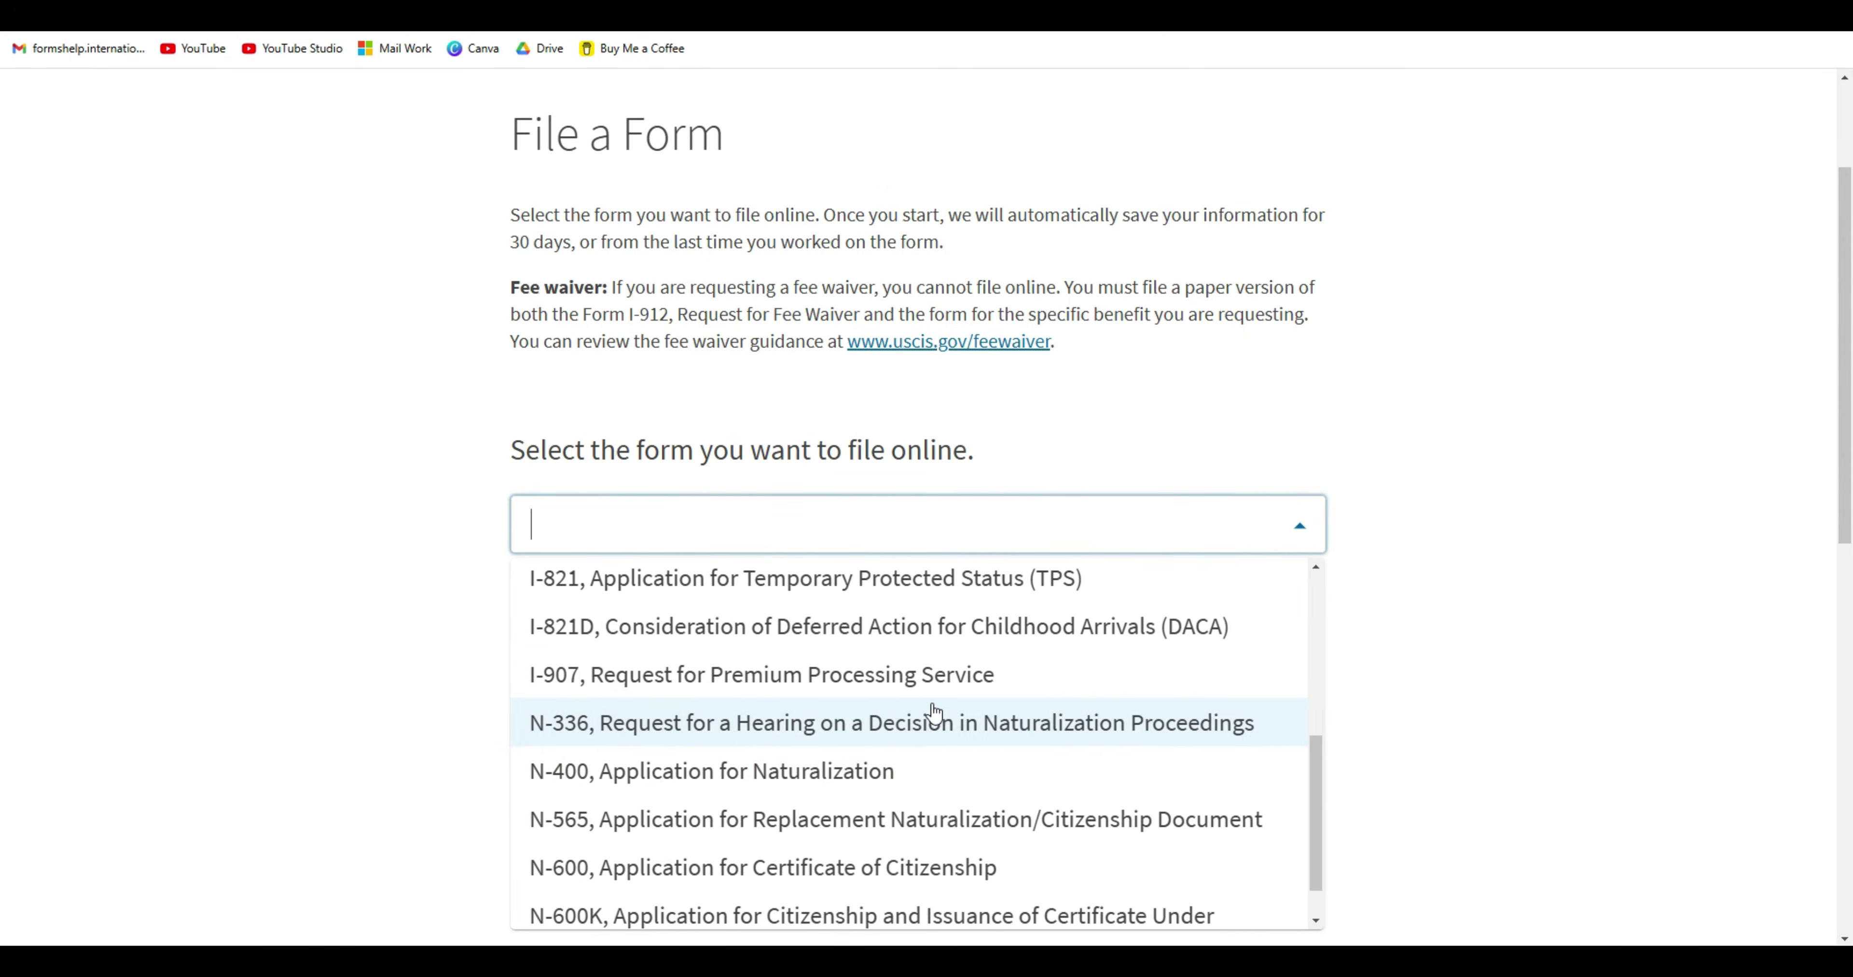
{"action": "left_click", "coordinate": [882, 784]}
{"action": "scroll", "coordinate": [909, 788], "scroll_direction": "down", "scroll_amount": 3}
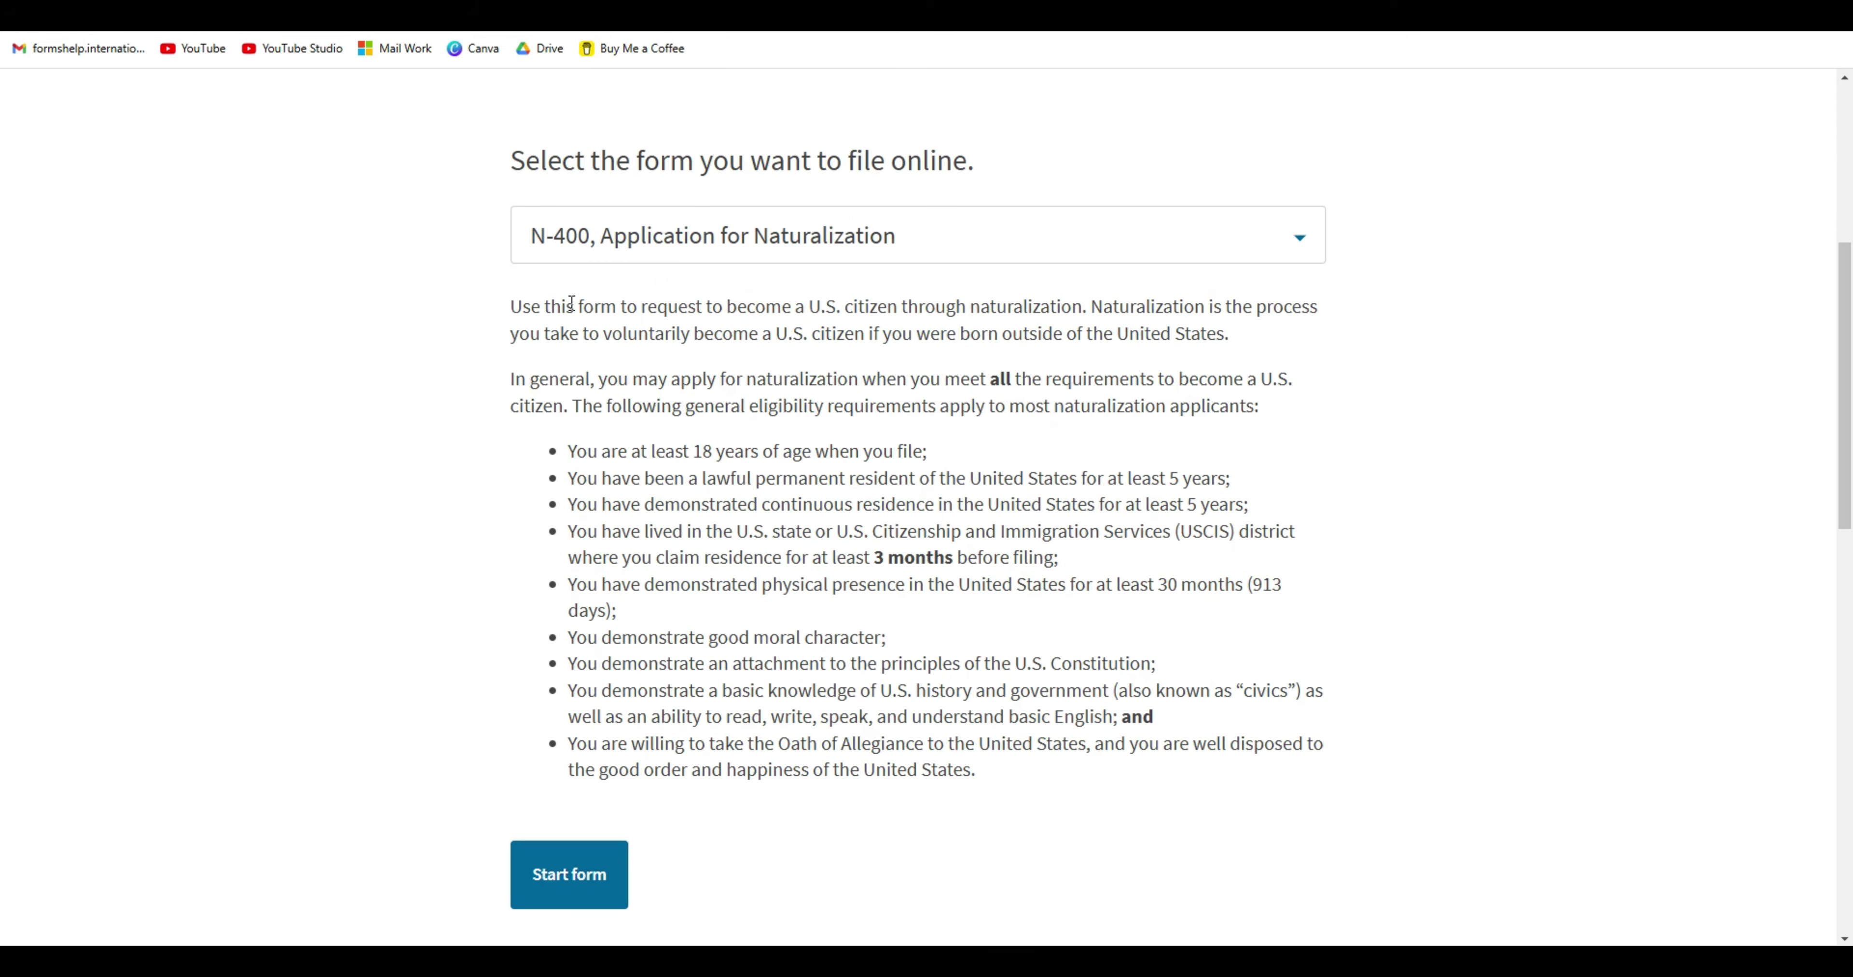
Review the N-400 requirements, start the form, and go directly to the application without the eligibility questionnaire.
{"action": "left_click_drag", "start_coordinate": [510, 309], "coordinate": [1074, 788]}
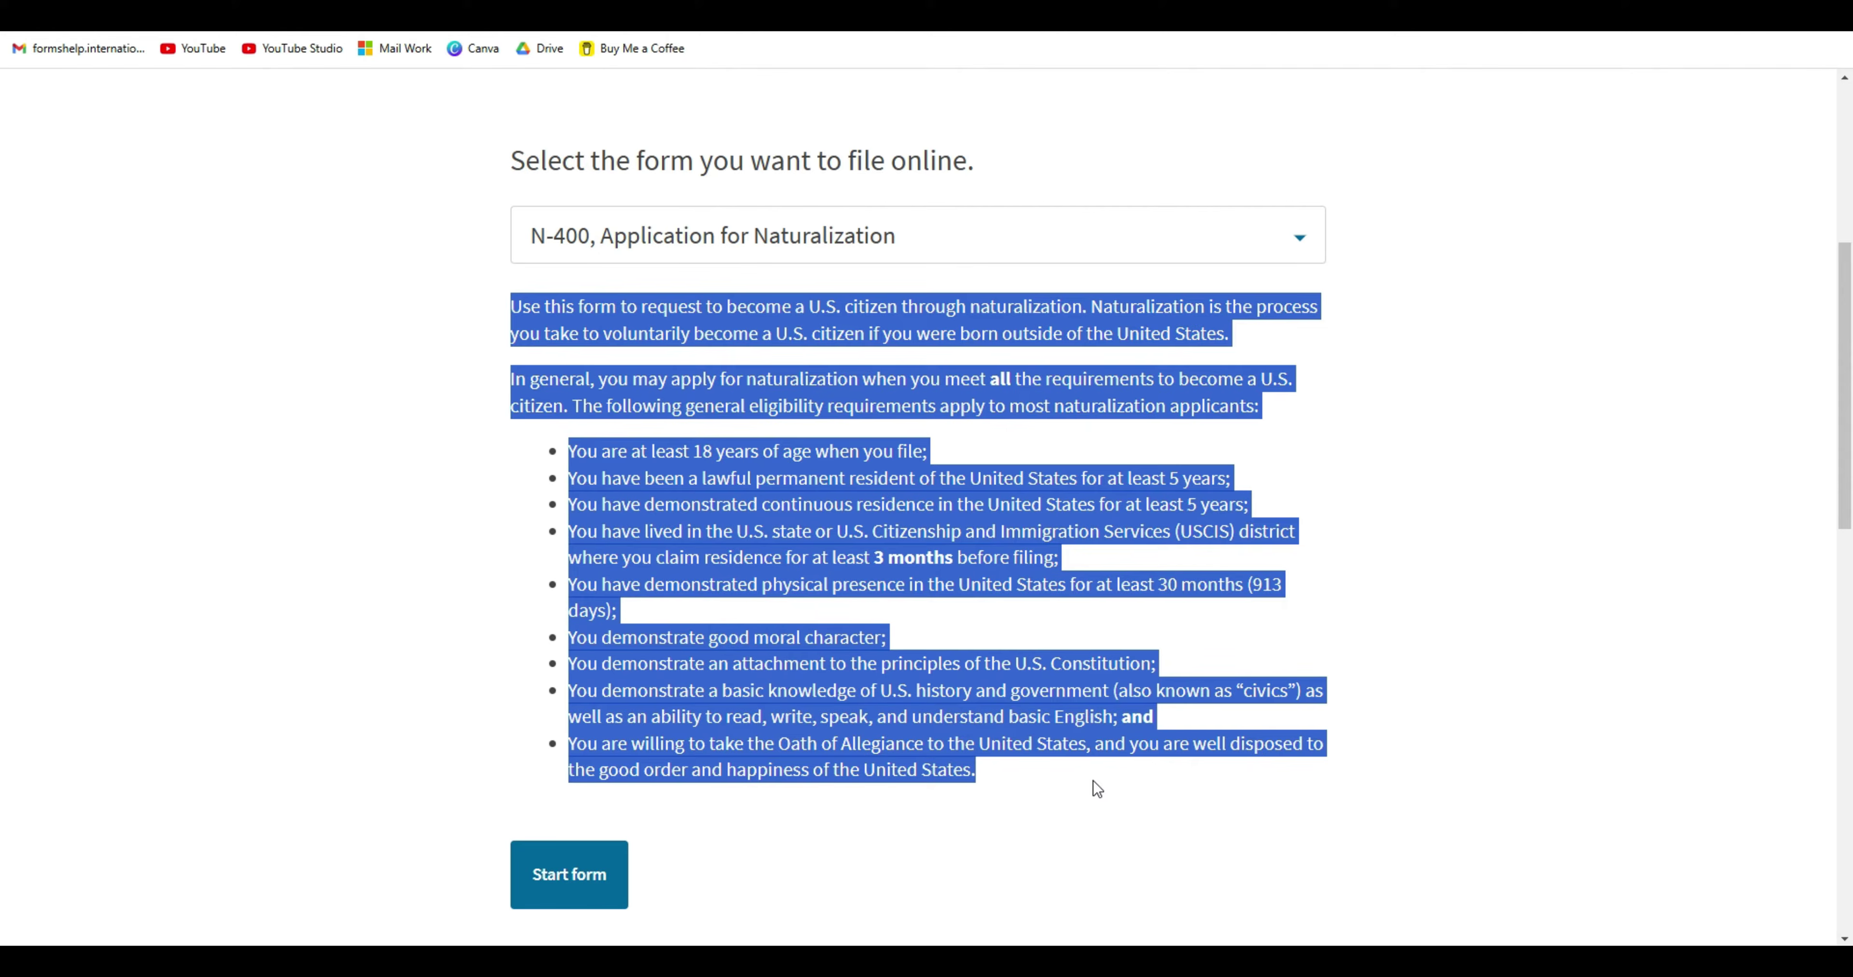
{"action": "left_click", "coordinate": [1092, 781]}
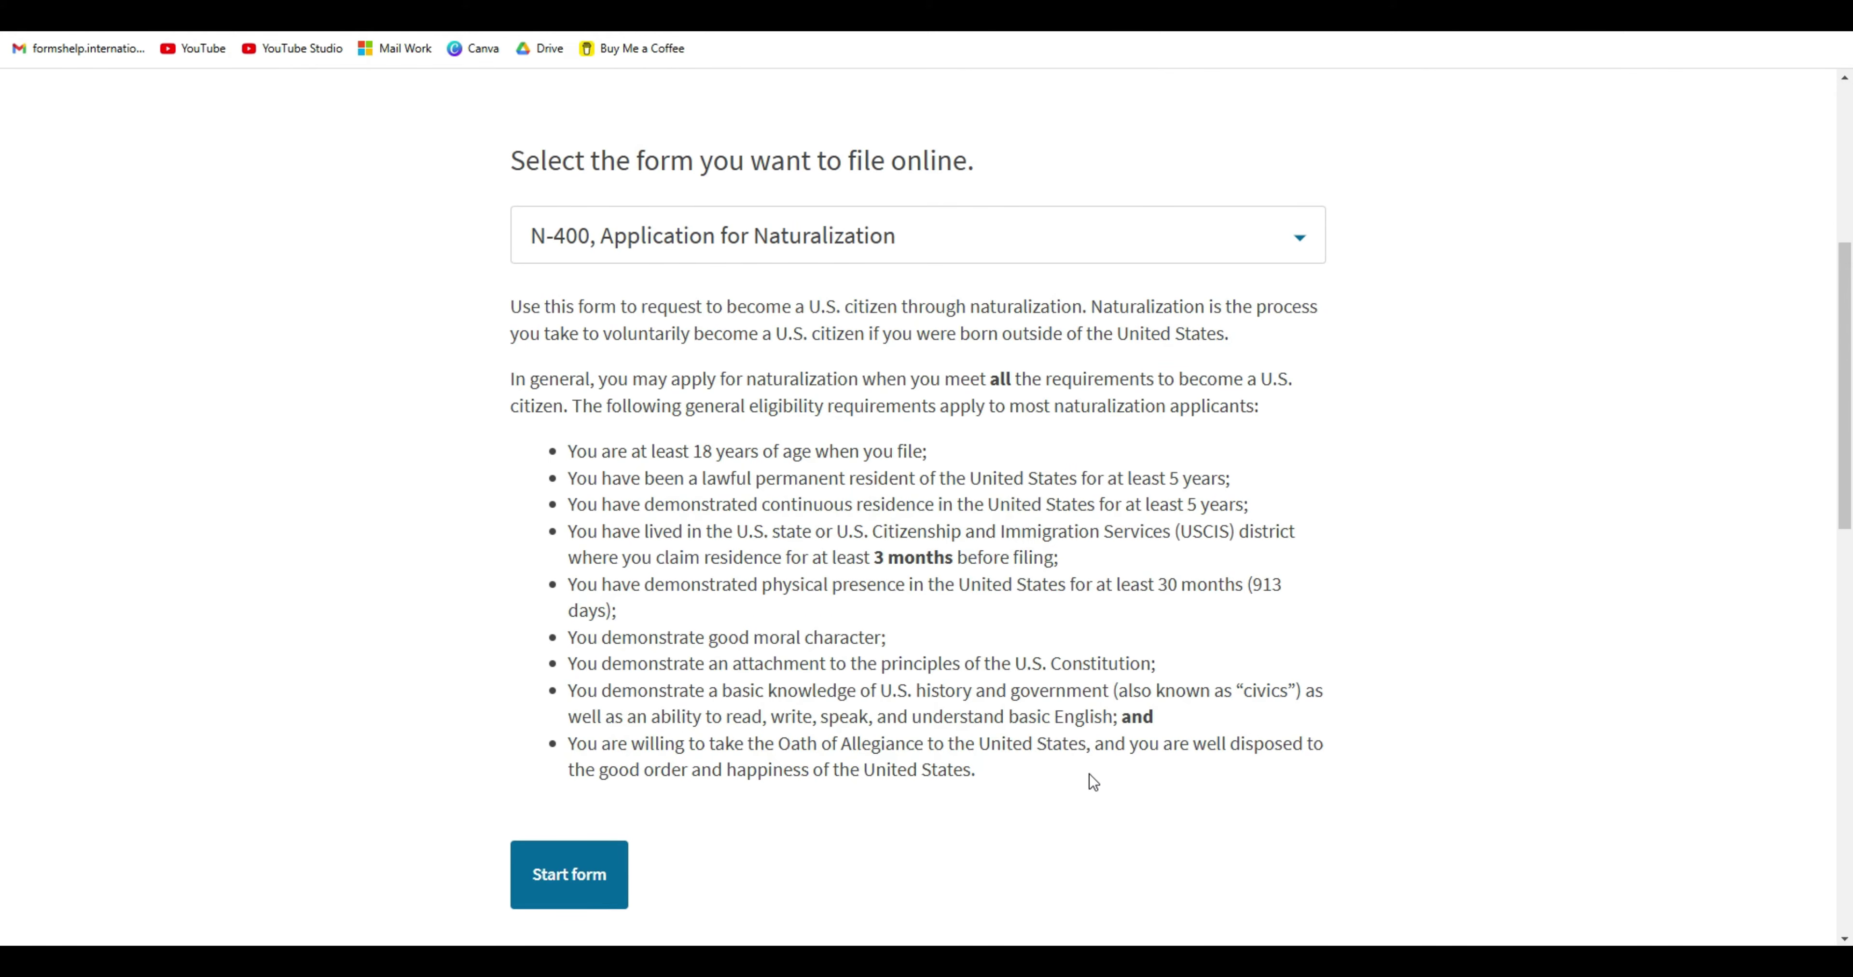
{"action": "left_click", "coordinate": [575, 881]}
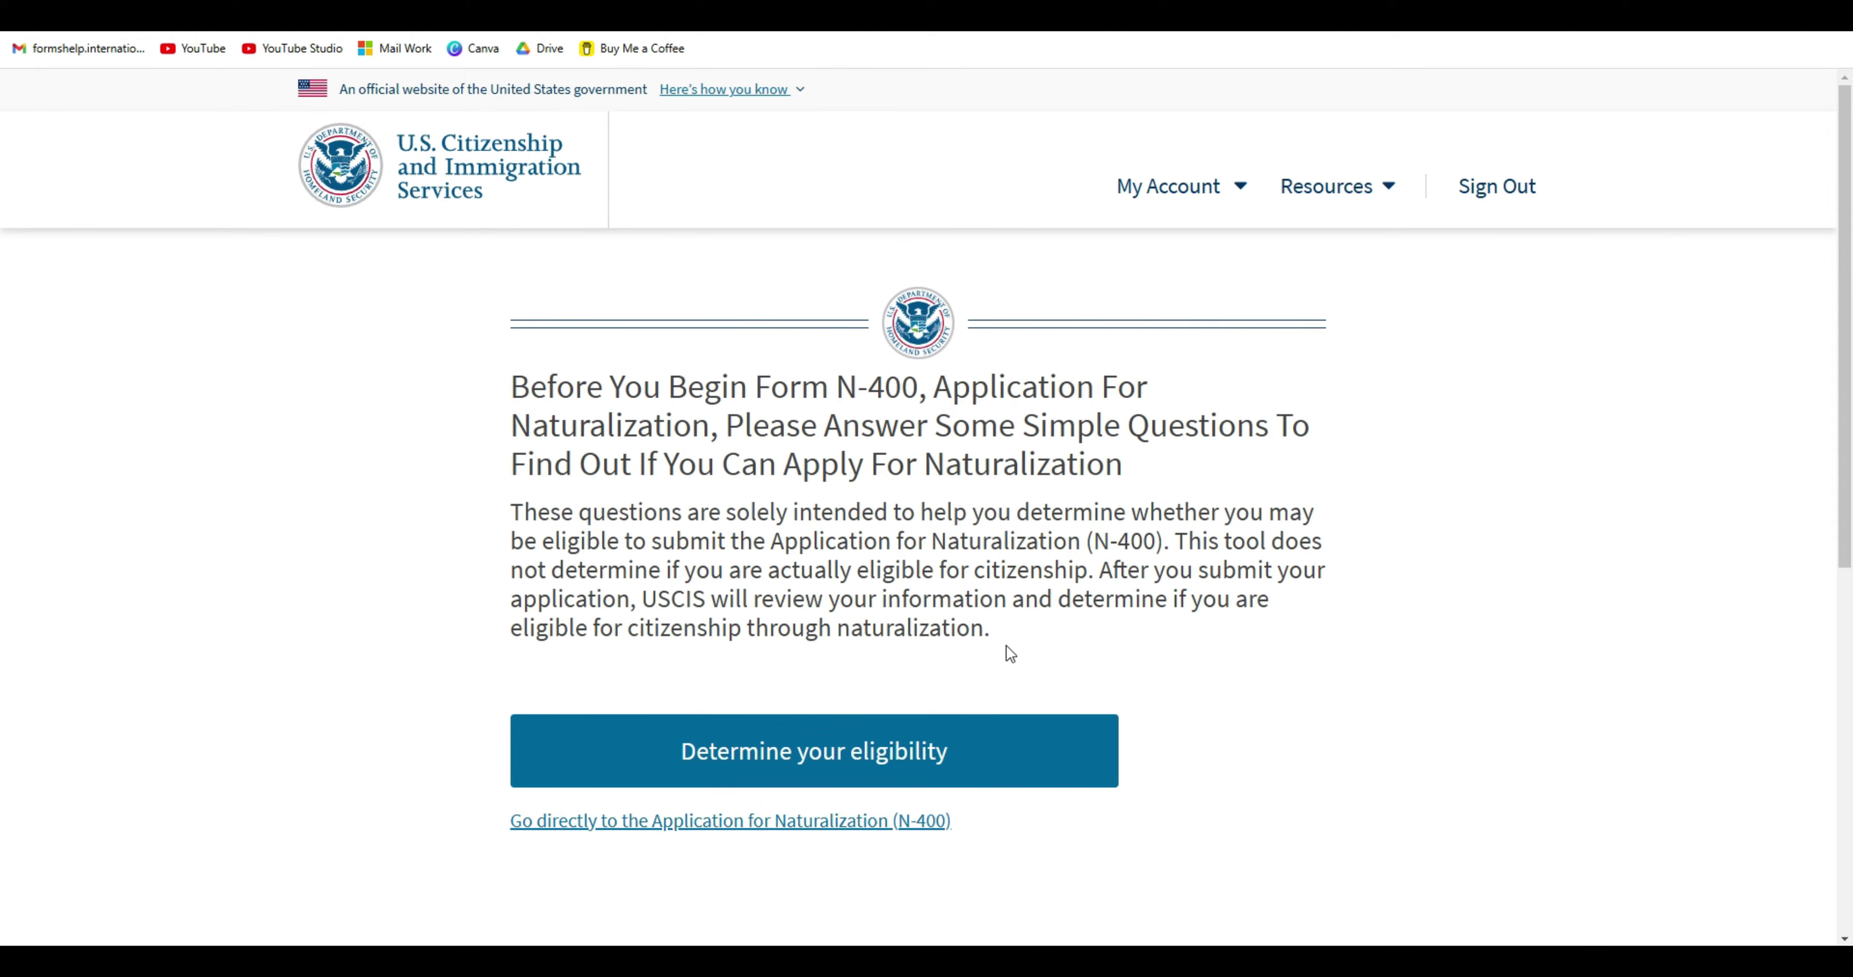
{"action": "left_click", "coordinate": [784, 828]}
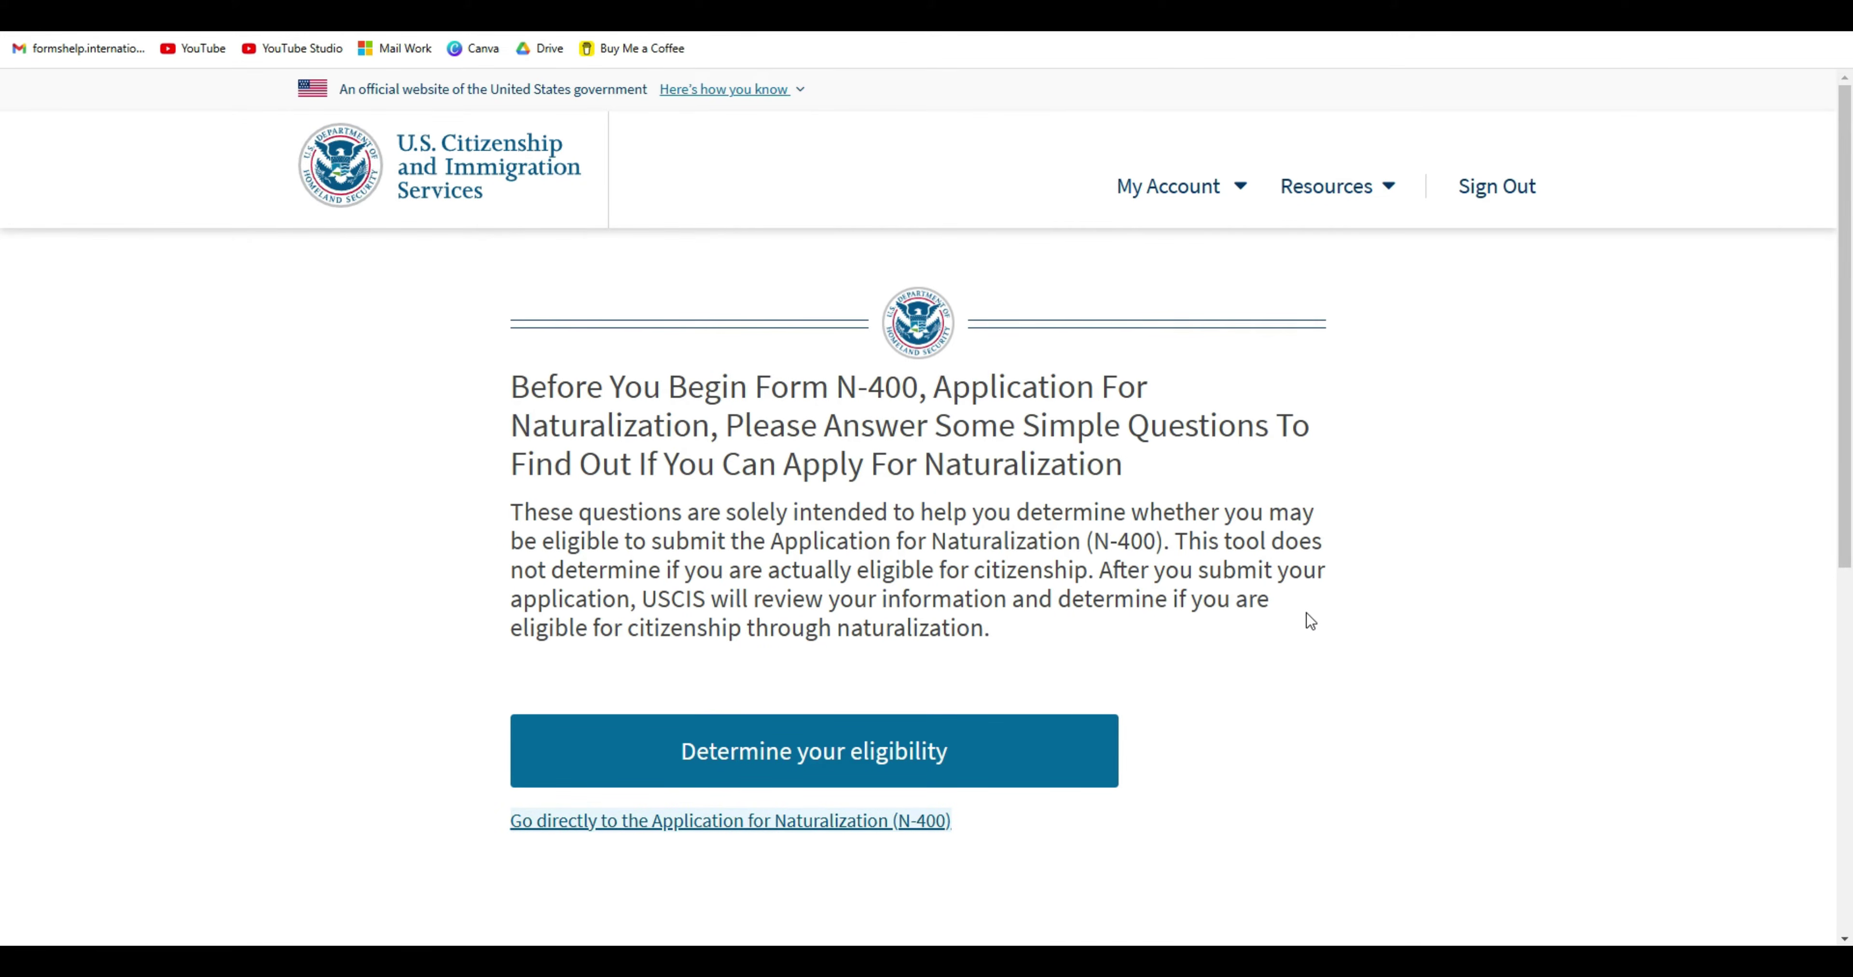
Examine the eligibility topics, including lawful admission, marriage to a U.S. citizen, and physical presence requirements, down to the fee information.
{"action": "scroll", "coordinate": [1351, 266], "scroll_direction": "down", "scroll_amount": 3}
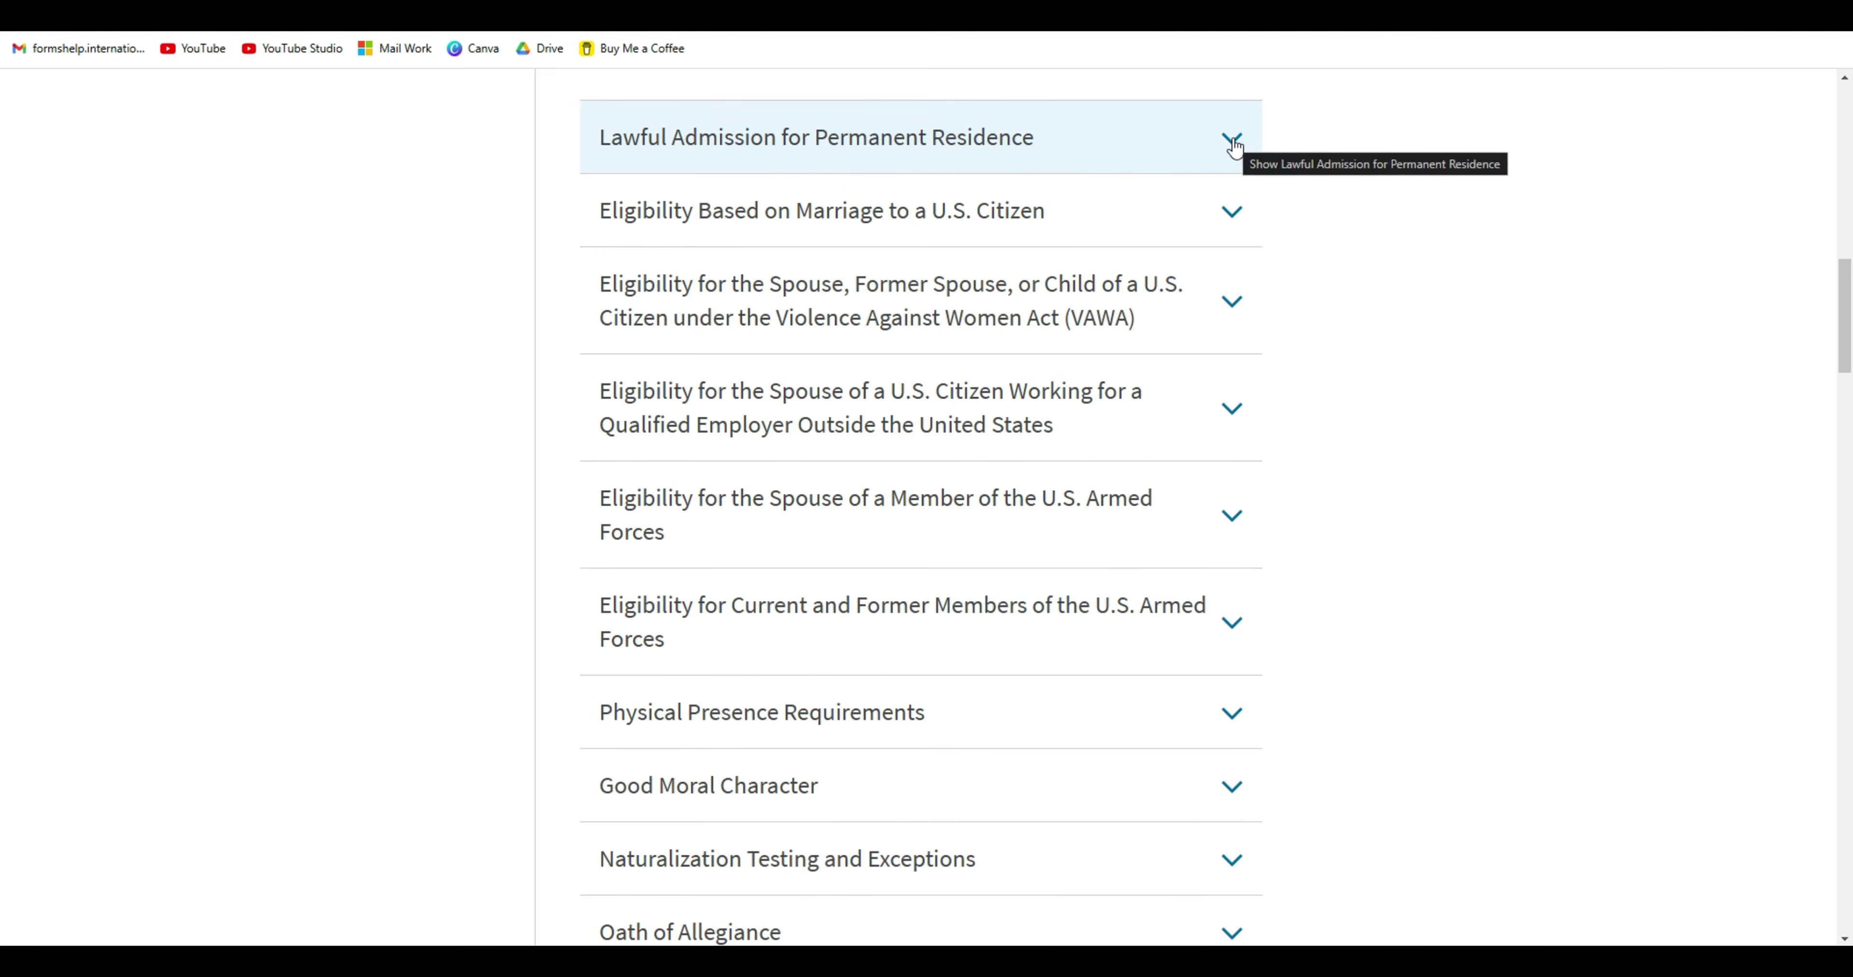
{"action": "left_click", "coordinate": [1232, 140]}
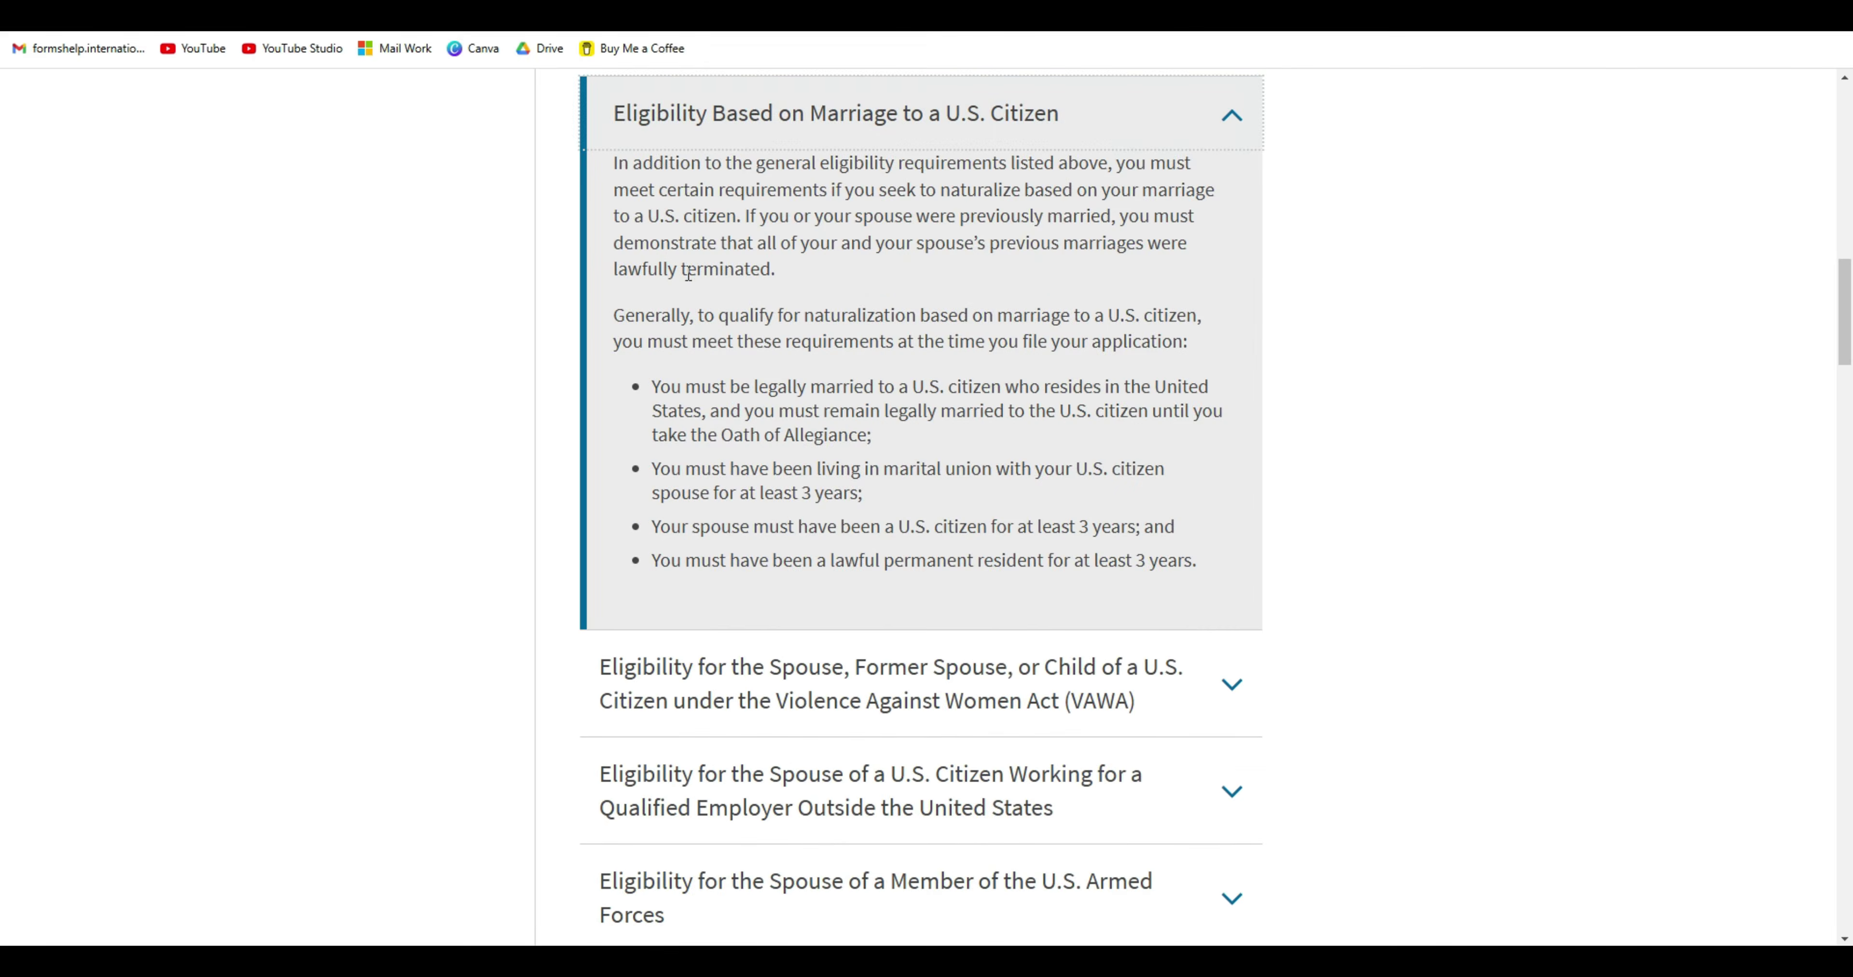
{"action": "left_click", "coordinate": [1233, 120]}
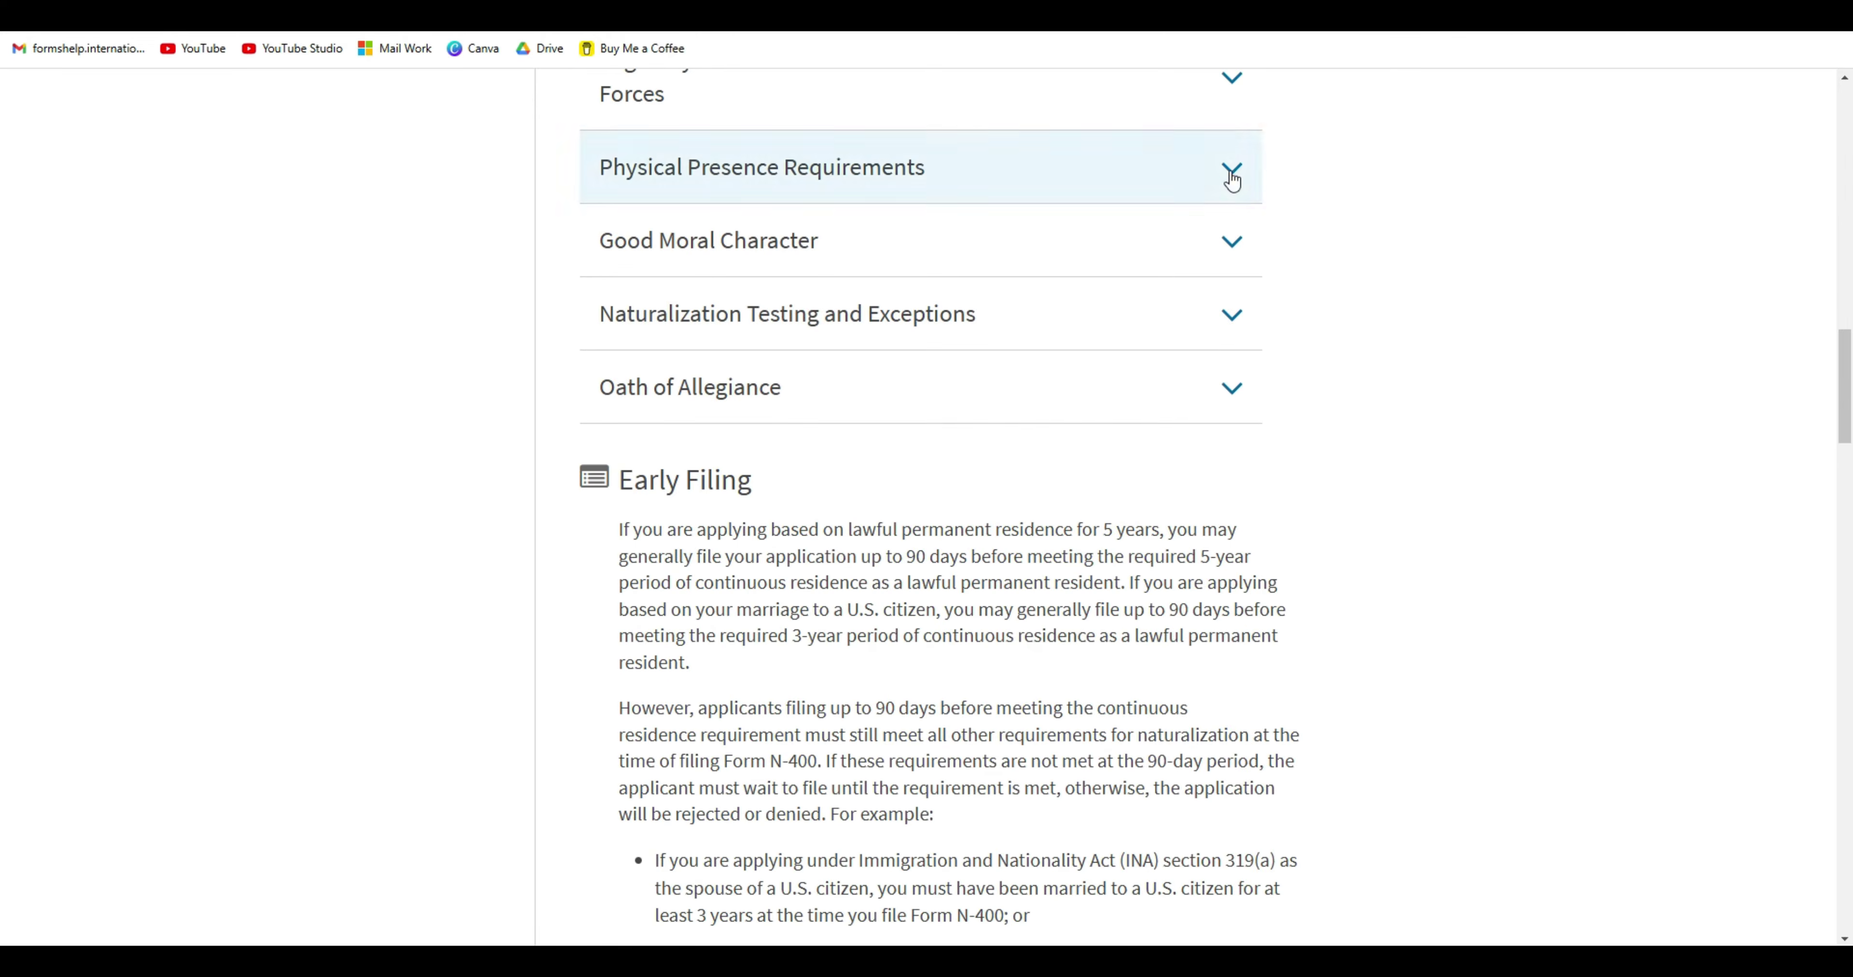
{"action": "left_click", "coordinate": [1232, 179]}
{"action": "scroll", "coordinate": [1234, 188], "scroll_direction": "down", "scroll_amount": 15}
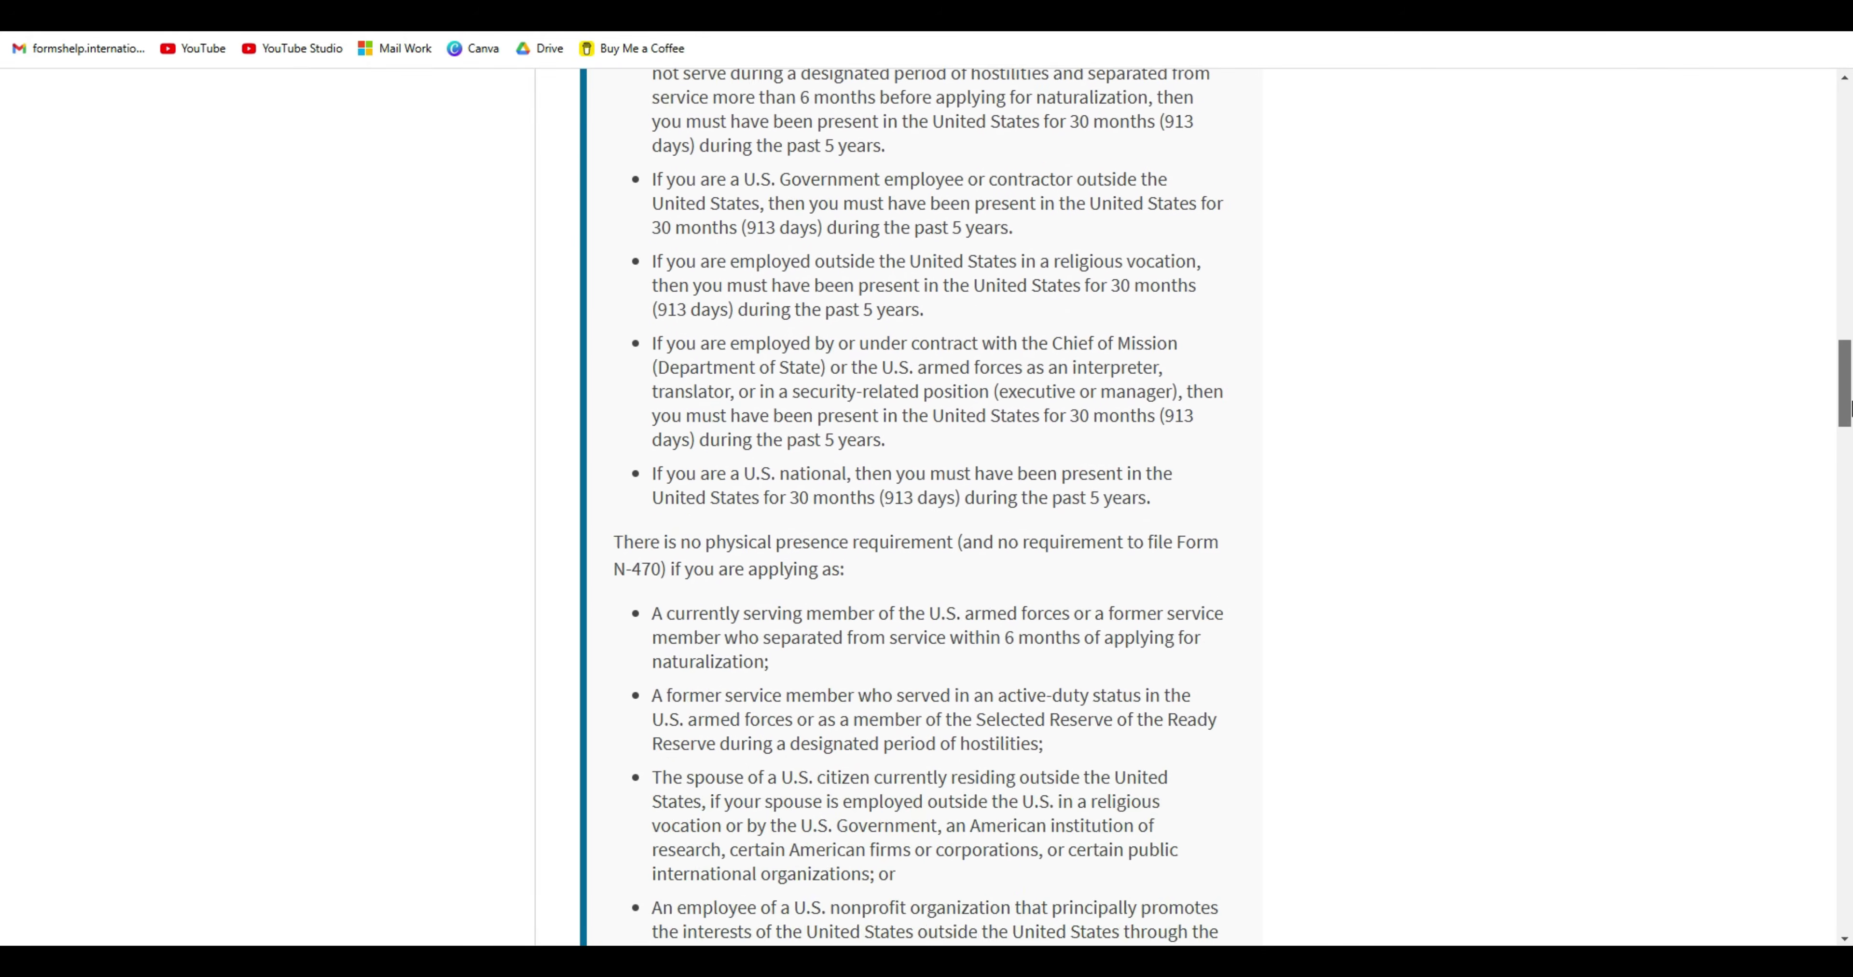
{"action": "left_click", "coordinate": [1234, 197]}
{"action": "scroll", "coordinate": [1397, 105], "scroll_direction": "down", "scroll_amount": 10}
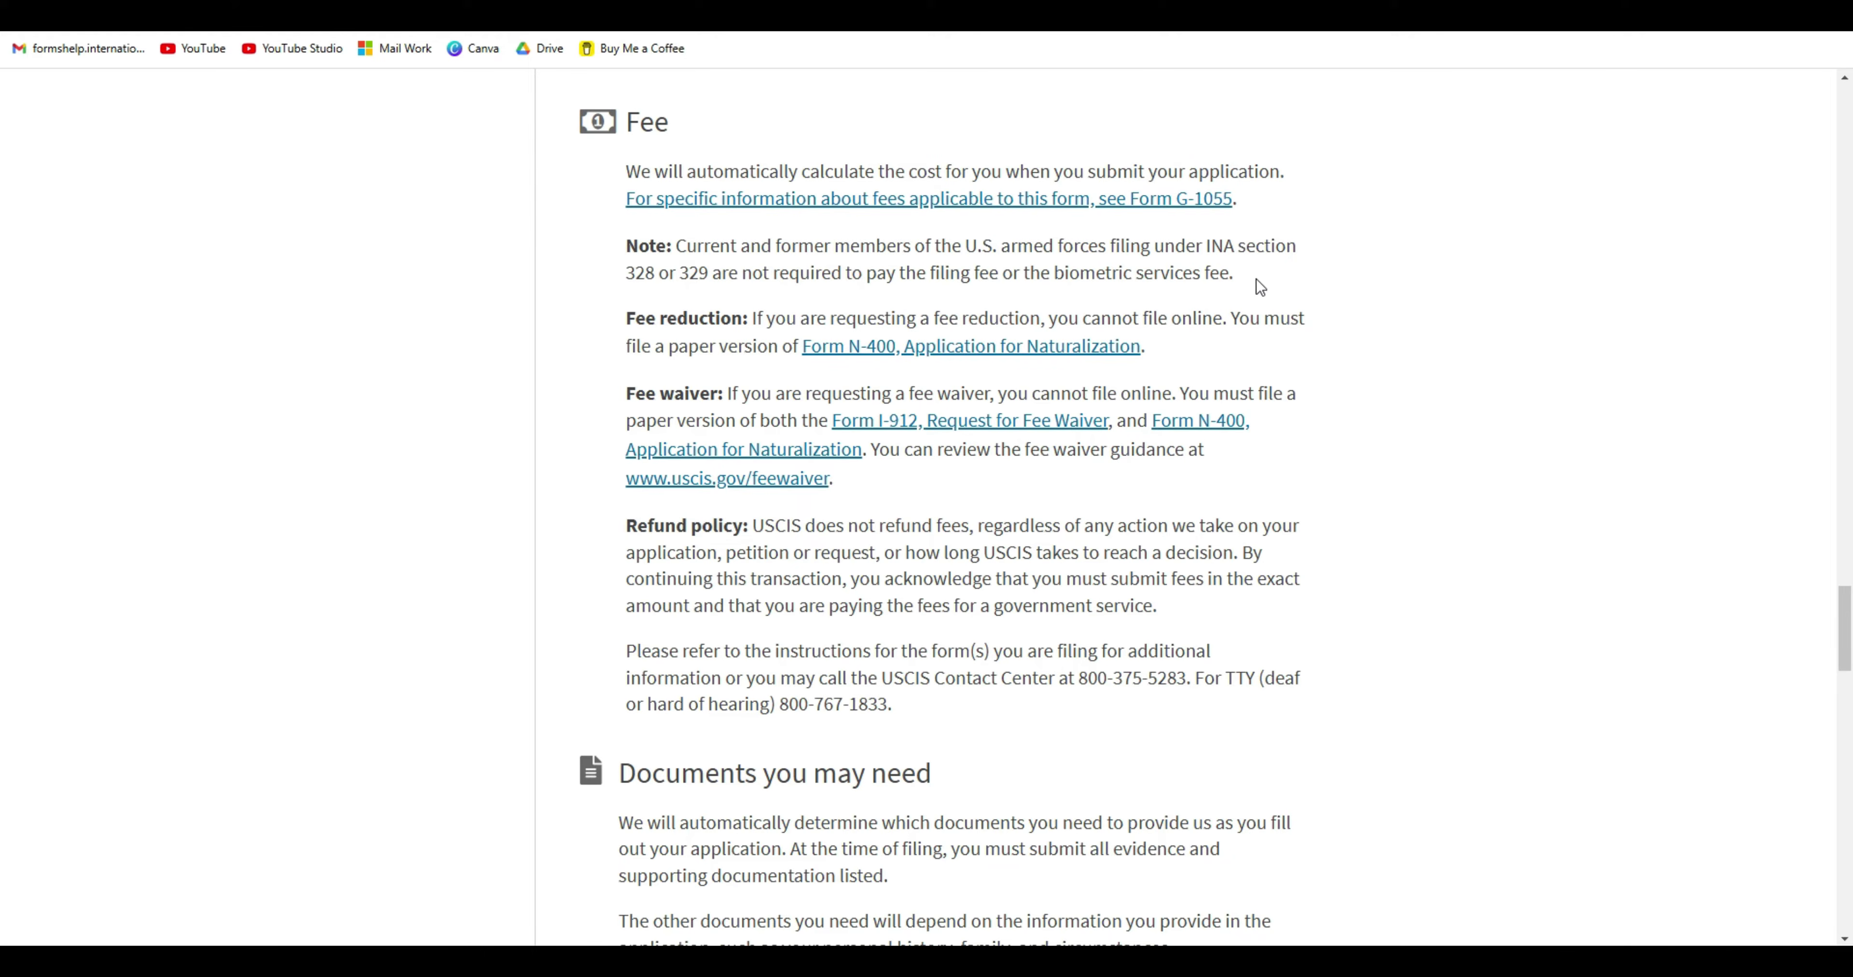
Open the Form G-1055 fee information and examine the N-400 paper and online filing fees and the fee waiver restriction.
{"action": "left_click", "coordinate": [1161, 201]}
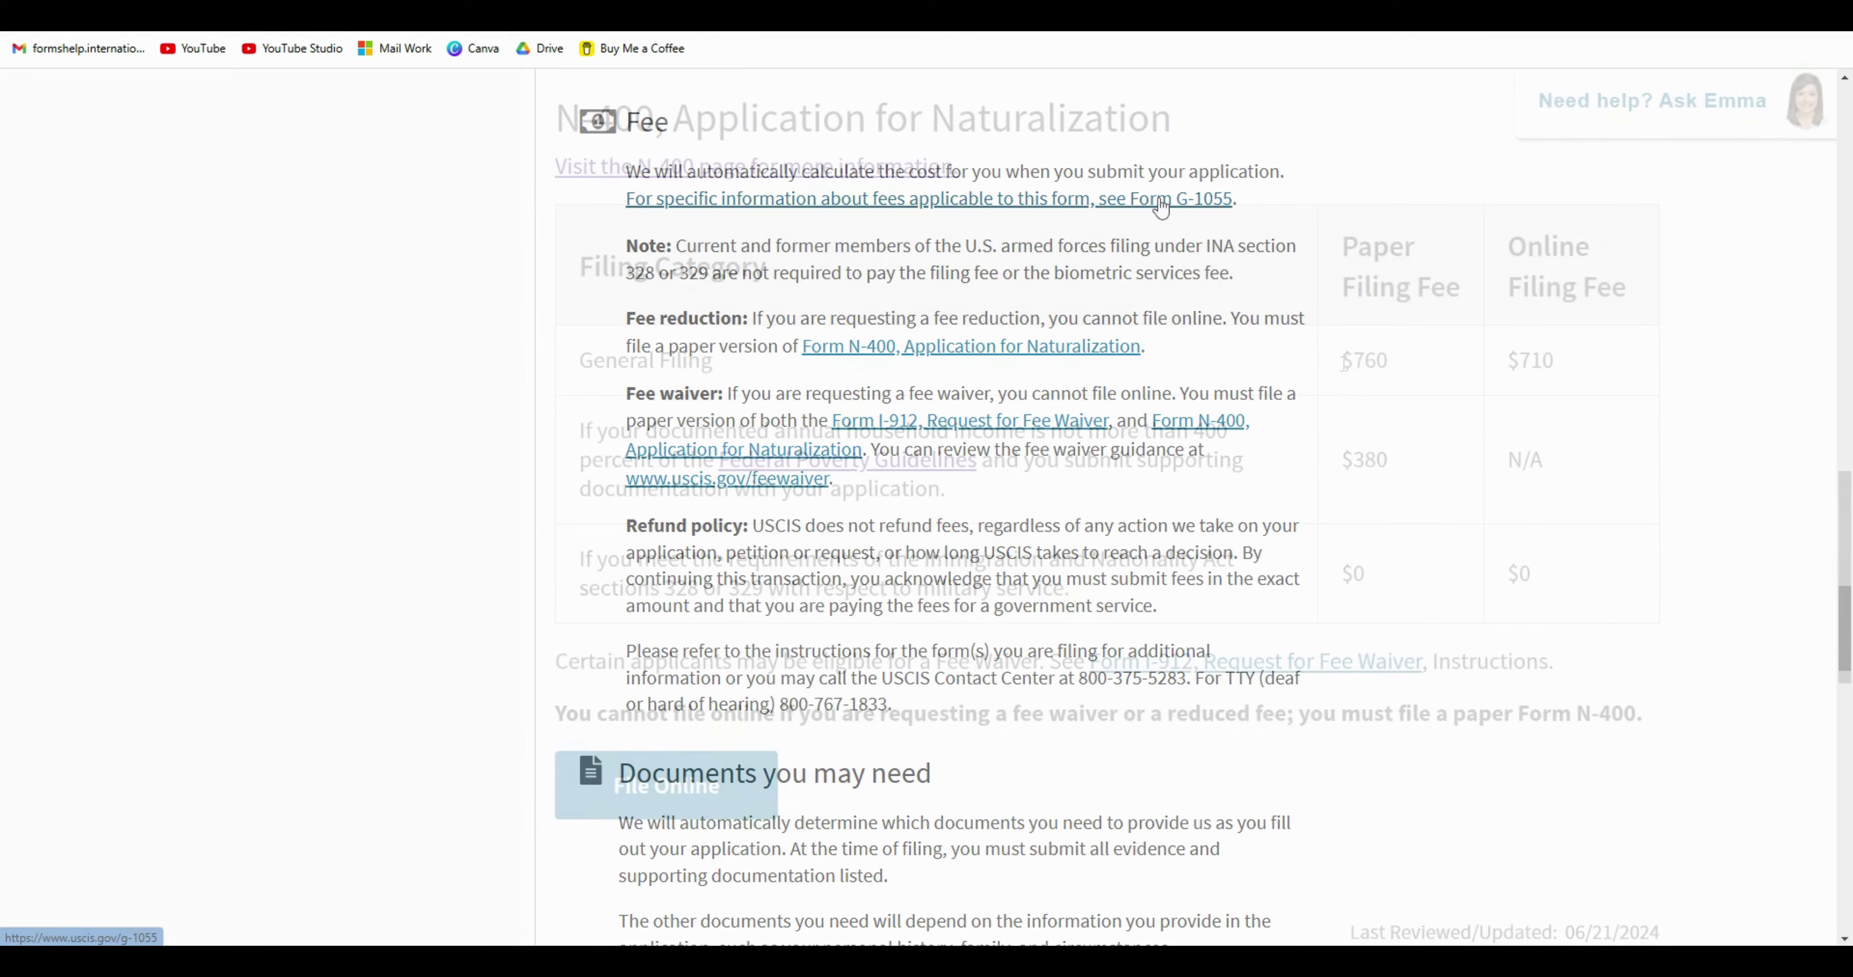
{"action": "left_click_drag", "start_coordinate": [1342, 361], "coordinate": [1396, 367]}
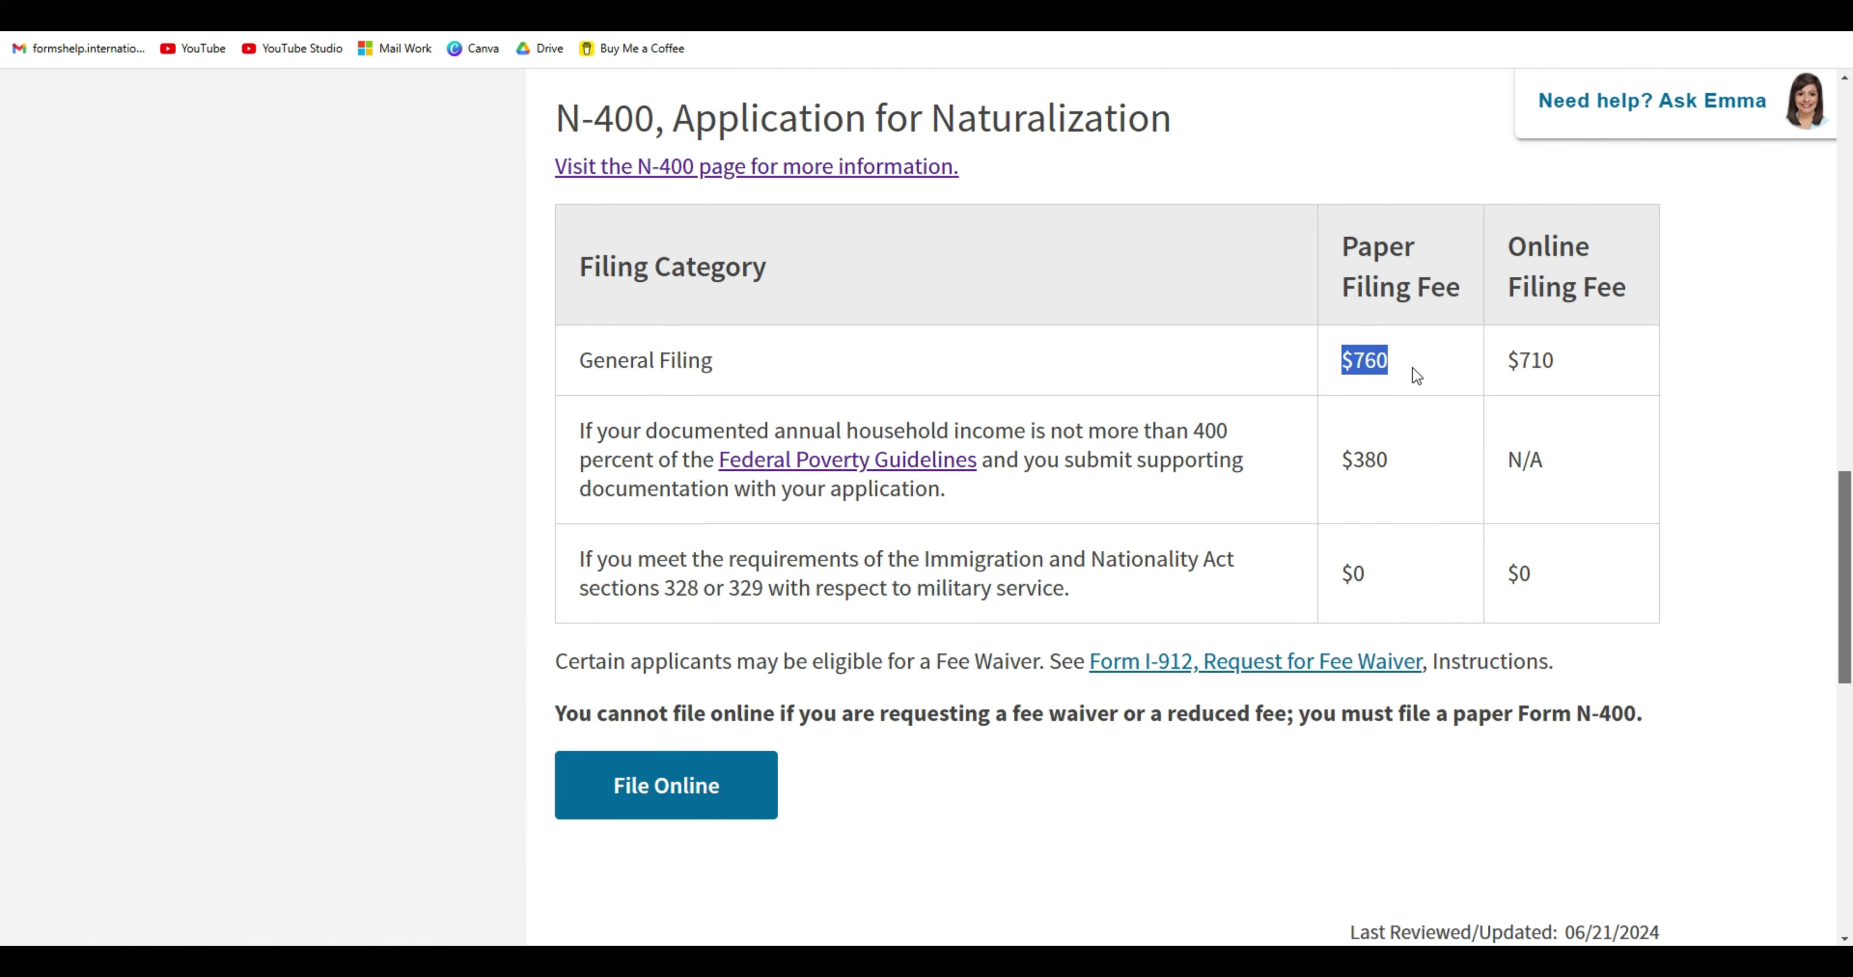
{"action": "left_click_drag", "start_coordinate": [1509, 361], "coordinate": [1542, 368]}
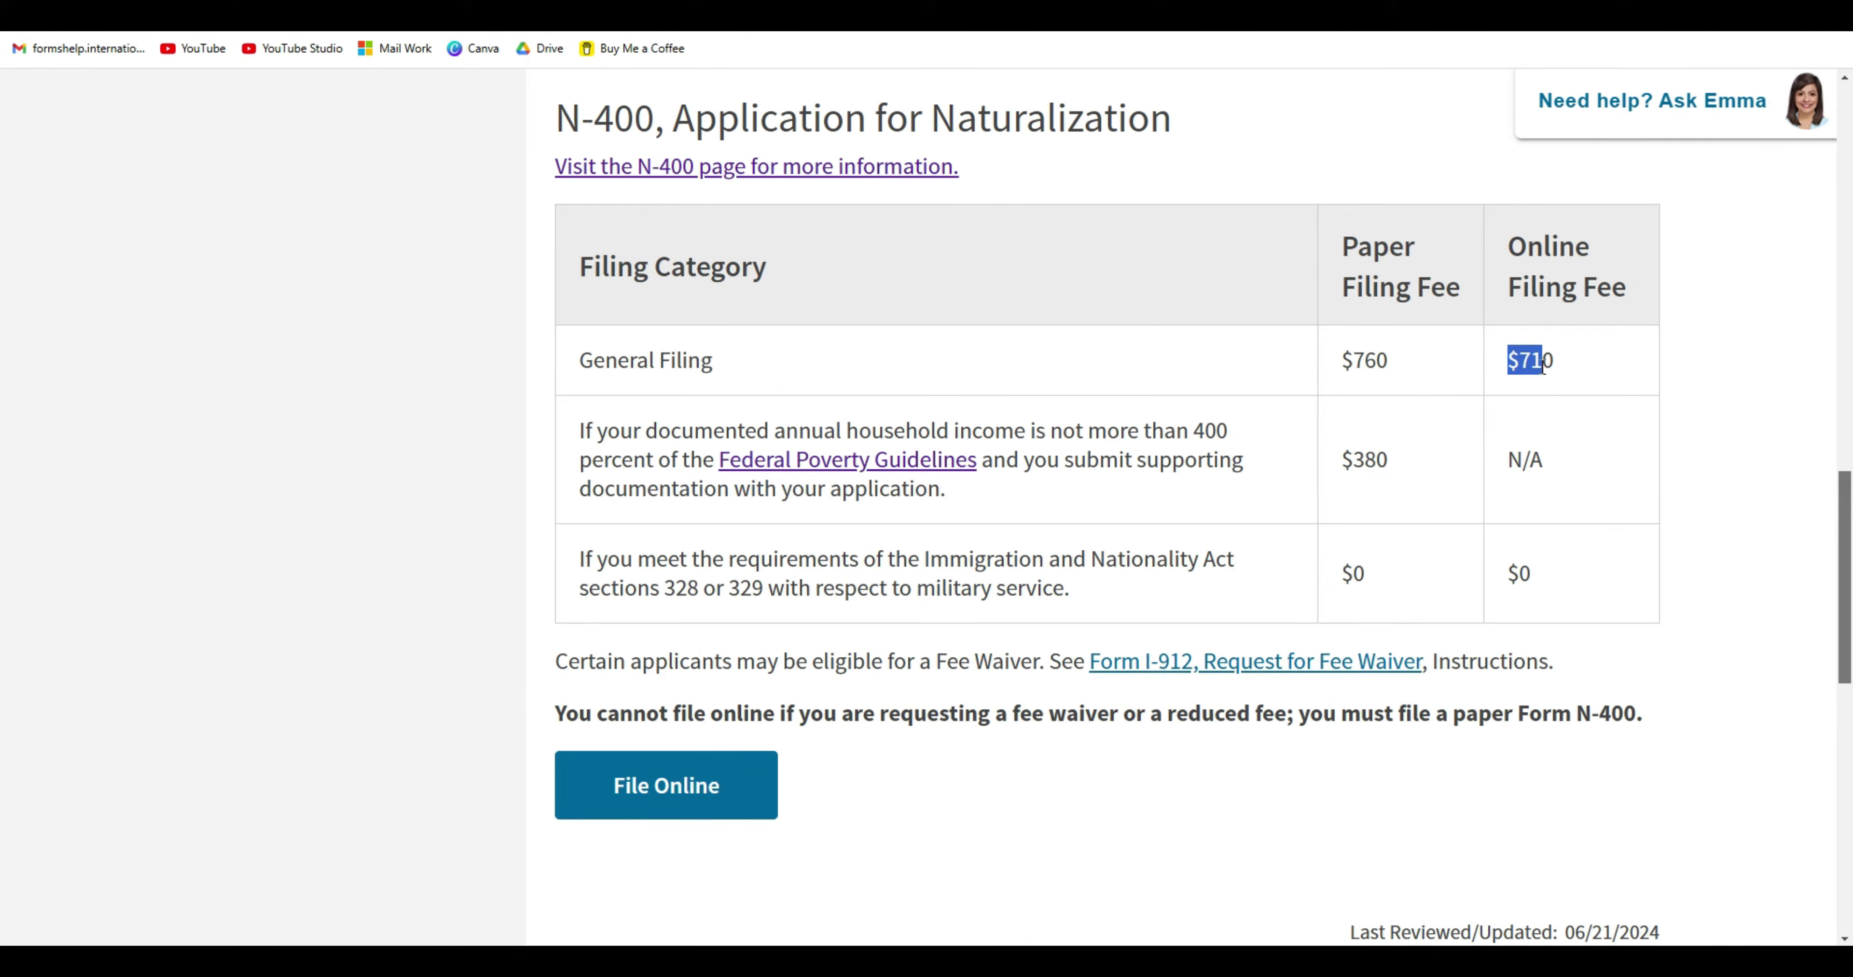
{"action": "left_click", "coordinate": [1751, 367]}
{"action": "left_click_drag", "start_coordinate": [554, 719], "coordinate": [1659, 710]}
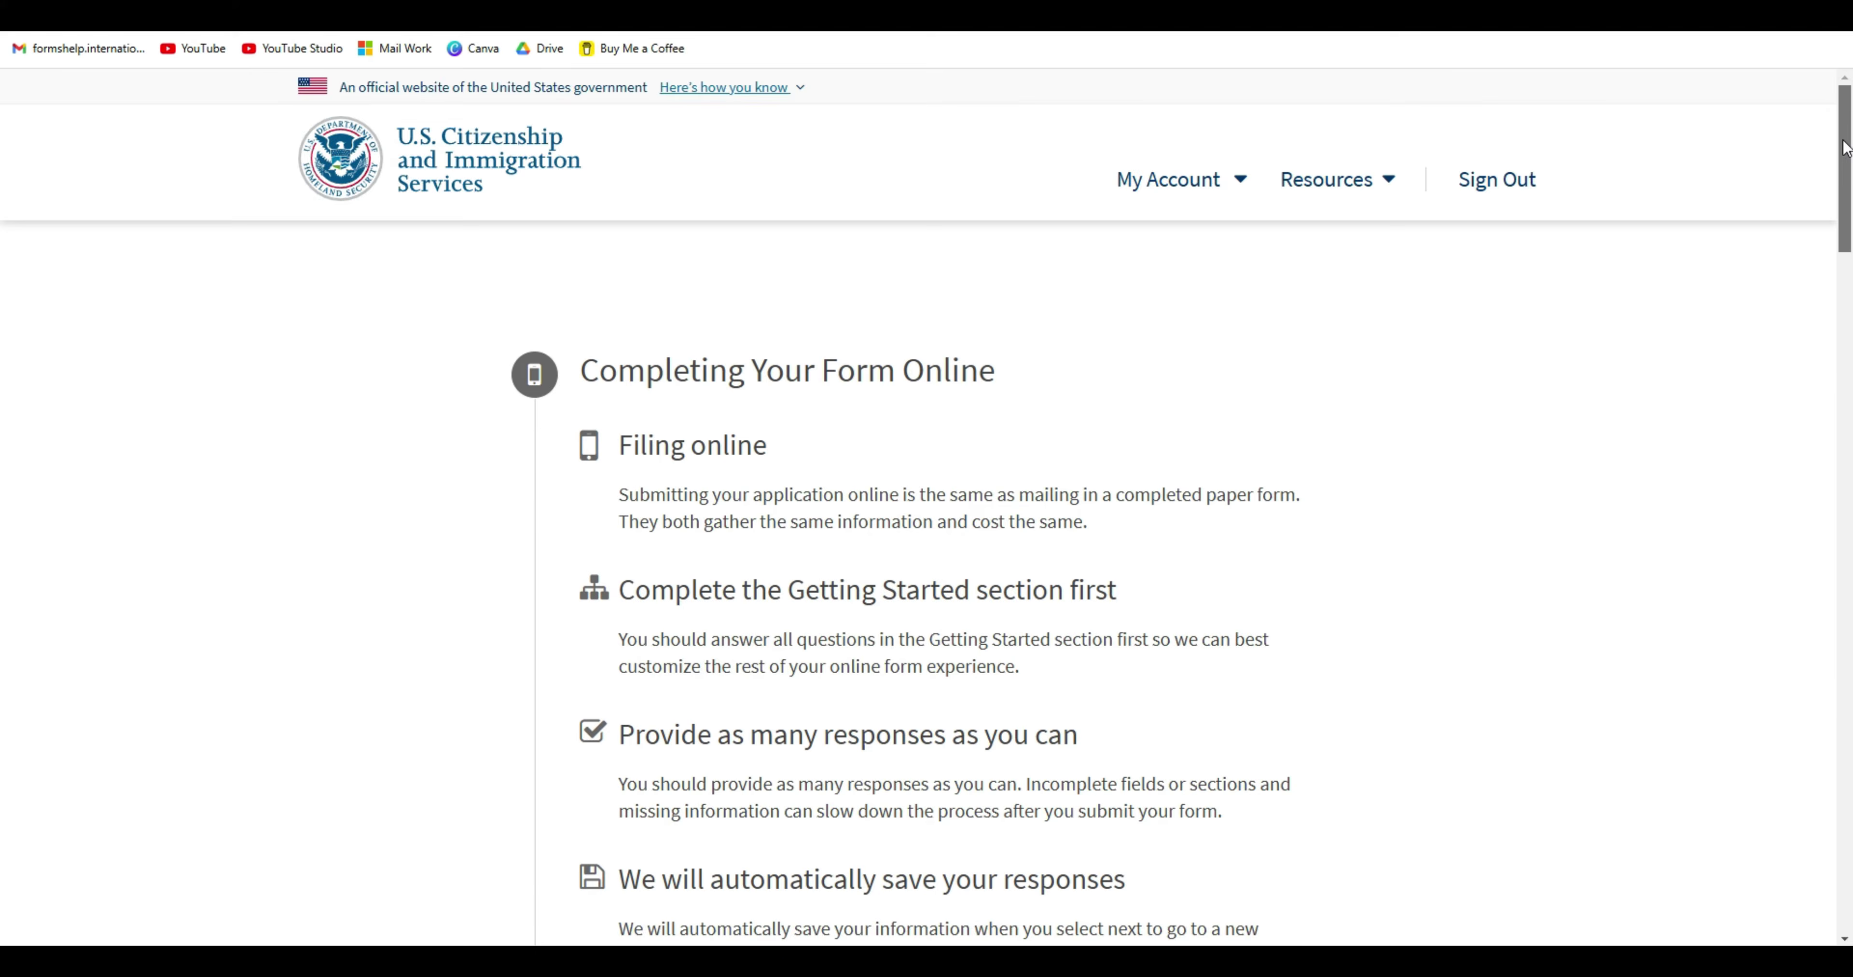
Review the introductory information down to the Security Reminder about inactive applications, and start the application.
{"action": "left_click_drag", "start_coordinate": [1845, 144], "coordinate": [1847, 705]}
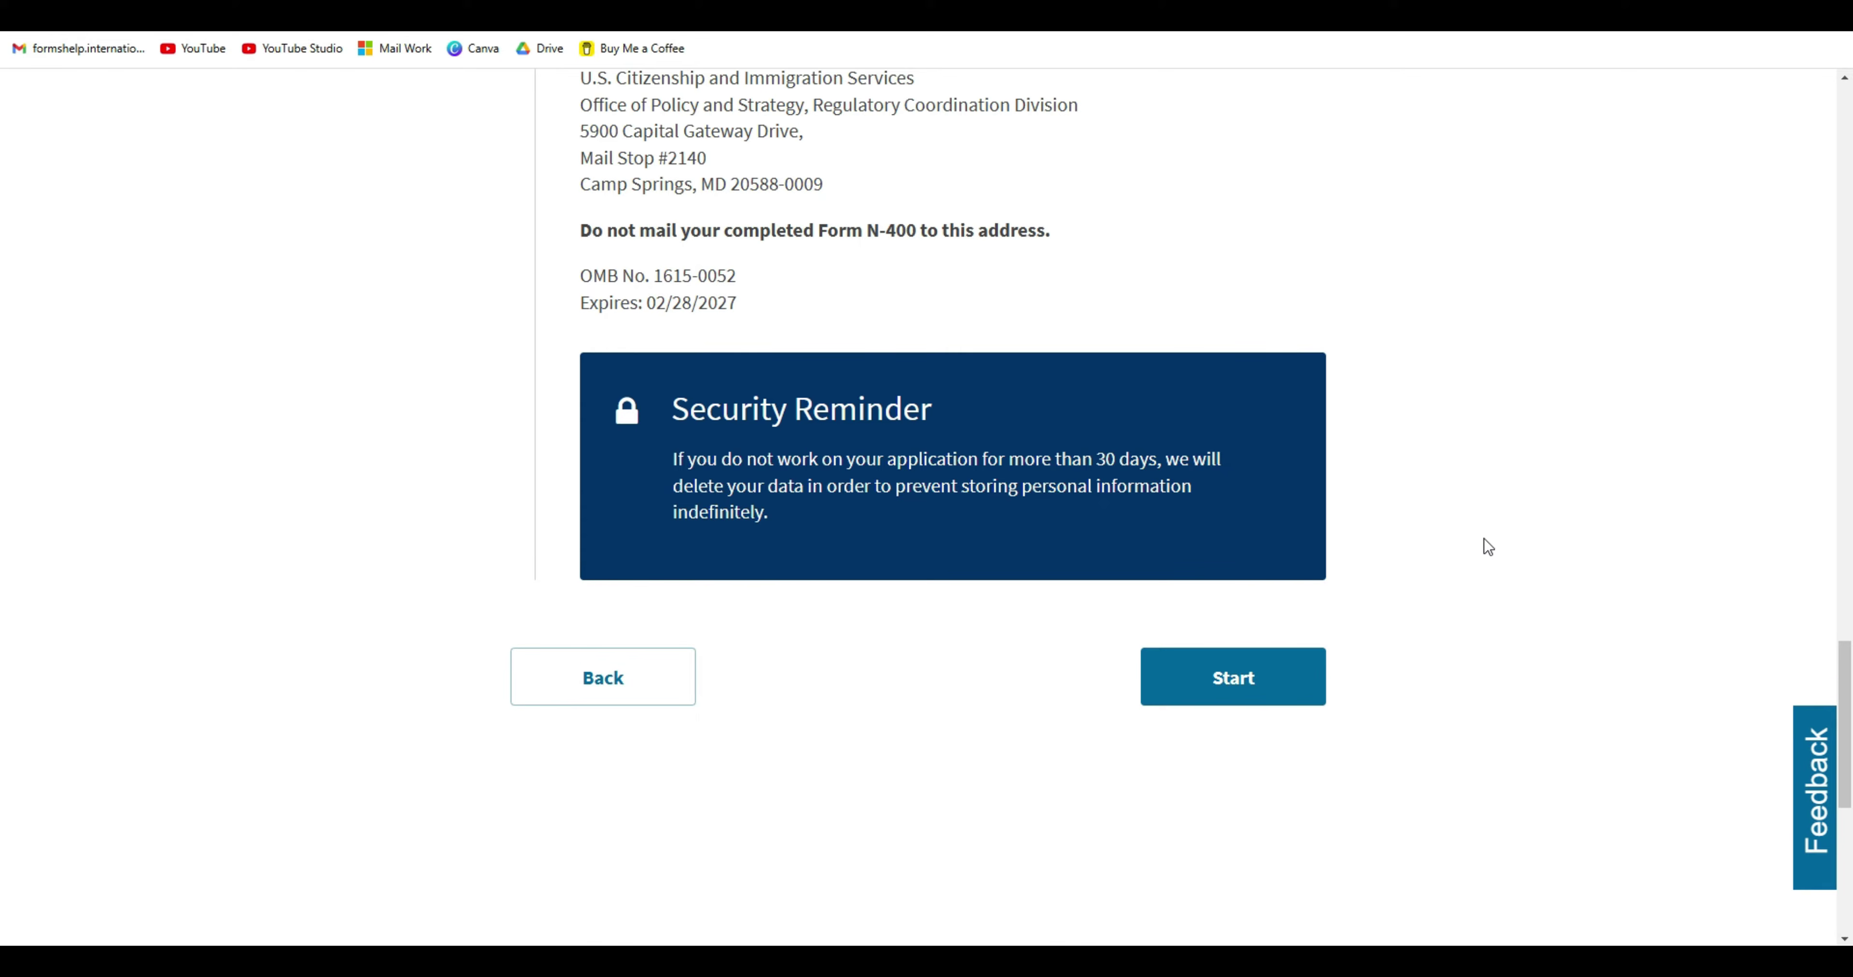
{"action": "left_click_drag", "start_coordinate": [1097, 460], "coordinate": [1156, 460]}
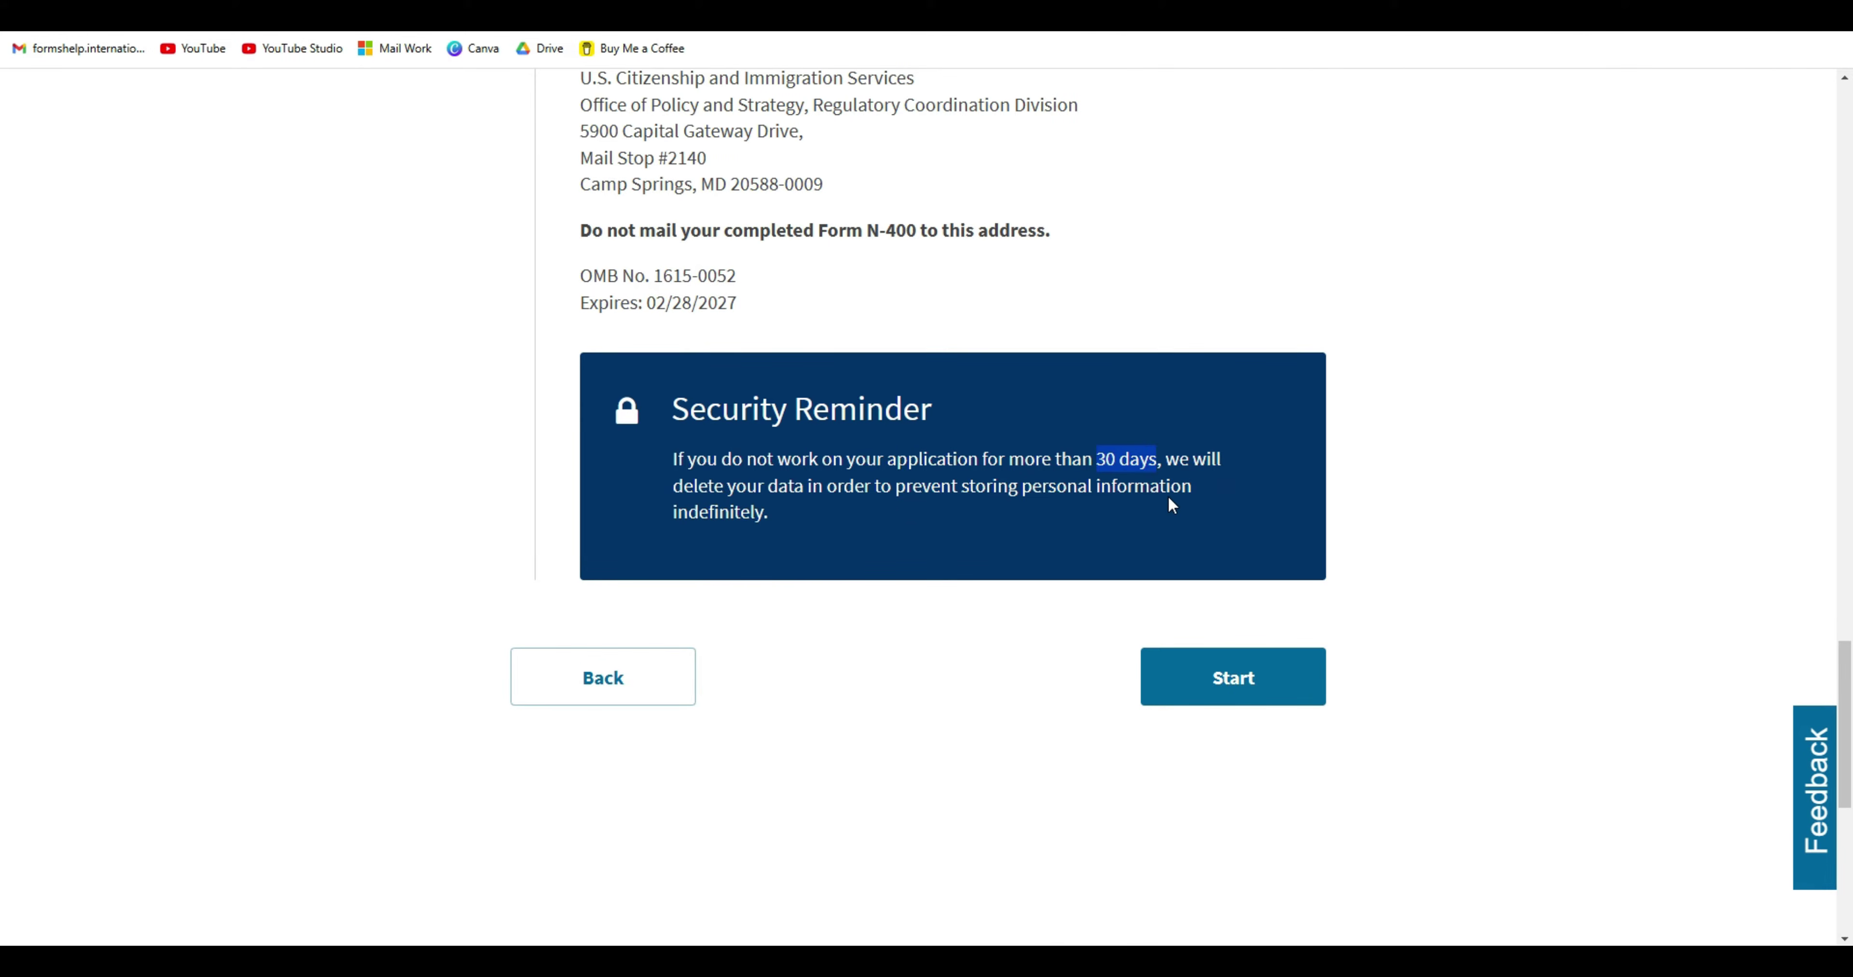
{"action": "left_click", "coordinate": [1471, 463]}
{"action": "left_click_drag", "start_coordinate": [1096, 460], "coordinate": [1158, 459]}
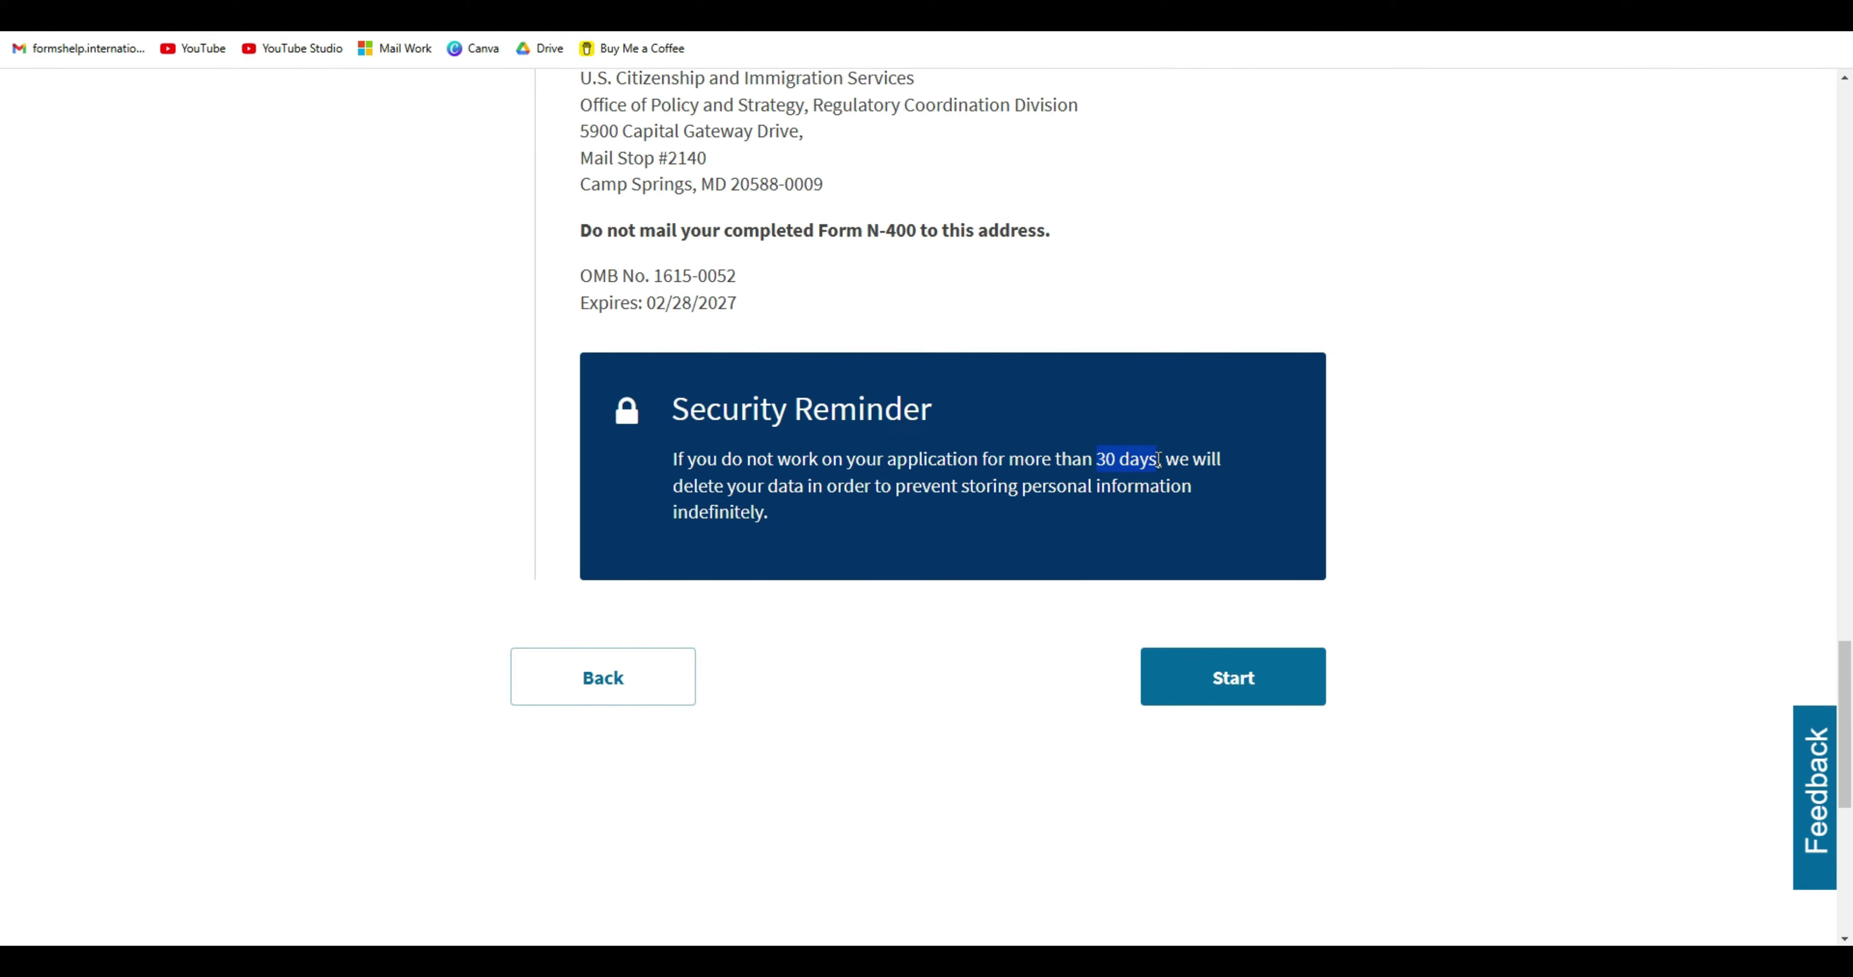
{"action": "left_click", "coordinate": [1536, 451]}
{"action": "left_click", "coordinate": [1278, 695]}
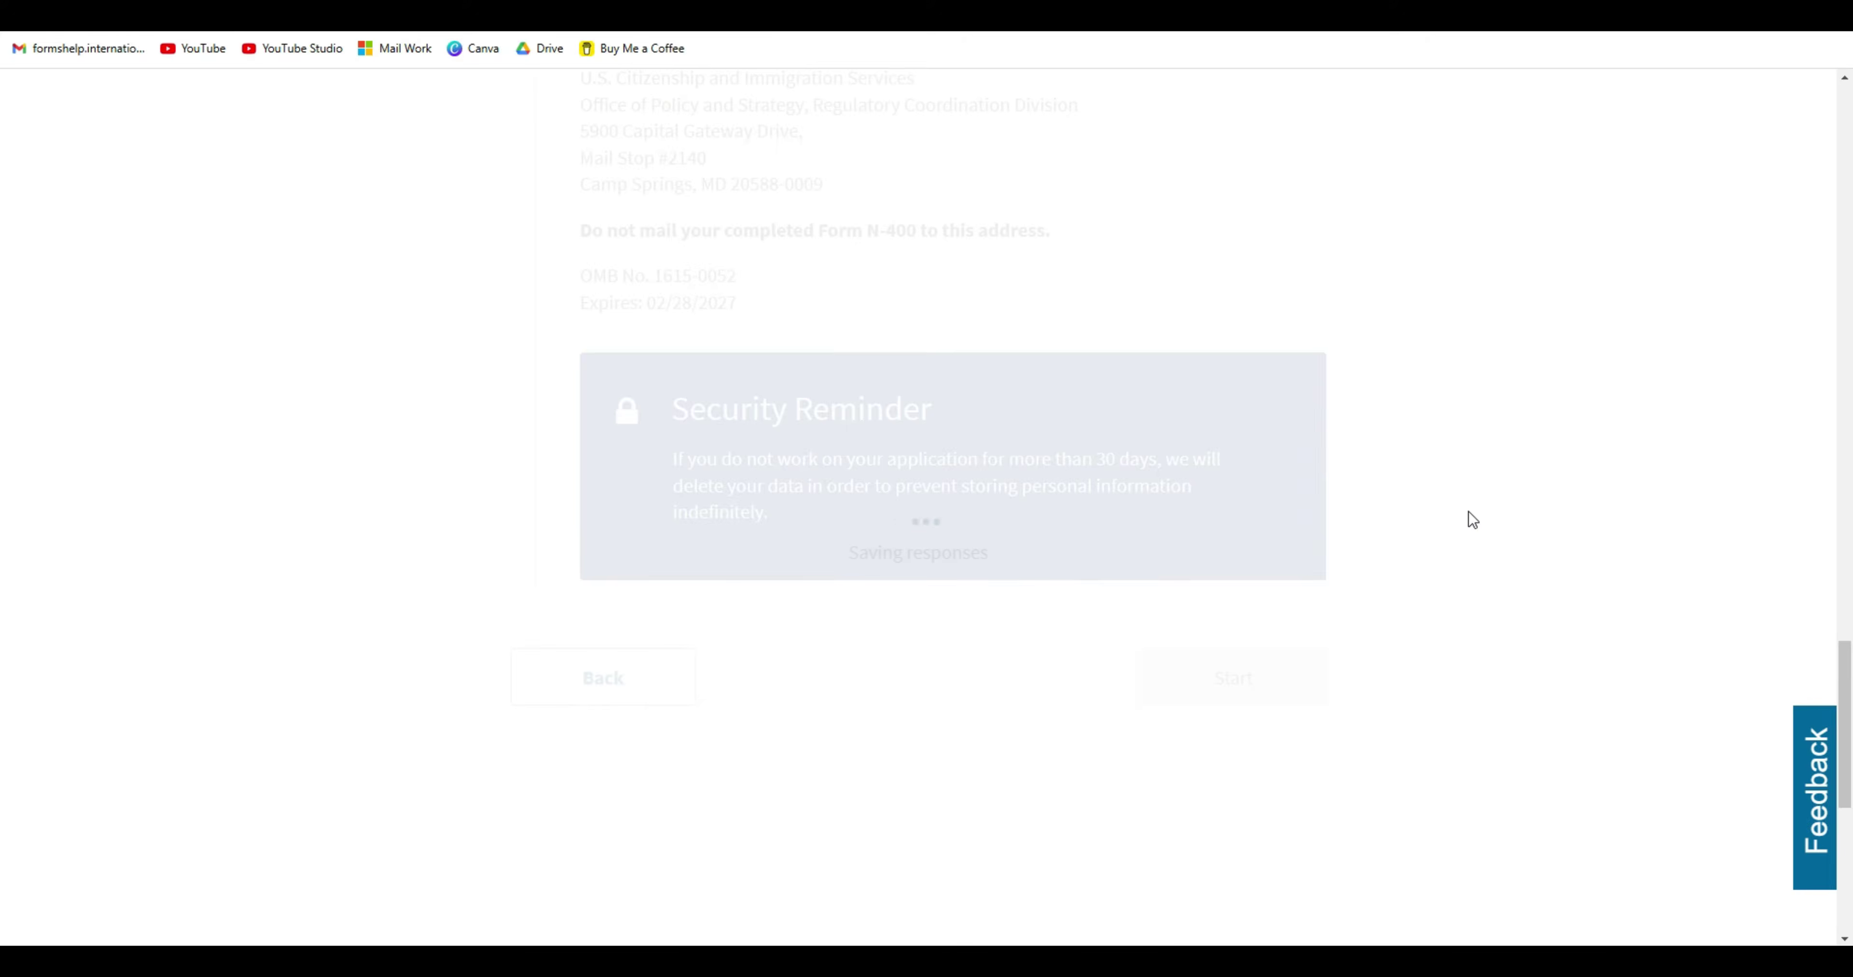
Compare the General provision option and set the basis of eligibility to Spouse of a U.S. citizen, continuing to the preparer and interpreter questions.
{"action": "scroll", "coordinate": [1644, 404], "scroll_direction": "down", "scroll_amount": 2}
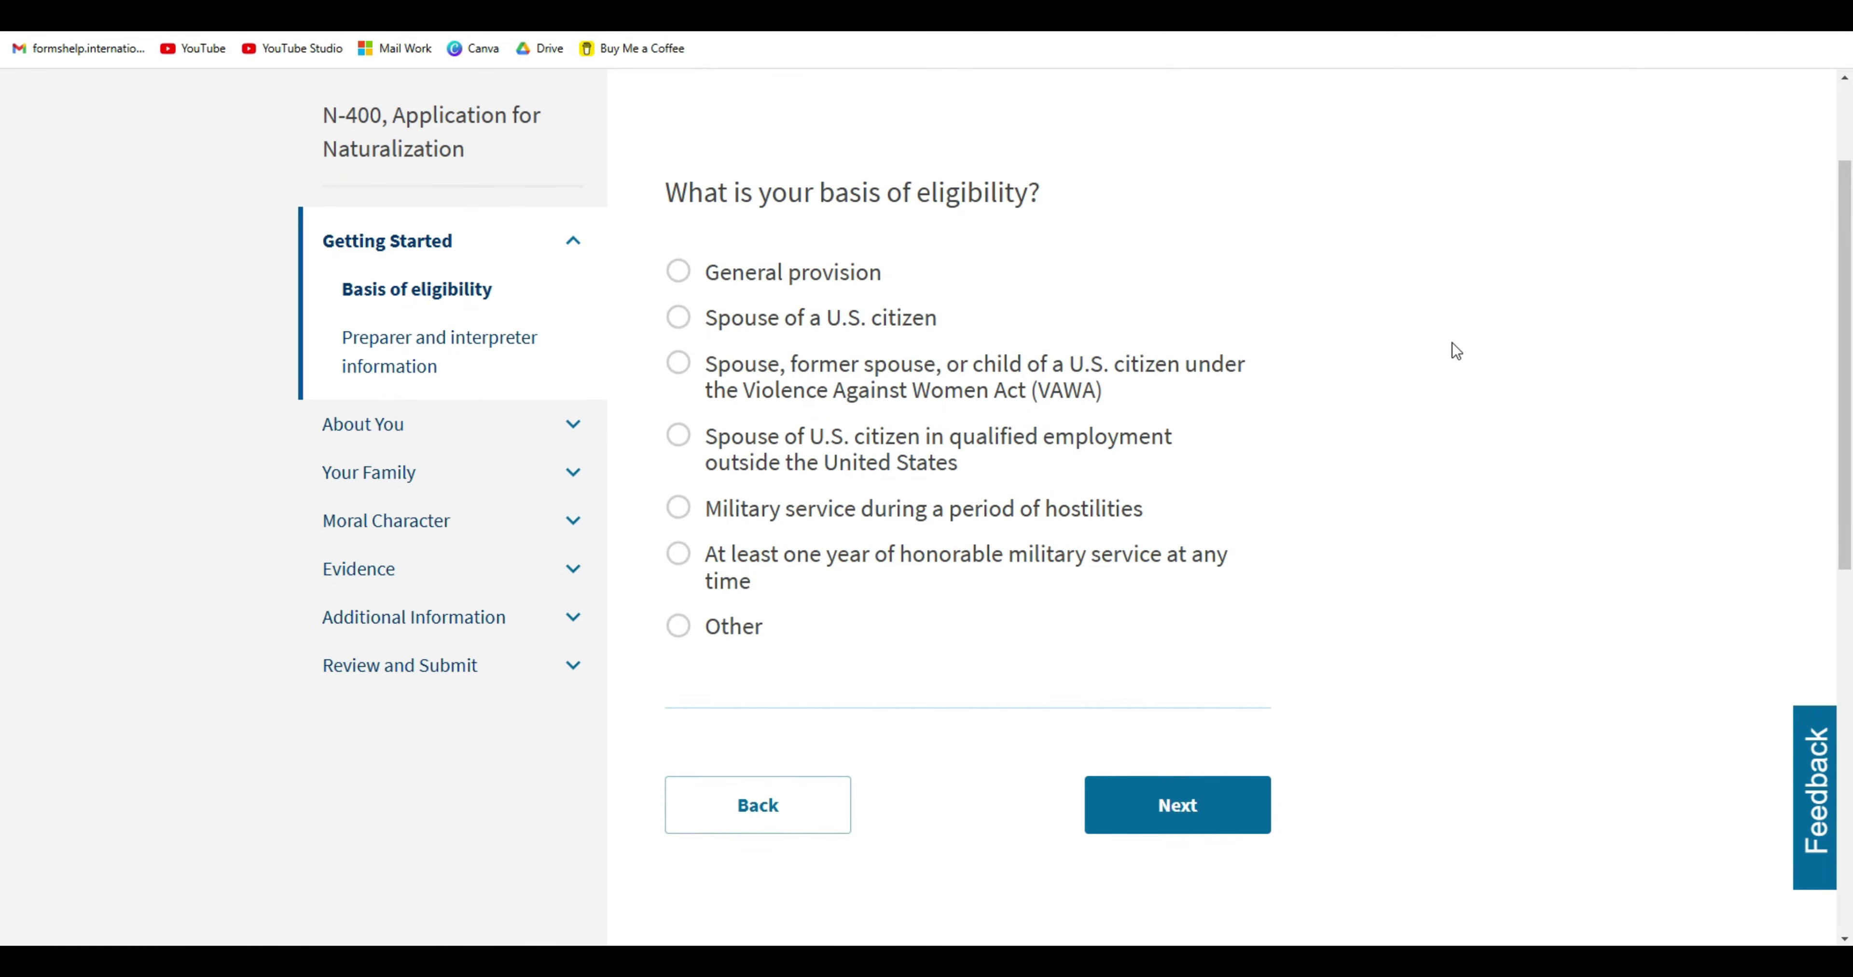
{"action": "left_click", "coordinate": [678, 272]}
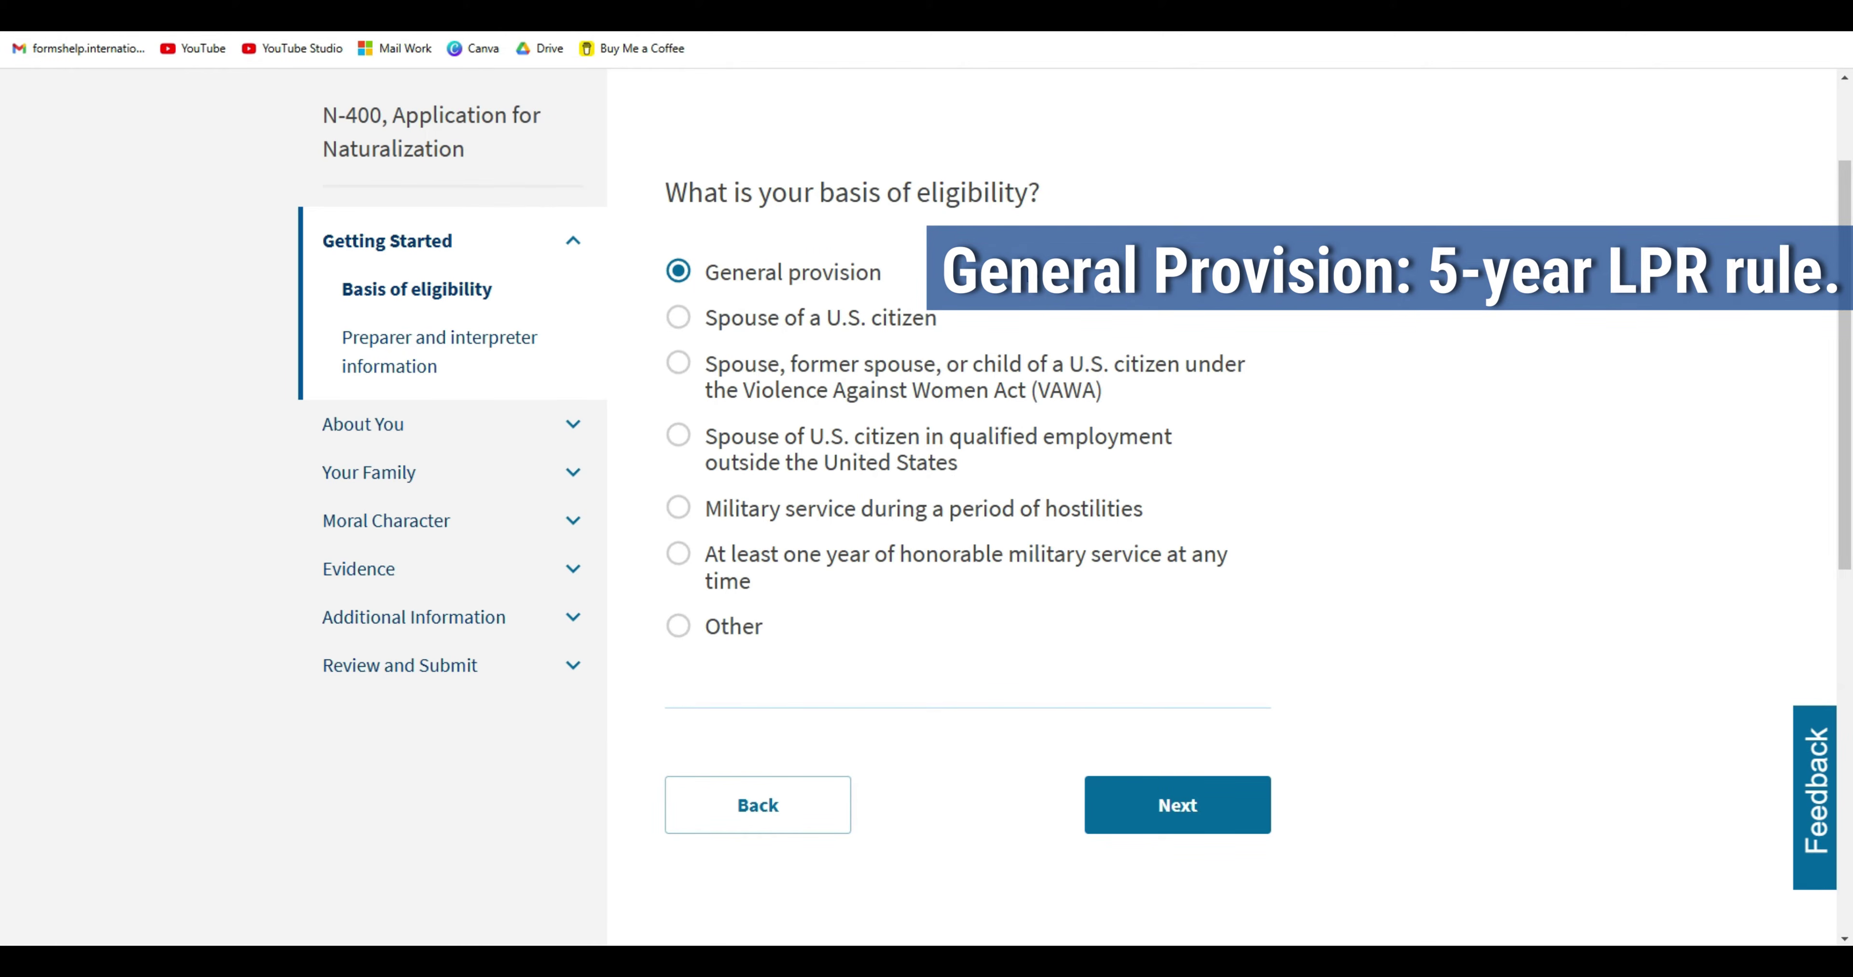
{"action": "left_click", "coordinate": [676, 331]}
{"action": "left_click", "coordinate": [676, 282]}
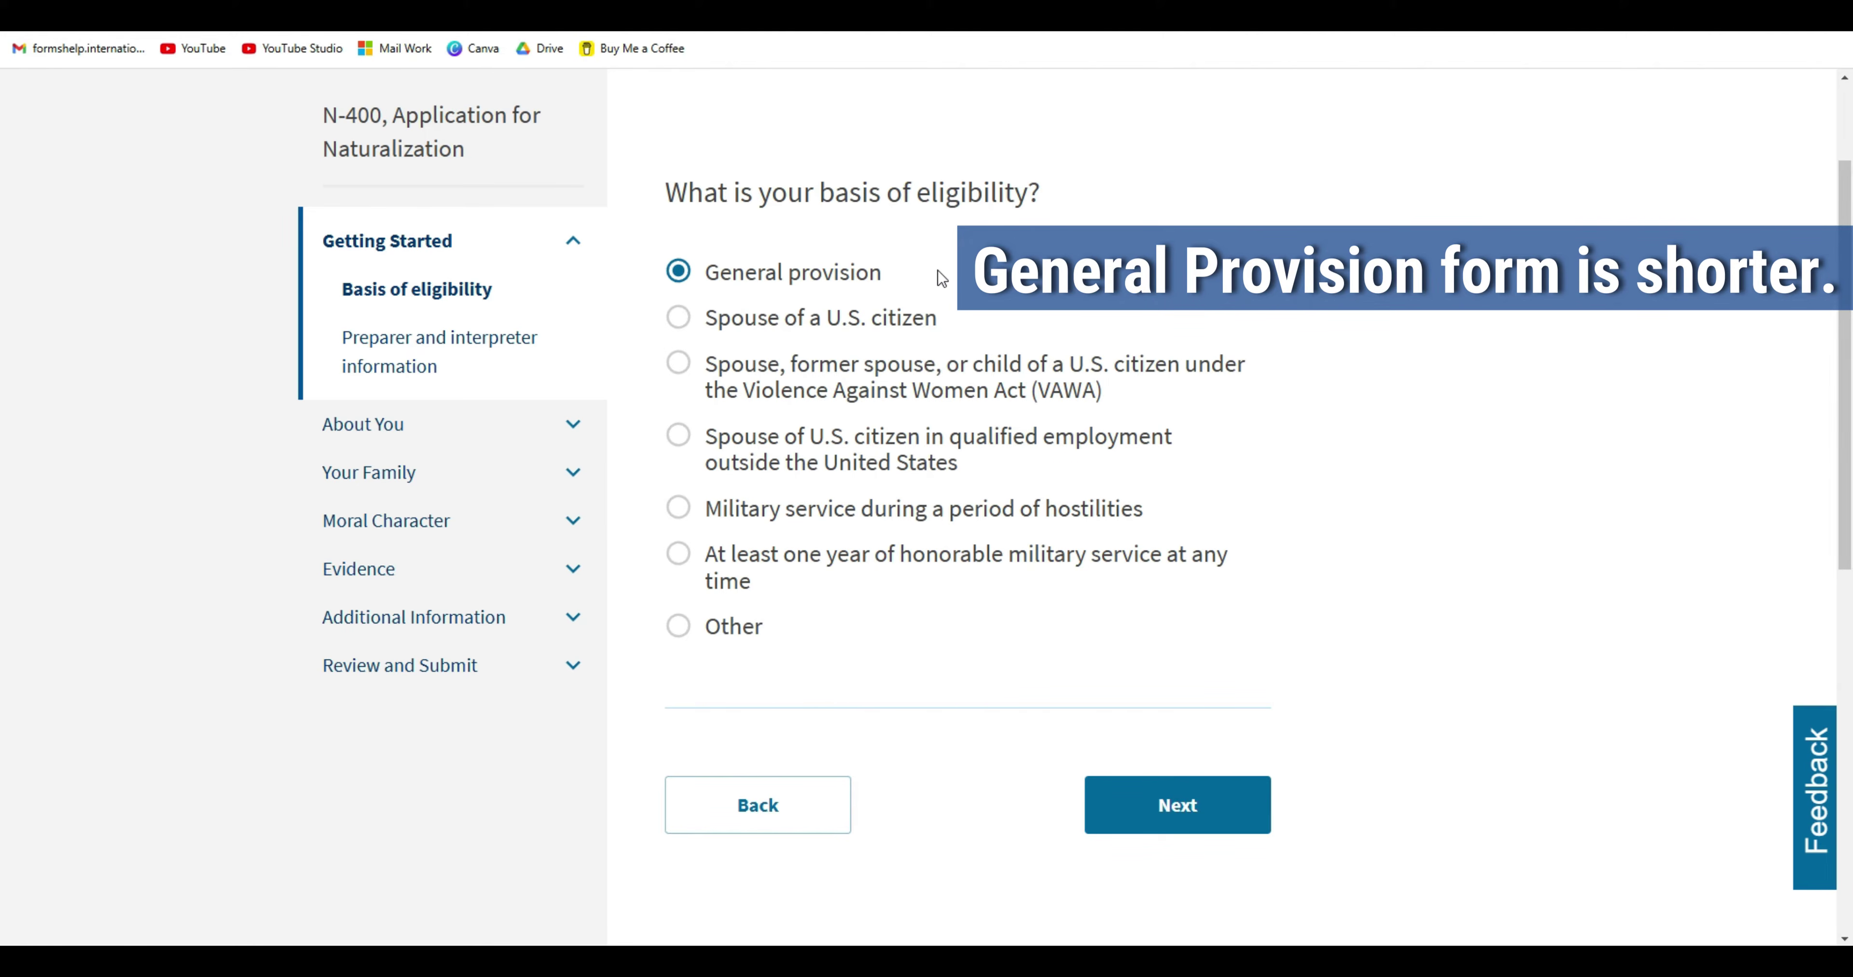
{"action": "left_click", "coordinate": [687, 332]}
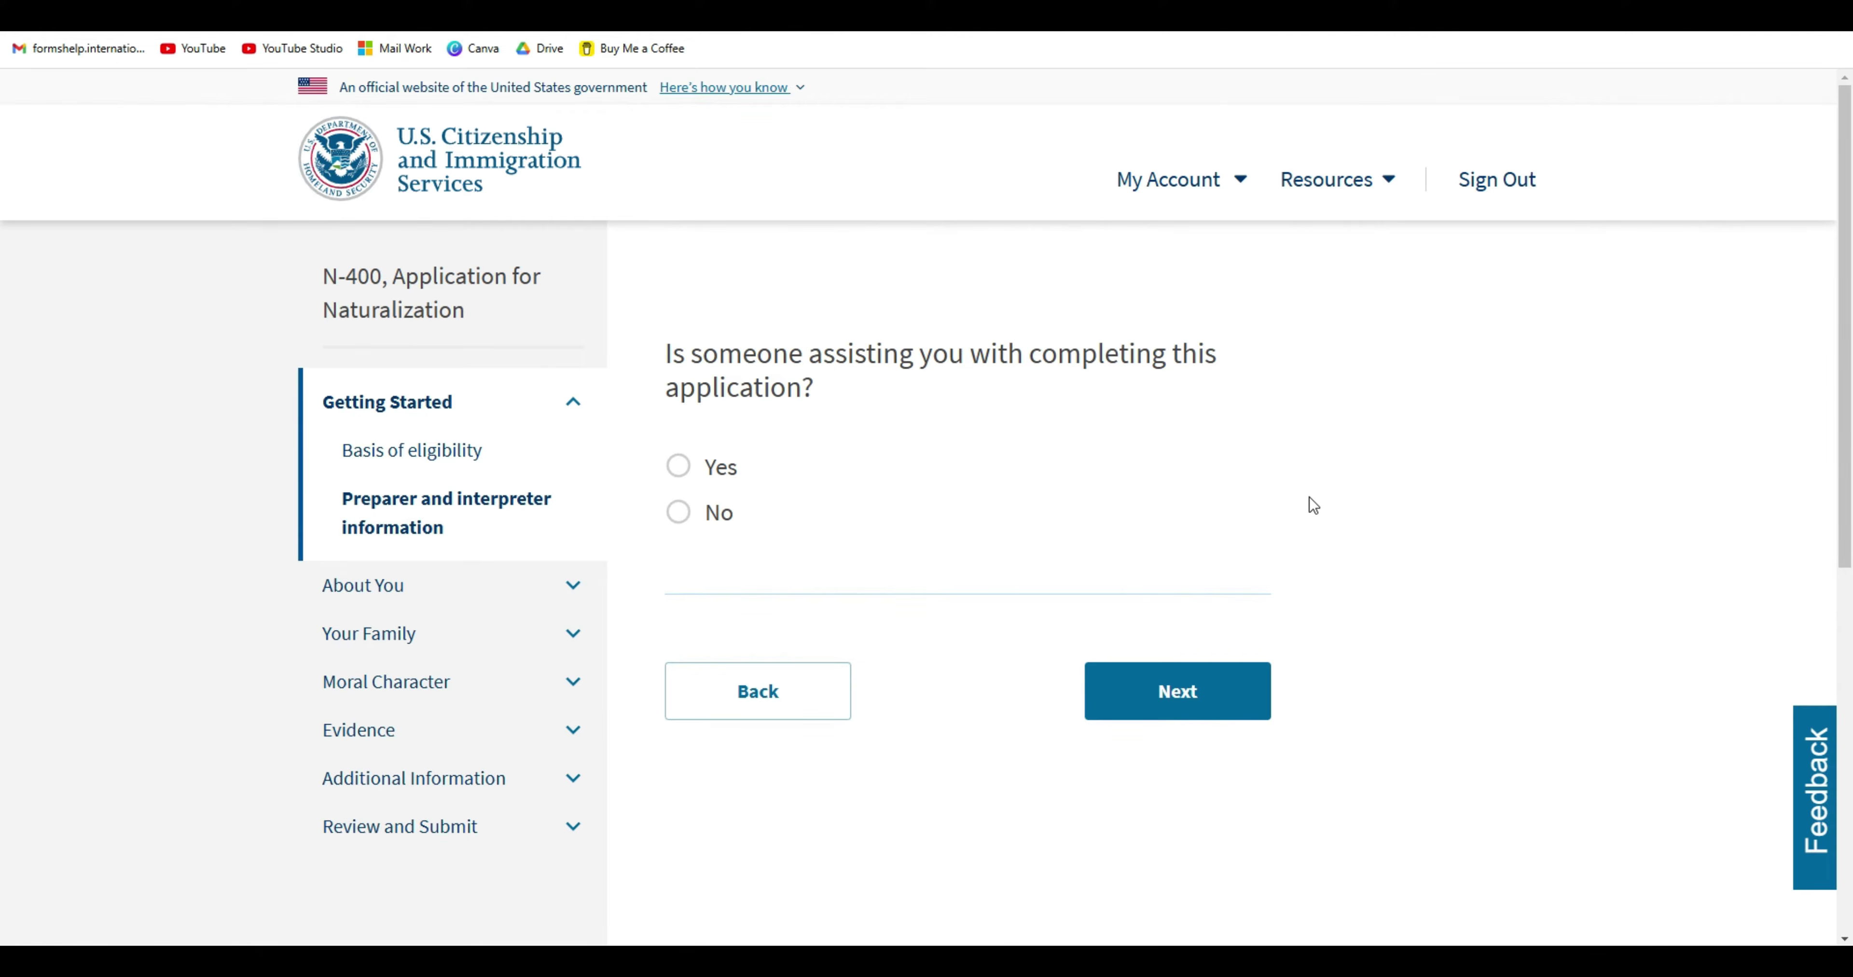
Answer No to whether someone is assisting with completing the application.
{"action": "left_click", "coordinate": [677, 513]}
{"action": "left_click_drag", "start_coordinate": [663, 352], "coordinate": [815, 395]}
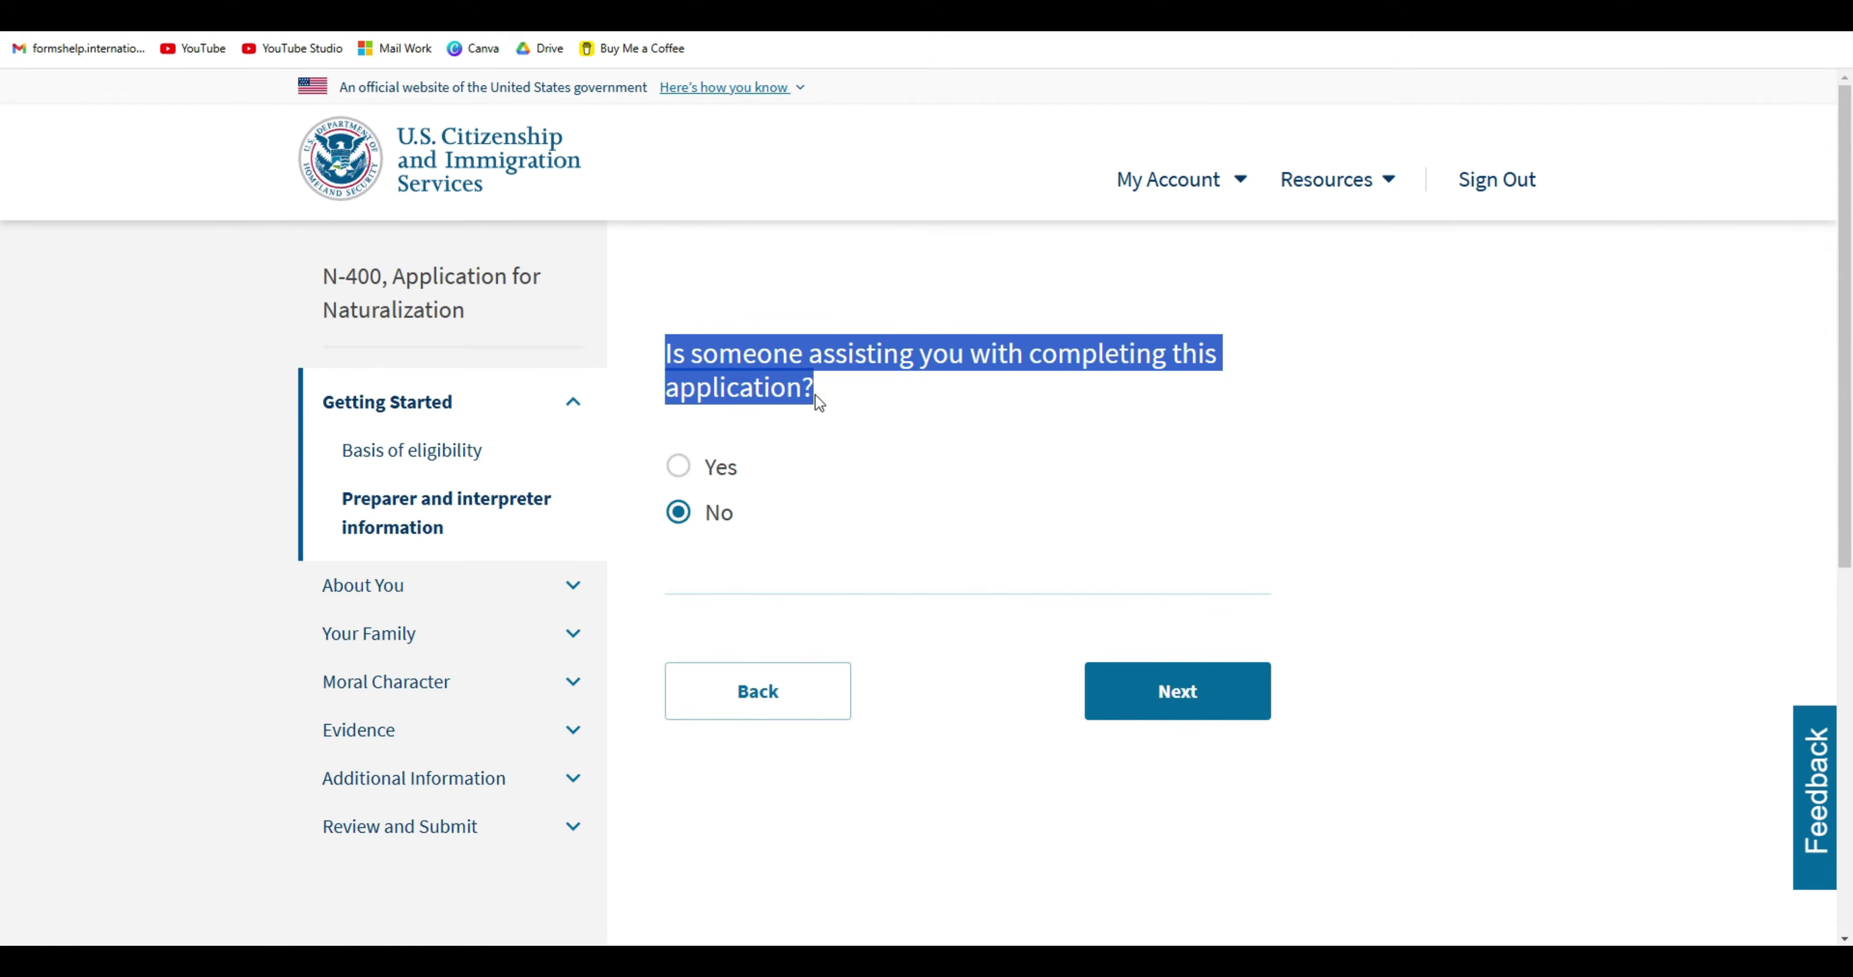
{"action": "left_click", "coordinate": [845, 399]}
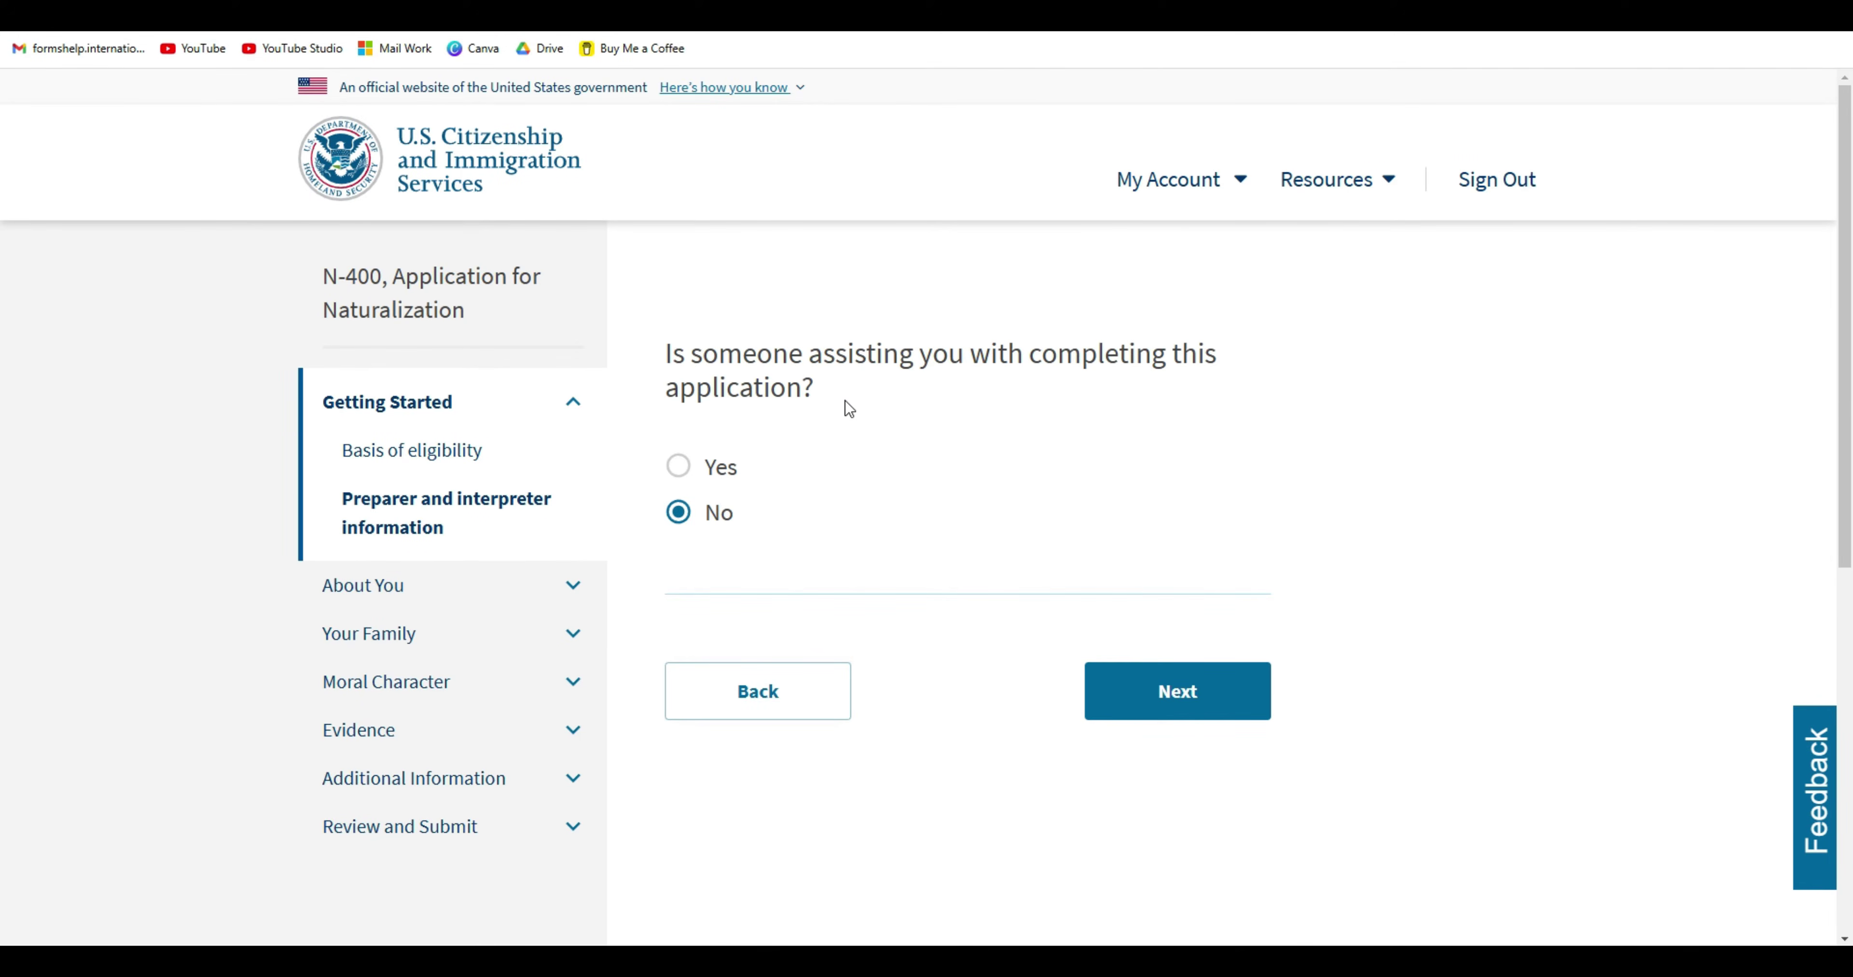
Try answering Yes to having assistance and a preparer, and restore the assistance answer to No.
{"action": "left_click", "coordinate": [678, 466]}
{"action": "scroll", "coordinate": [677, 466], "scroll_direction": "down", "scroll_amount": 6}
{"action": "left_click", "coordinate": [677, 268]}
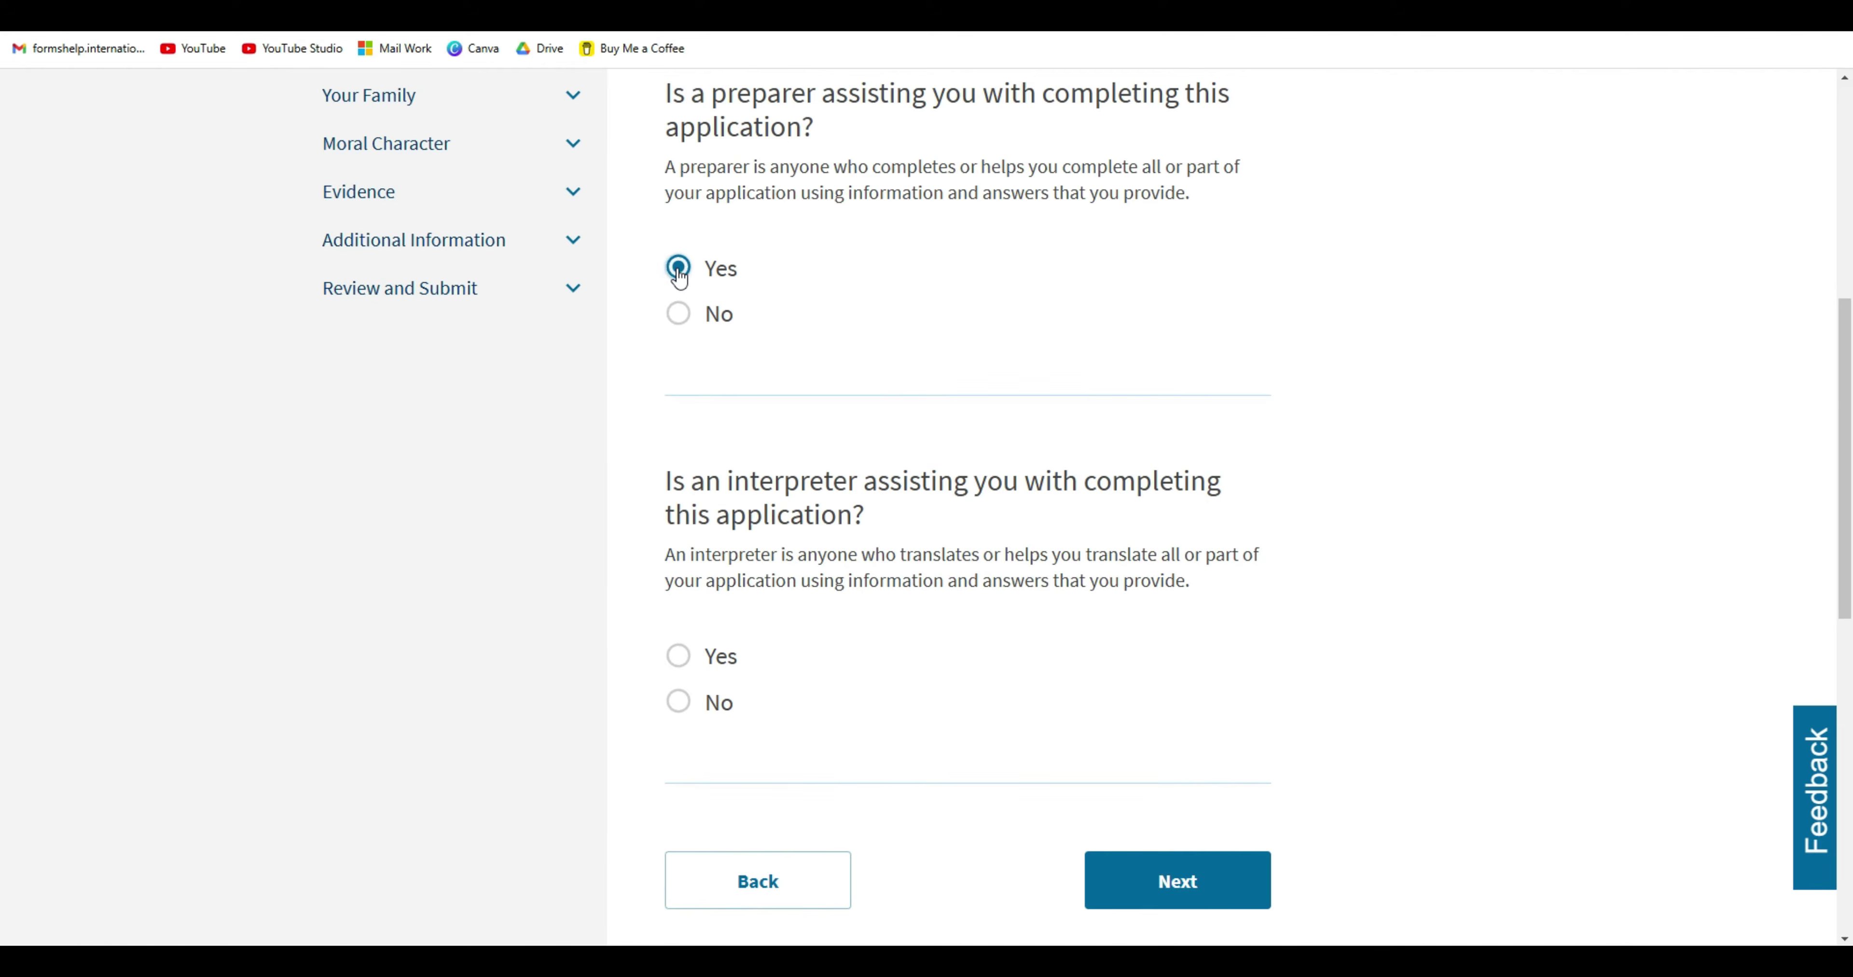
{"action": "left_click_drag", "start_coordinate": [1846, 590], "coordinate": [1848, 446]}
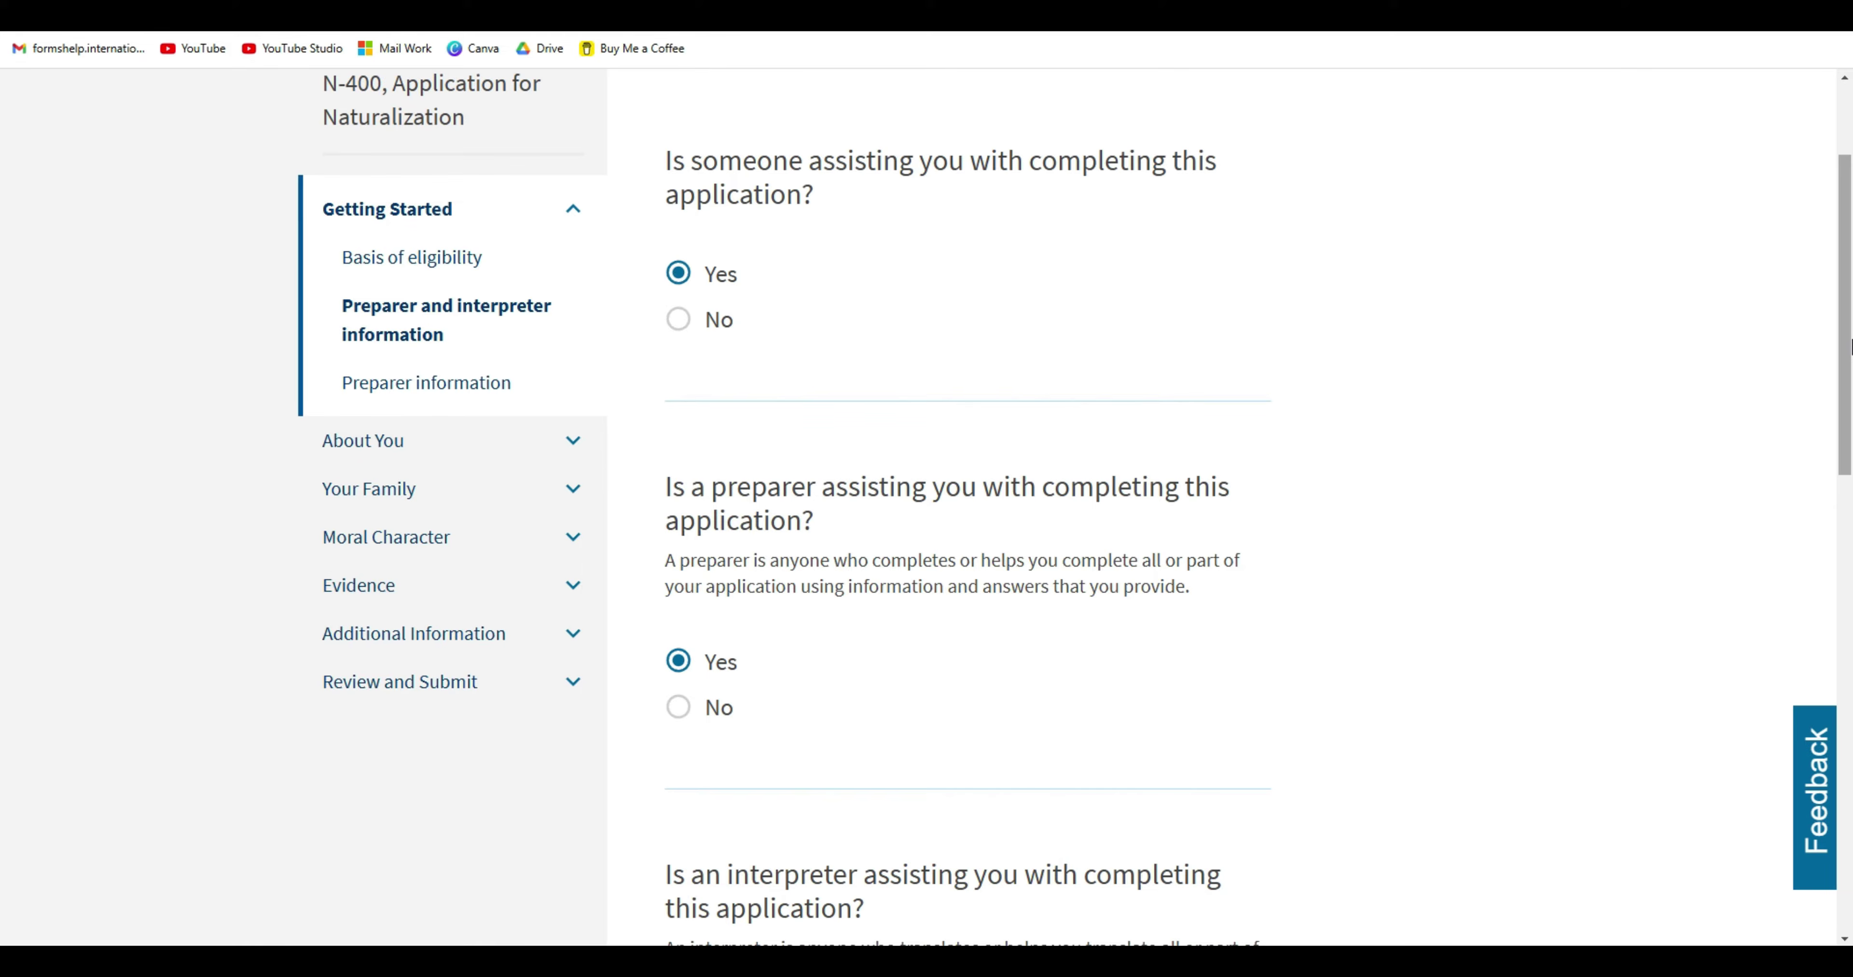
{"action": "scroll", "coordinate": [1737, 331], "scroll_direction": "up", "scroll_amount": 3}
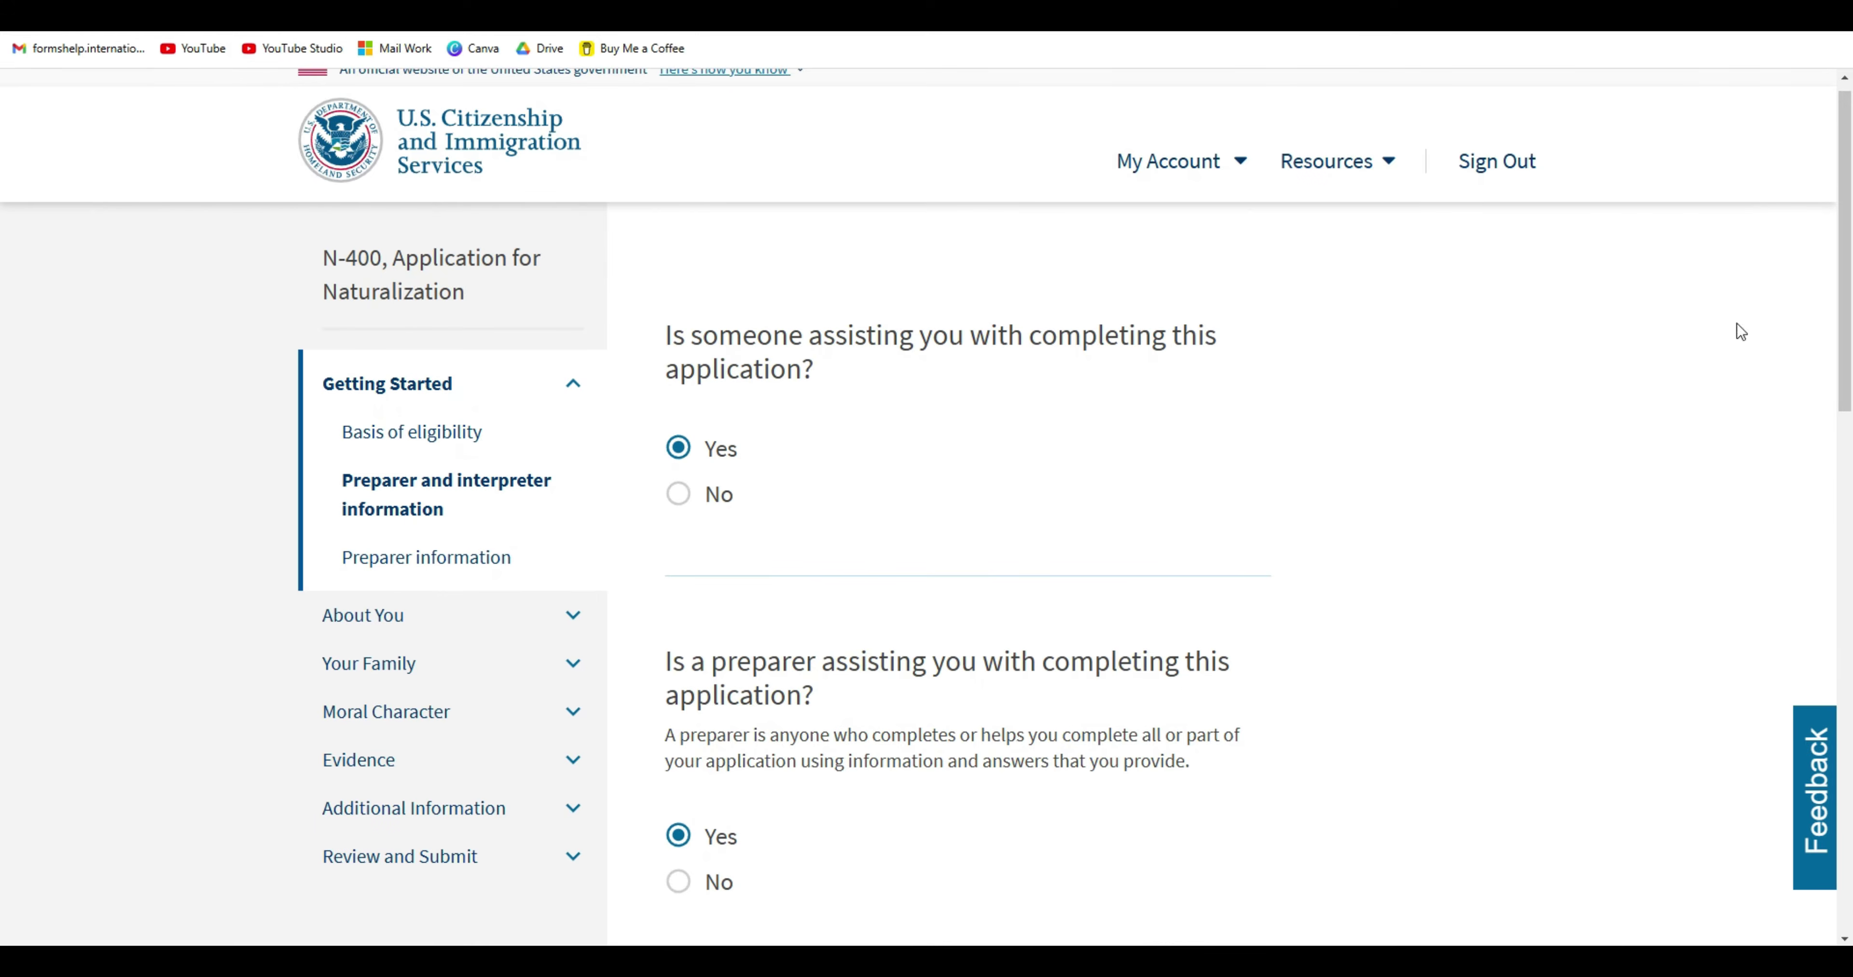
{"action": "left_click", "coordinate": [676, 496]}
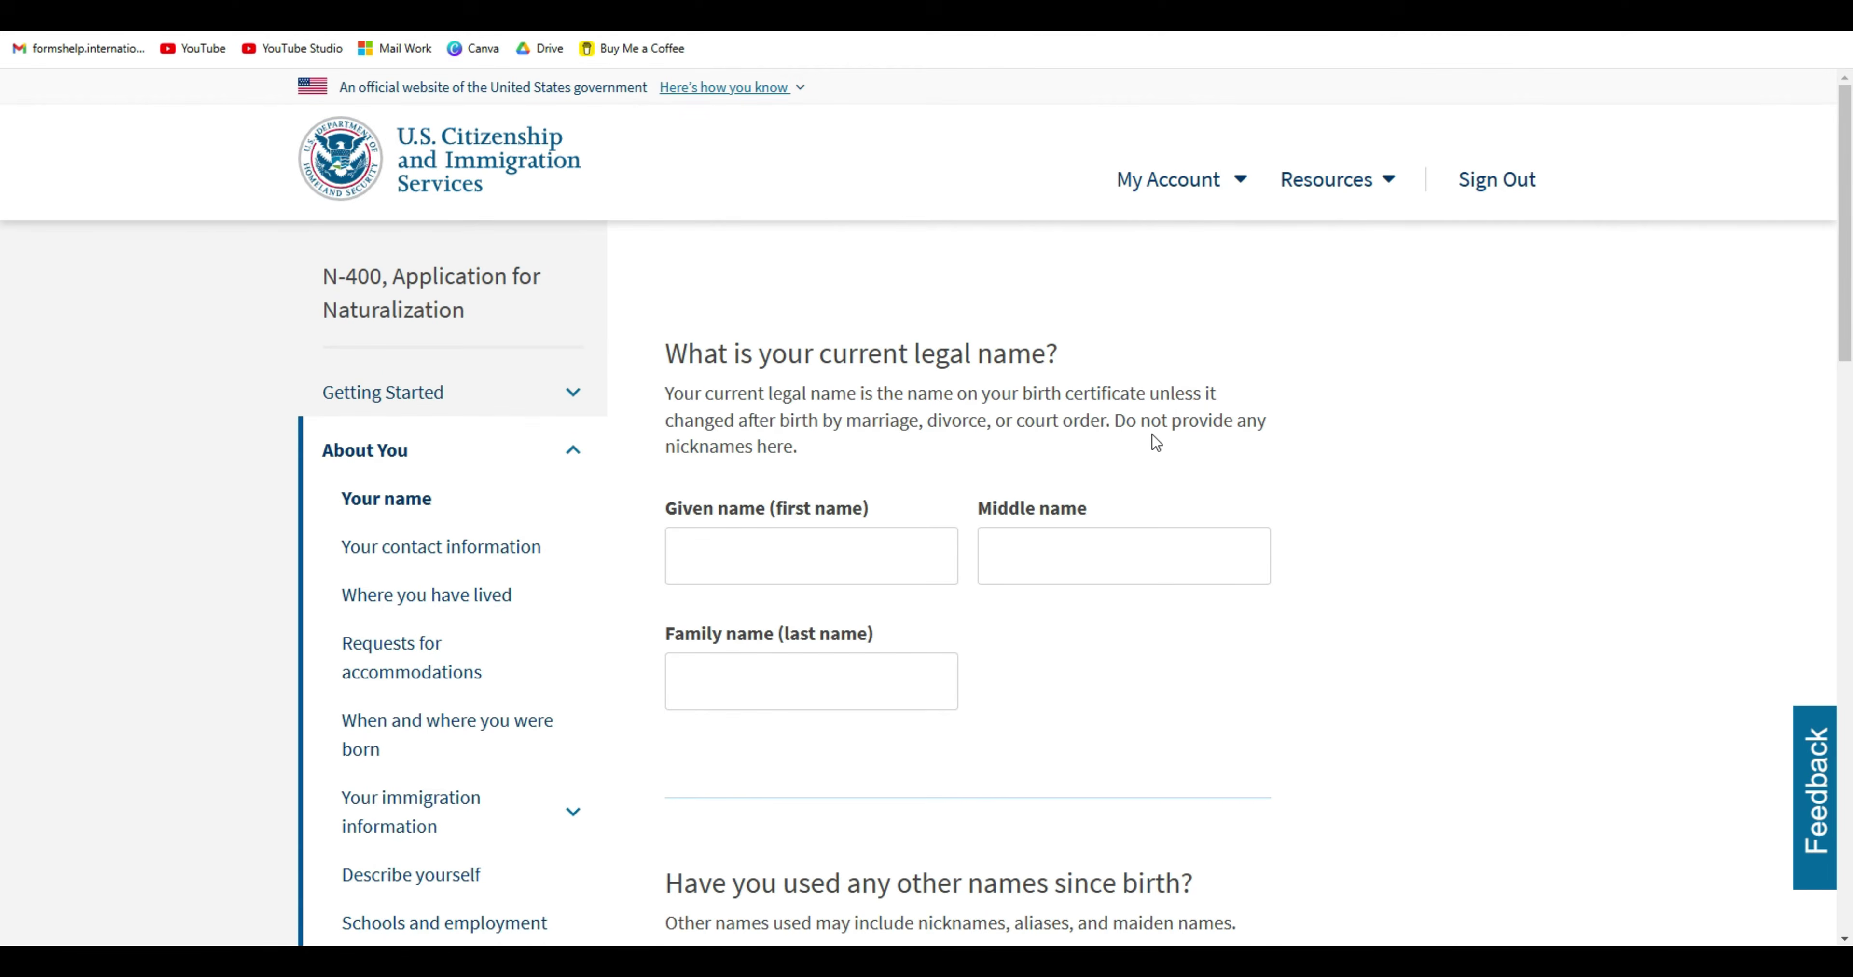
Enter the applicant's given name and family name as the current legal name.
{"action": "scroll", "coordinate": [1153, 440], "scroll_direction": "down", "scroll_amount": 1}
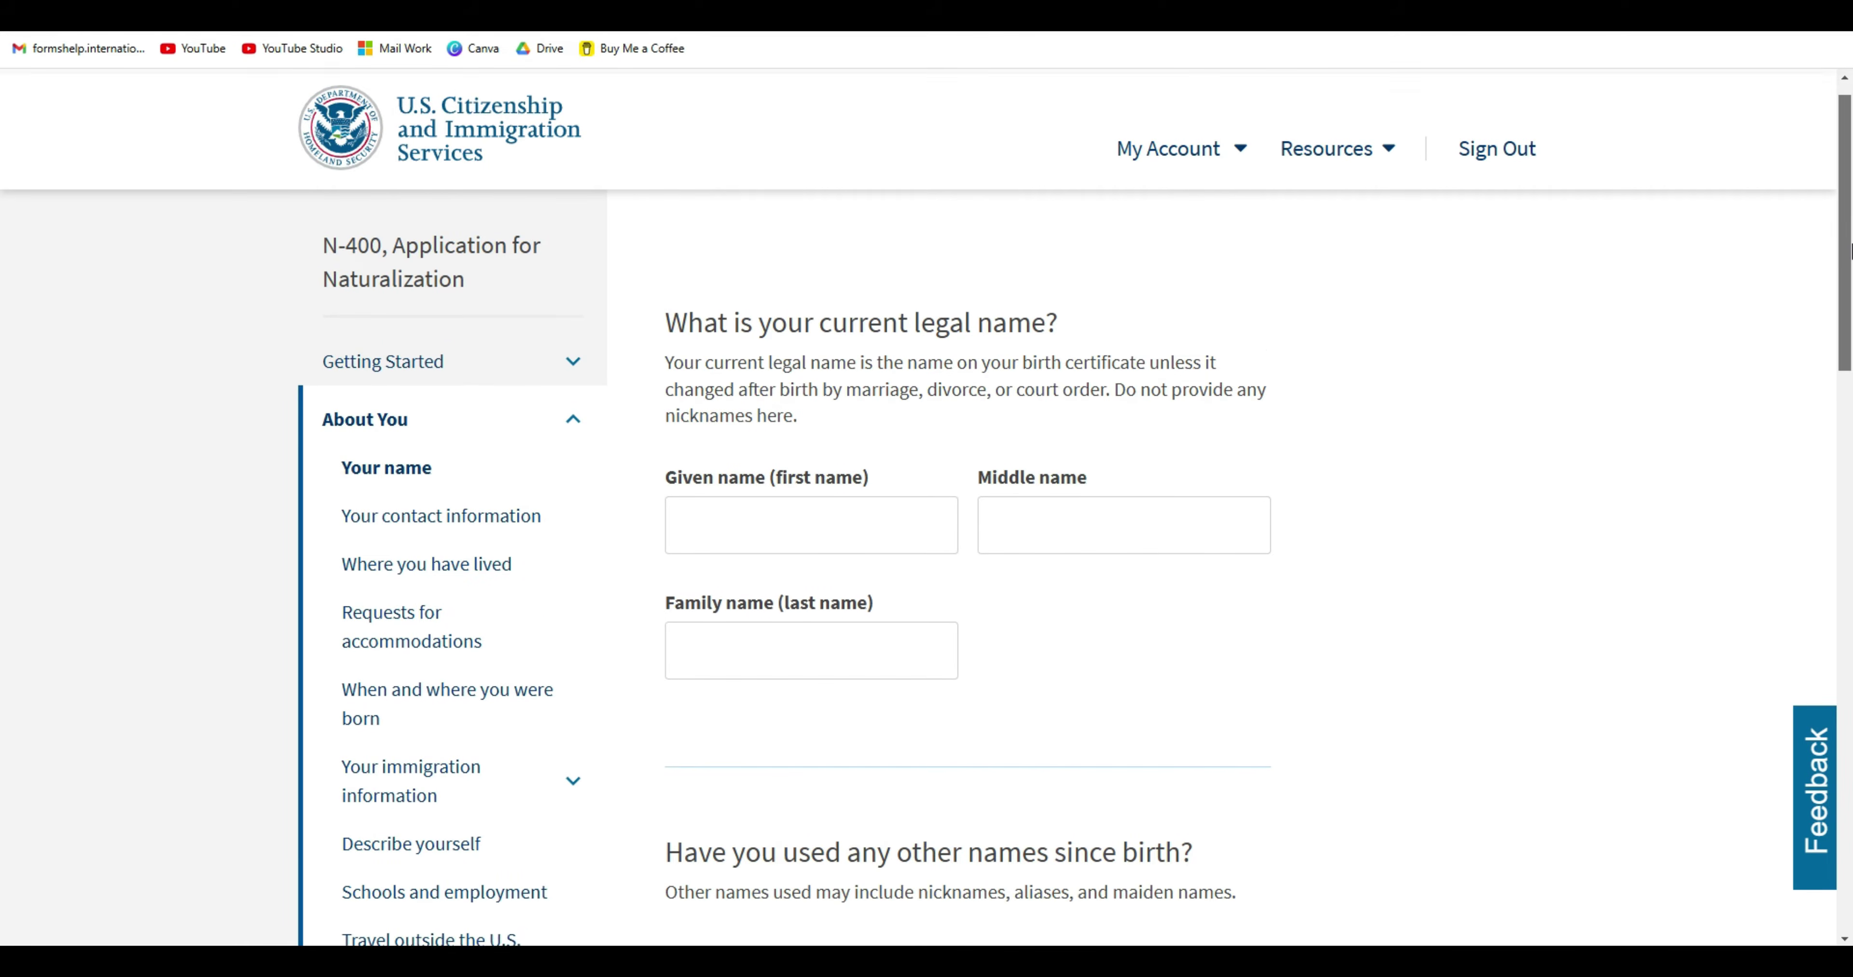
{"action": "left_click", "coordinate": [1075, 488]}
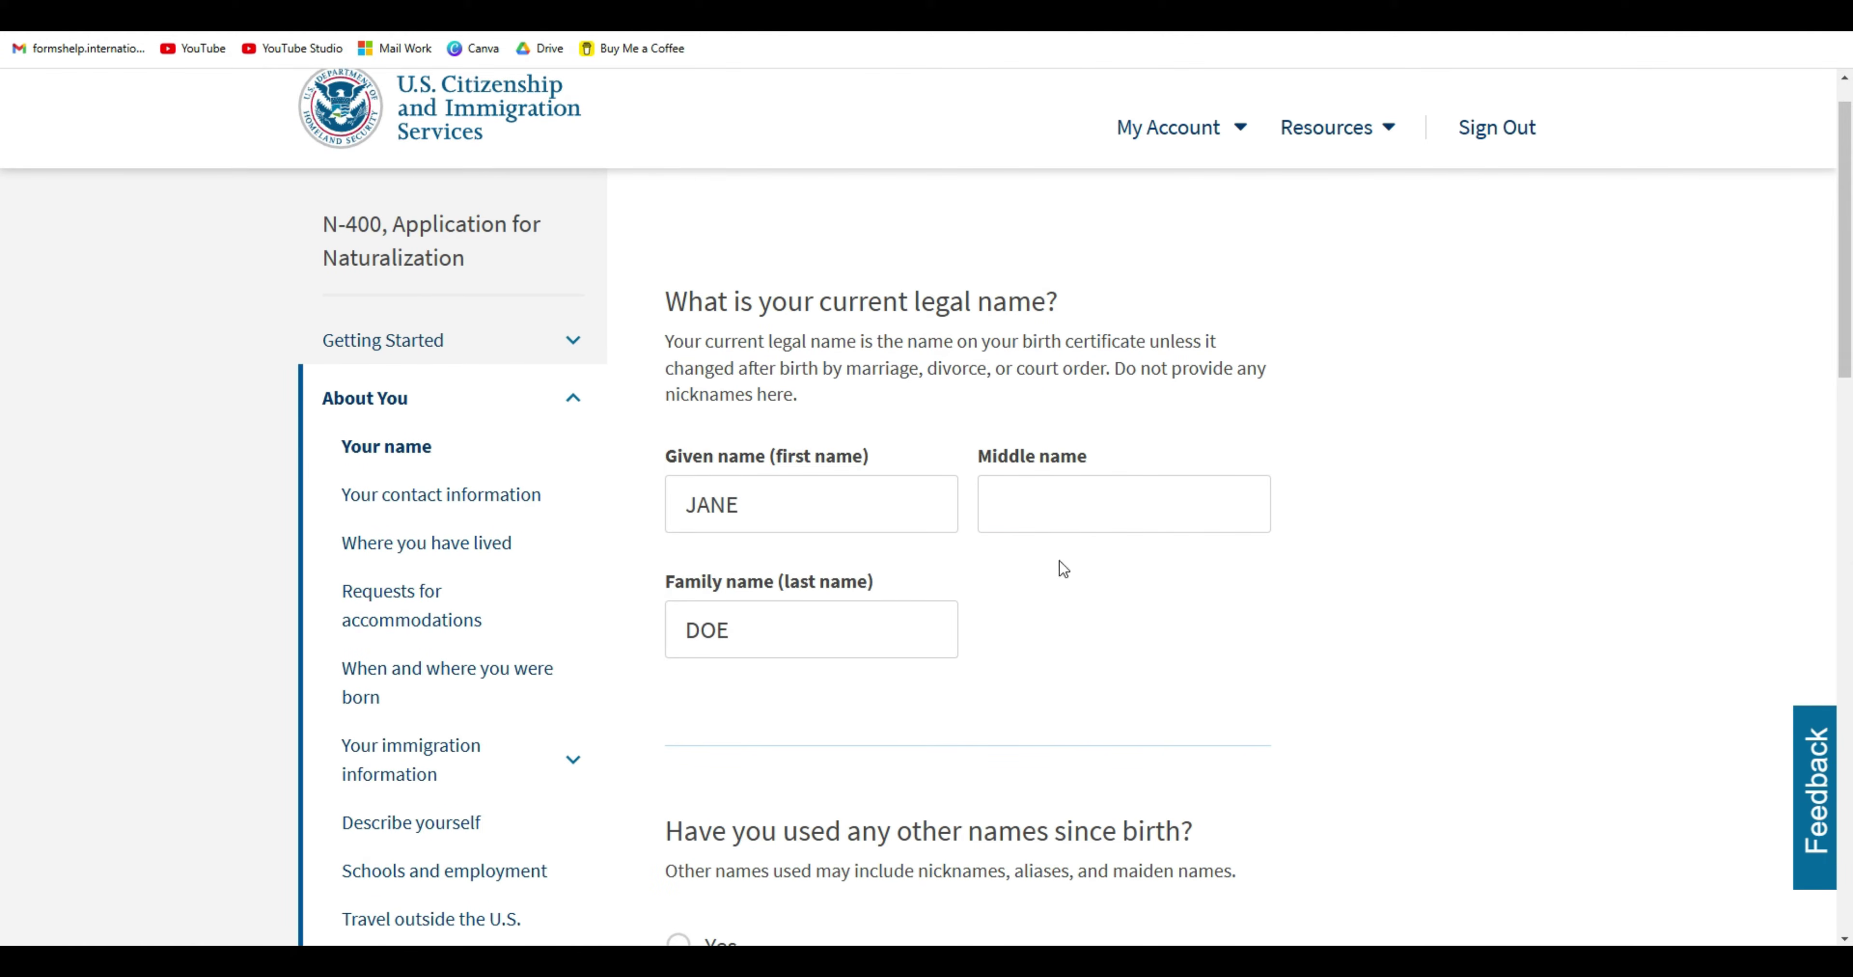
{"action": "left_click", "coordinate": [725, 512]}
Try entering NA as the middle name, and clear the field.
{"action": "left_click", "coordinate": [1054, 508]}
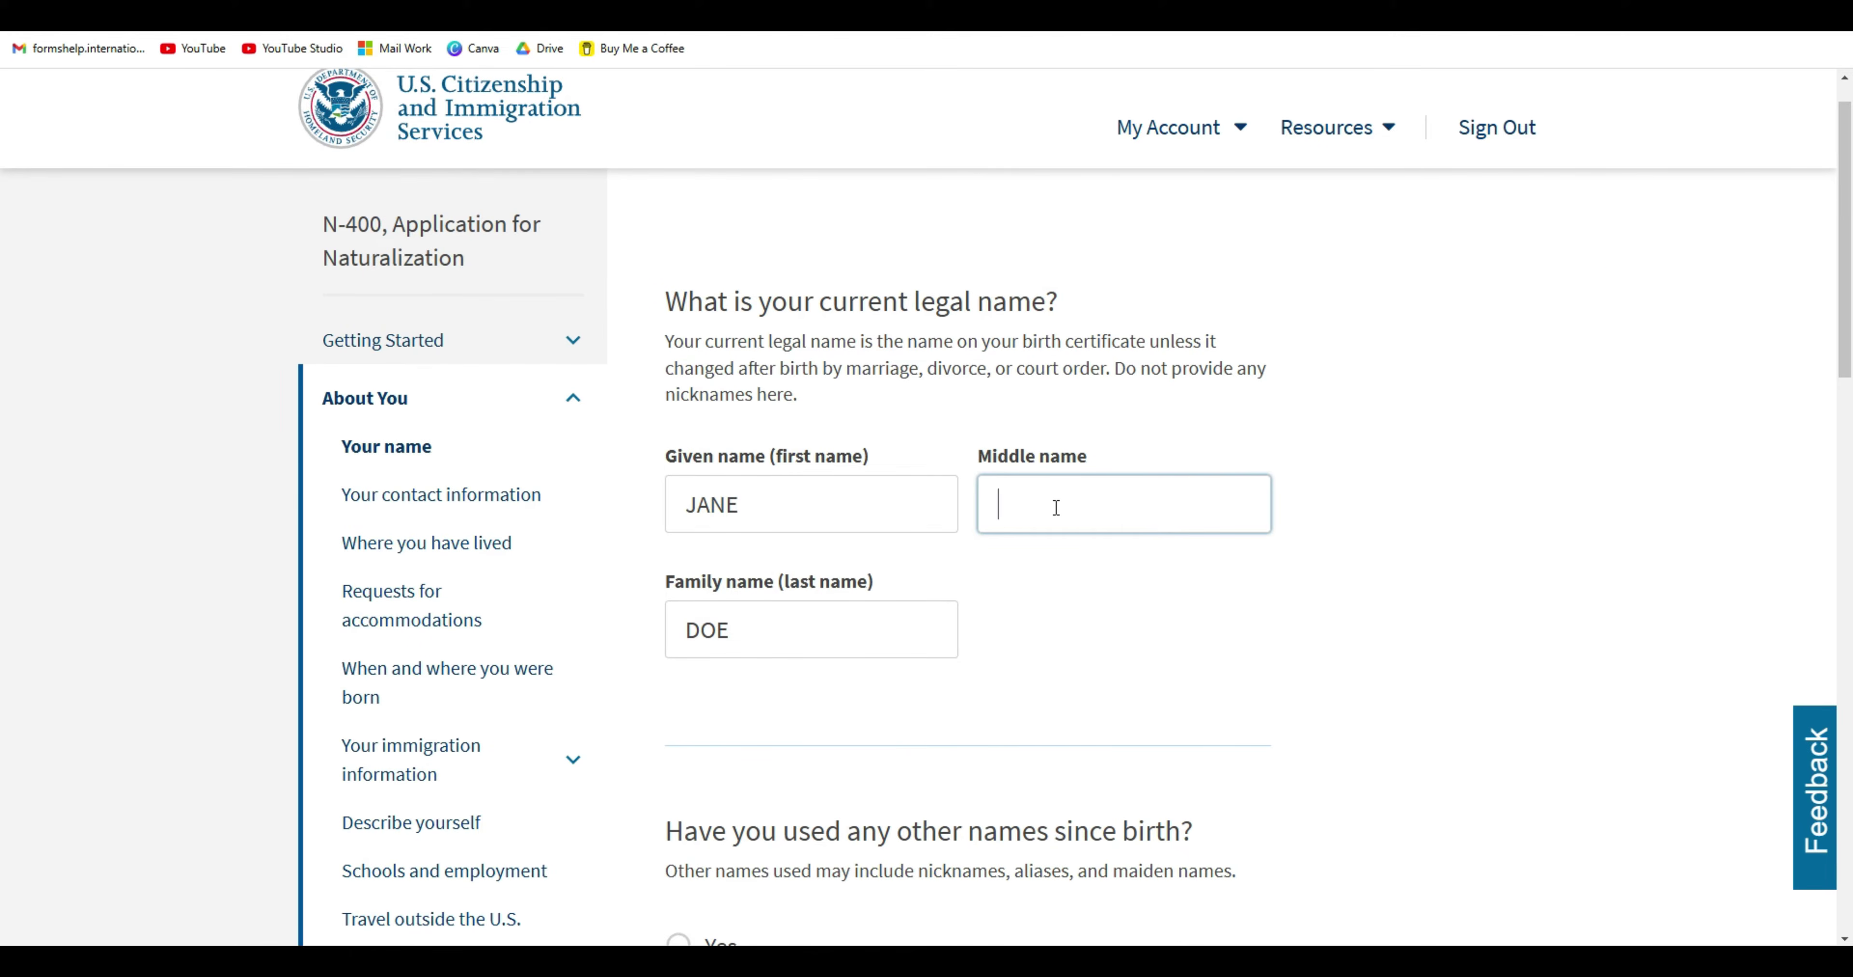
{"action": "type", "text": "N"}
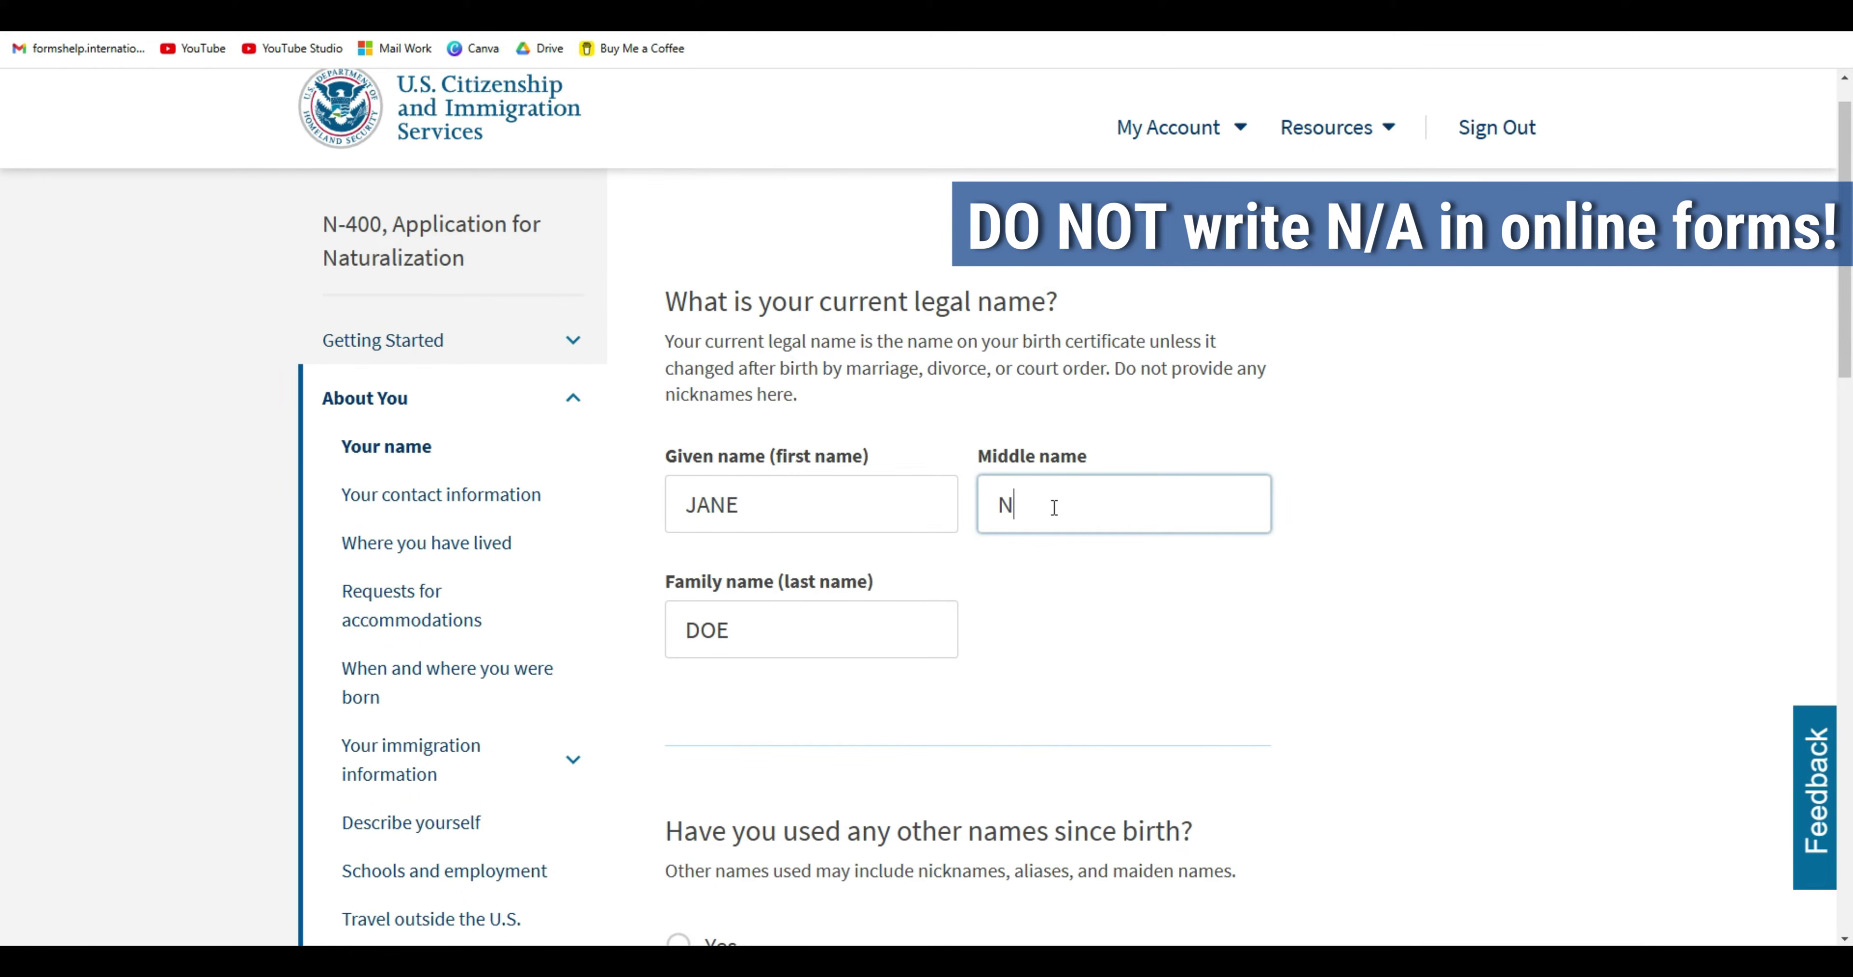
{"action": "type", "text": "A"}
{"action": "key", "text": "BackSpace"}
{"action": "key", "text": "BackSpace"}
{"action": "left_click", "coordinate": [1360, 525]}
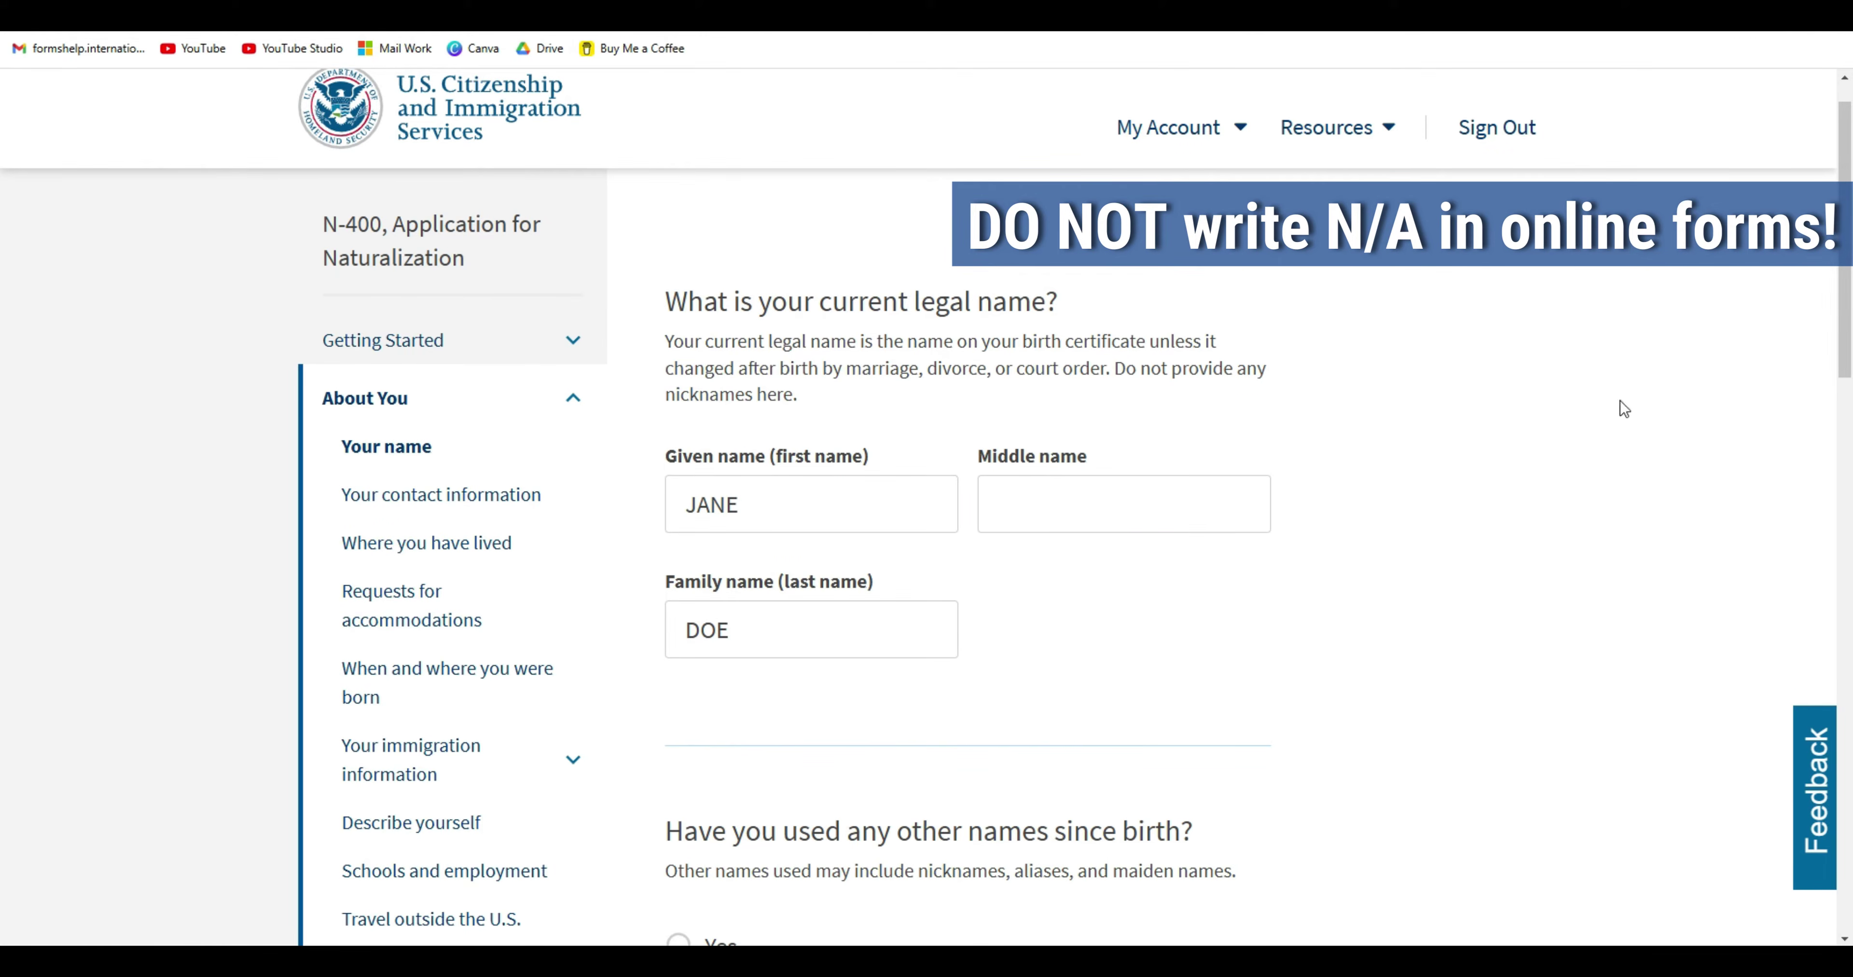
Report having used other names since birth, and list the applicant's other names and spelling variations.
{"action": "scroll", "coordinate": [1833, 285], "scroll_direction": "down", "scroll_amount": 8}
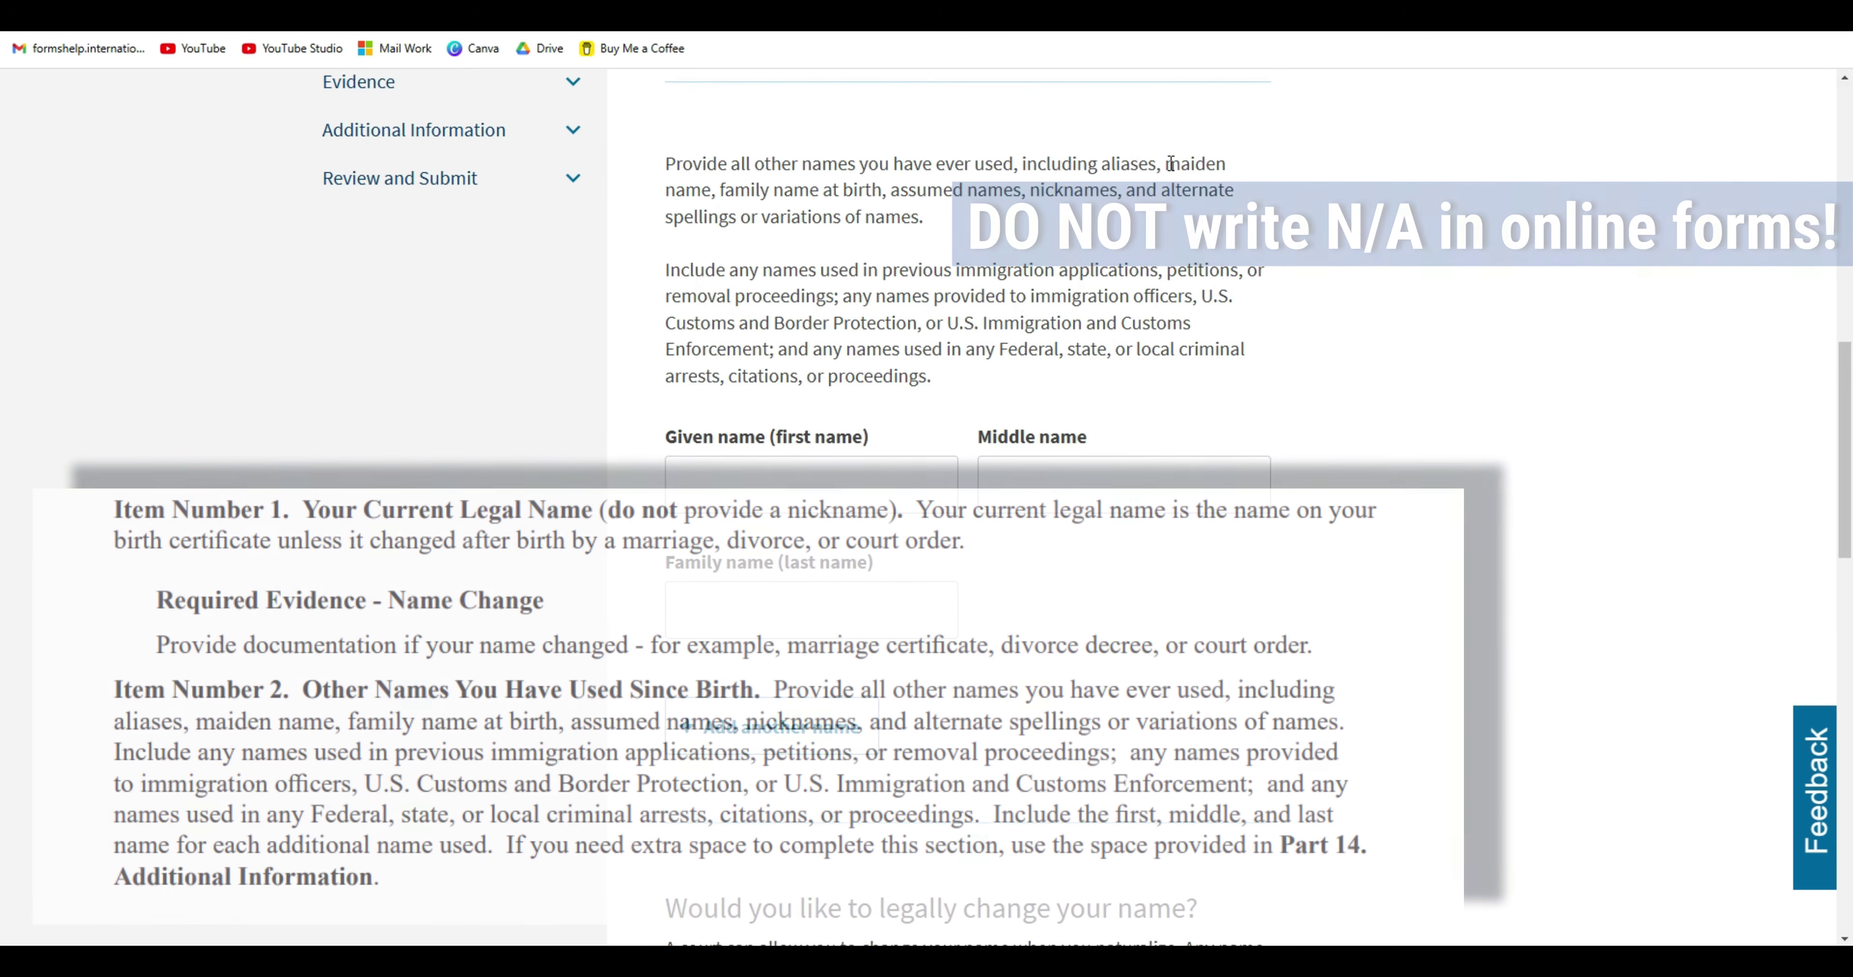
{"action": "left_click_drag", "start_coordinate": [1166, 164], "coordinate": [902, 210]}
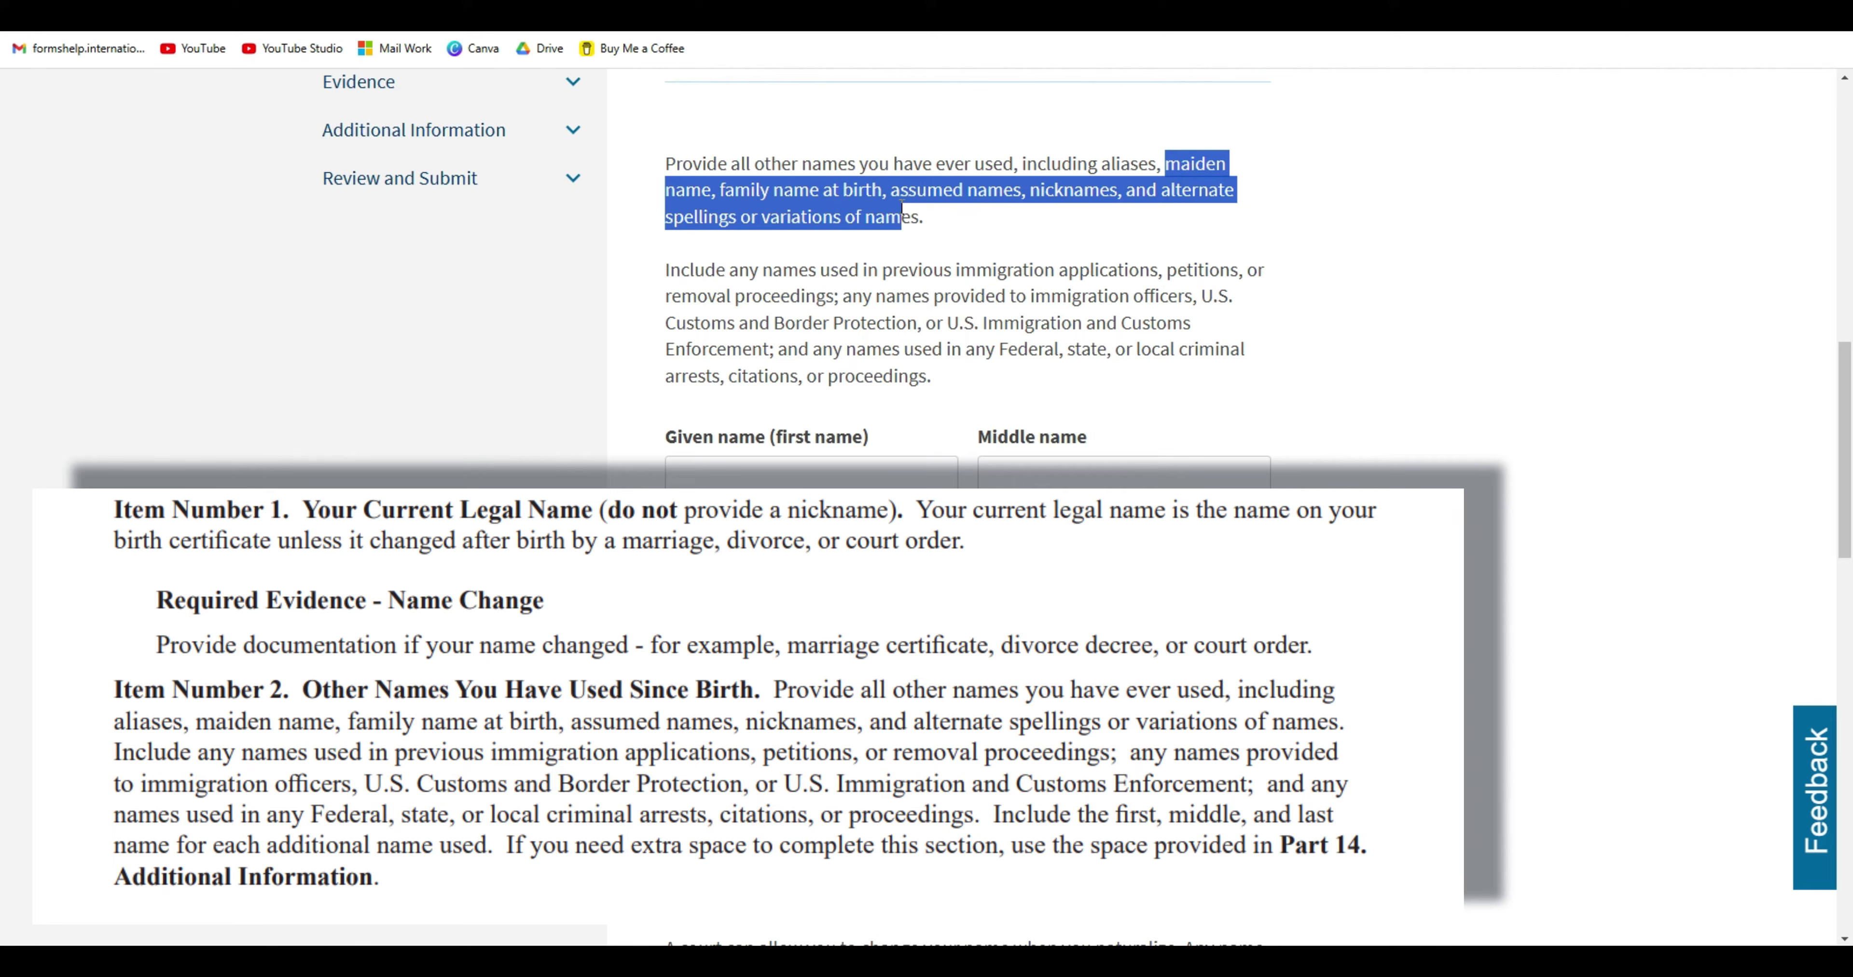
{"action": "left_click", "coordinate": [951, 222]}
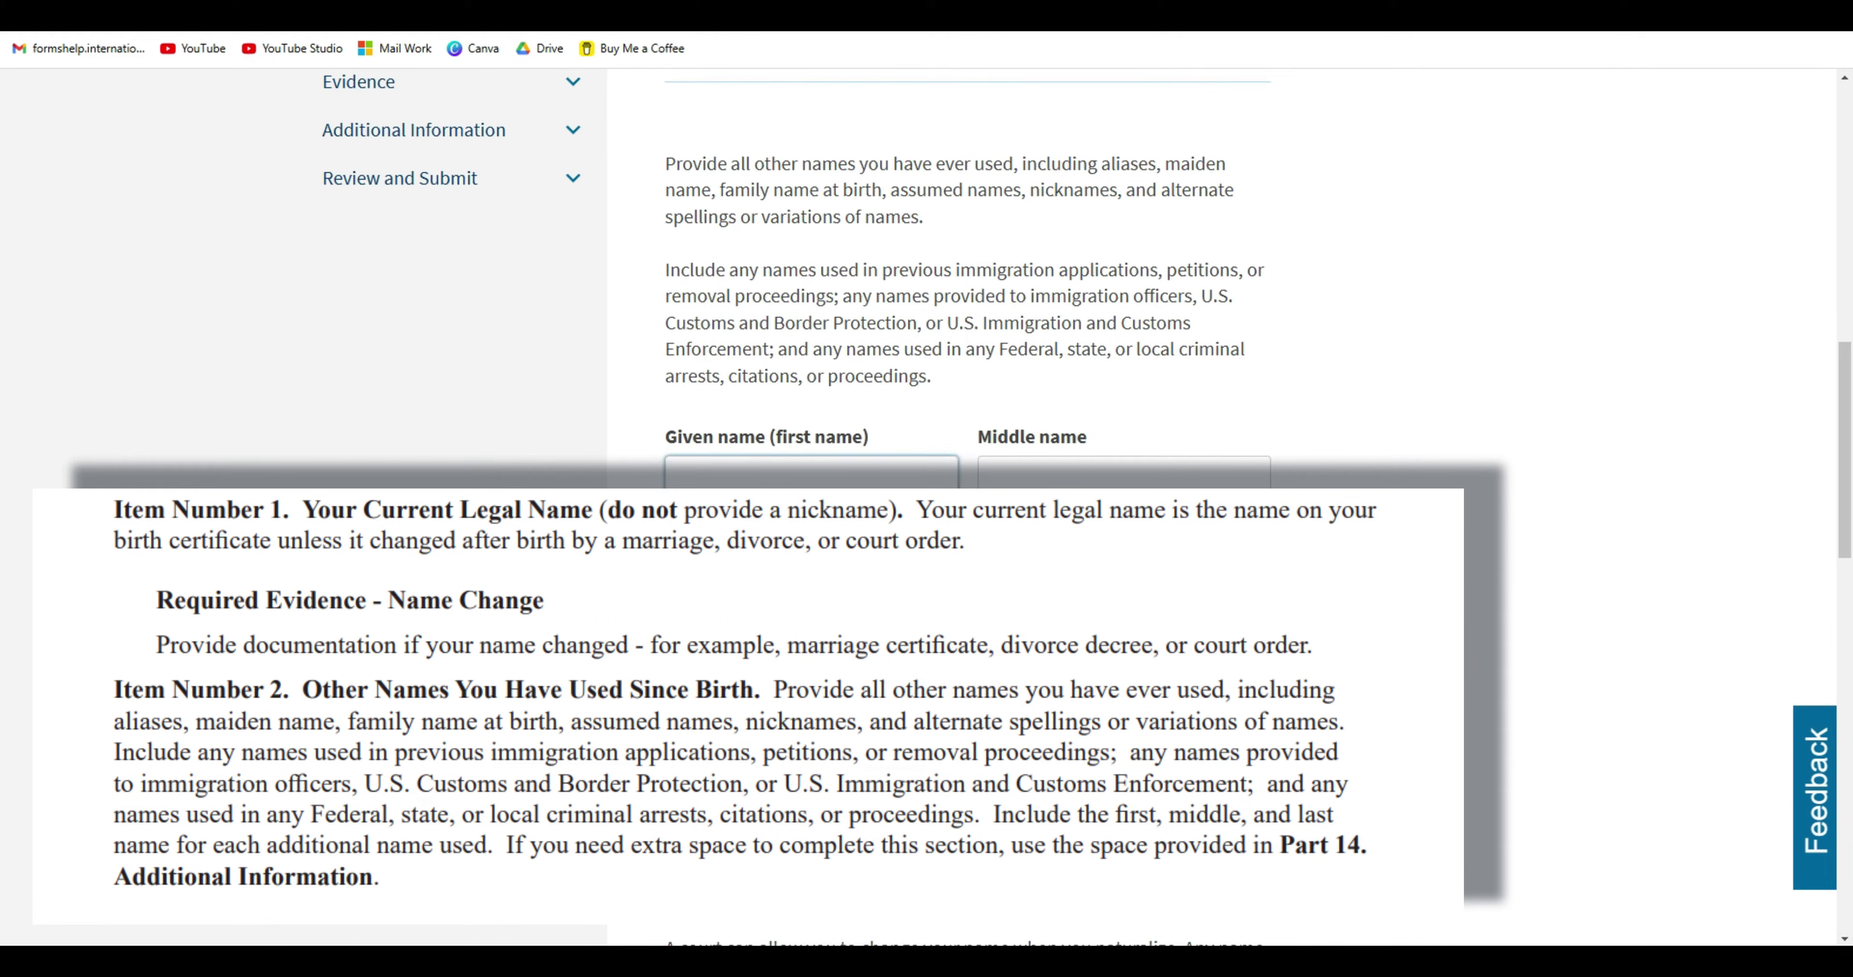
{"action": "scroll", "coordinate": [1848, 539], "scroll_direction": "down", "scroll_amount": 2}
{"action": "scroll", "coordinate": [1849, 539], "scroll_direction": "up", "scroll_amount": 2}
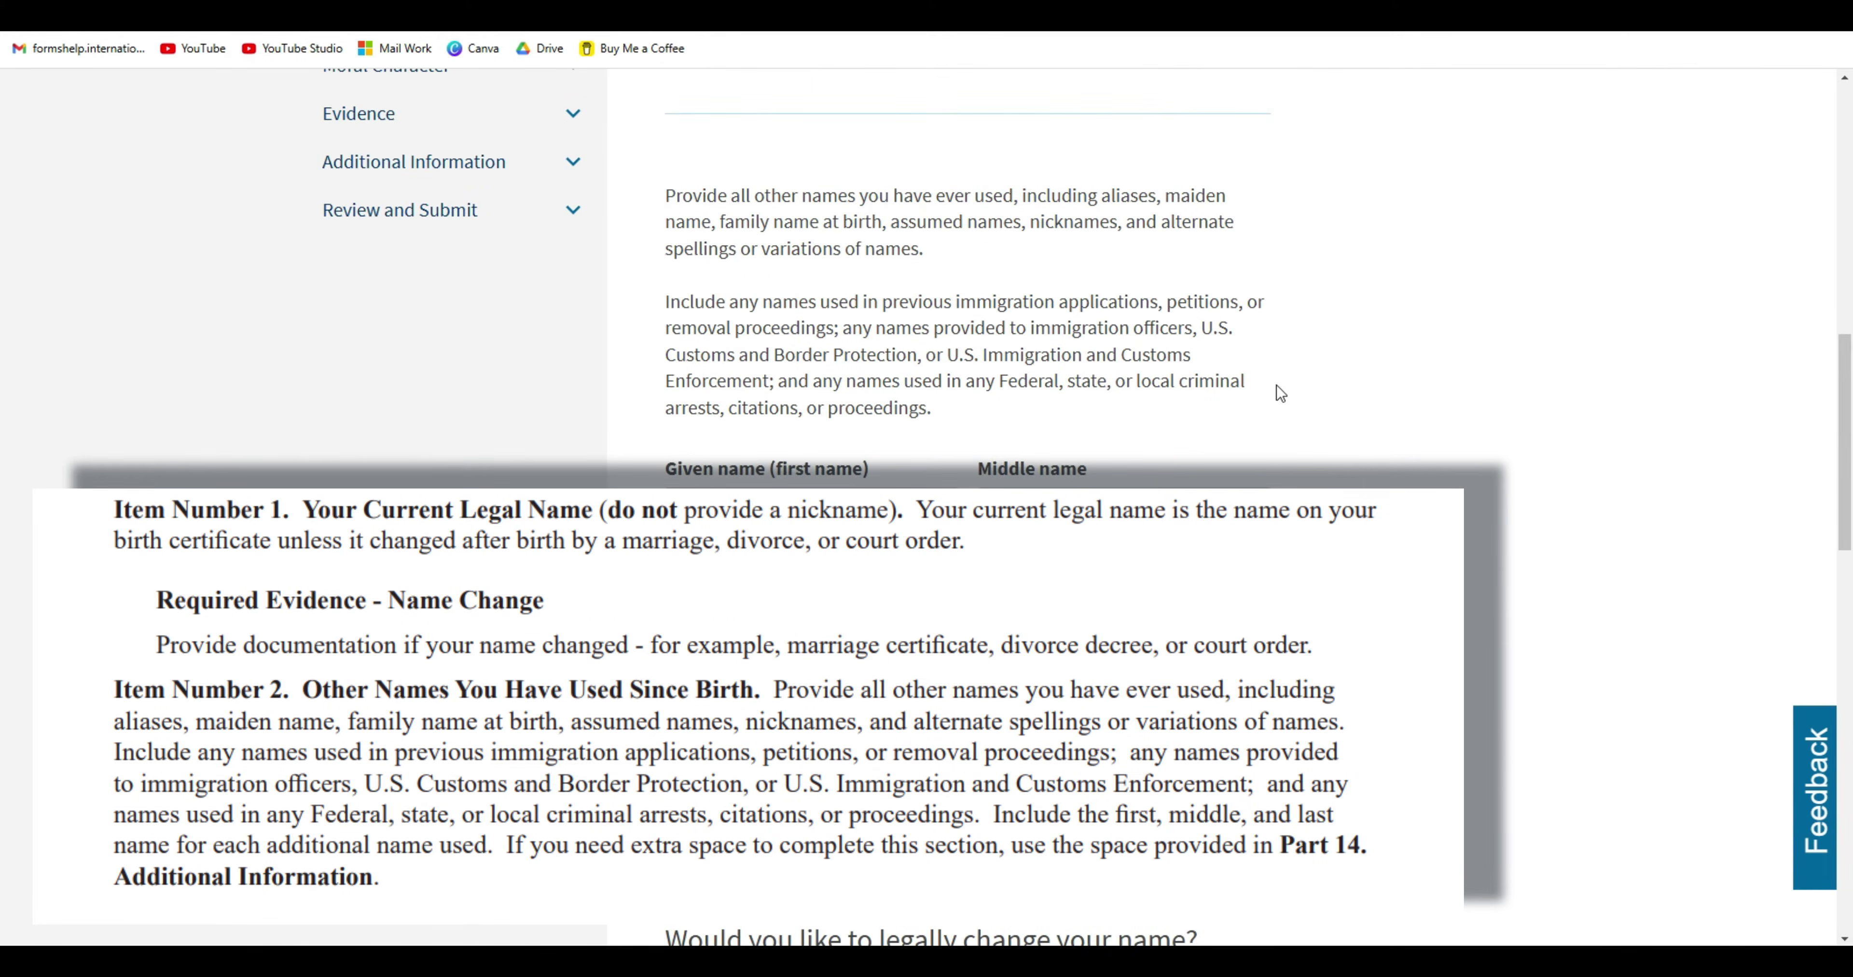
{"action": "left_click_drag", "start_coordinate": [1161, 223], "coordinate": [929, 248]}
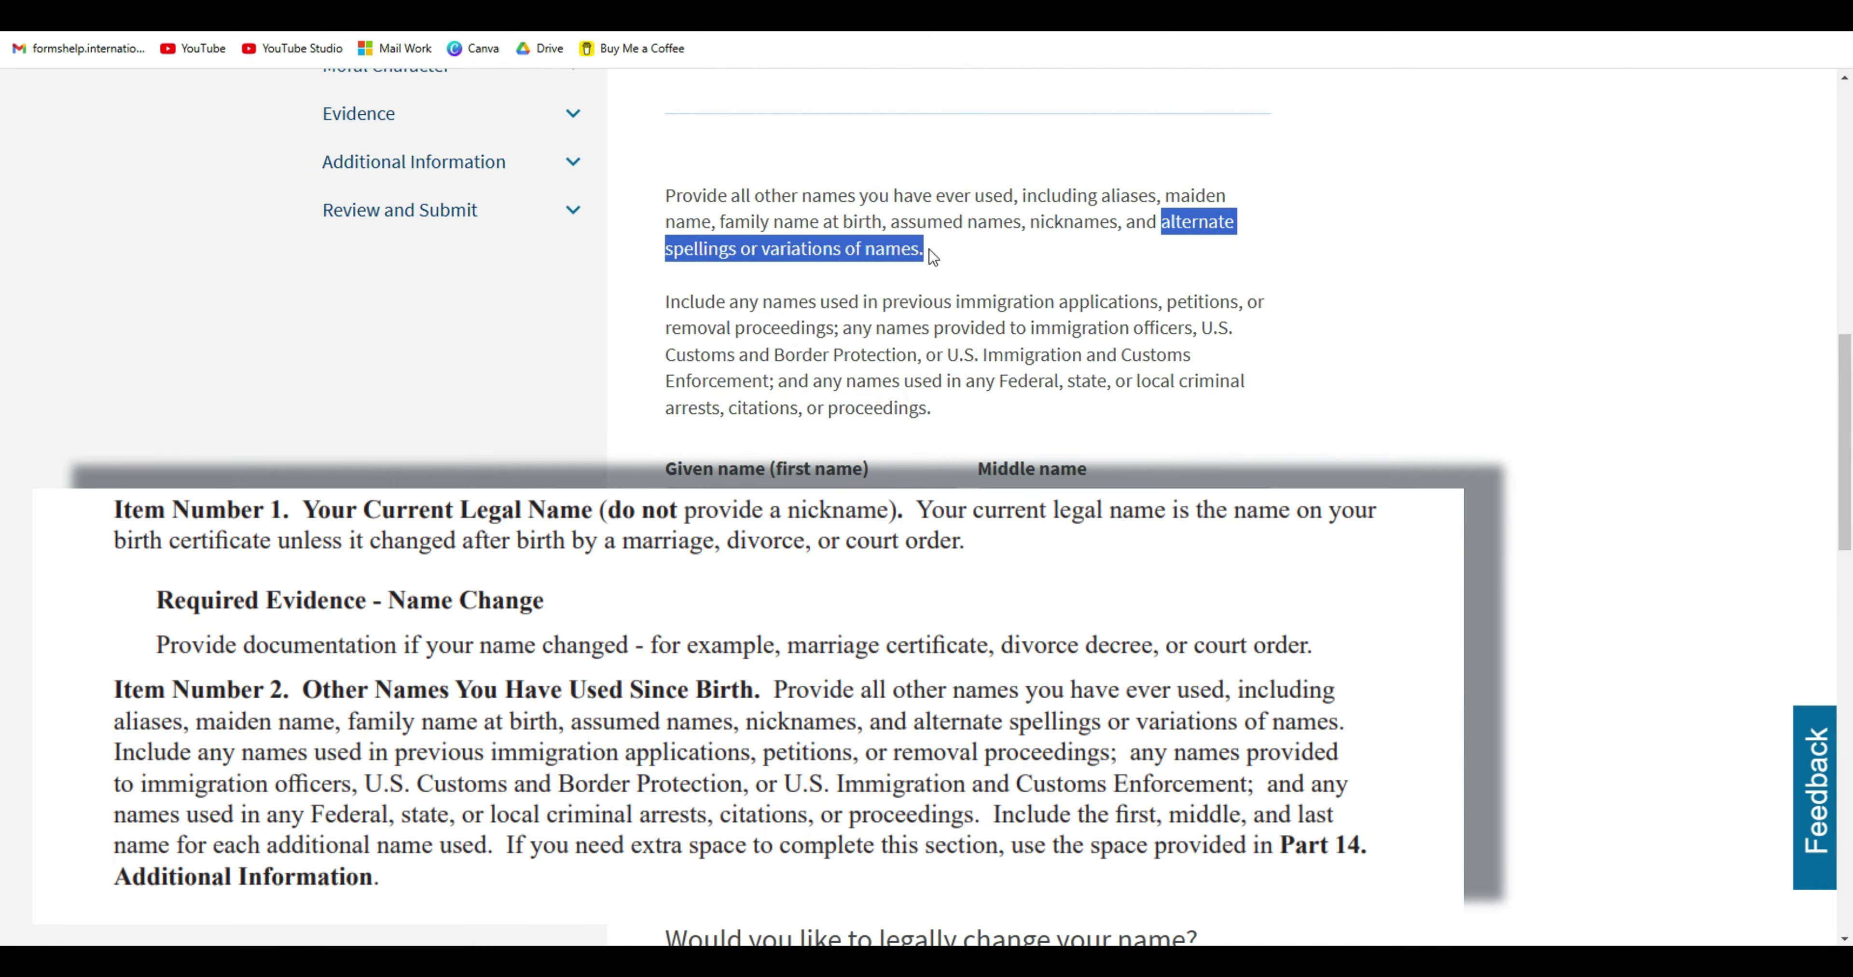
{"action": "left_click", "coordinate": [1126, 289]}
Answer Yes to legally changing the name, and review the note about the court naturalizing the applicant.
{"action": "scroll", "coordinate": [1132, 291], "scroll_direction": "down", "scroll_amount": 10}
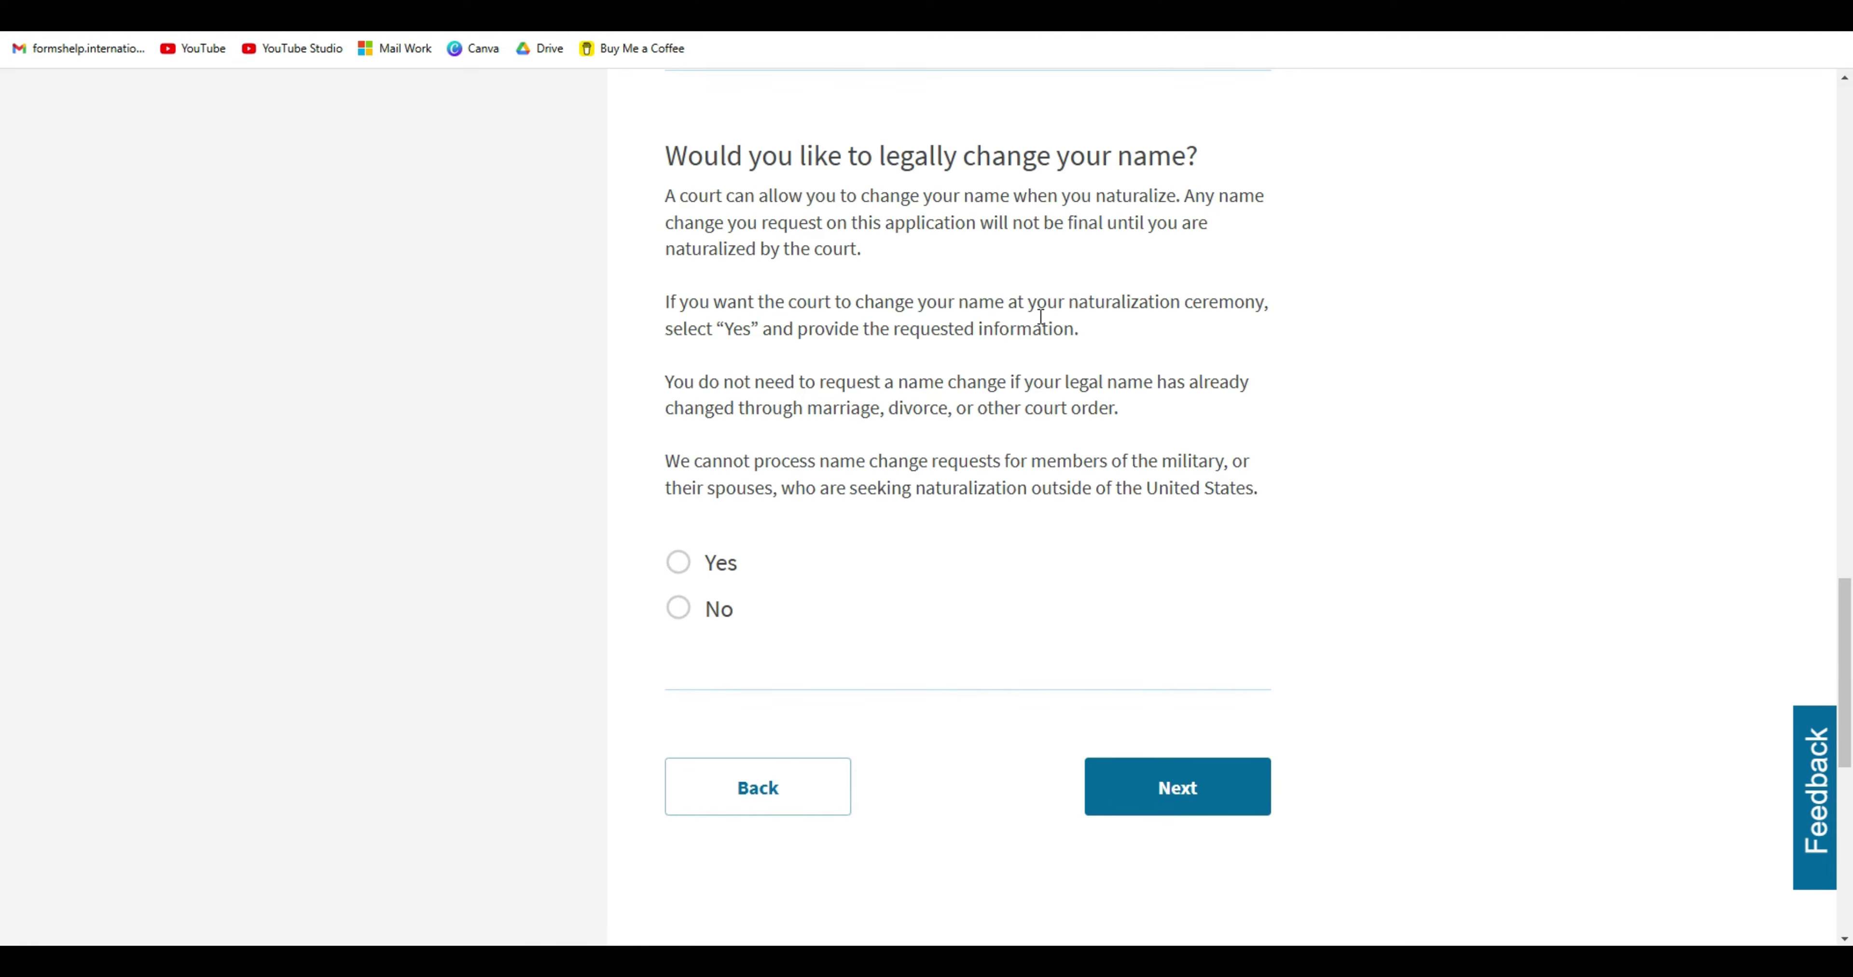
{"action": "left_click", "coordinate": [679, 564]}
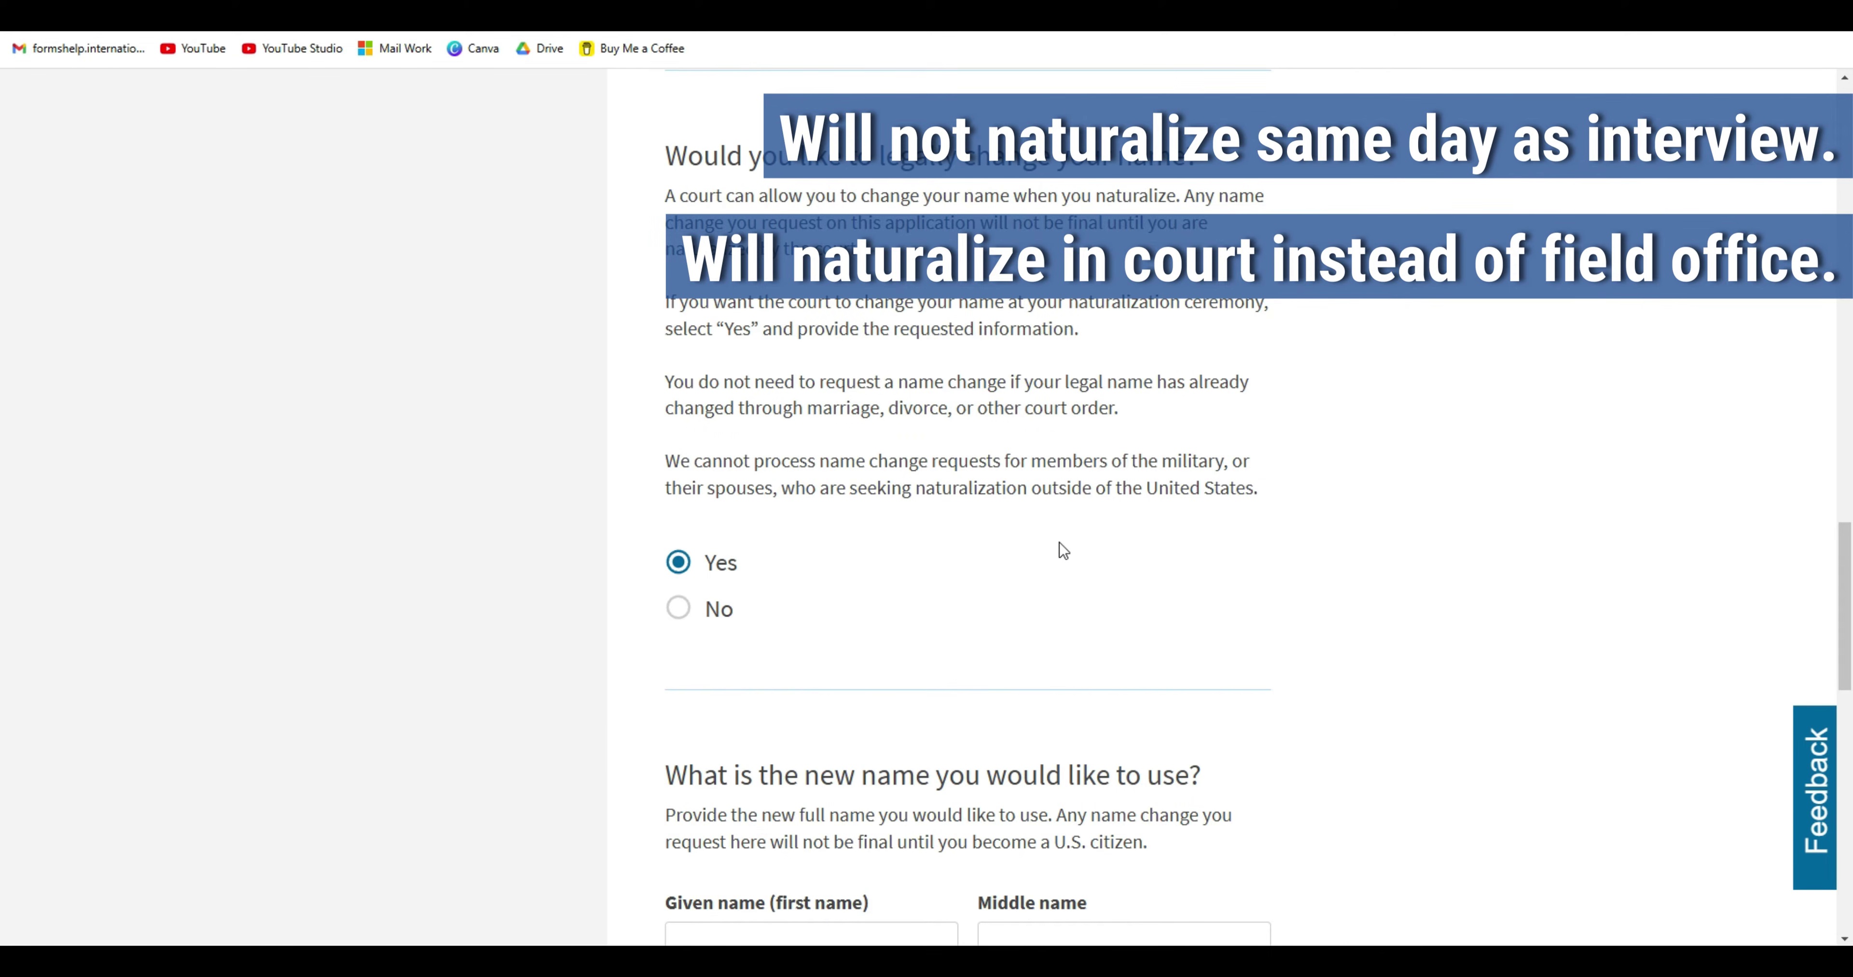
{"action": "left_click_drag", "start_coordinate": [811, 247], "coordinate": [857, 244]}
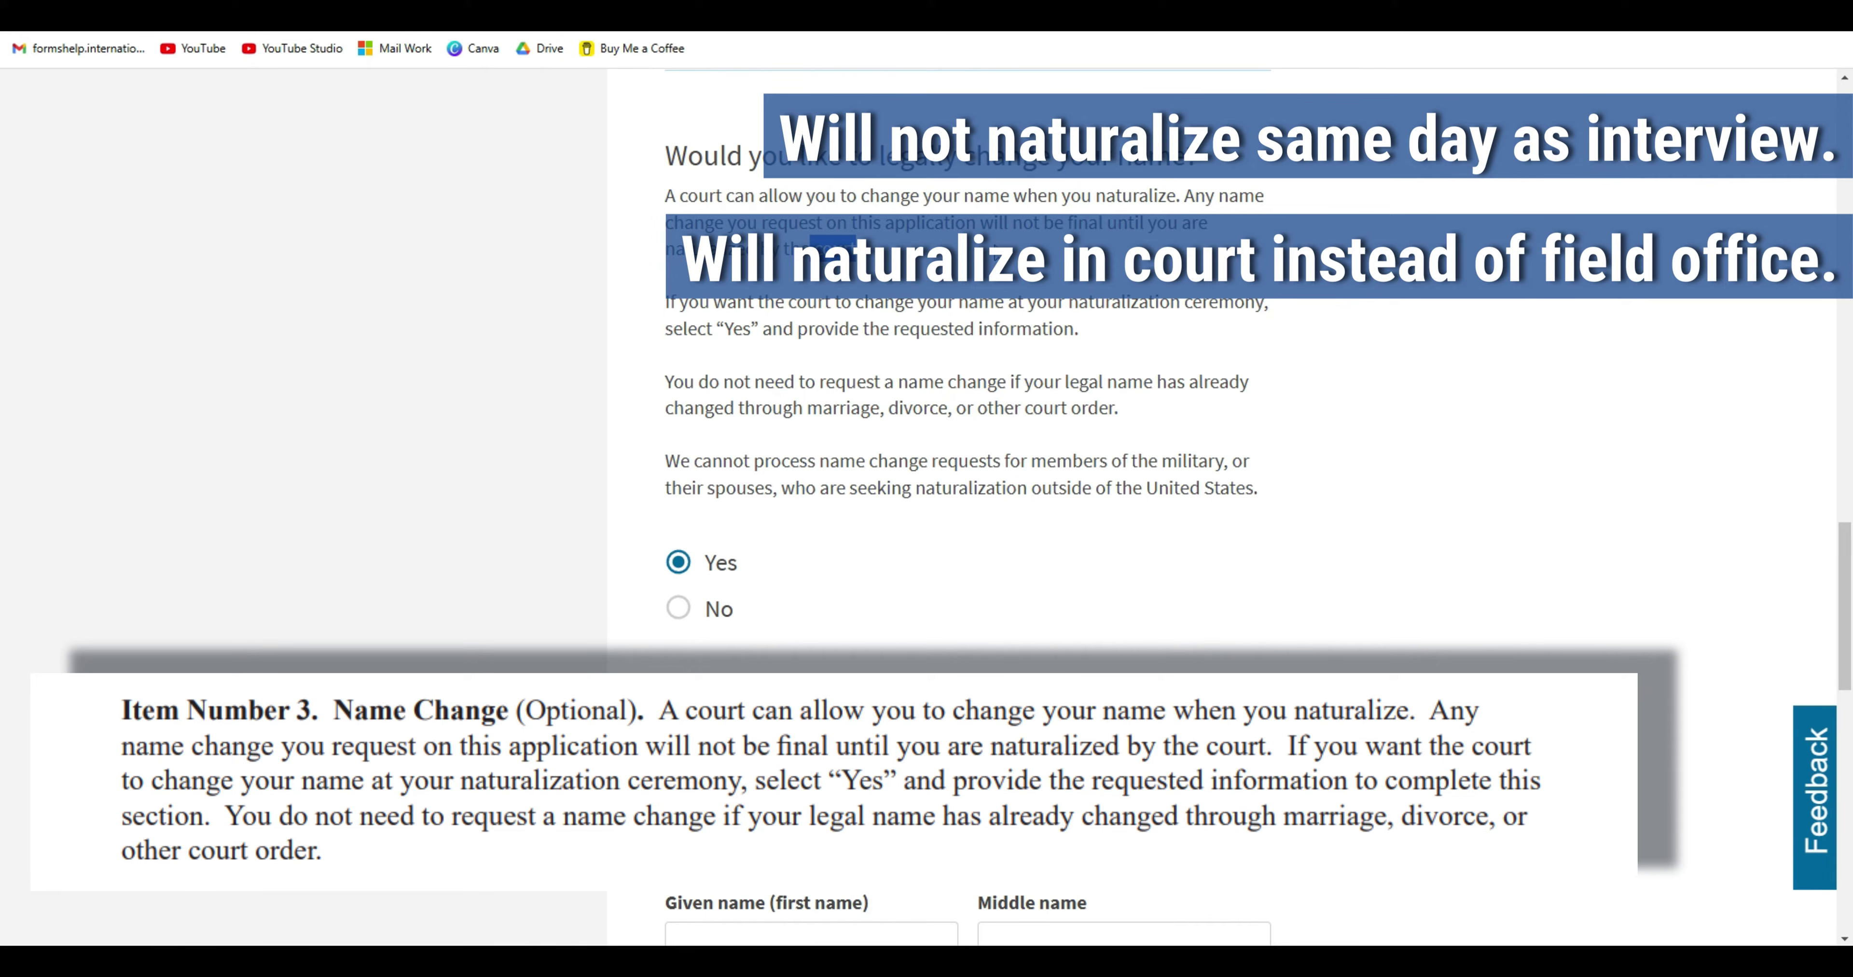
{"action": "left_click", "coordinate": [812, 248]}
{"action": "left_click_drag", "start_coordinate": [811, 248], "coordinate": [861, 247]}
{"action": "left_click", "coordinate": [813, 248]}
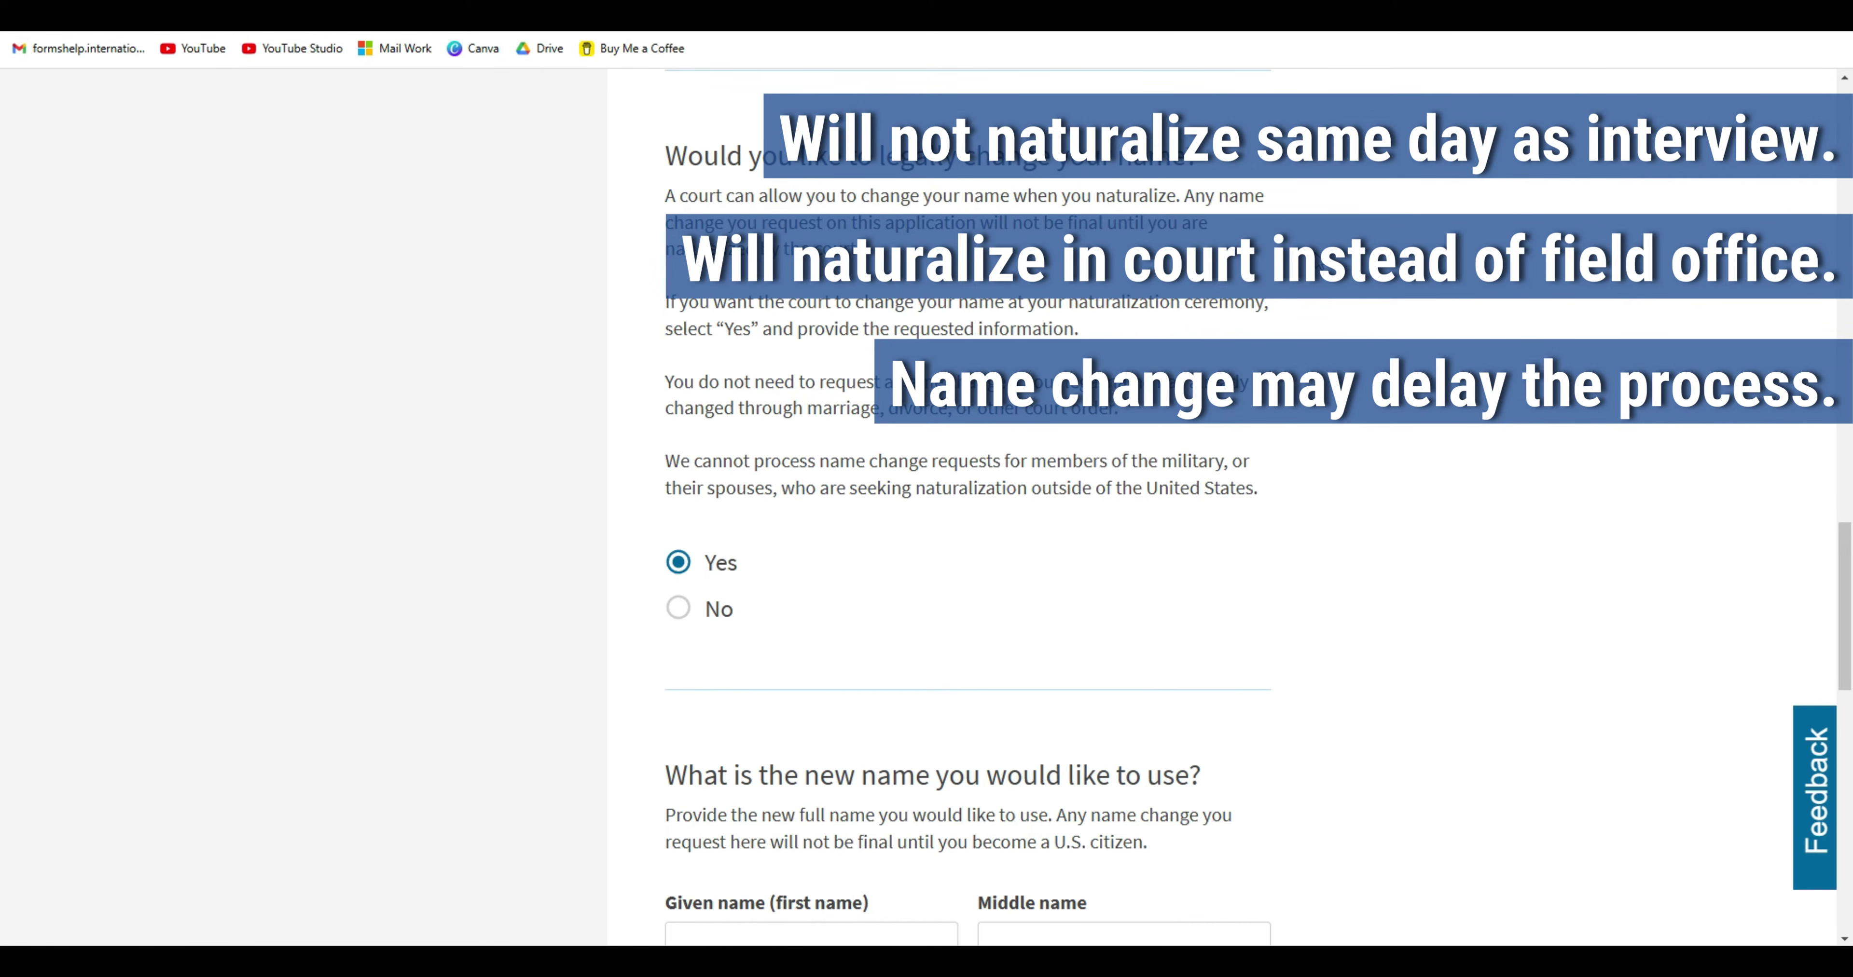
Enter the new given and family name to use after naturalization, and continue to the contact information.
{"action": "scroll", "coordinate": [1762, 610], "scroll_direction": "down", "scroll_amount": 8}
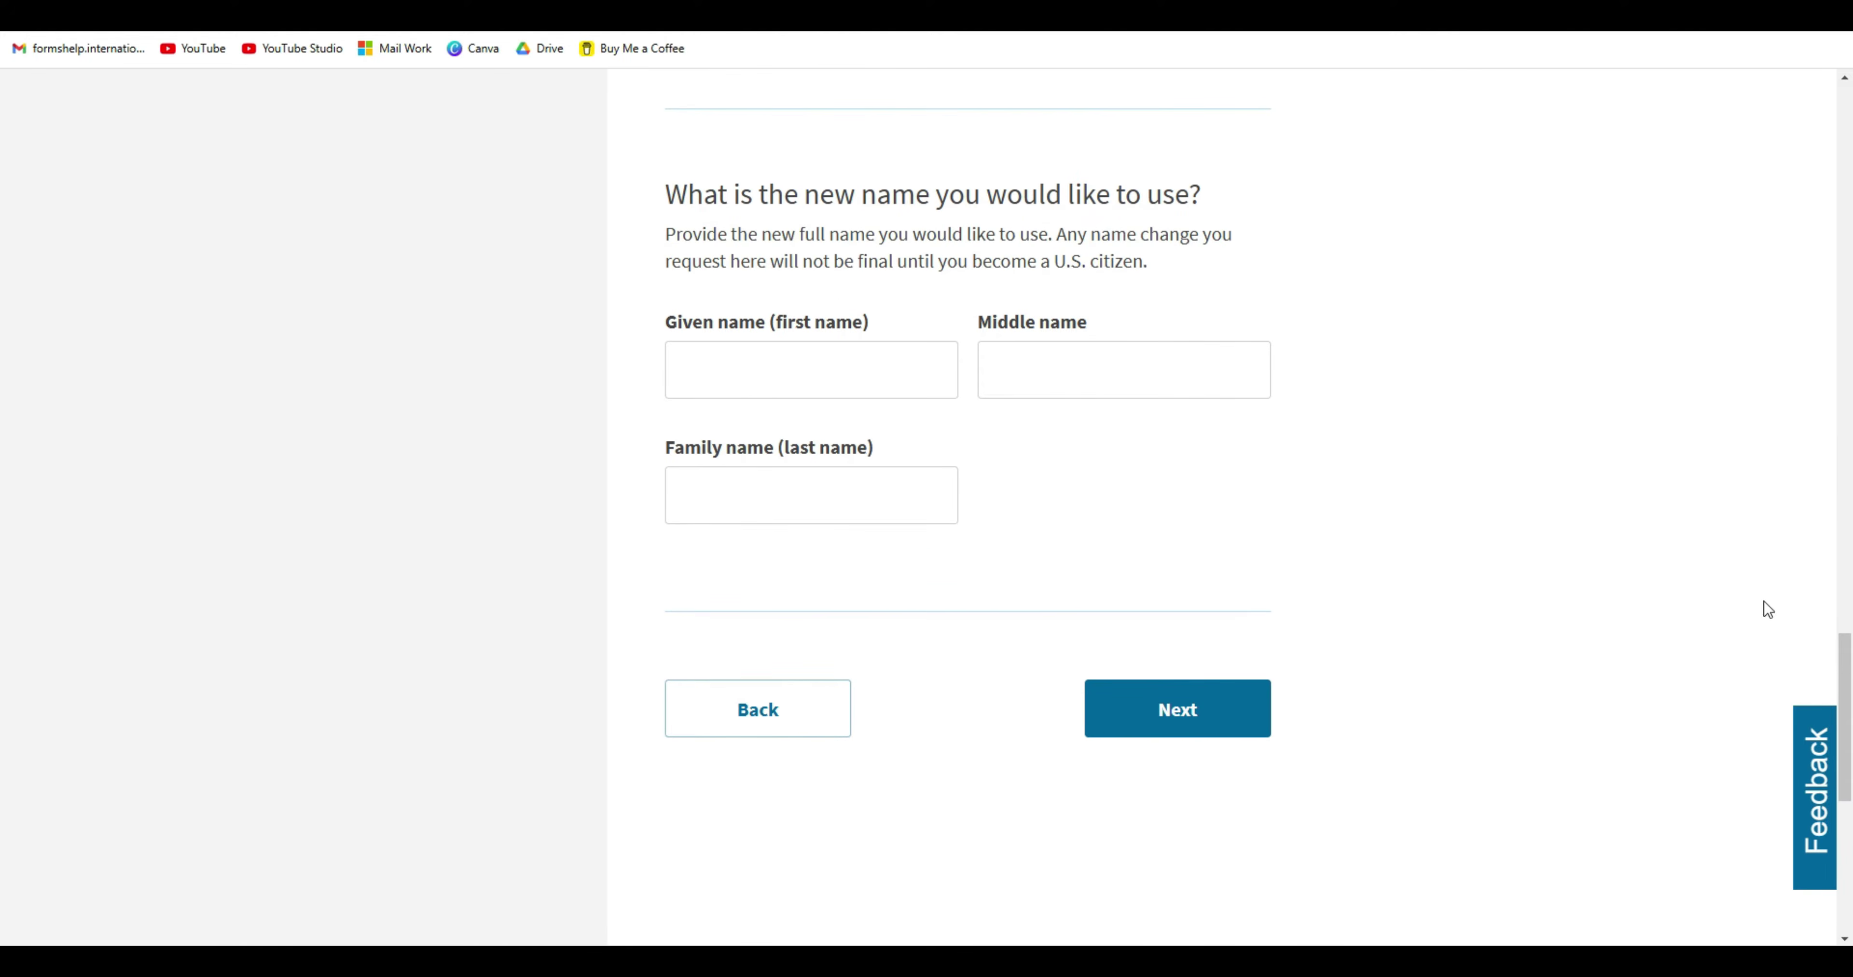
{"action": "left_click", "coordinate": [885, 380]}
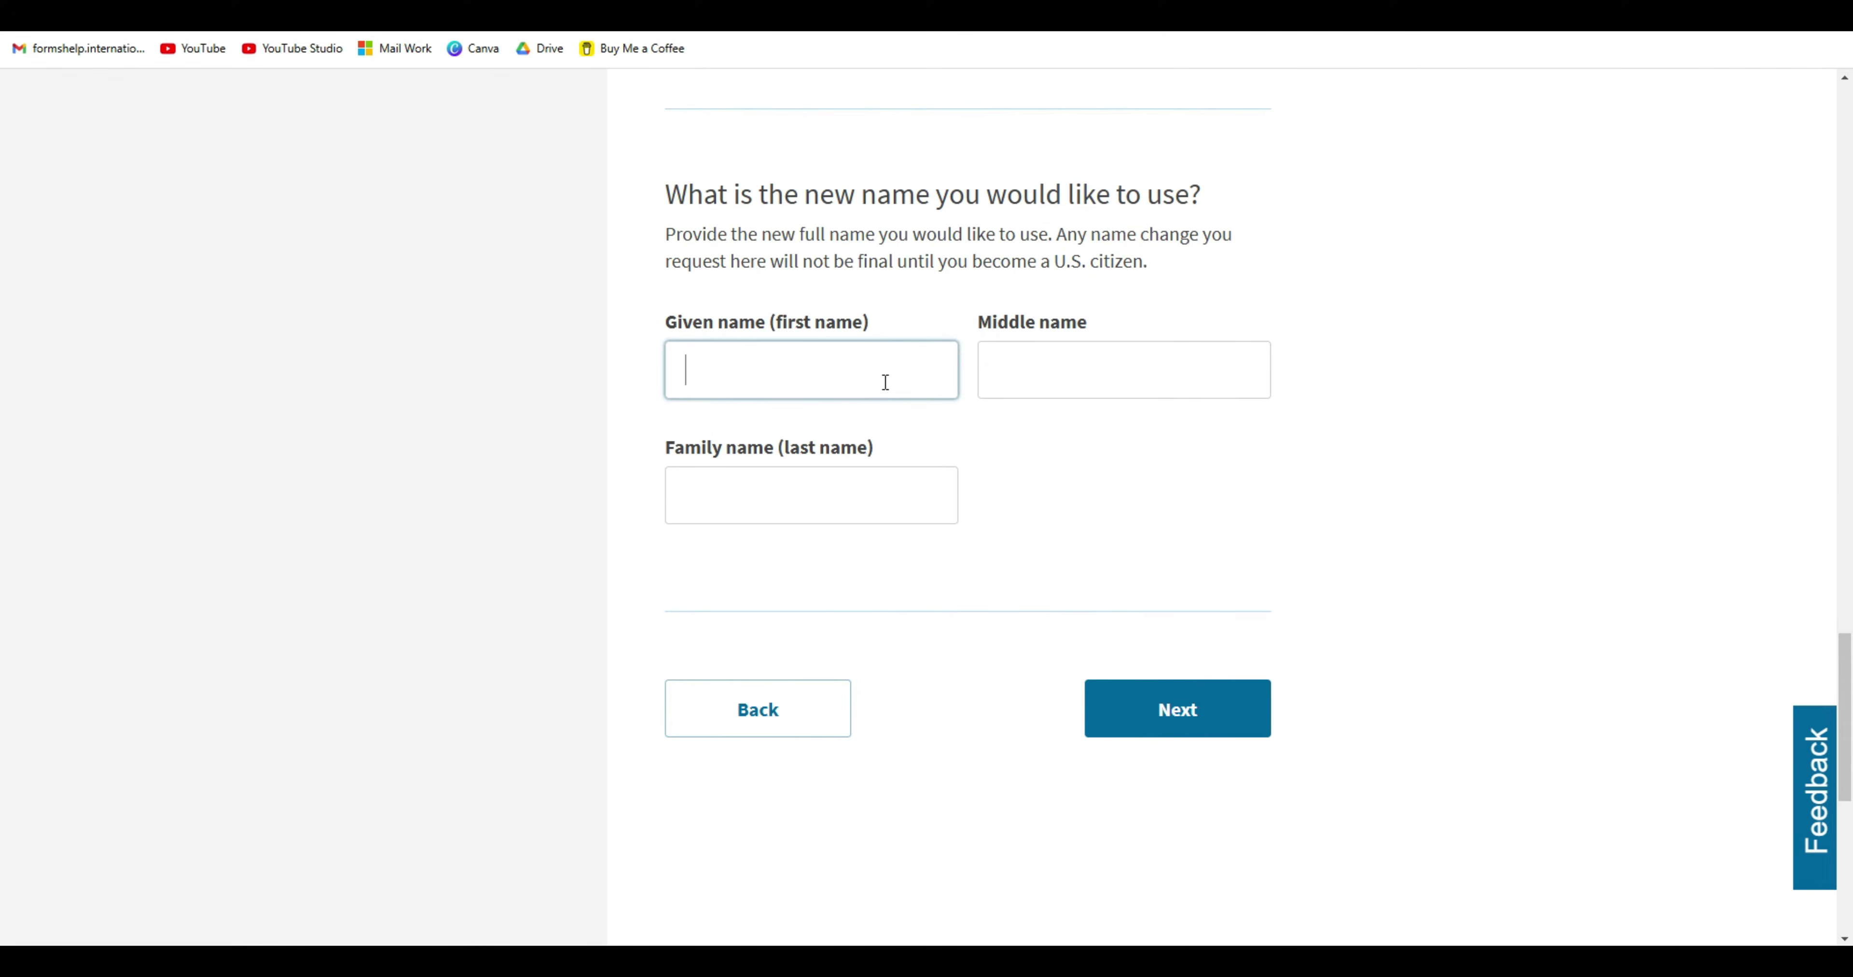
{"action": "left_click_drag", "start_coordinate": [1843, 675], "coordinate": [1847, 327]}
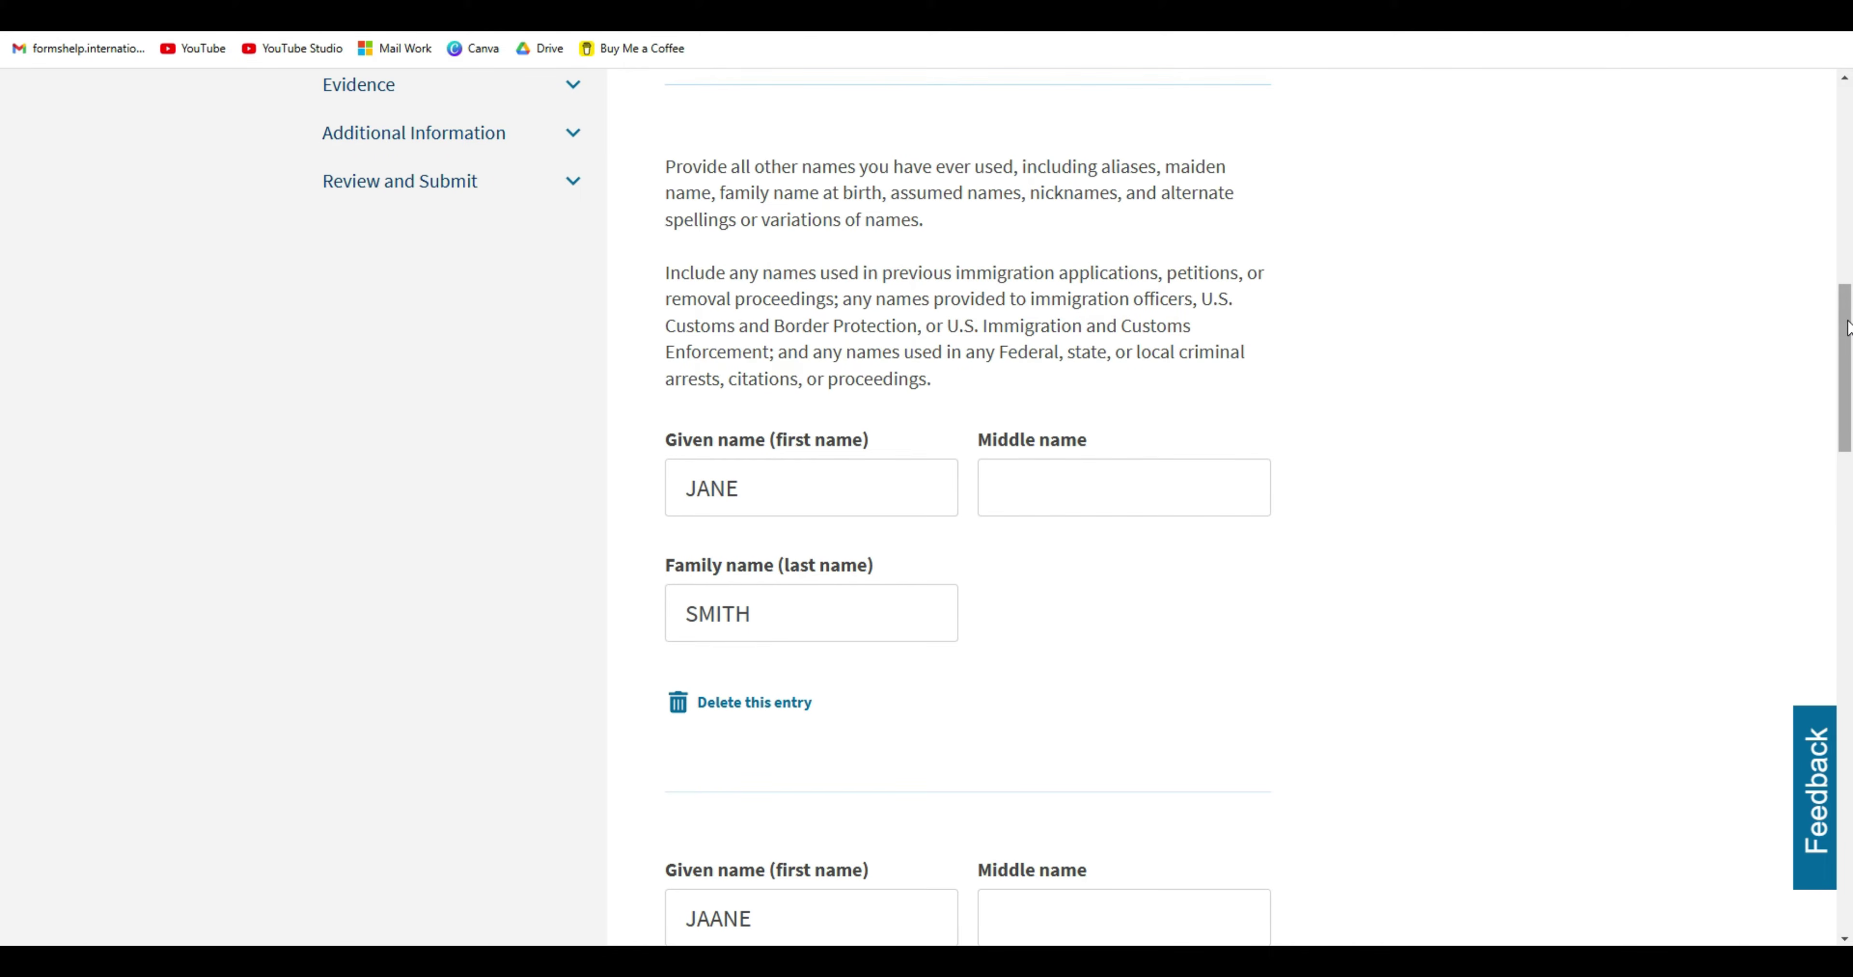
{"action": "left_click_drag", "start_coordinate": [1847, 327], "coordinate": [1832, 708]}
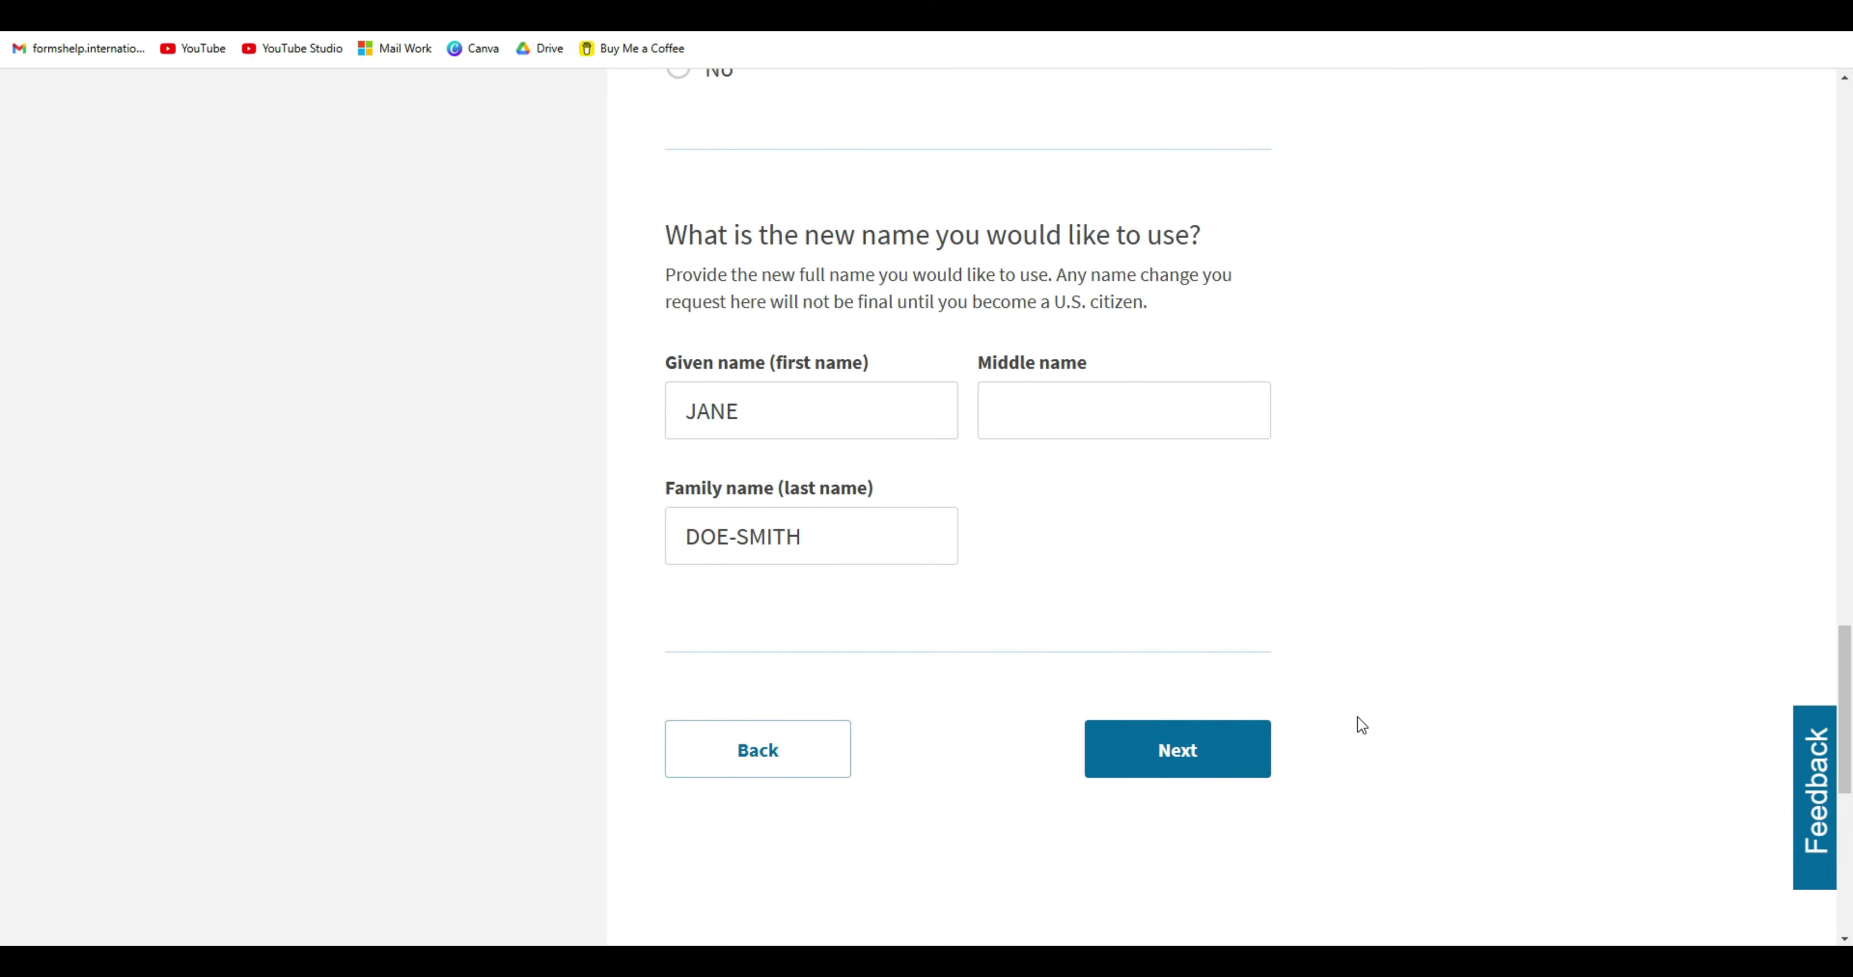
{"action": "left_click", "coordinate": [1208, 760]}
Enter the daytime telephone number and mark the mobile number as the same.
{"action": "left_click", "coordinate": [1172, 457]}
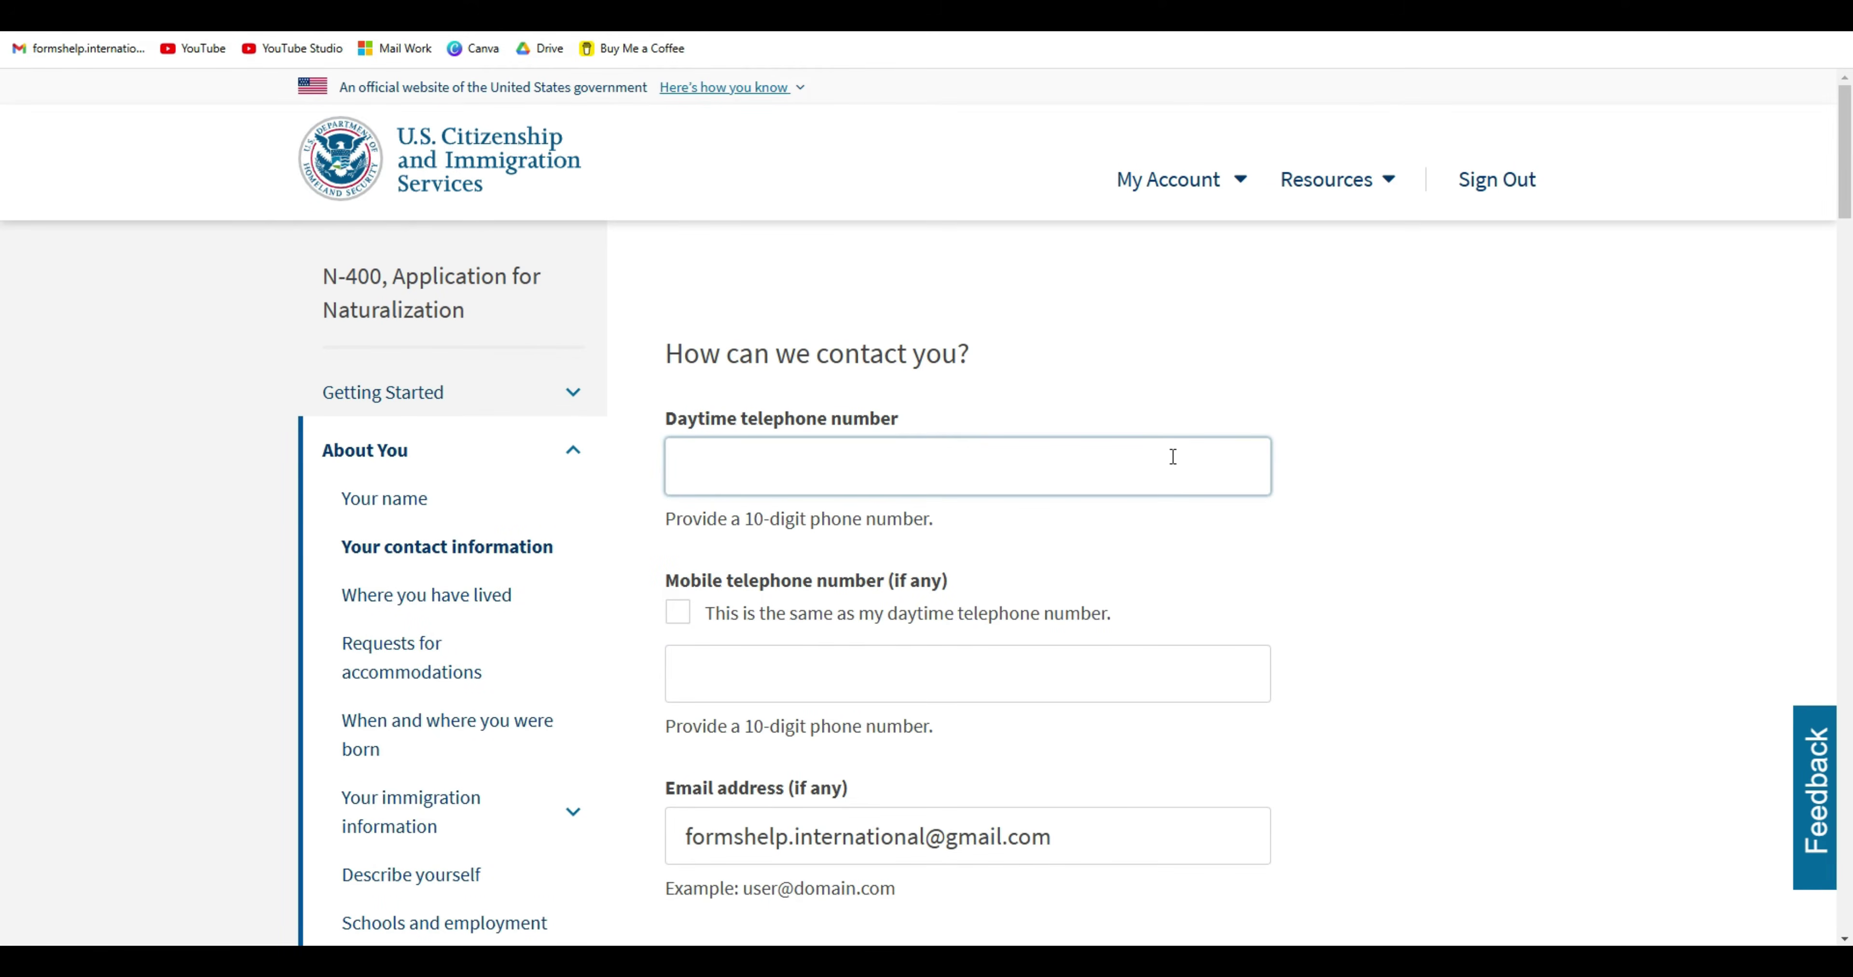
{"action": "scroll", "coordinate": [1172, 457], "scroll_direction": "down", "scroll_amount": 3}
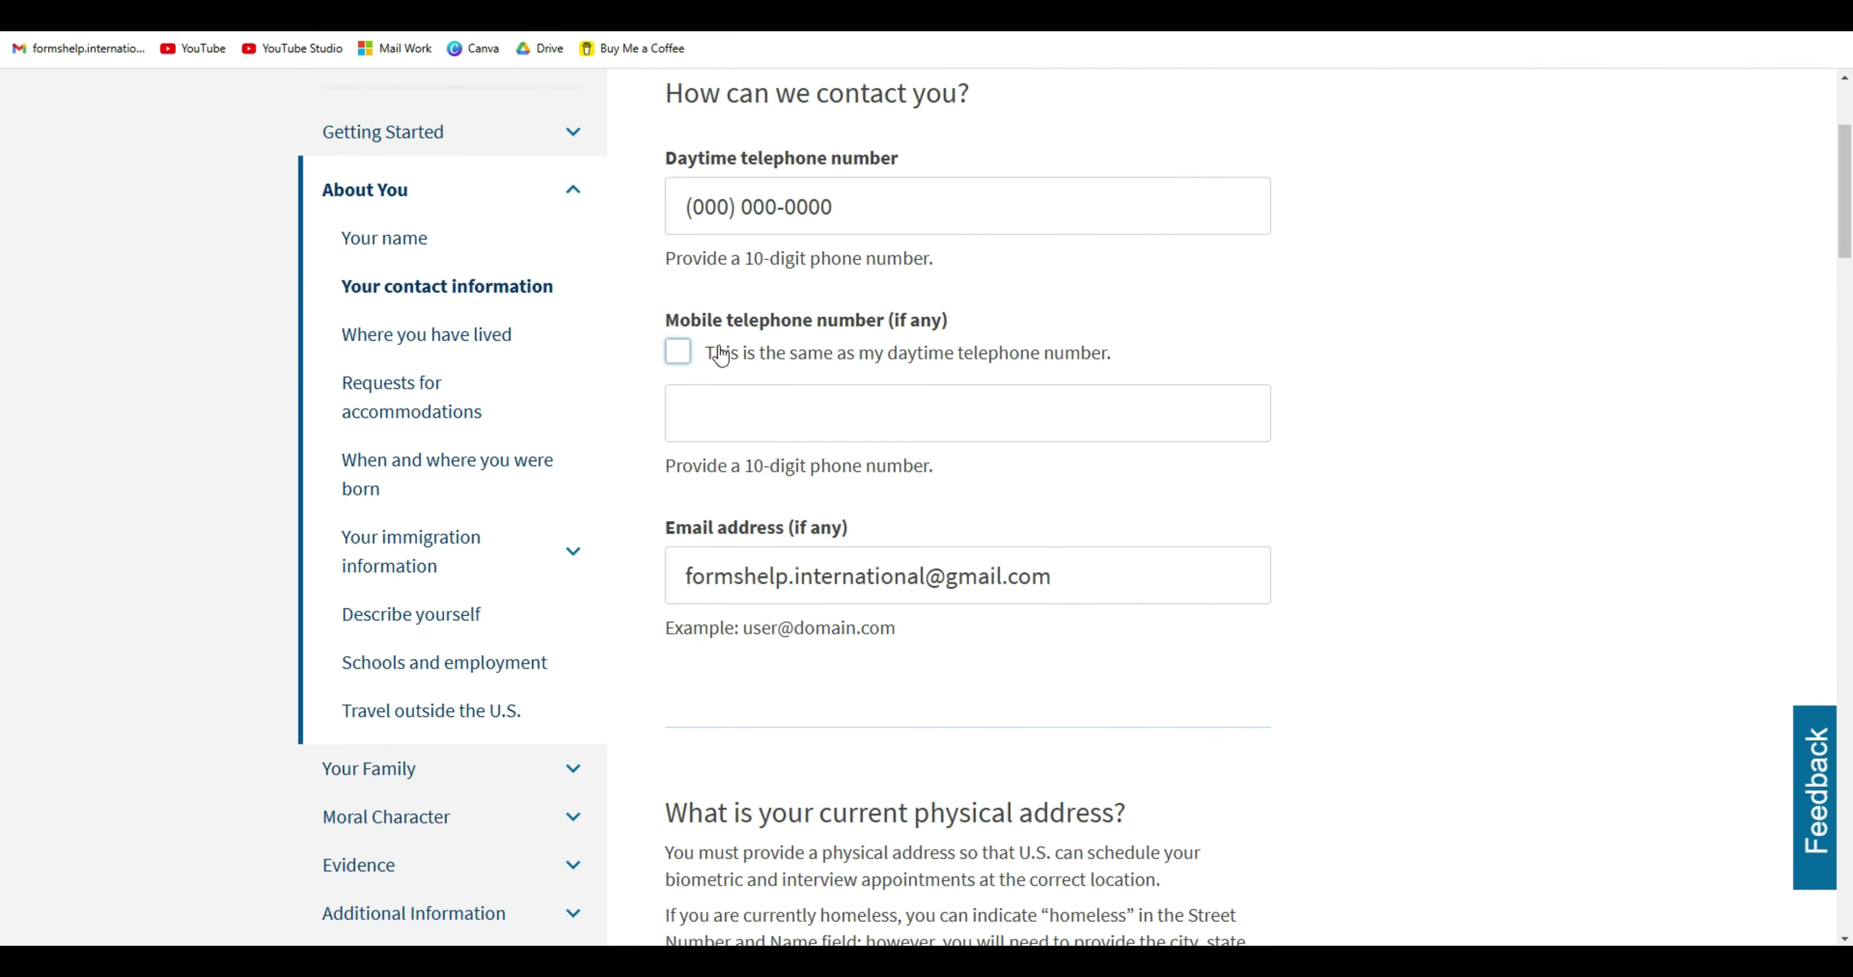
{"action": "left_click", "coordinate": [688, 357]}
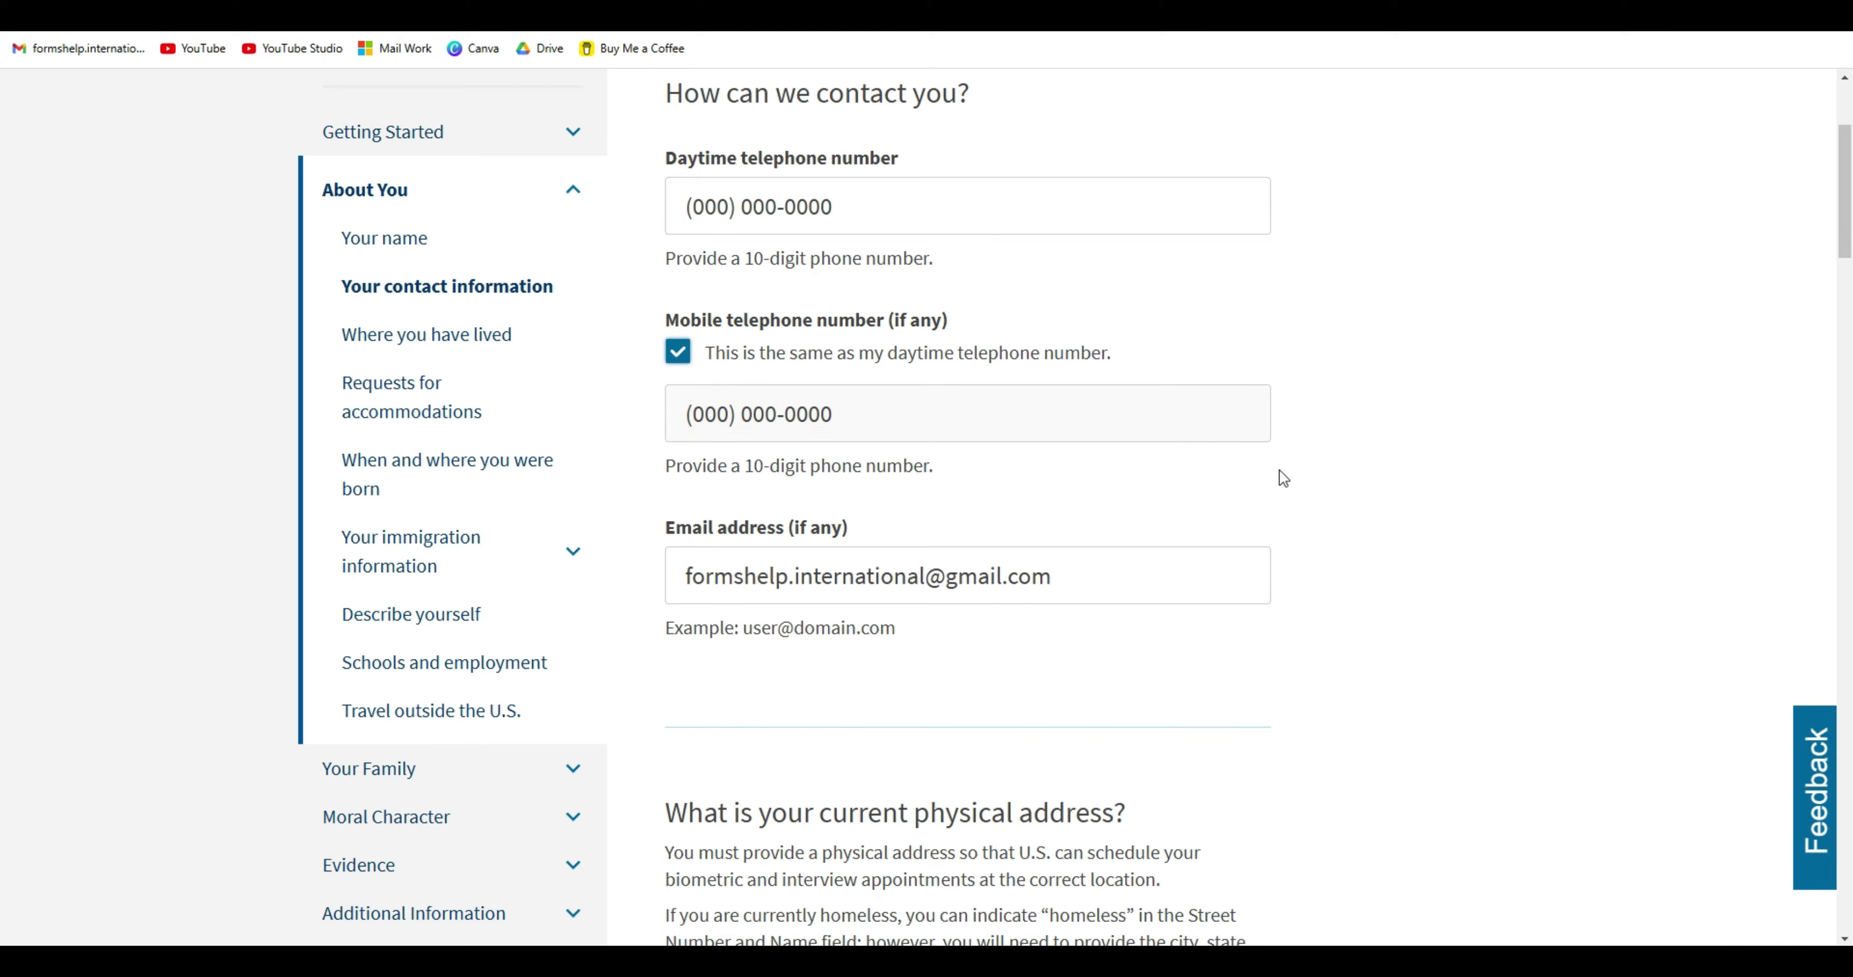
Fill in the current physical address, and set the move-in date to 01/01/2024.
{"action": "scroll", "coordinate": [1847, 234], "scroll_direction": "down", "scroll_amount": 3}
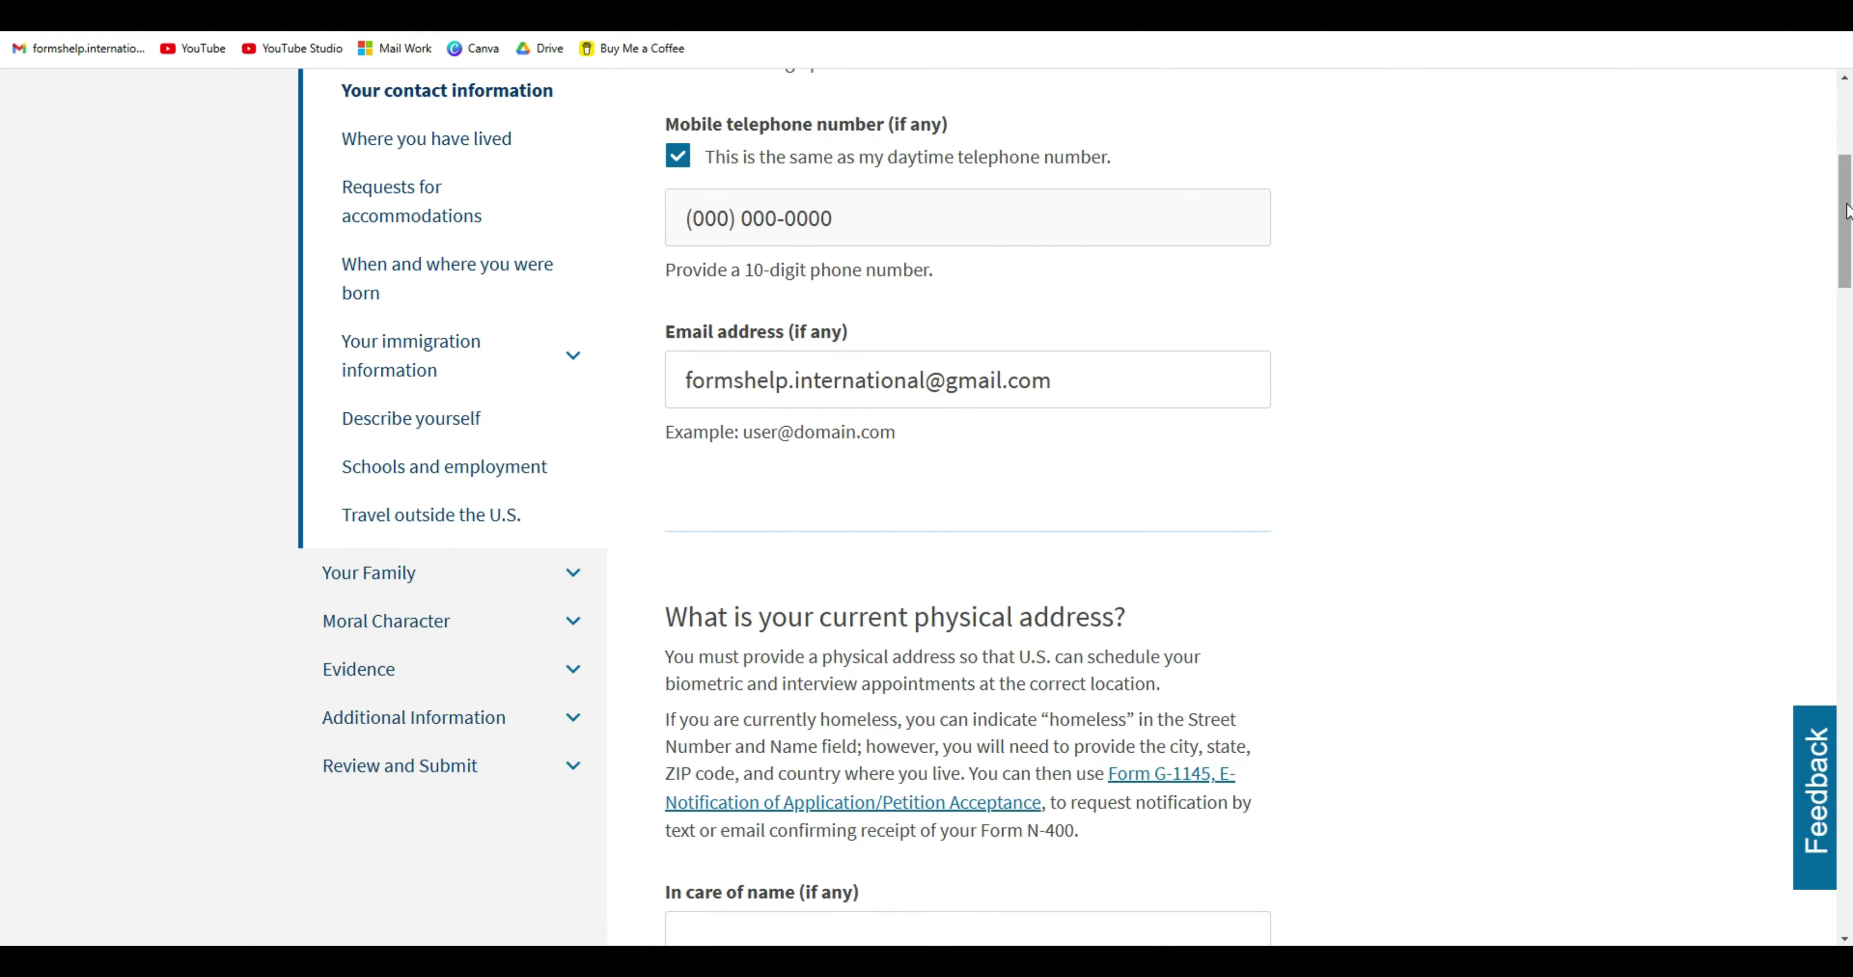
{"action": "left_click_drag", "start_coordinate": [1847, 210], "coordinate": [1847, 290]}
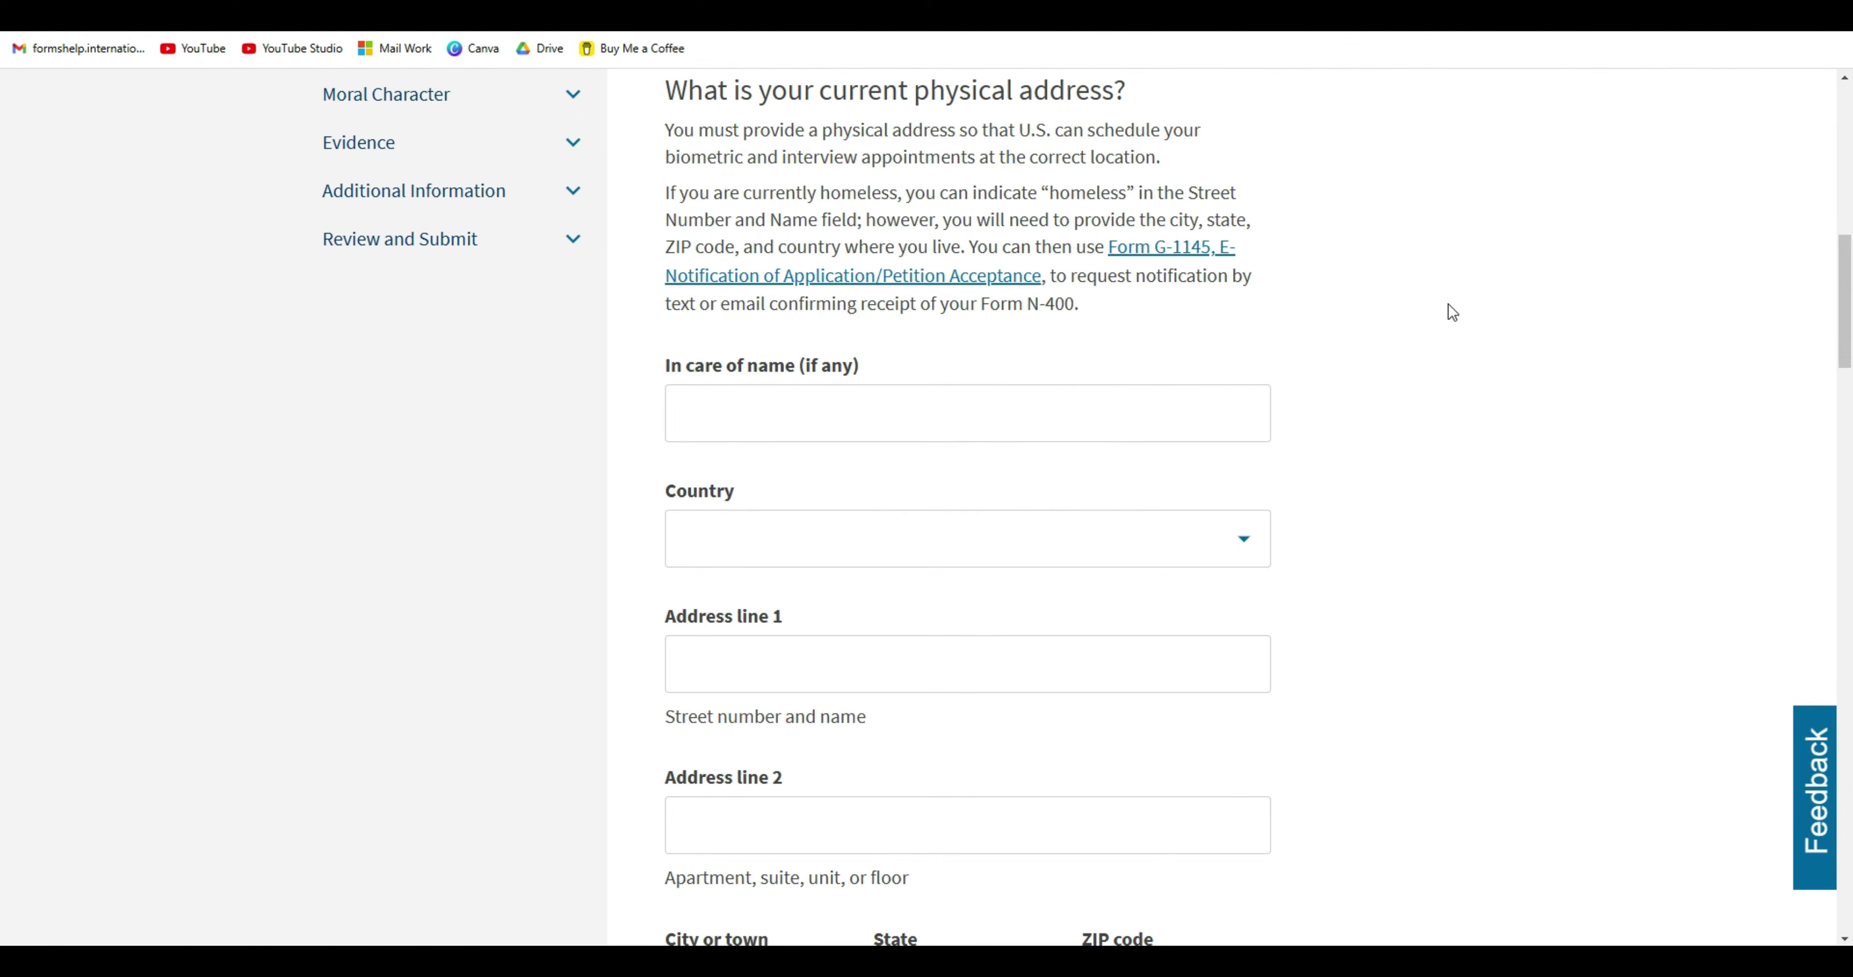
{"action": "left_click_drag", "start_coordinate": [663, 367], "coordinate": [766, 377]}
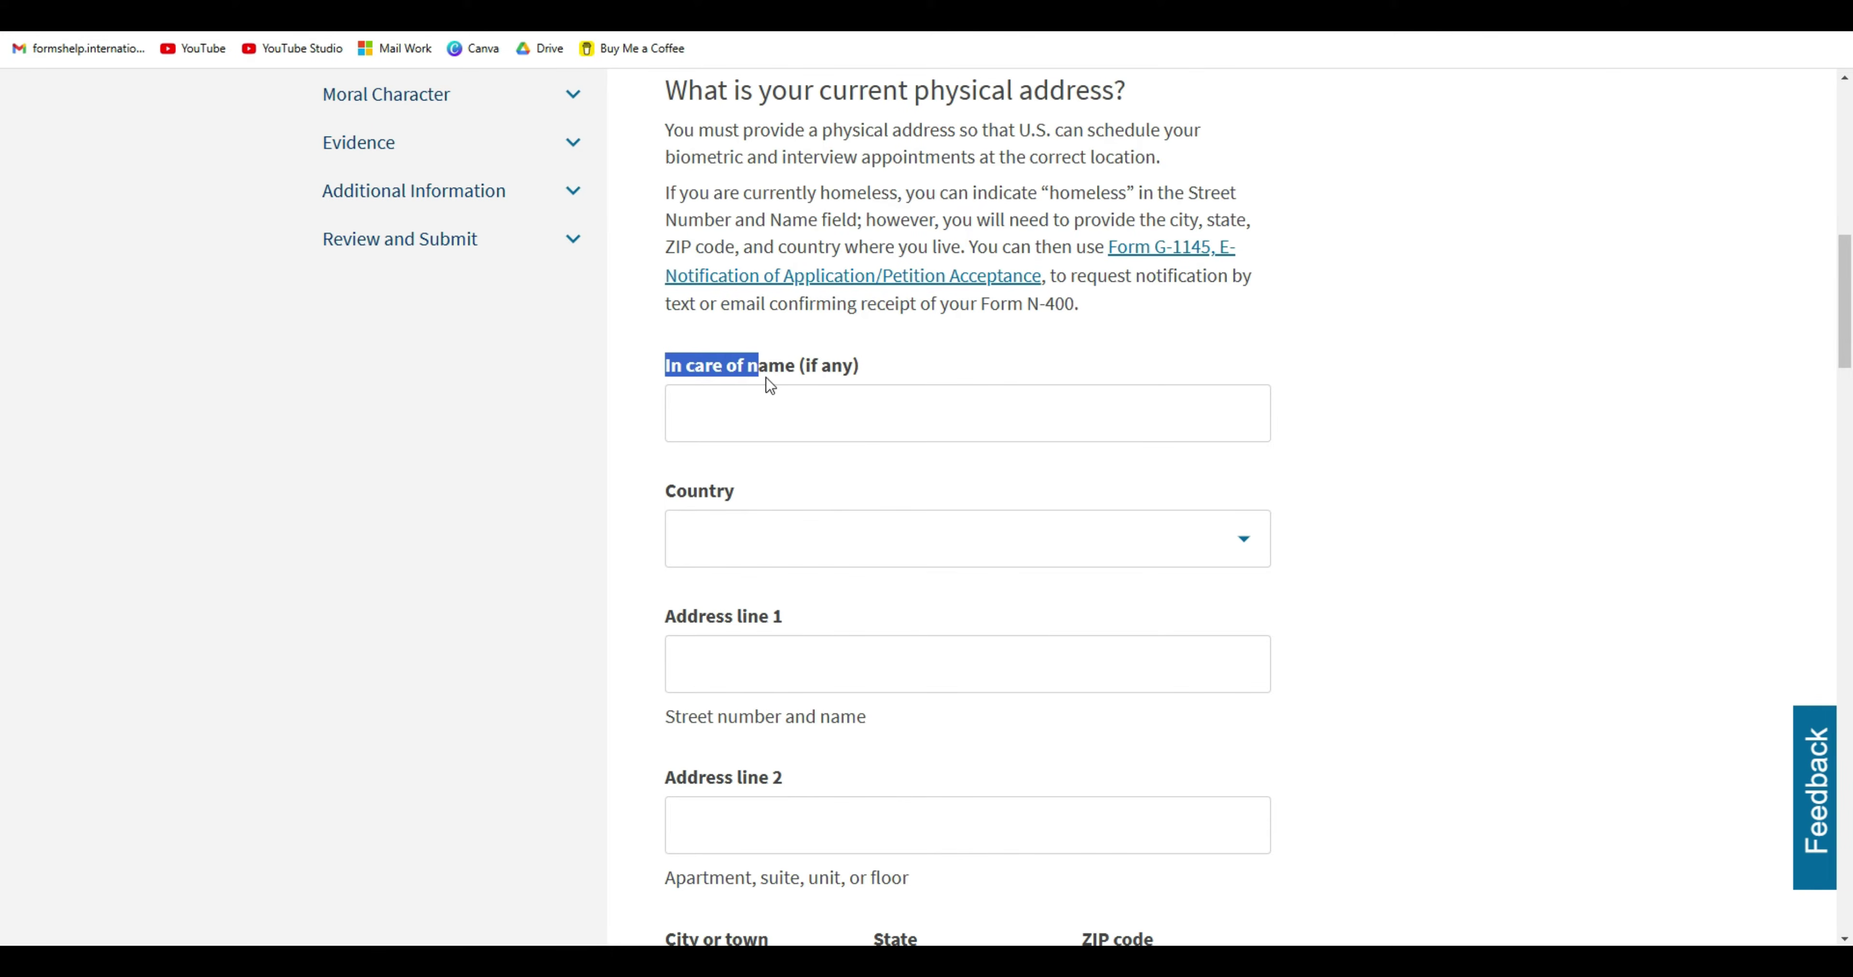
{"action": "left_click", "coordinate": [974, 370]}
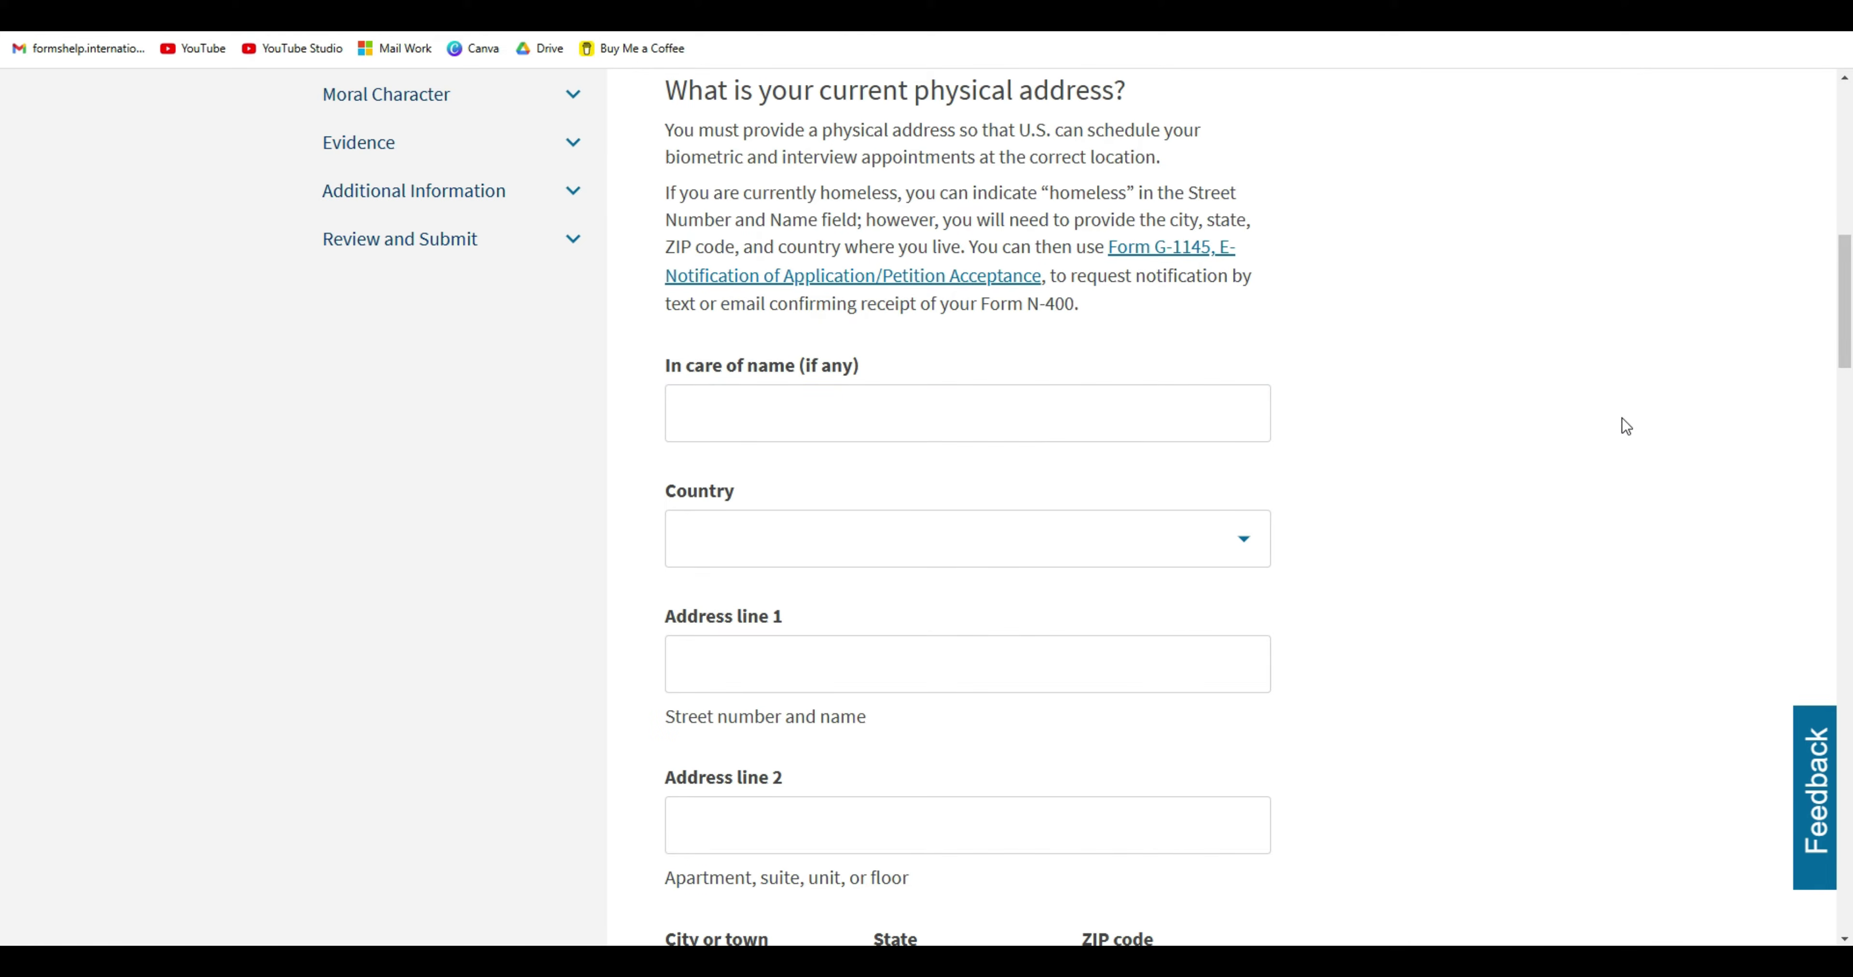
{"action": "left_click_drag", "start_coordinate": [1846, 310], "coordinate": [1852, 358]}
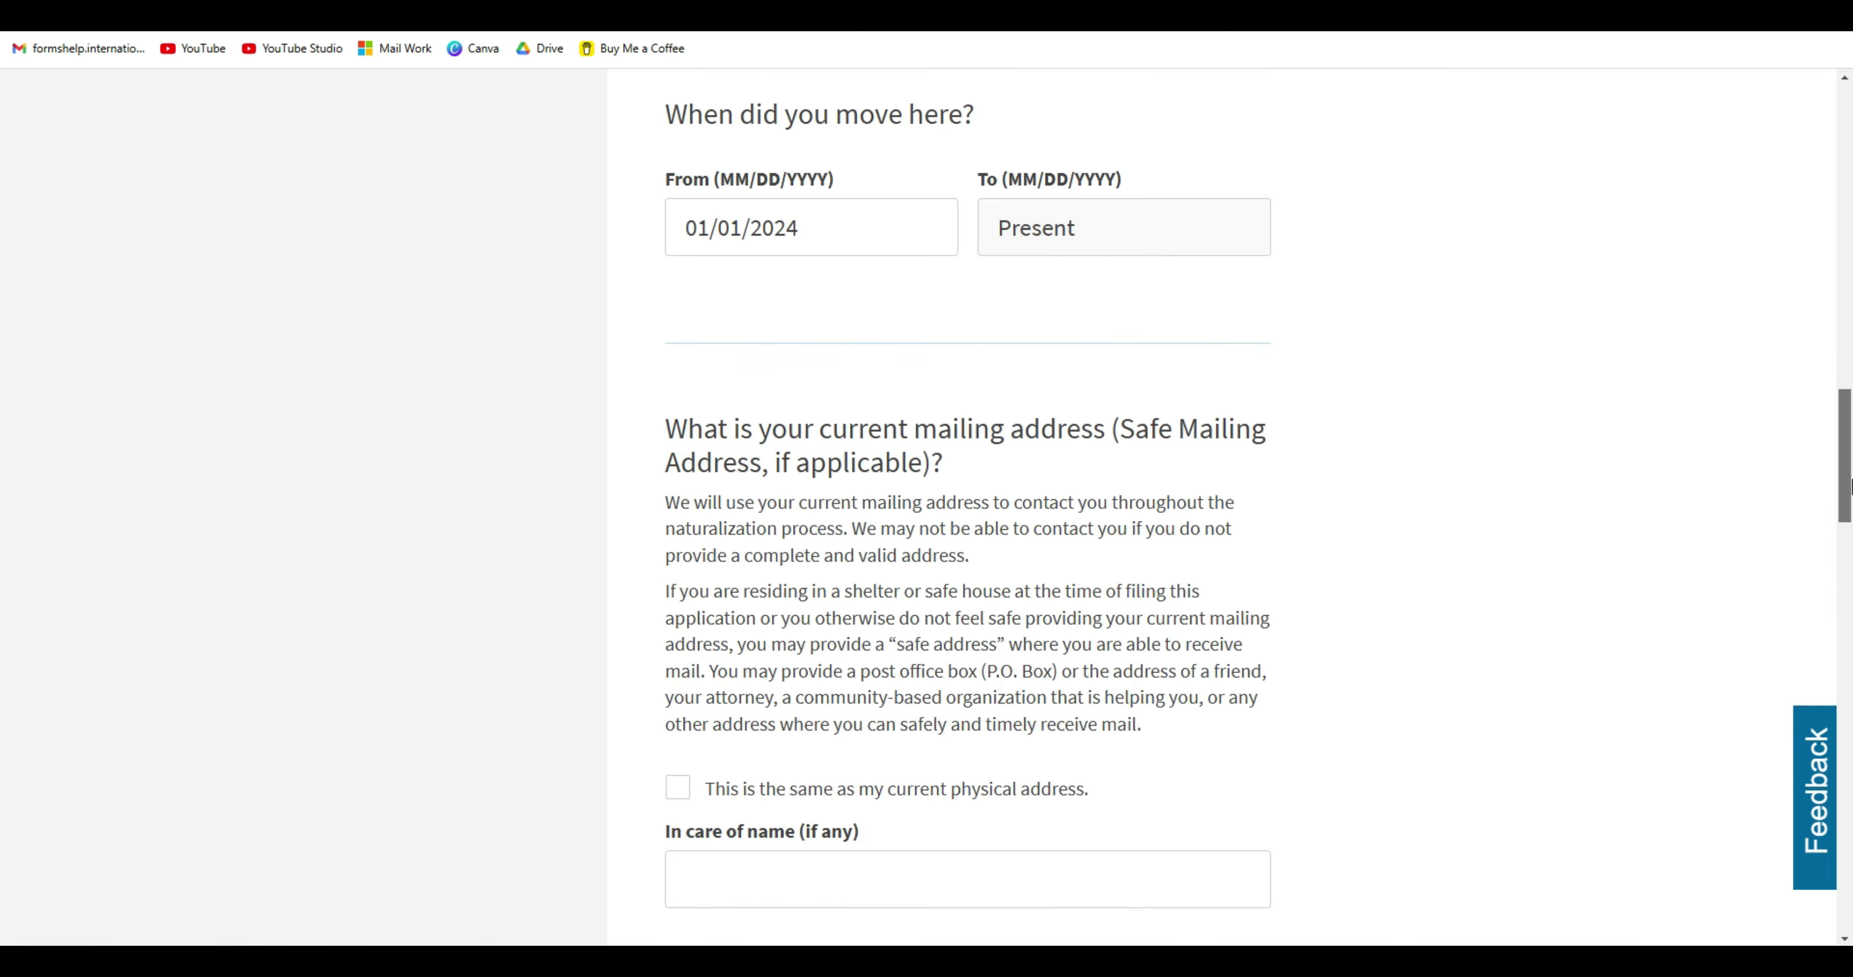
{"action": "scroll", "coordinate": [579, 657], "scroll_direction": "up", "scroll_amount": 7}
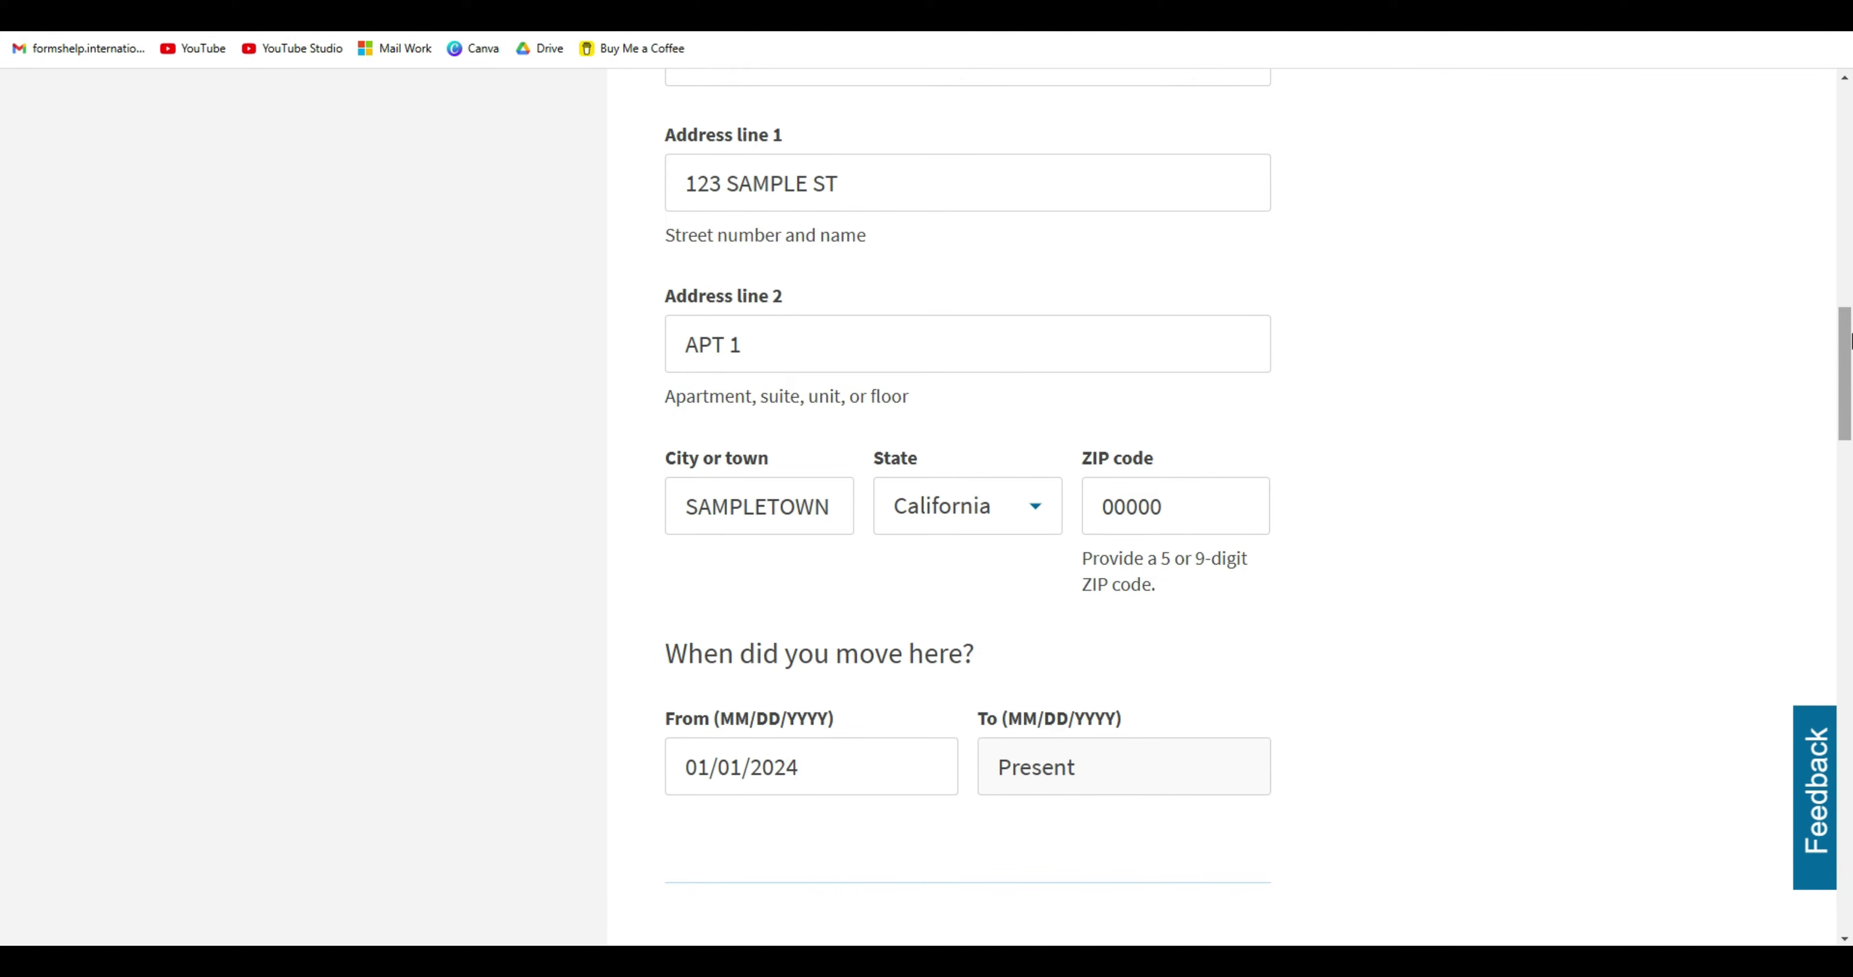
Mark the current mailing address as the same as the current physical address.
{"action": "left_click_drag", "start_coordinate": [1850, 341], "coordinate": [1850, 474]}
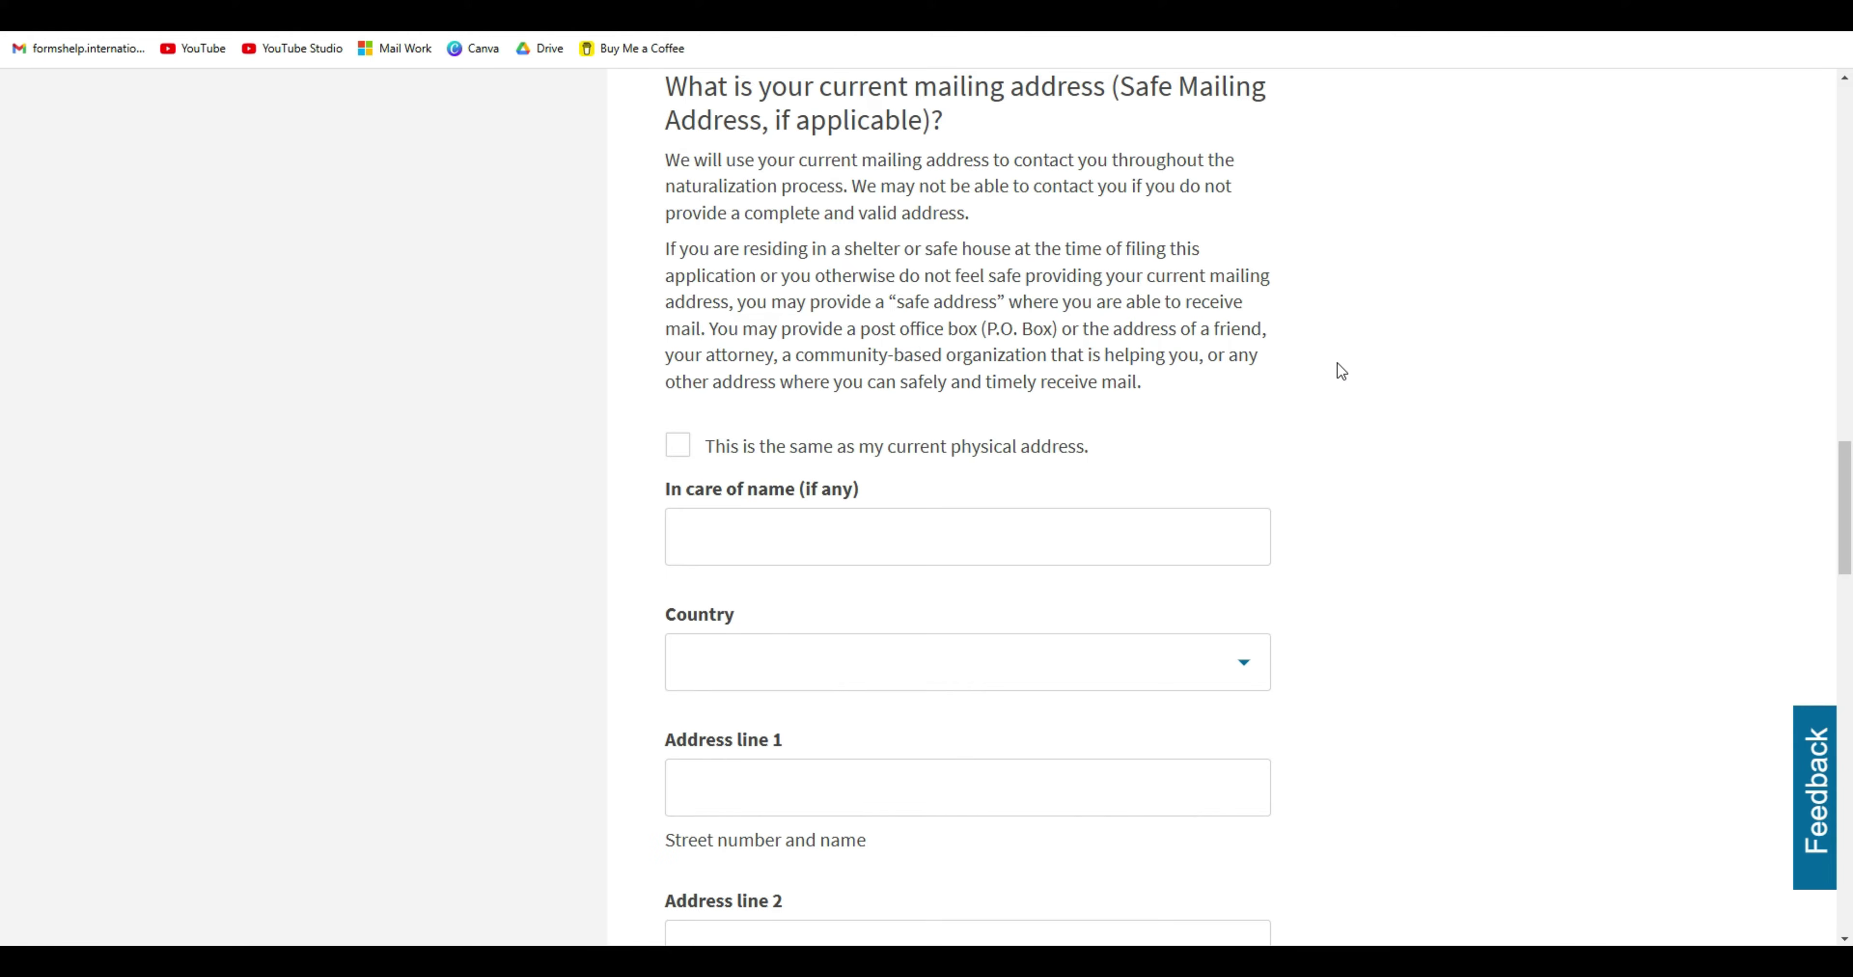
{"action": "left_click_drag", "start_coordinate": [915, 90], "coordinate": [1106, 97]}
{"action": "left_click", "coordinate": [1105, 97]}
{"action": "left_click", "coordinate": [843, 535]}
{"action": "left_click", "coordinate": [656, 351]}
{"action": "left_click_drag", "start_coordinate": [946, 93], "coordinate": [1091, 122]}
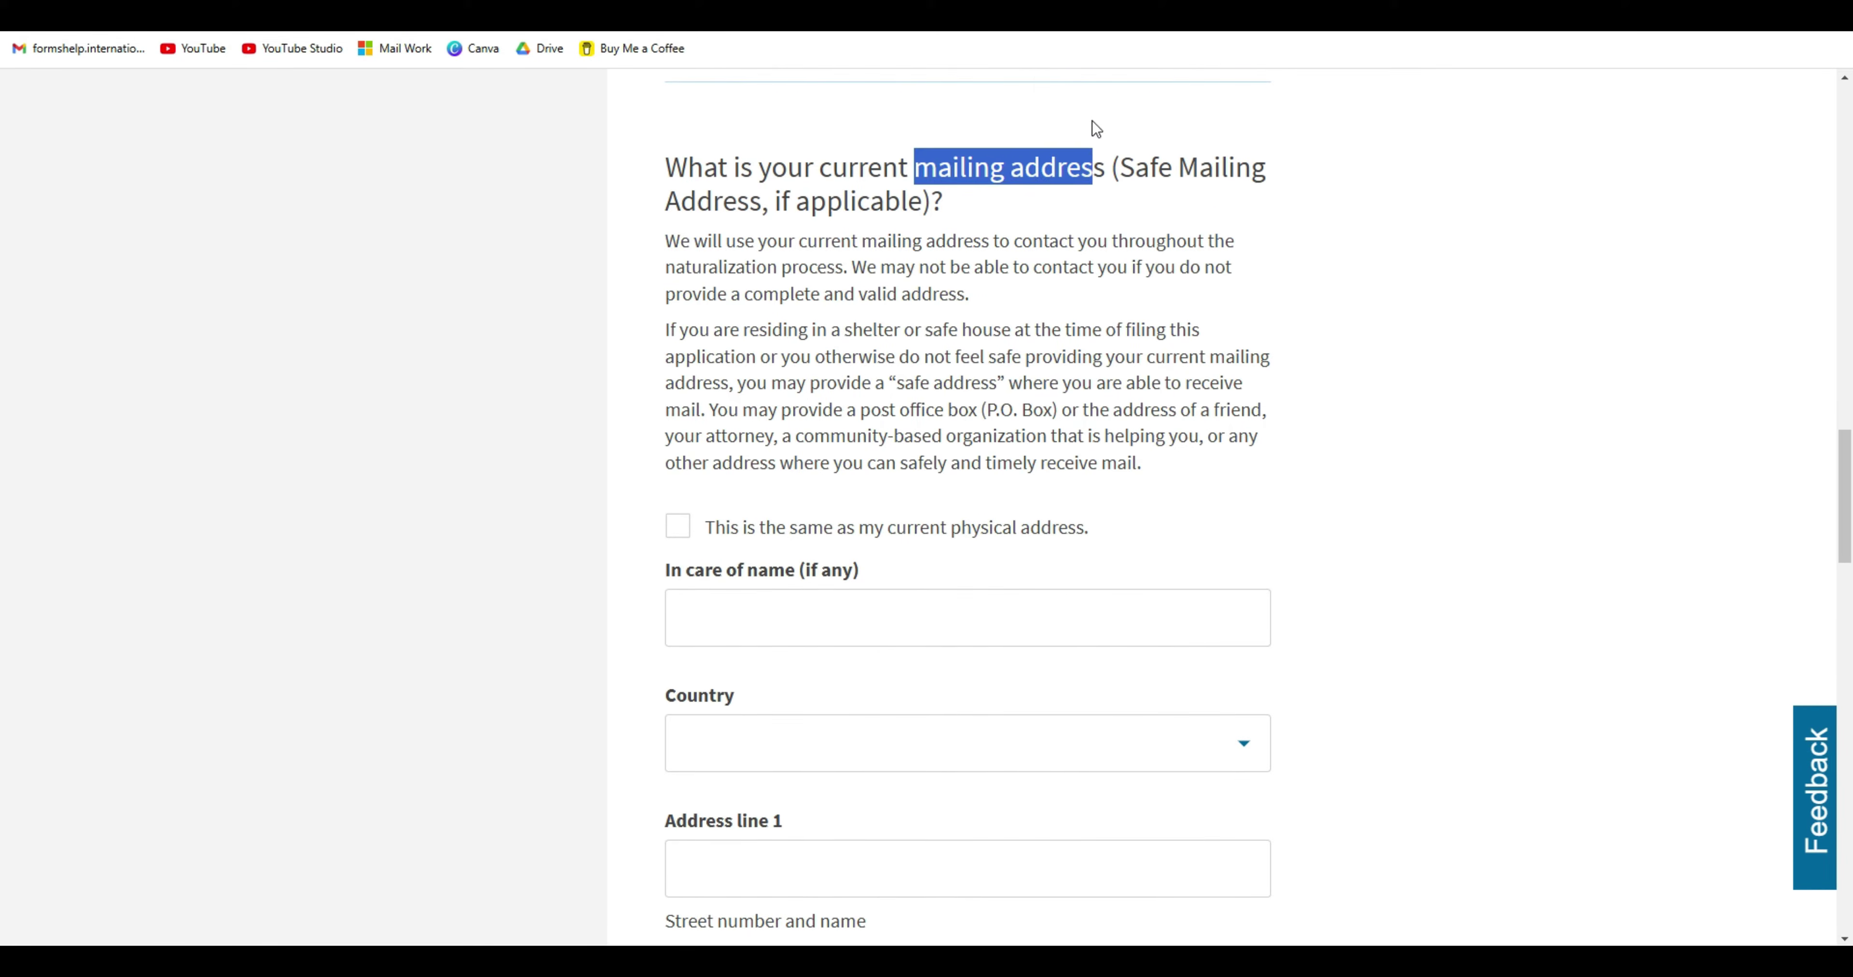
{"action": "left_click", "coordinate": [694, 531]}
Review the instructions on Post Office Box numbers, and continue to the Where you have lived page.
{"action": "scroll", "coordinate": [1435, 453], "scroll_direction": "down", "scroll_amount": 5}
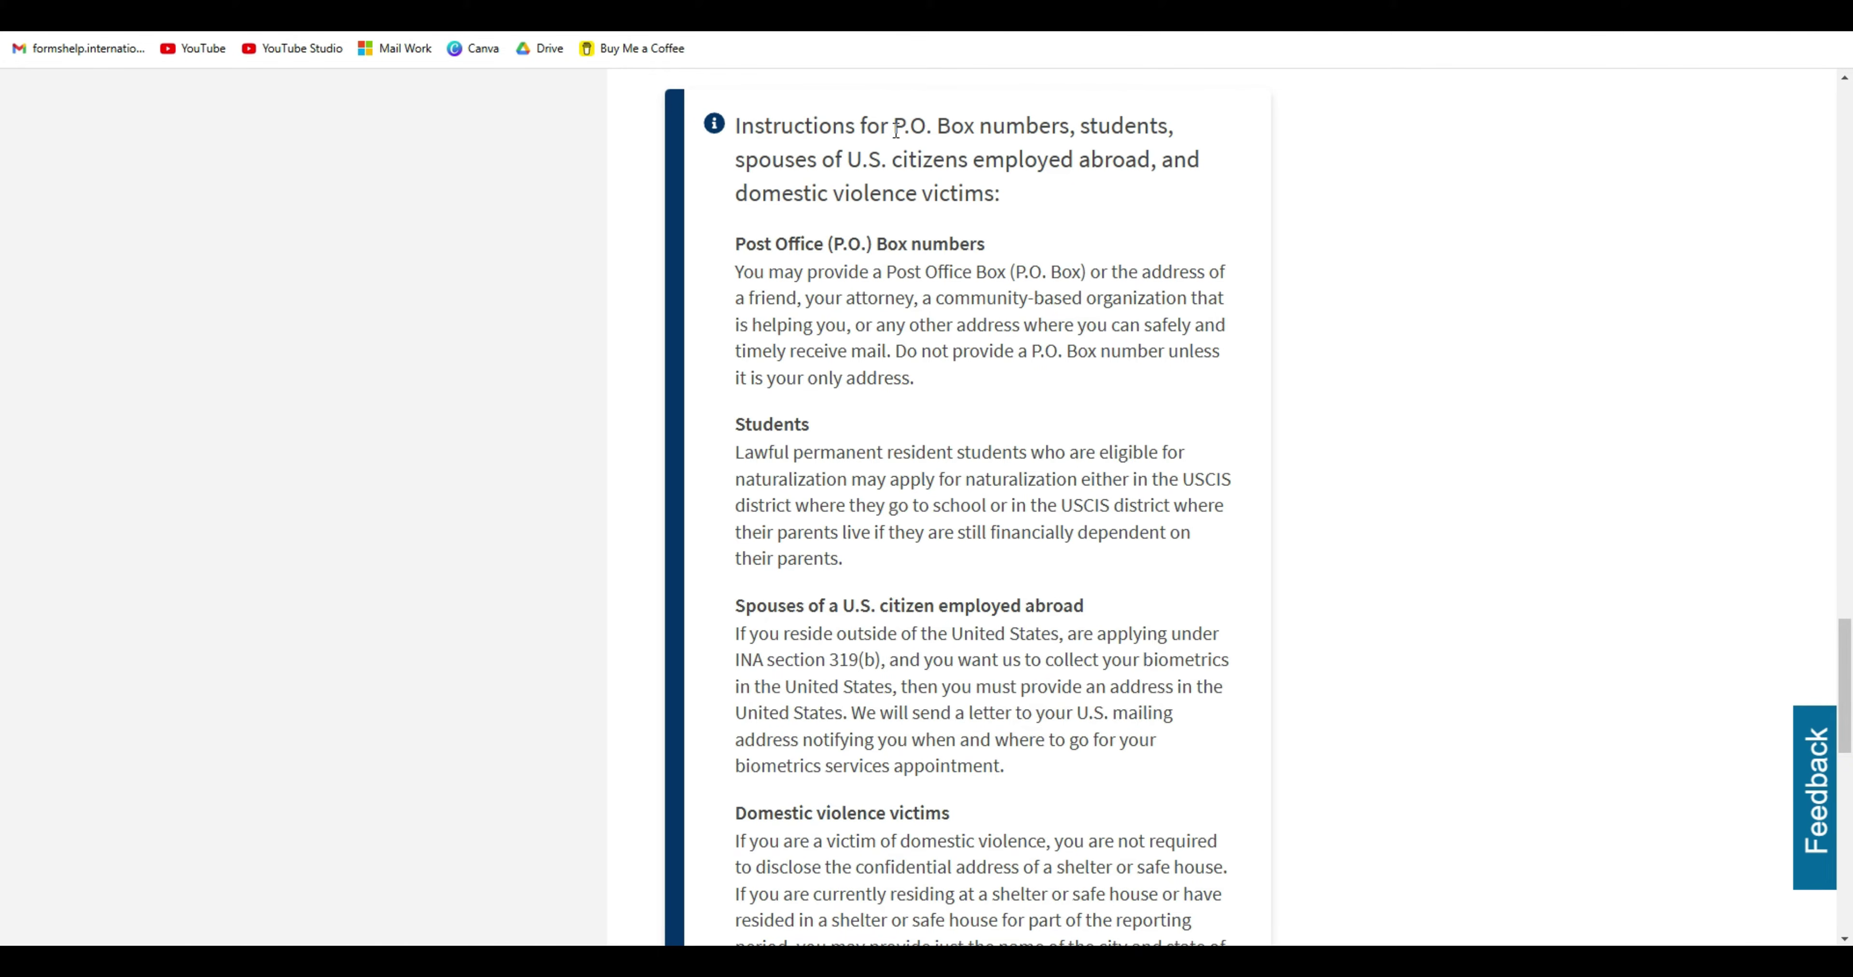
{"action": "left_click_drag", "start_coordinate": [737, 248], "coordinate": [975, 277]}
{"action": "left_click", "coordinate": [983, 260]}
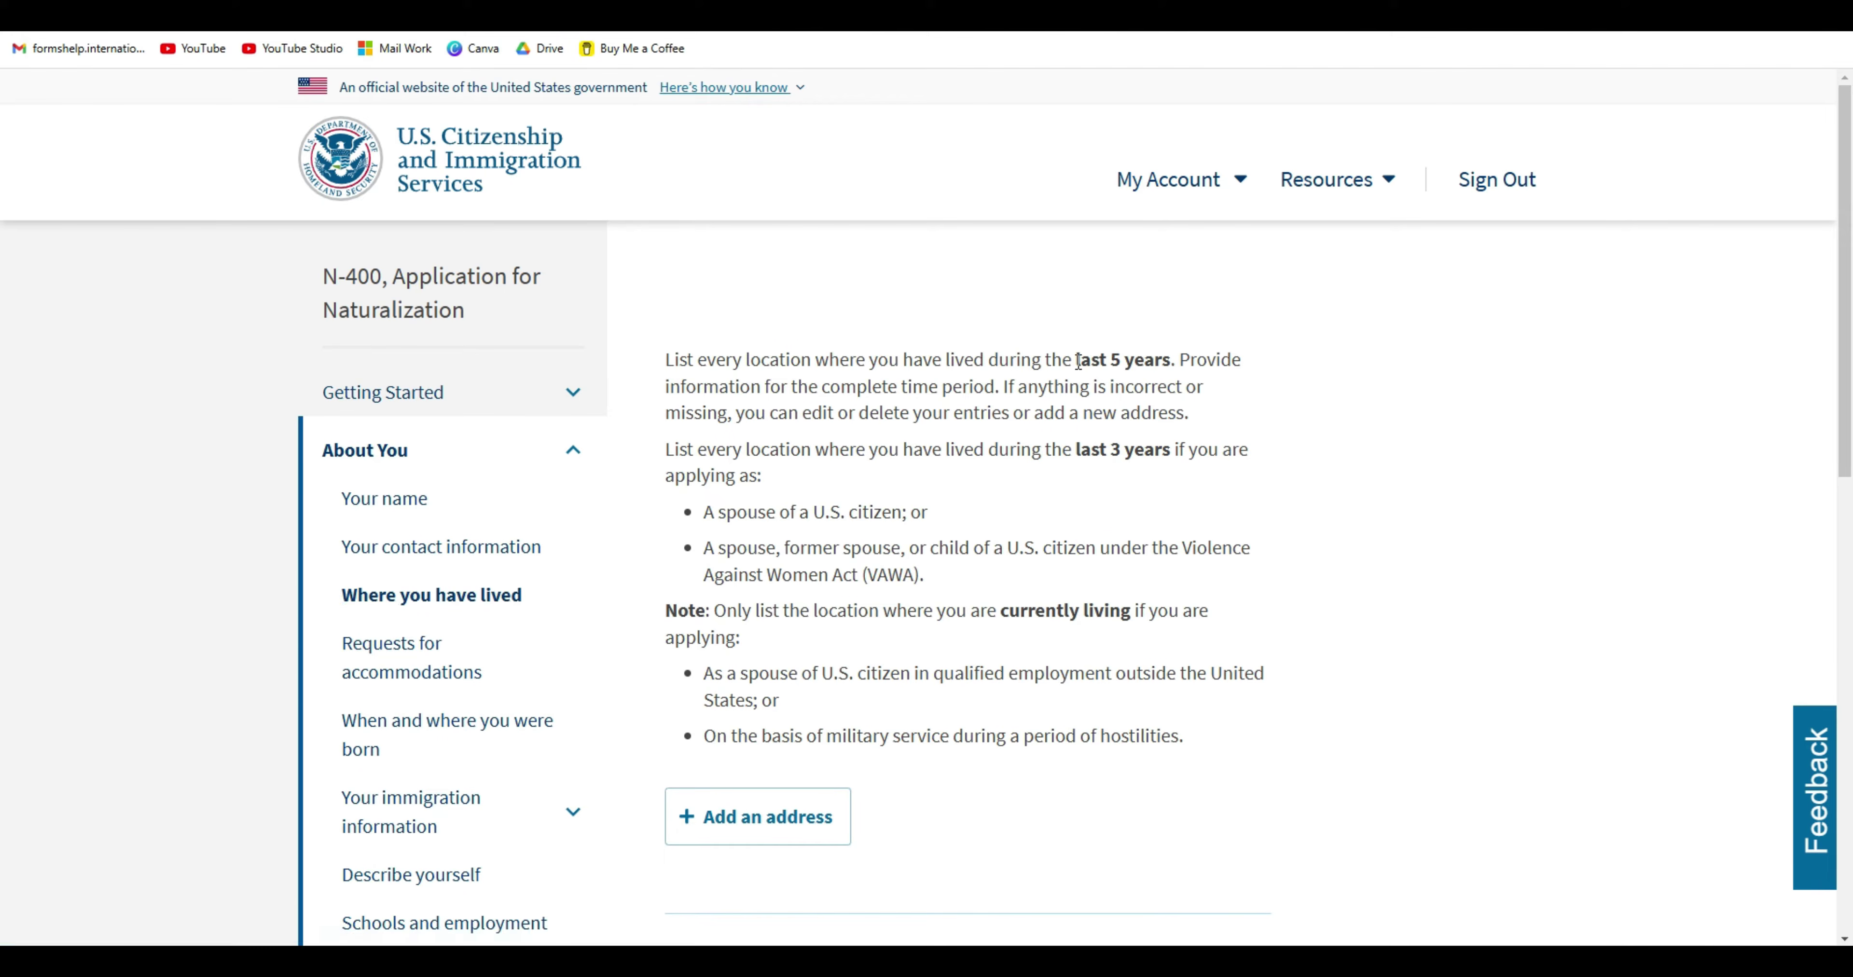
Compare the residence history period required in general with the one for spouses of U.S. citizens.
{"action": "left_click_drag", "start_coordinate": [1077, 361], "coordinate": [1176, 361]}
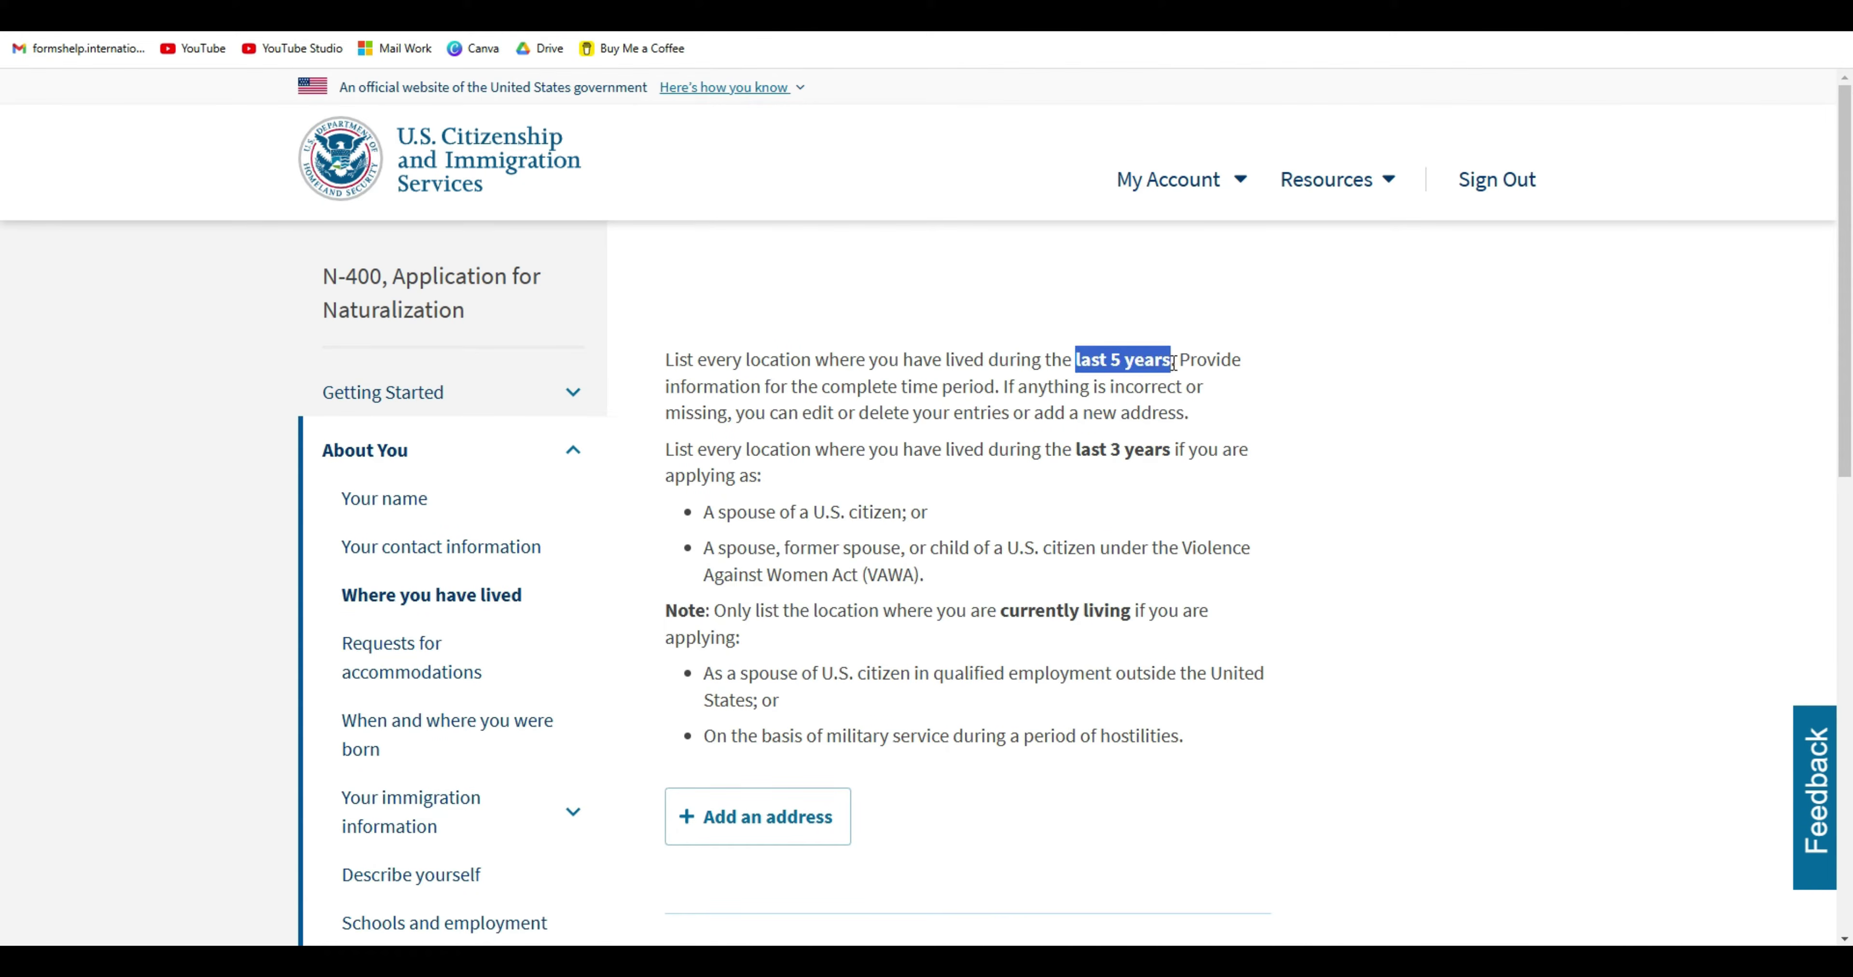
{"action": "left_click", "coordinate": [1225, 371]}
{"action": "left_click_drag", "start_coordinate": [1073, 449], "coordinate": [1175, 449]}
{"action": "left_click", "coordinate": [714, 547]}
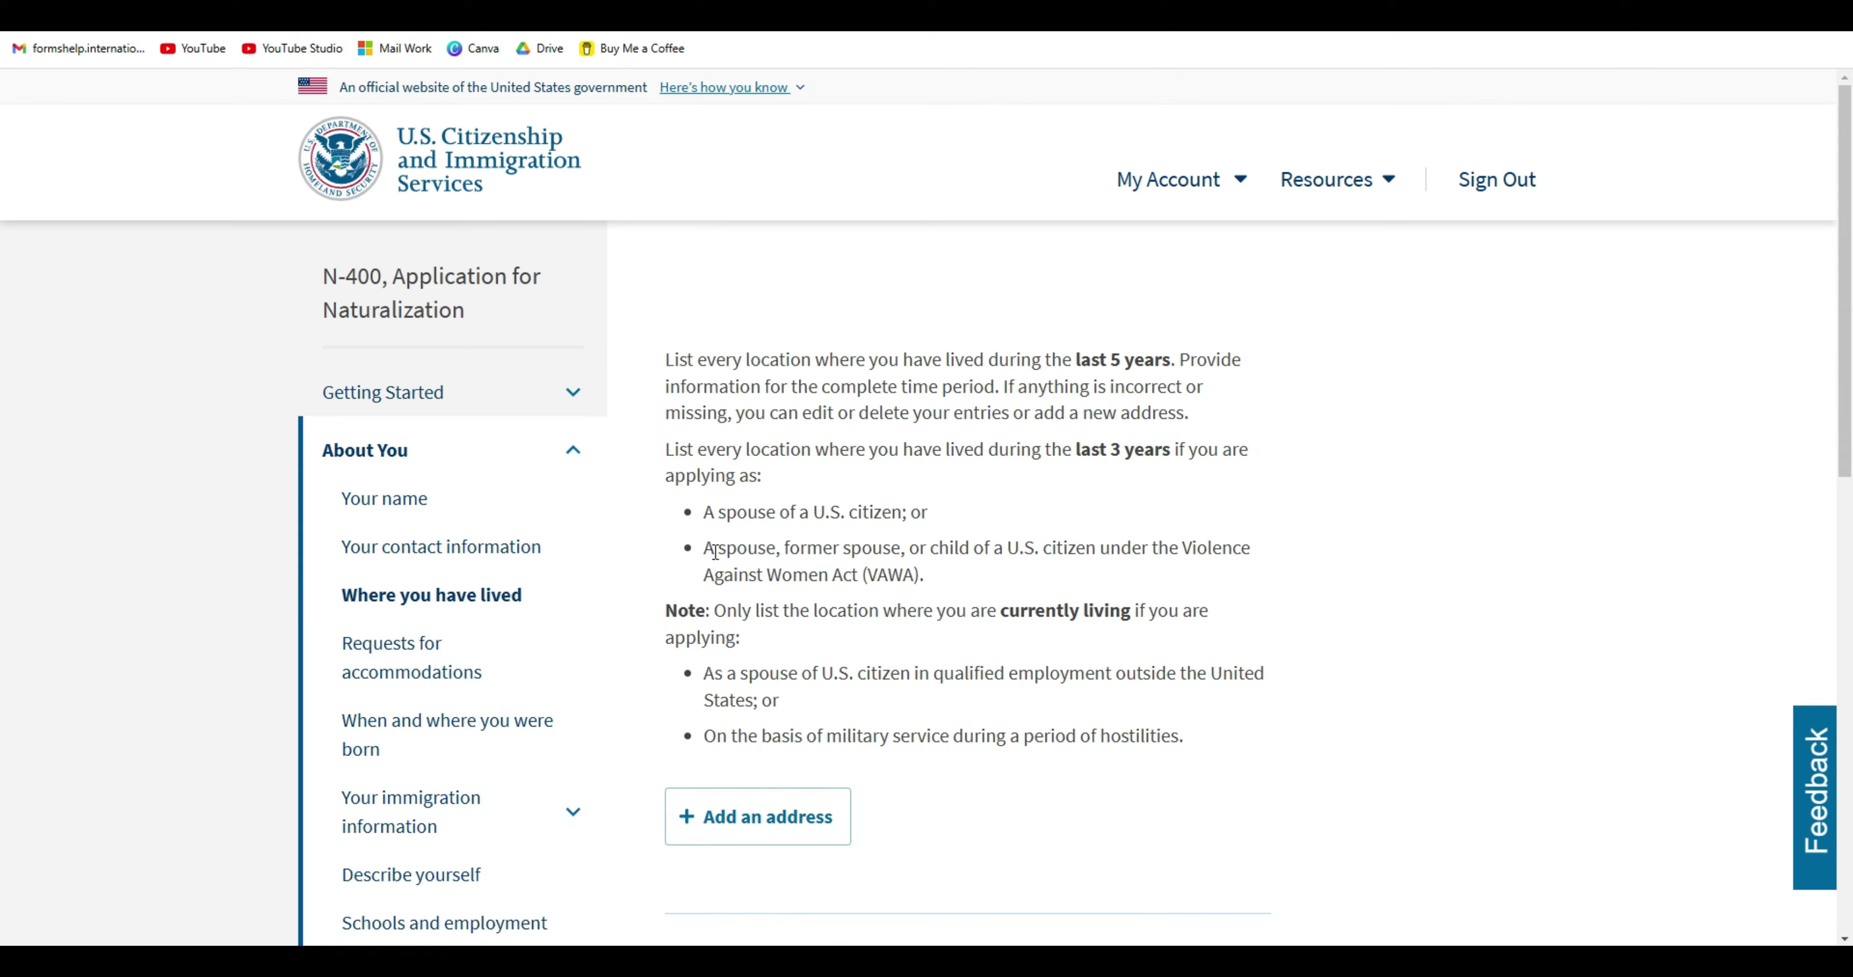
{"action": "left_click_drag", "start_coordinate": [813, 512], "coordinate": [903, 512]}
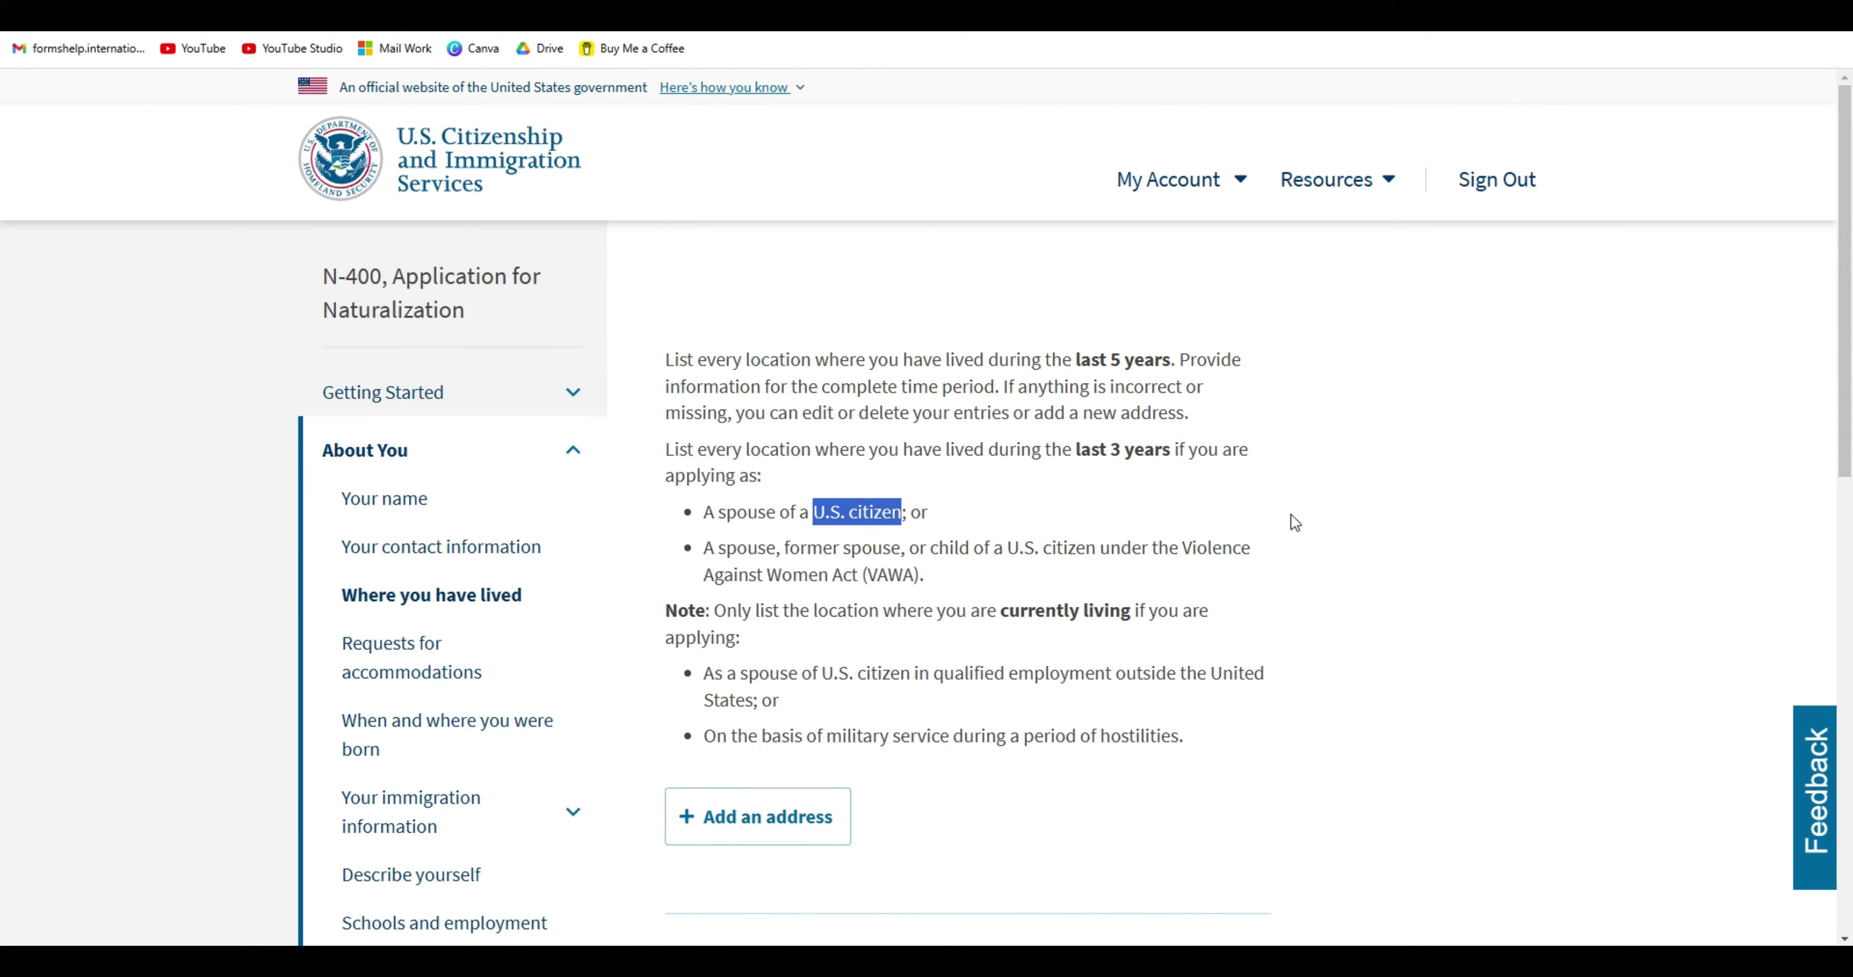
{"action": "left_click", "coordinate": [1444, 486]}
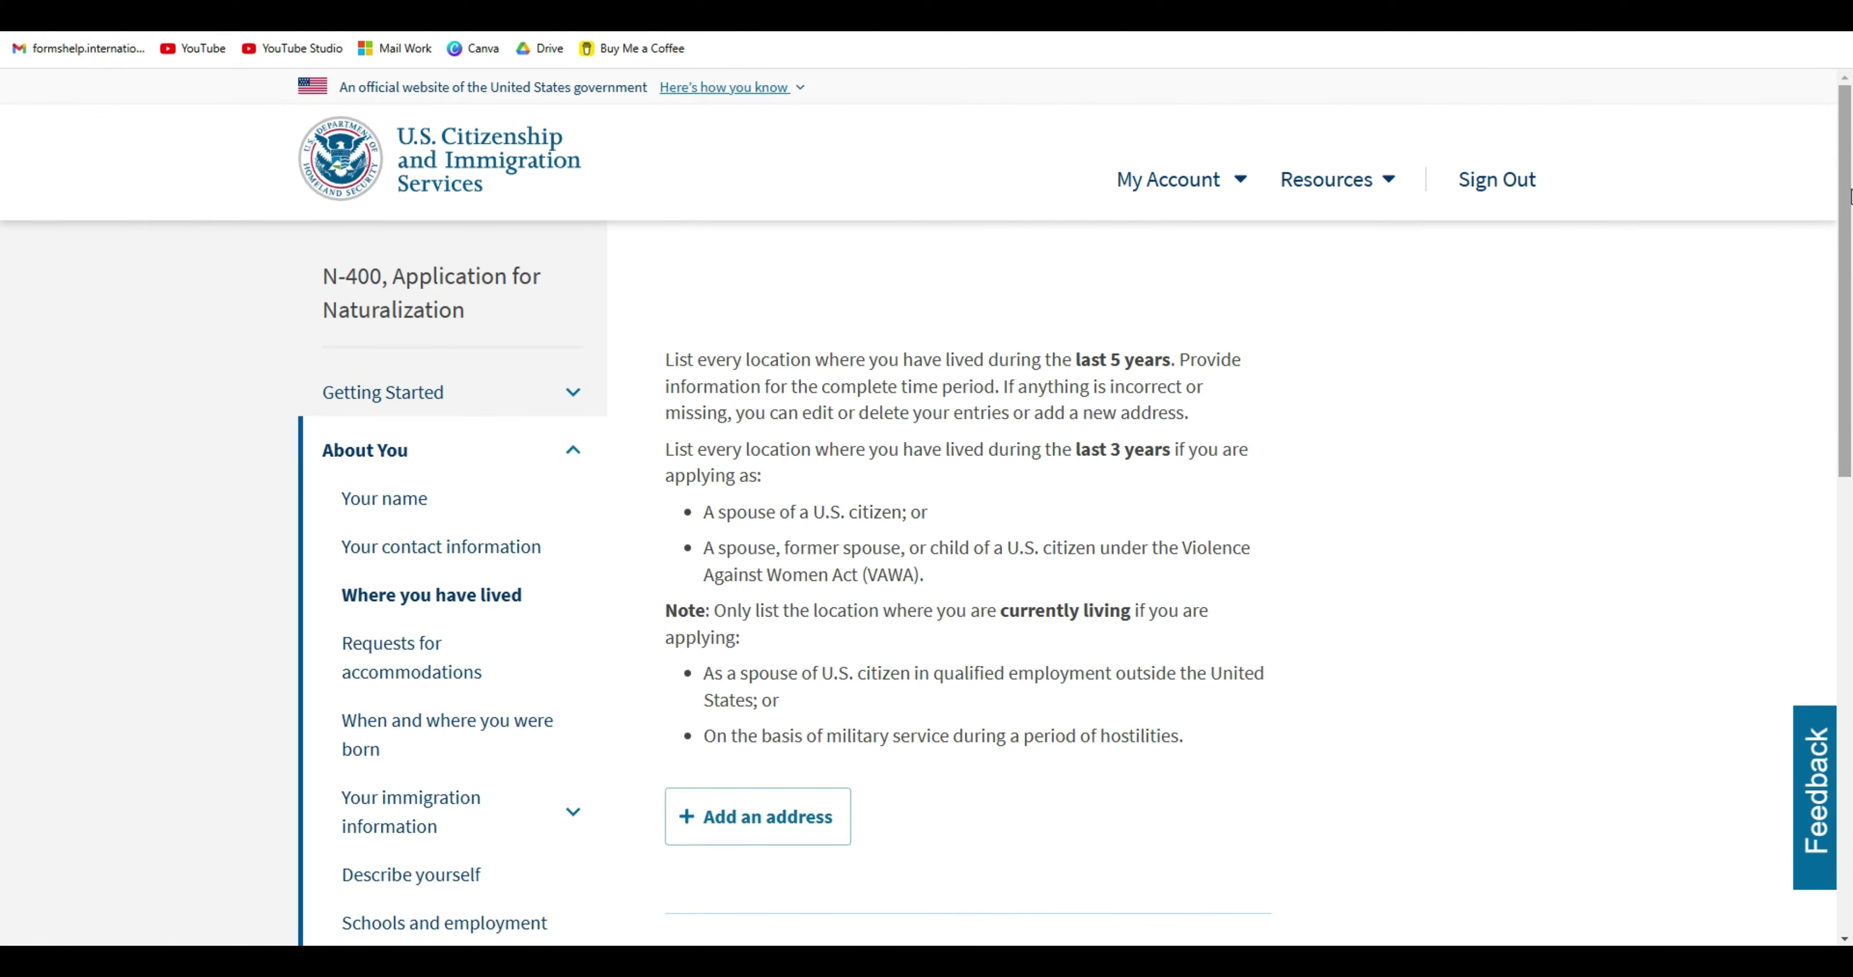
Add a residence entry with United States as the country, and fill in its street address.
{"action": "scroll", "coordinate": [1849, 195], "scroll_direction": "down", "scroll_amount": 3}
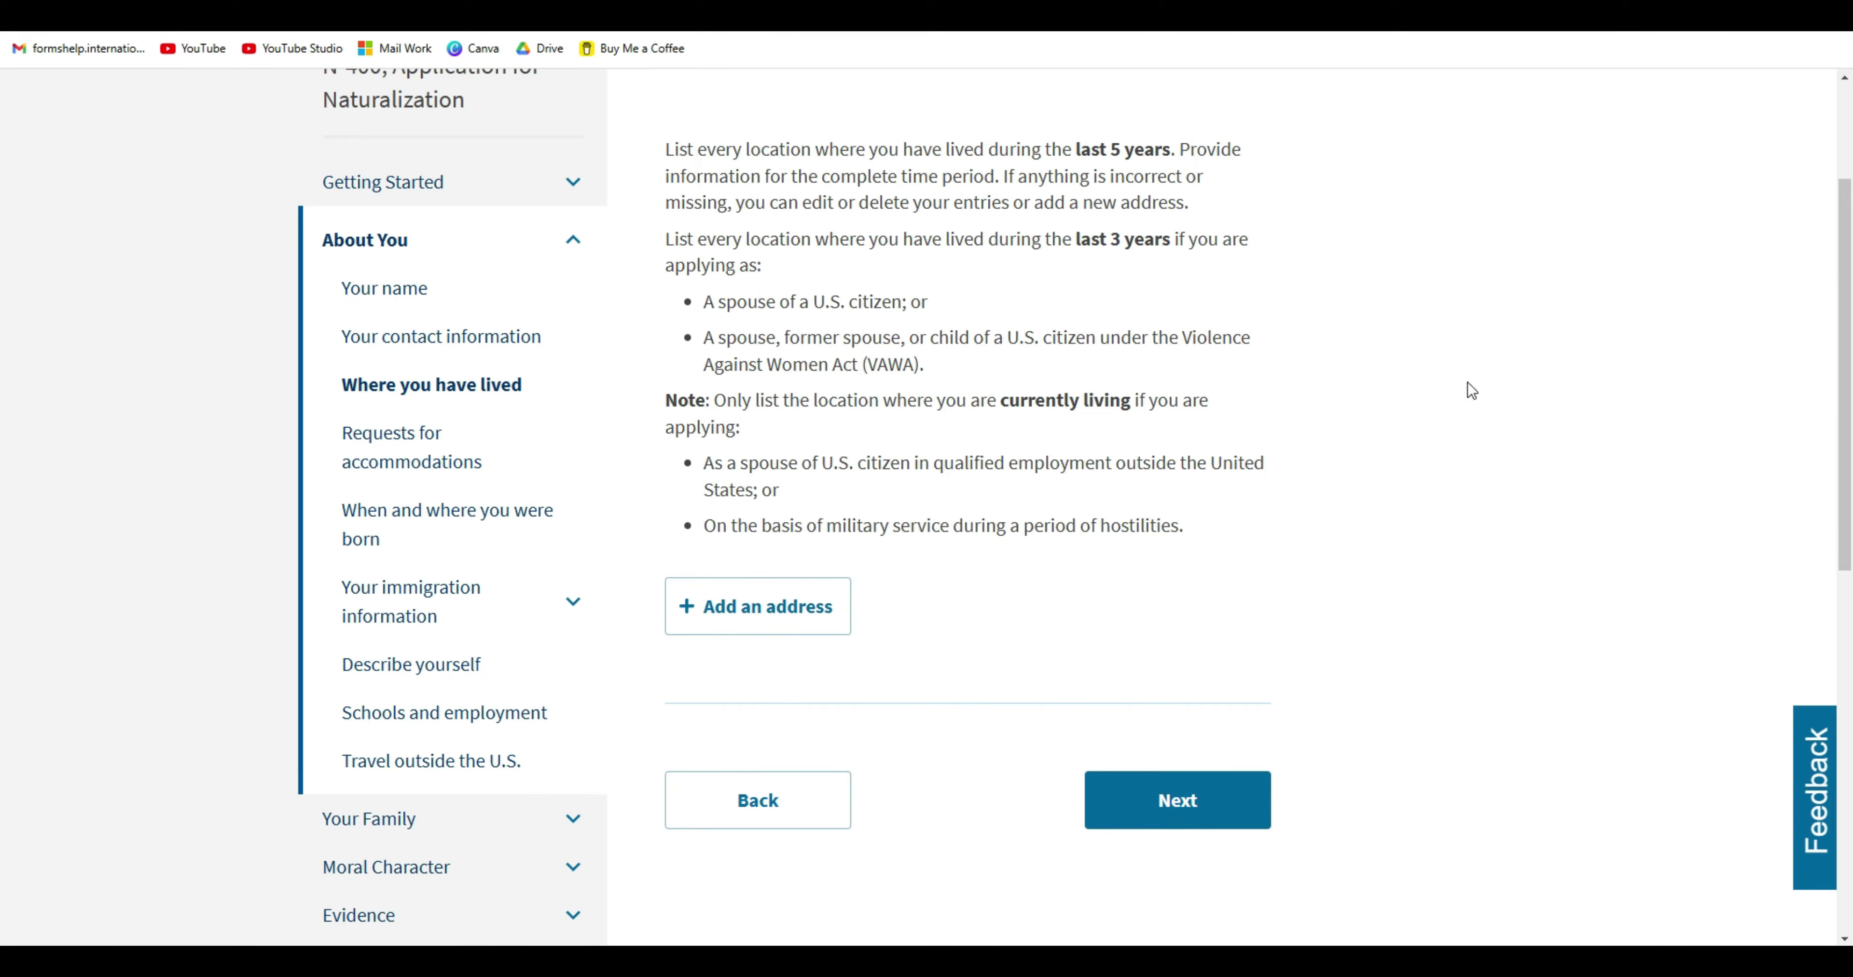
{"action": "left_click", "coordinate": [767, 637]}
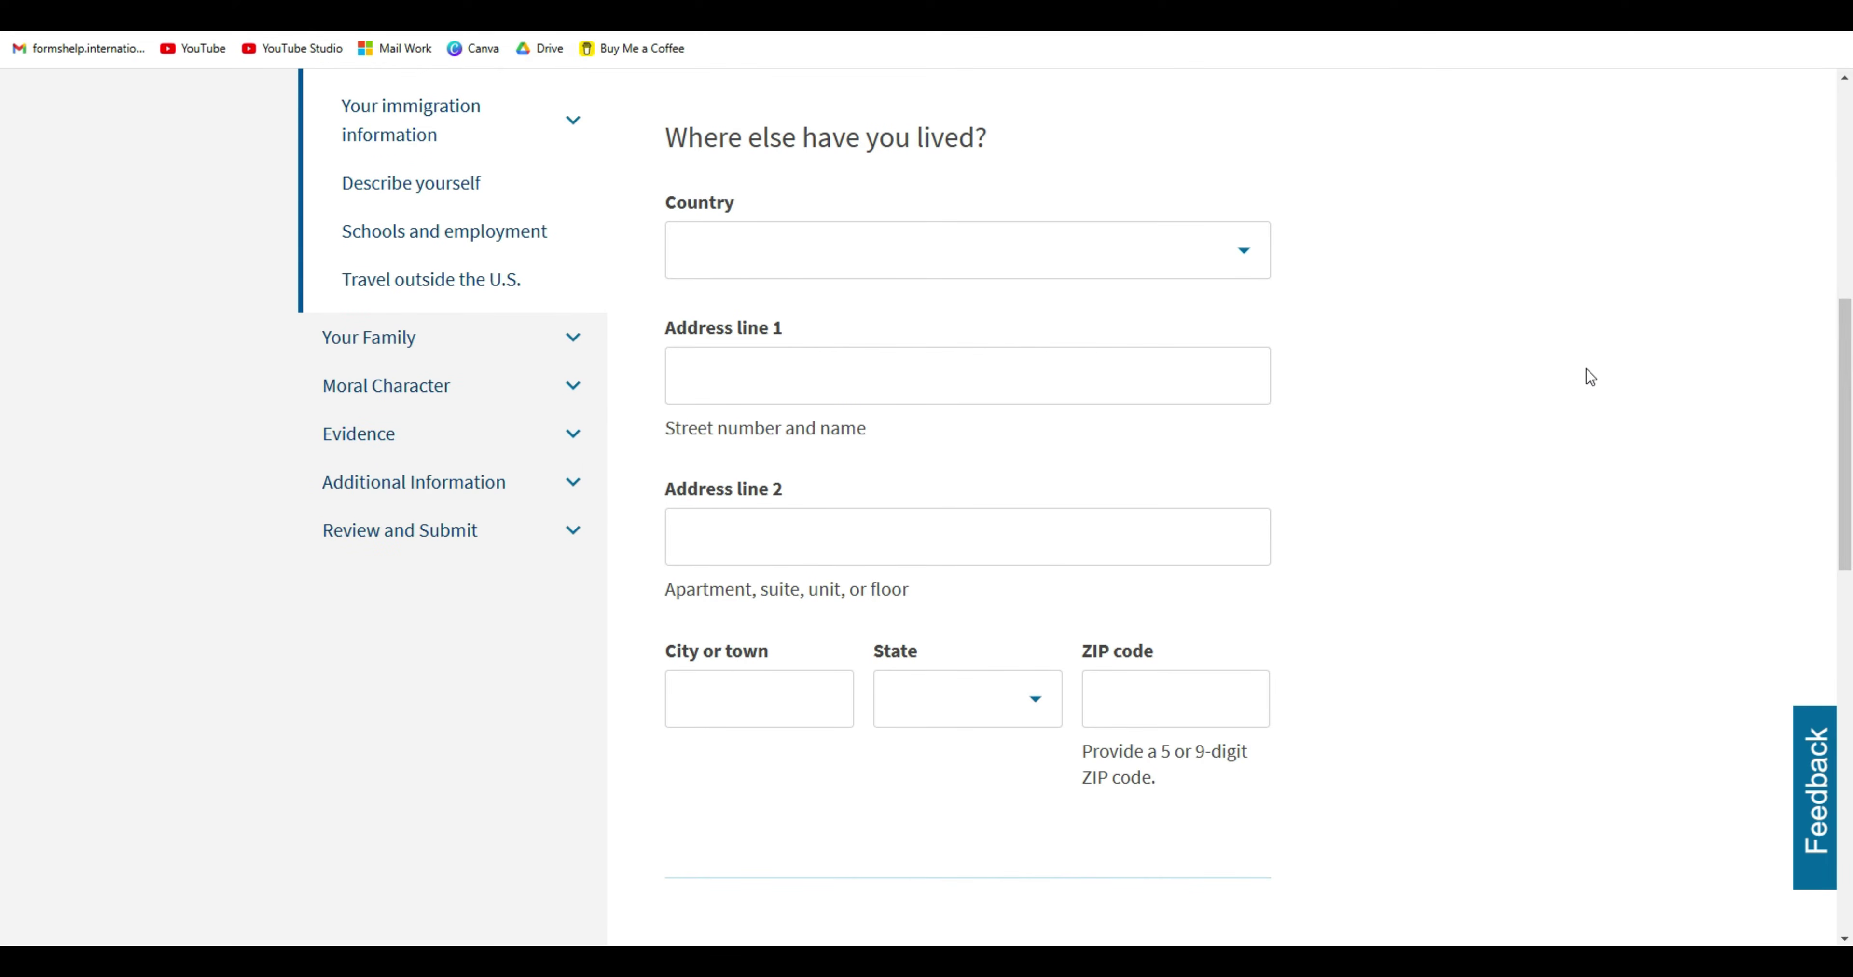
{"action": "scroll", "coordinate": [1848, 349], "scroll_direction": "up", "scroll_amount": 5}
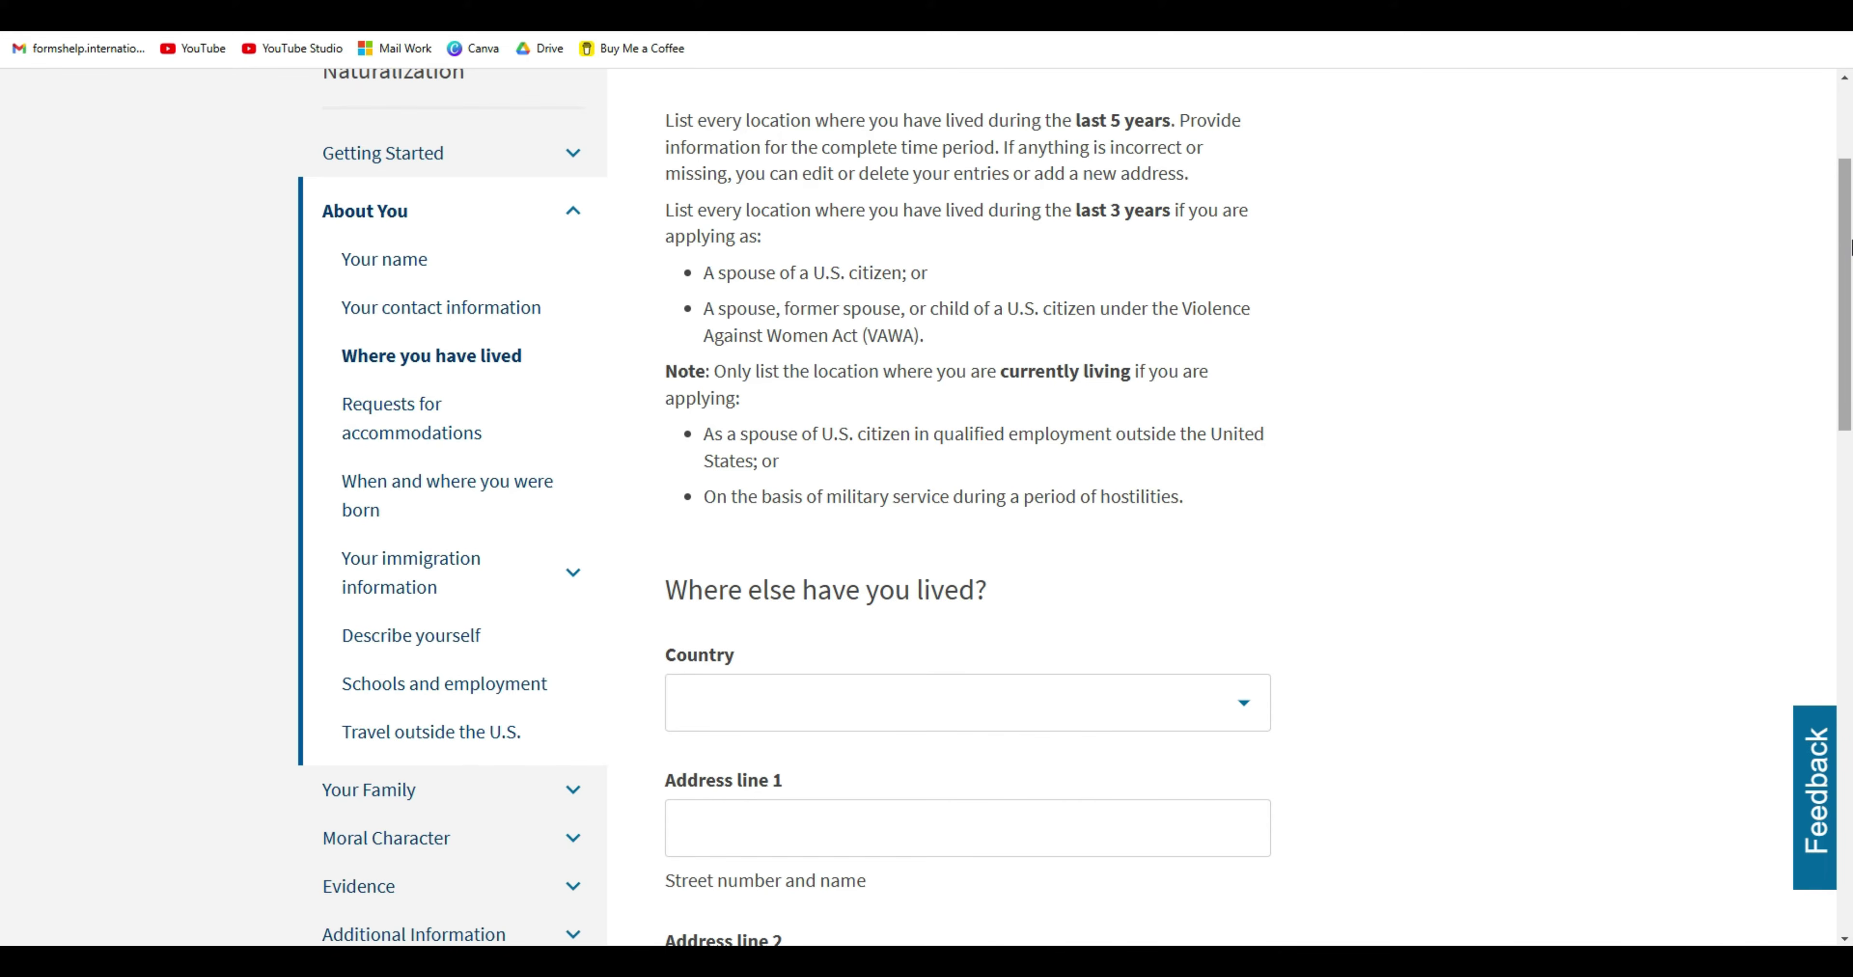
{"action": "scroll", "coordinate": [1367, 281], "scroll_direction": "down", "scroll_amount": 5}
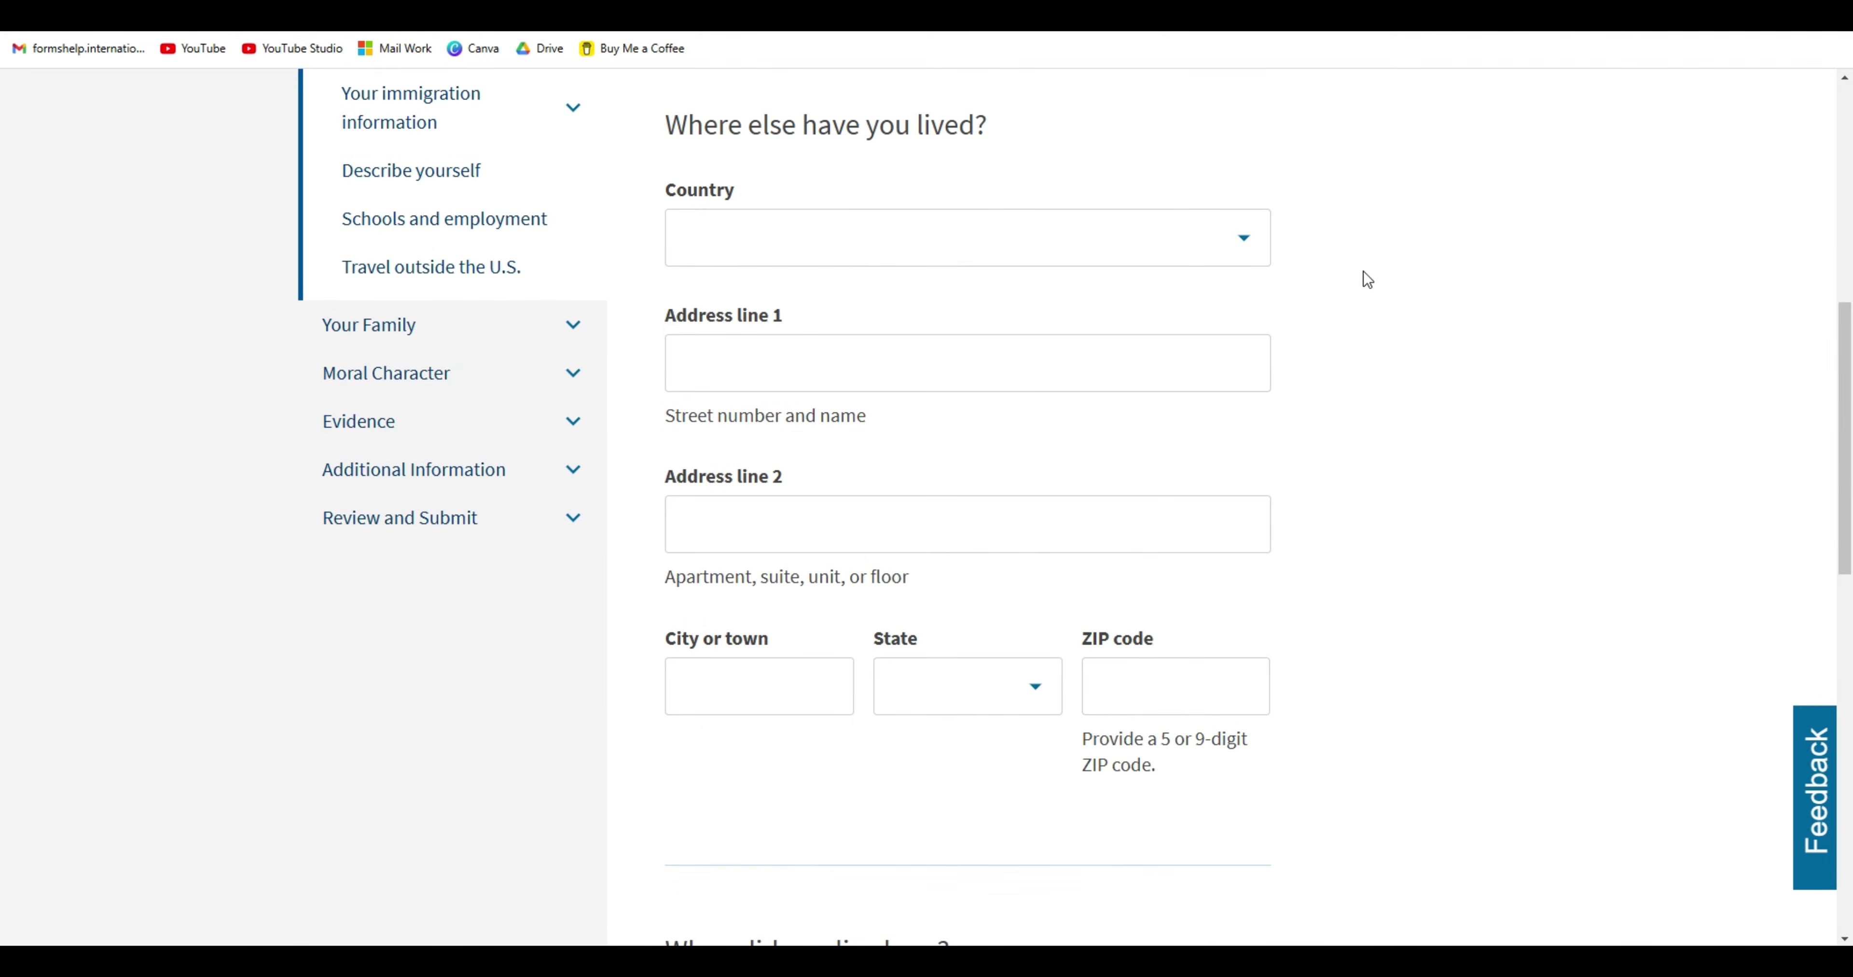
{"action": "left_click", "coordinate": [1063, 241]}
{"action": "type", "text": "UN"}
{"action": "left_click", "coordinate": [964, 409]}
{"action": "left_click", "coordinate": [960, 340]}
{"action": "type", "text": "321 LONG RD"}
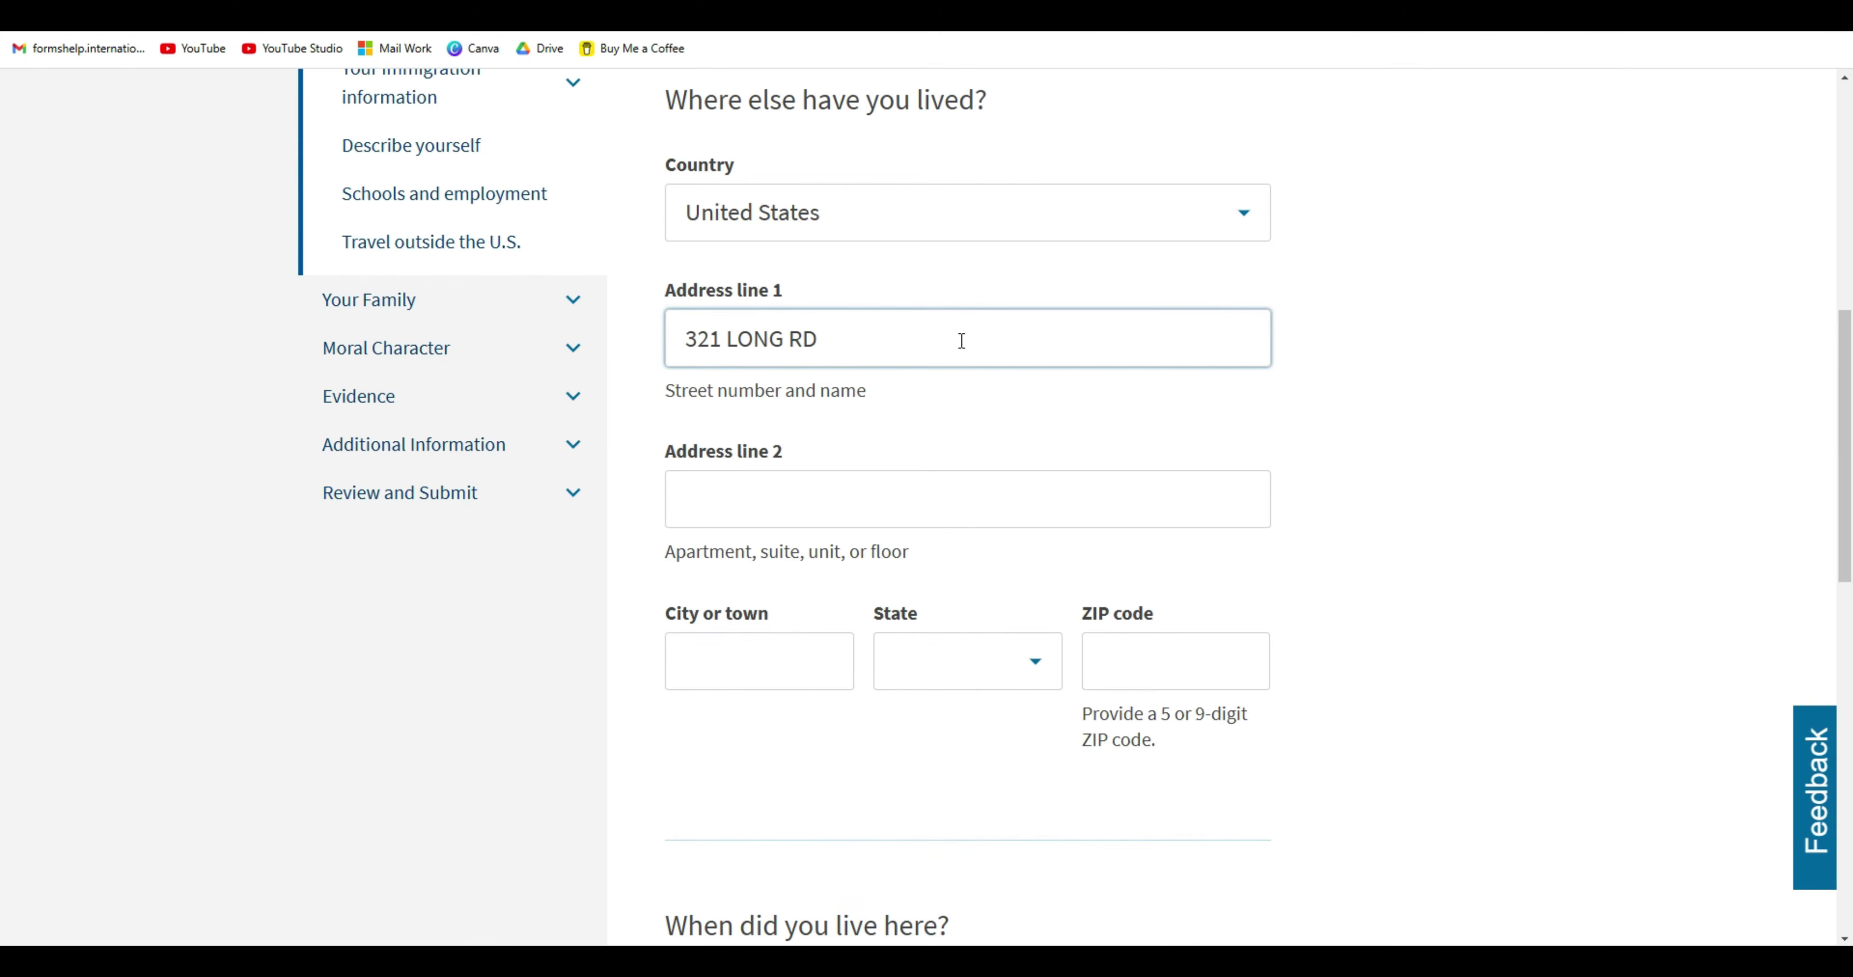
Fill in the city, California as the state and the ZIP code, and save the entry with dates 06/01/2023 to 12/31/2023.
{"action": "left_click", "coordinate": [784, 662]}
{"action": "type", "text": "SAMPLETOWN"}
{"action": "left_click", "coordinate": [1018, 647]}
{"action": "type", "text": "C"}
{"action": "left_click", "coordinate": [943, 315]}
{"action": "left_click", "coordinate": [1176, 661]}
{"action": "type", "text": "00000"}
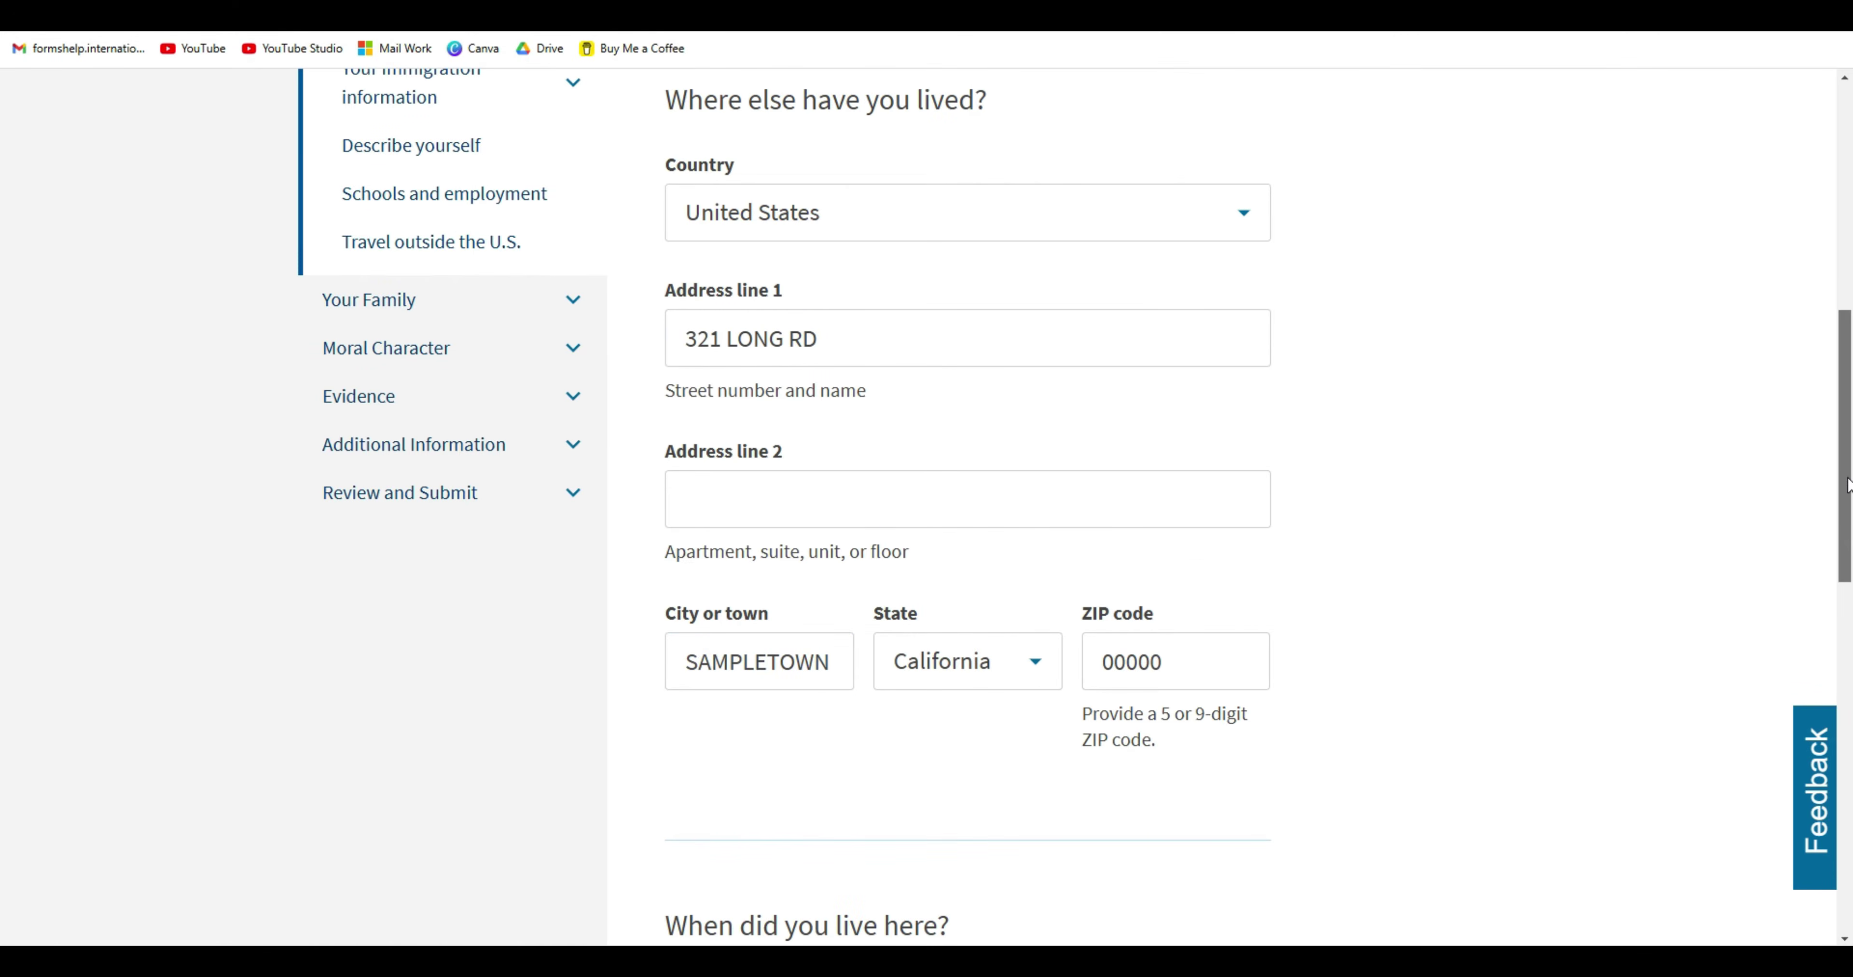
{"action": "left_click_drag", "start_coordinate": [1845, 487], "coordinate": [1846, 634]}
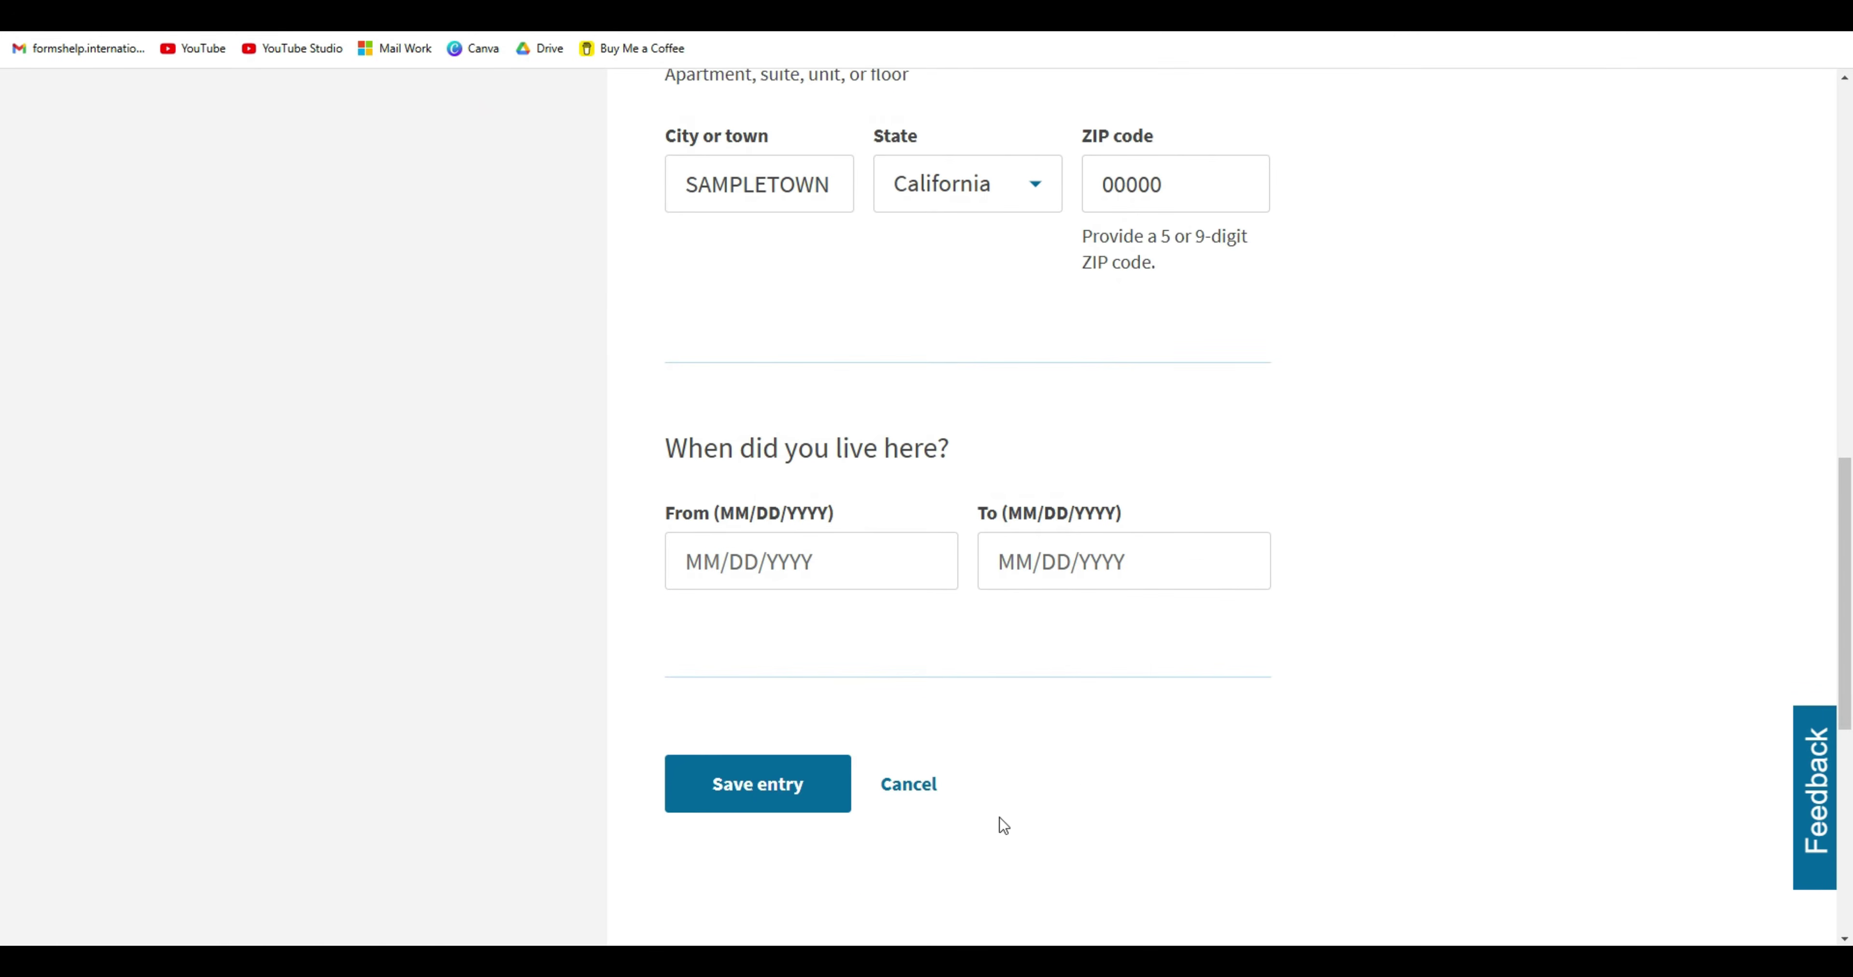
{"action": "left_click", "coordinate": [892, 568]}
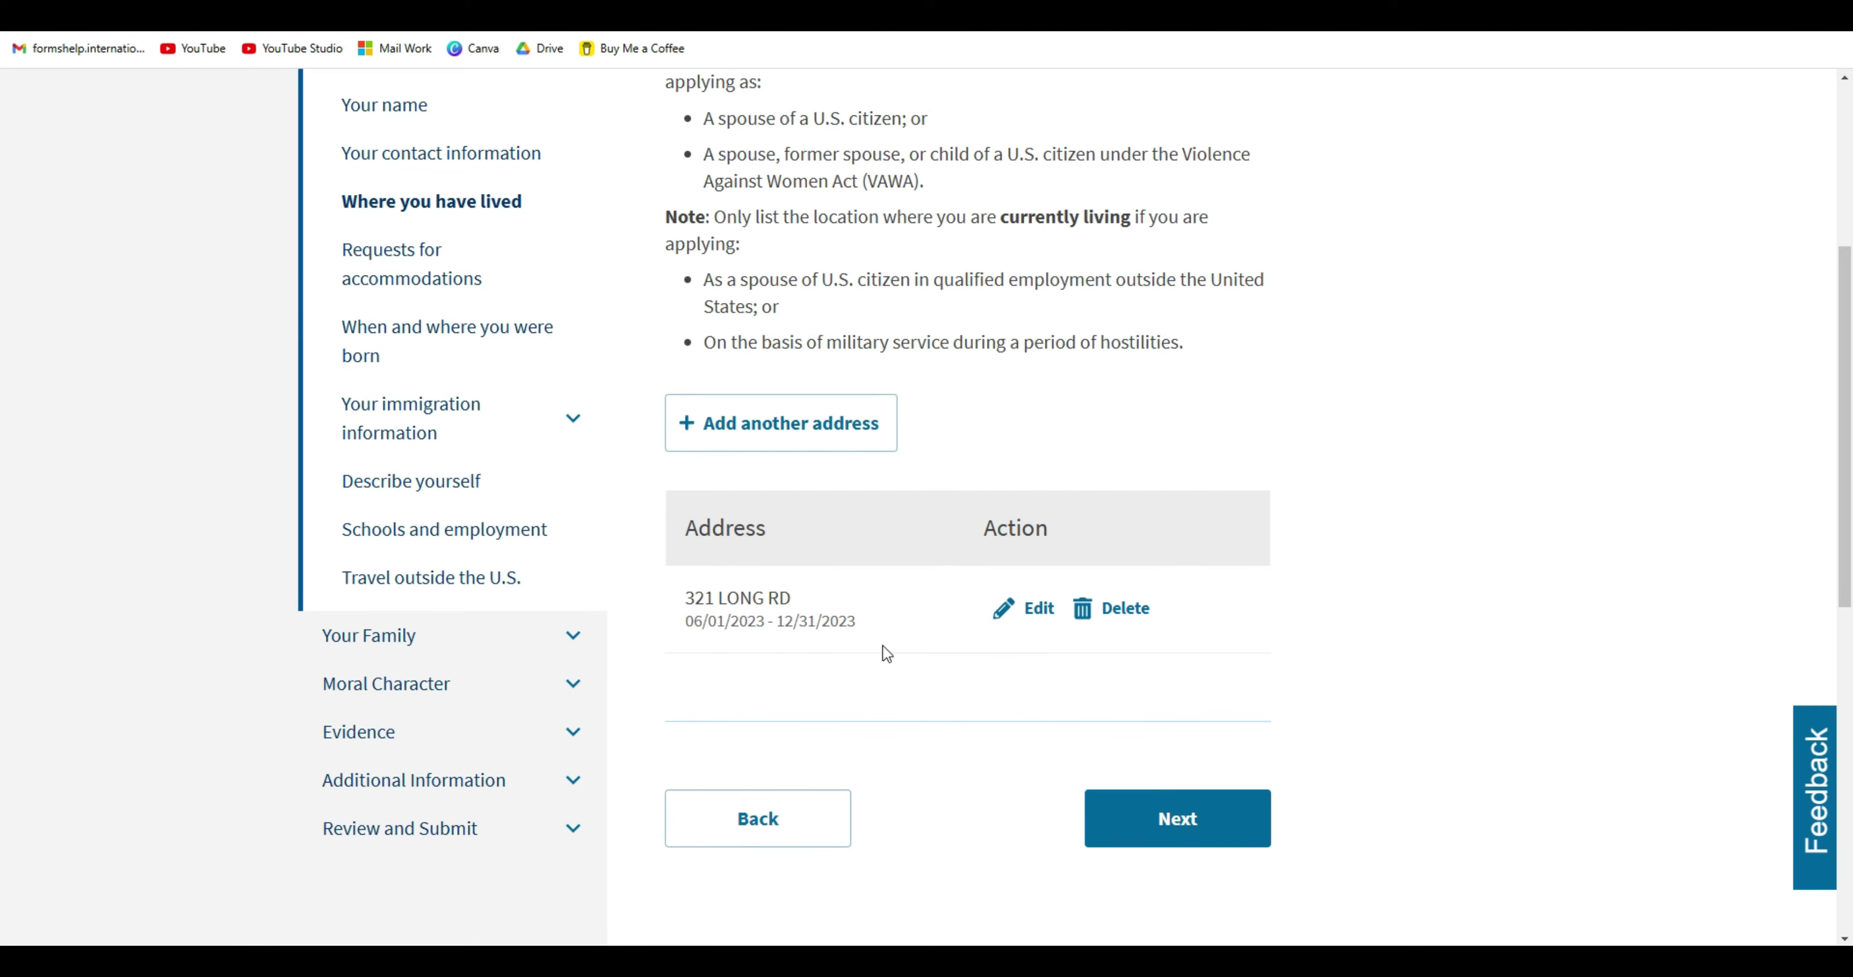
Add another residence entry with United States as the country, and fill in its street address and city.
{"action": "left_click", "coordinate": [804, 426]}
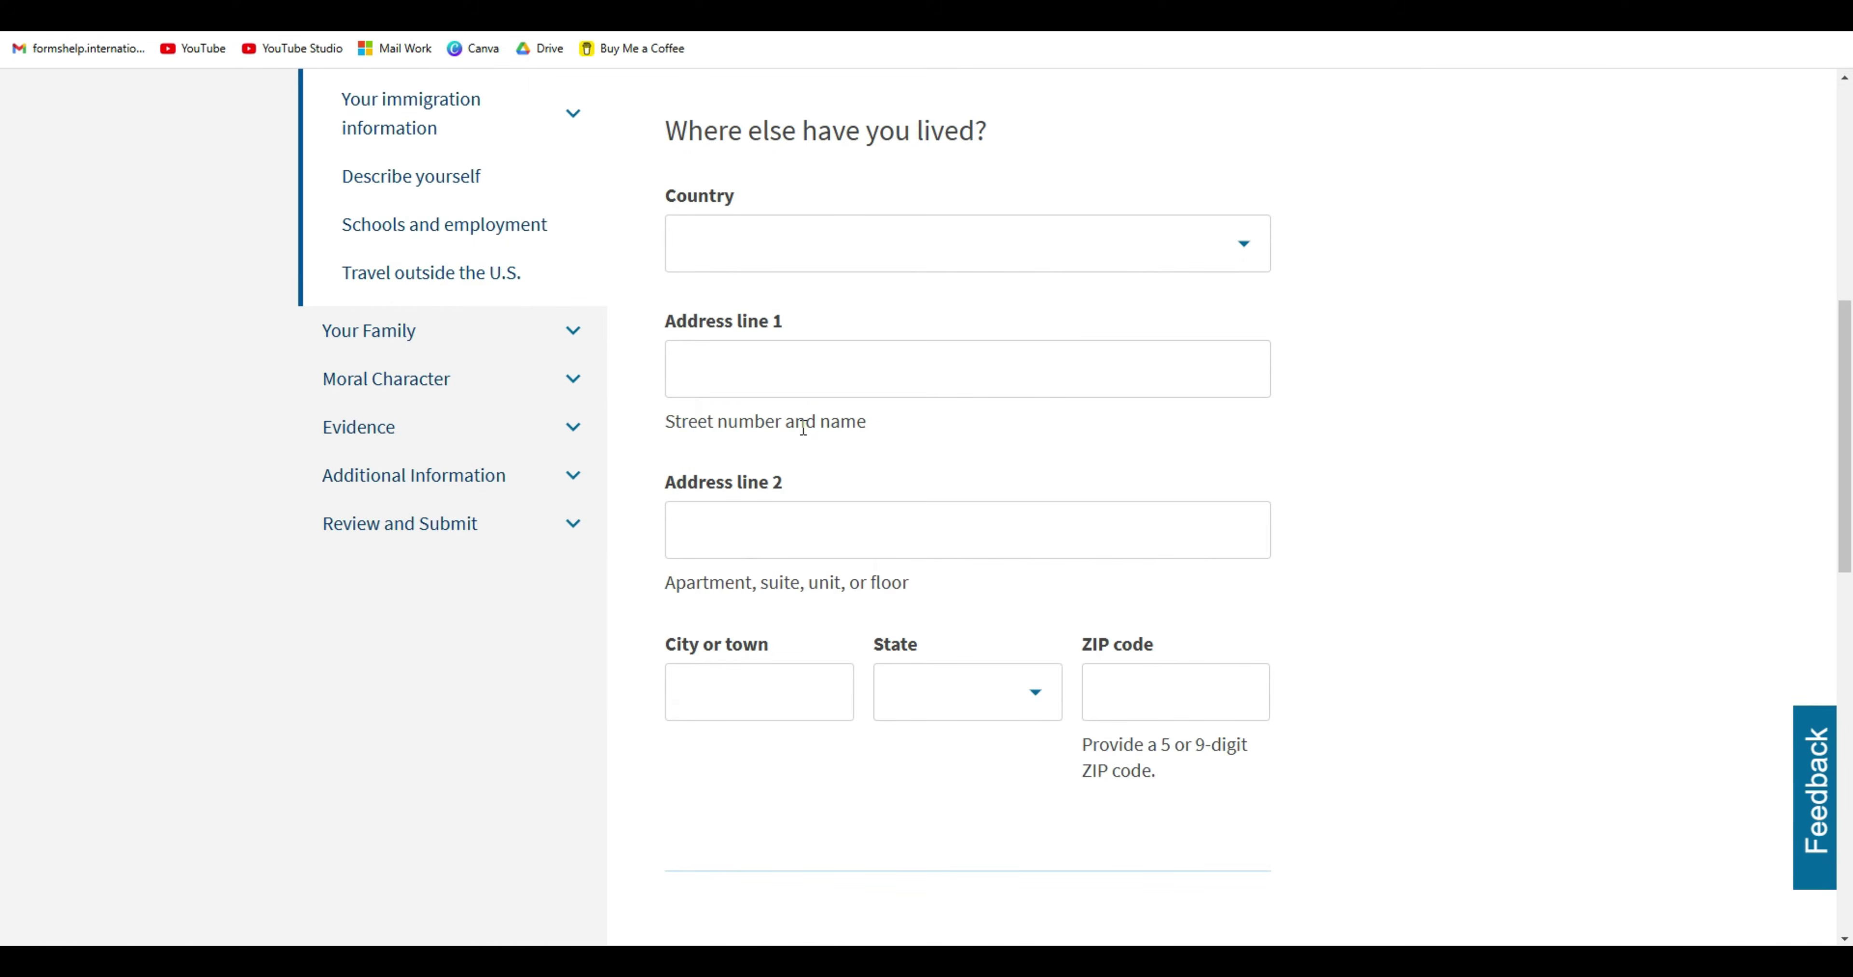
{"action": "left_click", "coordinate": [1231, 254]}
{"action": "left_click", "coordinate": [1255, 386]}
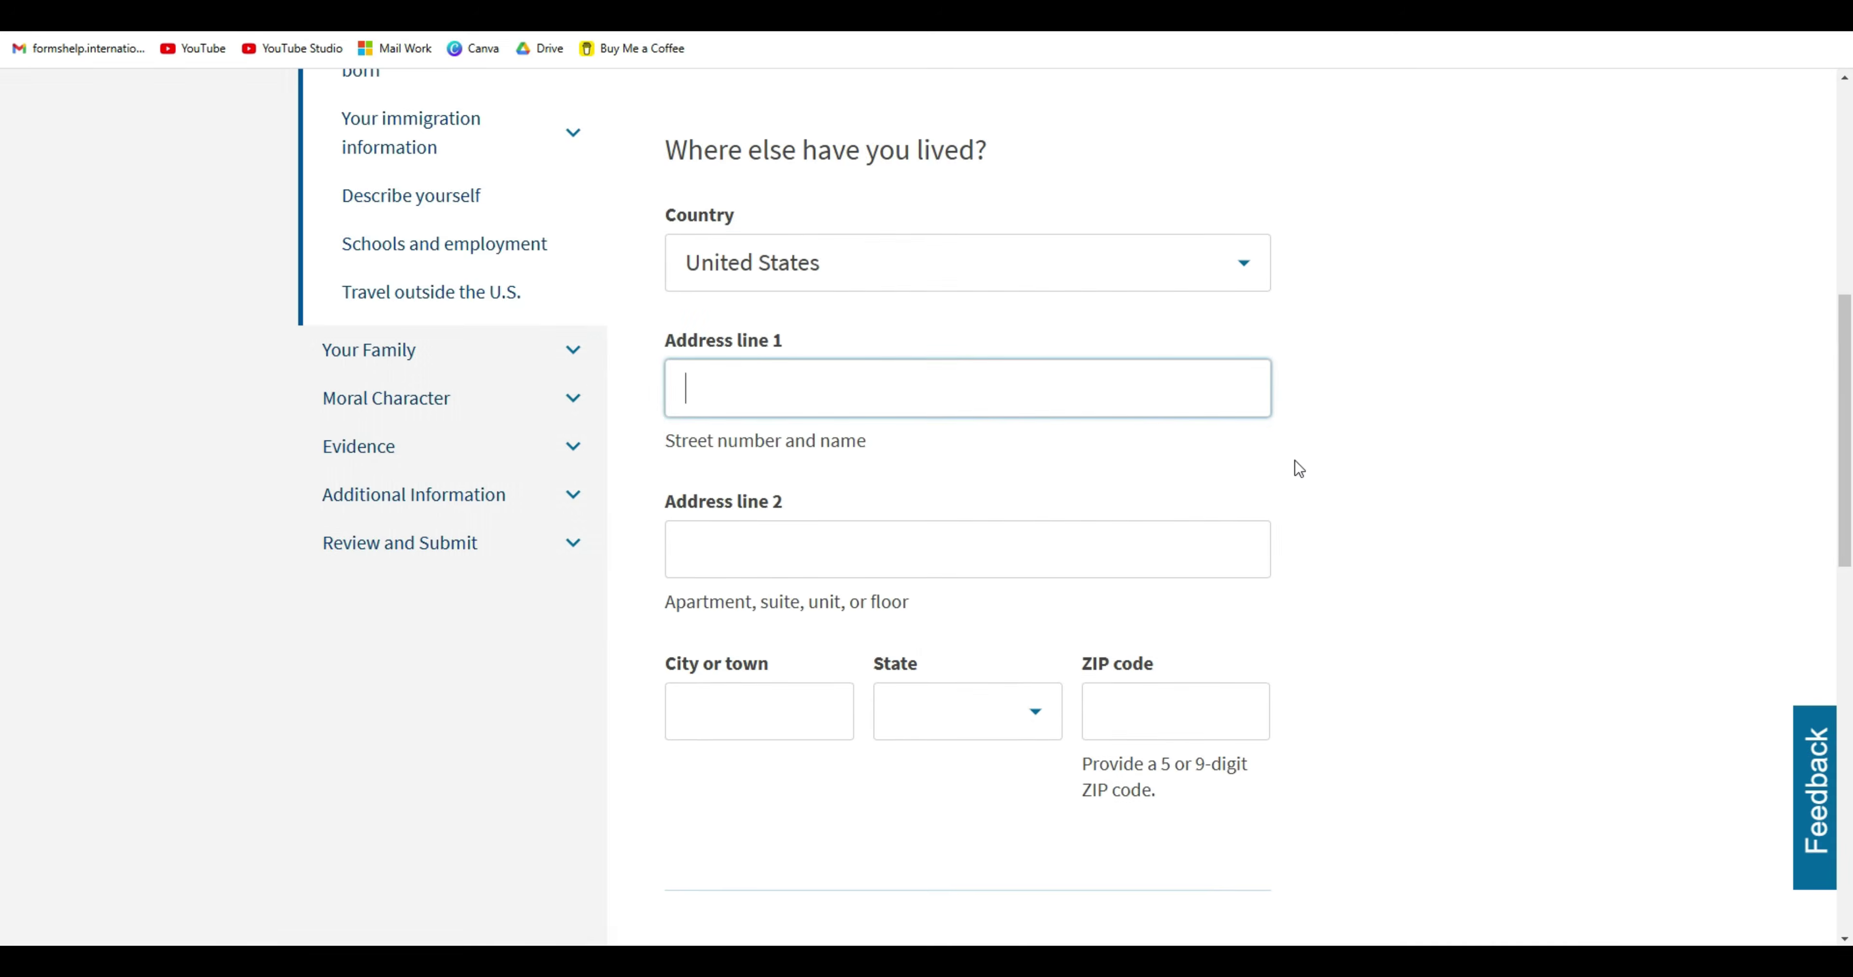
{"action": "type", "text": "10 SHORT ST"}
{"action": "left_click", "coordinate": [769, 699]}
{"action": "type", "text": "NEW "}
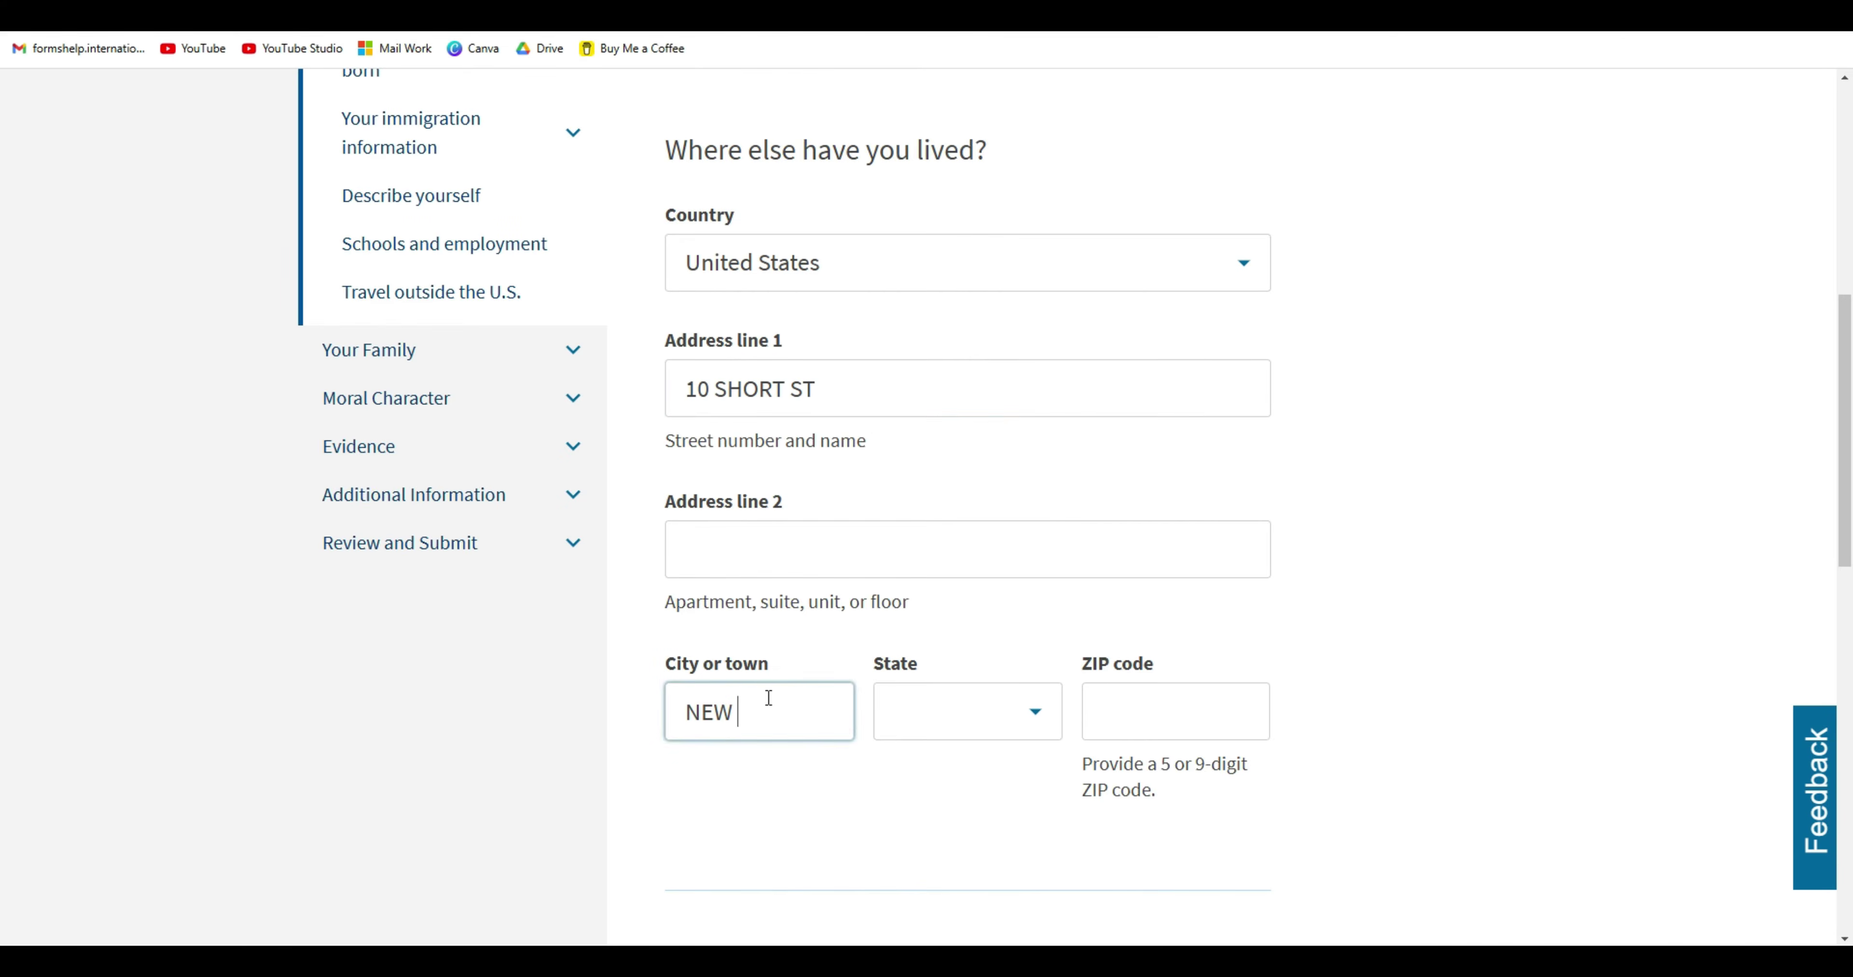
{"action": "type", "text": "YORK"}
Fill in the state and ZIP code, and save the second residence with dates 01/01/2022 to 05/31/2023.
{"action": "key", "text": "Tab"}
{"action": "type", "text": "N"}
{"action": "left_click", "coordinate": [968, 650]}
{"action": "key", "text": "Tab"}
{"action": "type", "text": "00000"}
{"action": "key", "text": "Tab"}
{"action": "type", "text": "01012022"}
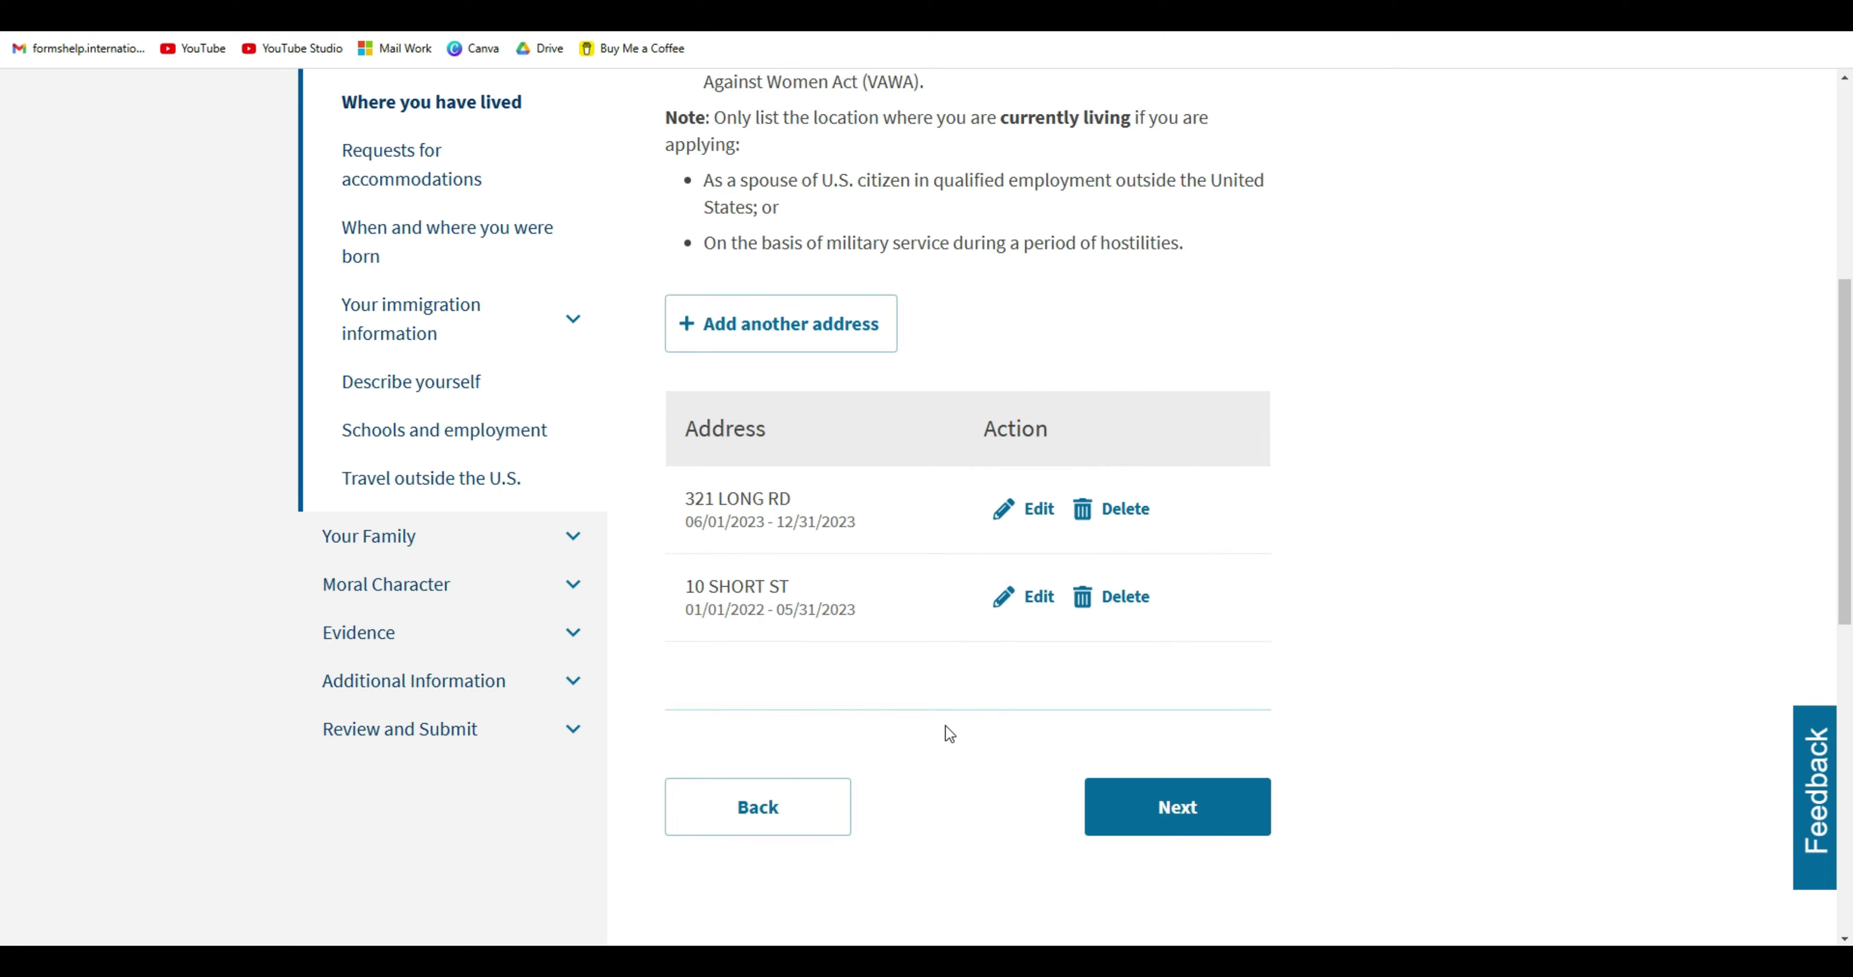
Continue to the Requests for accommodations page, and answer No to the disability or impairment question.
{"action": "left_click", "coordinate": [1219, 818]}
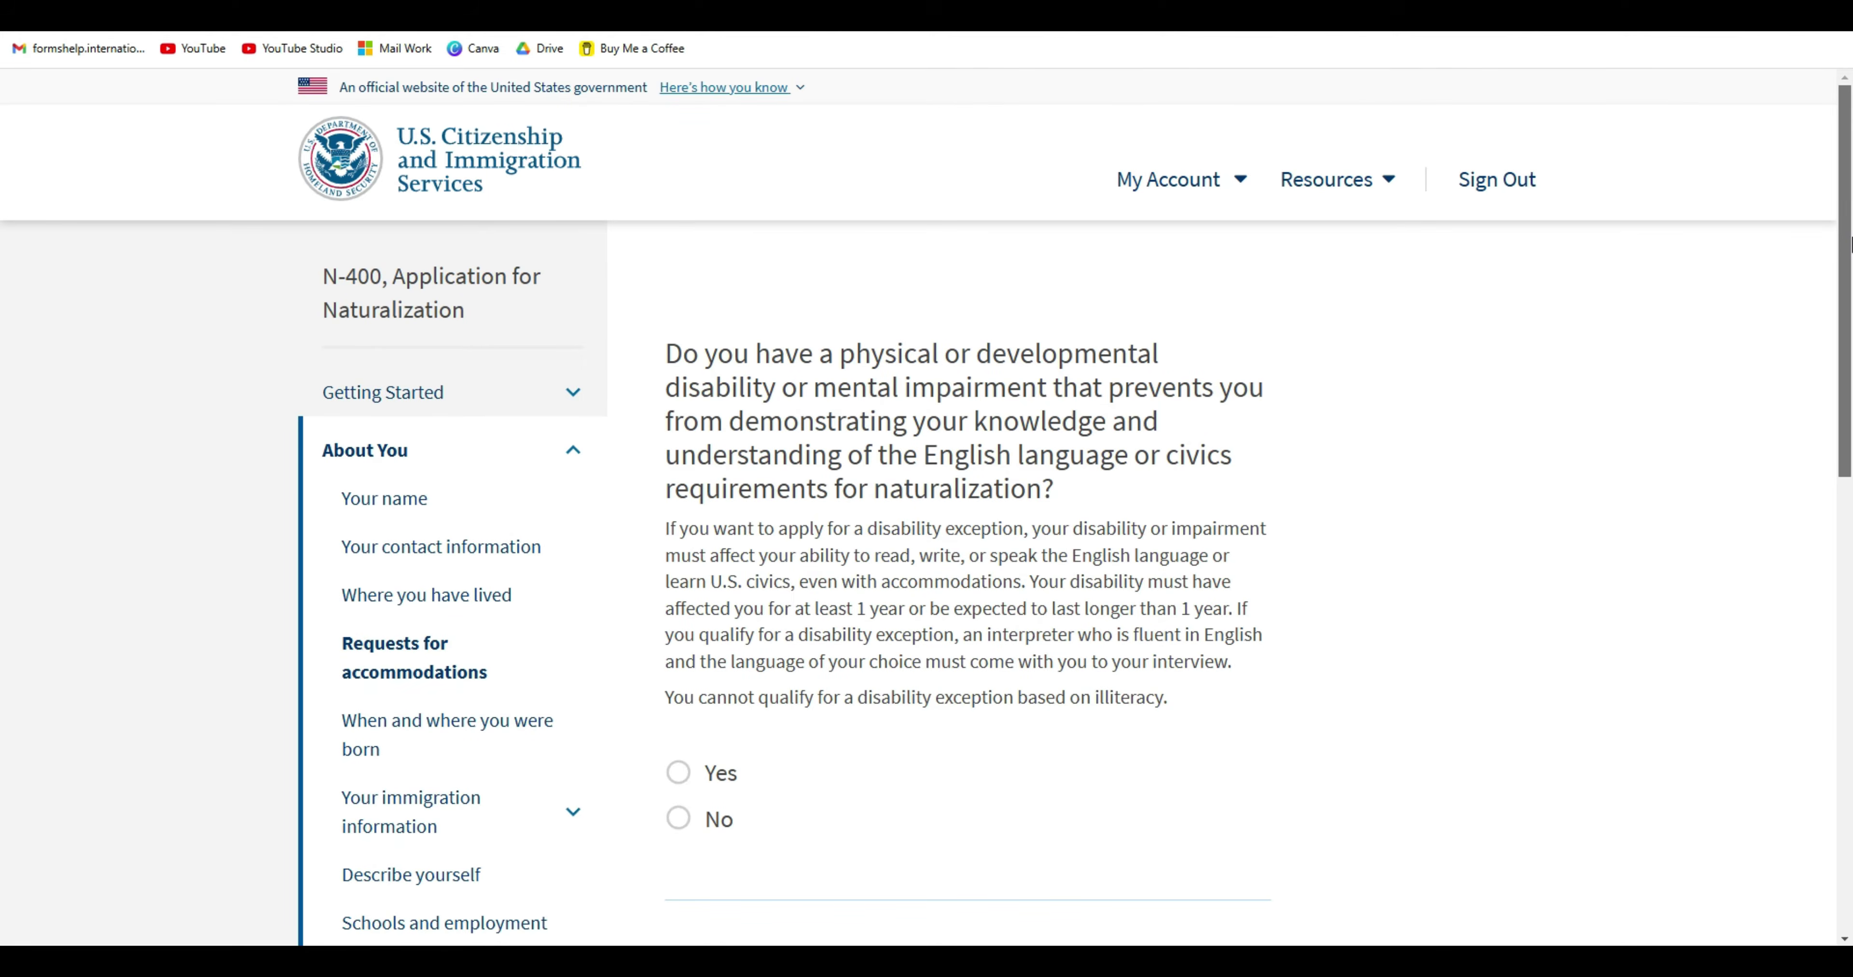
{"action": "left_click_drag", "start_coordinate": [1850, 237], "coordinate": [1851, 322]}
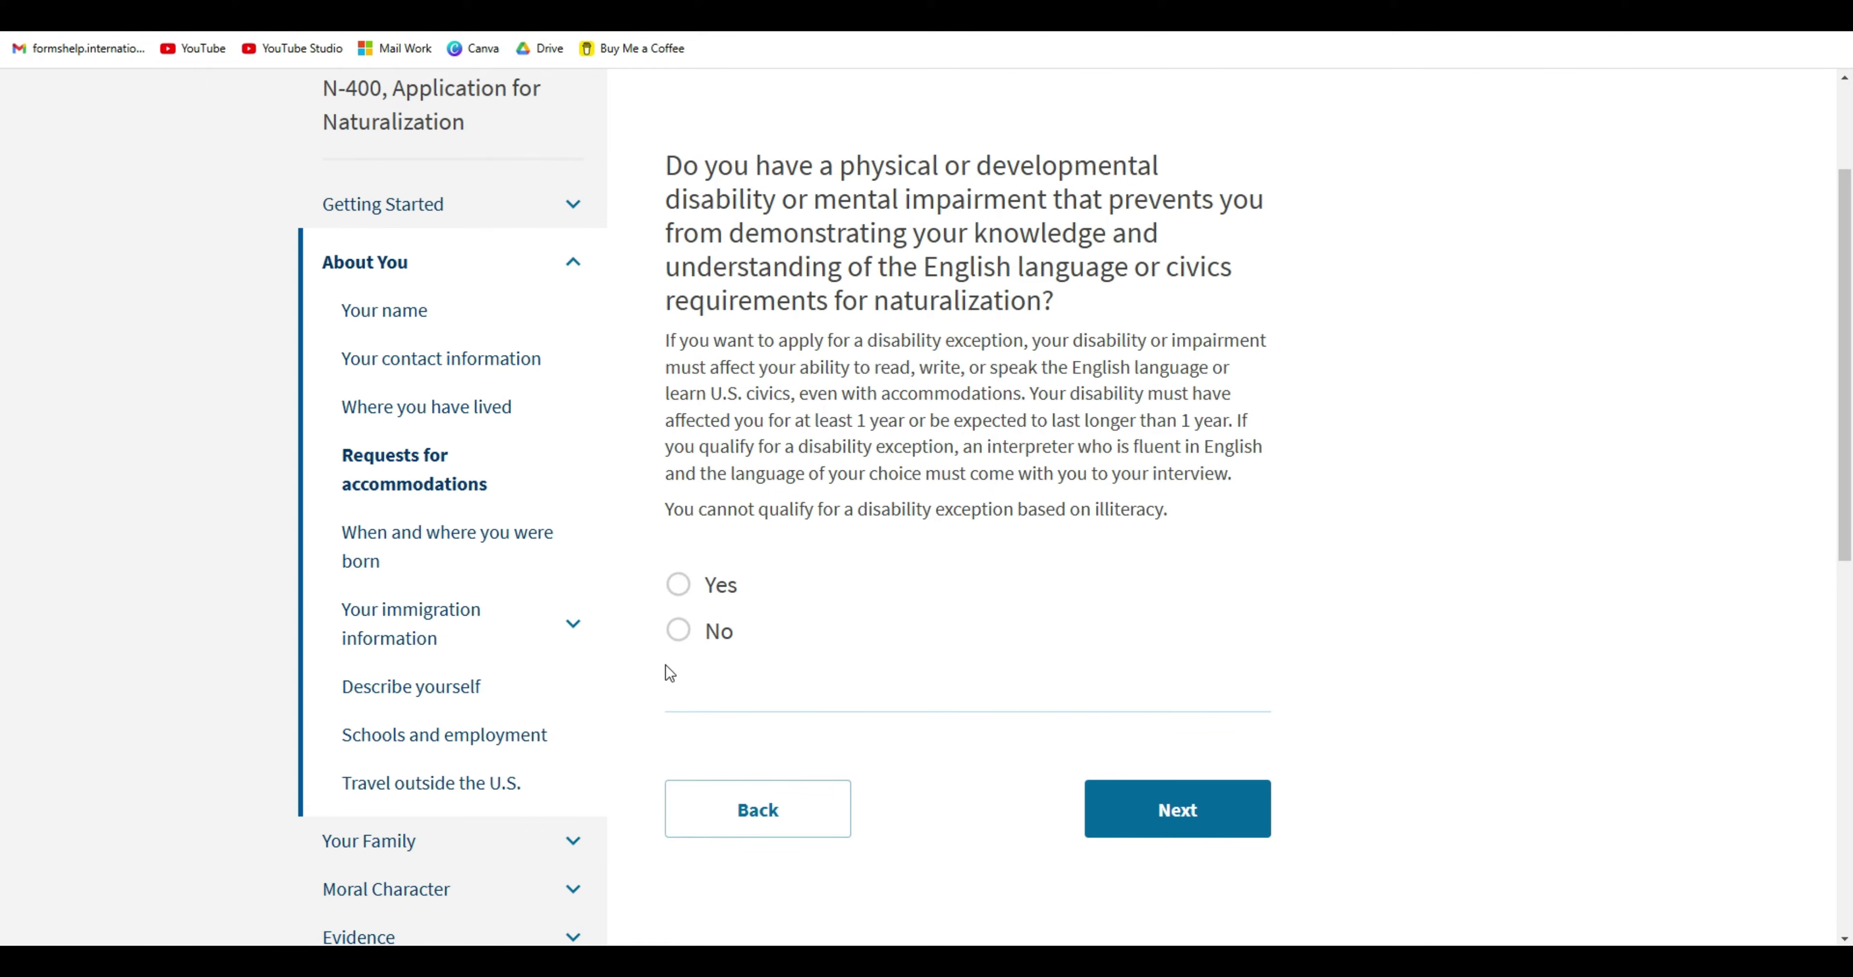
{"action": "left_click", "coordinate": [688, 630]}
Continue to the When and where you were born page, and enter the applicant's date of birth.
{"action": "left_click", "coordinate": [1199, 818]}
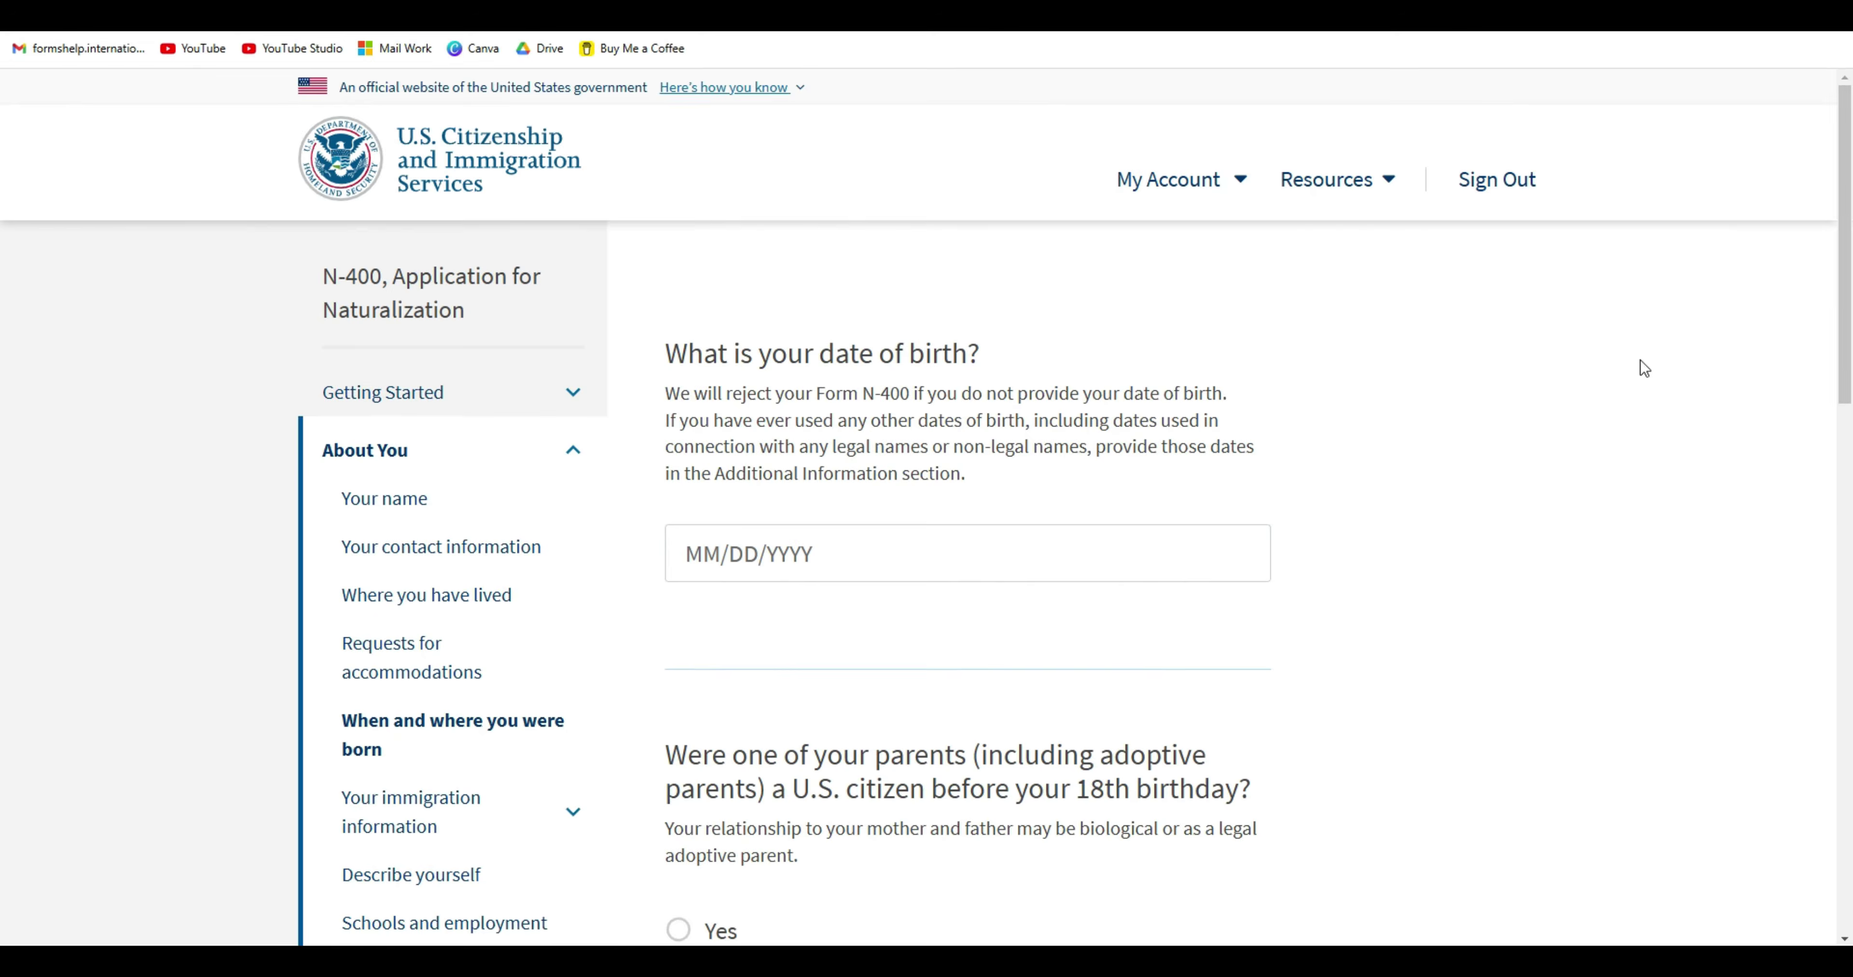
{"action": "left_click", "coordinate": [891, 568]}
{"action": "scroll", "coordinate": [1737, 563], "scroll_direction": "down", "scroll_amount": 8}
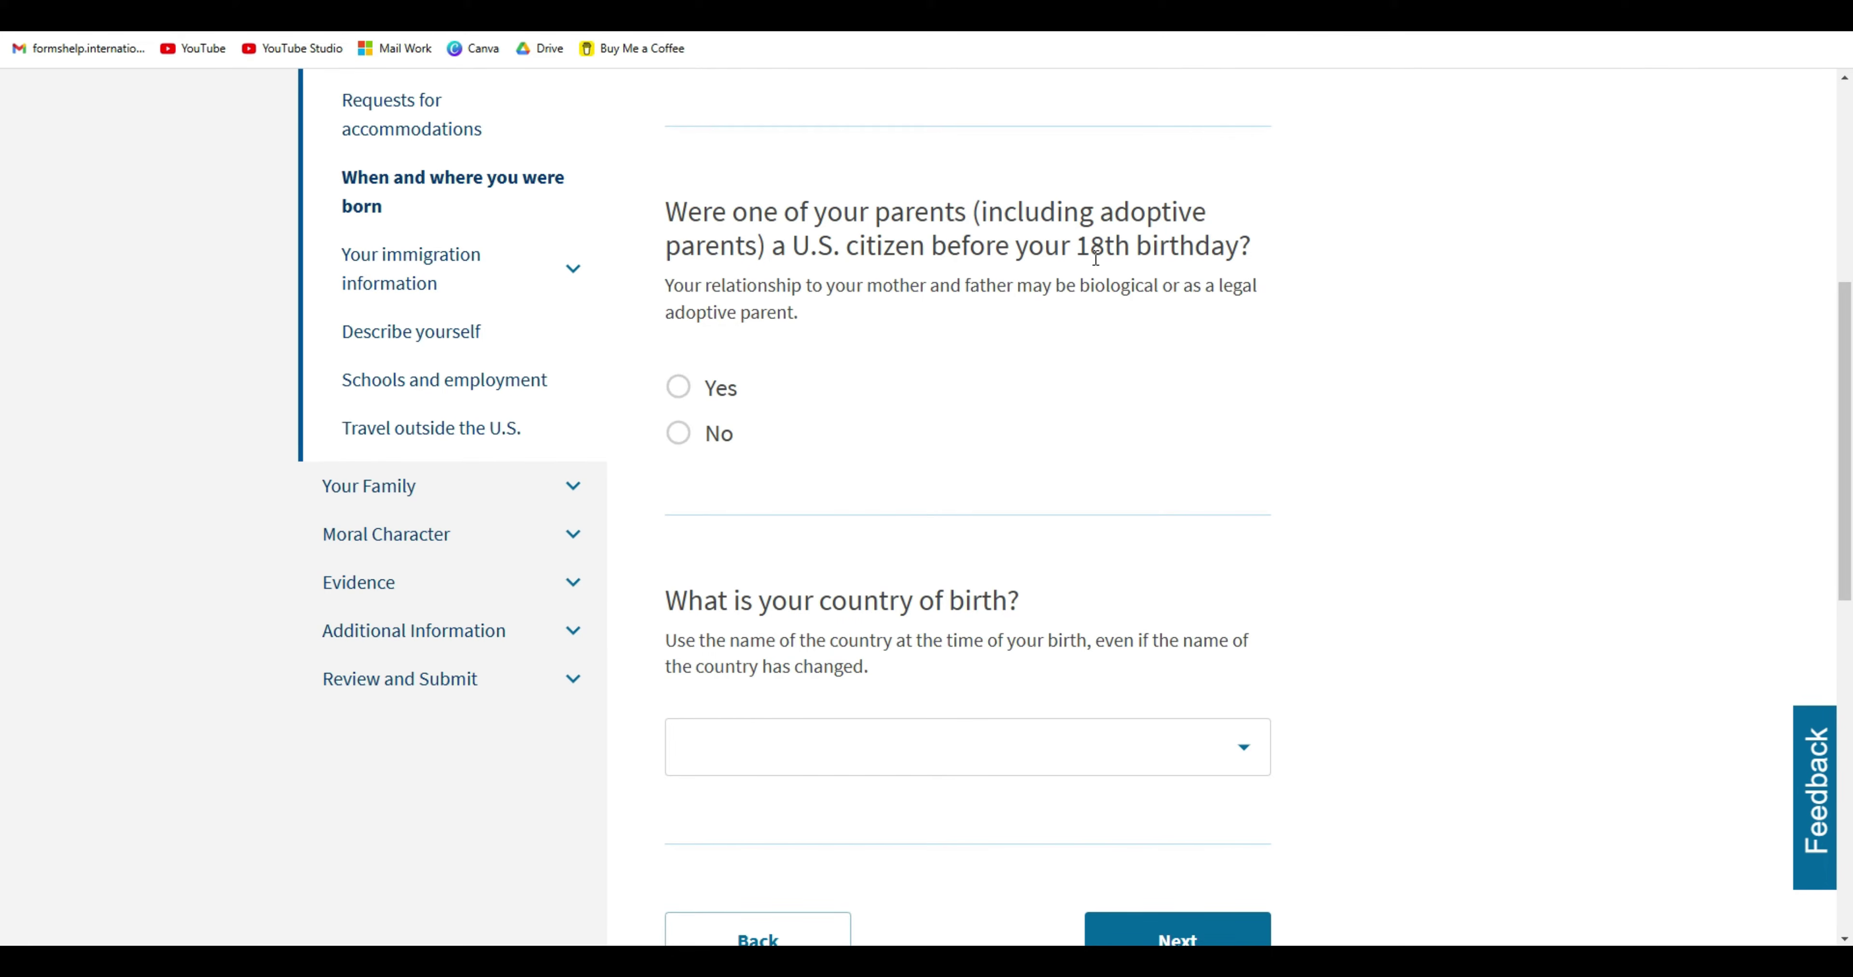
Try answering Yes to having a U.S. citizen parent before the 18th birthday, and read the notice for that answer.
{"action": "left_click", "coordinate": [677, 388]}
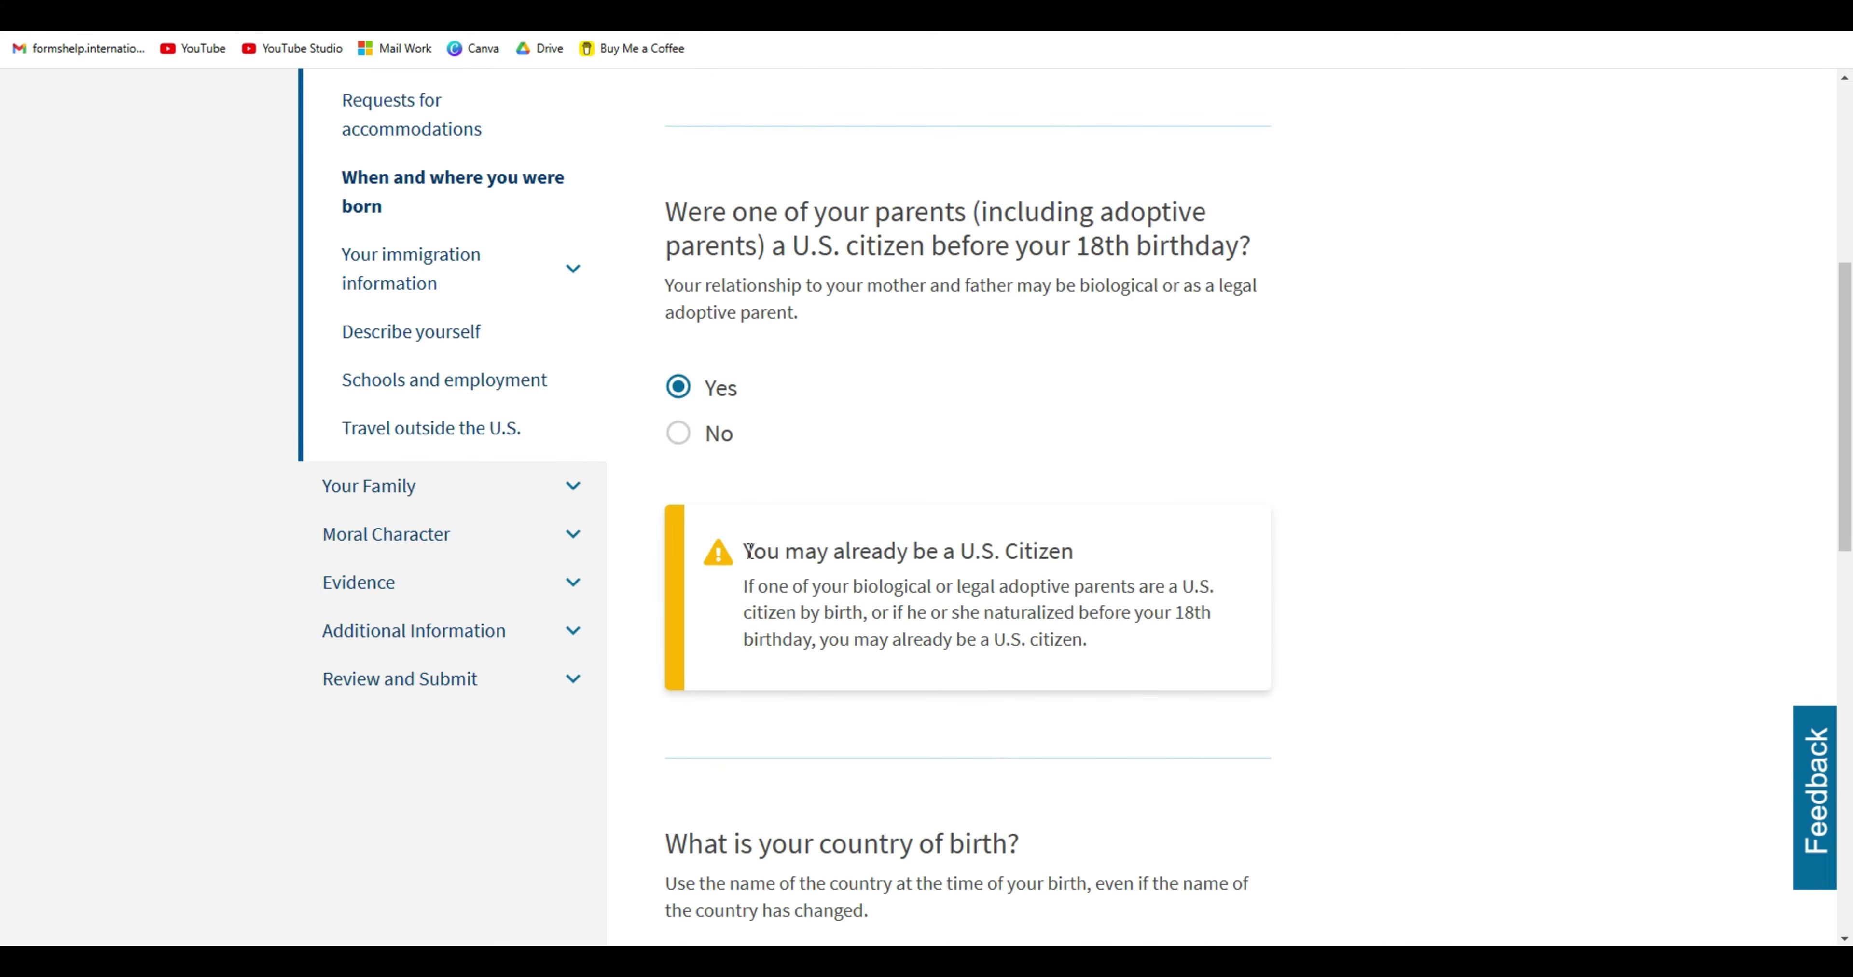
{"action": "left_click_drag", "start_coordinate": [743, 551], "coordinate": [1081, 553]}
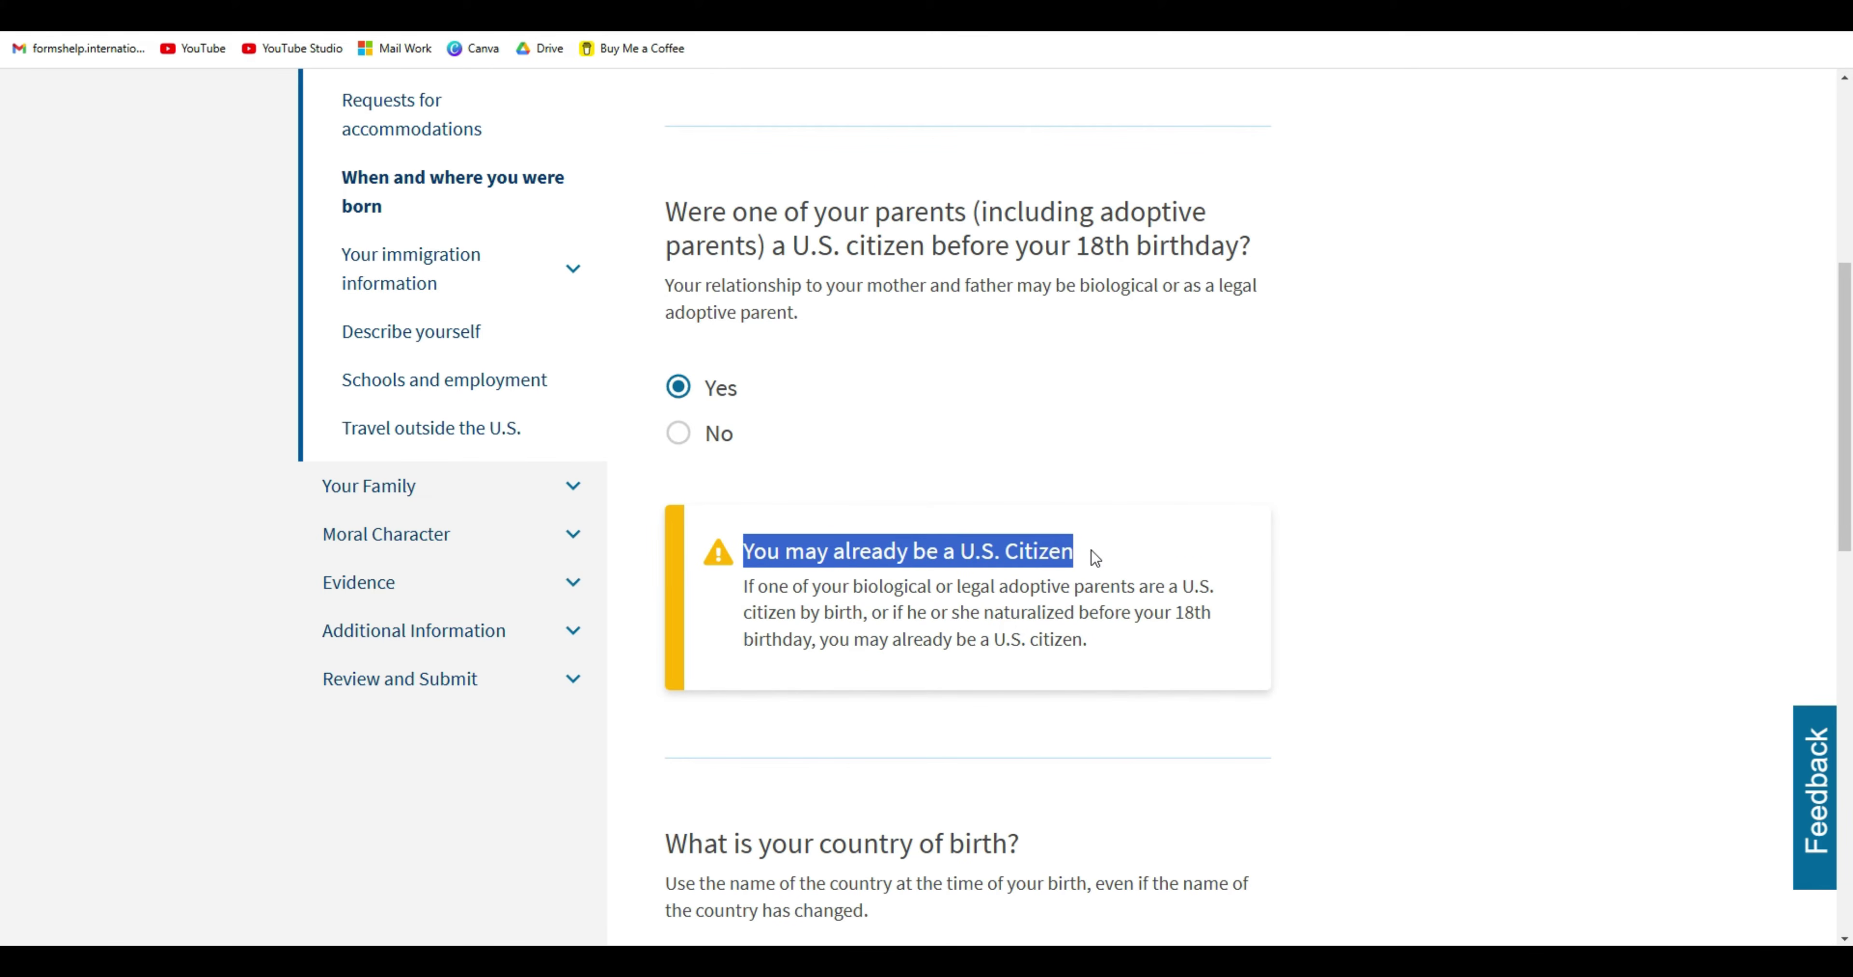
{"action": "left_click", "coordinate": [1091, 551]}
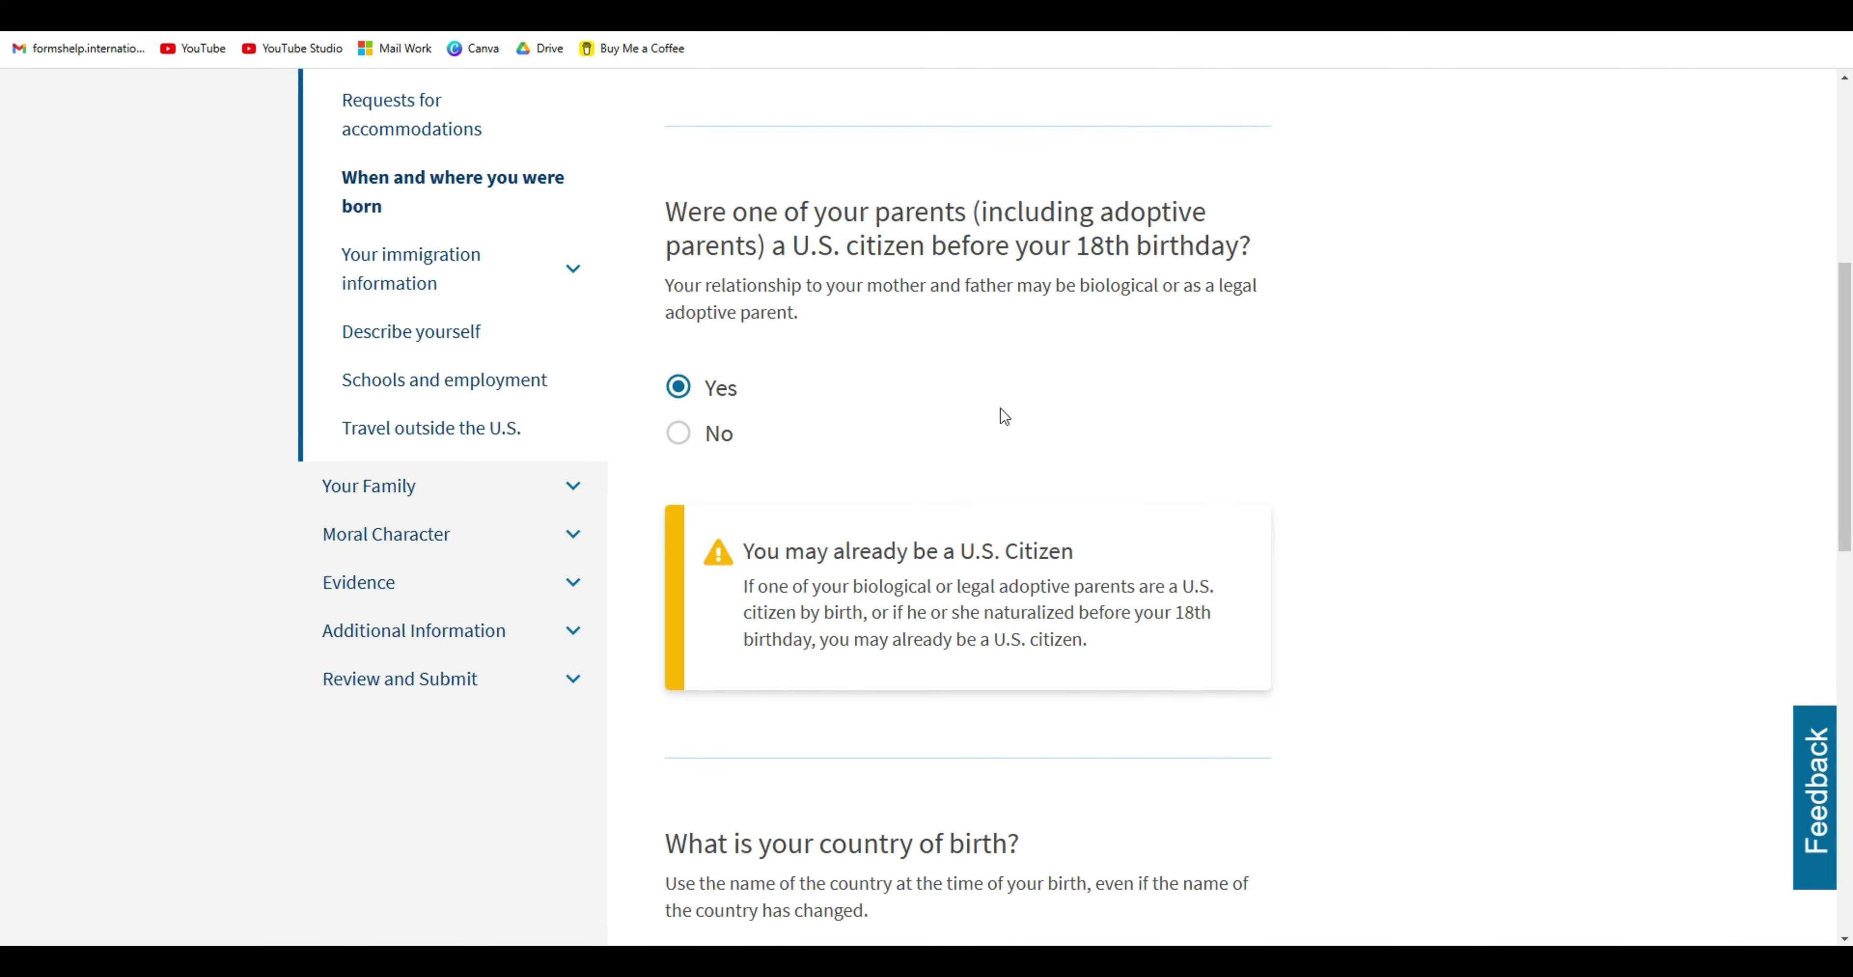
Answer No to the parent citizenship question, set the country of birth to Russia, and continue to the immigration information page.
{"action": "left_click", "coordinate": [678, 435]}
{"action": "left_click_drag", "start_coordinate": [1844, 437], "coordinate": [1844, 526]}
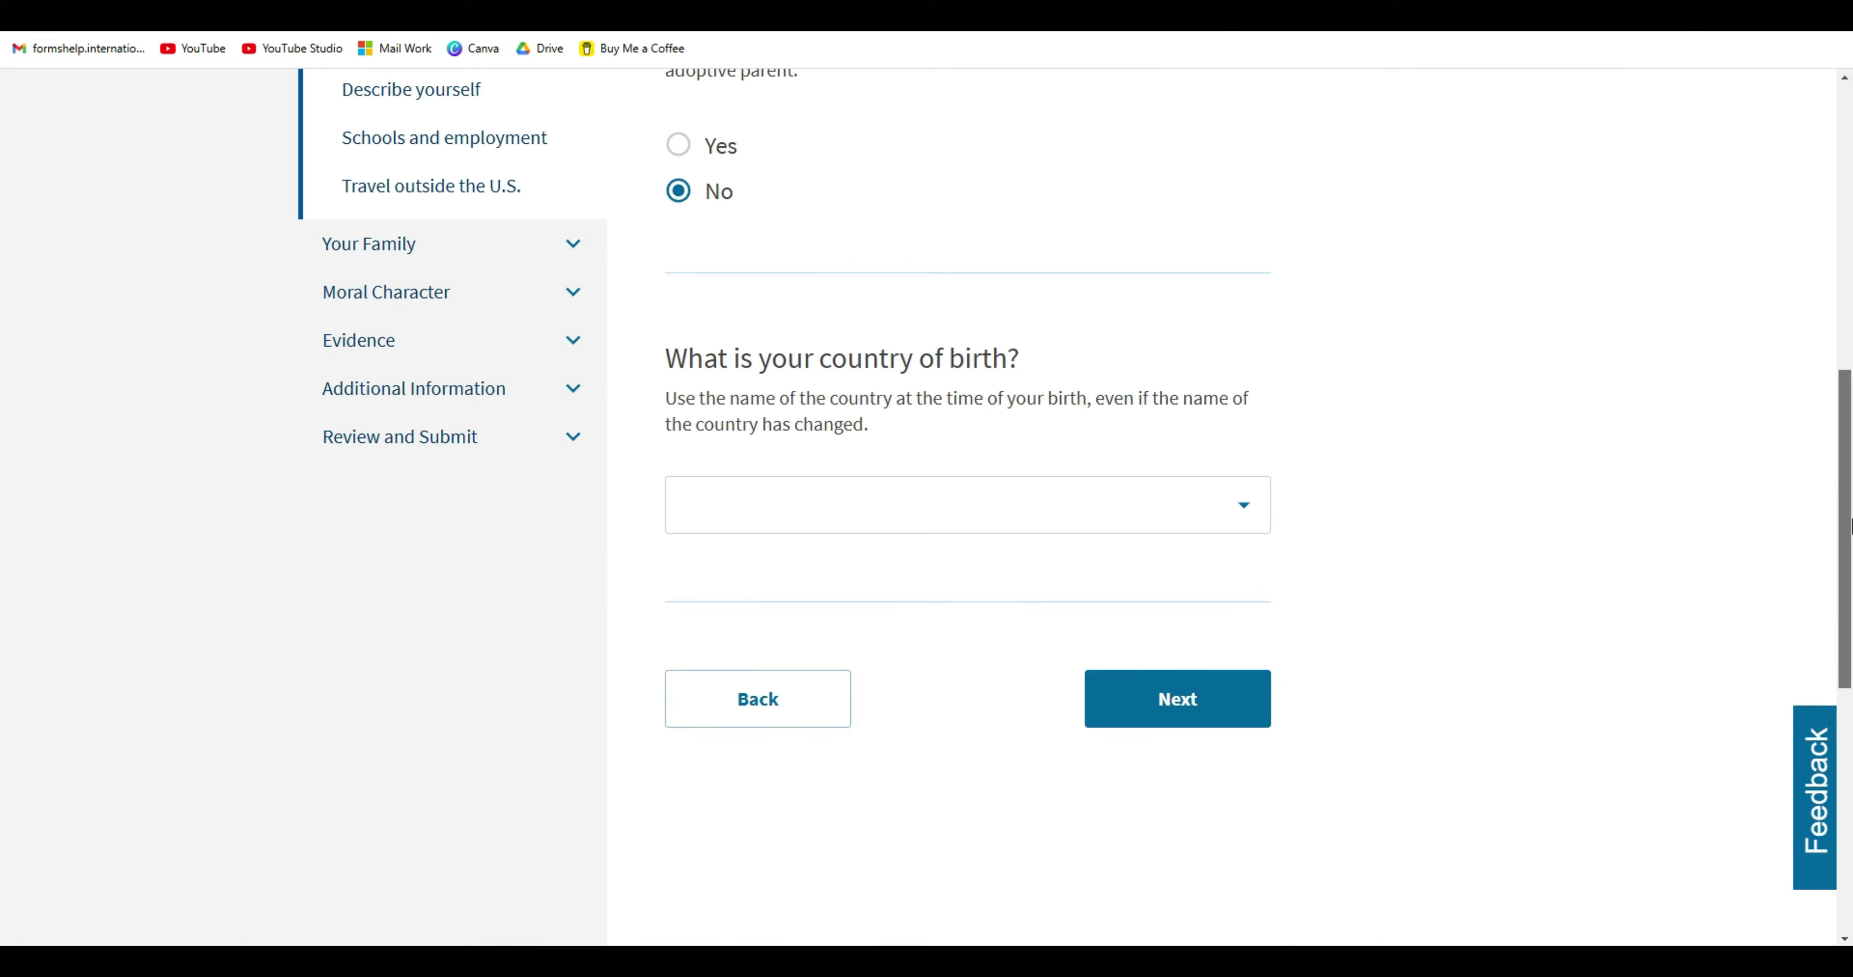
{"action": "left_click", "coordinate": [1047, 520]}
{"action": "type", "text": "Russia"}
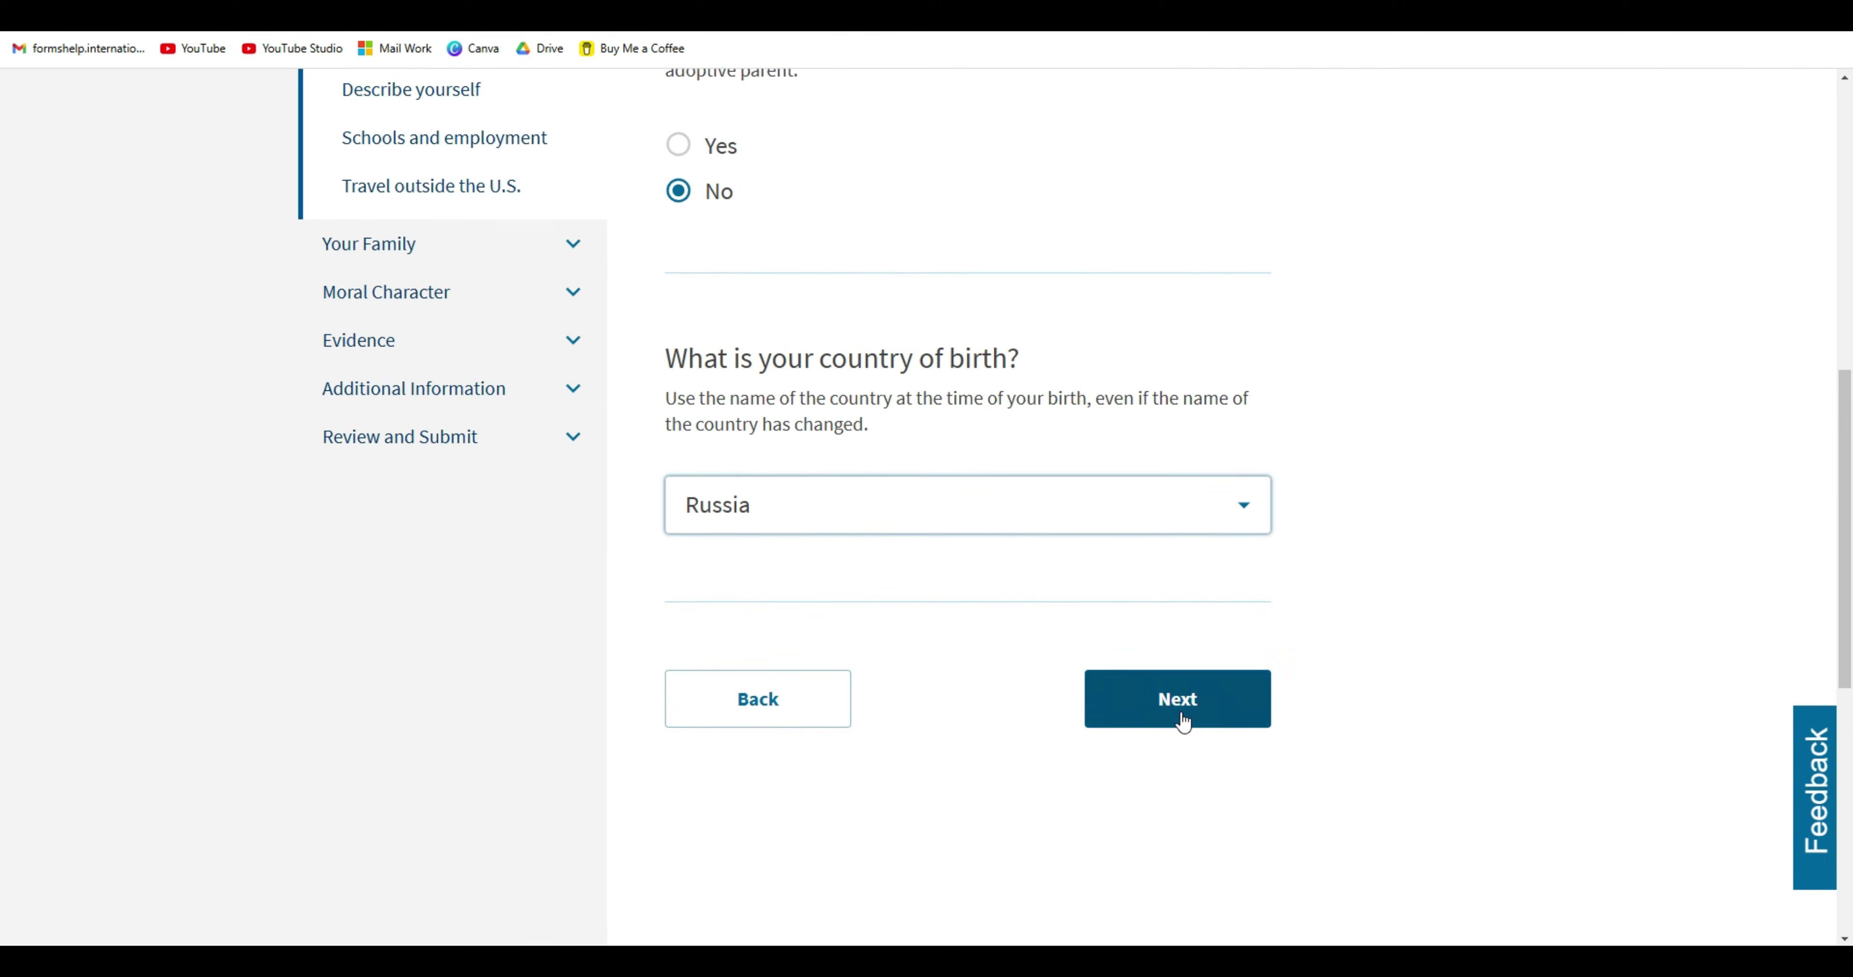
{"action": "left_click", "coordinate": [1178, 710]}
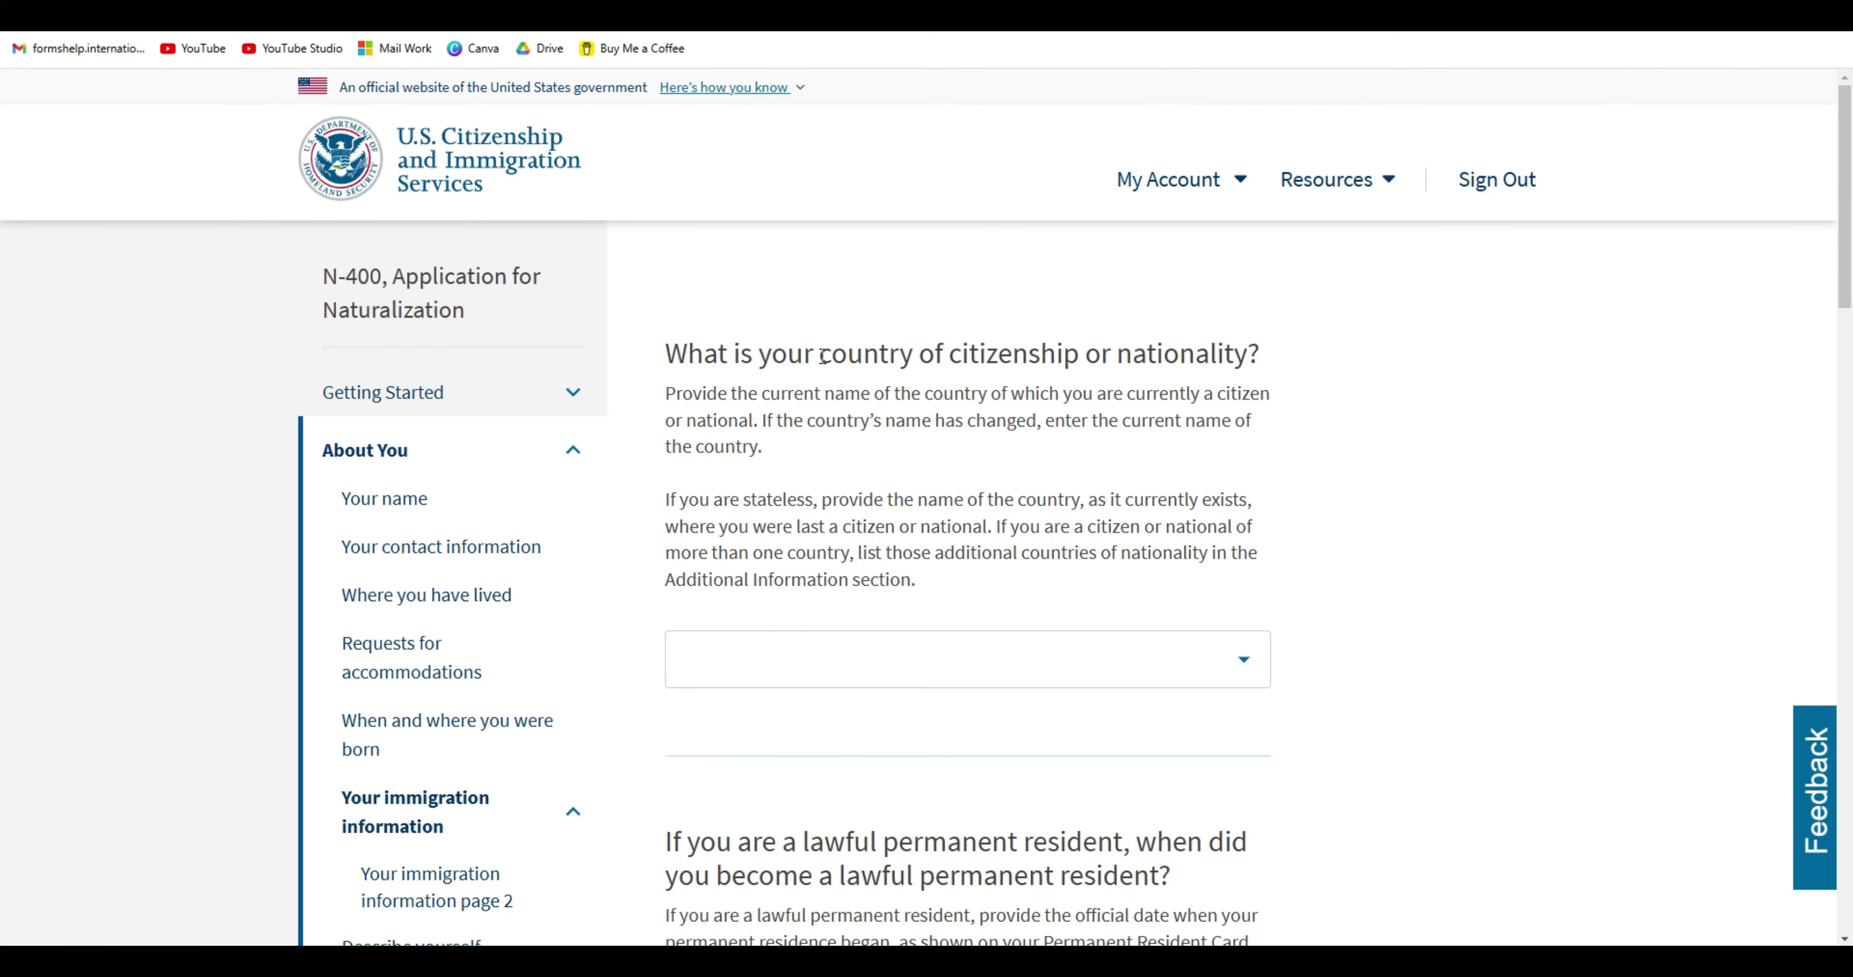
Set the country of citizenship or nationality to Russia, and review the instructions for stateless applicants and multiple nationalities.
{"action": "left_click_drag", "start_coordinate": [820, 354], "coordinate": [1246, 368]}
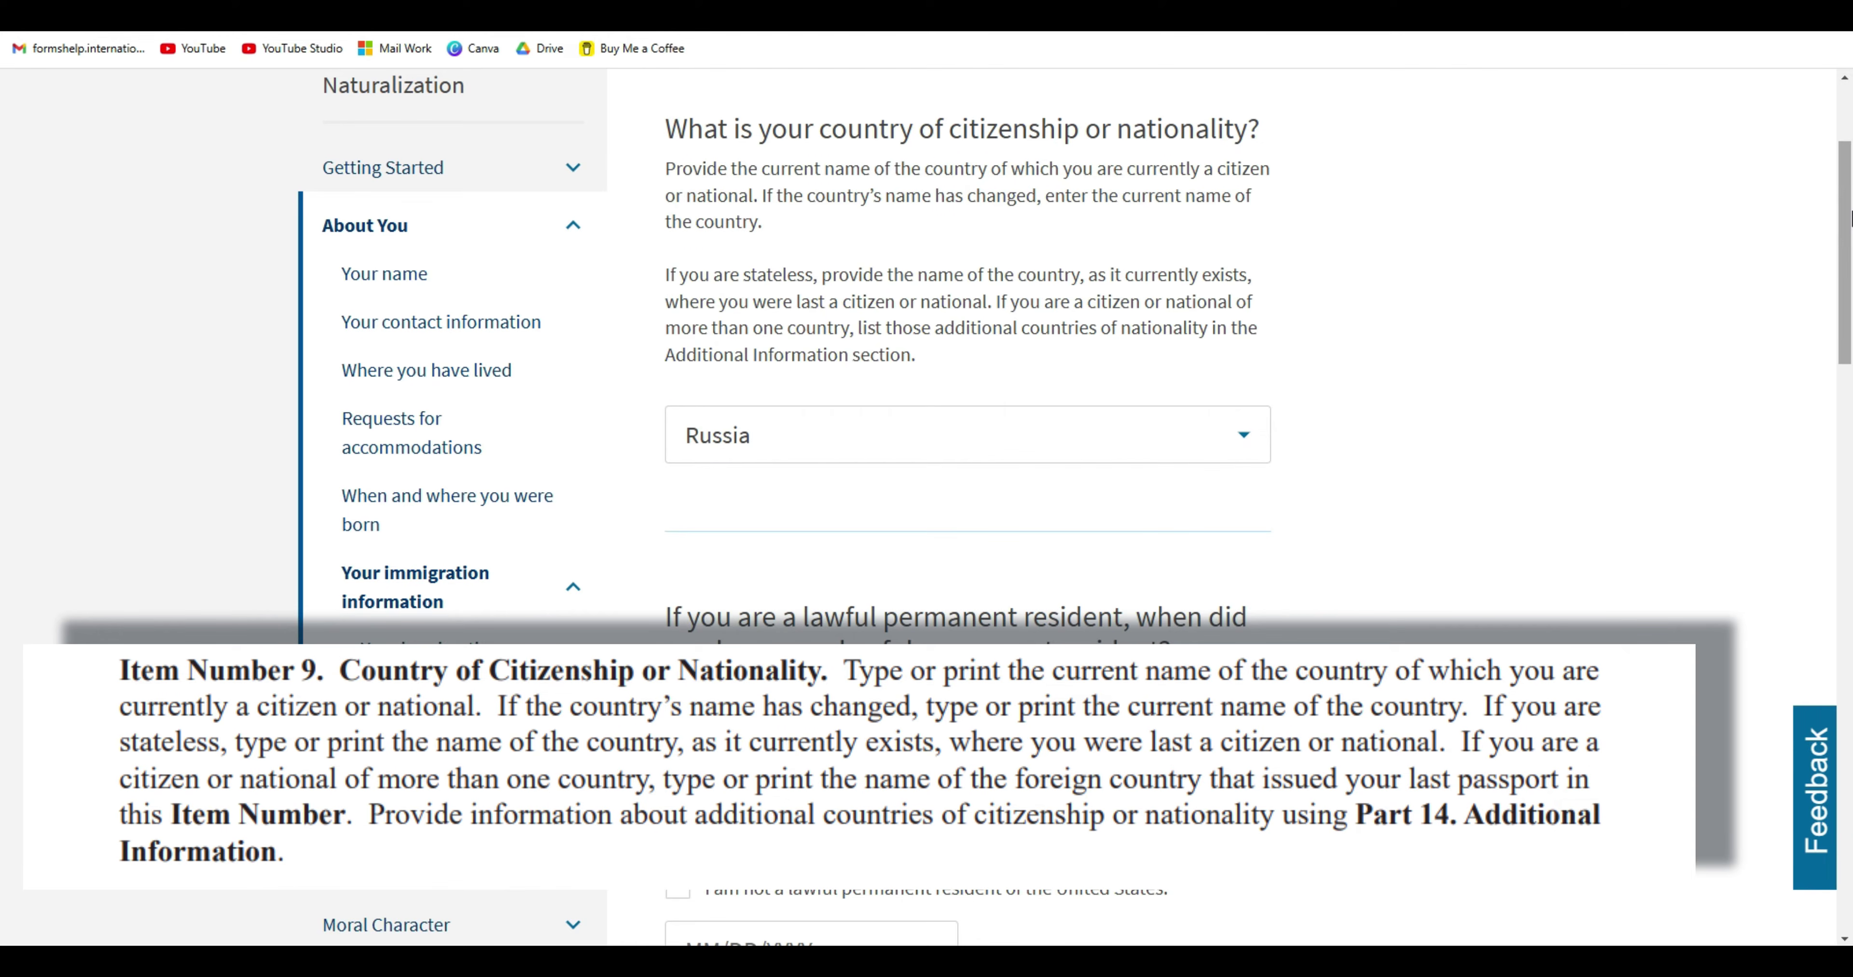
{"action": "left_click_drag", "start_coordinate": [820, 129], "coordinate": [1249, 123]}
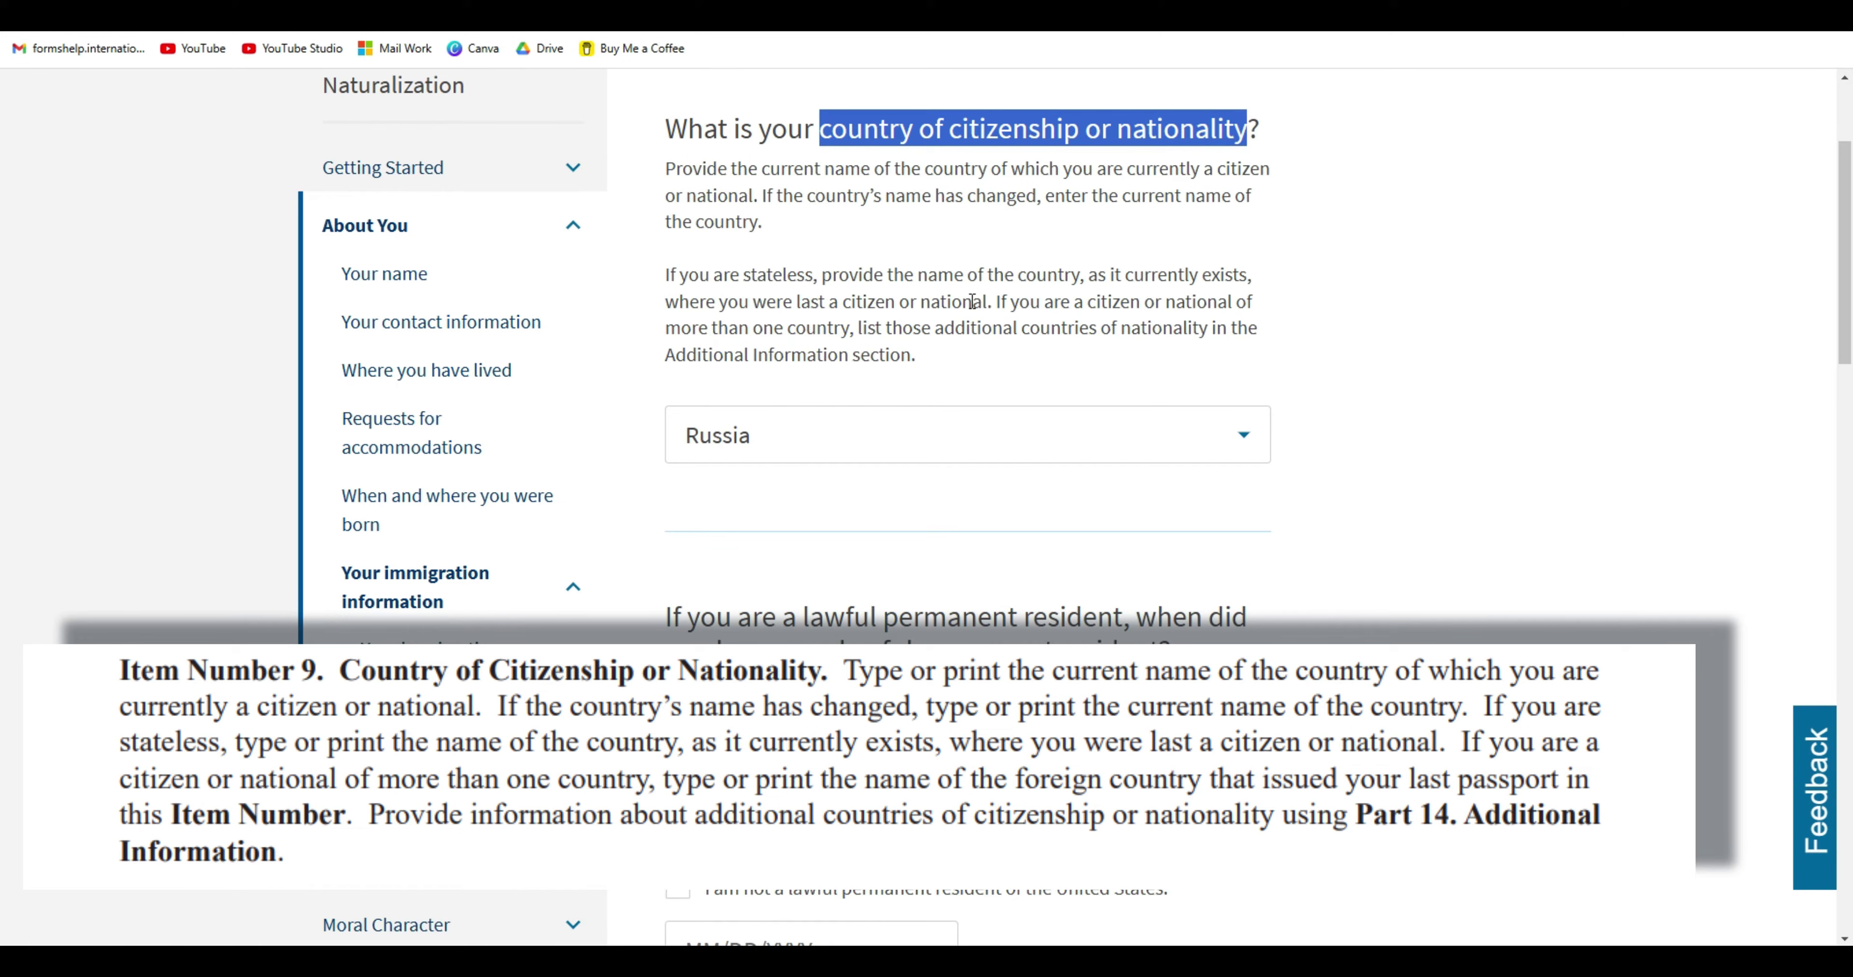
{"action": "left_click", "coordinate": [960, 364]}
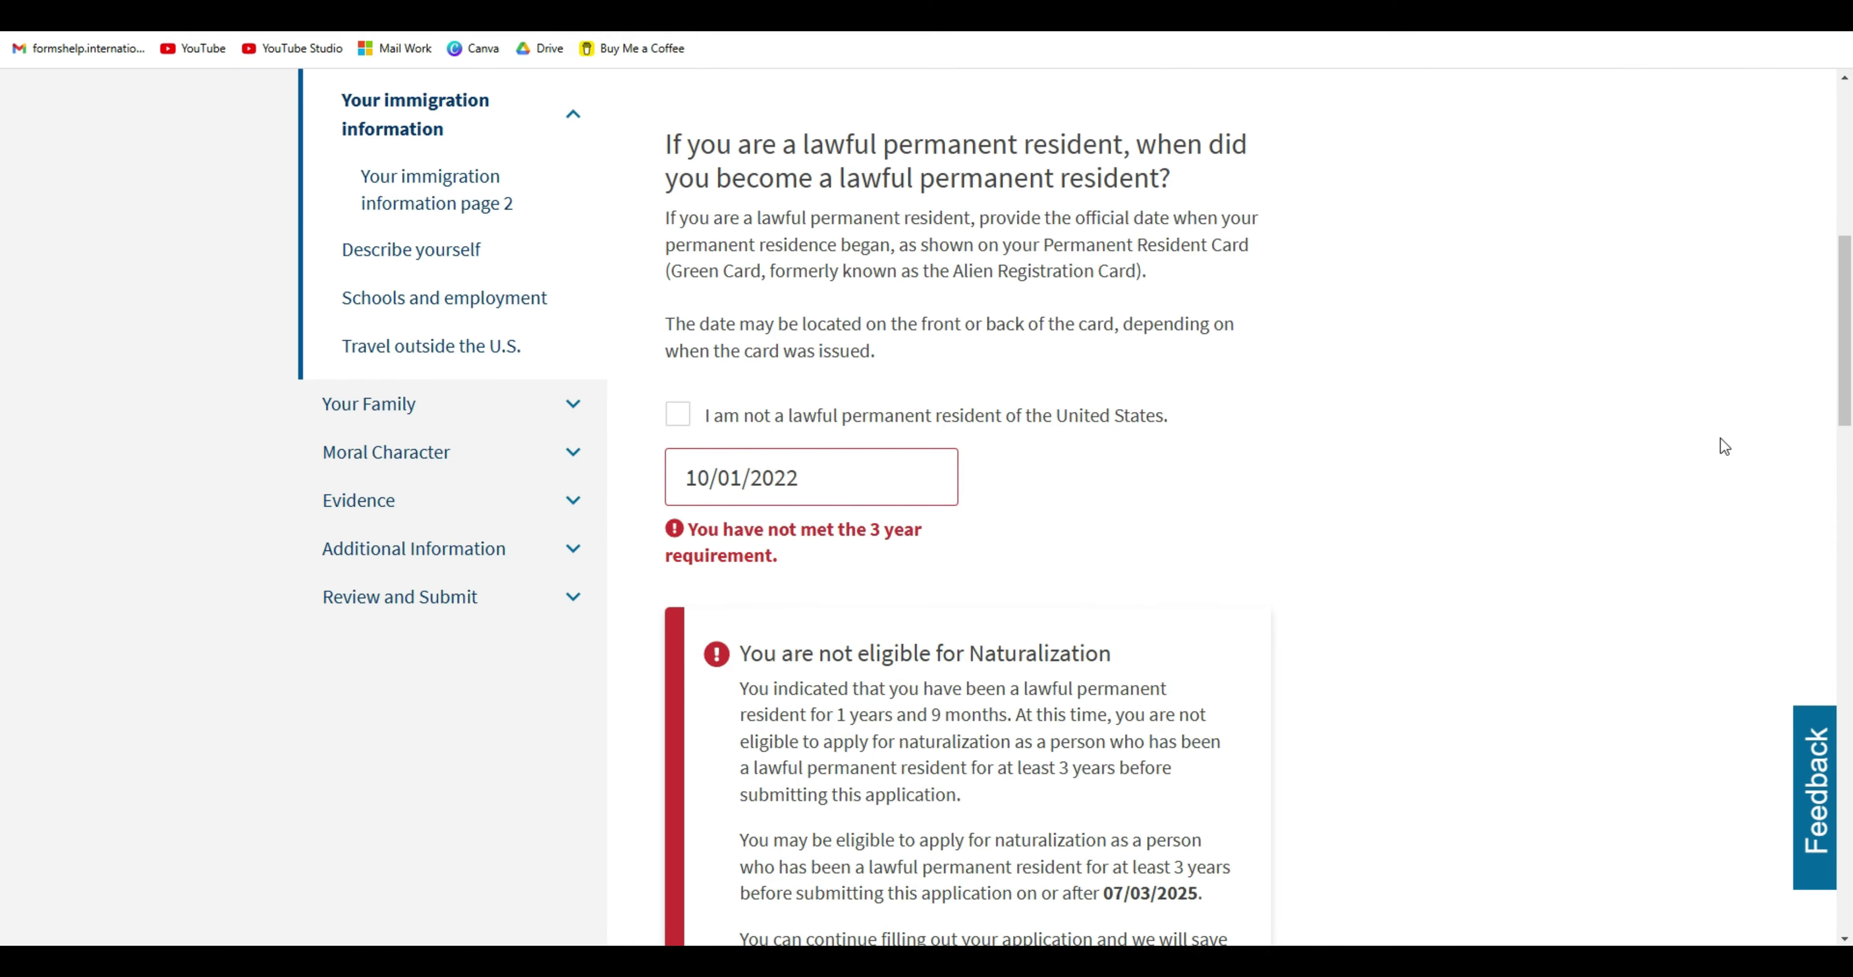
Examine the 3-year requirement warning and the earliest eligible filing date for a permanent residence date of 10/01/2022.
{"action": "left_click_drag", "start_coordinate": [1845, 381], "coordinate": [1845, 437]}
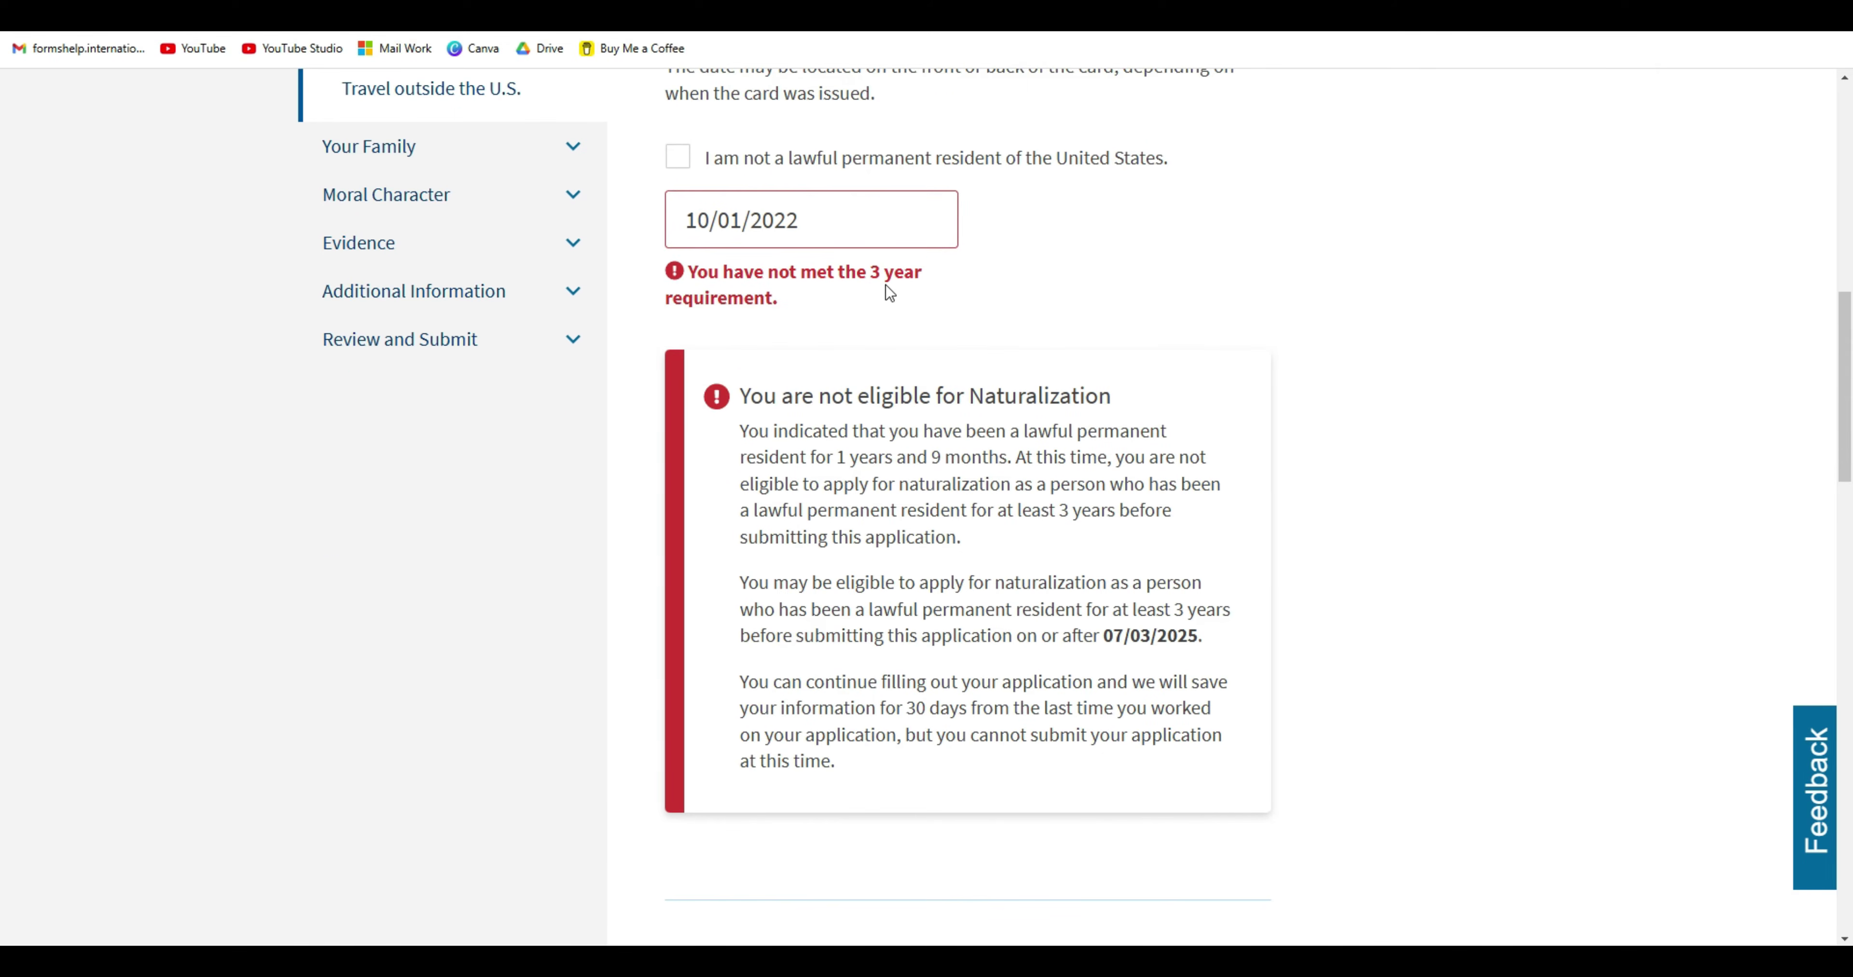
{"action": "left_click_drag", "start_coordinate": [873, 277], "coordinate": [879, 316]}
{"action": "left_click", "coordinate": [900, 304]}
{"action": "left_click_drag", "start_coordinate": [738, 395], "coordinate": [1170, 392]}
{"action": "left_click", "coordinate": [1173, 394]}
{"action": "left_click_drag", "start_coordinate": [1107, 639], "coordinate": [1242, 640]}
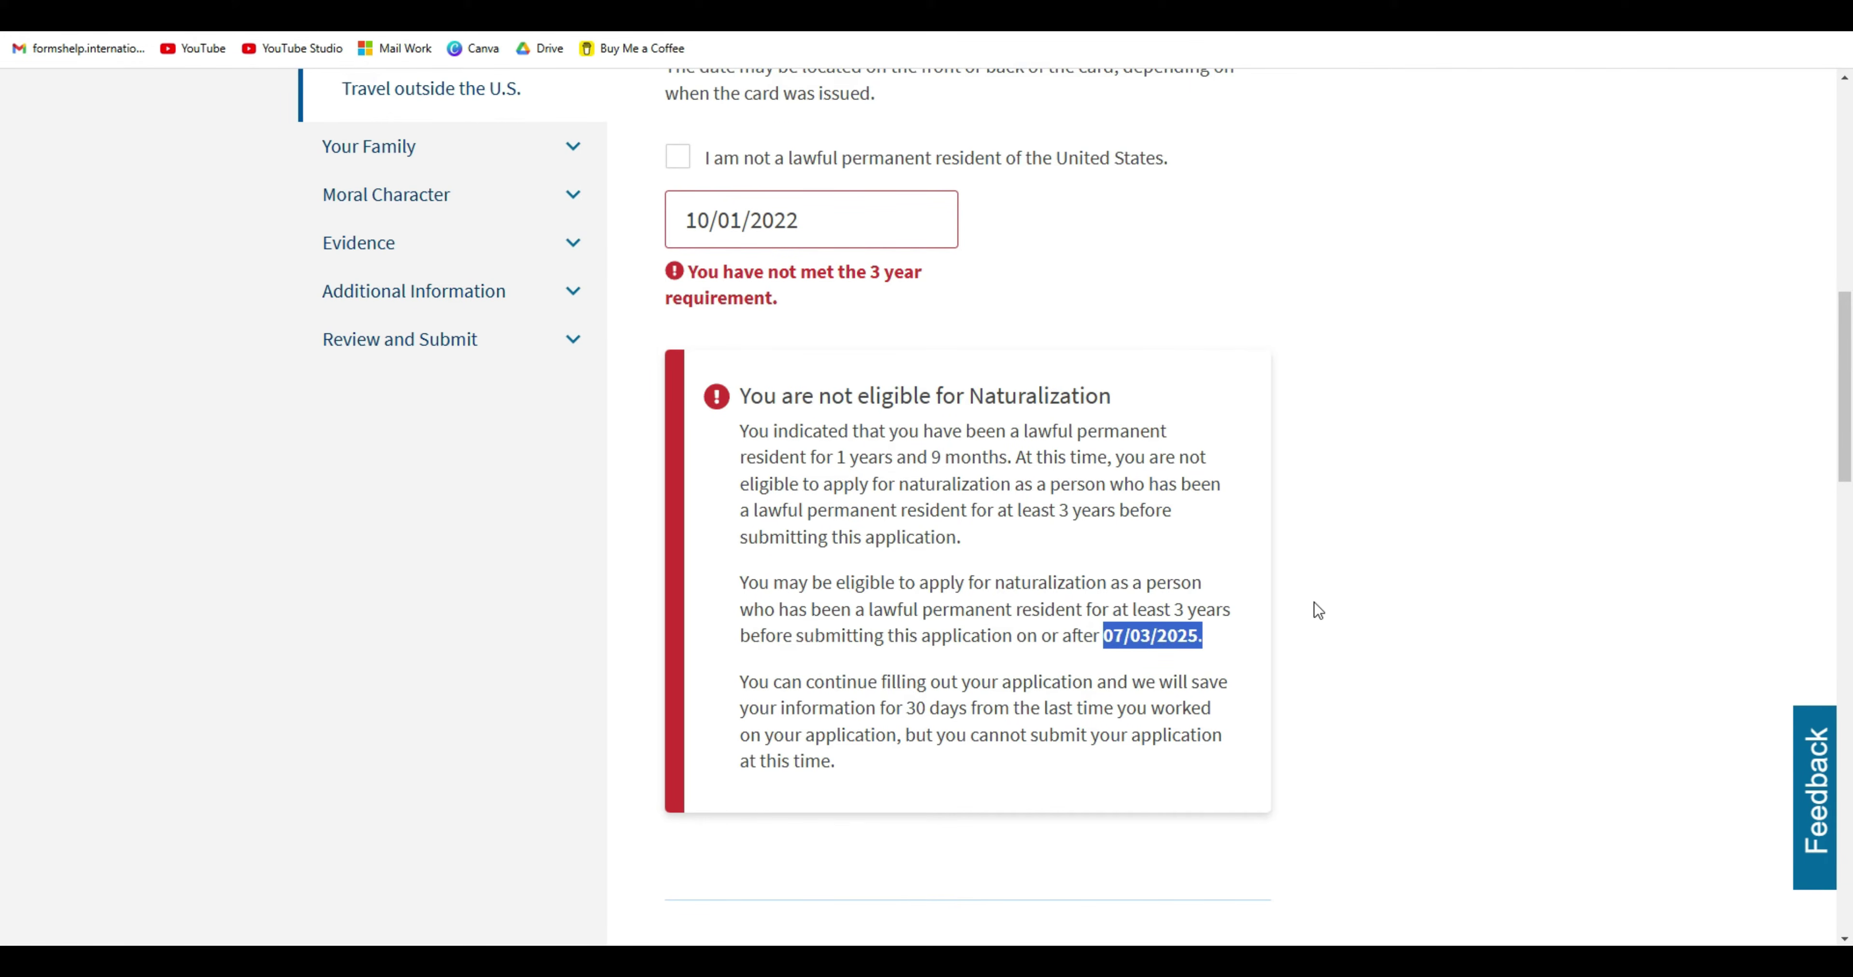
{"action": "left_click", "coordinate": [1242, 617]}
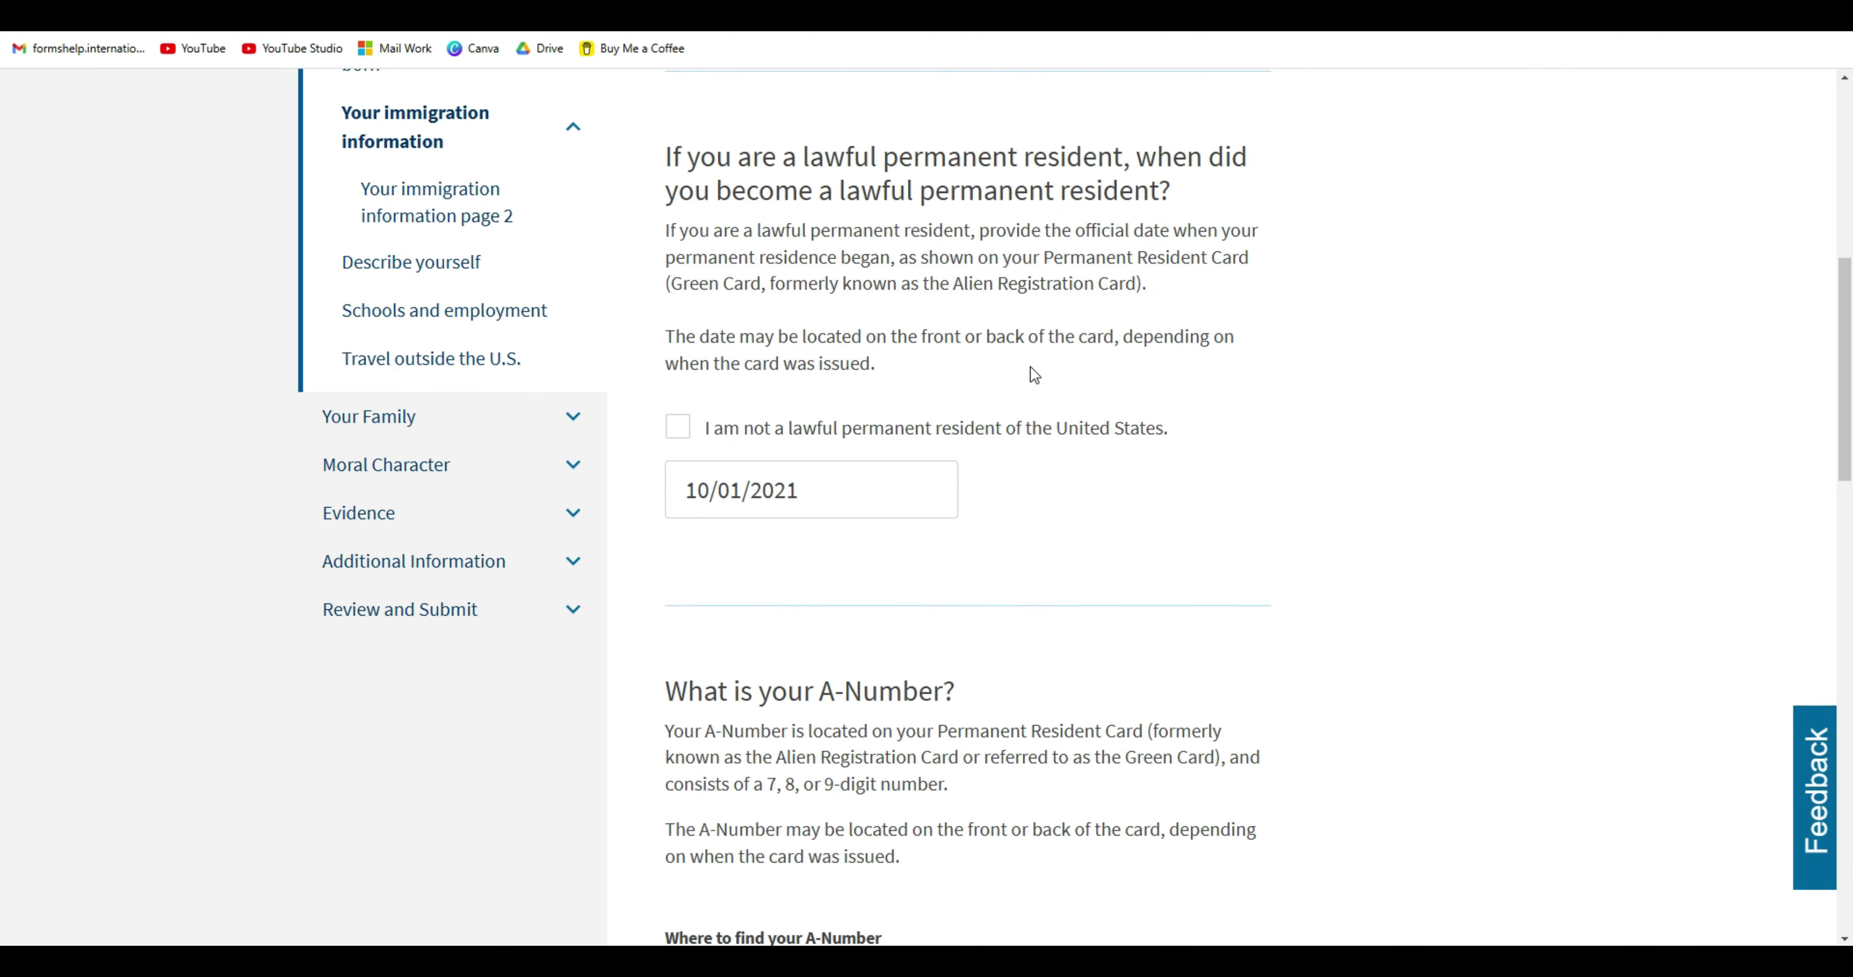
Set the lawful permanent residence date to 10/01/2021, enter the applicant's A-Number, and continue to immigration information page 2.
{"action": "left_click_drag", "start_coordinate": [1850, 352], "coordinate": [1850, 560]}
{"action": "scroll", "coordinate": [1428, 599], "scroll_direction": "down", "scroll_amount": 3}
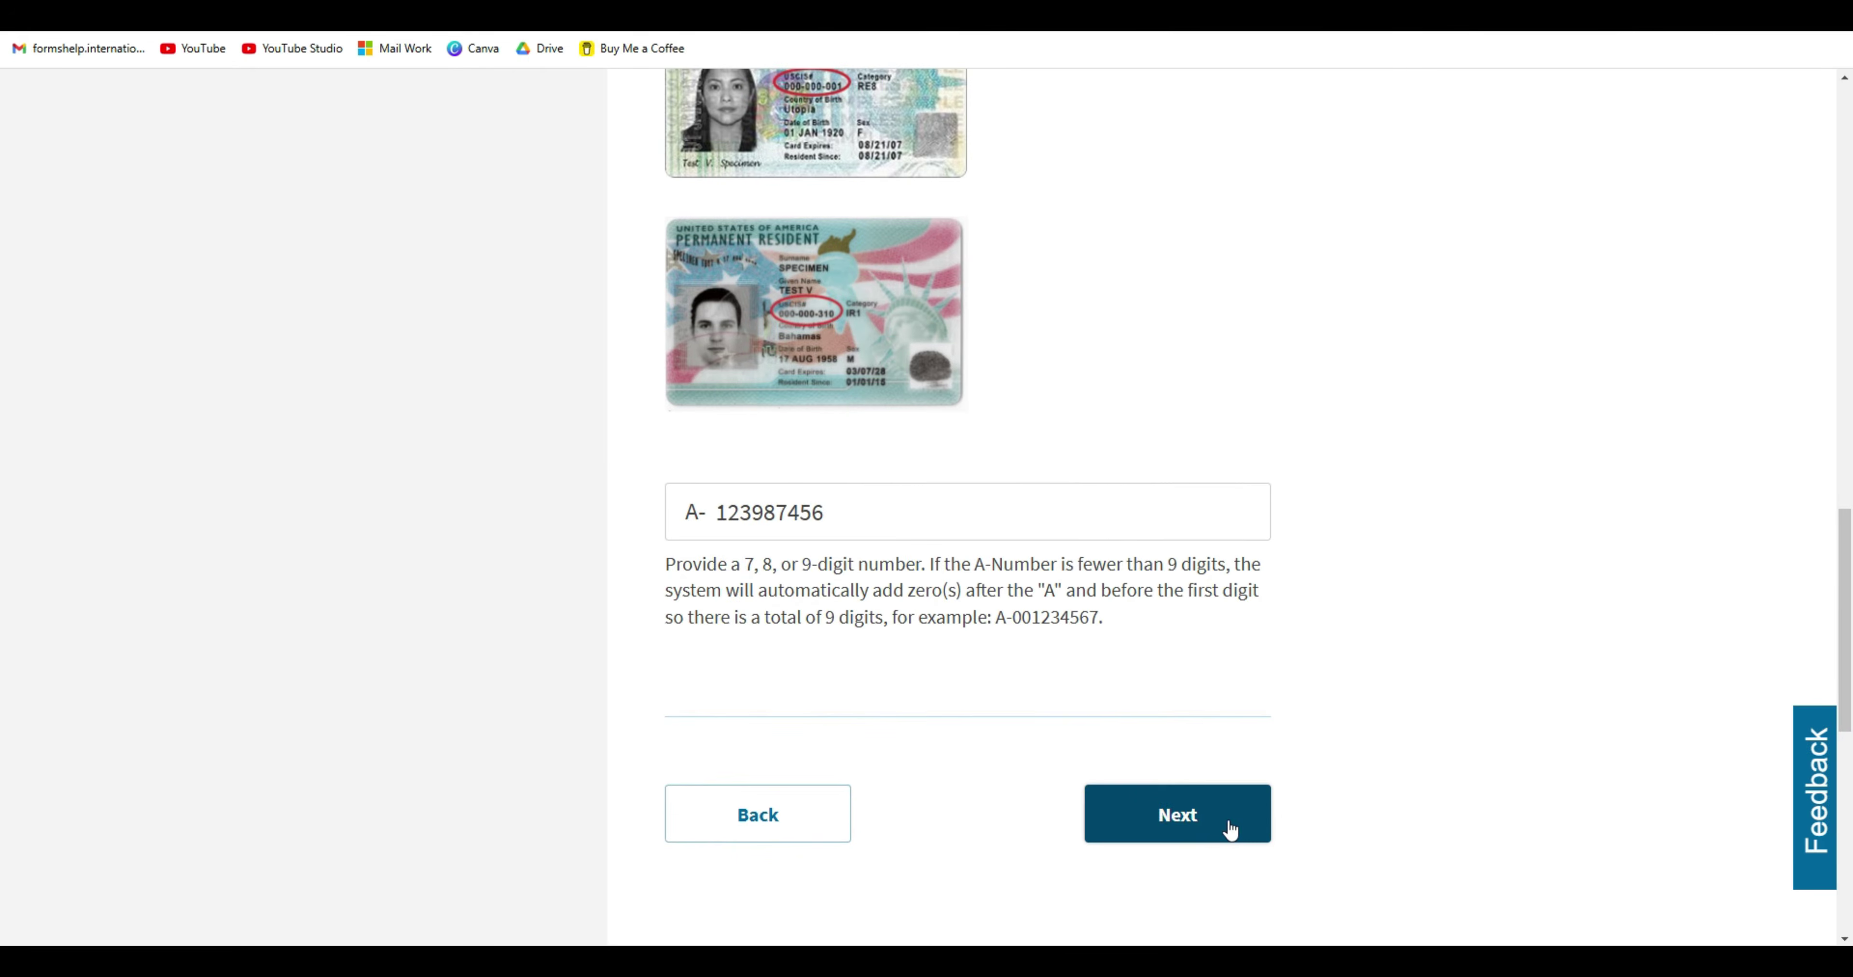
{"action": "left_click", "coordinate": [1228, 831]}
Answer Yes to the SSA issuing a Social Security card and updating the immigration status, and review the question's wording.
{"action": "scroll", "coordinate": [1850, 281], "scroll_direction": "down", "scroll_amount": 3}
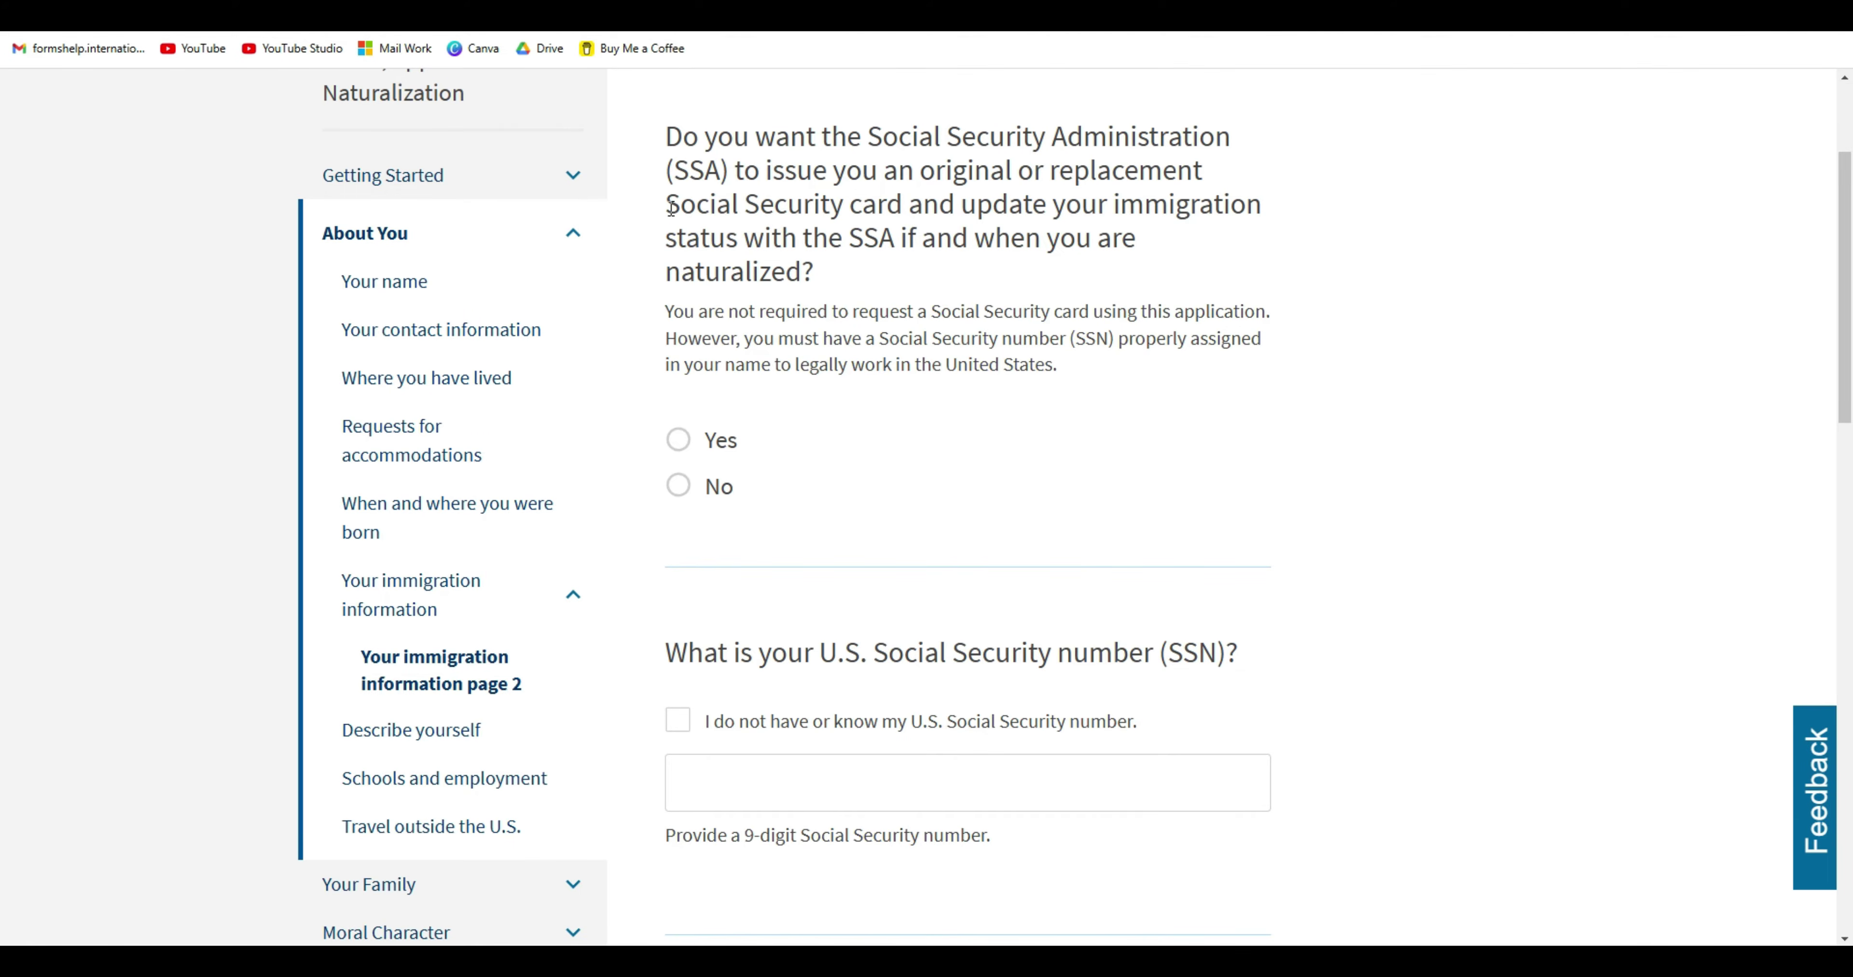
{"action": "left_click_drag", "start_coordinate": [667, 208], "coordinate": [891, 277]}
{"action": "left_click", "coordinate": [911, 277]}
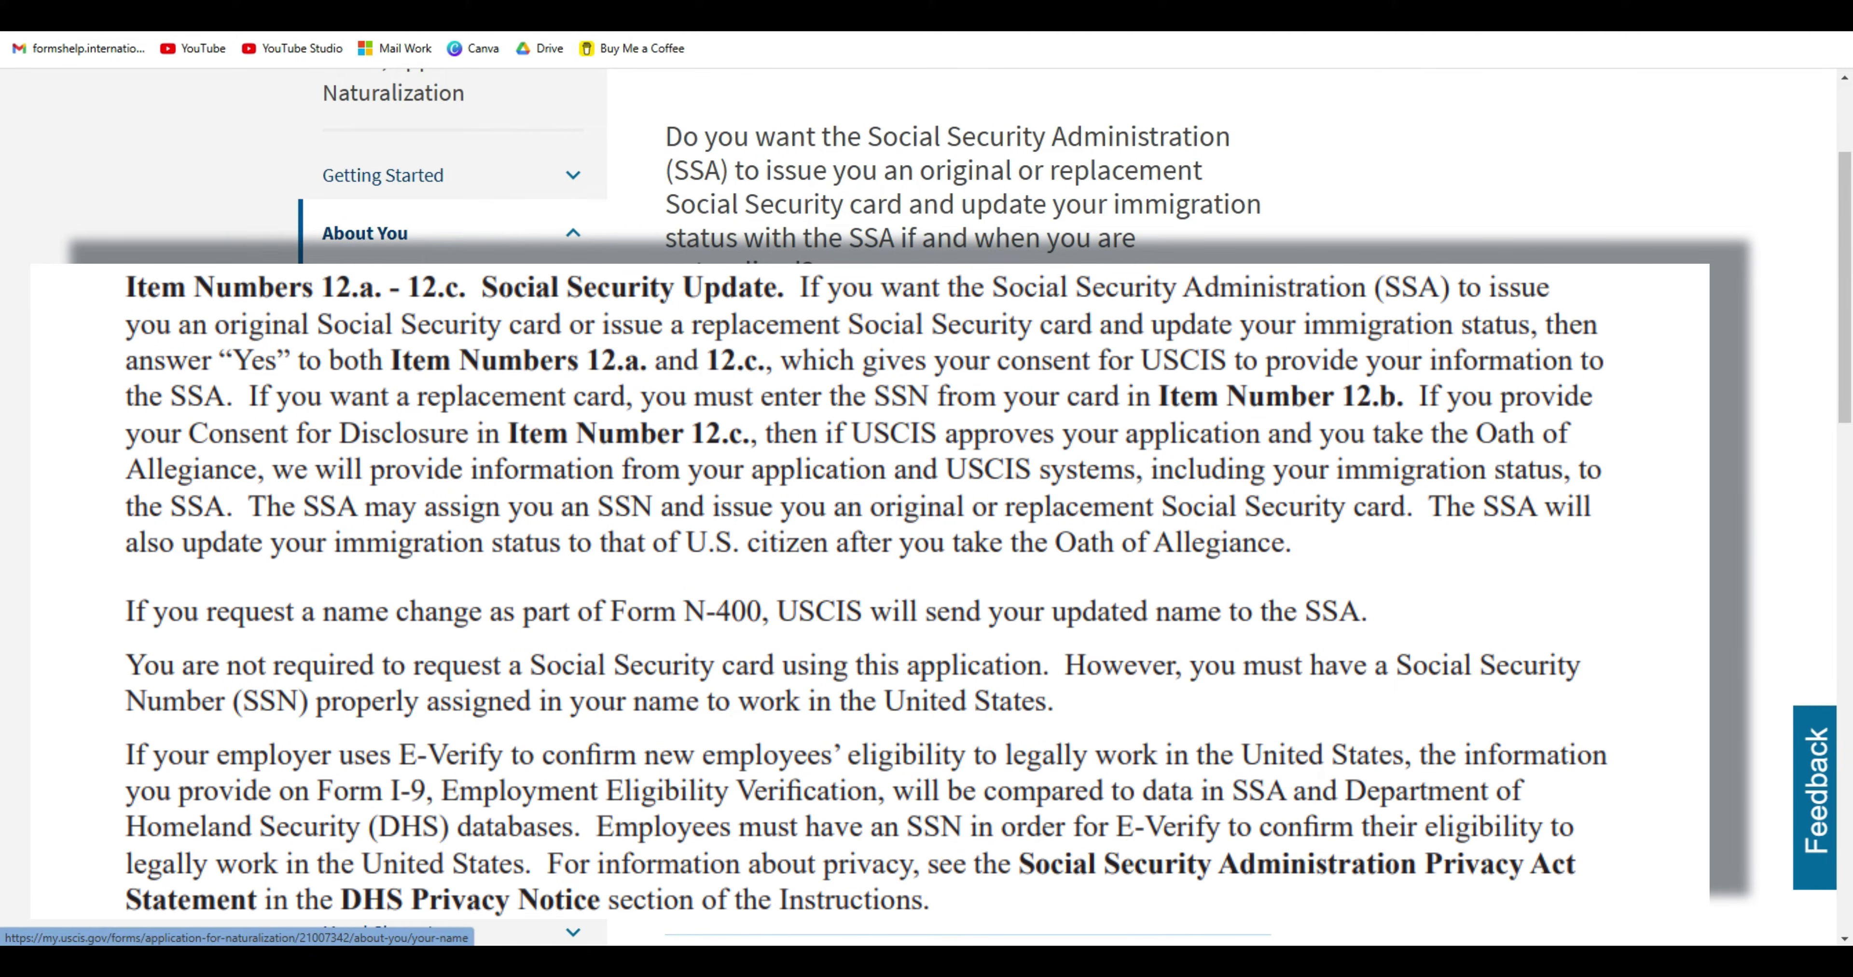
{"action": "left_click", "coordinate": [681, 320]}
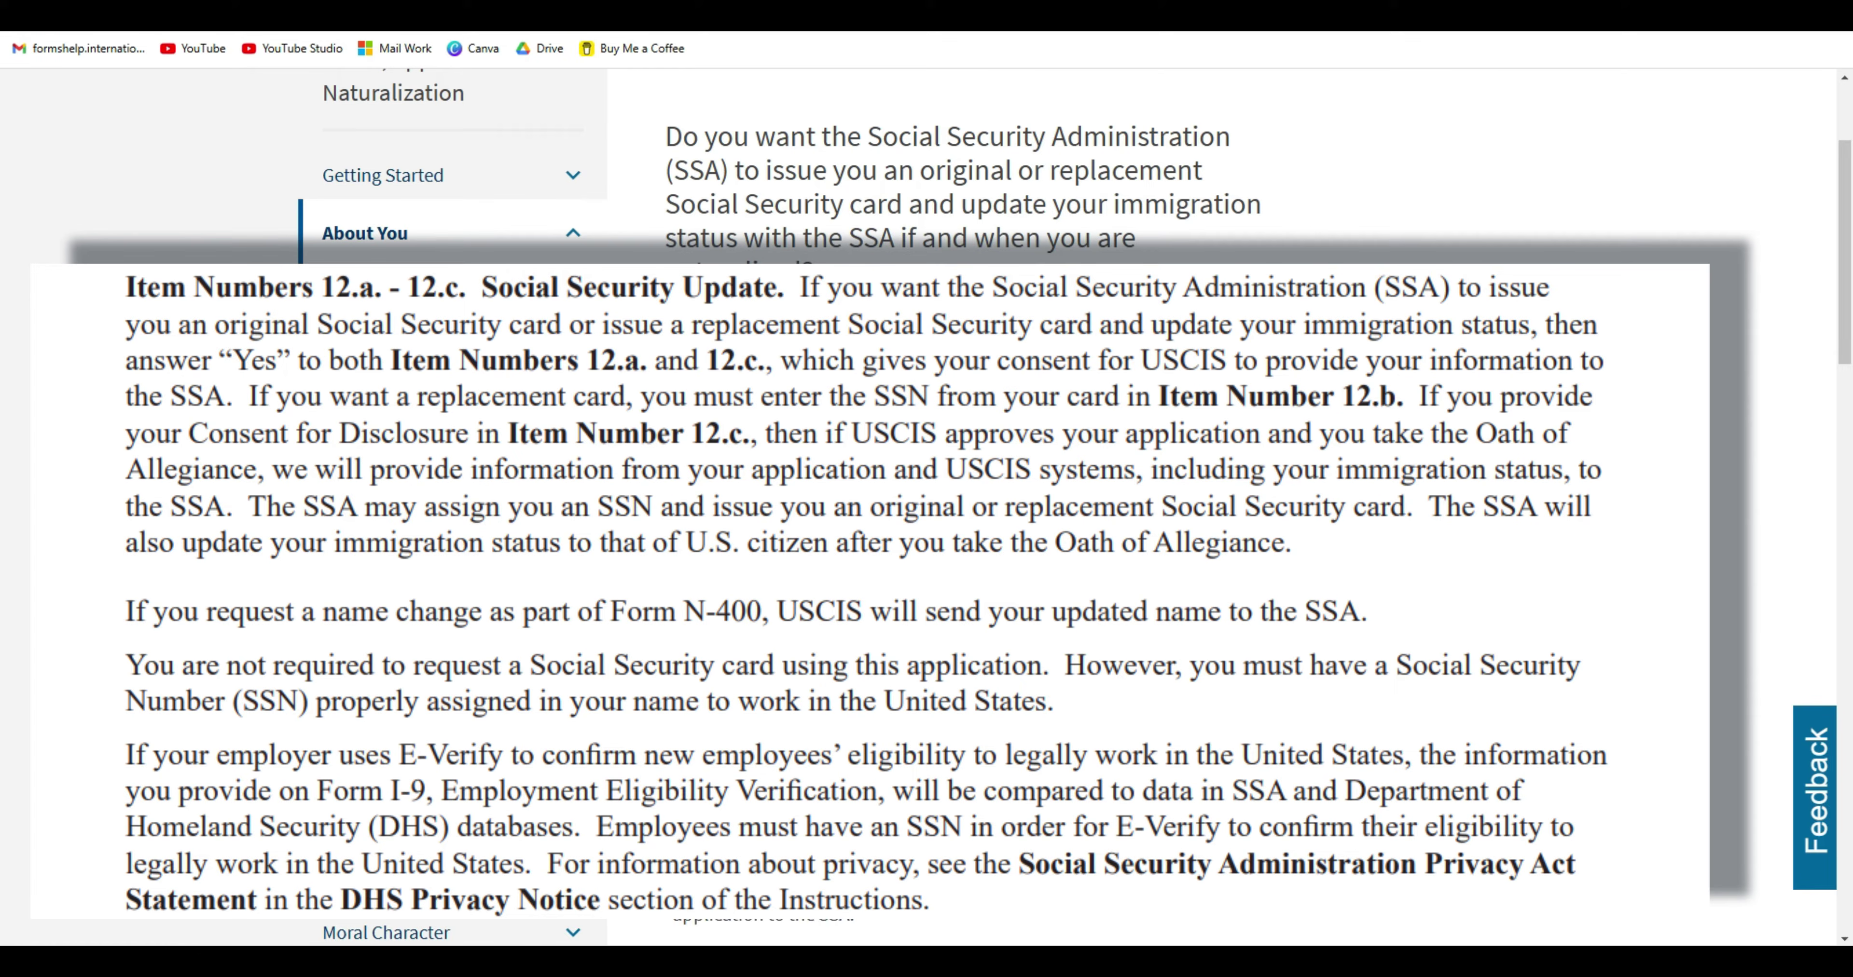
{"action": "left_click_drag", "start_coordinate": [868, 139], "coordinate": [876, 207]}
{"action": "left_click", "coordinate": [876, 207]}
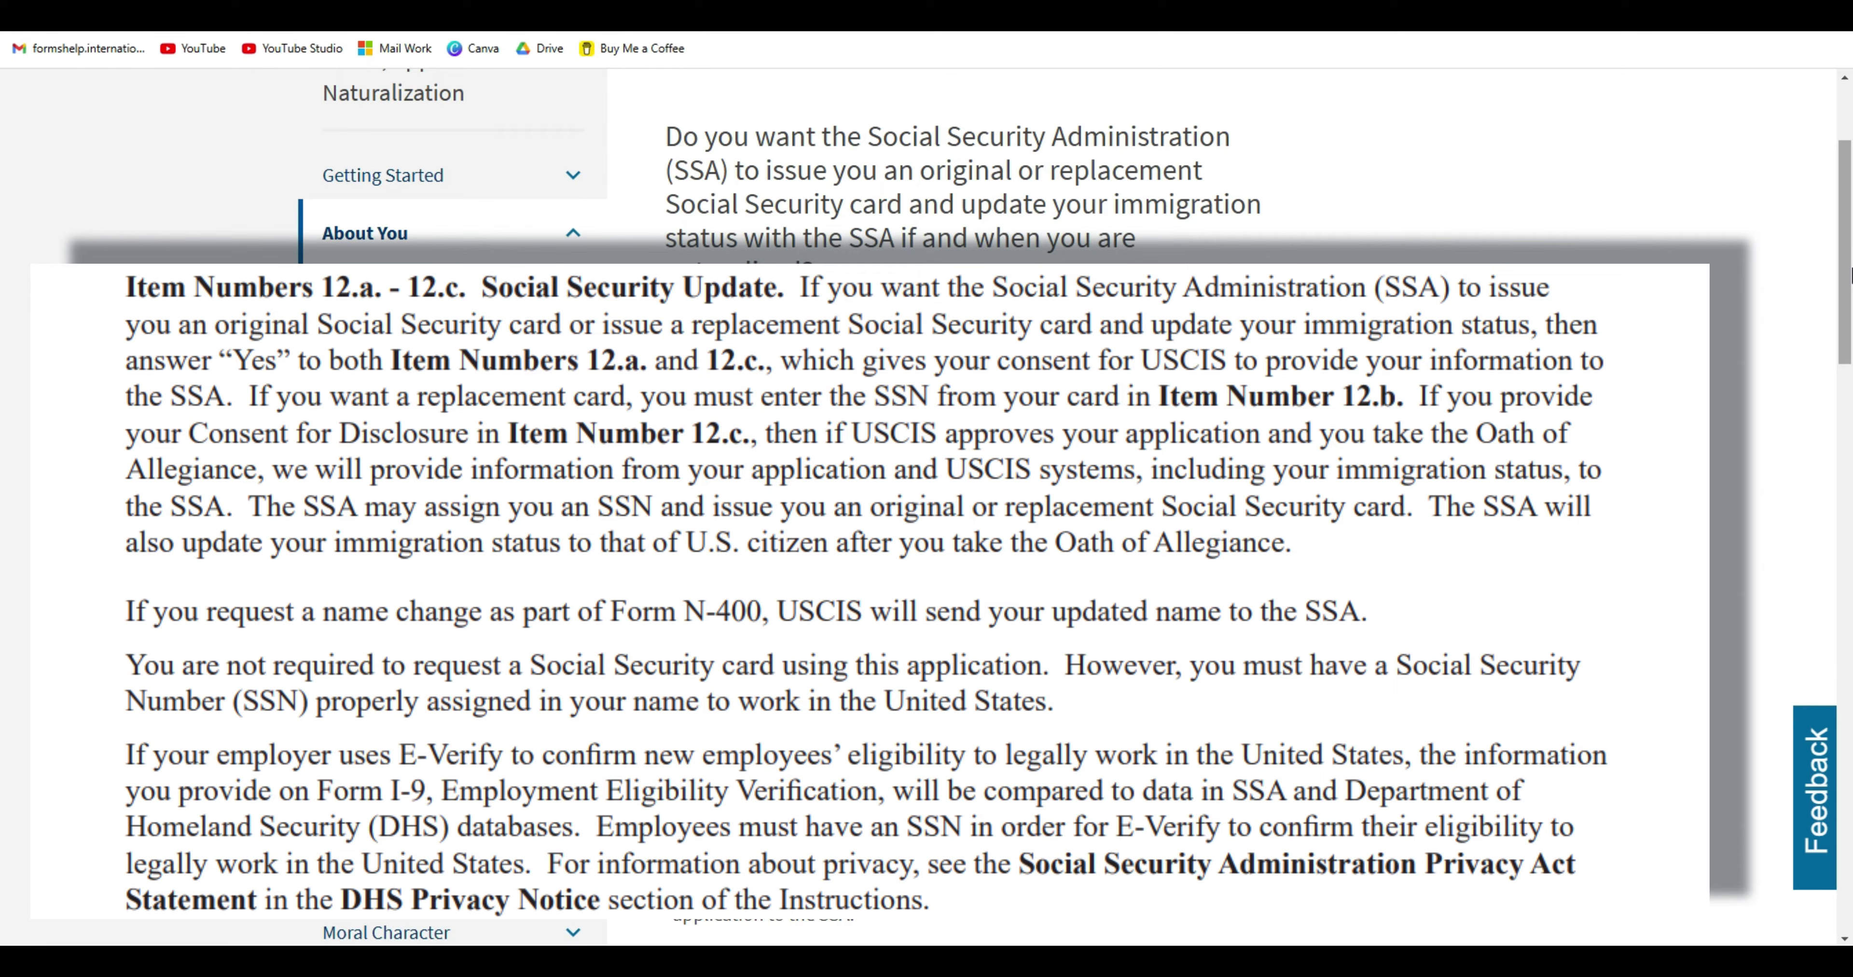
{"action": "left_click_drag", "start_coordinate": [1849, 275], "coordinate": [1849, 304]}
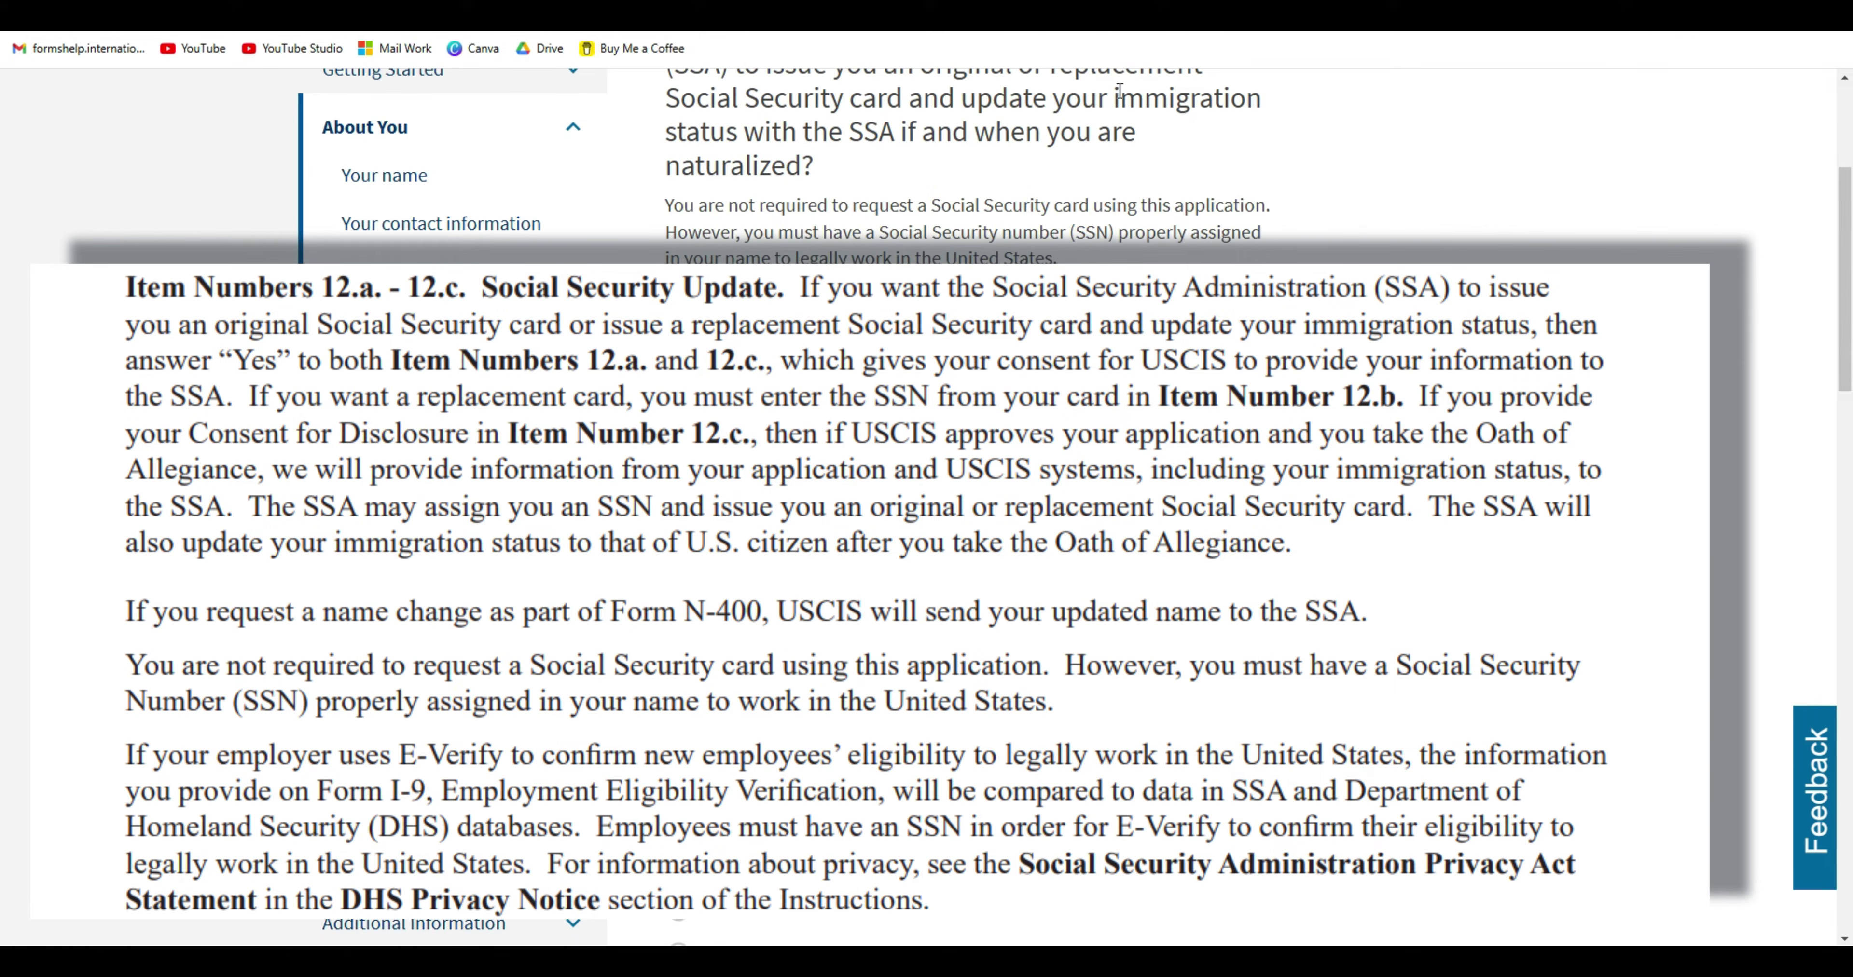
{"action": "left_click_drag", "start_coordinate": [1115, 92], "coordinate": [894, 133]}
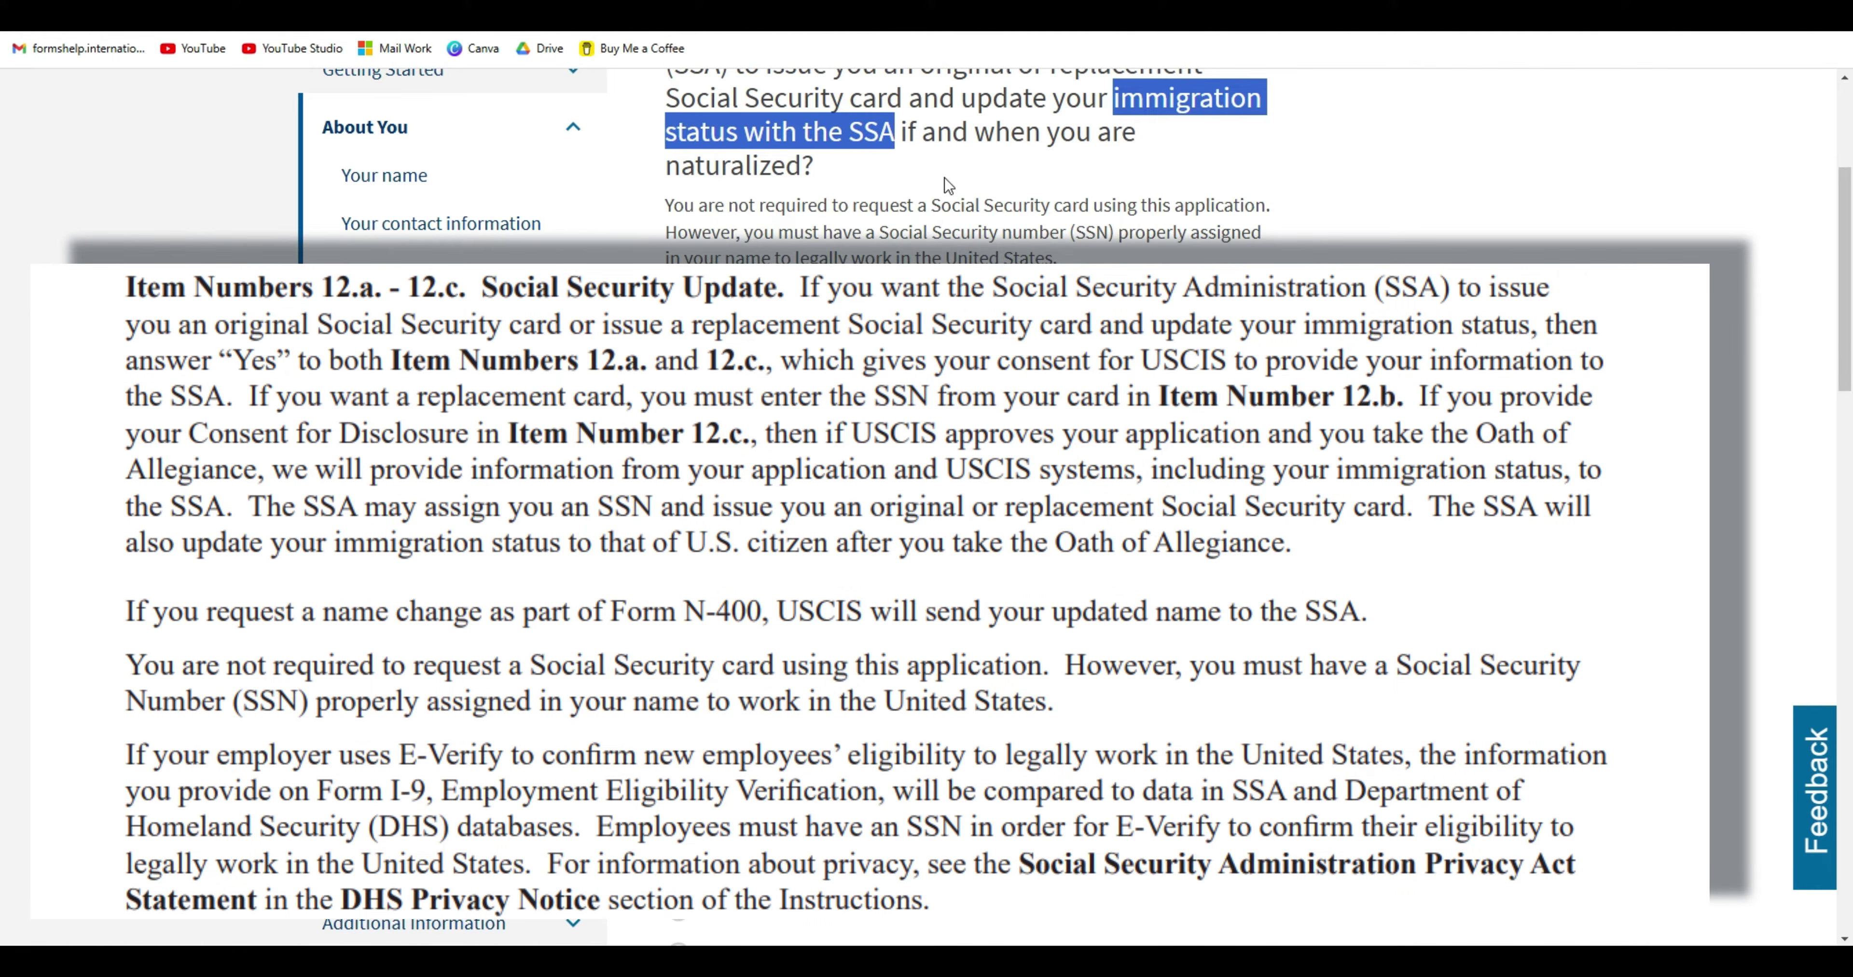
Answer Yes to authorizing disclosure of information to the SSA, and go through the Social Security number and USCIS Online Account Number fields.
{"action": "scroll", "coordinate": [827, 345], "scroll_direction": "down", "scroll_amount": 5}
{"action": "left_click", "coordinate": [678, 504]}
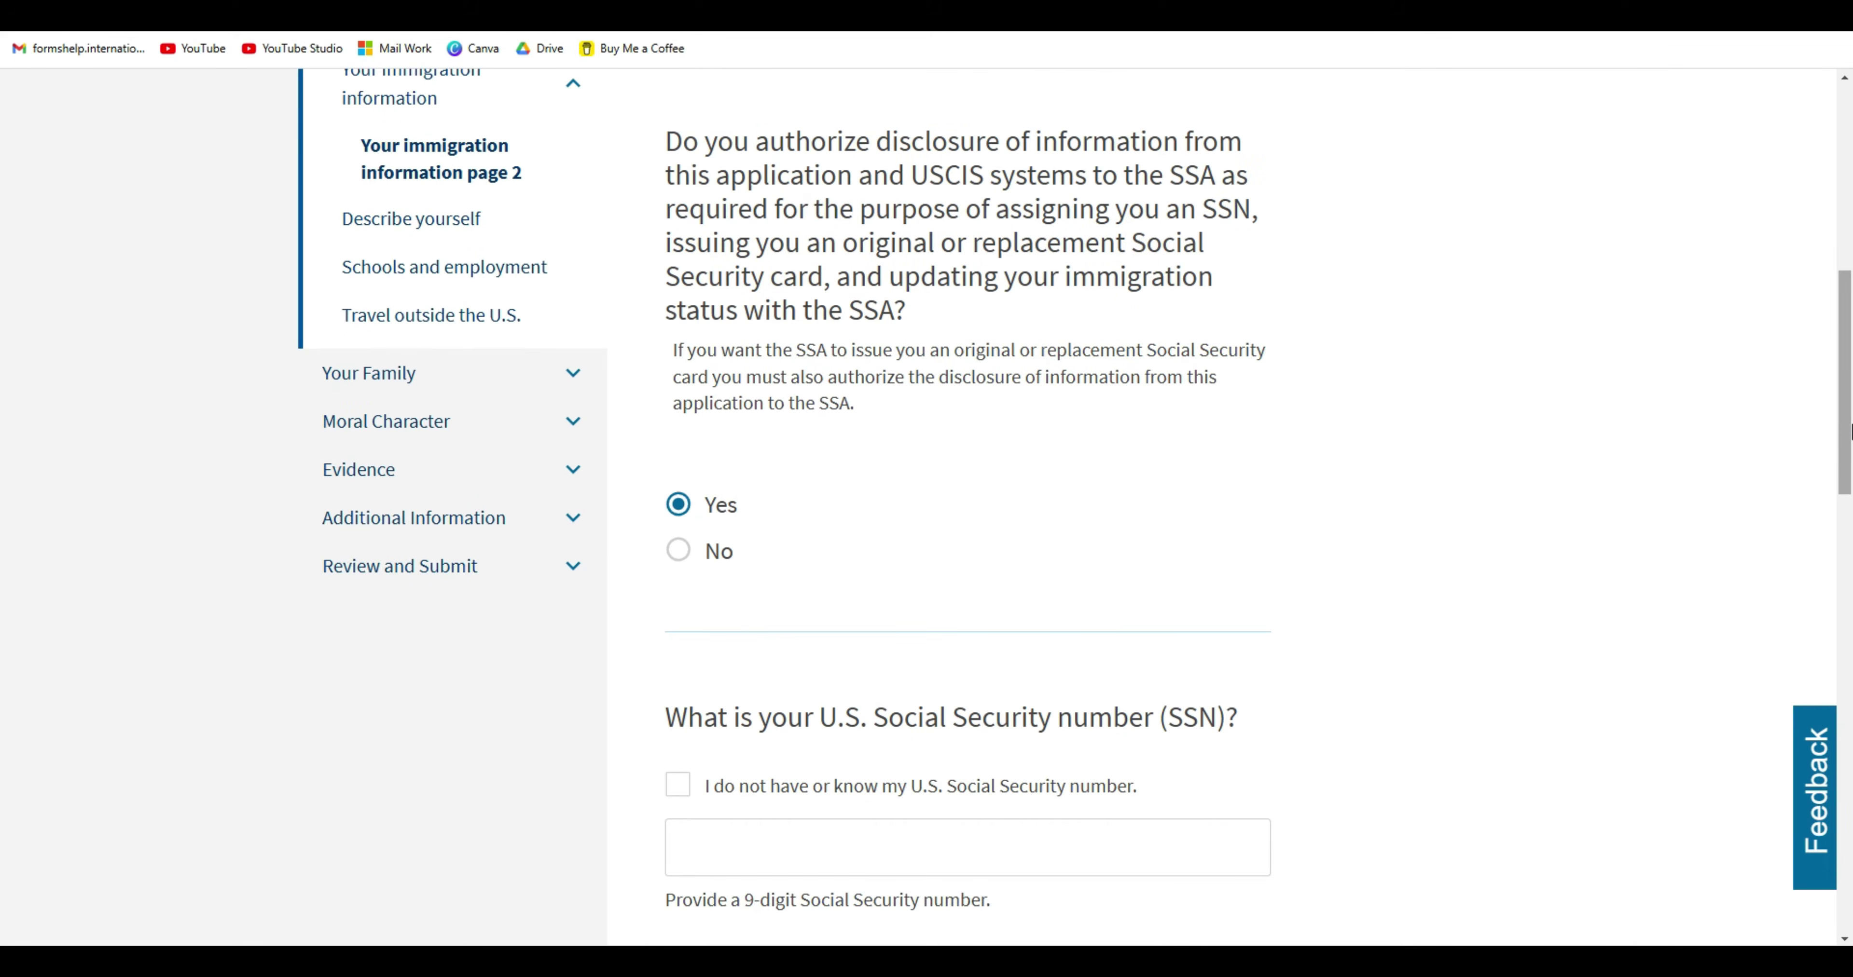
{"action": "left_click_drag", "start_coordinate": [1848, 432], "coordinate": [1848, 567]}
{"action": "left_click", "coordinate": [1042, 321]}
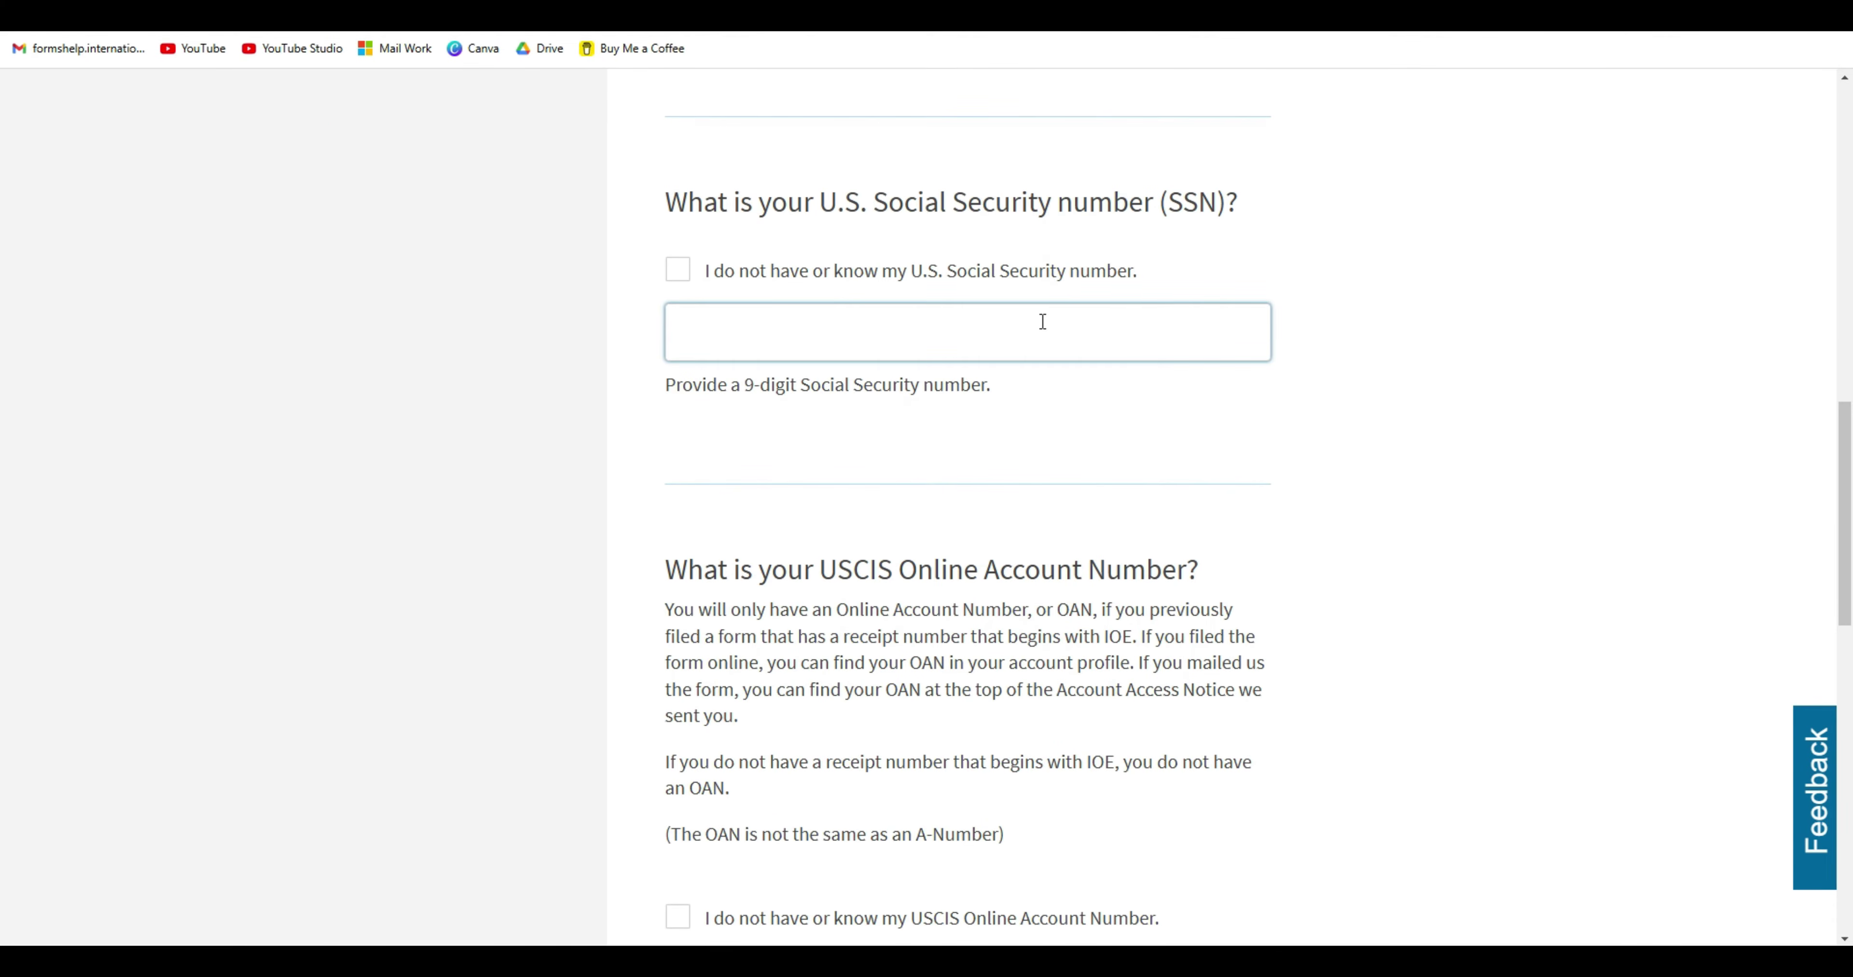
{"action": "scroll", "coordinate": [1042, 322], "scroll_direction": "down", "scroll_amount": 5}
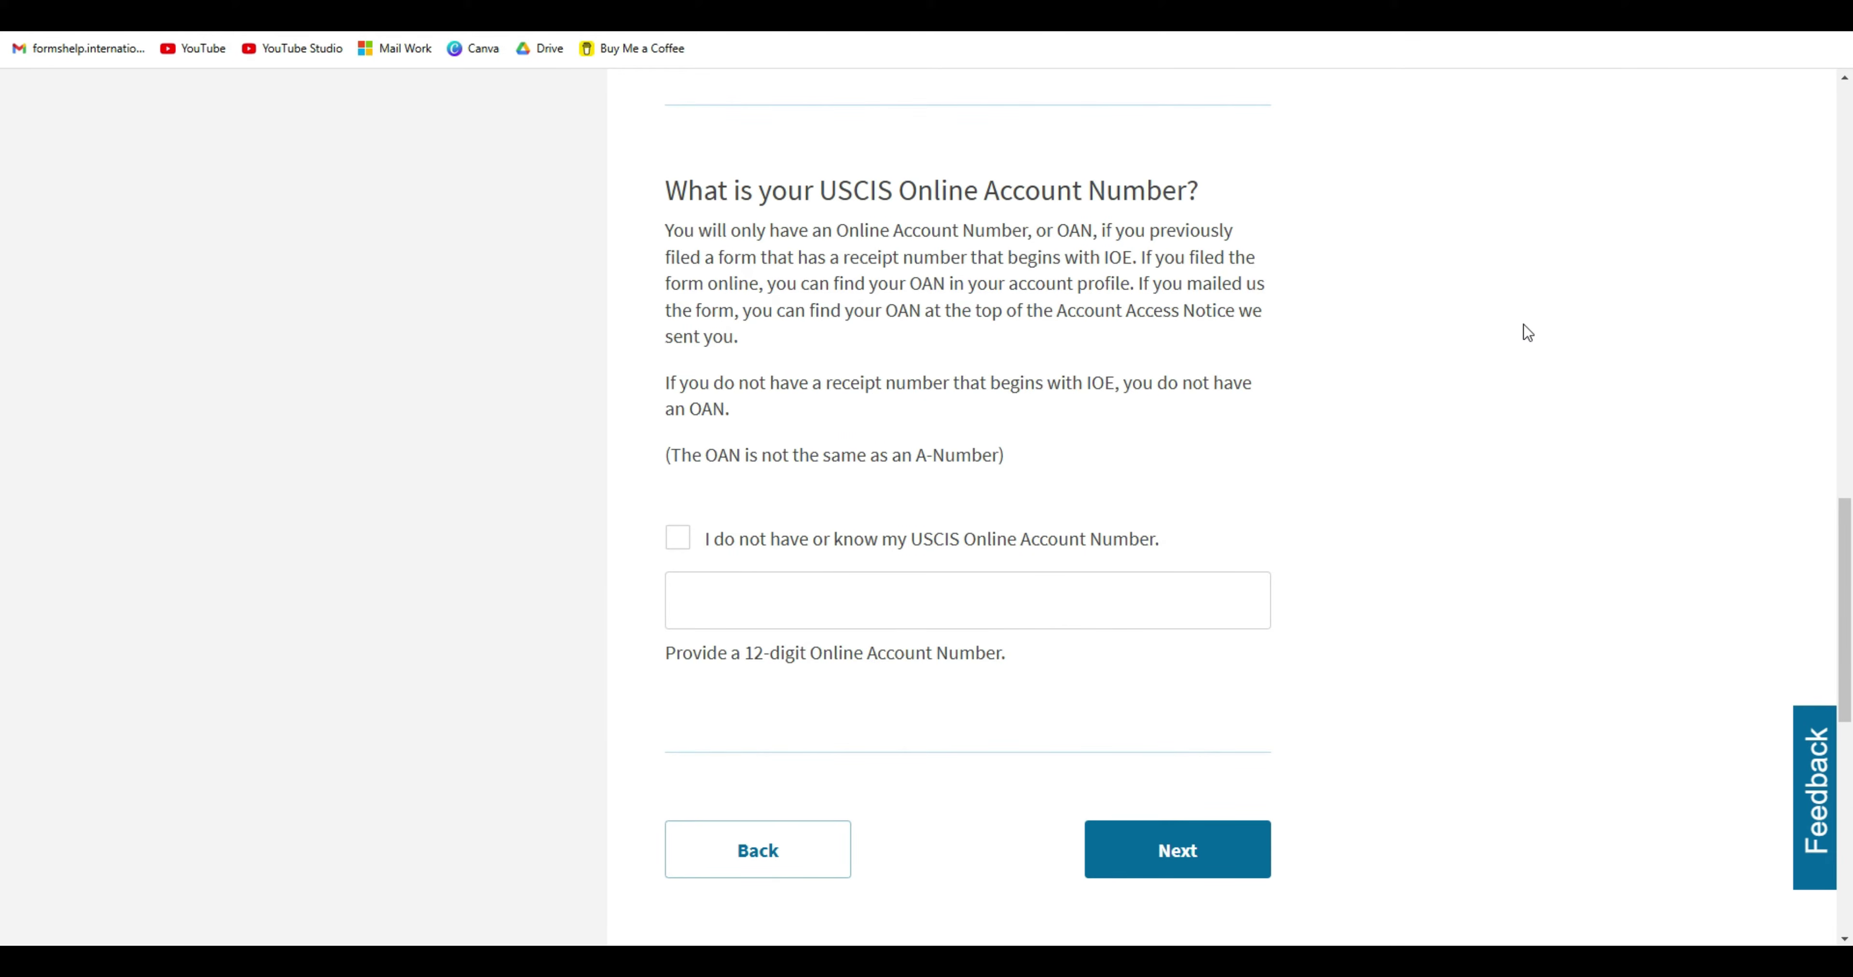
{"action": "left_click", "coordinate": [736, 615]}
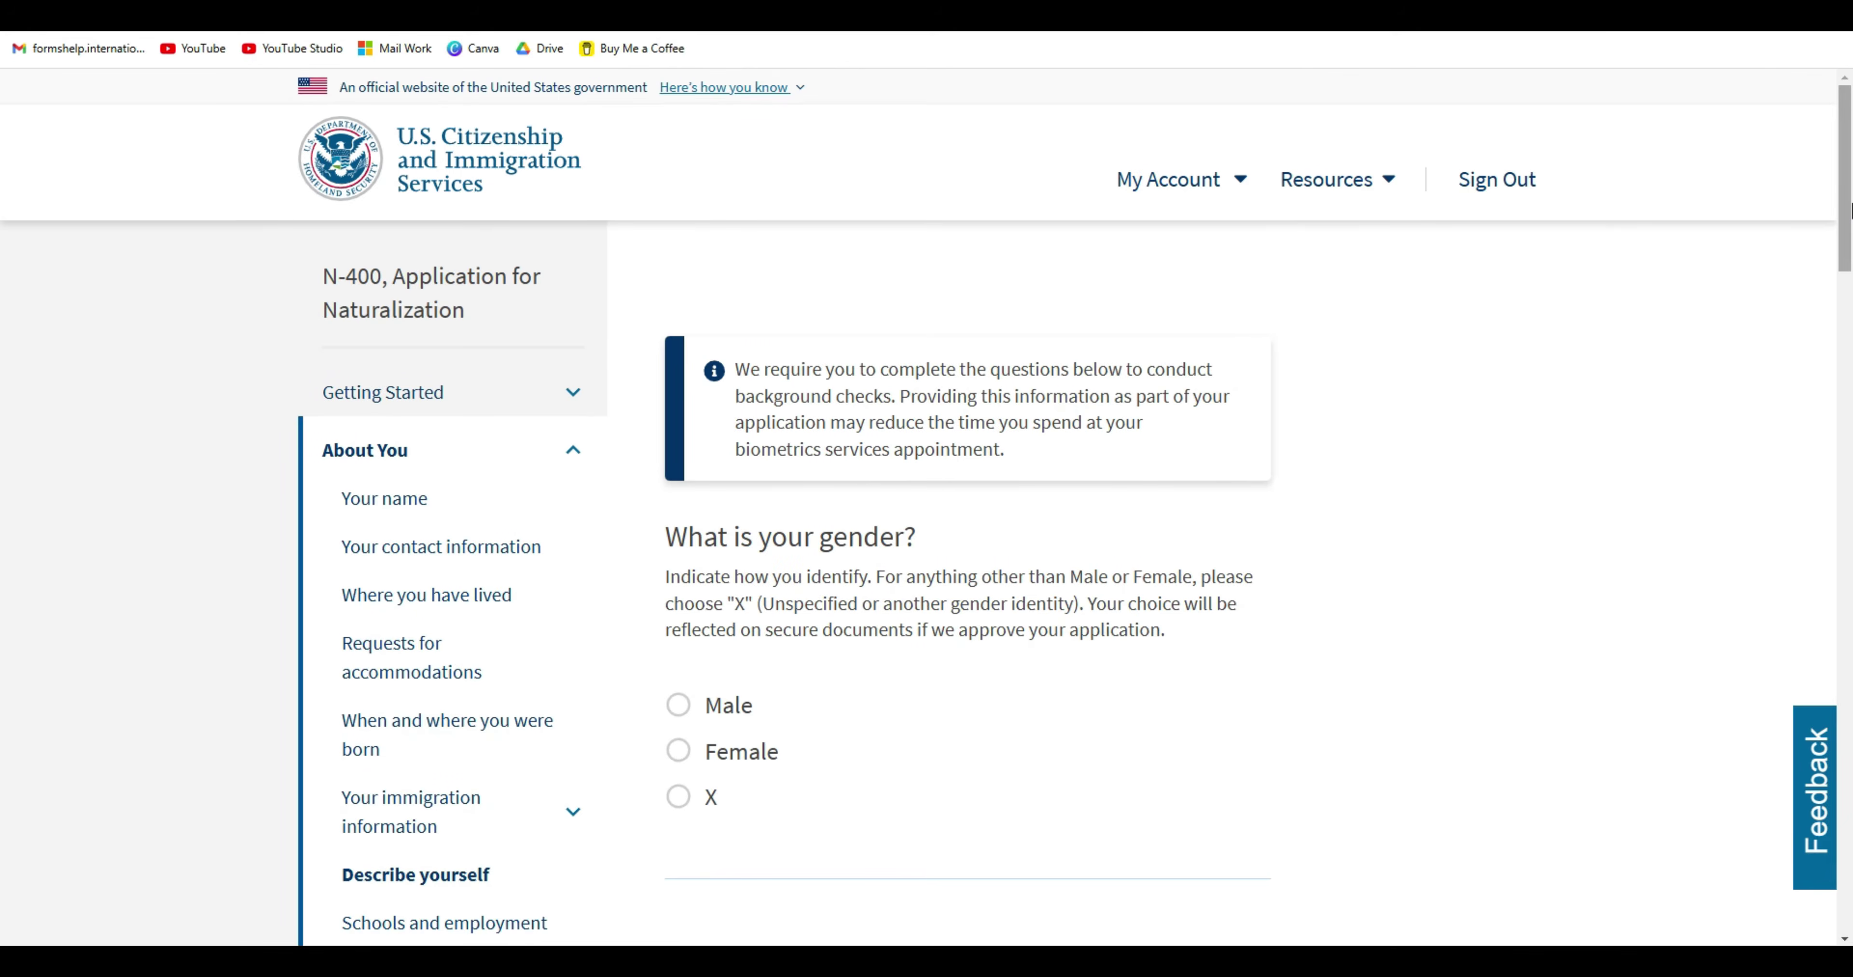
Answer the gender question, set the ethnicity to Not Hispanic or Latino, and check the definitions of the race categories.
{"action": "left_click_drag", "start_coordinate": [1847, 209], "coordinate": [1849, 332]}
{"action": "left_click", "coordinate": [678, 495]}
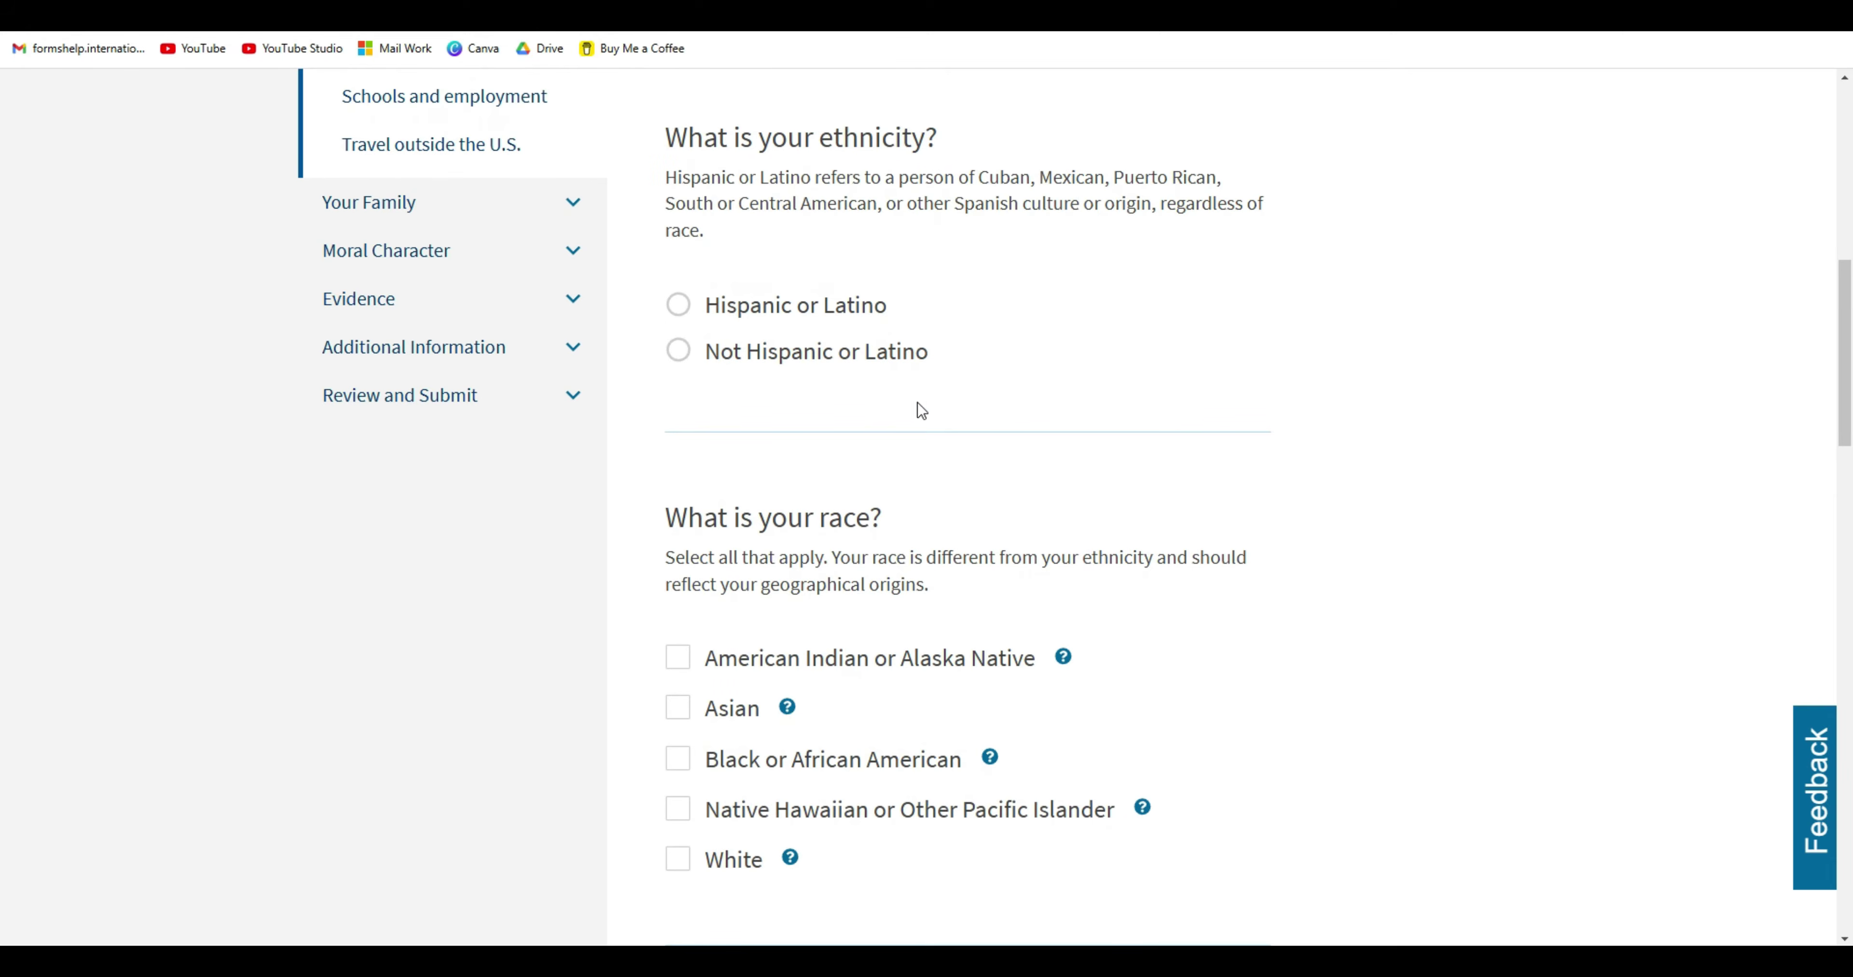
{"action": "left_click", "coordinate": [677, 351]}
{"action": "left_click_drag", "start_coordinate": [1848, 399], "coordinate": [1849, 478]}
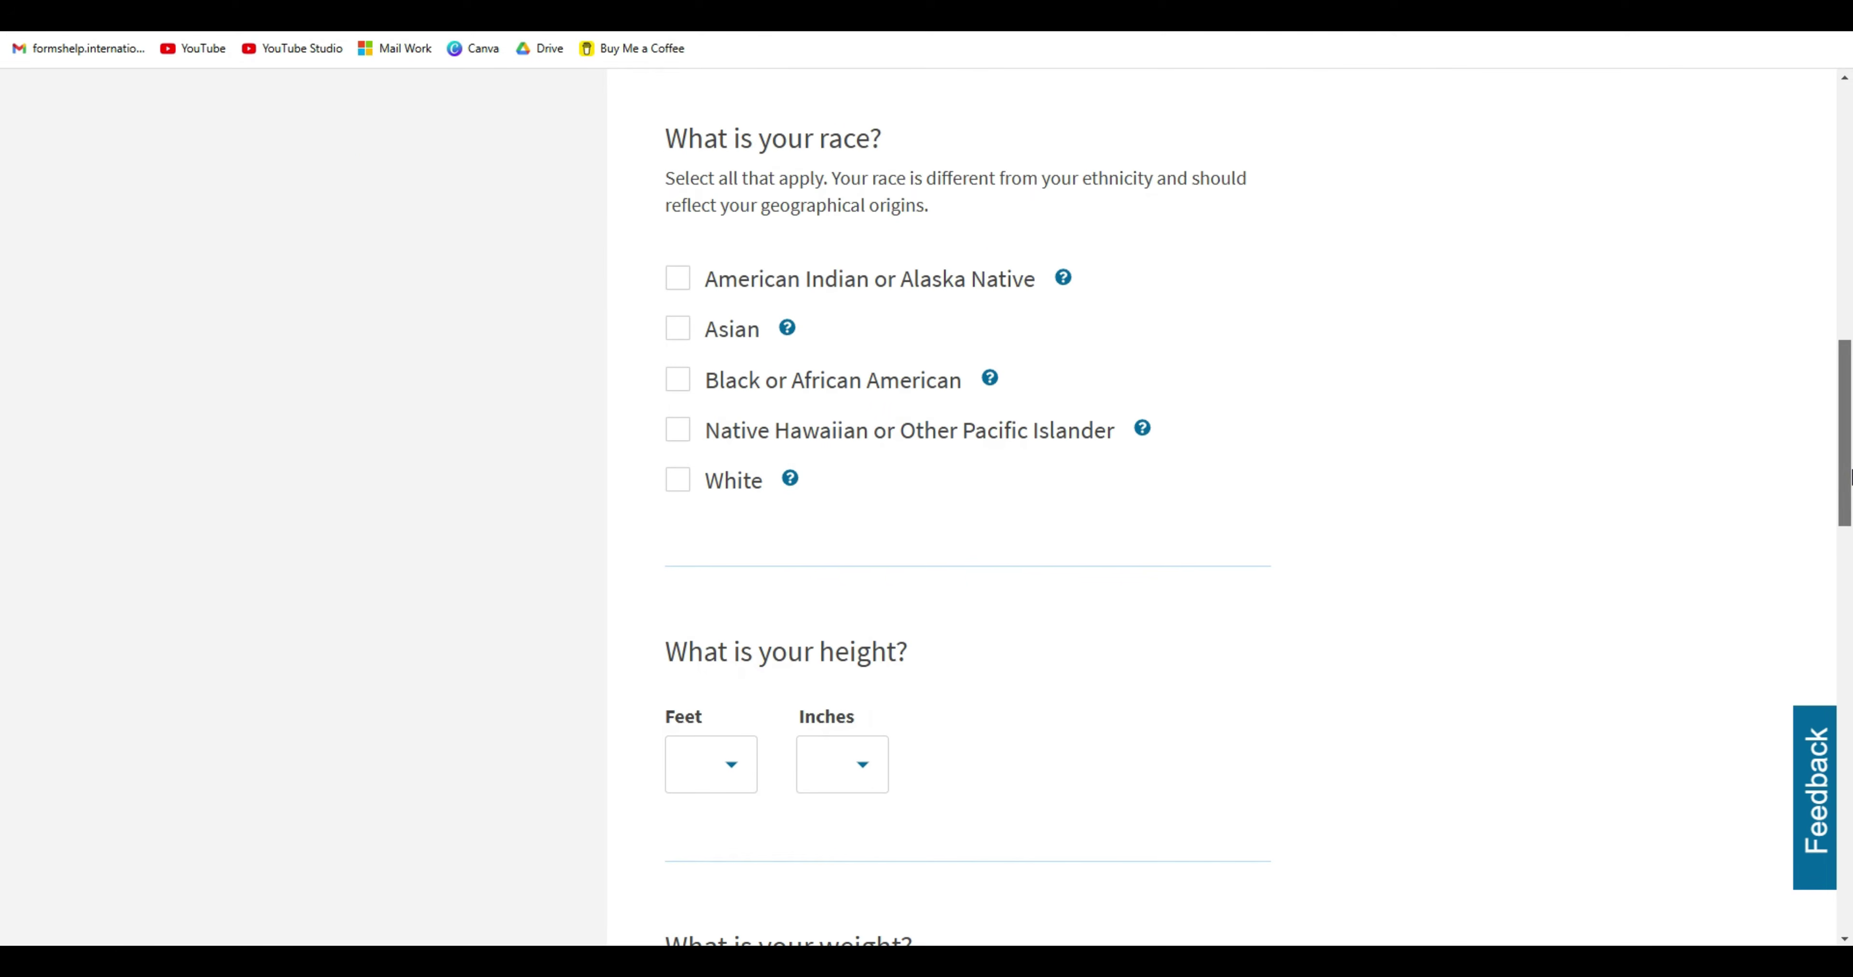
{"action": "left_click", "coordinate": [1064, 280]}
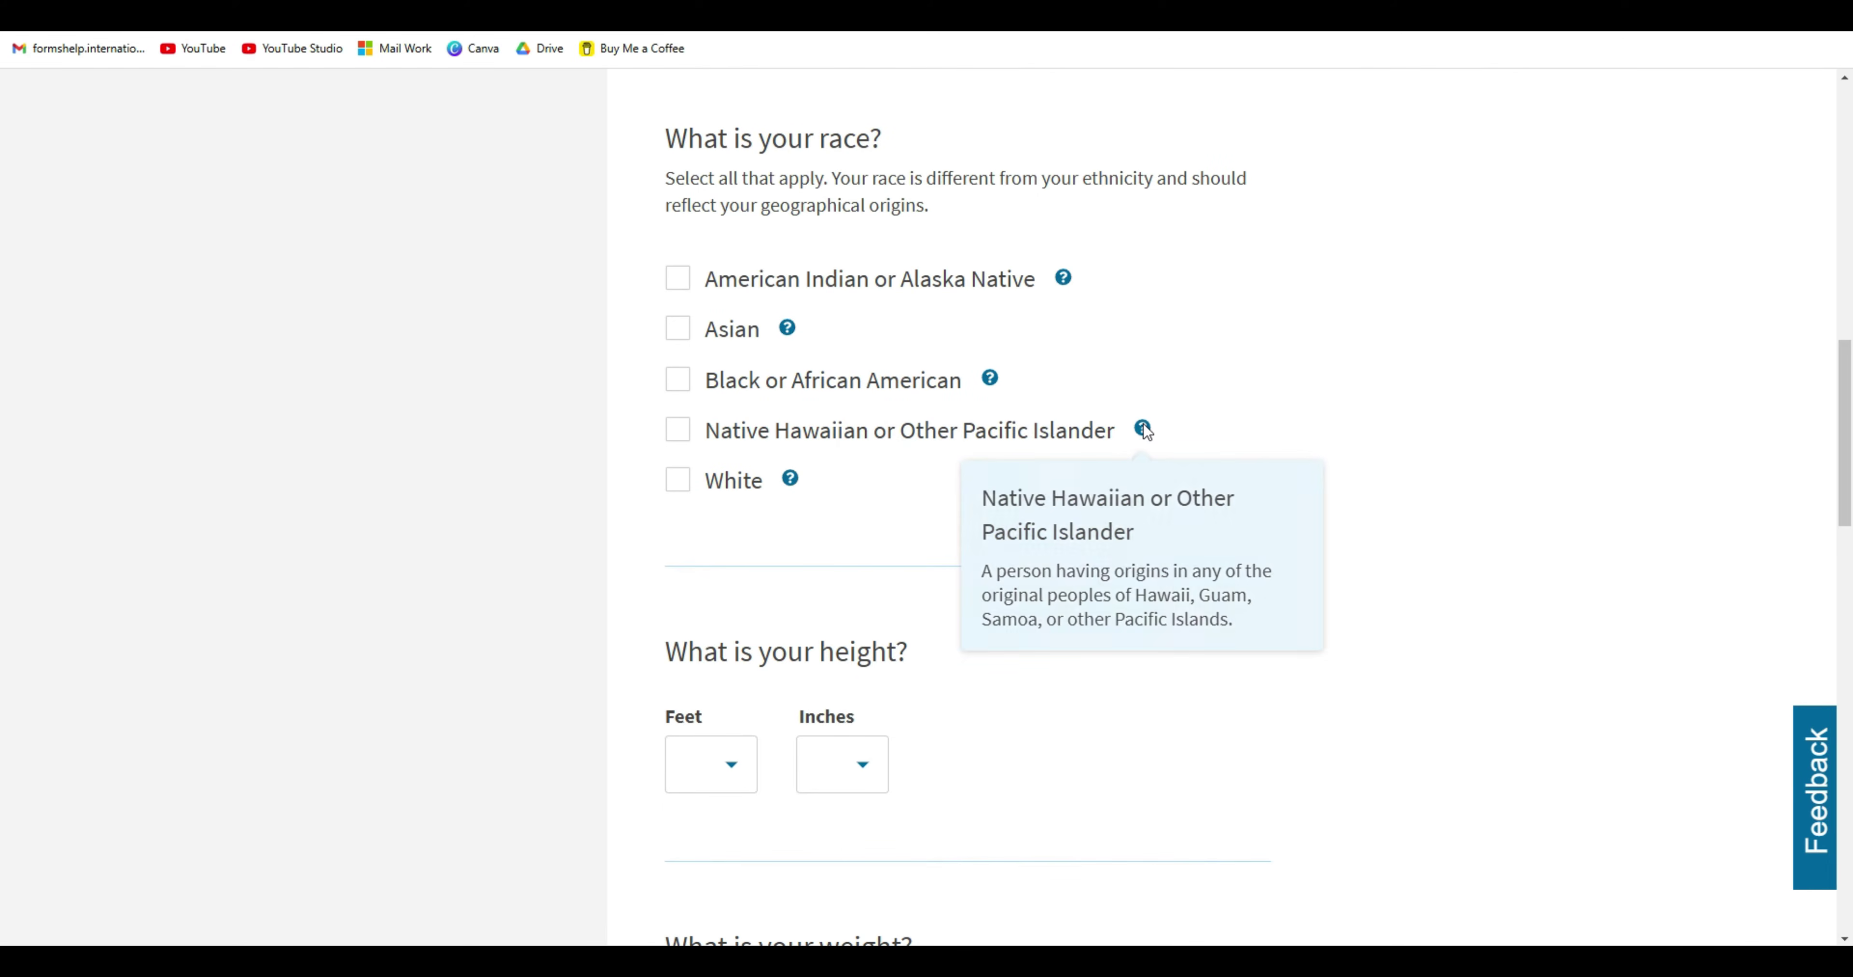
{"action": "scroll", "coordinate": [1143, 473], "scroll_direction": "down", "scroll_amount": 5}
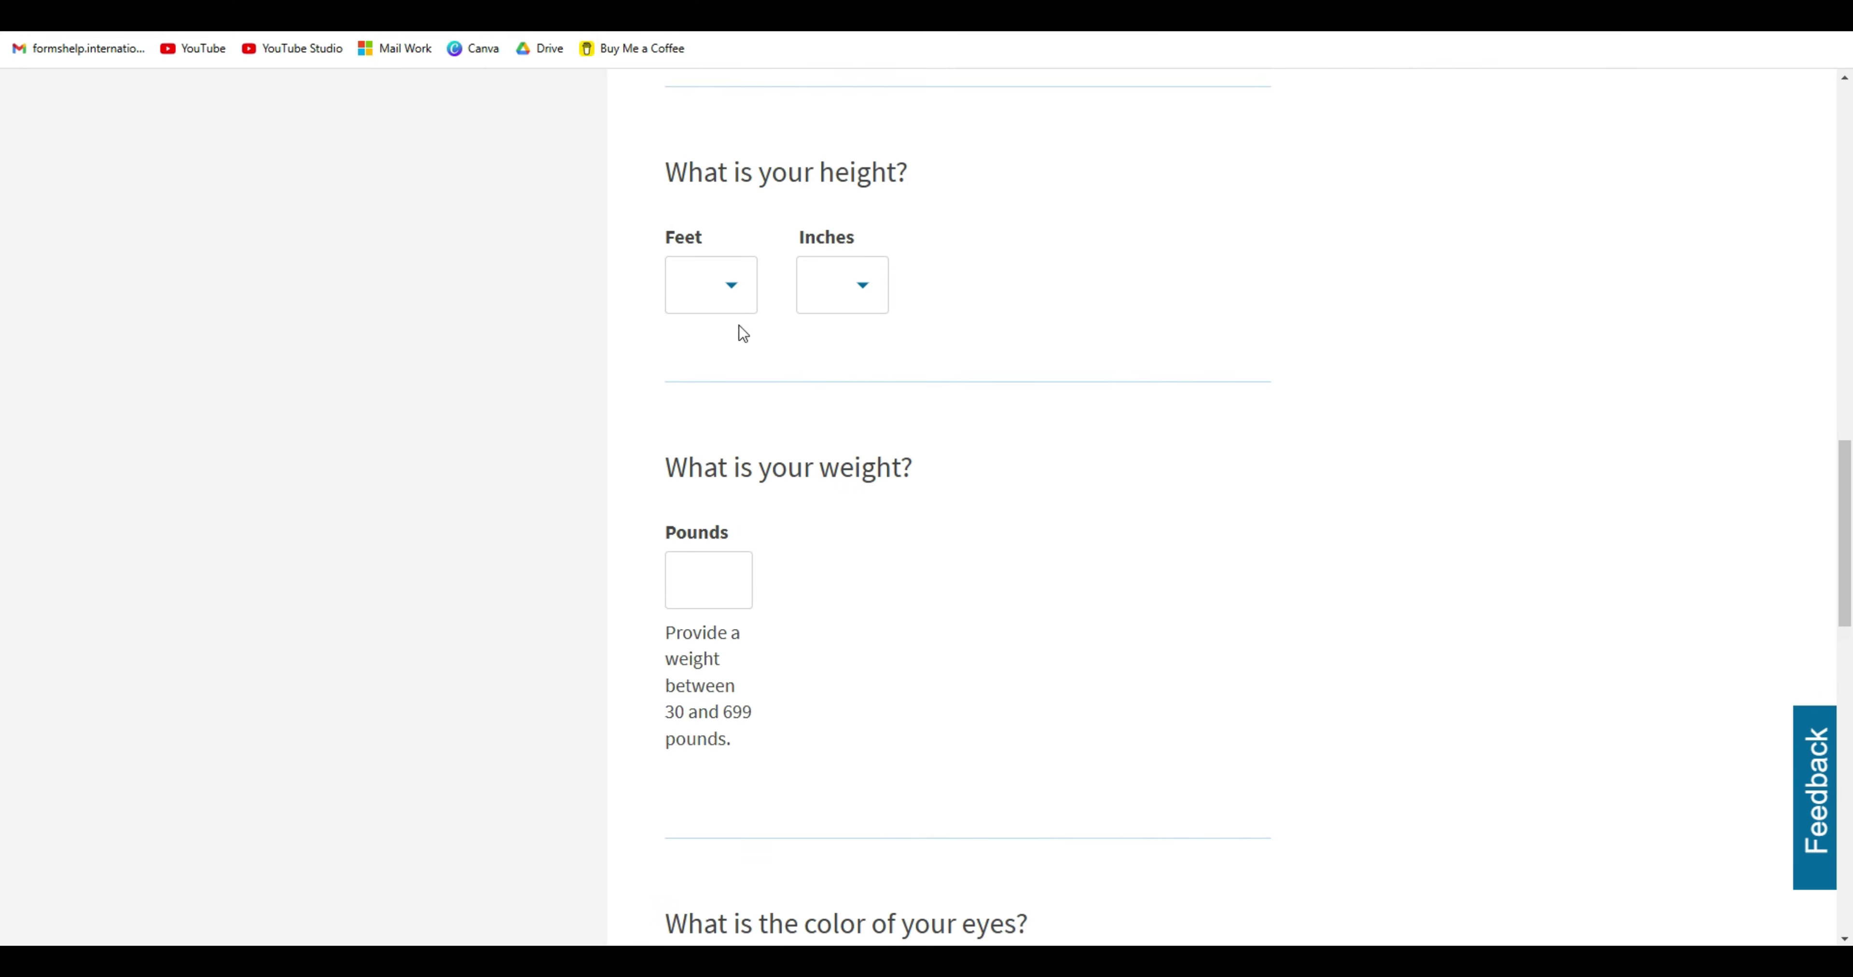
Set the height to 5 feet 5 inches, and complete the weight and eye color fields of the physical description.
{"action": "left_click", "coordinate": [701, 280]}
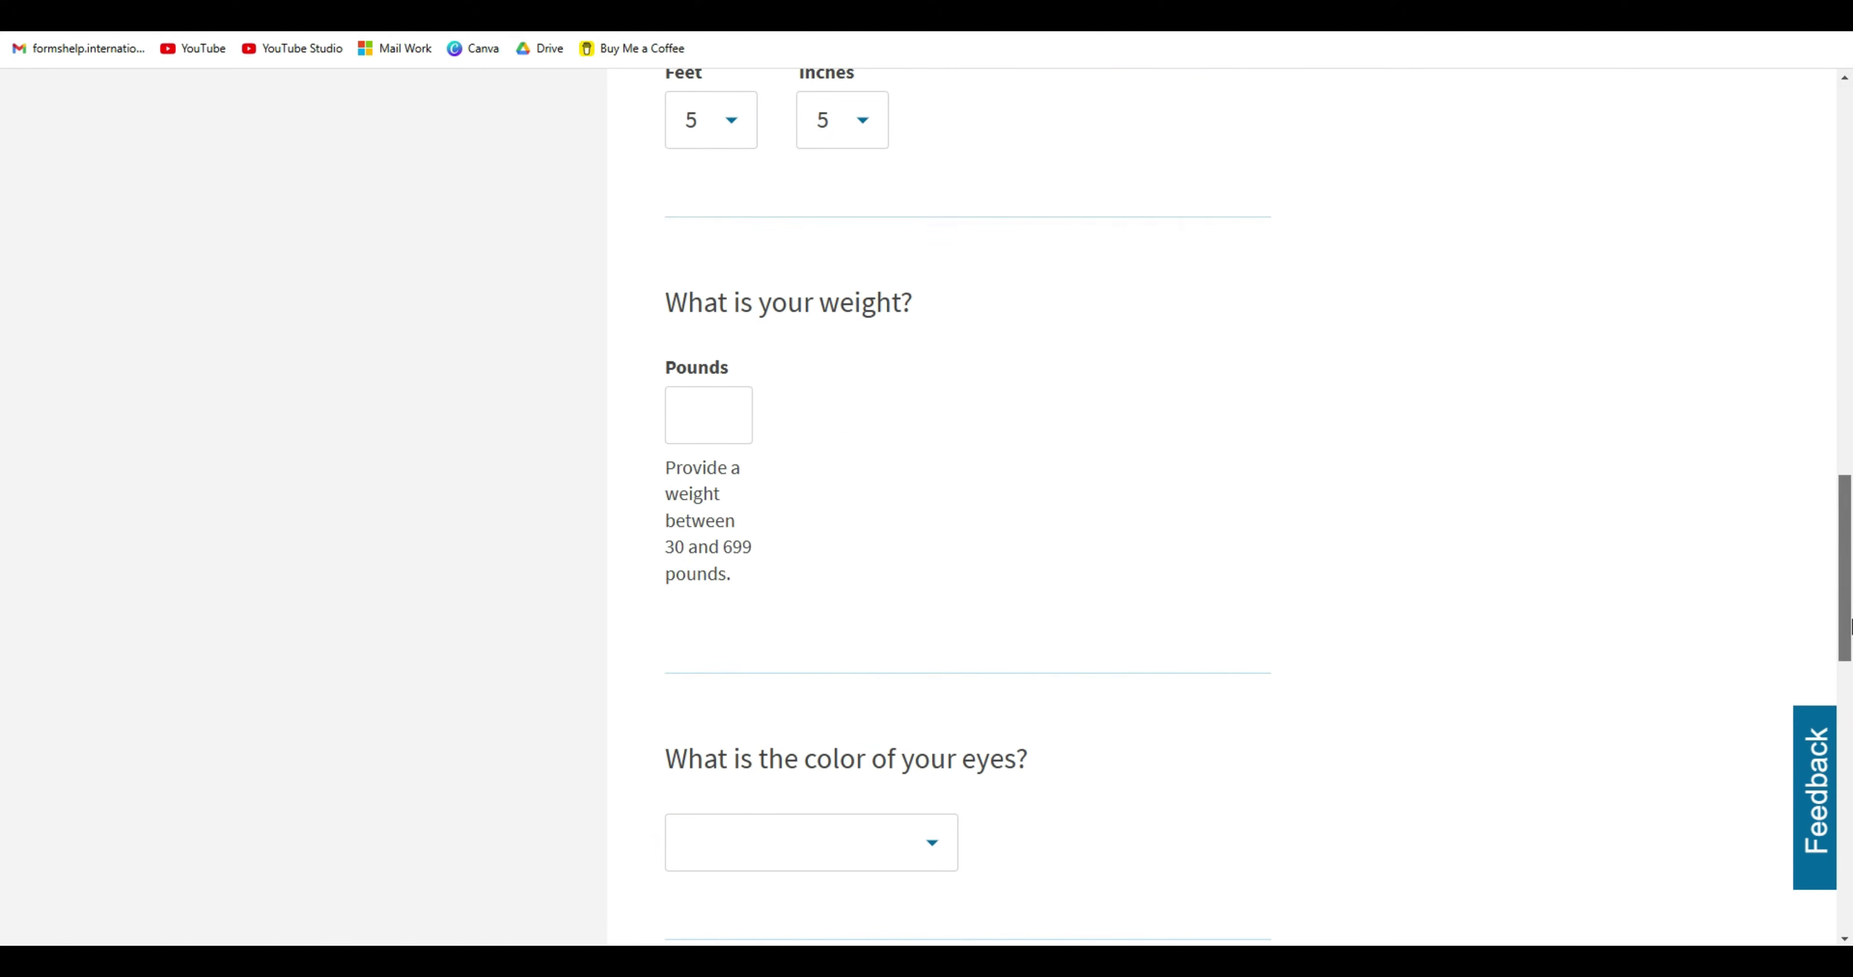
{"action": "left_click", "coordinate": [716, 416]}
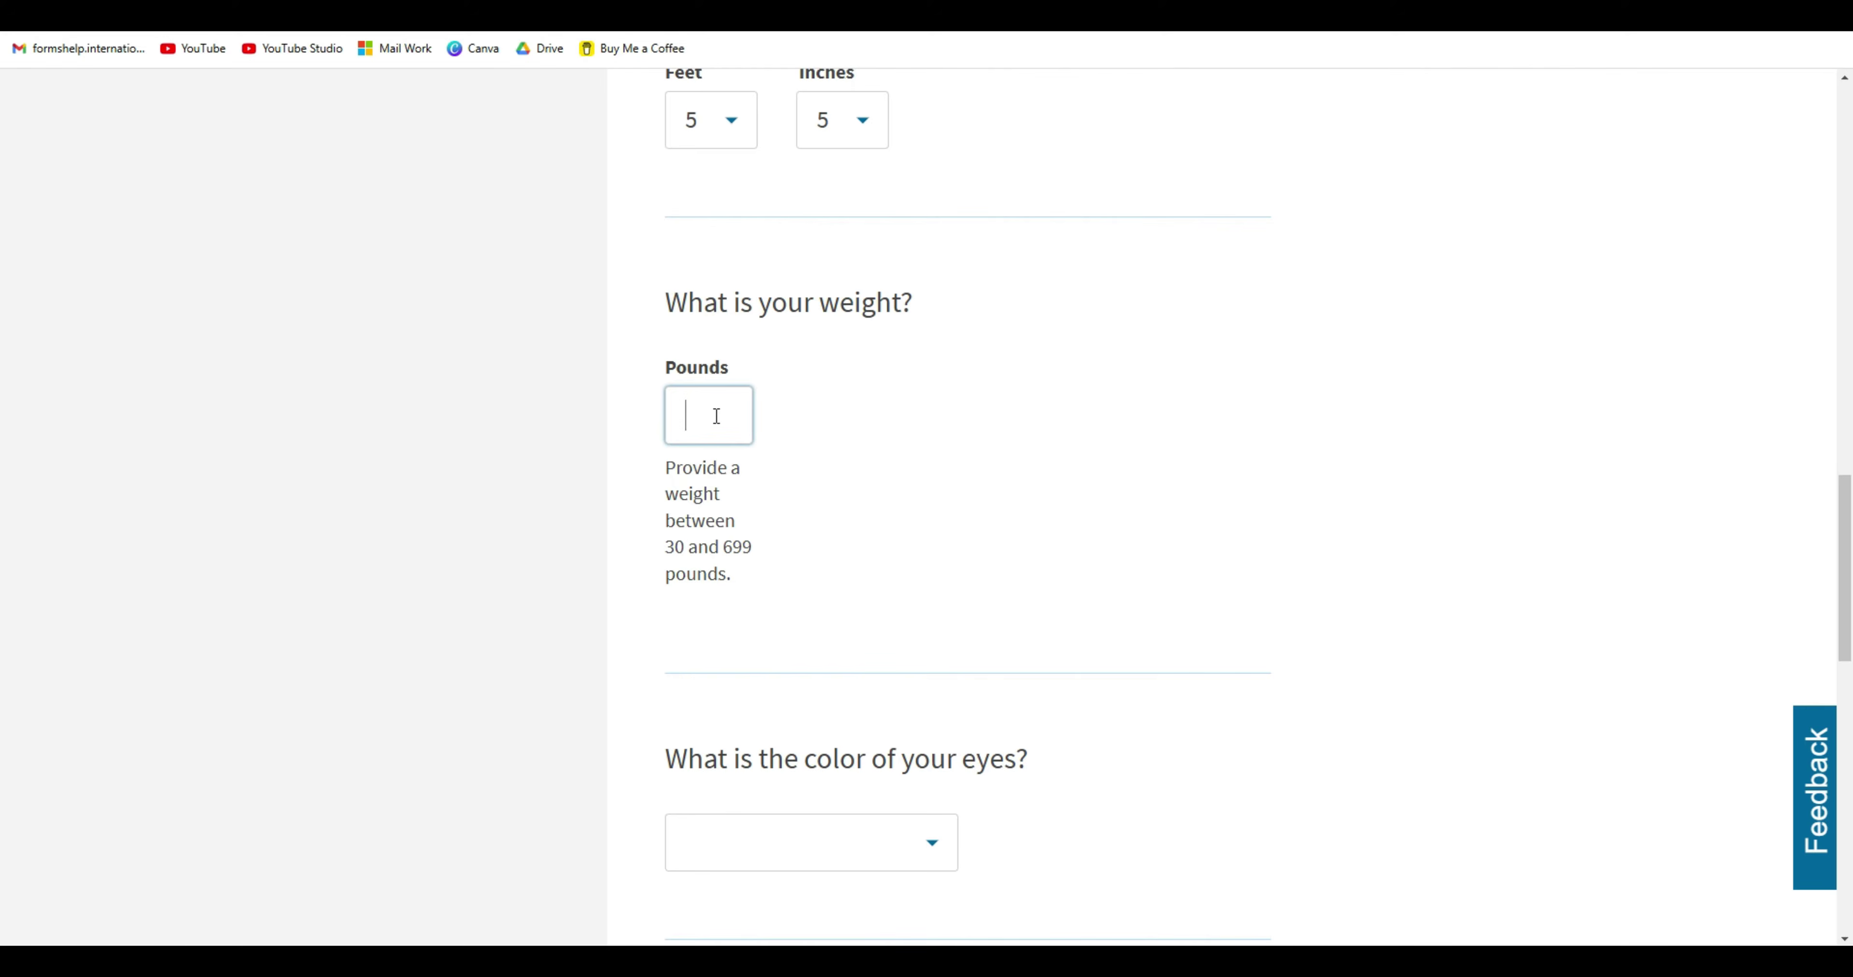
{"action": "scroll", "coordinate": [1108, 396], "scroll_direction": "down", "scroll_amount": 5}
{"action": "left_click", "coordinate": [929, 350]}
{"action": "left_click", "coordinate": [935, 623]}
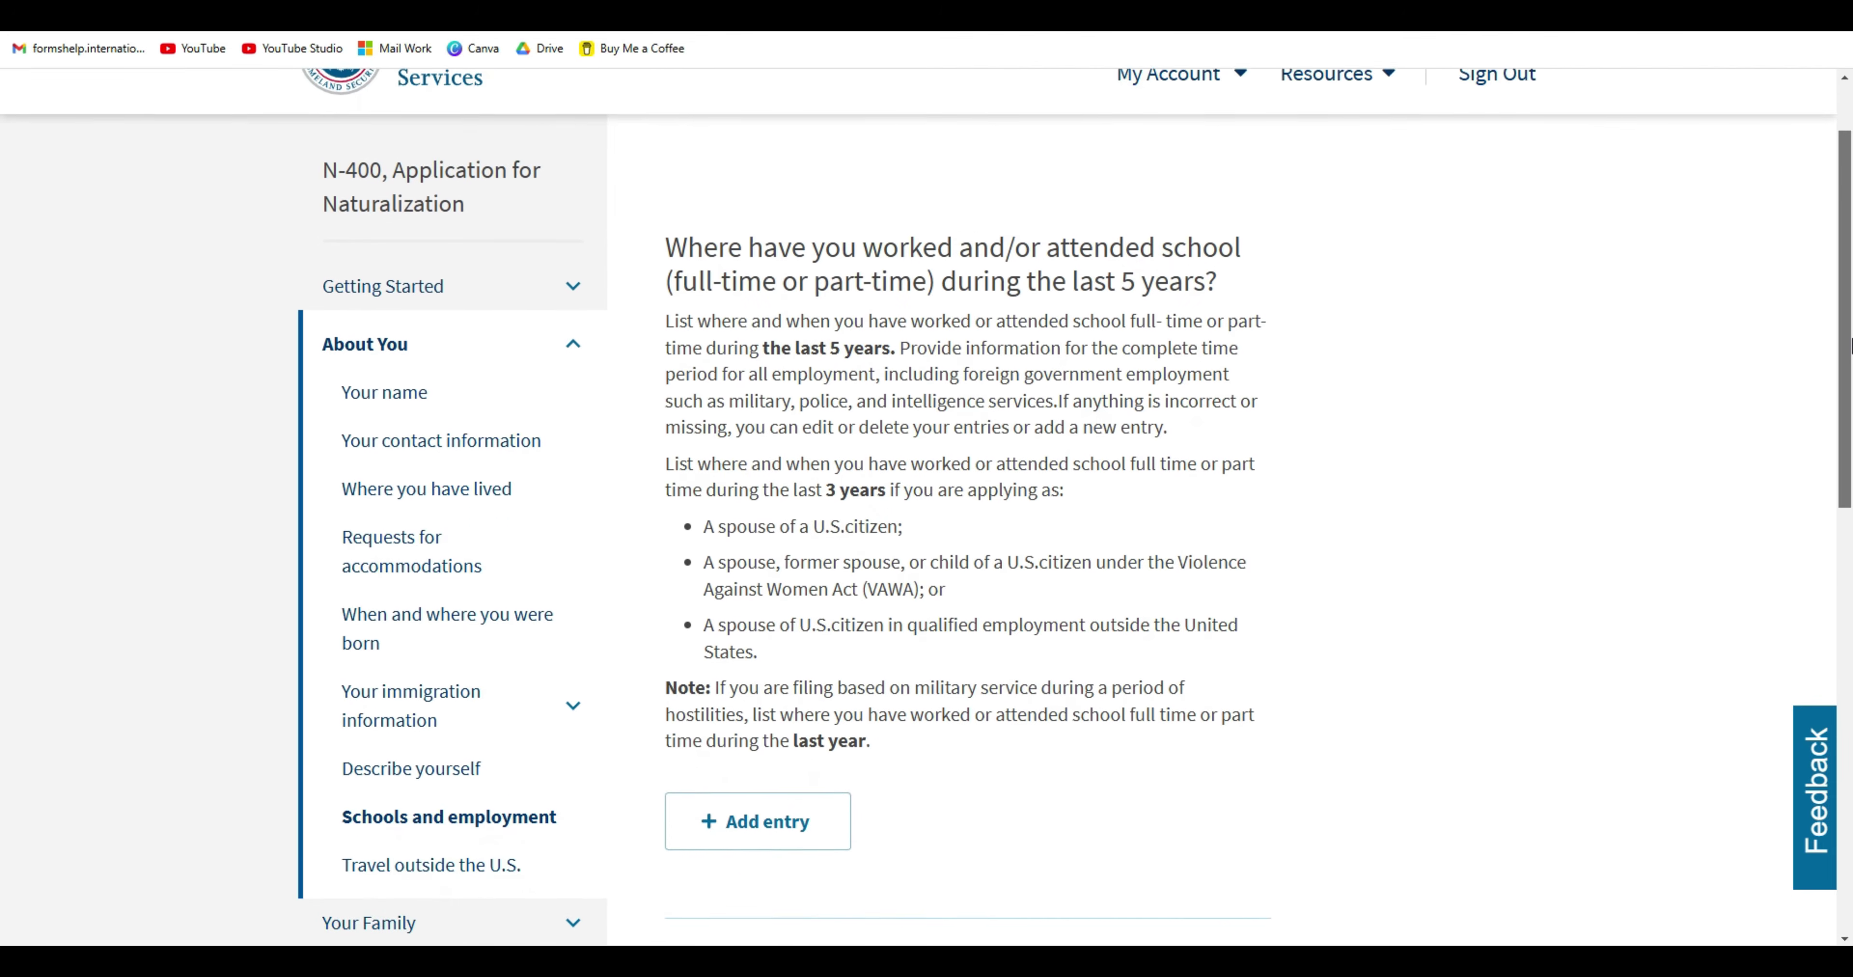
Examine the school and employment instructions on the 5-year period and the 3-year period for spouses of U.S. citizens.
{"action": "scroll", "coordinate": [1850, 348], "scroll_direction": "down", "scroll_amount": 1}
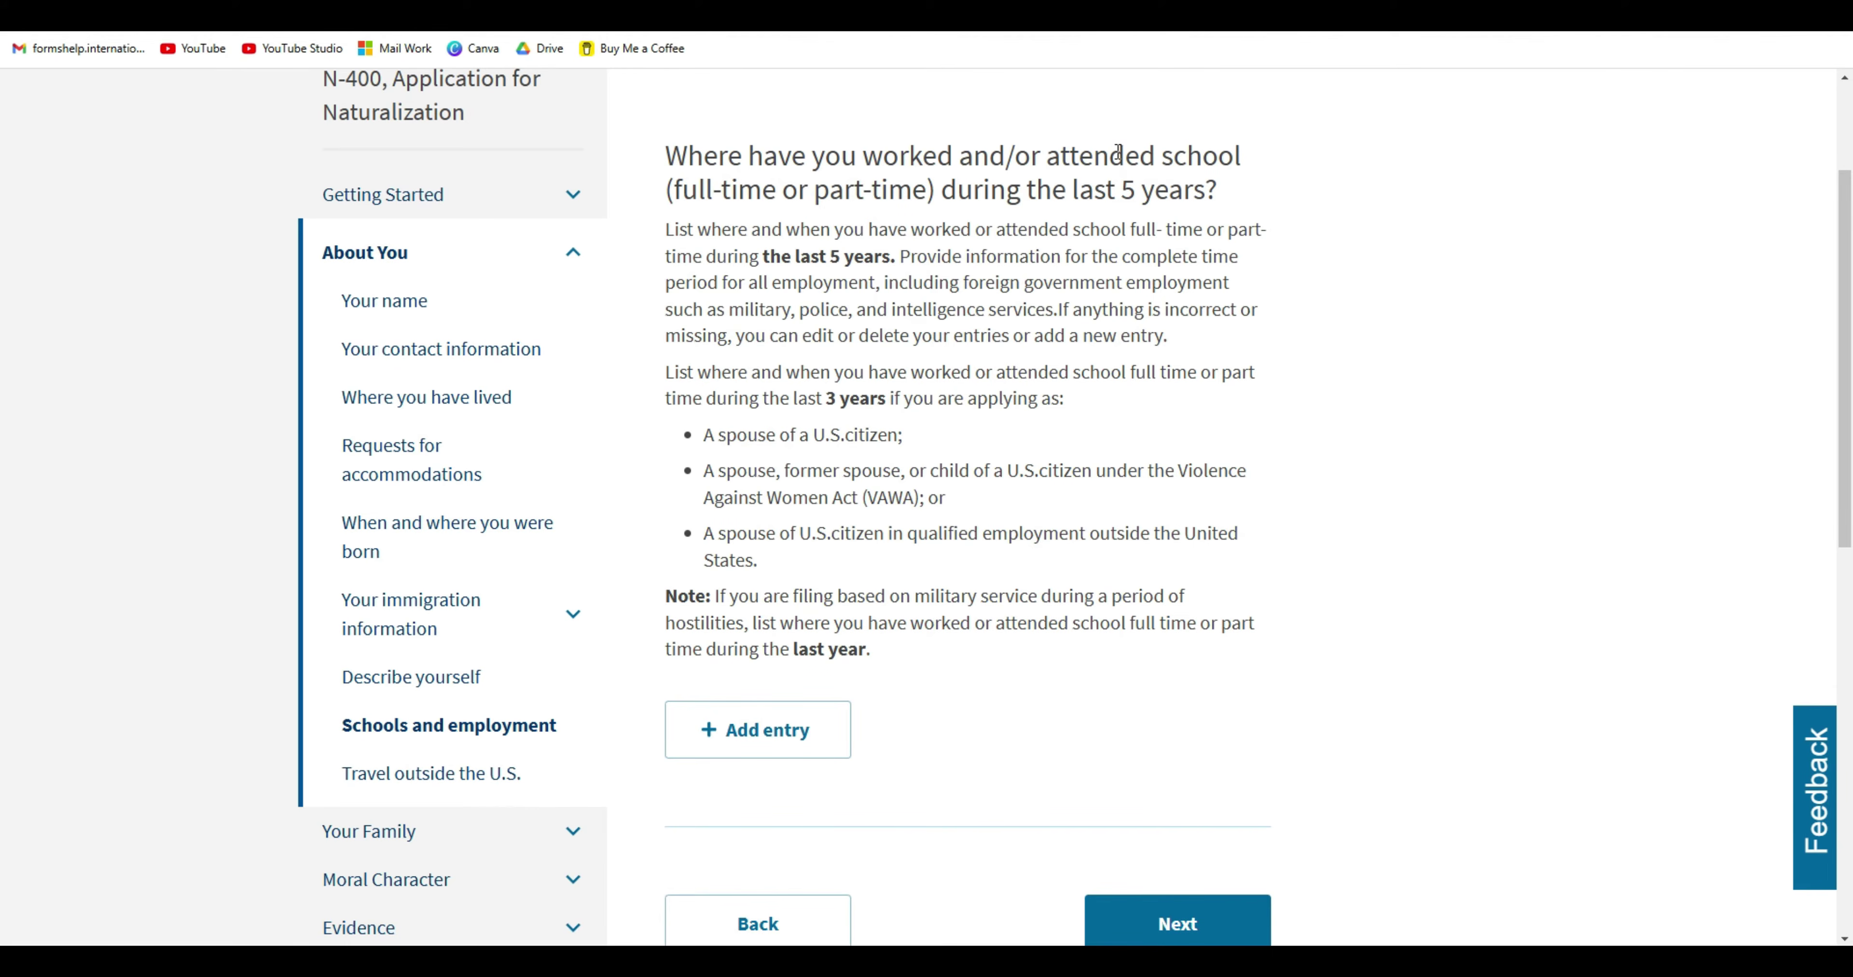
{"action": "double_click", "coordinate": [1165, 153]}
{"action": "left_click", "coordinate": [1188, 223]}
{"action": "left_click_drag", "start_coordinate": [1117, 189], "coordinate": [1214, 190]}
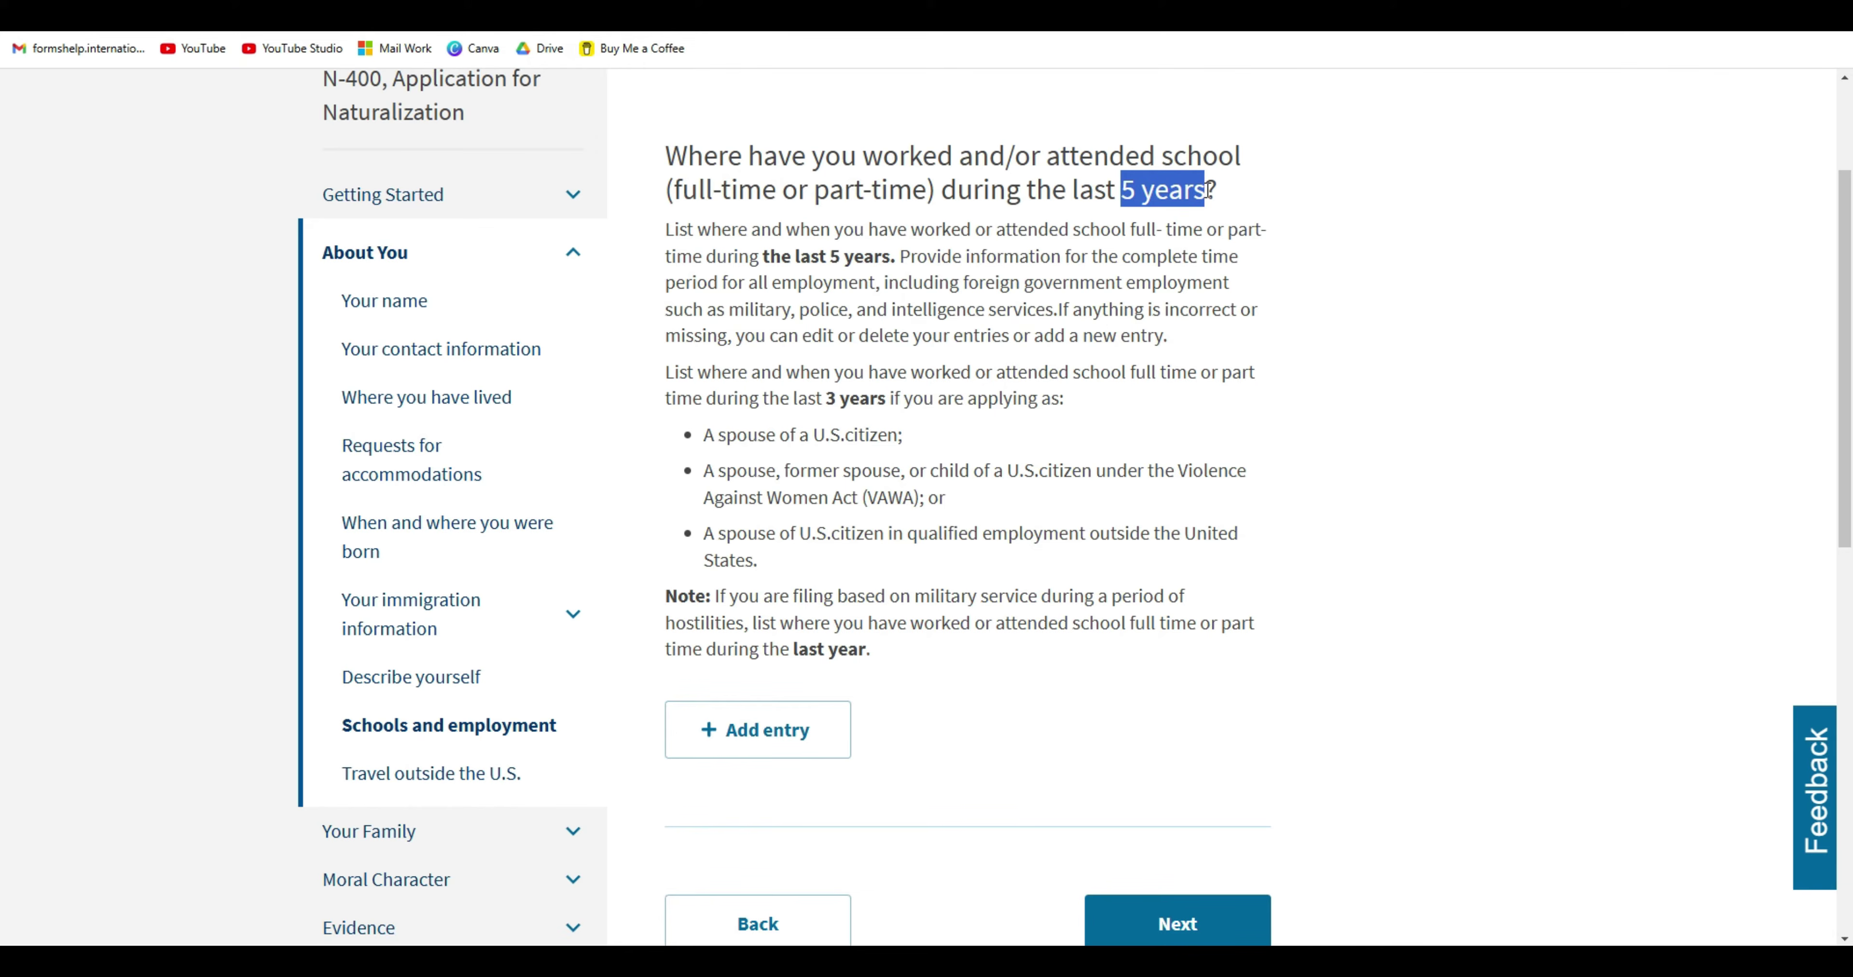
{"action": "left_click", "coordinate": [902, 463]}
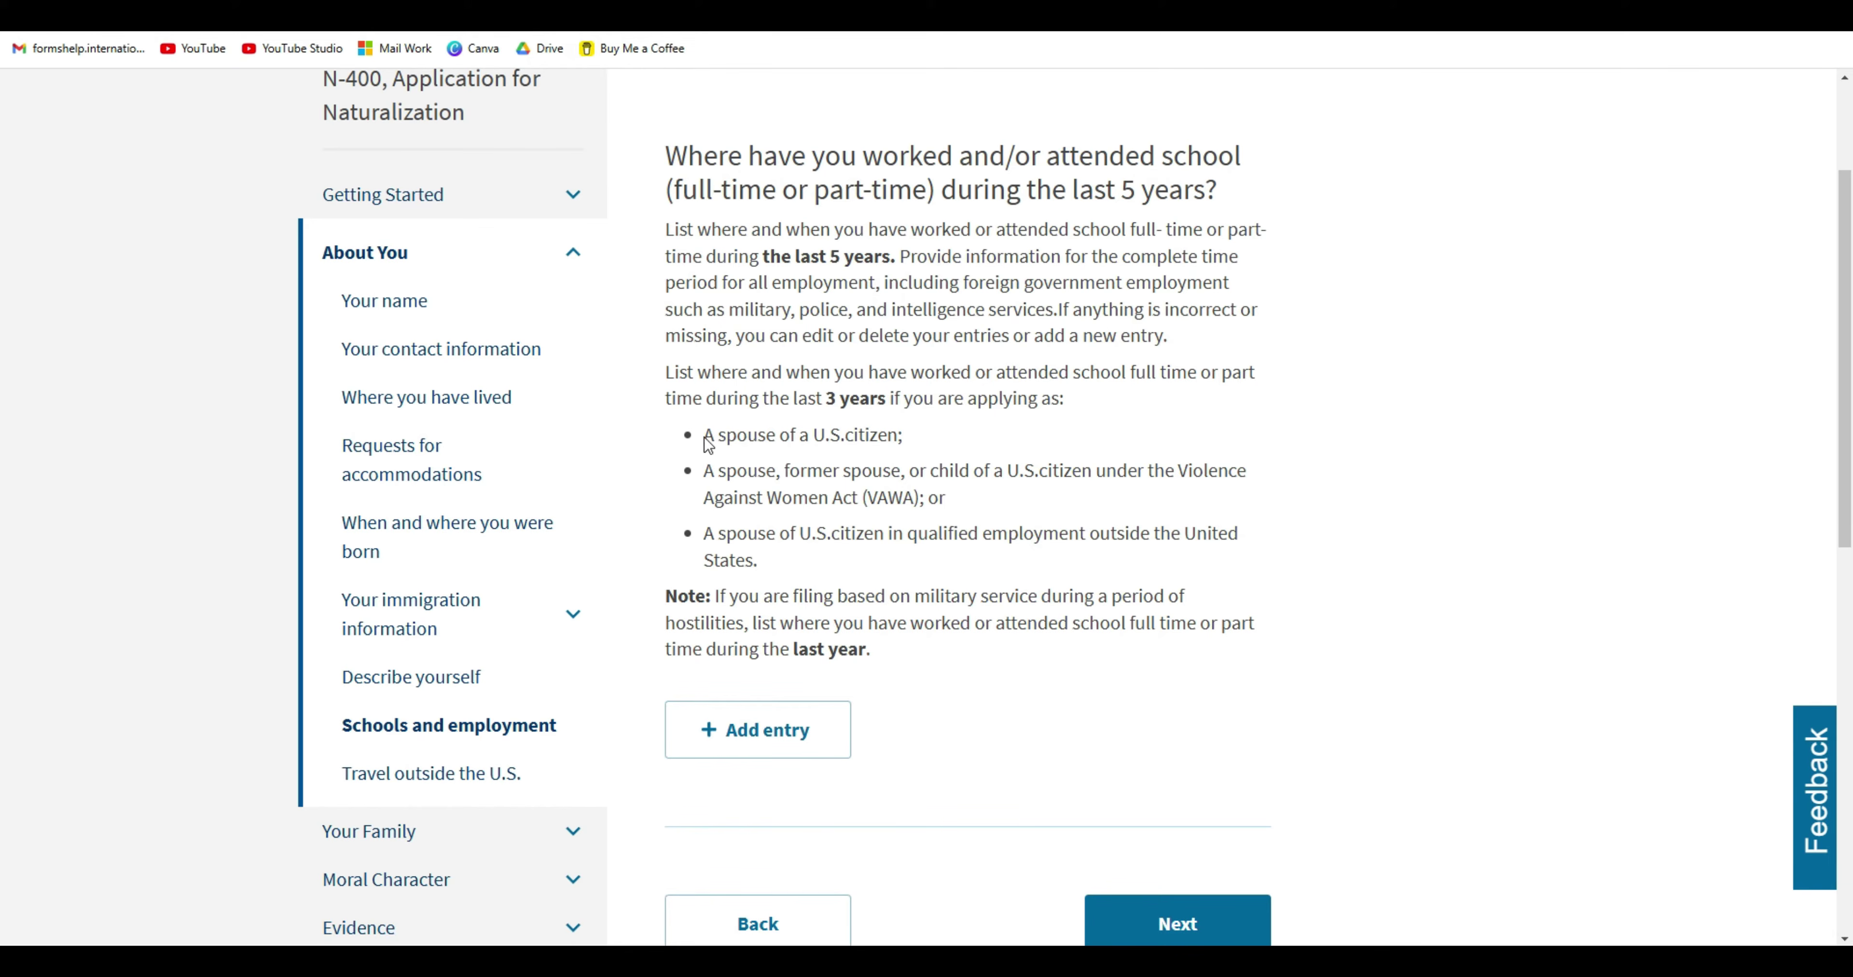
{"action": "left_click_drag", "start_coordinate": [703, 436], "coordinate": [901, 438]}
{"action": "left_click_drag", "start_coordinate": [780, 562], "coordinate": [704, 471]}
{"action": "left_click", "coordinate": [919, 543]}
{"action": "left_click_drag", "start_coordinate": [826, 399], "coordinate": [886, 400]}
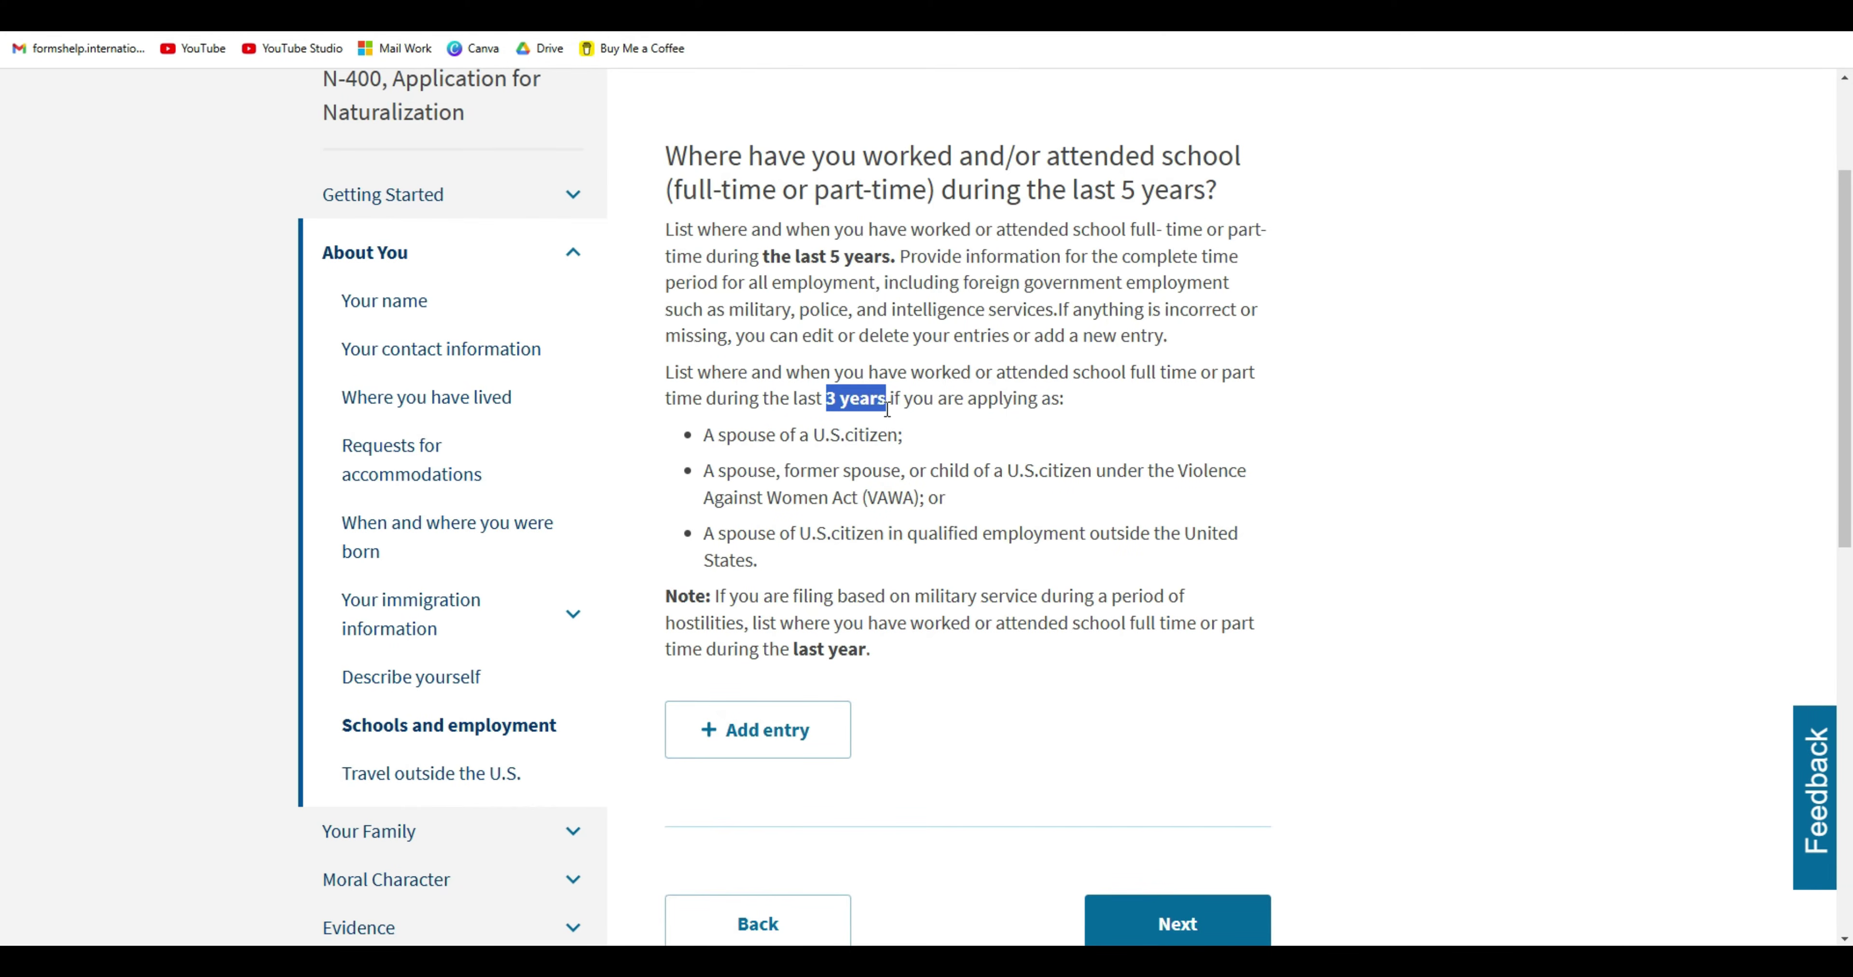
{"action": "left_click", "coordinate": [1006, 426]}
Add an employer entry to the school and employment history, with YUMMY BAKERY as the employer name.
{"action": "left_click", "coordinate": [1046, 361]}
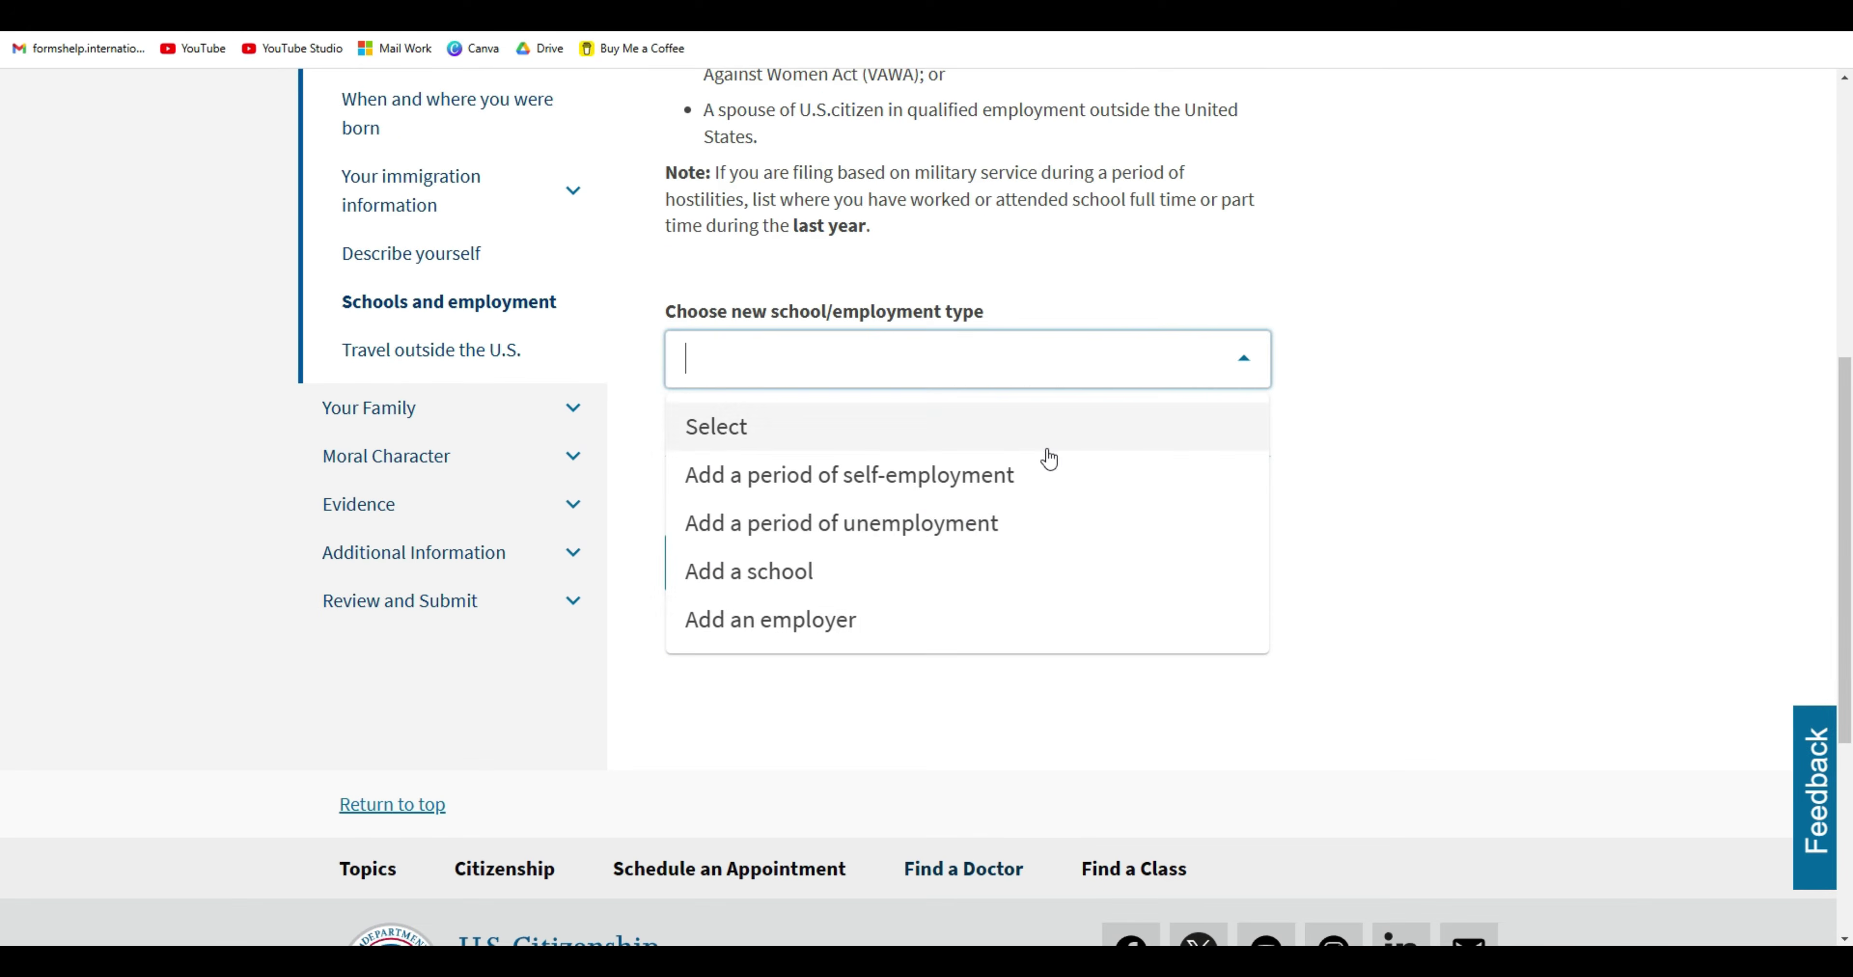
{"action": "left_click", "coordinate": [891, 620]}
{"action": "left_click", "coordinate": [1007, 379]}
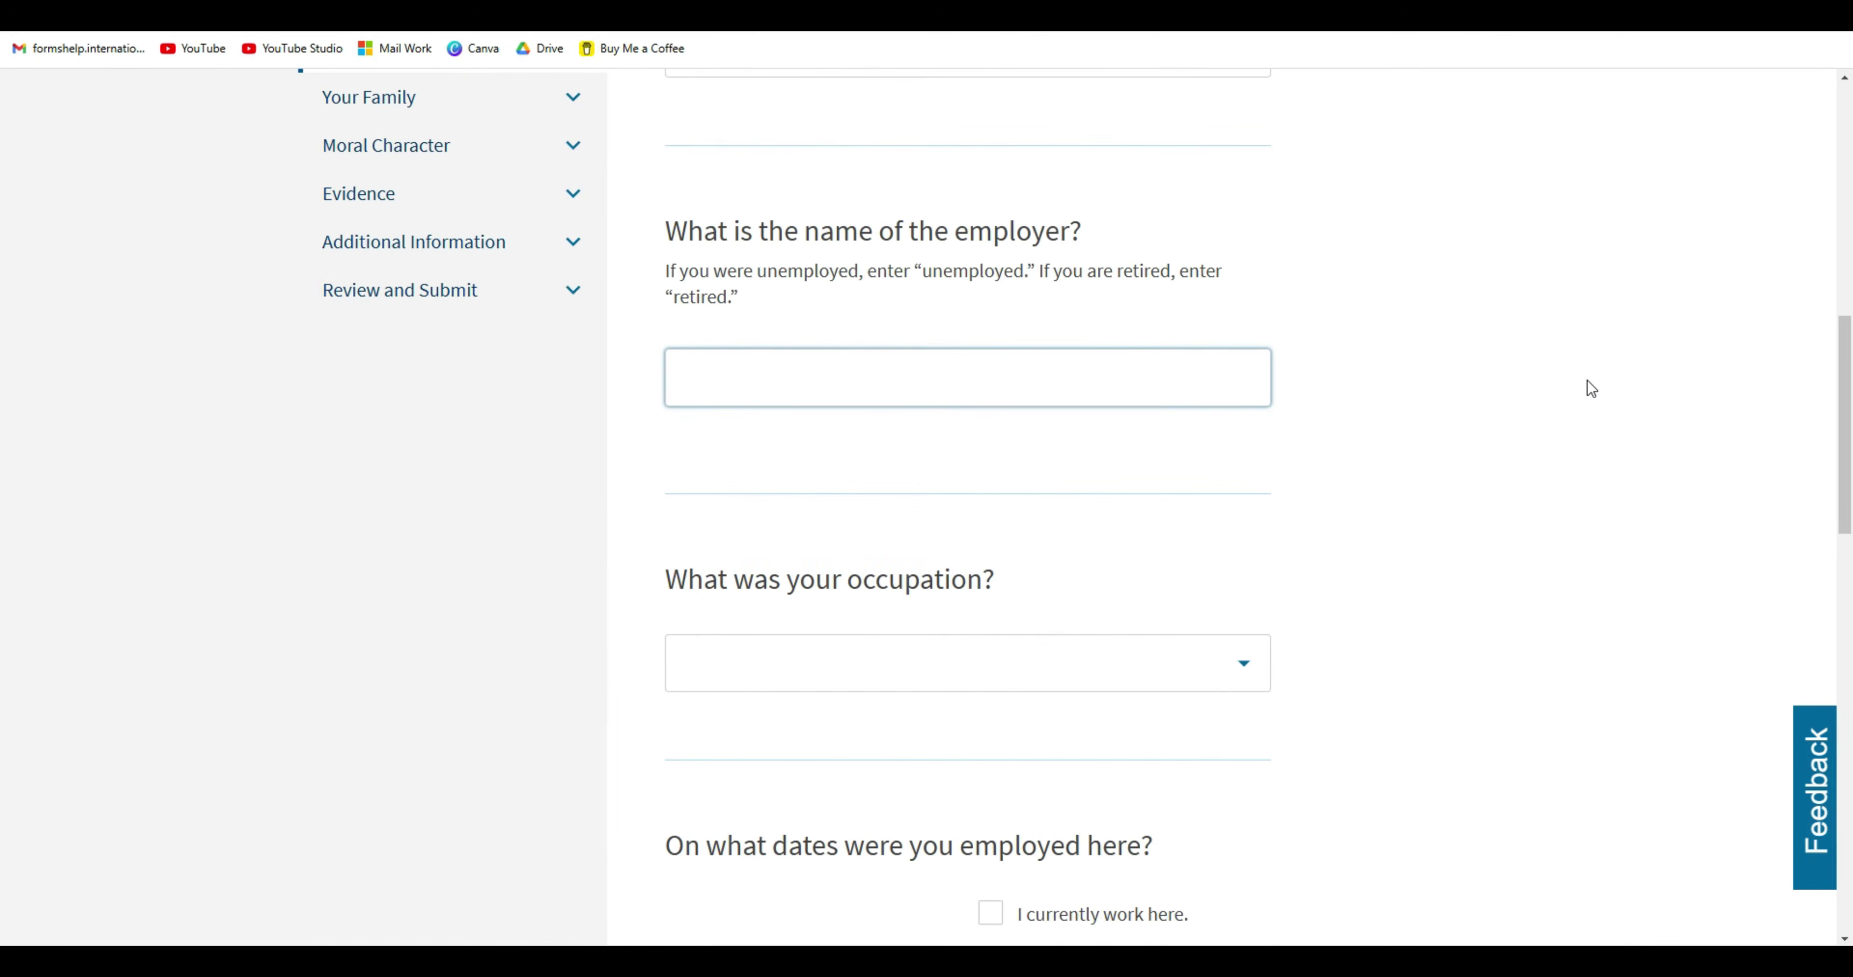
{"action": "type", "text": "YU"}
{"action": "left_click", "coordinate": [881, 412]}
{"action": "type", "text": "MMY BAKET"}
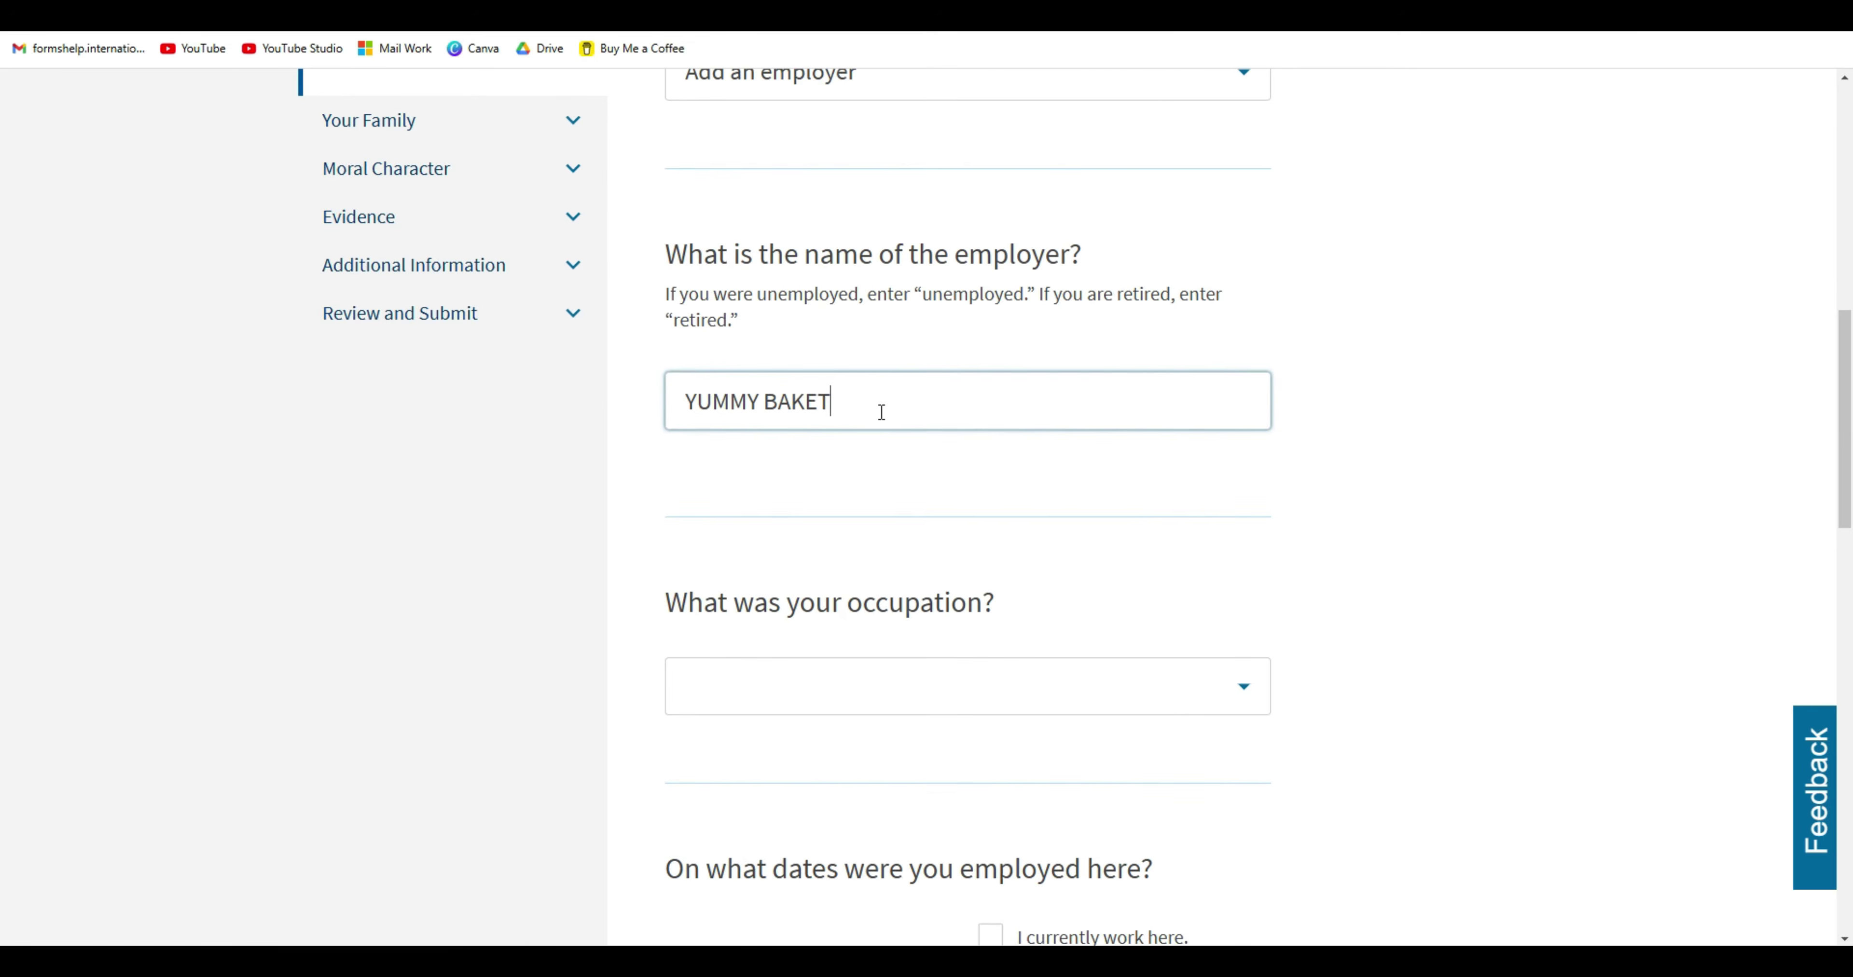
{"action": "key", "text": "BackSpace"}
{"action": "type", "text": "RY"}
Choose the occupation for the bakery job, set its start date to 01/01/2024, and mark it as the current workplace.
{"action": "scroll", "coordinate": [935, 431], "scroll_direction": "down", "scroll_amount": 3}
{"action": "left_click", "coordinate": [997, 446]}
{"action": "left_click_drag", "start_coordinate": [1260, 554], "coordinate": [1320, 645]}
{"action": "scroll", "coordinate": [1323, 652], "scroll_direction": "down", "scroll_amount": 5}
{"action": "left_click", "coordinate": [826, 385]}
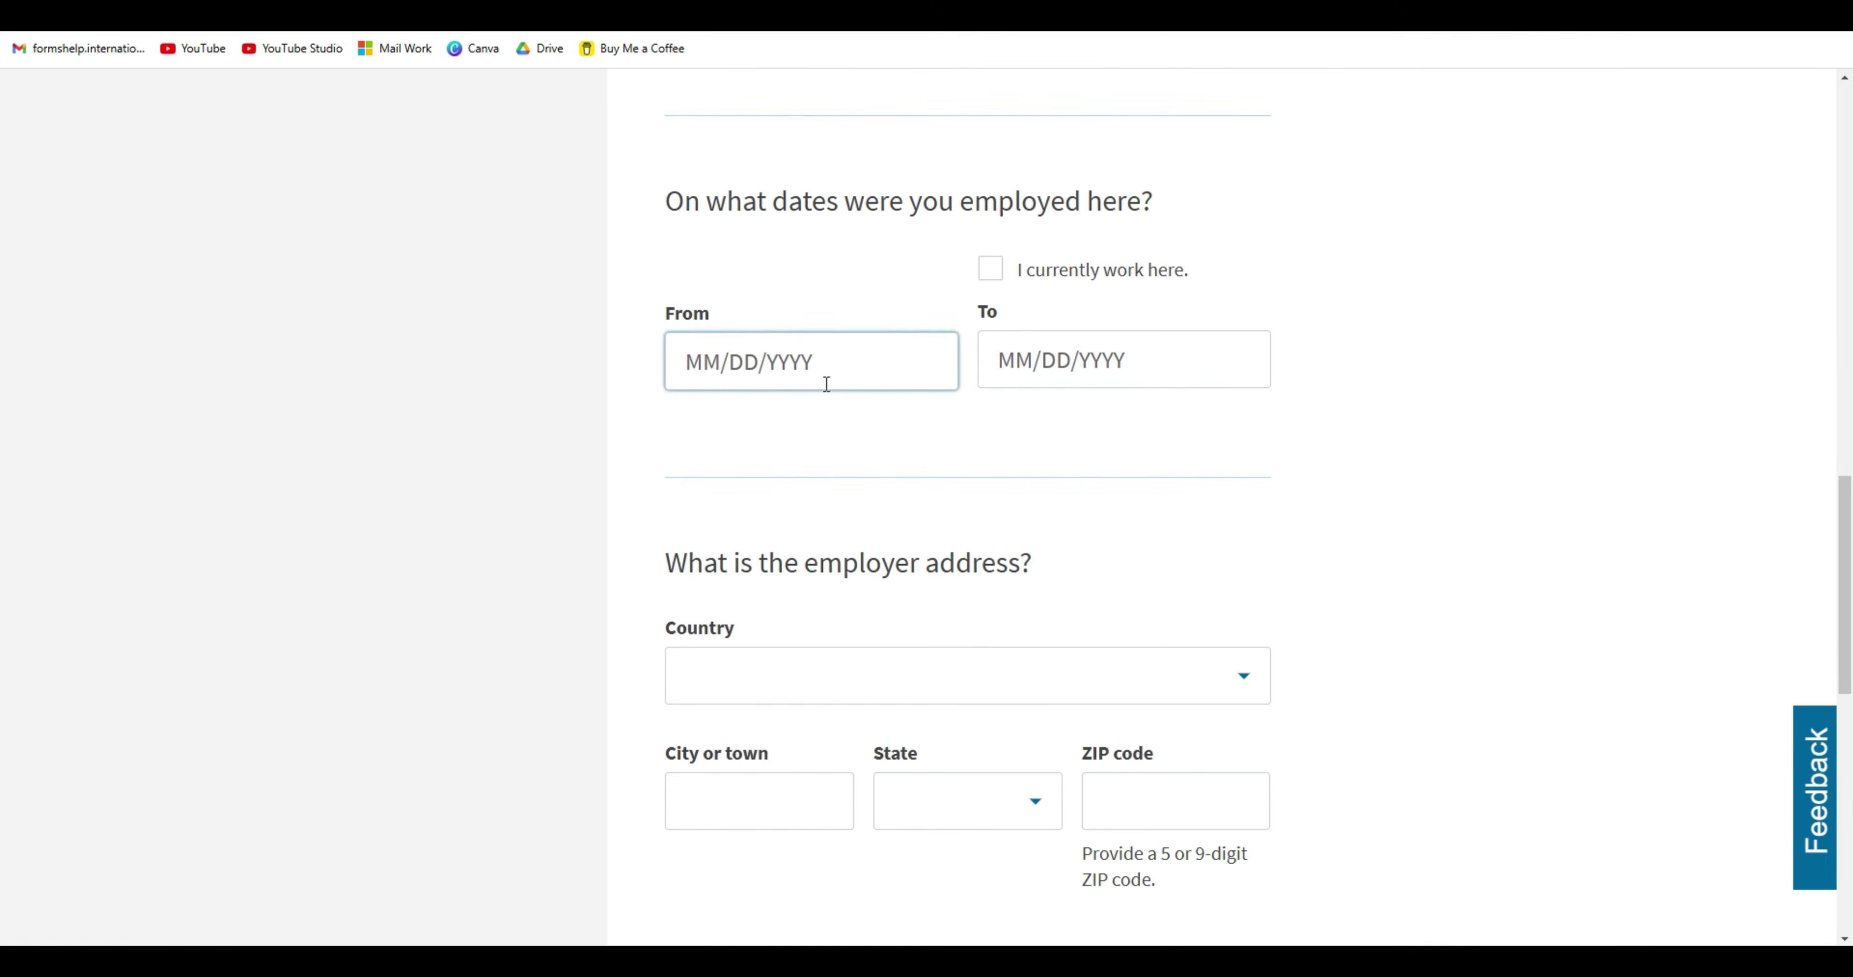
{"action": "type", "text": "01012024"}
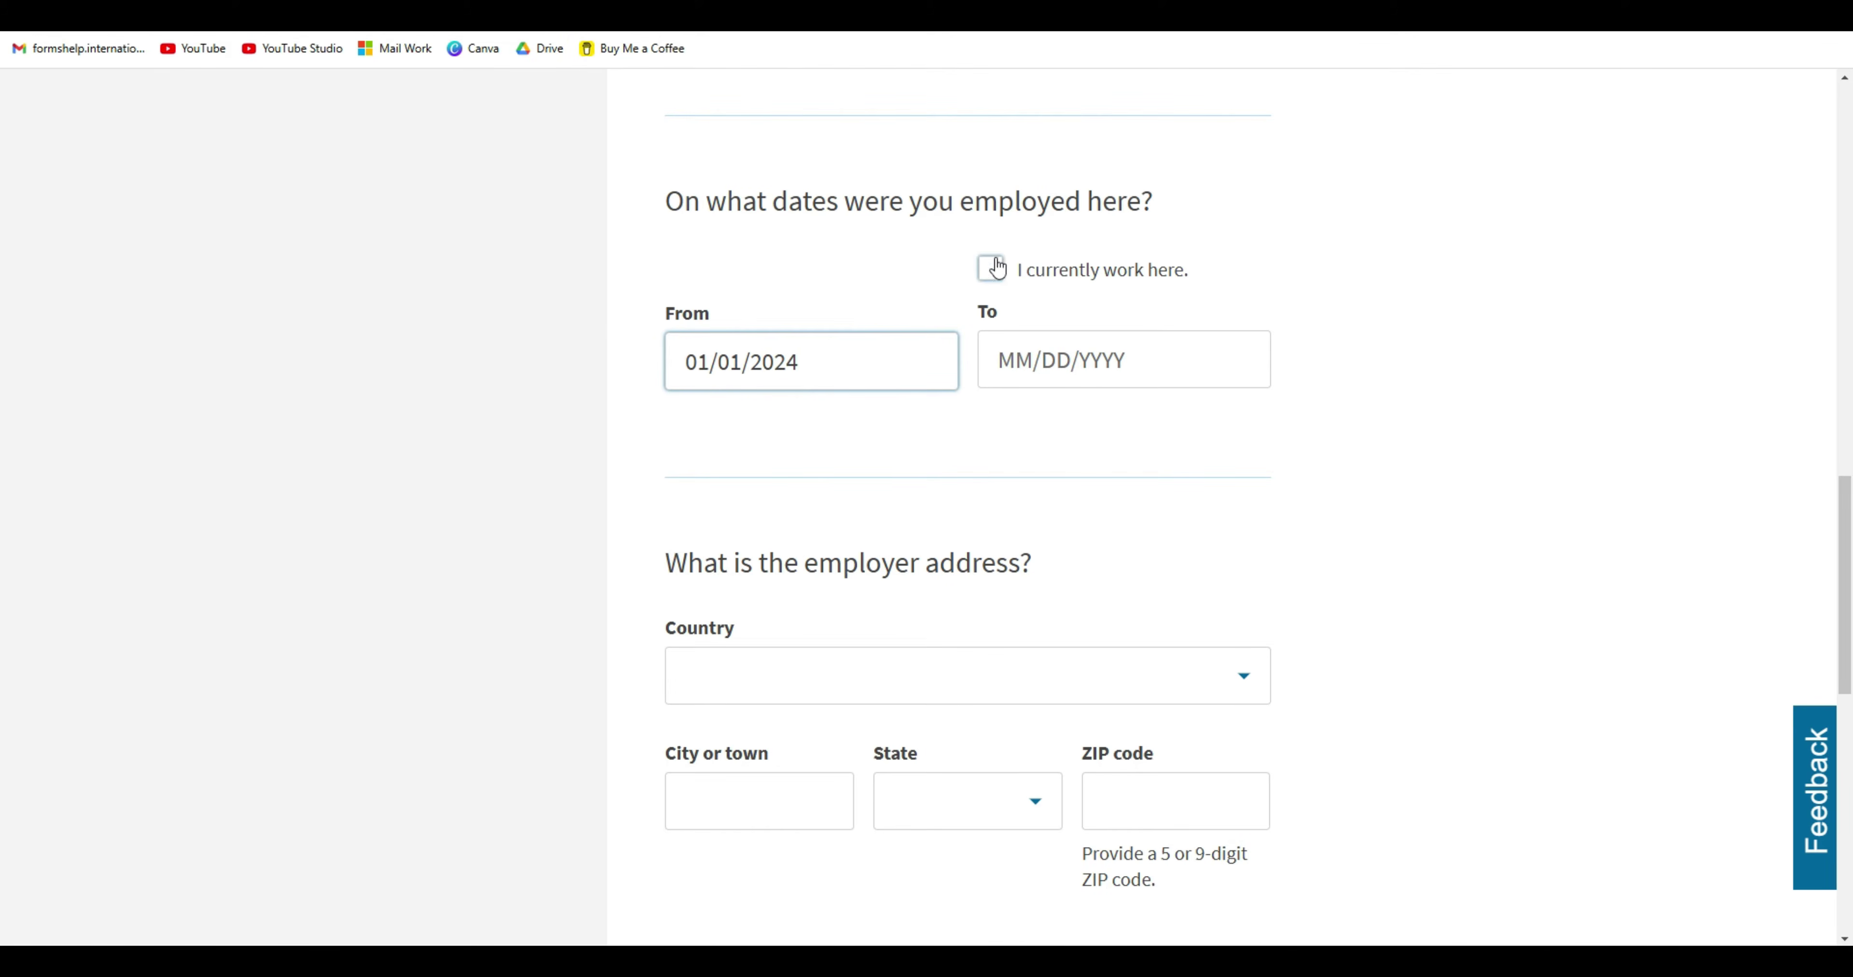
{"action": "left_click", "coordinate": [1384, 236]}
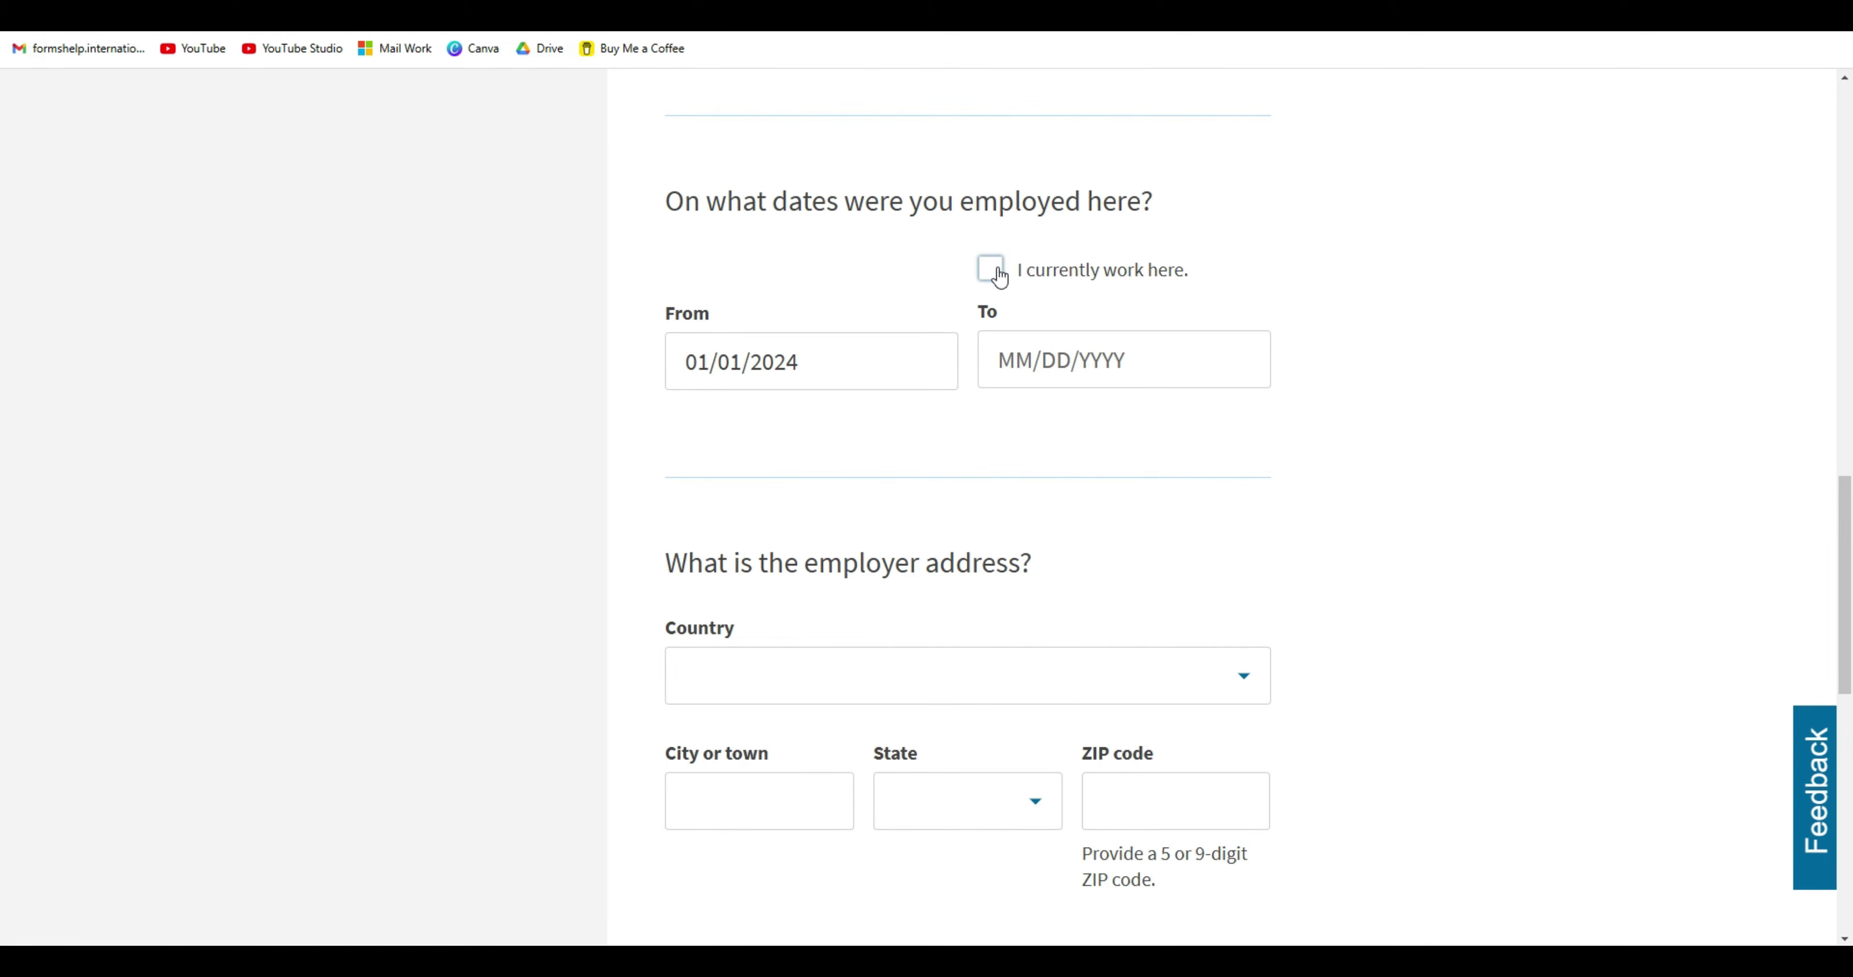
Set the employer address country to United States and save the employment entry.
{"action": "scroll", "coordinate": [999, 275], "scroll_direction": "down", "scroll_amount": 4}
{"action": "left_click", "coordinate": [1024, 374]}
{"action": "type", "text": "U"}
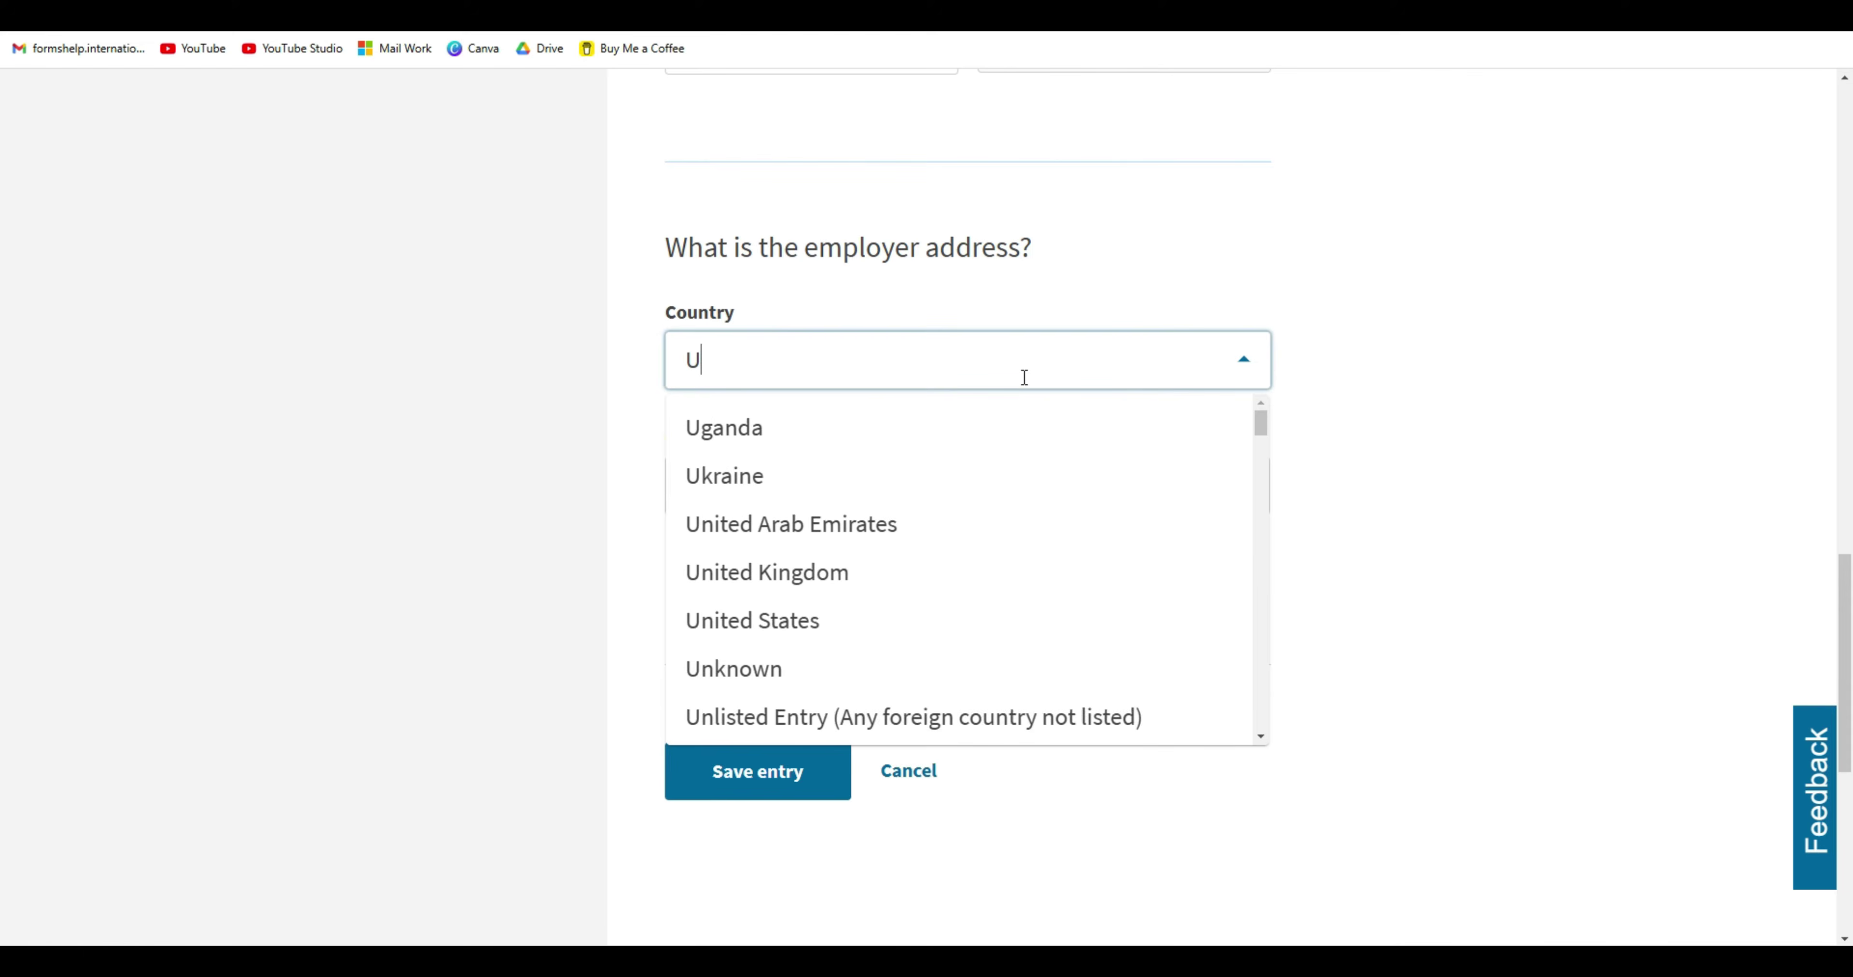
{"action": "type", "text": "NI"}
{"action": "left_click", "coordinate": [928, 524]}
{"action": "left_click", "coordinate": [726, 772]}
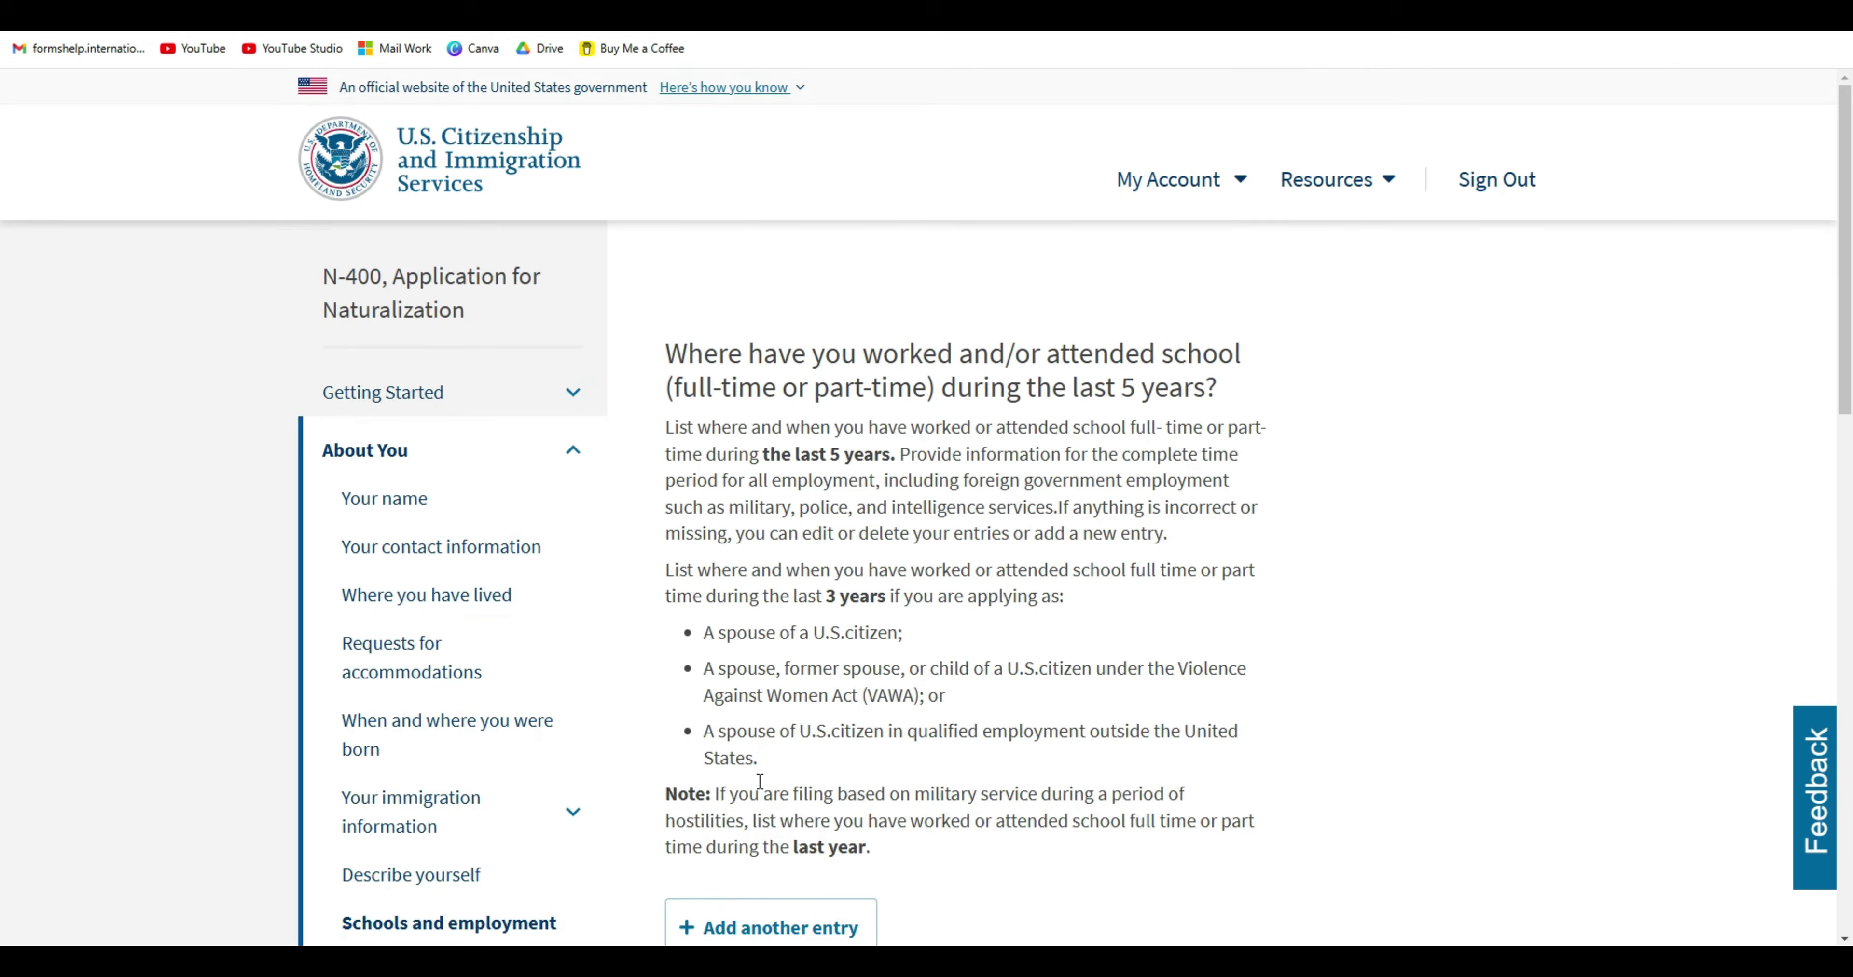
Check the period missing from the work history, and add an UNEMPLOYED entry from 06/01/2023 to 12/31/2023.
{"action": "scroll", "coordinate": [760, 781], "scroll_direction": "down", "scroll_amount": 5}
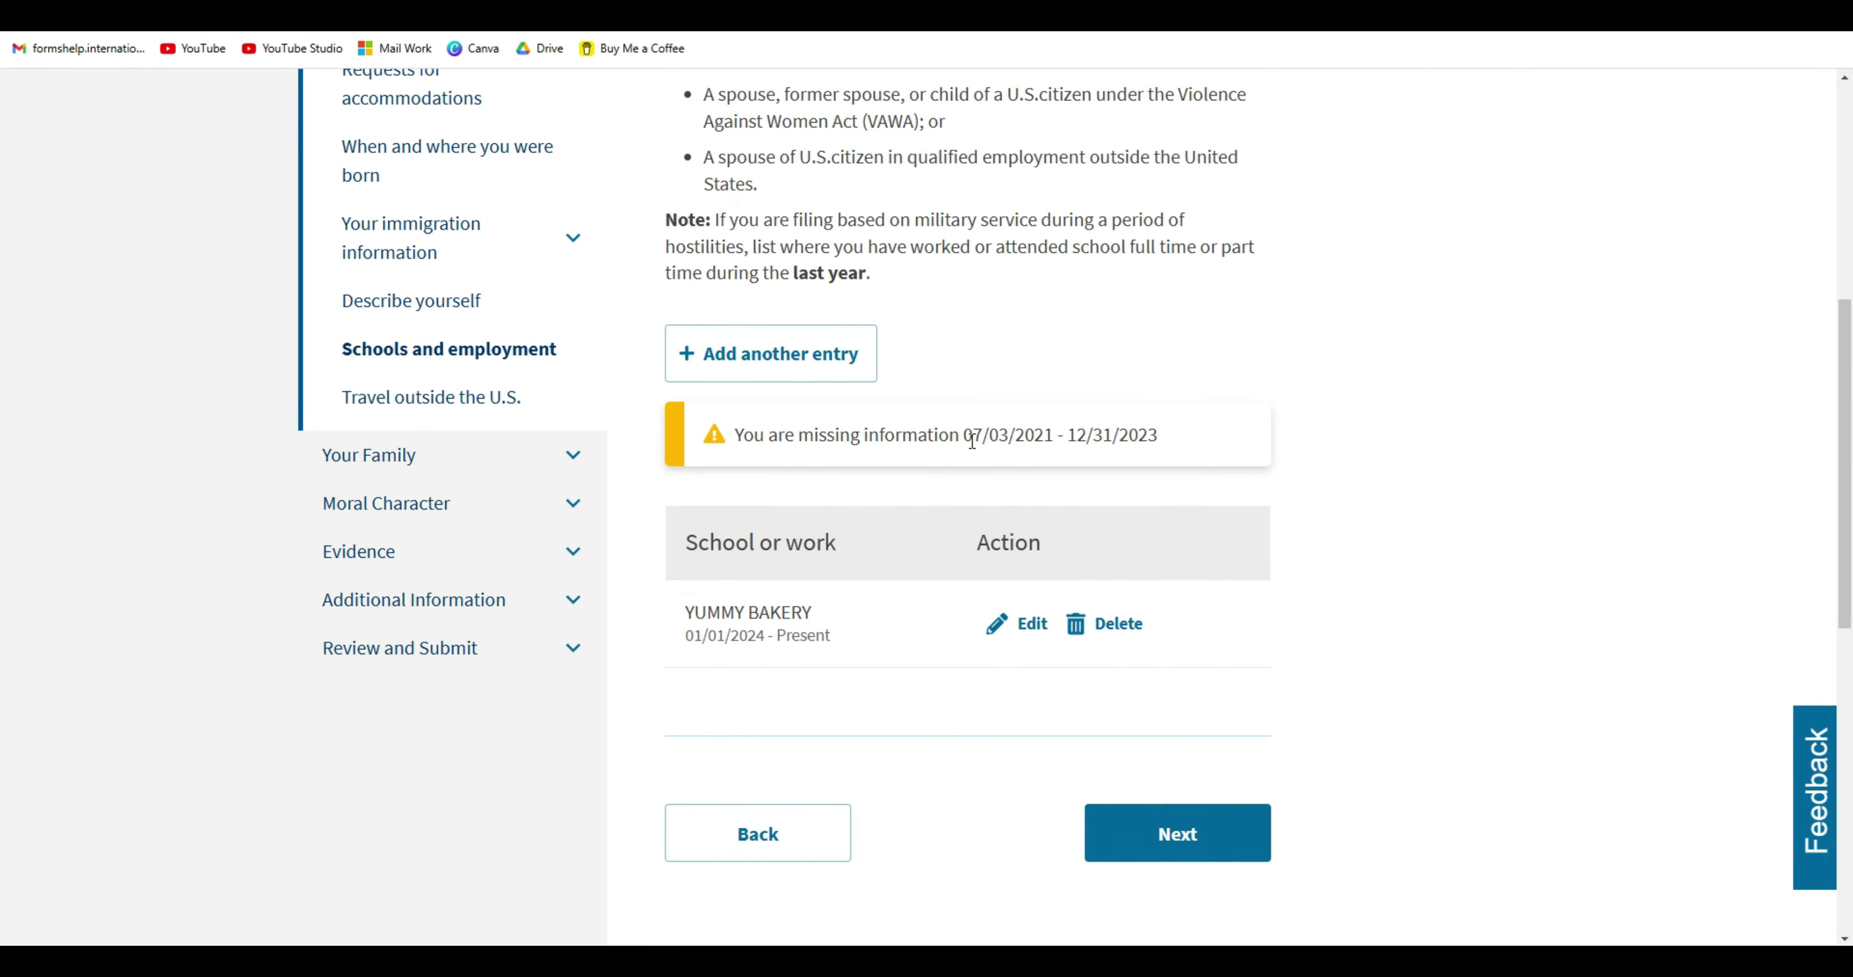
{"action": "left_click_drag", "start_coordinate": [964, 438], "coordinate": [1157, 441]}
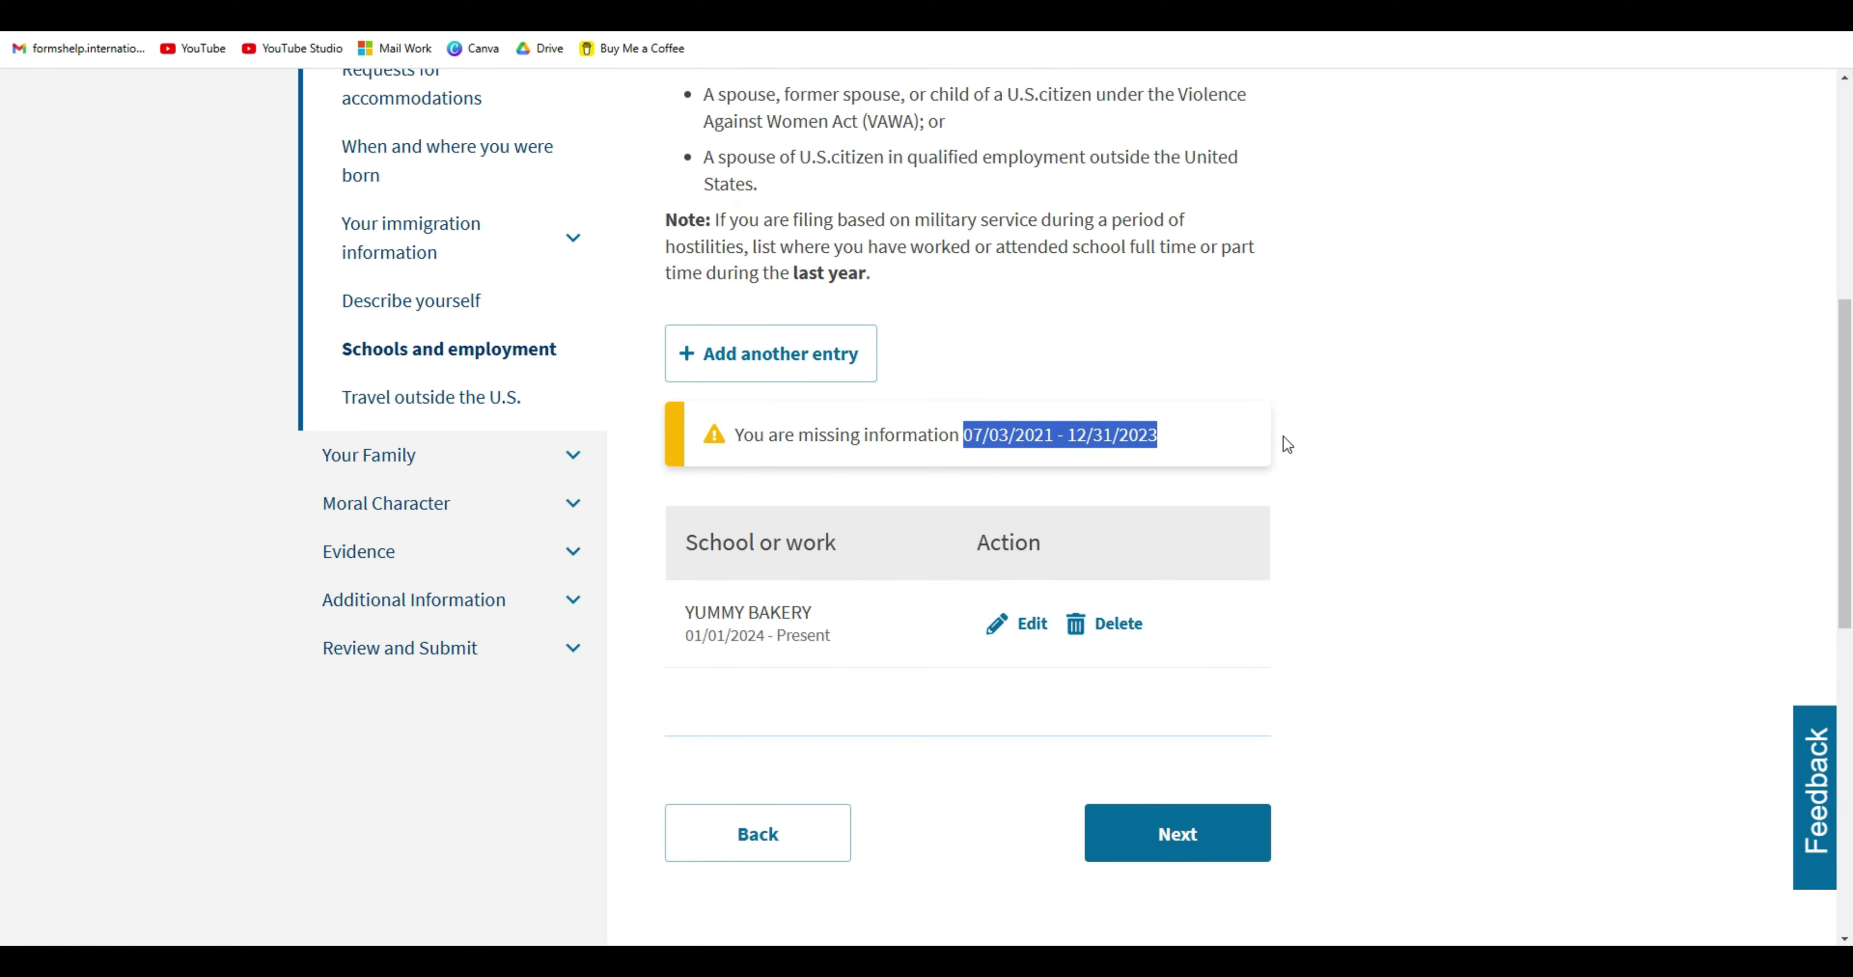
{"action": "left_click", "coordinate": [1331, 436]}
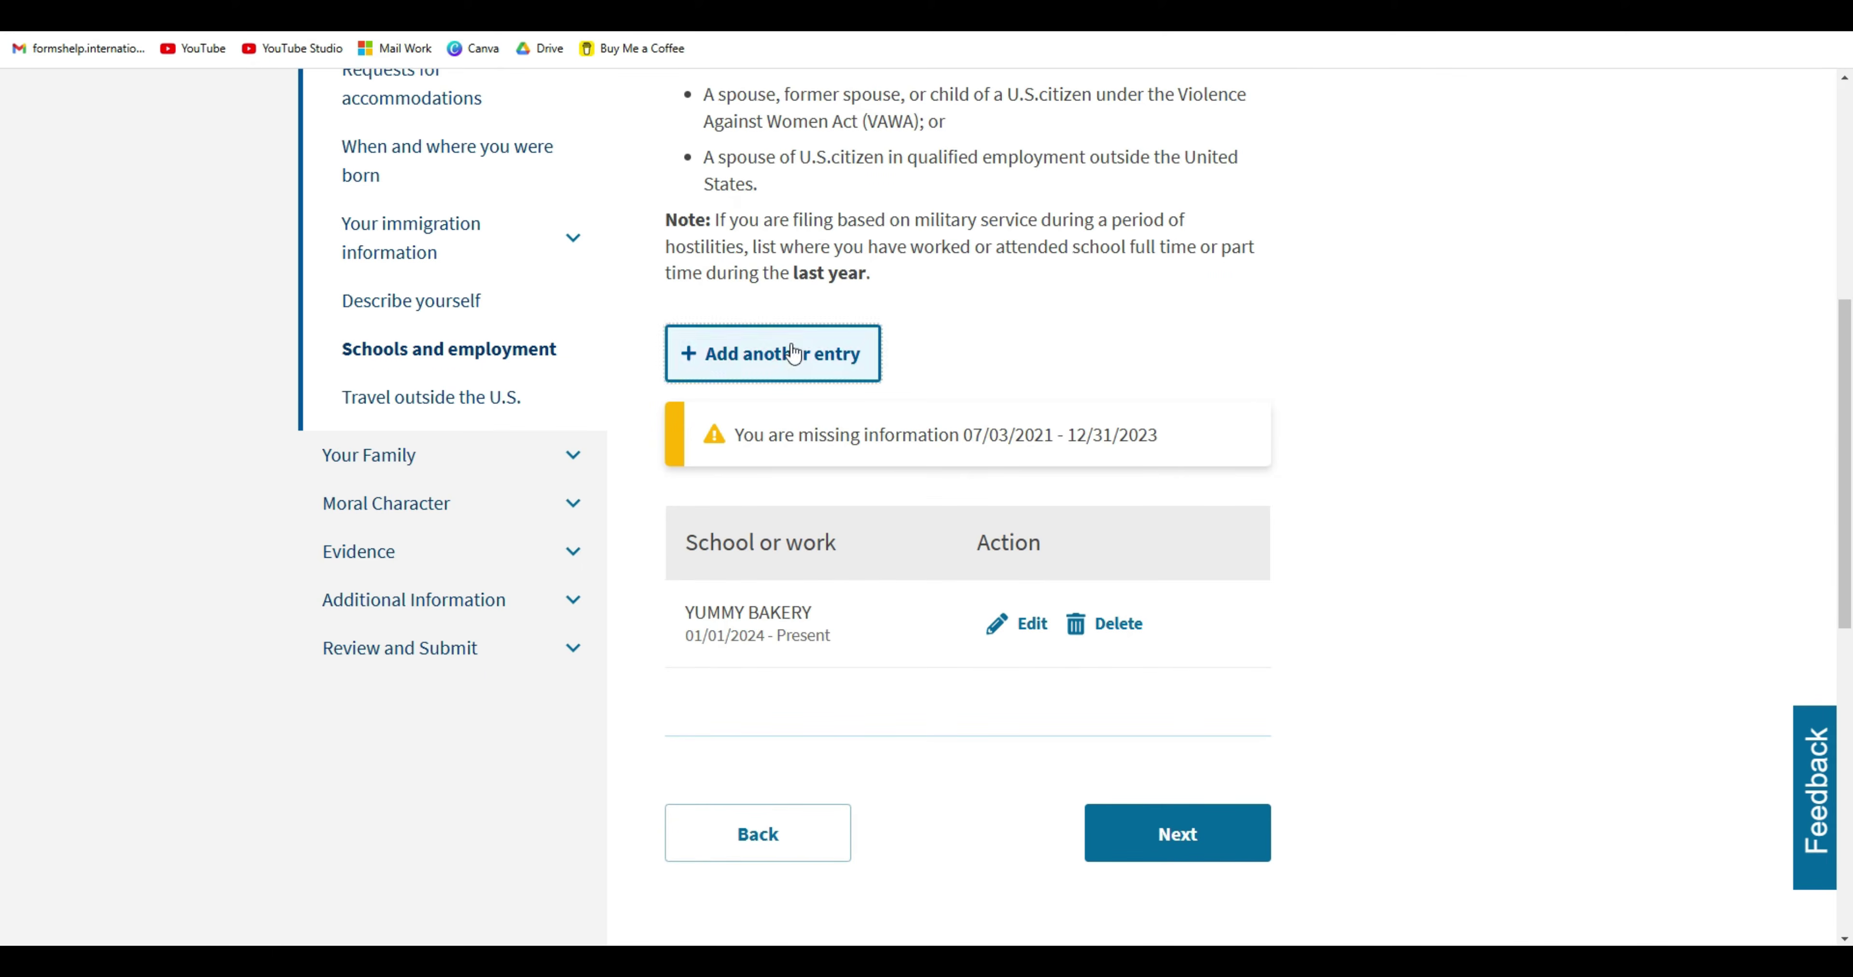
{"action": "left_click", "coordinate": [773, 353]}
{"action": "left_click", "coordinate": [1104, 594]}
{"action": "type", "text": "UNEMPLOYED"}
{"action": "key", "text": "Tab"}
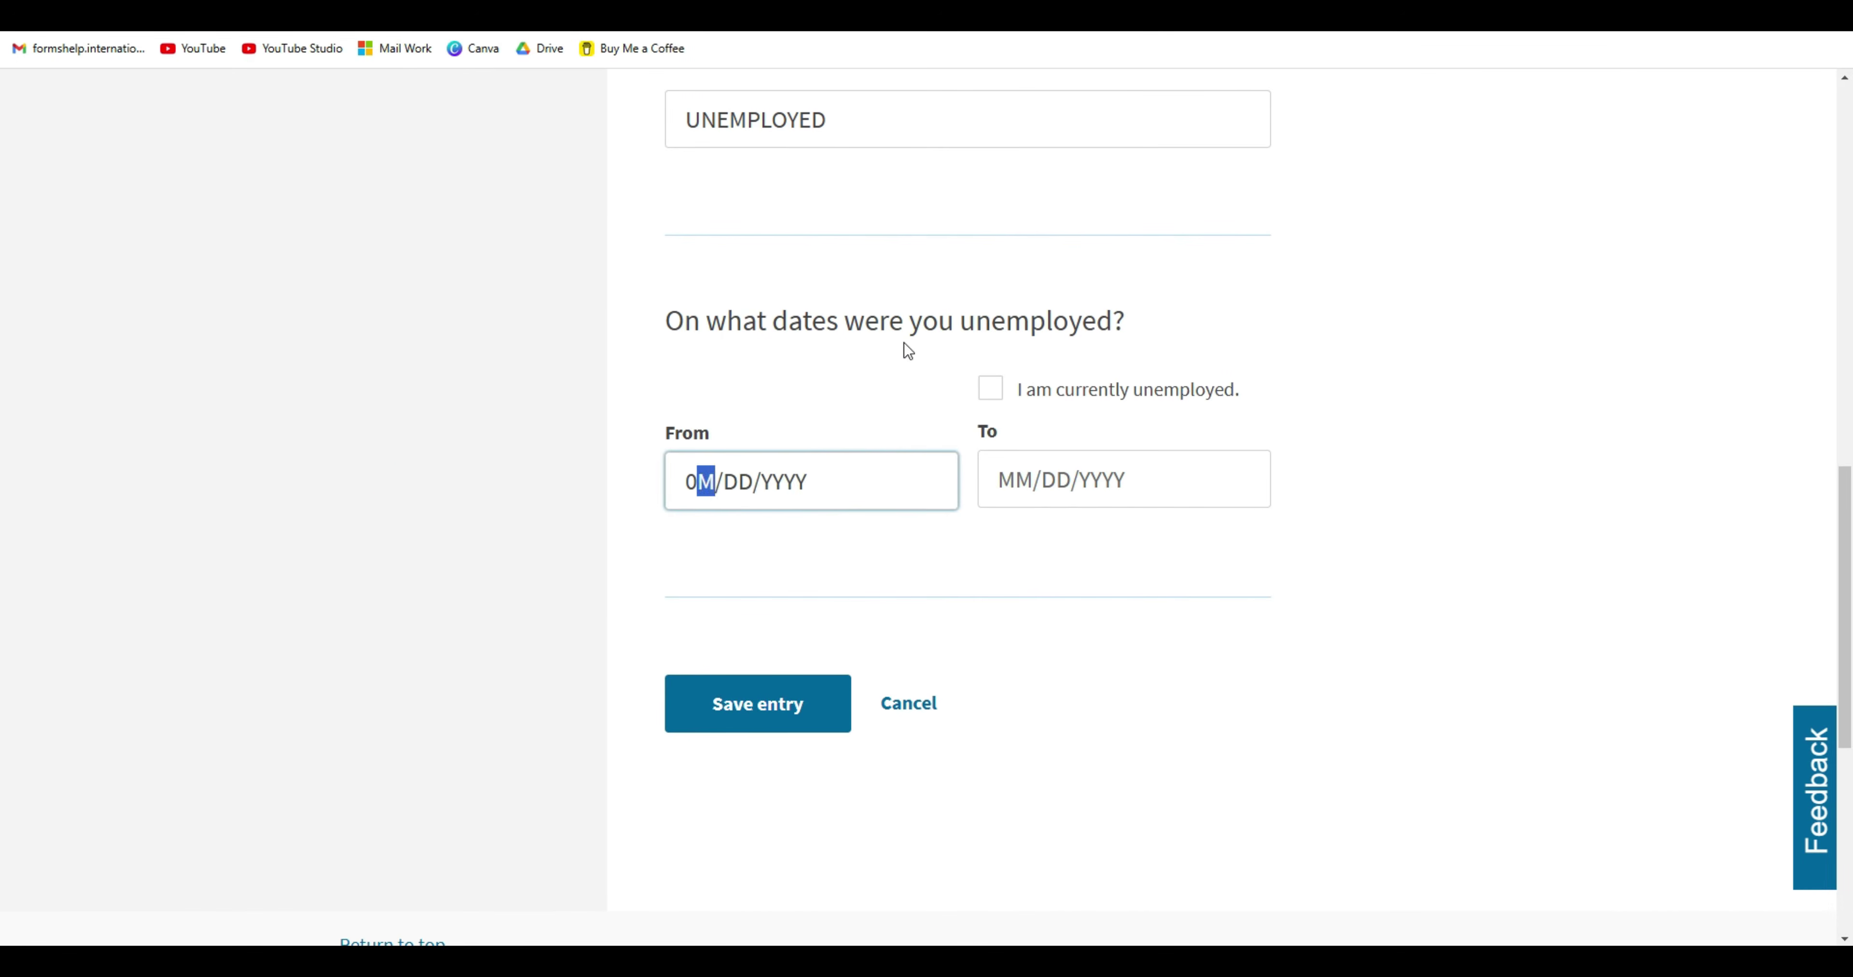
{"action": "type", "text": "0601202"}
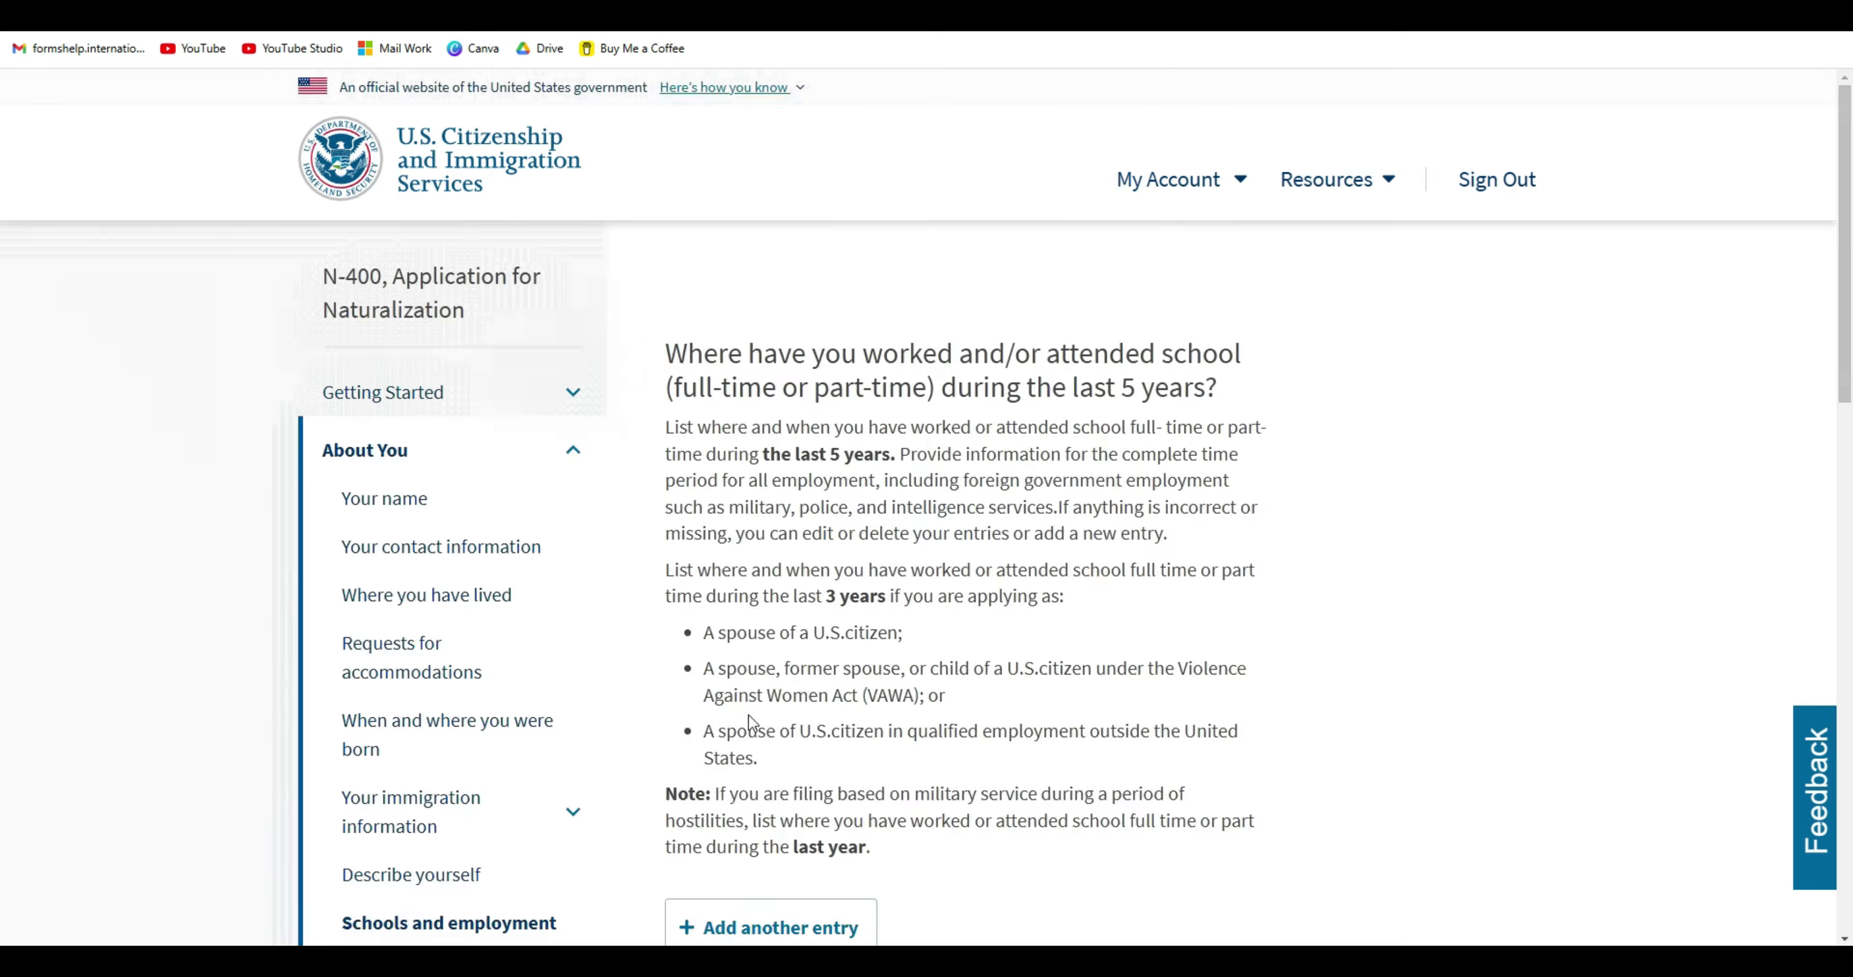
Add a school entry for BAKERY SCHOOL OF NEW YORK with COOKING as the field of study.
{"action": "scroll", "coordinate": [927, 503], "scroll_direction": "down", "scroll_amount": 10}
{"action": "left_click_drag", "start_coordinate": [961, 366], "coordinate": [1158, 366]}
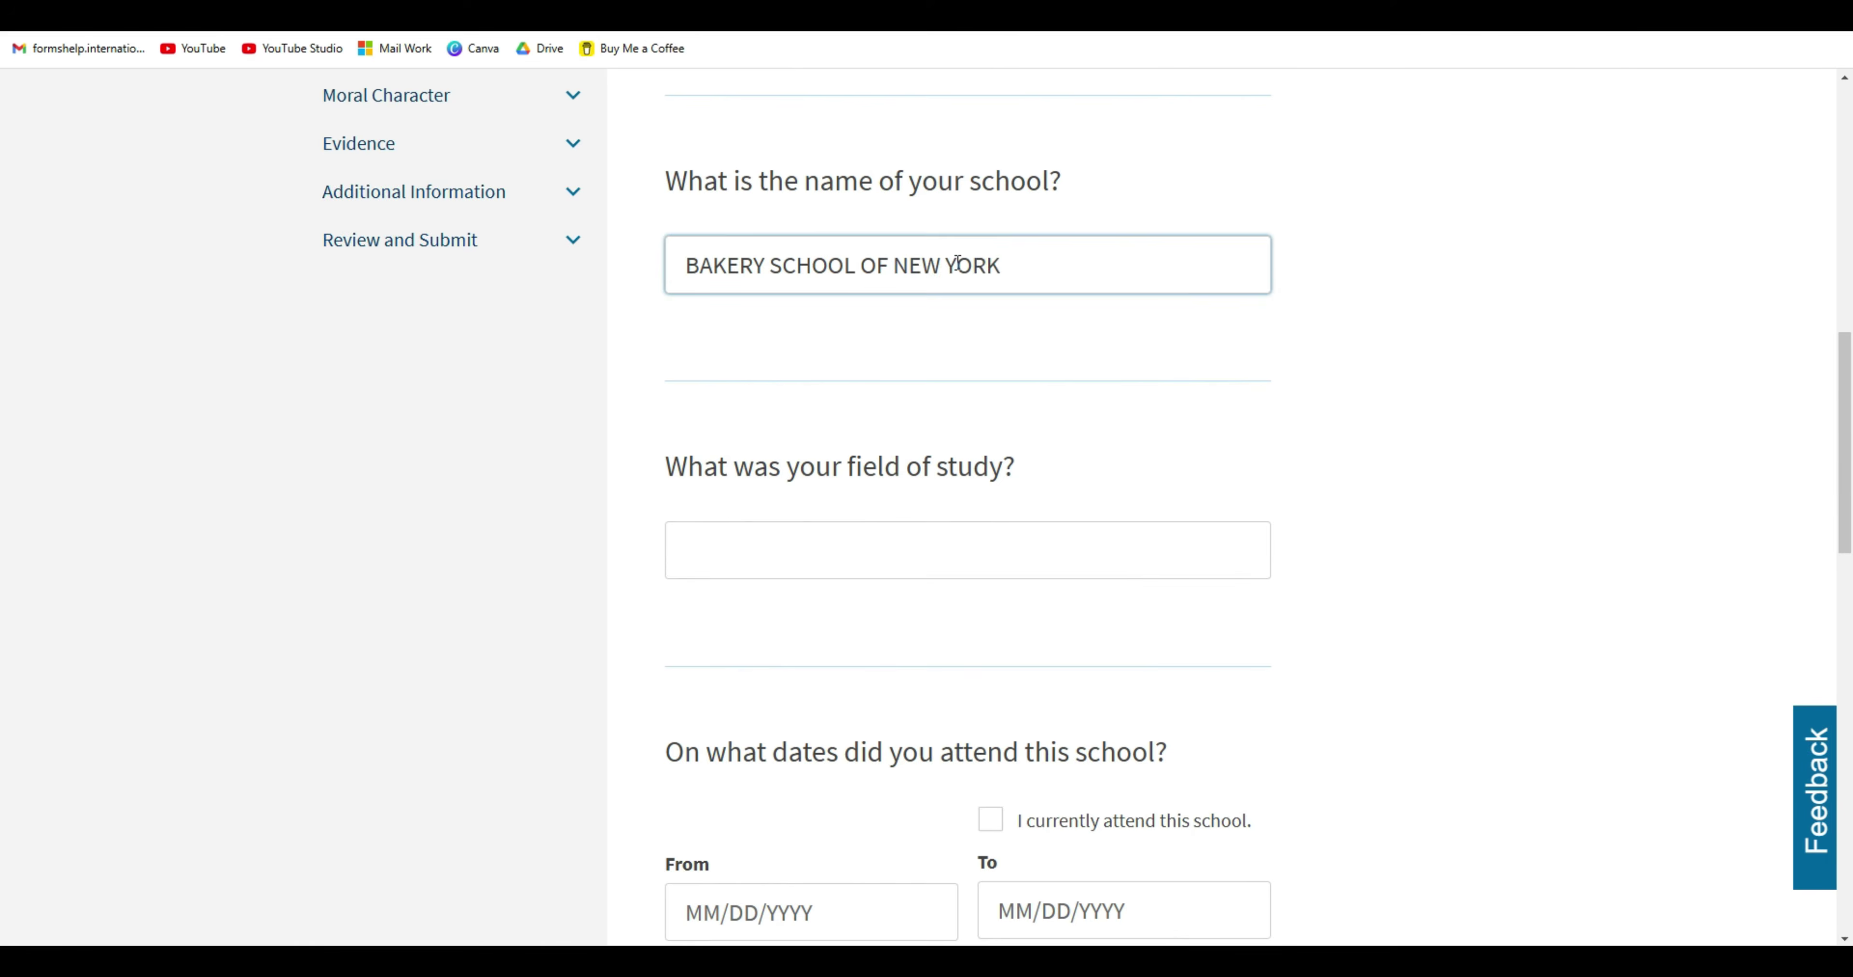
{"action": "scroll", "coordinate": [964, 431], "scroll_direction": "down", "scroll_amount": 3}
{"action": "left_click", "coordinate": [964, 376]}
{"action": "type", "text": "COOKING"}
Set the school attendance dates to 06/01/2021 through 05/31/2023, fill in the school's country, and save the entry.
{"action": "scroll", "coordinate": [964, 377], "scroll_direction": "down", "scroll_amount": 3}
{"action": "left_click", "coordinate": [785, 418]}
{"action": "type", "text": "06012021"}
{"action": "left_click", "coordinate": [1220, 418]}
{"action": "type", "text": "05312023"}
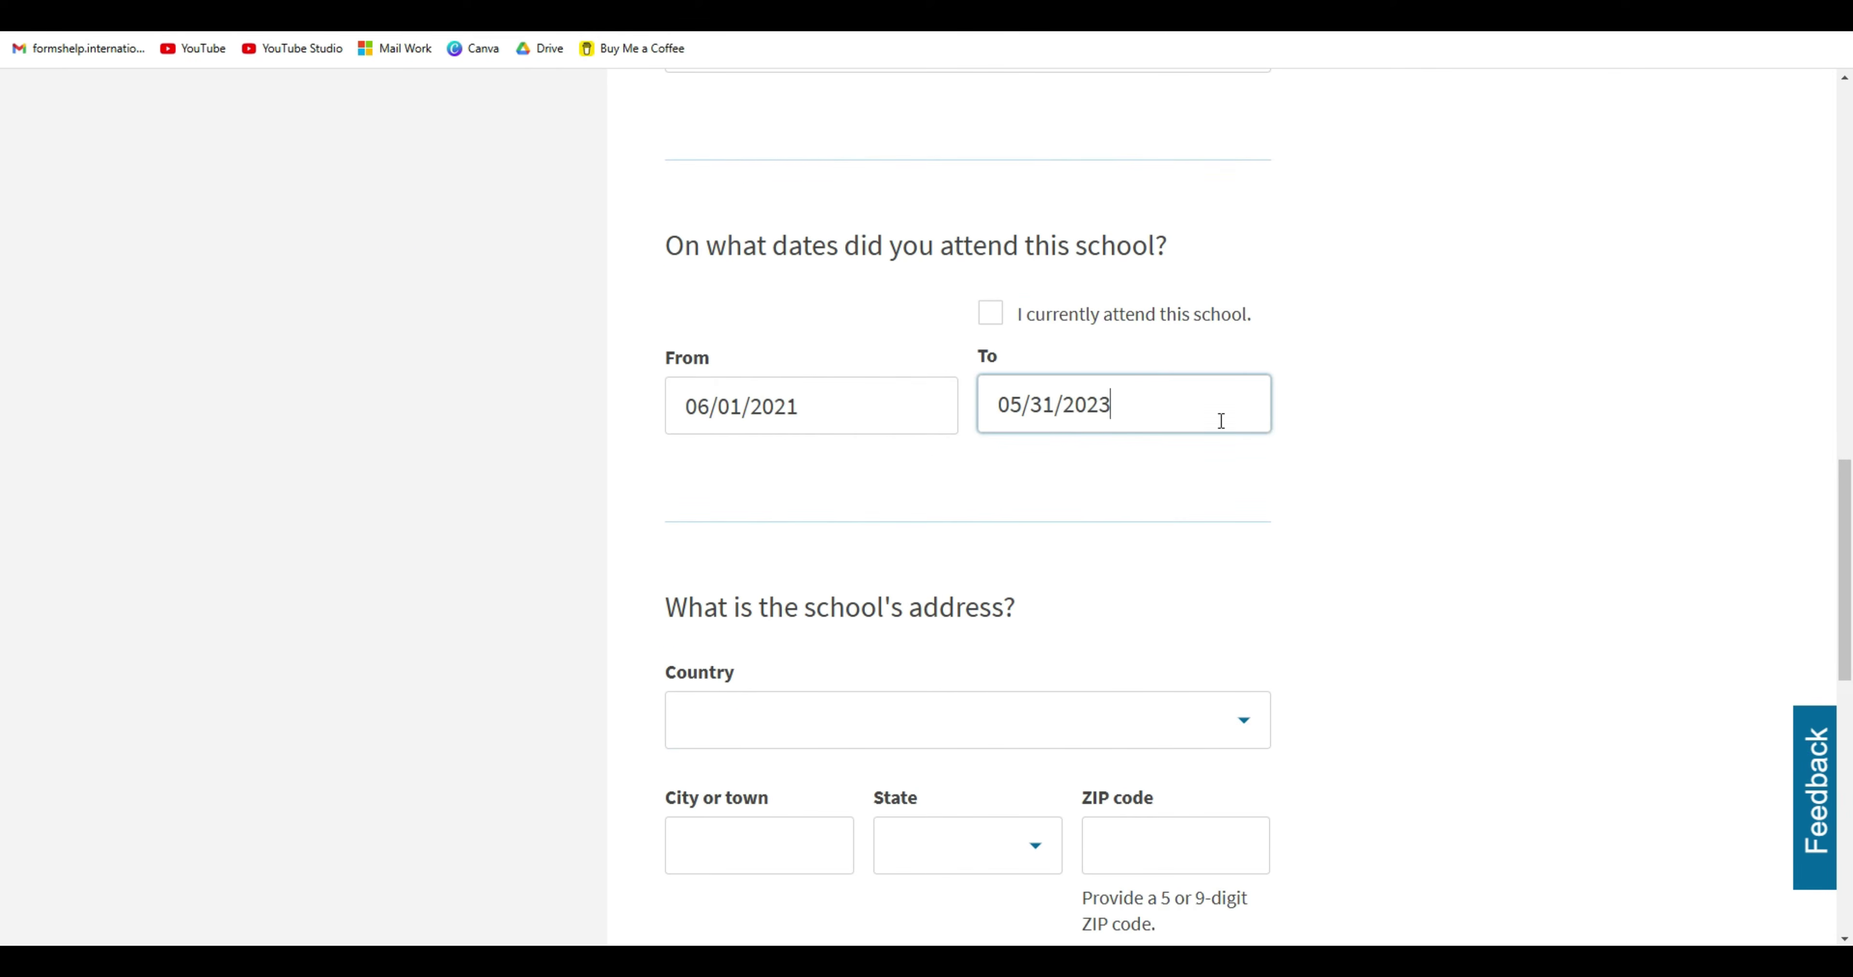
{"action": "scroll", "coordinate": [841, 409], "scroll_direction": "down", "scroll_amount": 3}
{"action": "left_click", "coordinate": [840, 409]}
{"action": "type", "text": "UN"}
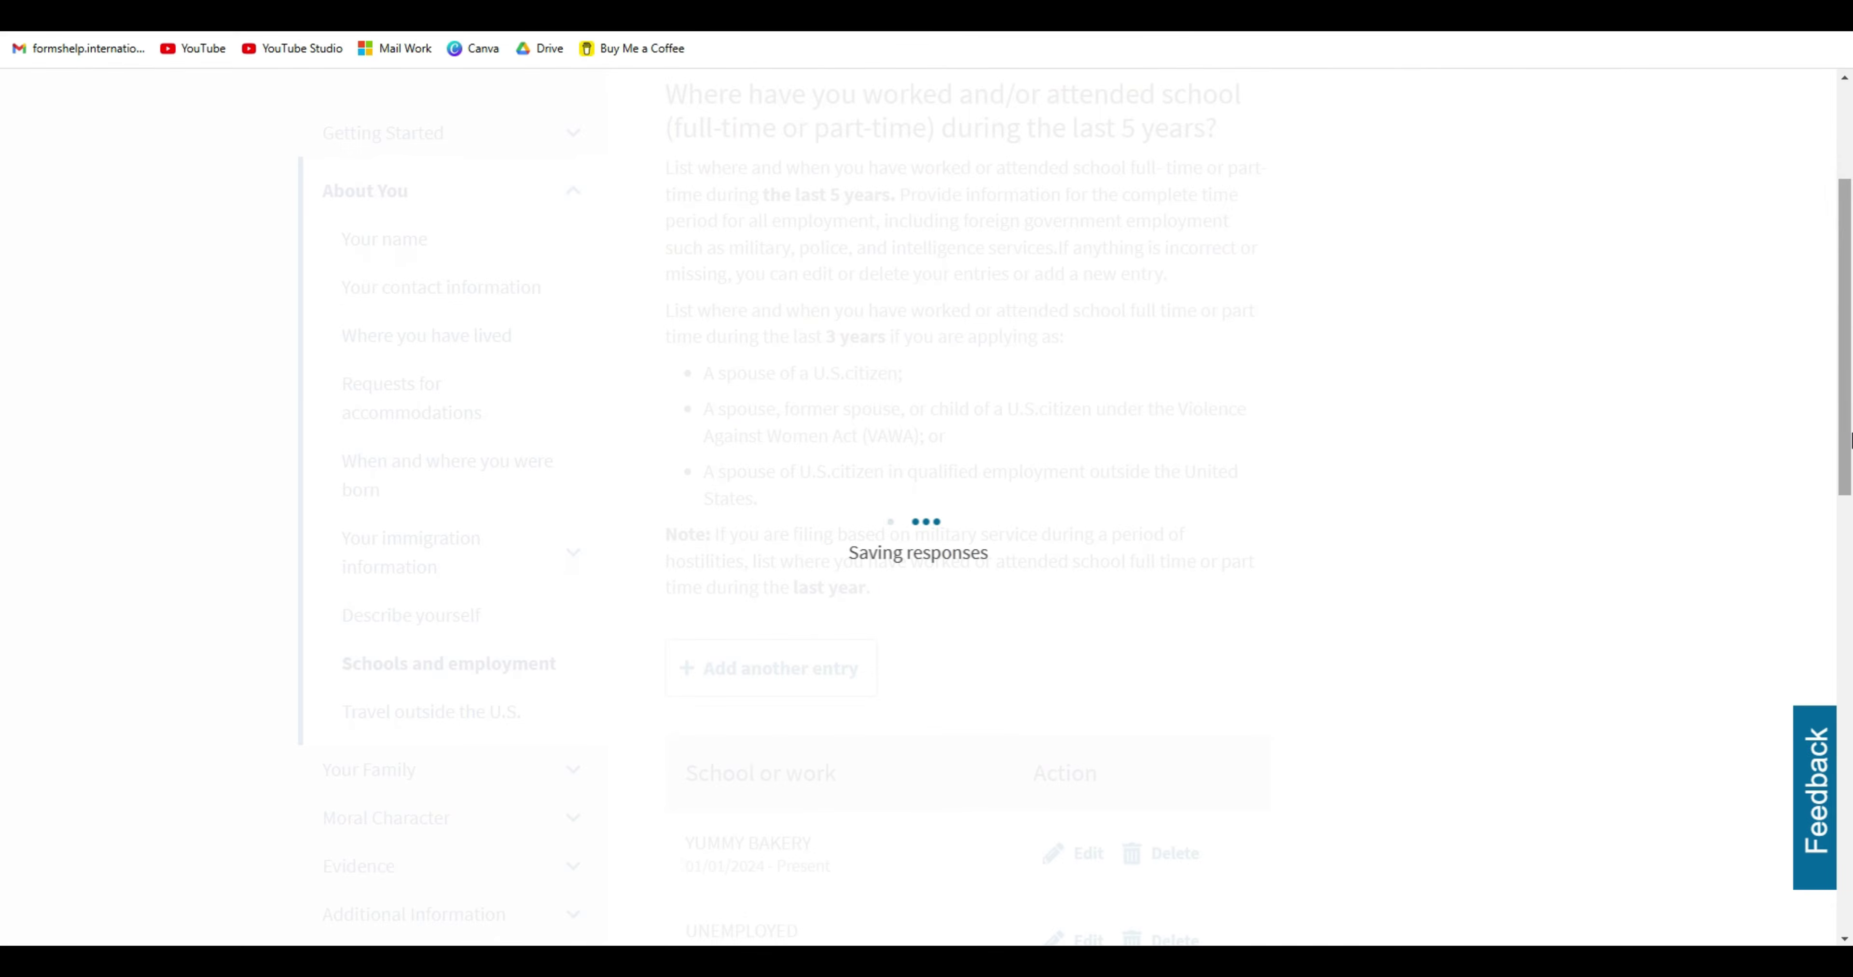
Review the school and work entries, and answer Yes in the travel section to a trip outside the United States in the last 5 years.
{"action": "left_click_drag", "start_coordinate": [1845, 412], "coordinate": [1844, 549]}
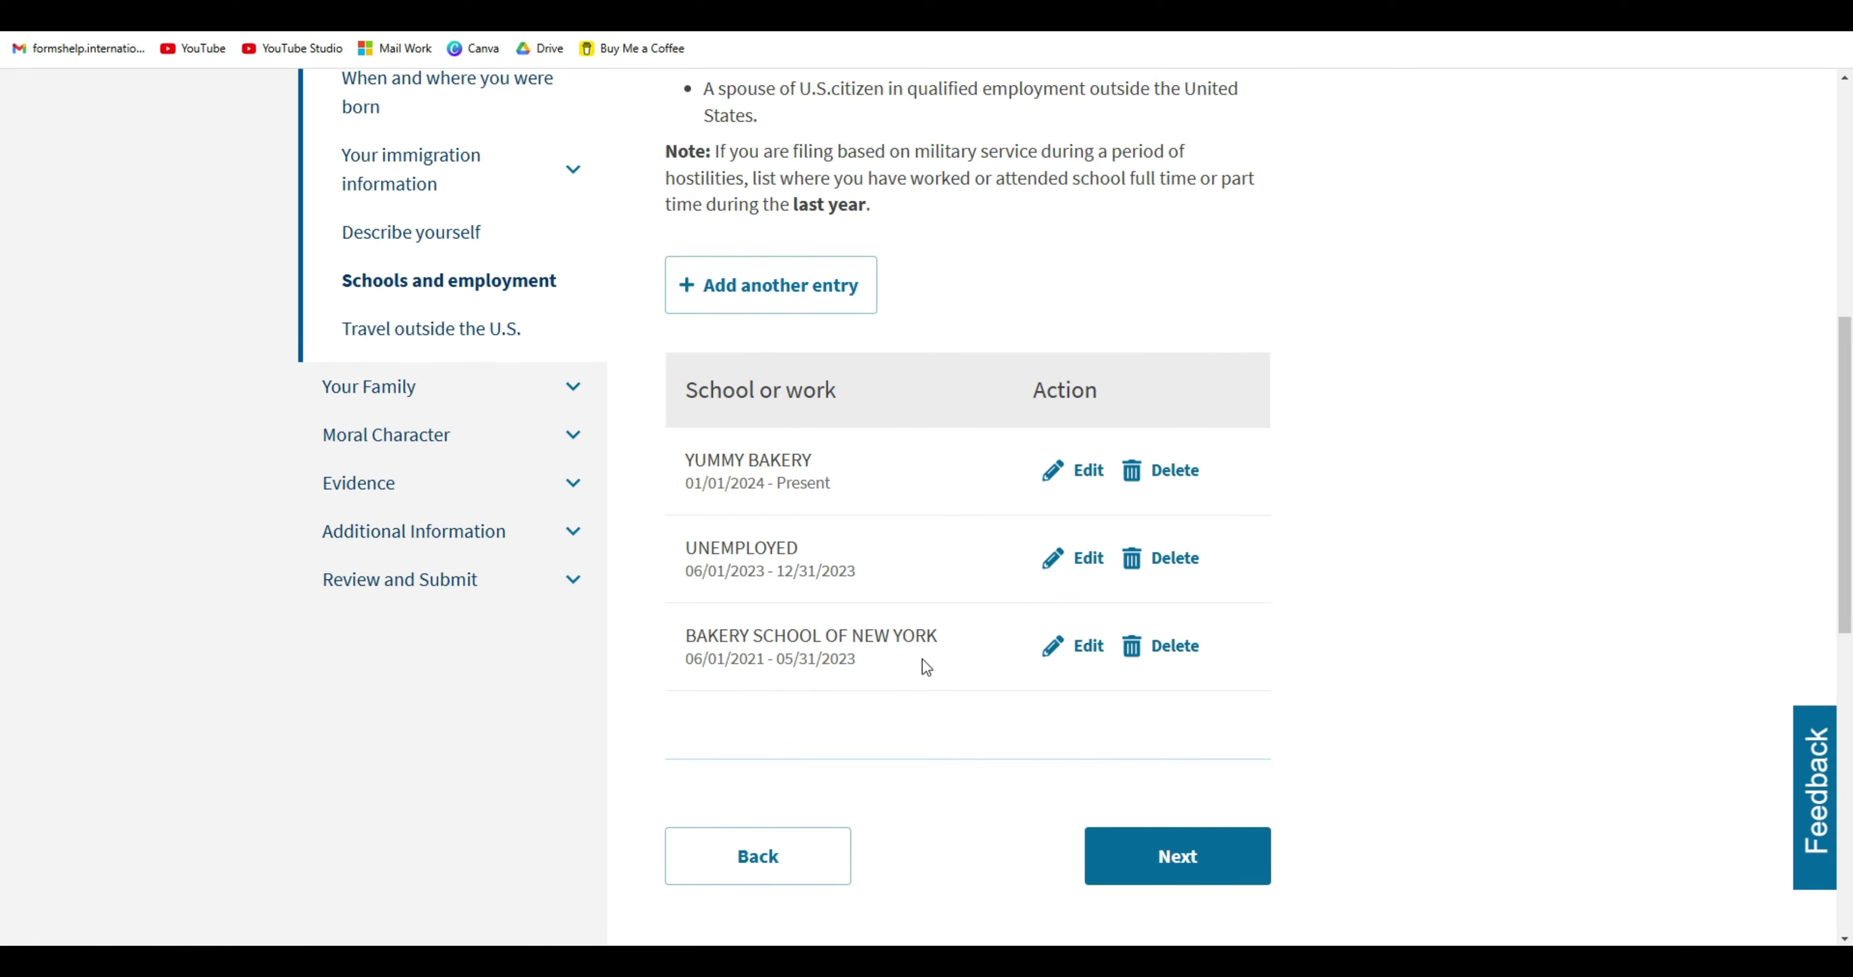
{"action": "left_click", "coordinate": [1108, 854]}
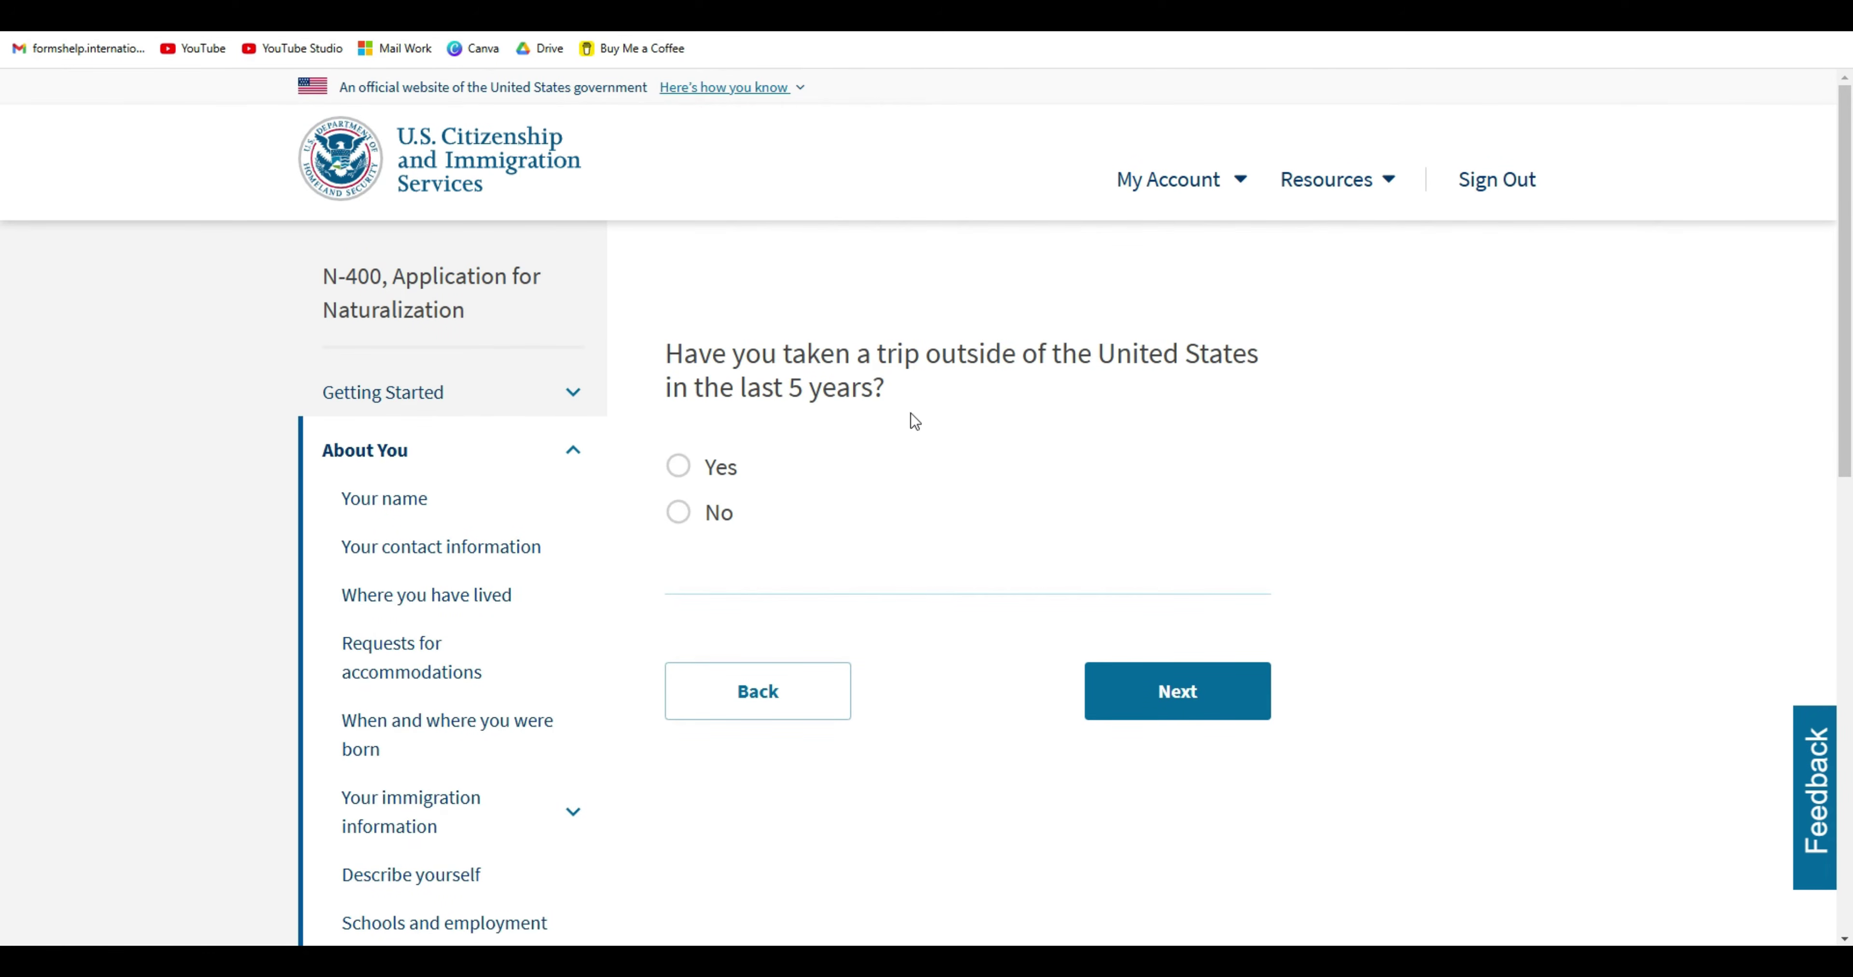
{"action": "left_click_drag", "start_coordinate": [788, 388], "coordinate": [876, 388]}
{"action": "left_click", "coordinate": [790, 389]}
{"action": "left_click", "coordinate": [683, 474]}
Read the travel listing instructions, start a new trip entry, and examine the note about trips completed within 24 hours.
{"action": "scroll", "coordinate": [1849, 517], "scroll_direction": "down", "scroll_amount": 3}
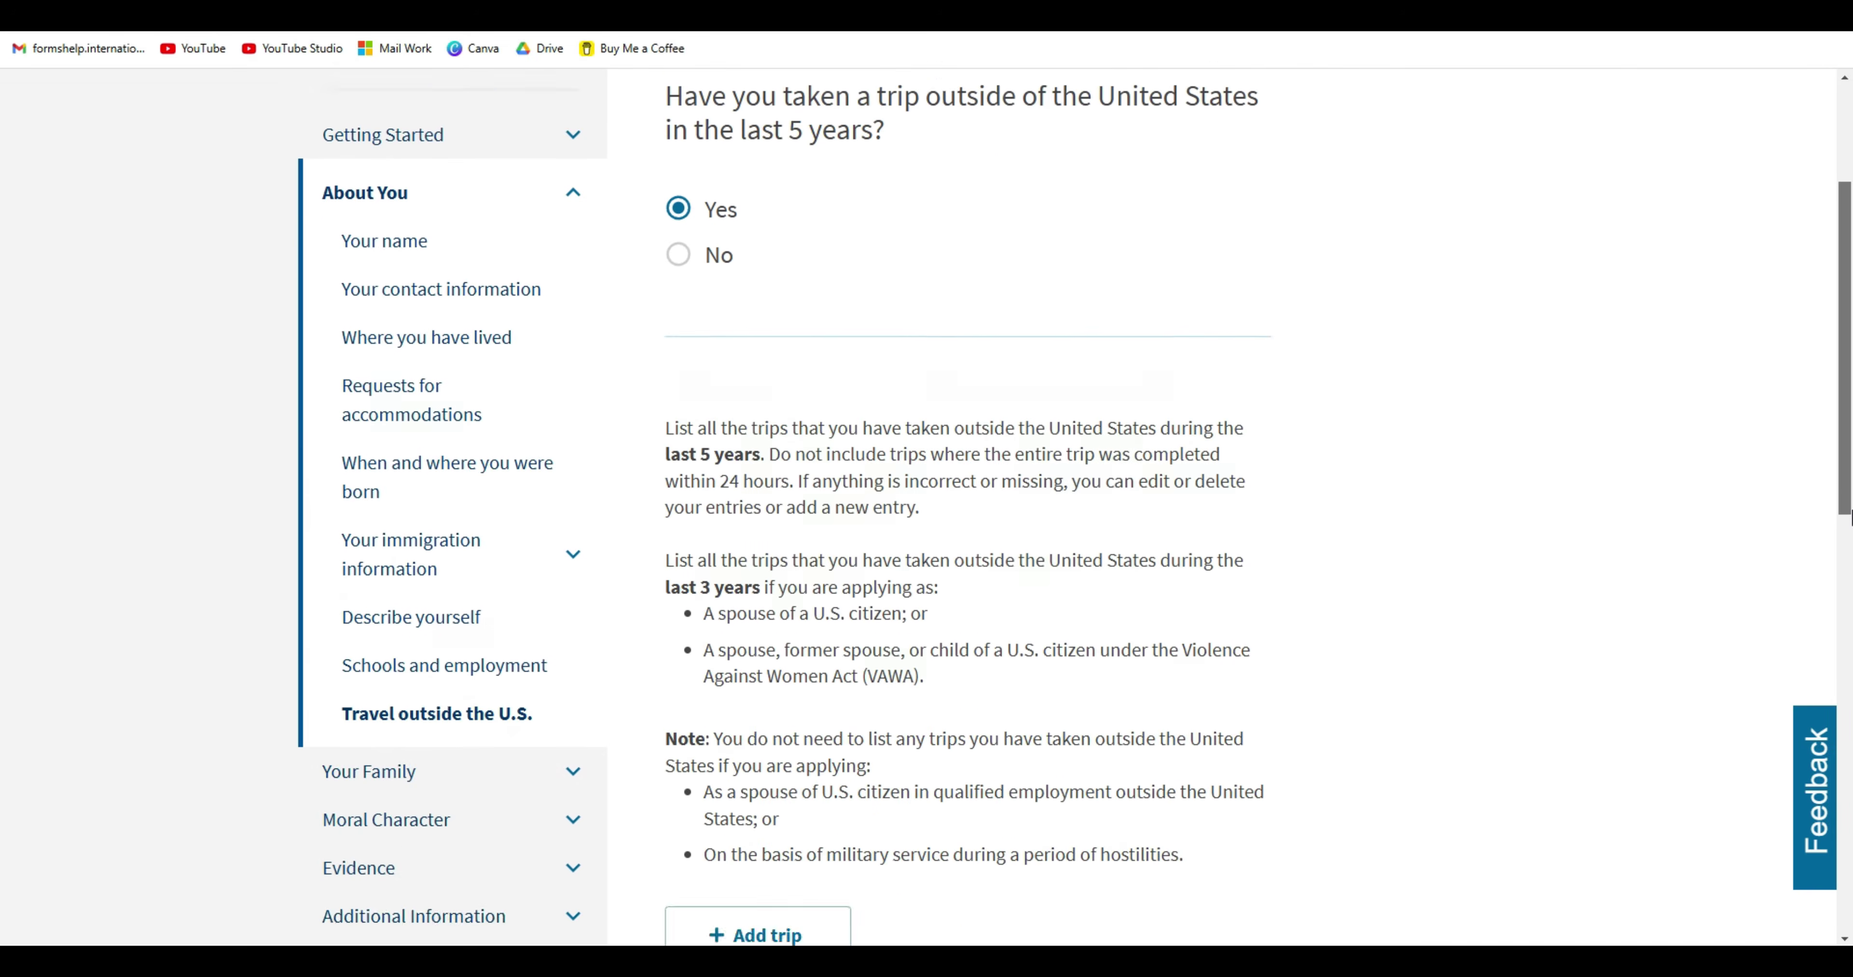
{"action": "scroll", "coordinate": [856, 372], "scroll_direction": "down", "scroll_amount": 8}
{"action": "left_click", "coordinate": [856, 371]}
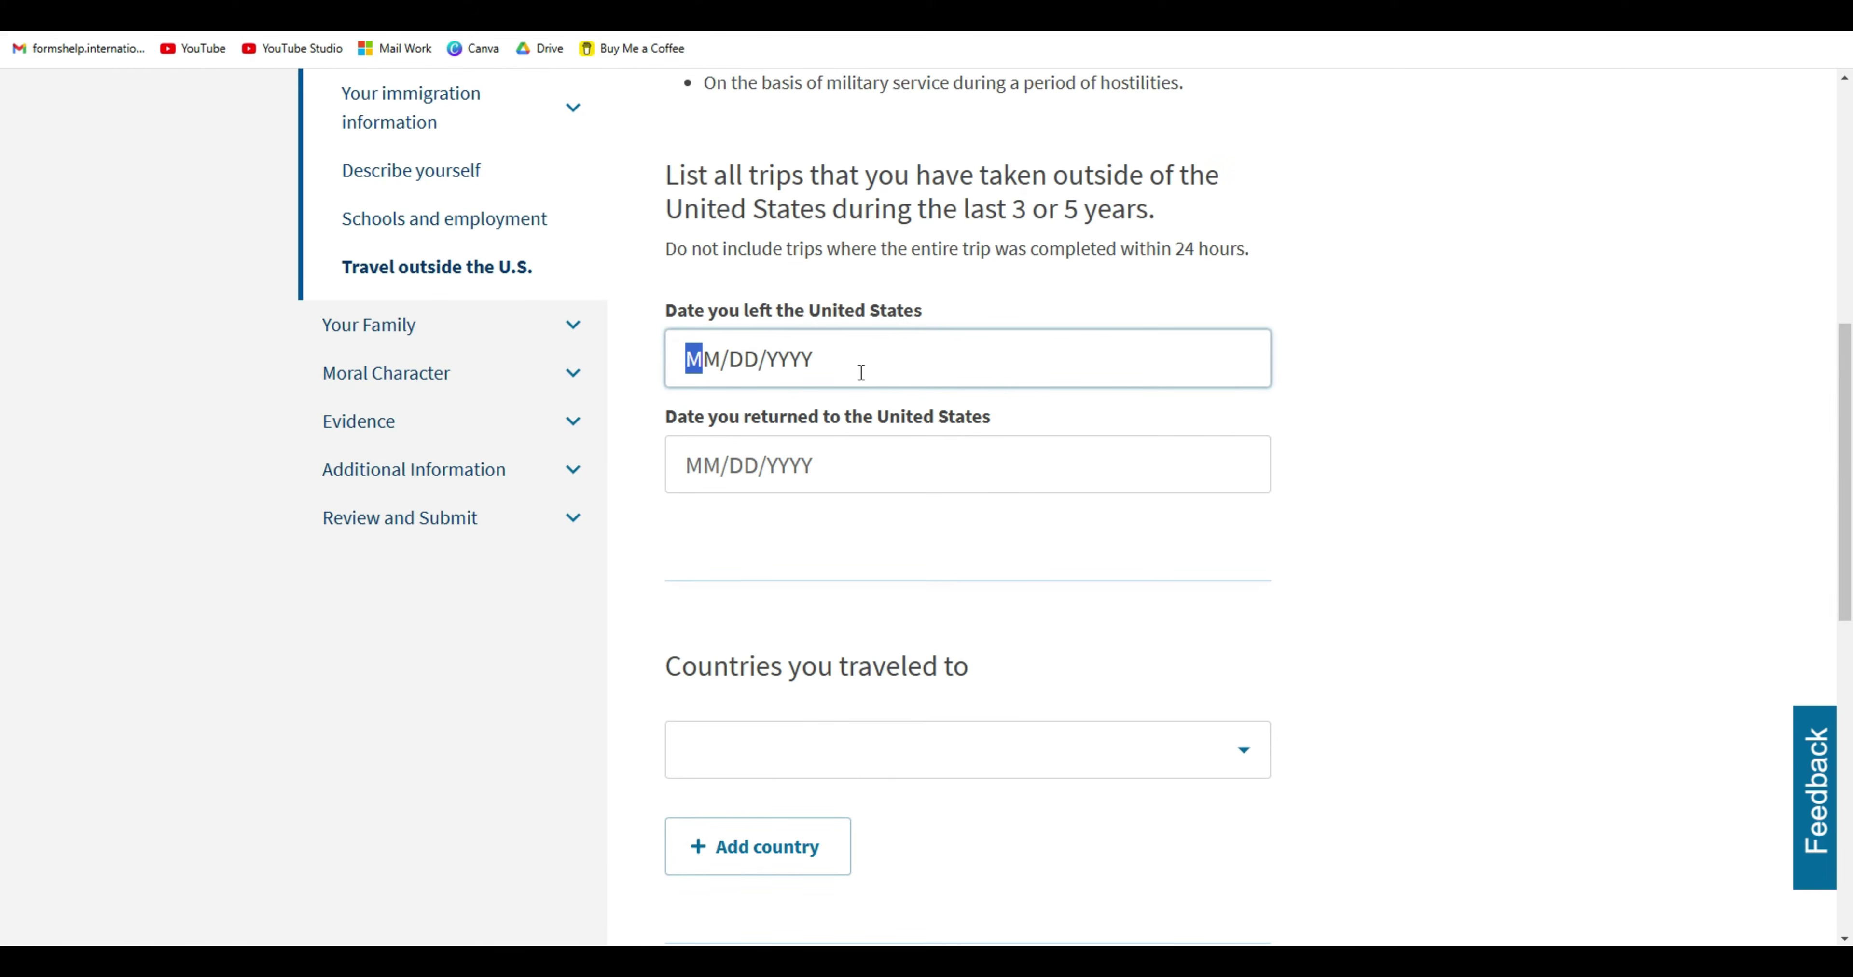
{"action": "left_click", "coordinate": [942, 253]}
{"action": "left_click_drag", "start_coordinate": [1175, 250], "coordinate": [1240, 257]}
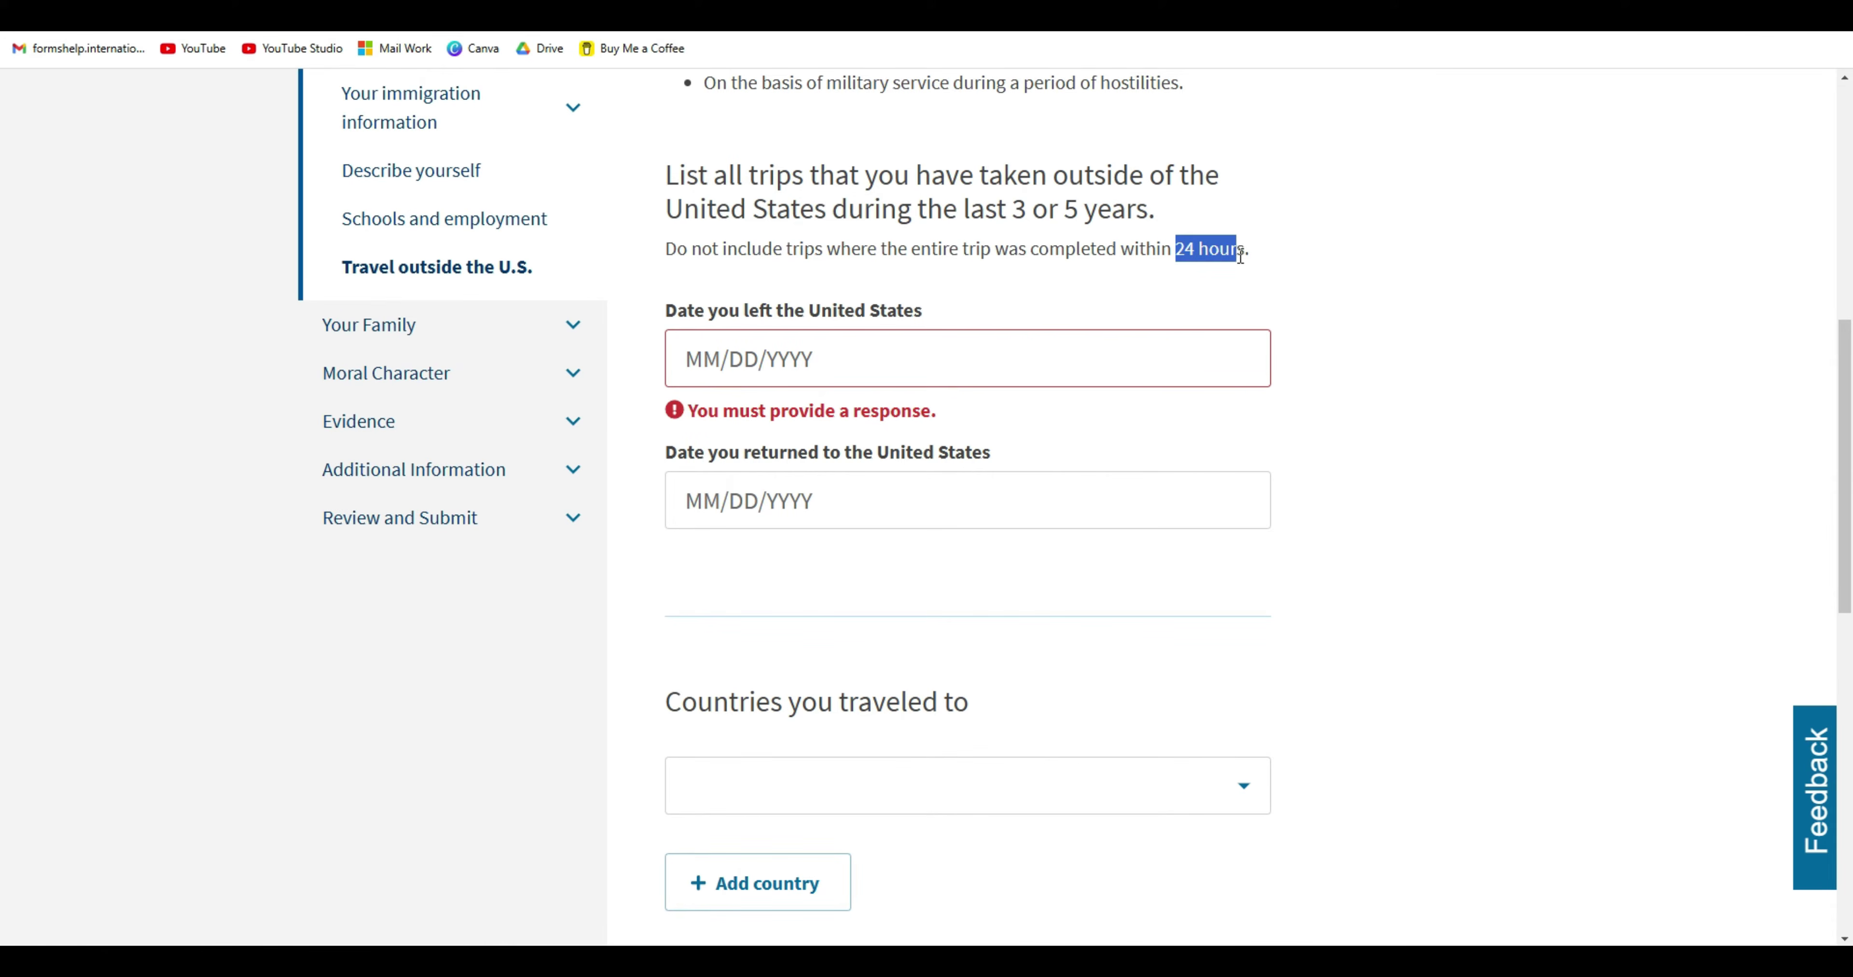
{"action": "left_click", "coordinate": [1291, 279]}
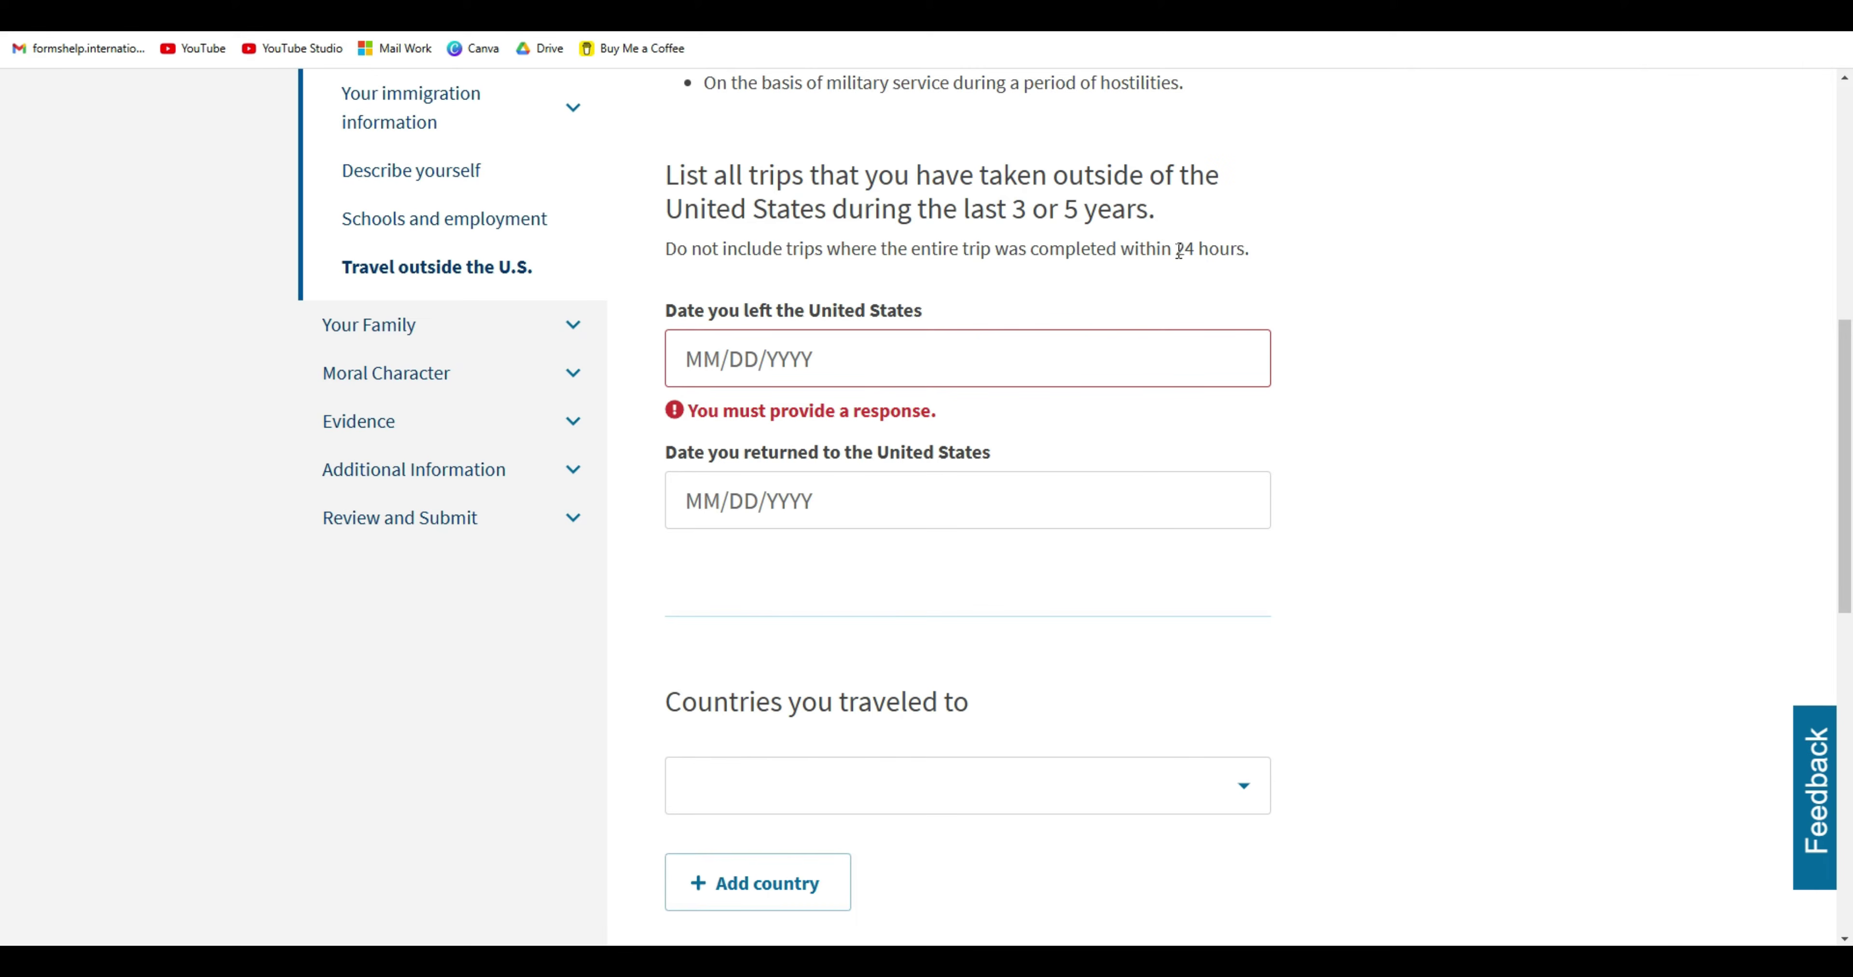
{"action": "left_click_drag", "start_coordinate": [1180, 248], "coordinate": [1252, 251]}
{"action": "left_click", "coordinate": [1277, 272]}
{"action": "left_click", "coordinate": [1129, 301]}
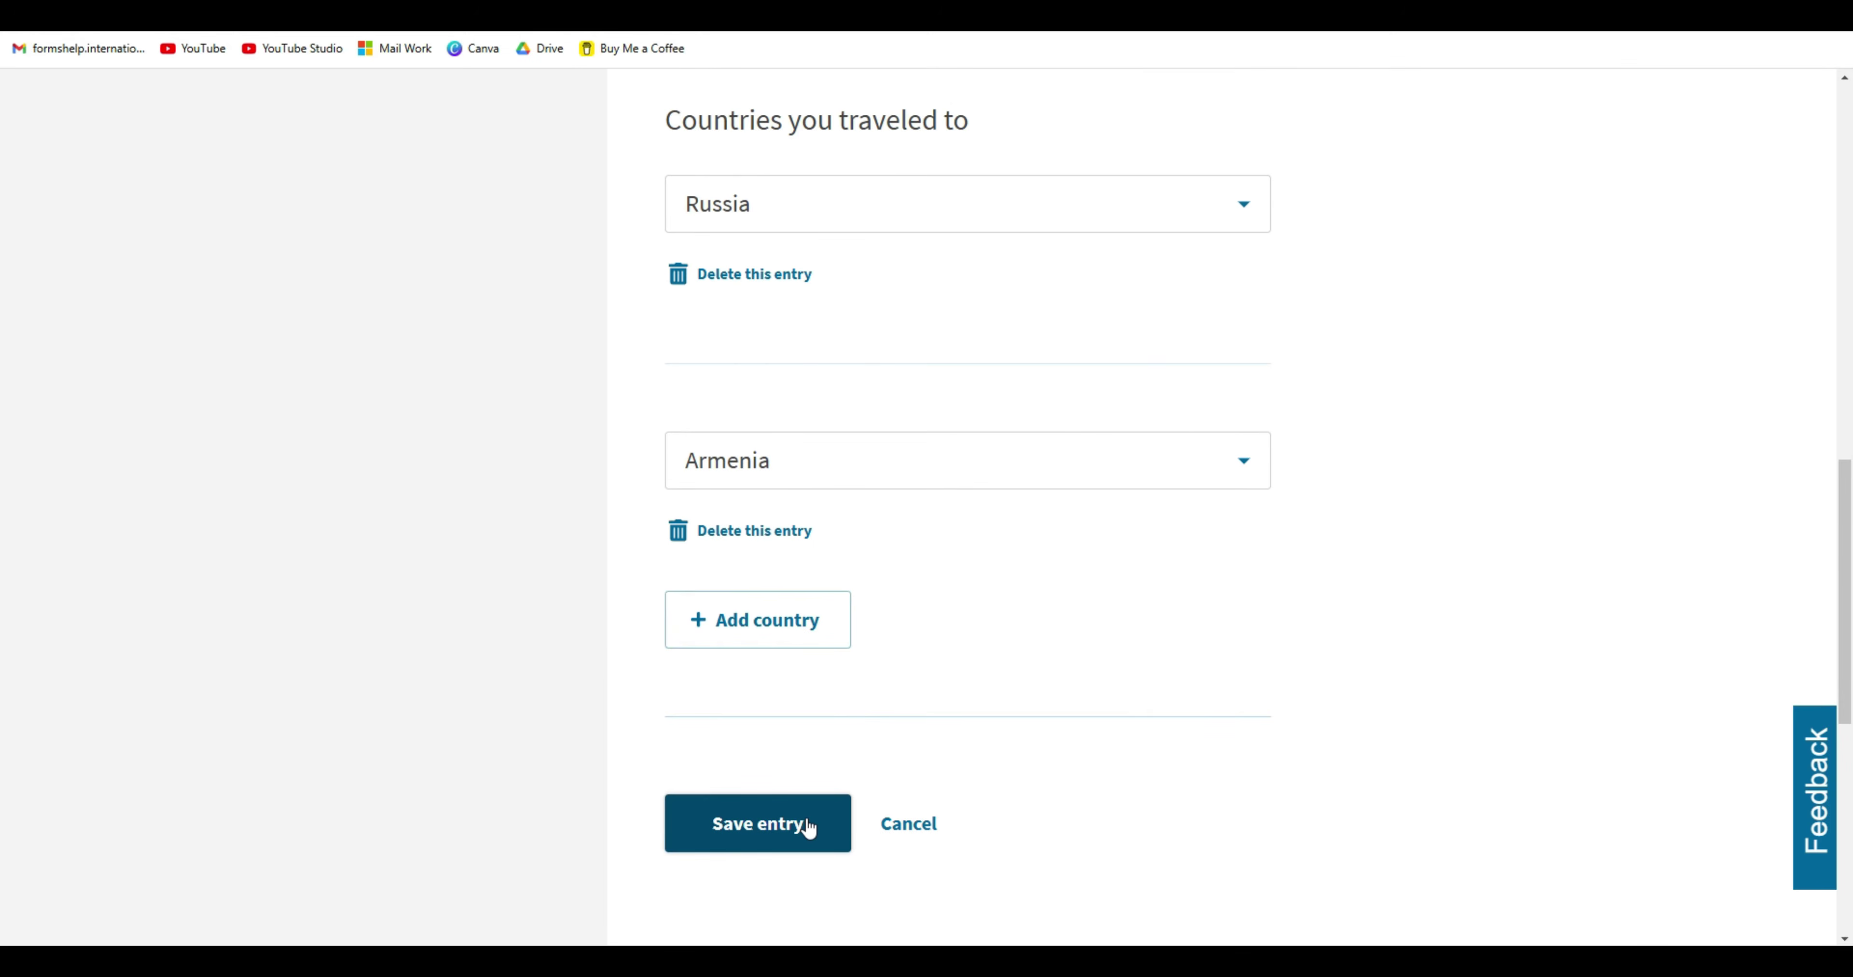
Check the trip to Russia and Armenia dated 08/01/2023 to 08/30/2023, and save the entry.
{"action": "left_click_drag", "start_coordinate": [1850, 532], "coordinate": [1811, 400]}
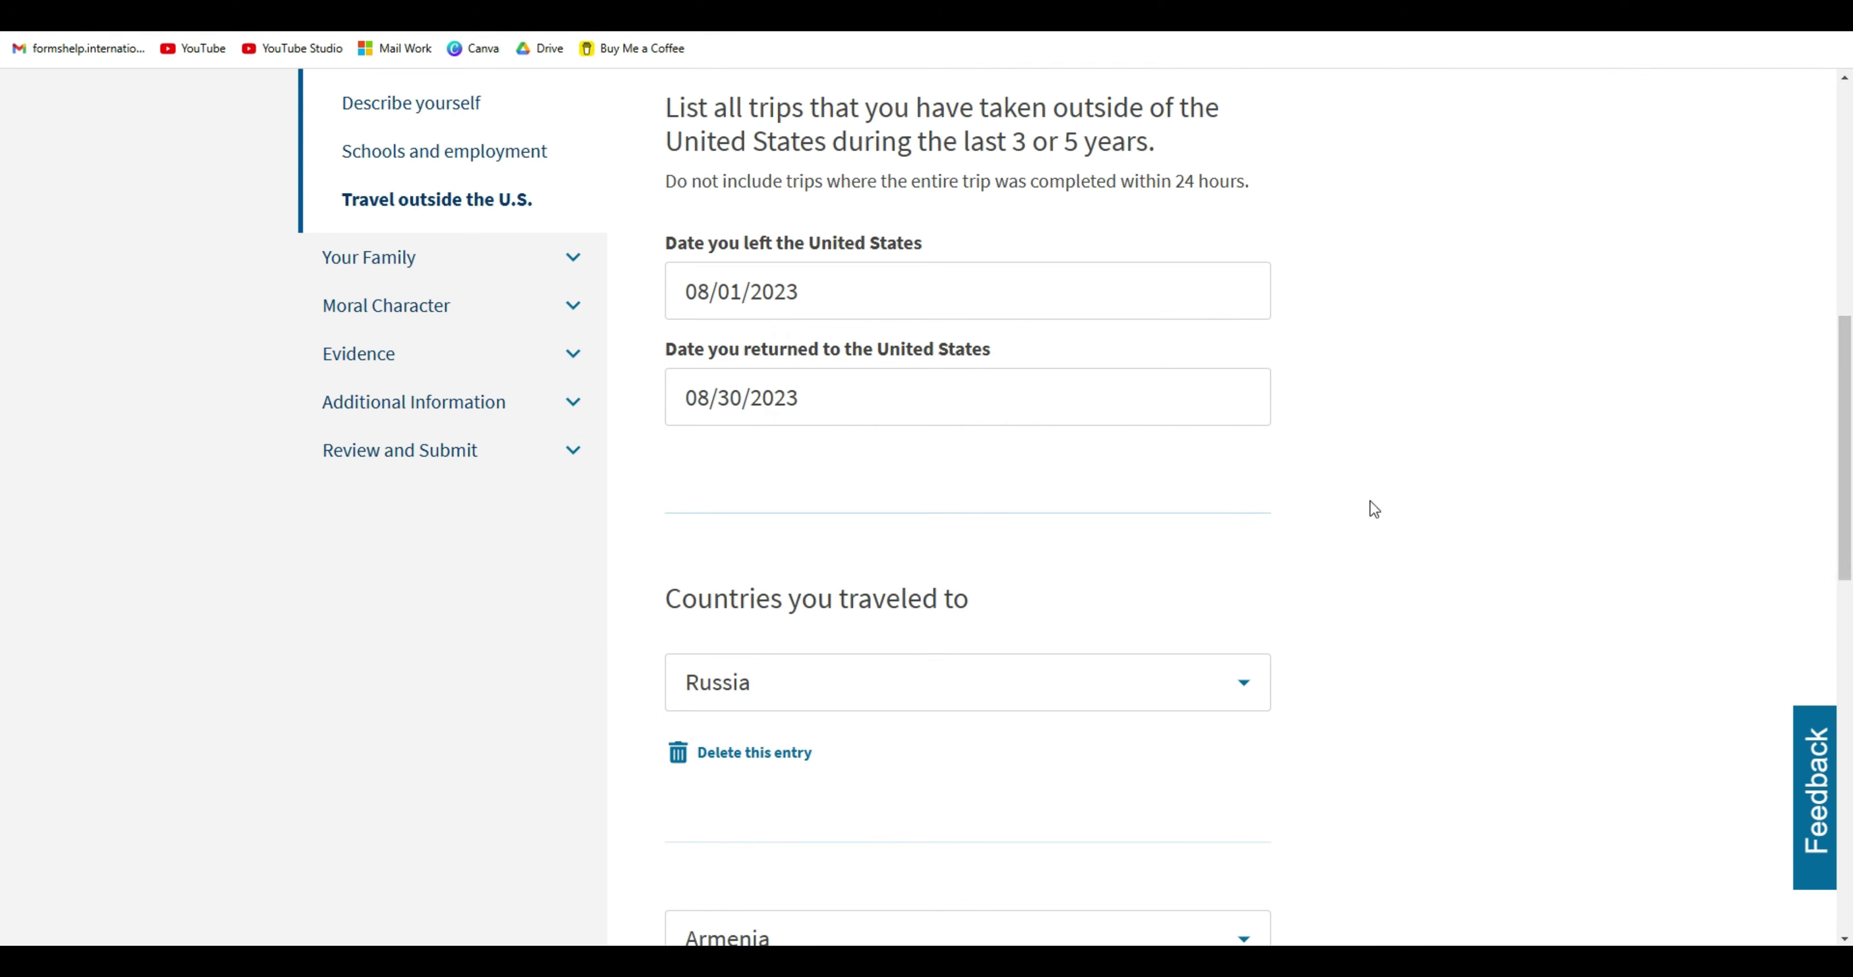
{"action": "scroll", "coordinate": [1048, 181], "scroll_direction": "down", "scroll_amount": 5}
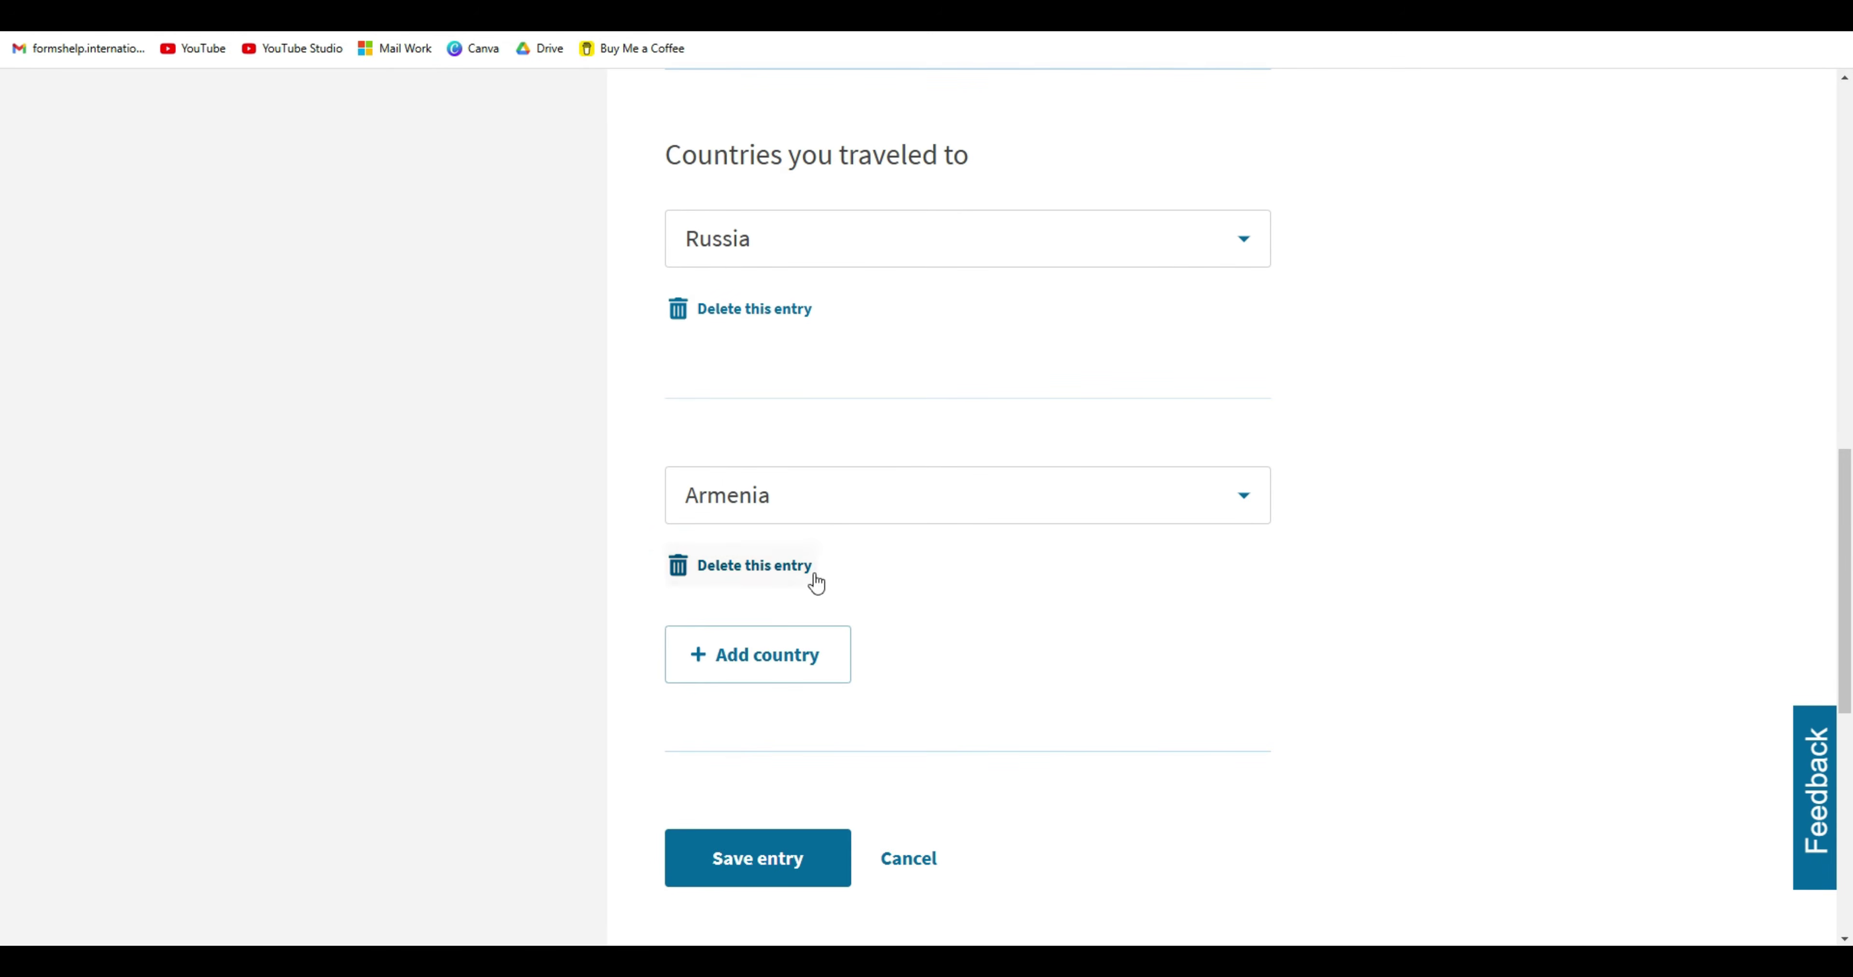
{"action": "left_click", "coordinate": [810, 878]}
{"action": "scroll", "coordinate": [866, 527], "scroll_direction": "down", "scroll_amount": 10}
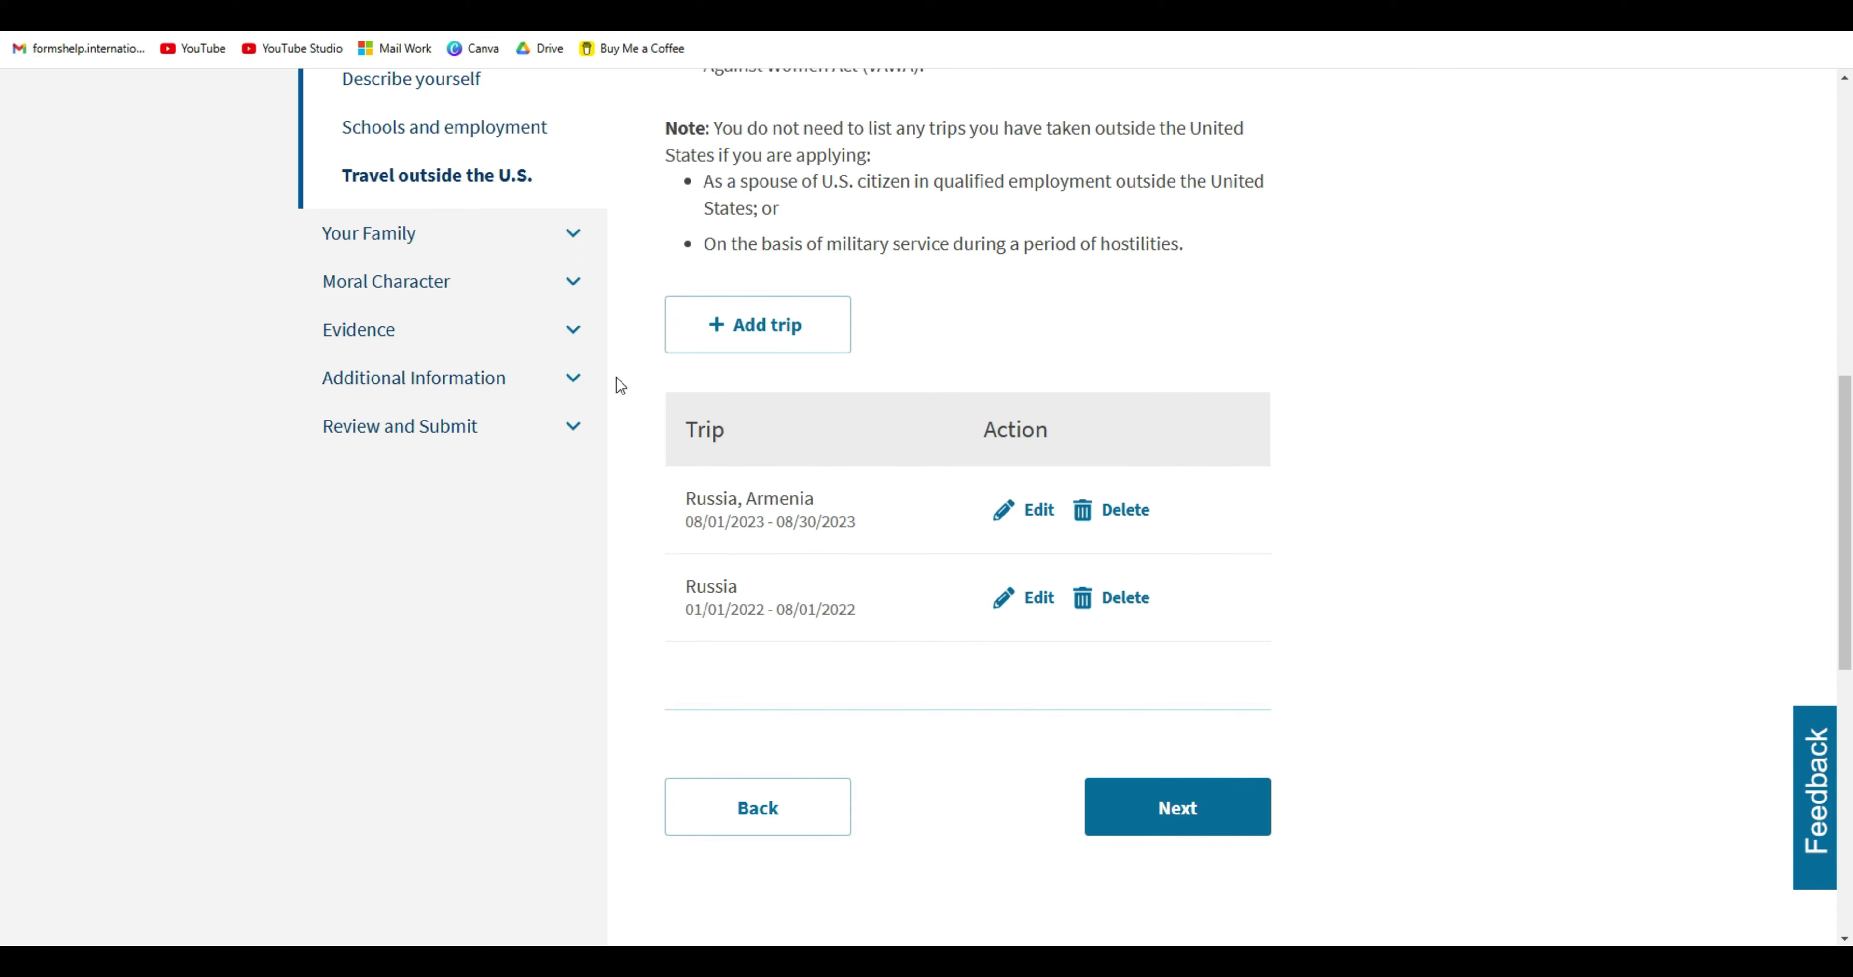
Review the note on applicants who need not list trips outside the United States, and continue to the marital status questions.
{"action": "left_click", "coordinate": [573, 332]}
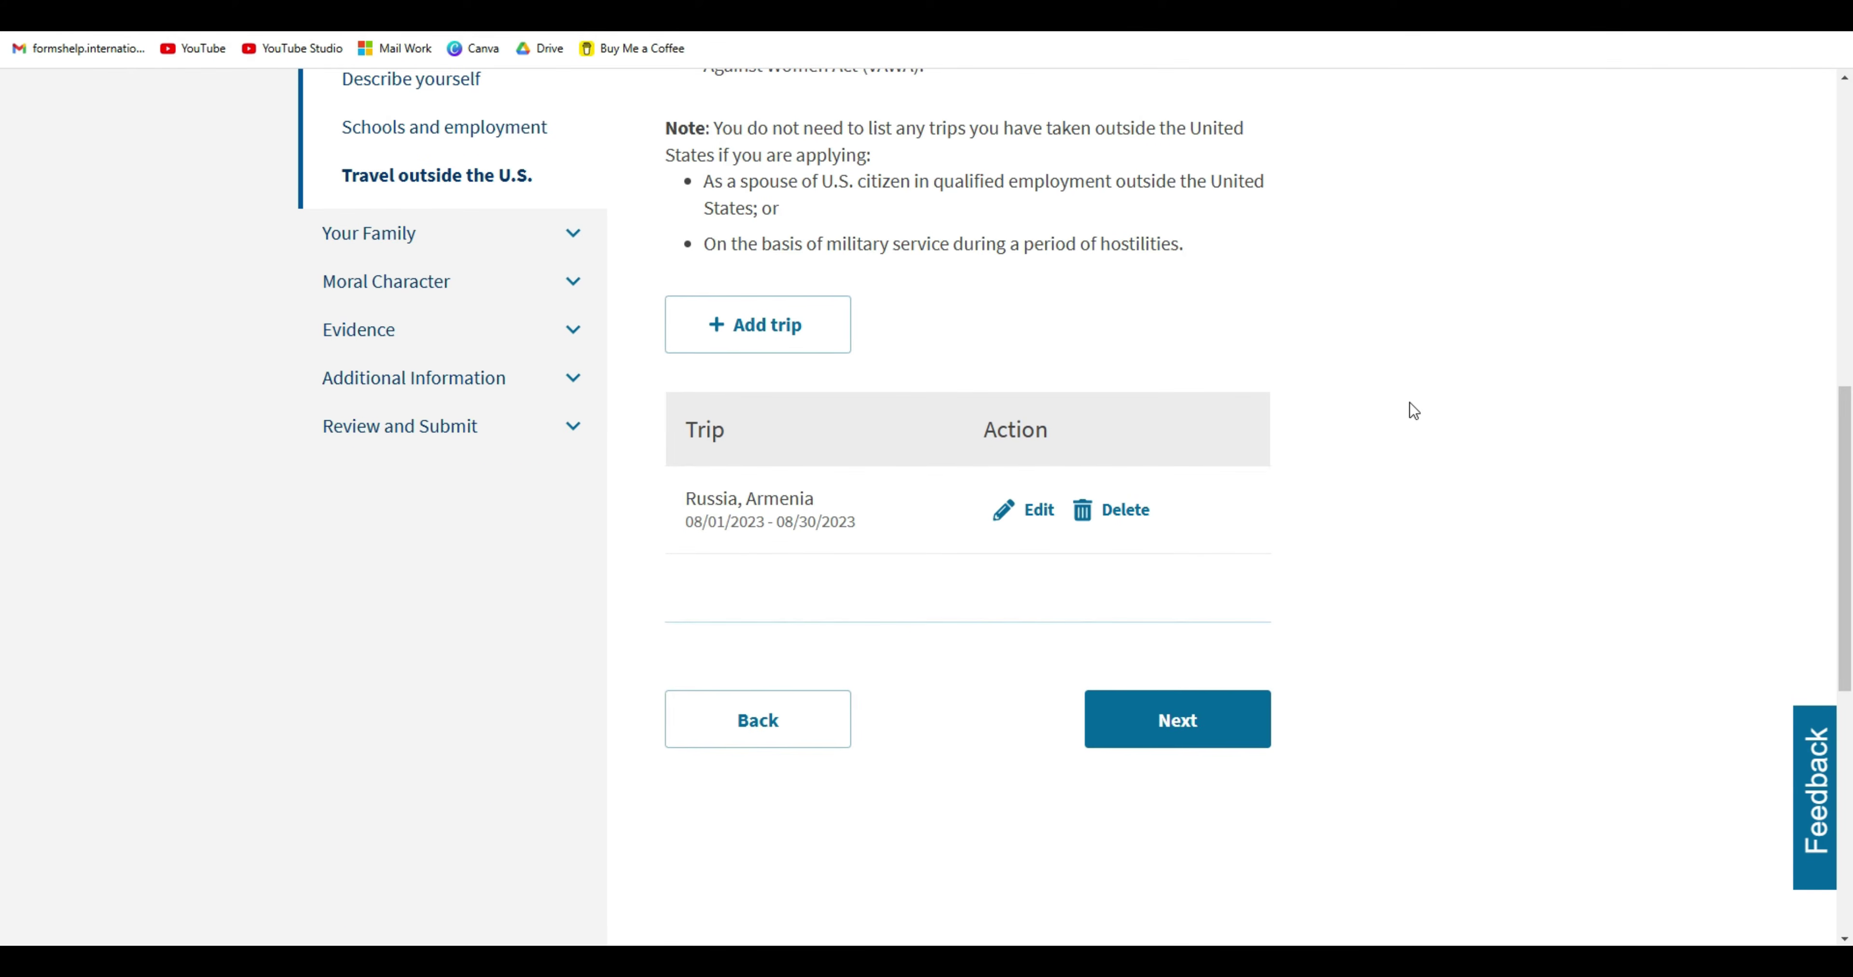
{"action": "left_click_drag", "start_coordinate": [1846, 539], "coordinate": [1849, 487]}
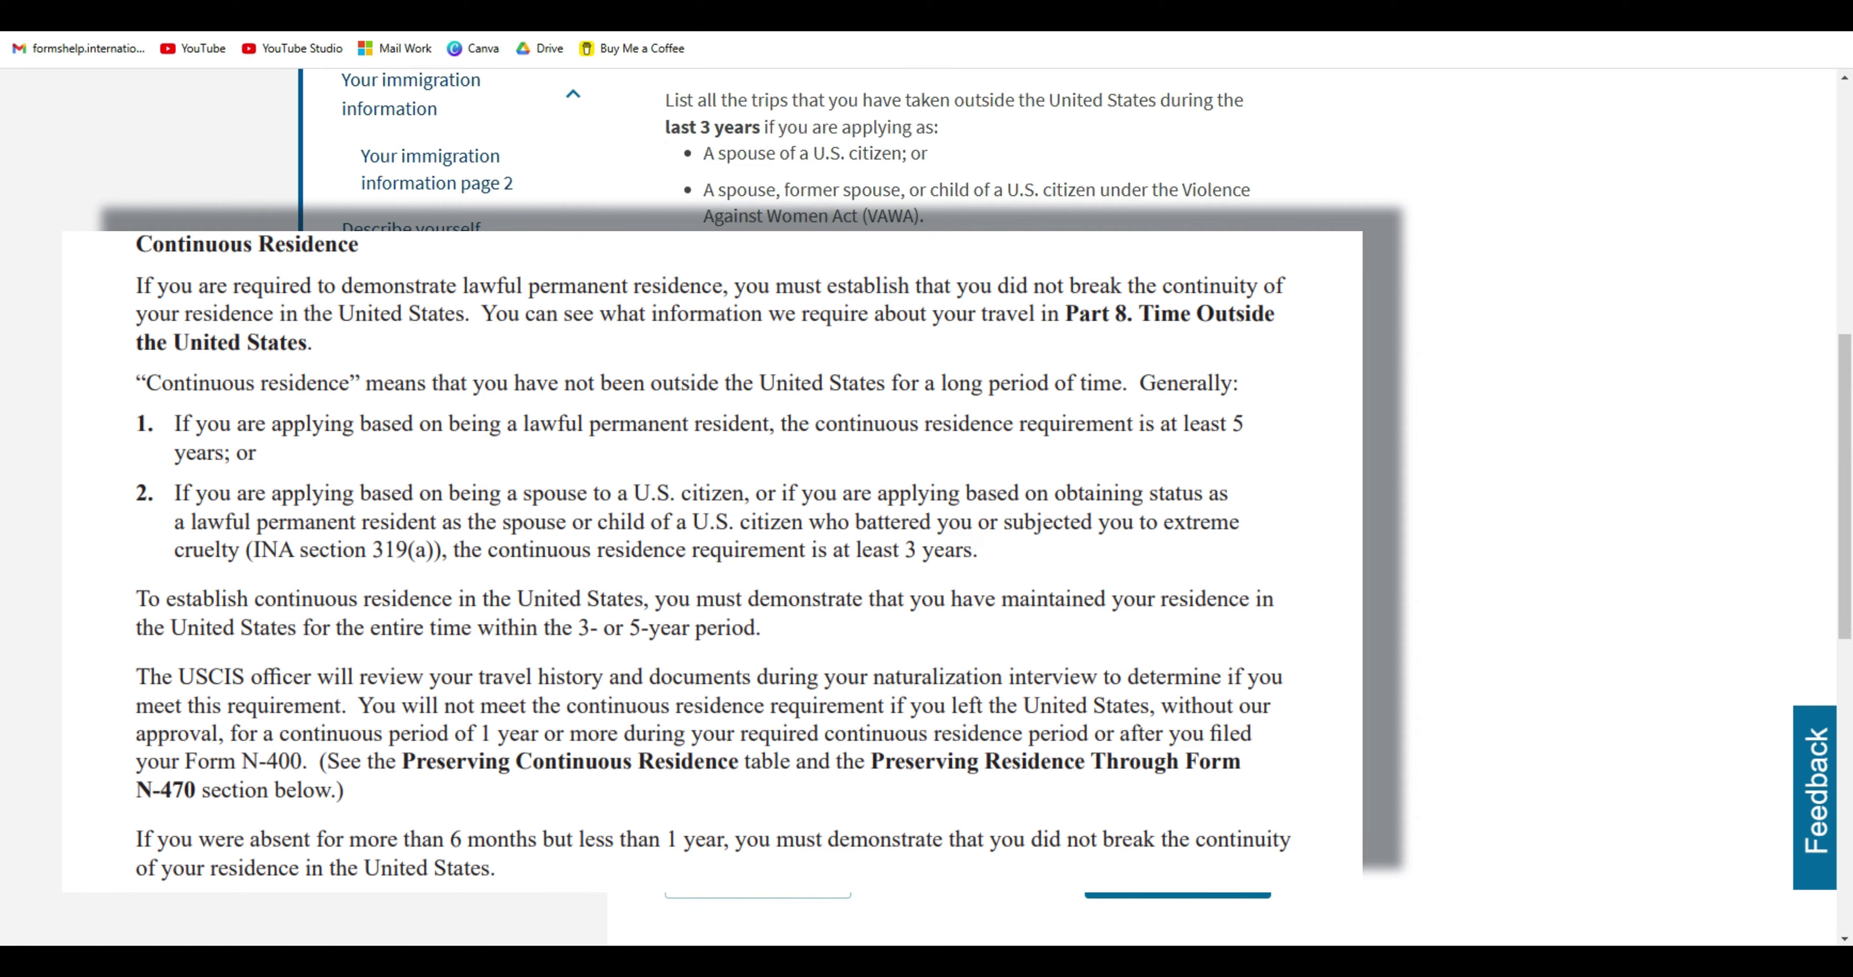
{"action": "scroll", "coordinate": [761, 374], "scroll_direction": "up", "scroll_amount": 2}
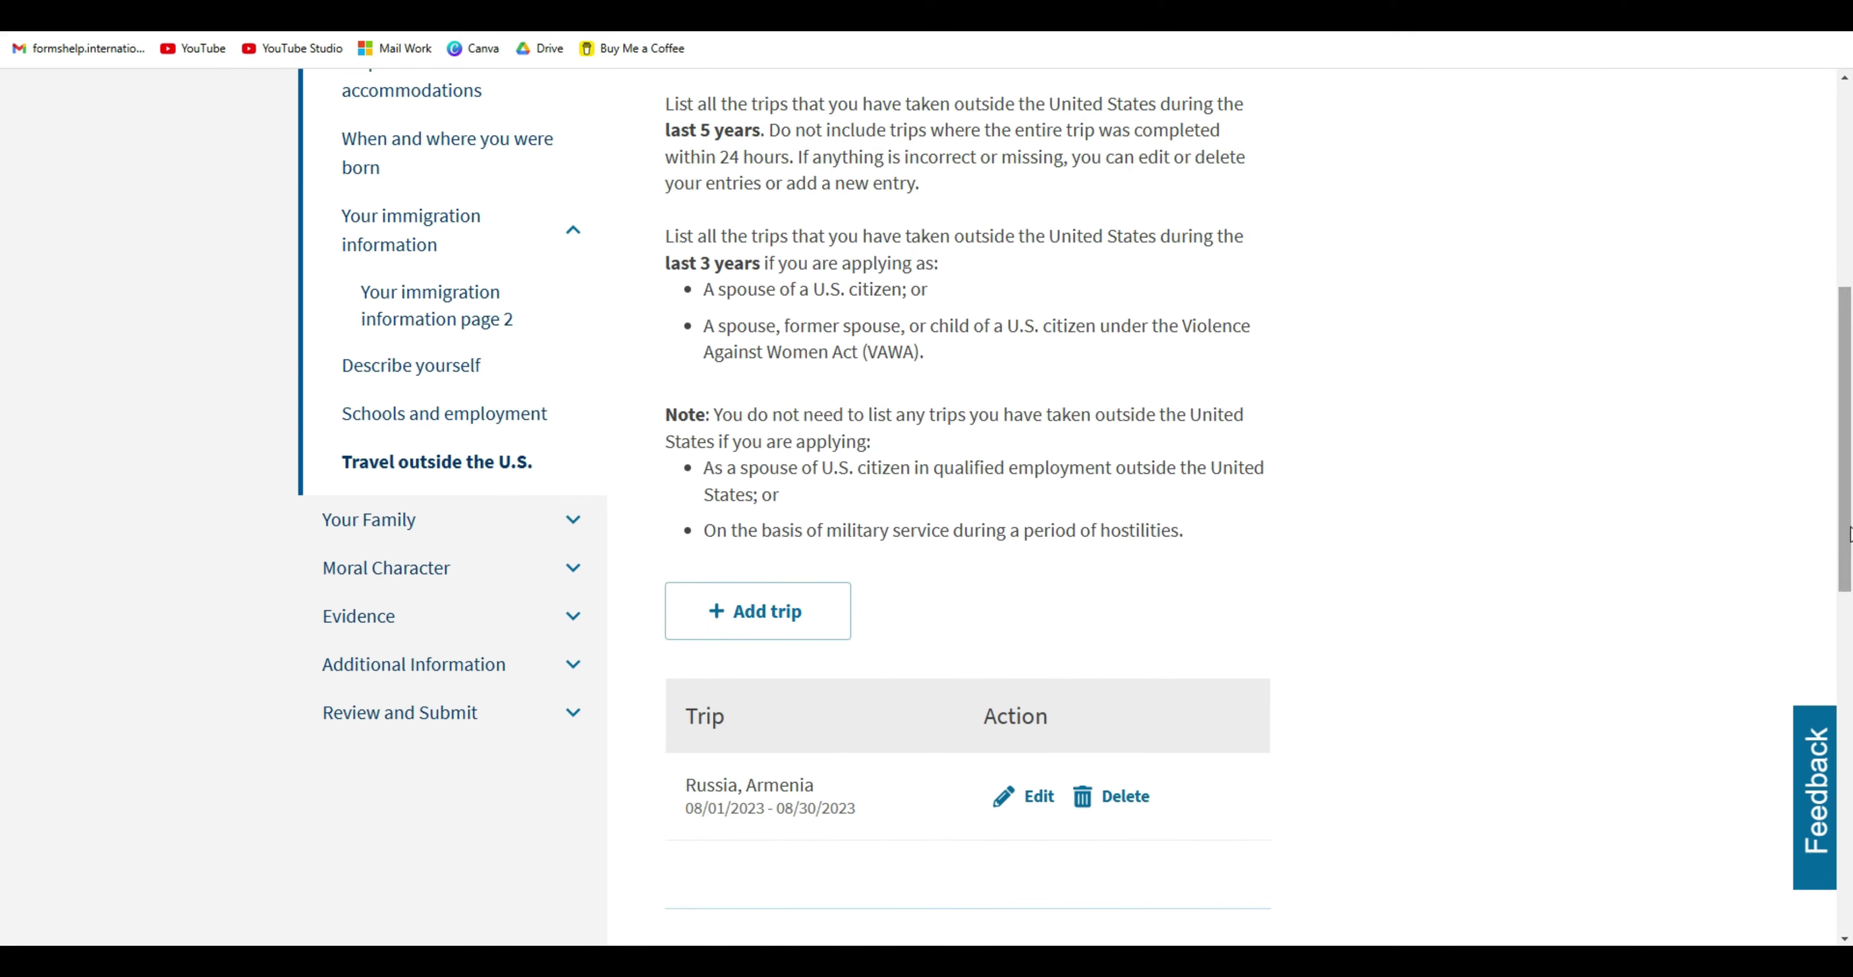
{"action": "left_click_drag", "start_coordinate": [666, 417], "coordinate": [1198, 533]}
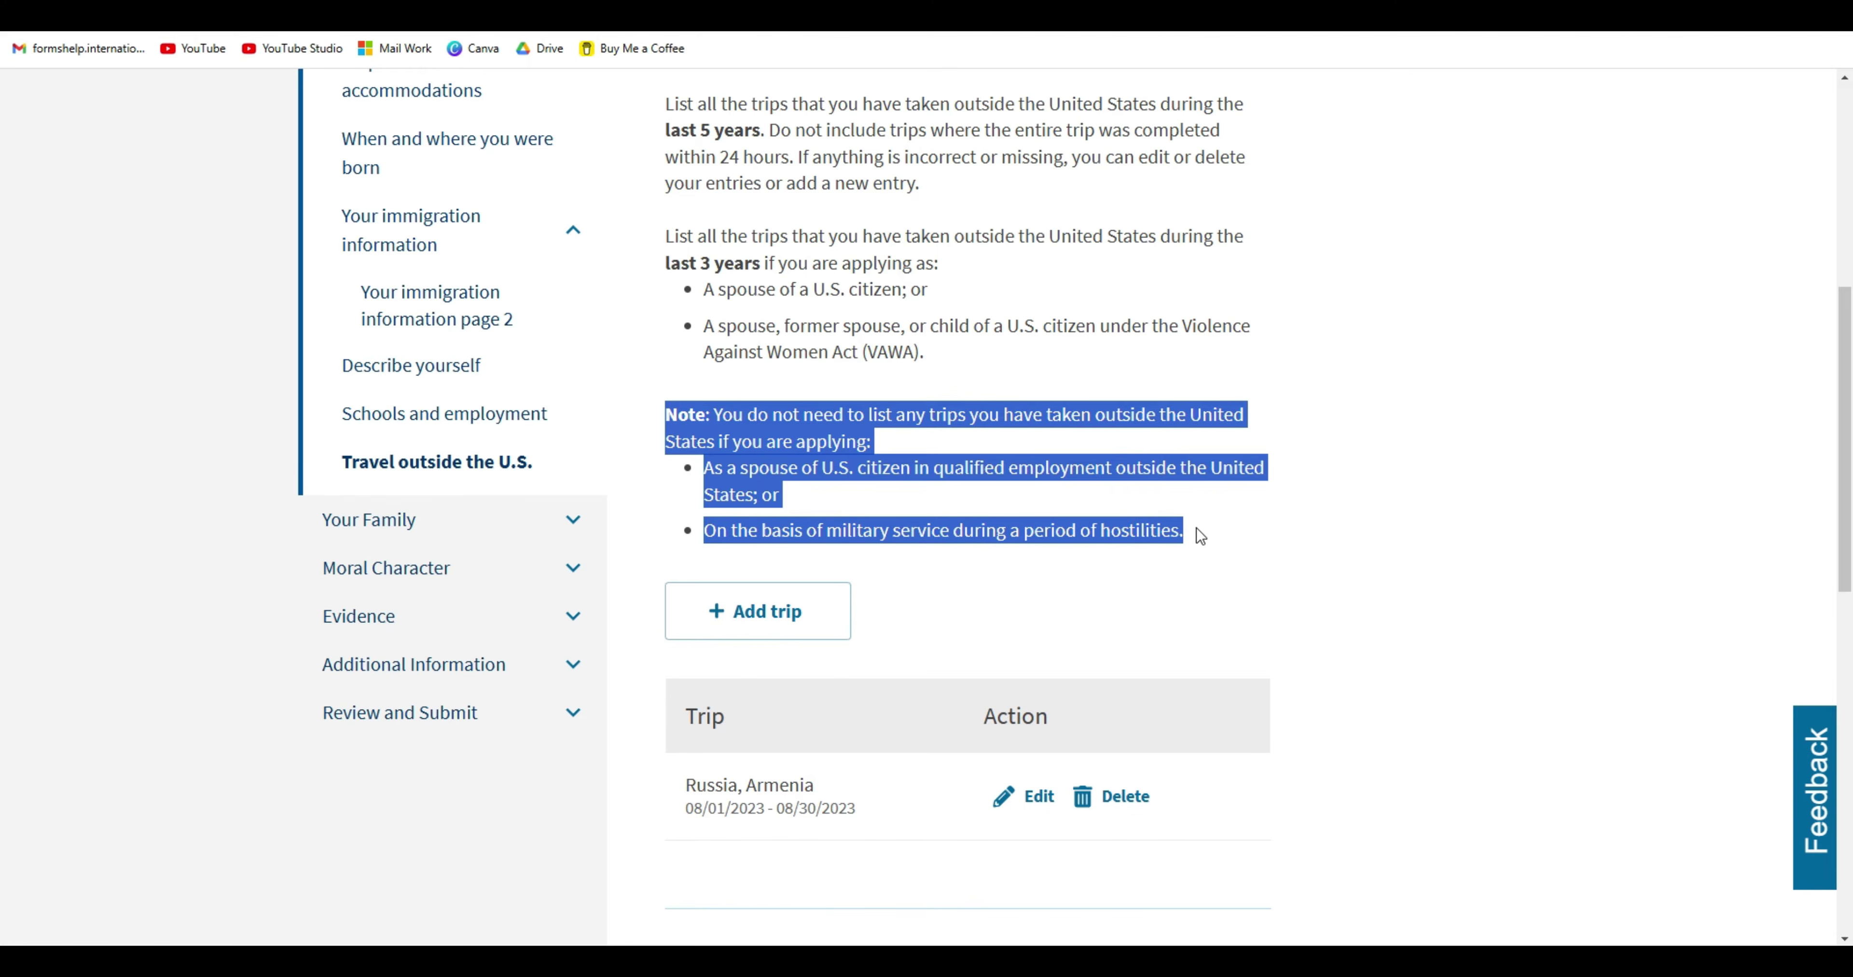
{"action": "left_click", "coordinate": [1245, 548]}
{"action": "scroll", "coordinate": [1790, 512], "scroll_direction": "down", "scroll_amount": 4}
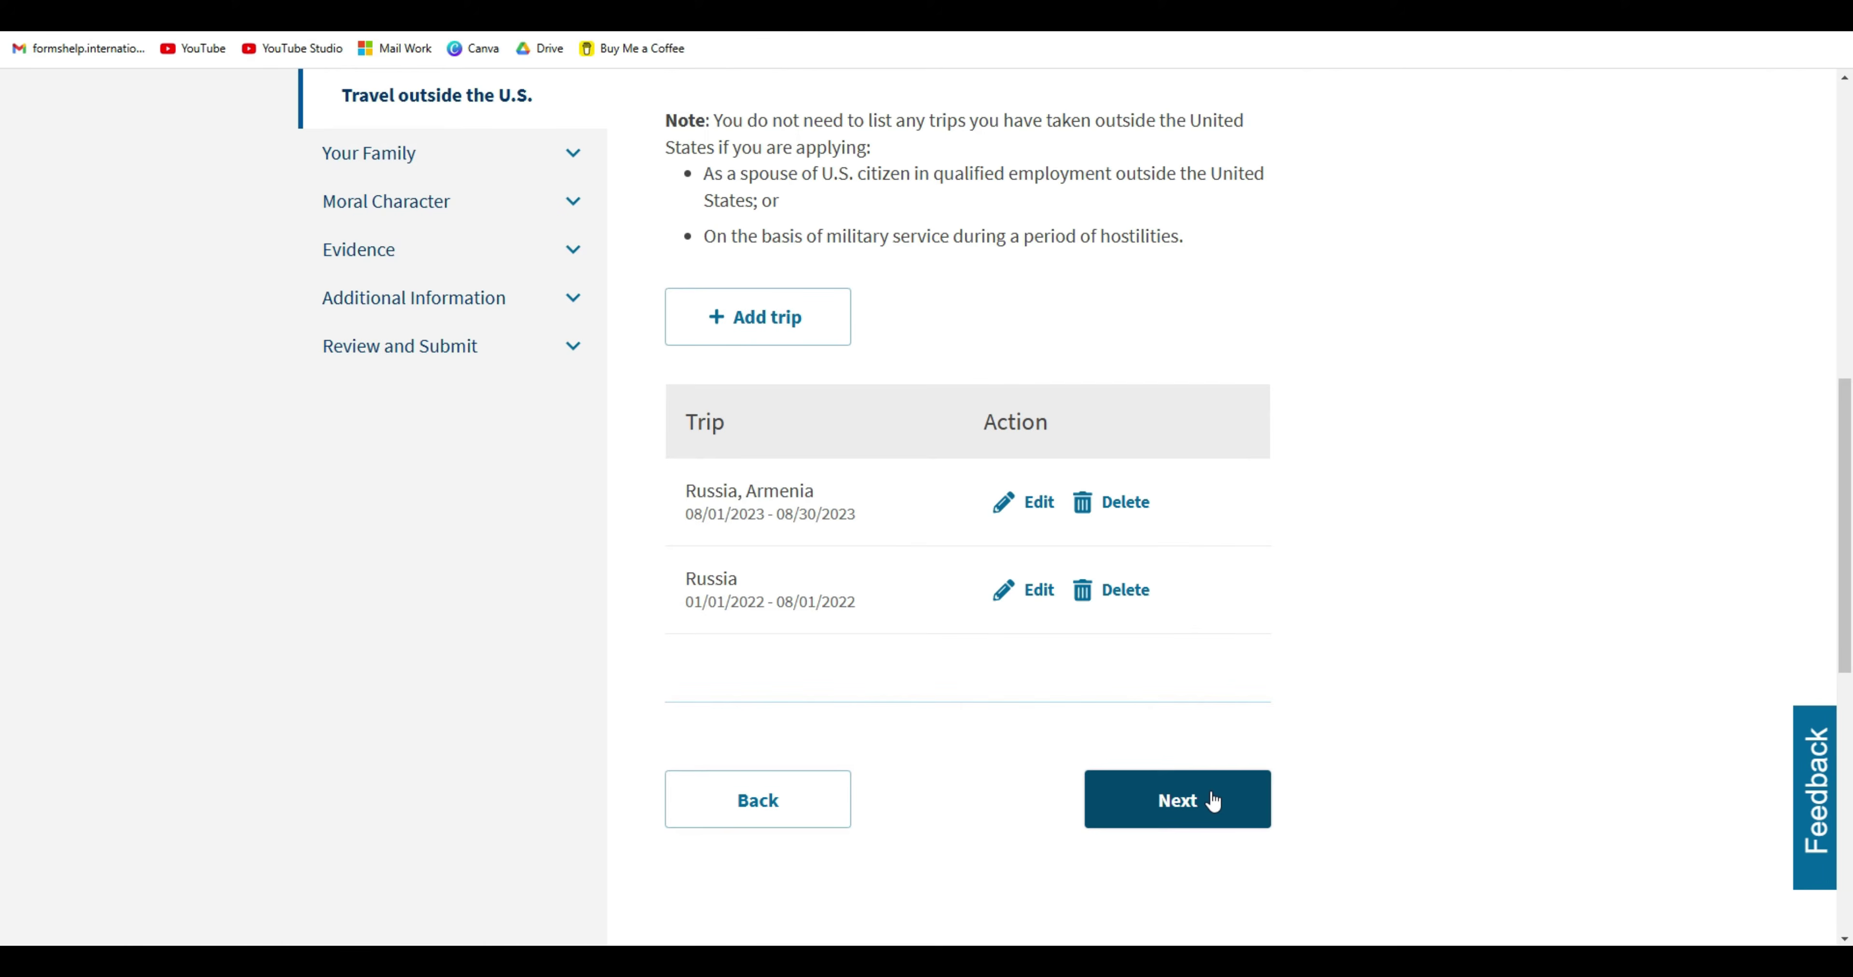
{"action": "left_click", "coordinate": [1212, 800]}
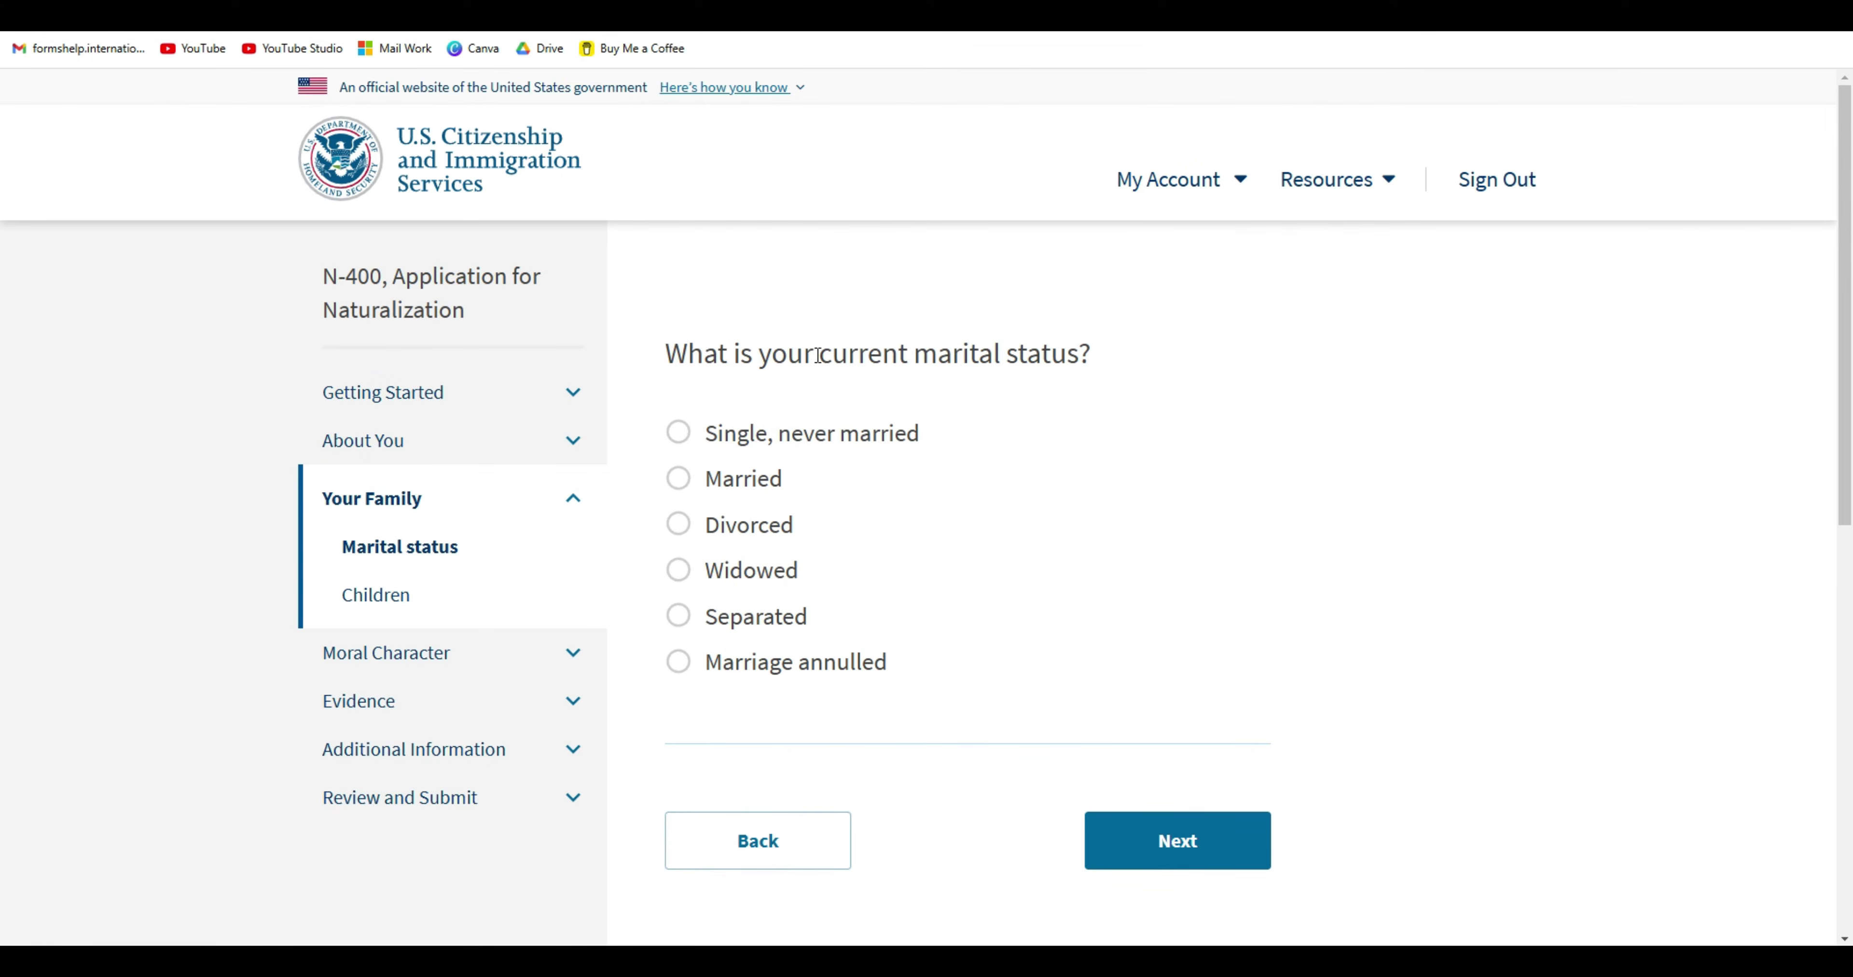
Set the current marital status to Married, and answer No to the spouse being a member of the U.S. armed forces.
{"action": "left_click_drag", "start_coordinate": [817, 355], "coordinate": [1079, 355]}
{"action": "left_click", "coordinate": [1191, 356]}
{"action": "scroll", "coordinate": [935, 403], "scroll_direction": "down", "scroll_amount": 1}
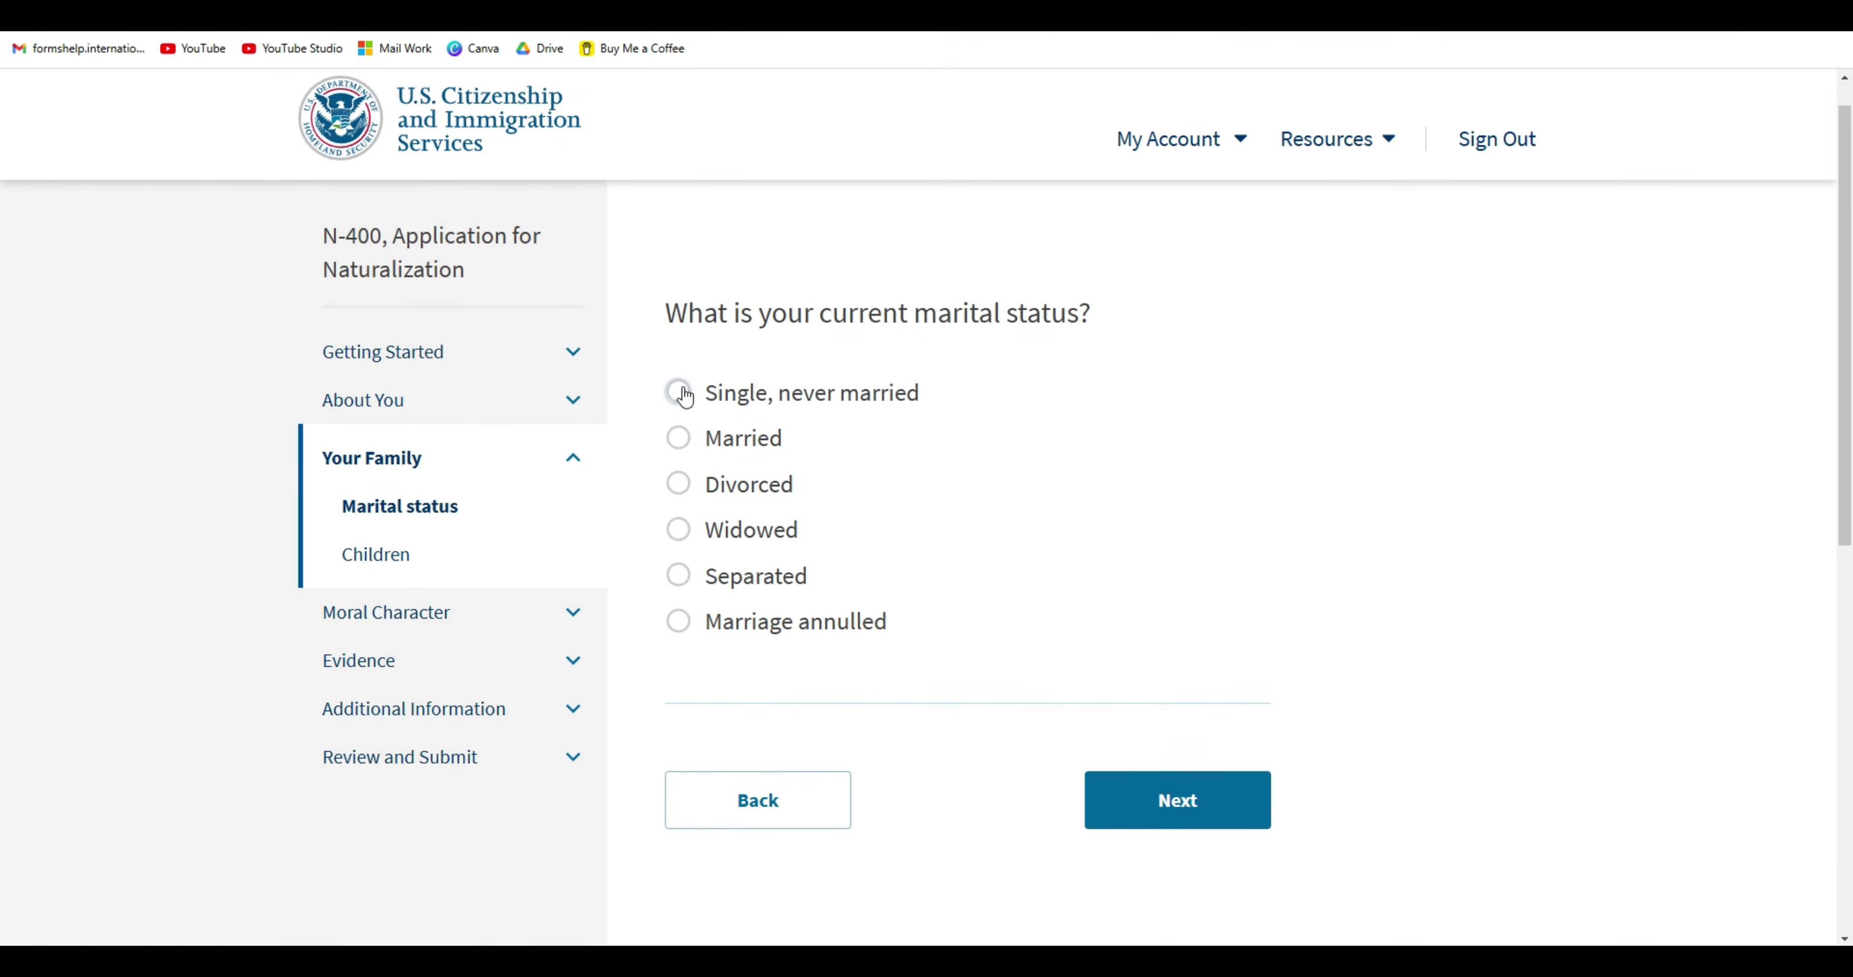
{"action": "left_click", "coordinate": [678, 439]}
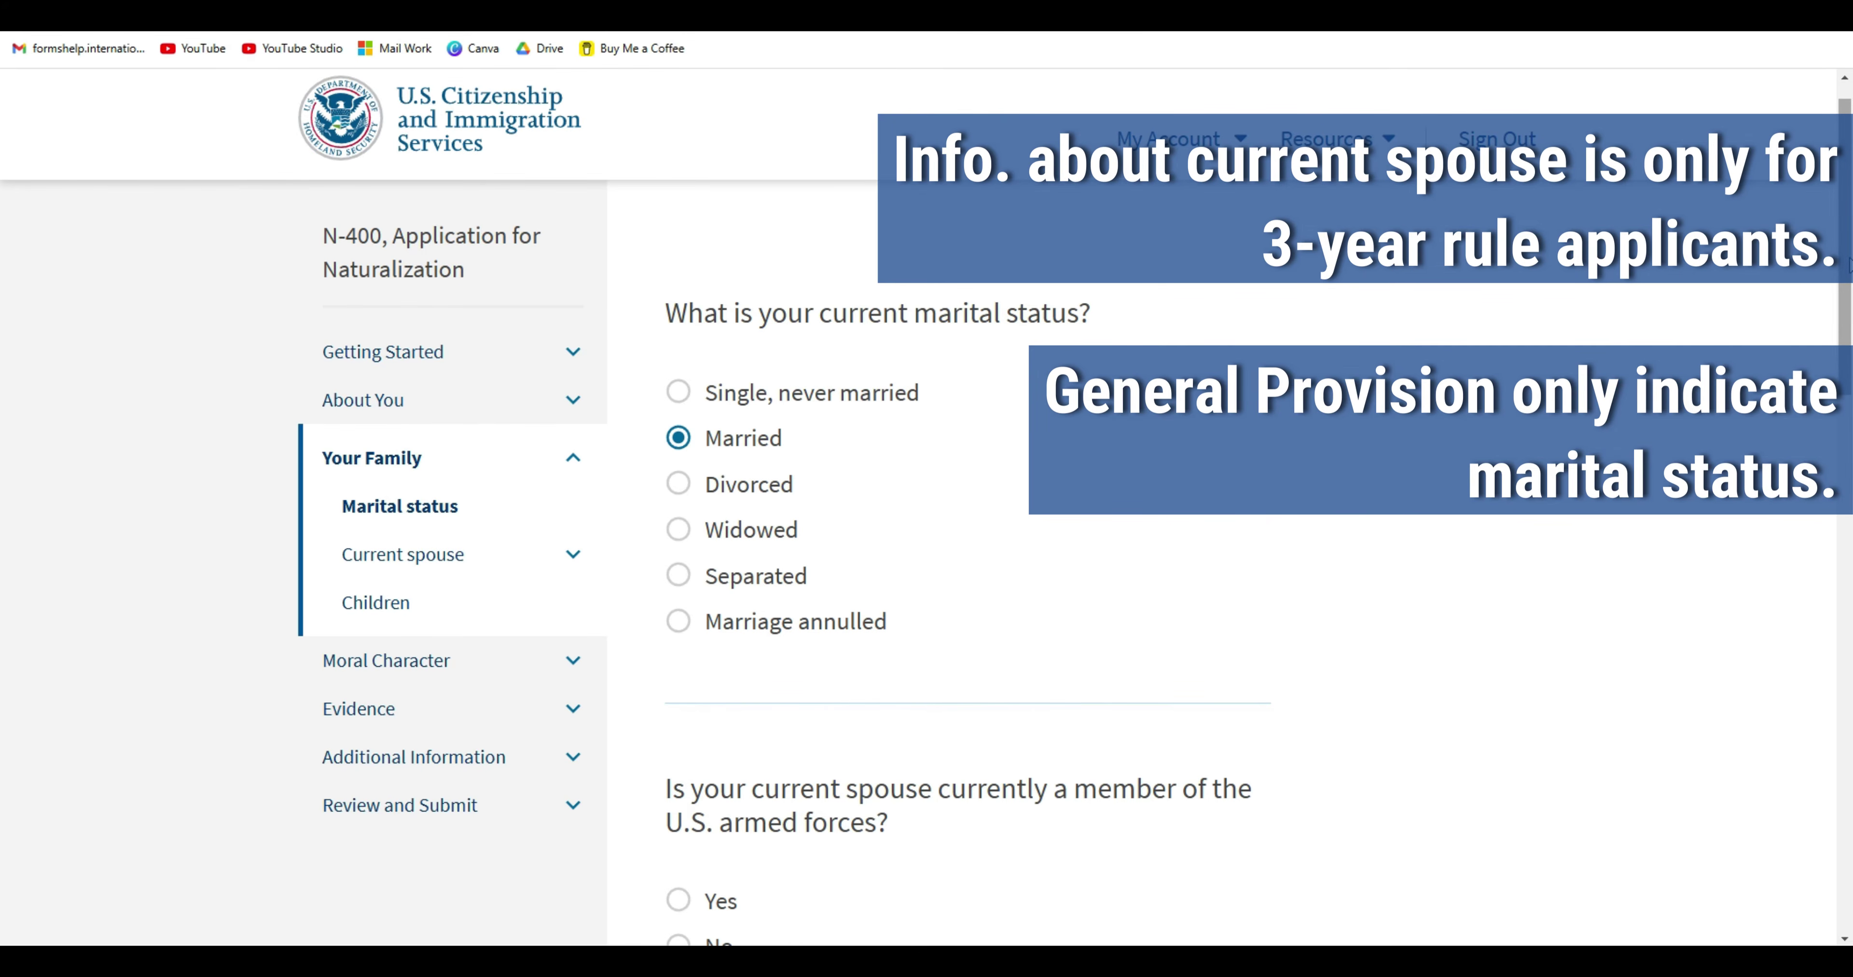
{"action": "left_click_drag", "start_coordinate": [1849, 264], "coordinate": [1849, 453]}
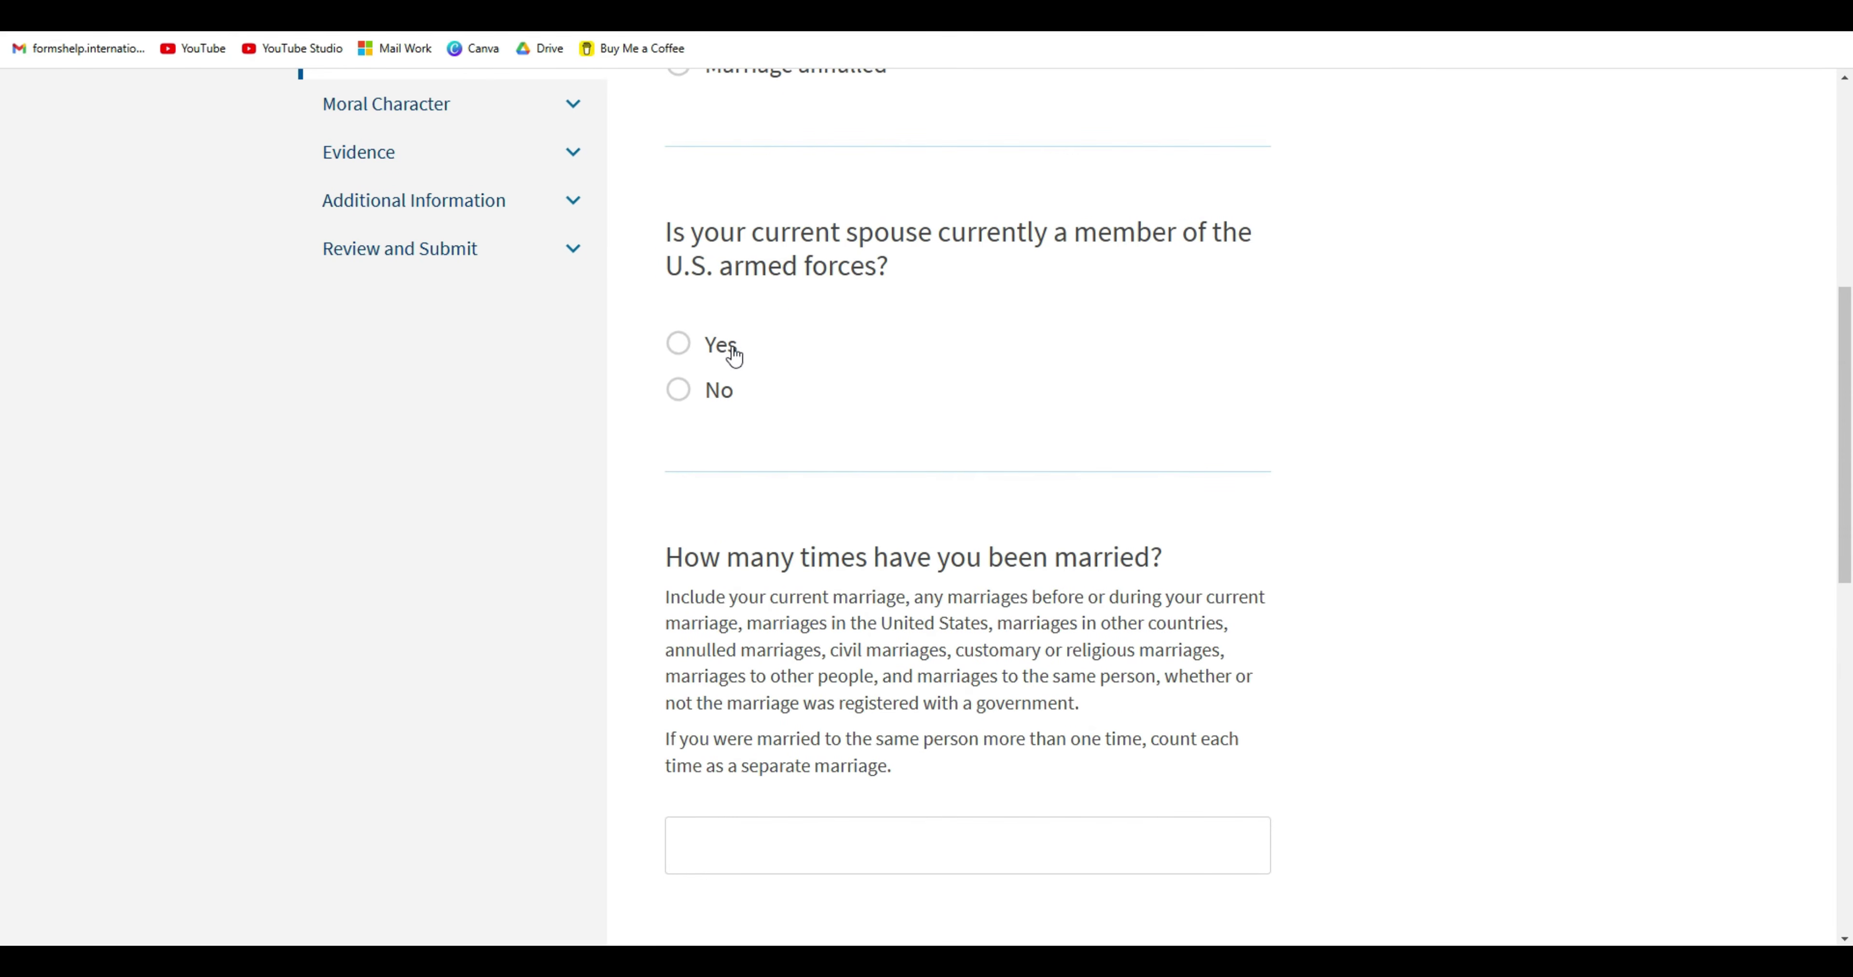
{"action": "left_click", "coordinate": [677, 399]}
{"action": "left_click_drag", "start_coordinate": [1848, 409], "coordinate": [1848, 517]}
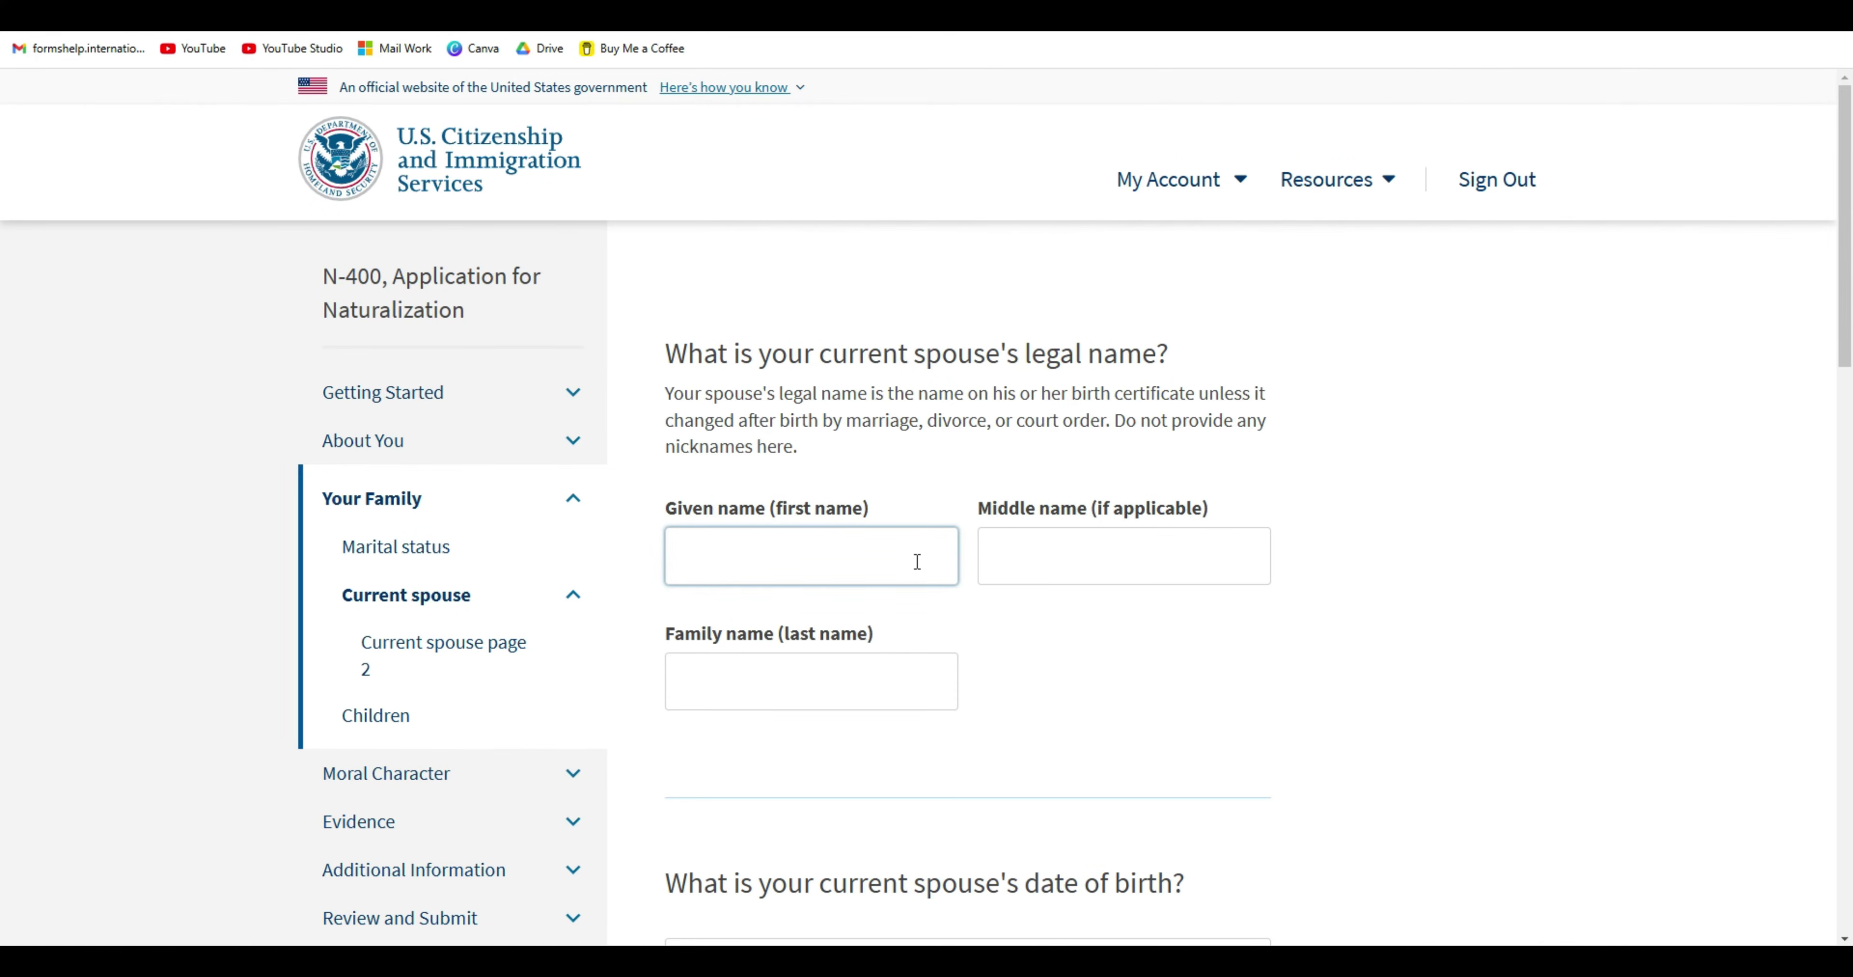
Enter the current spouse's legal name and date of birth, and set the marriage date to 06/01/2020.
{"action": "left_click", "coordinate": [922, 565]}
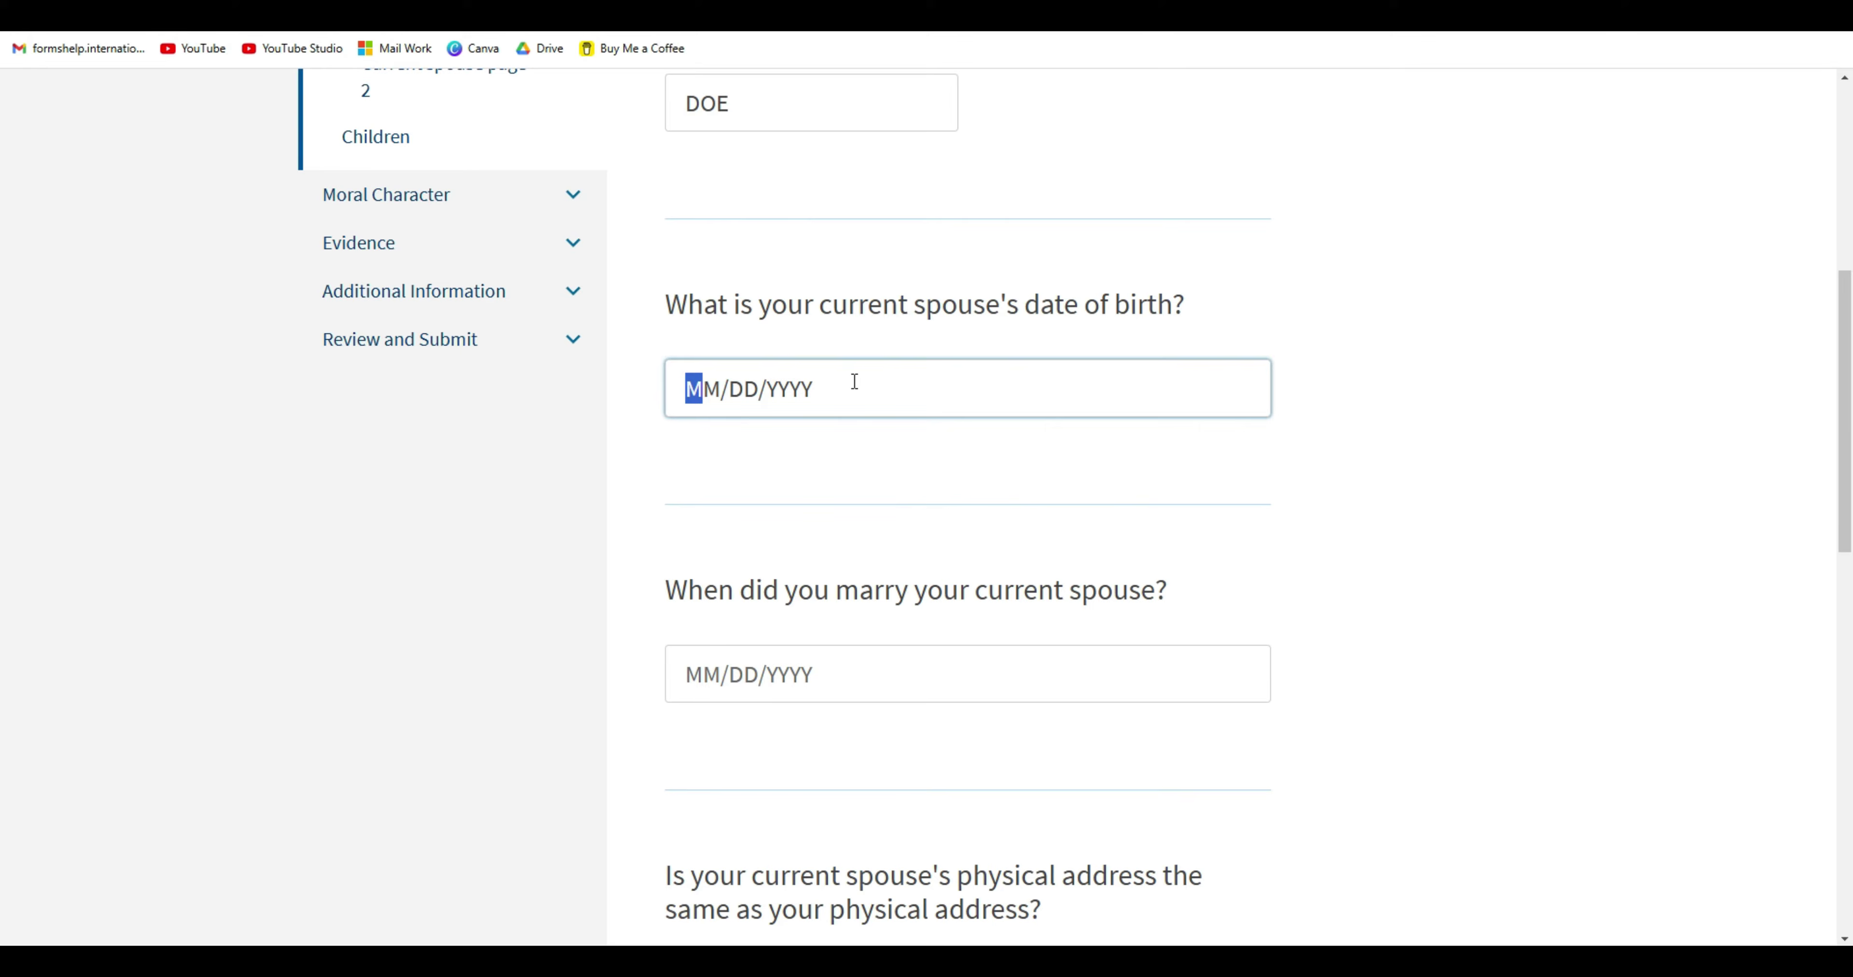
{"action": "type", "text": "01011991"}
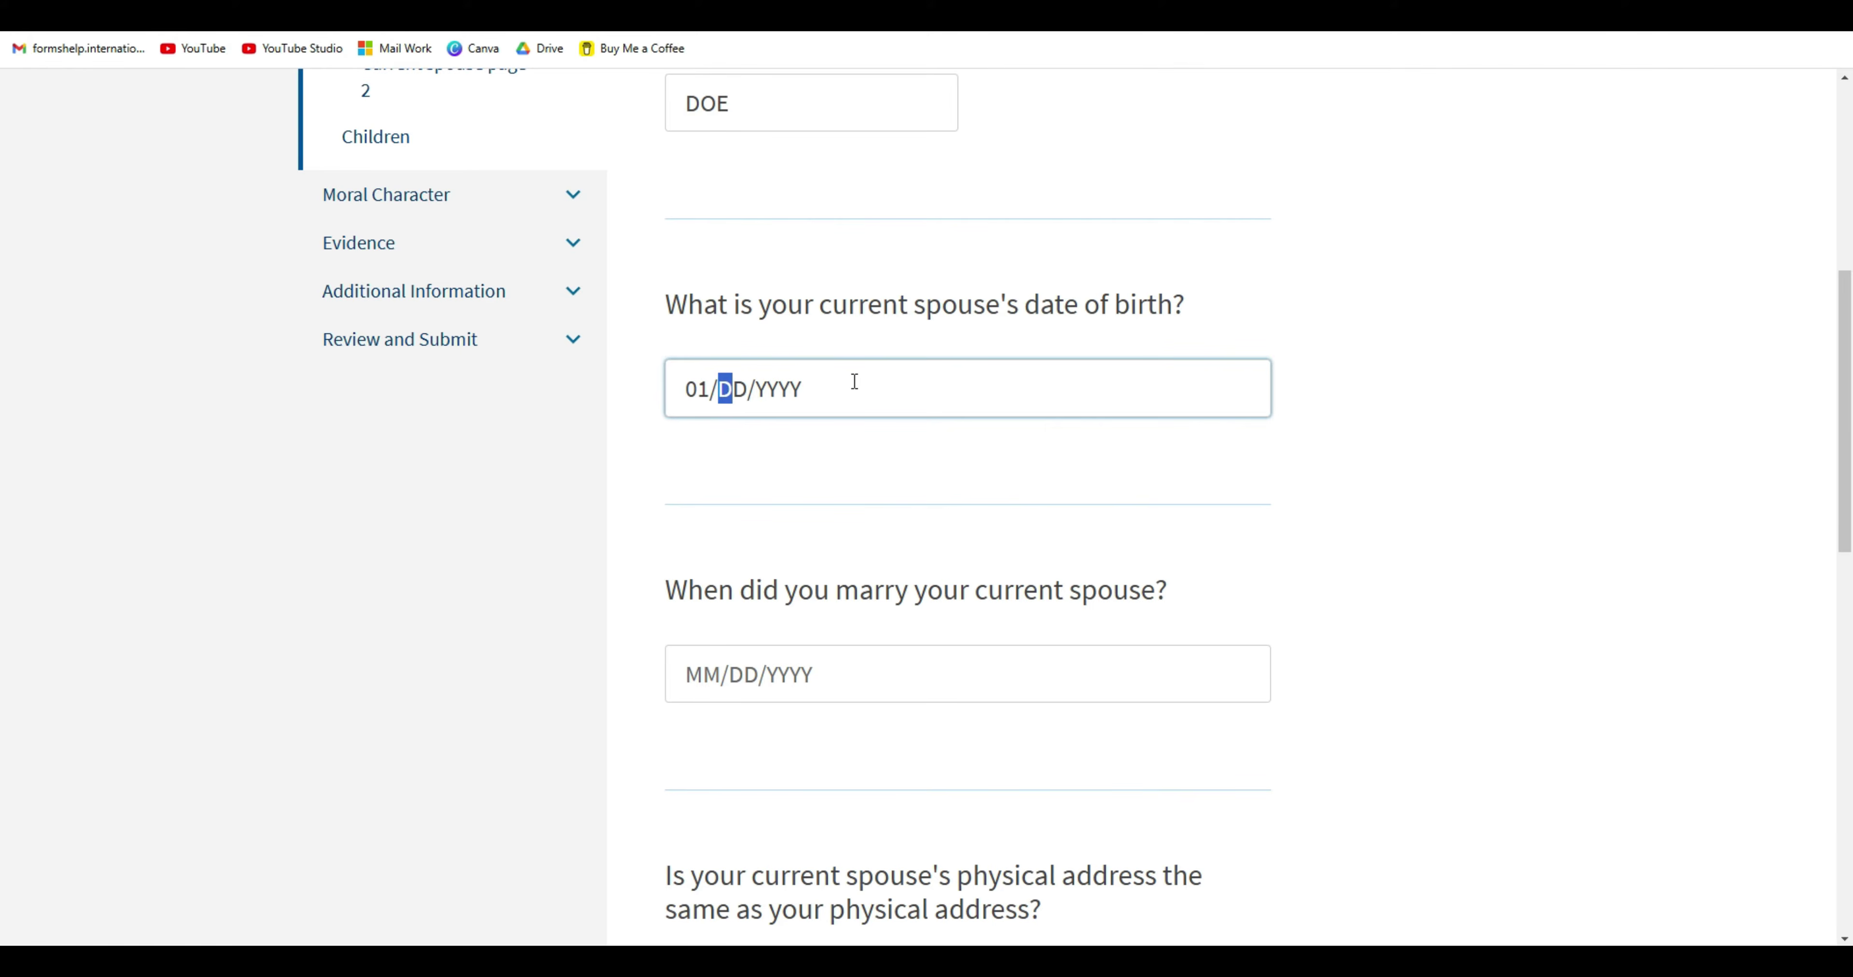
{"action": "left_click", "coordinate": [958, 523]}
{"action": "scroll", "coordinate": [958, 522], "scroll_direction": "down", "scroll_amount": 4}
{"action": "left_click", "coordinate": [855, 373]}
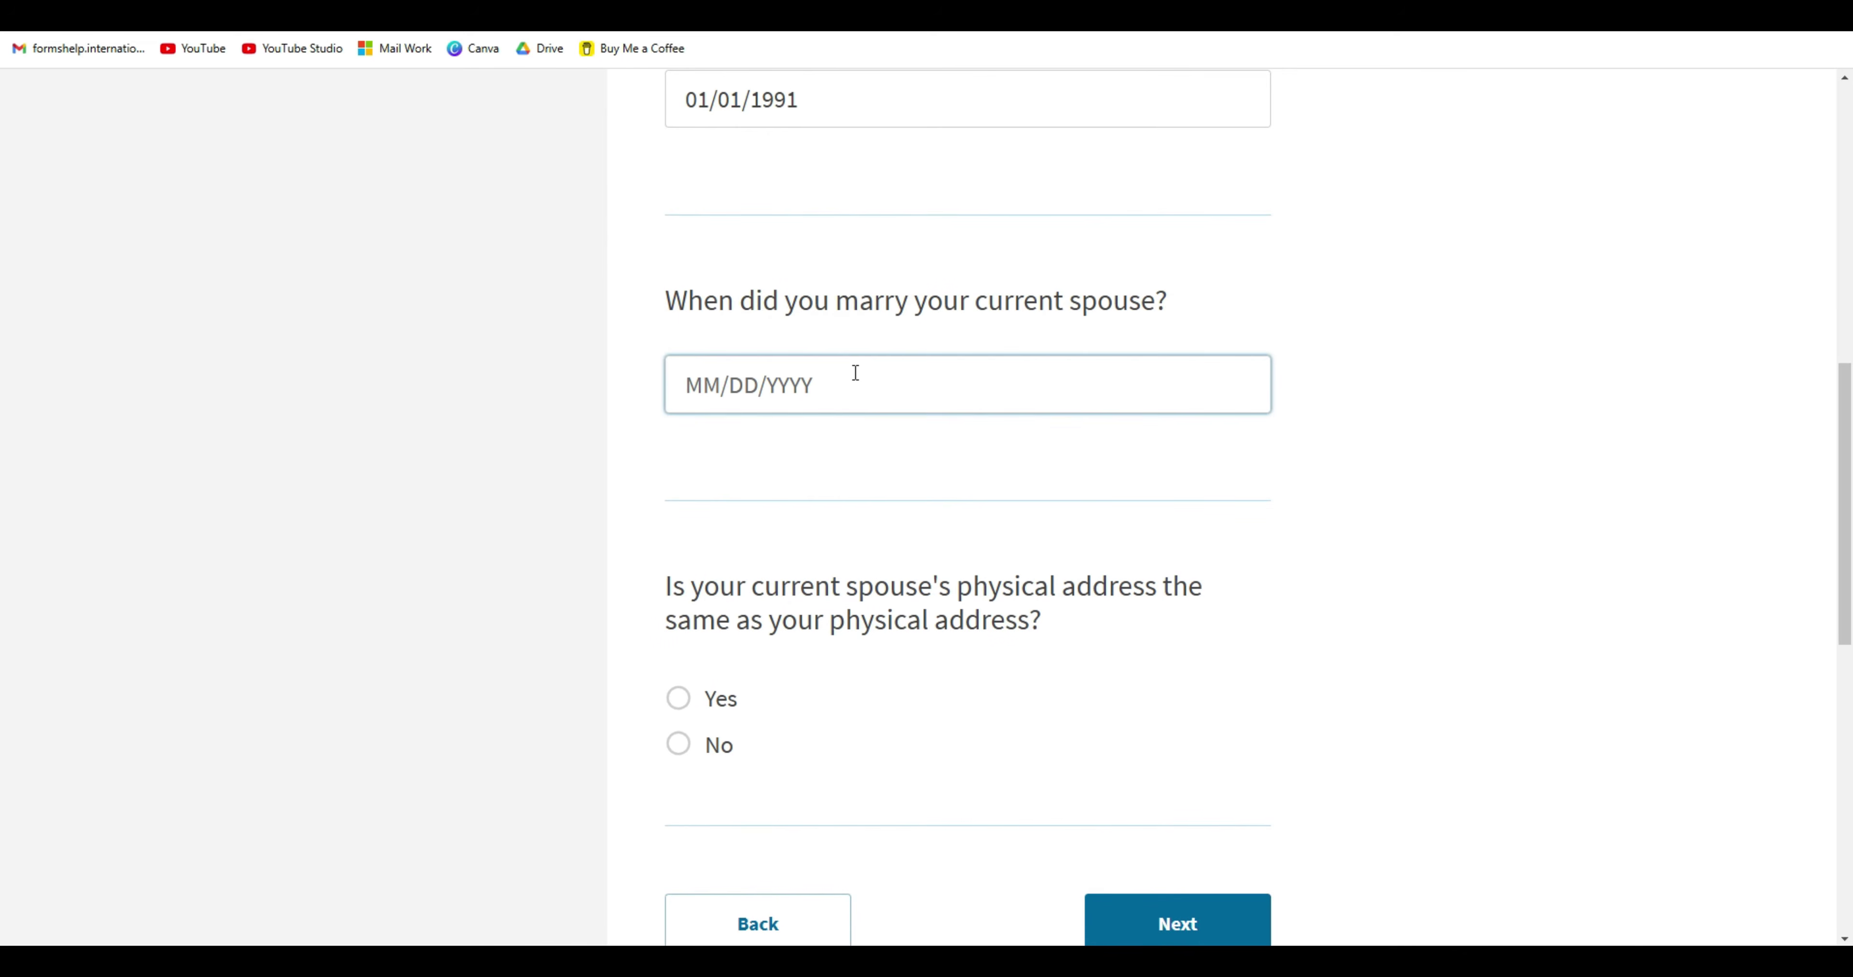
{"action": "type", "text": "06012020"}
{"action": "left_click", "coordinate": [937, 475]}
{"action": "scroll", "coordinate": [938, 475], "scroll_direction": "down", "scroll_amount": 3}
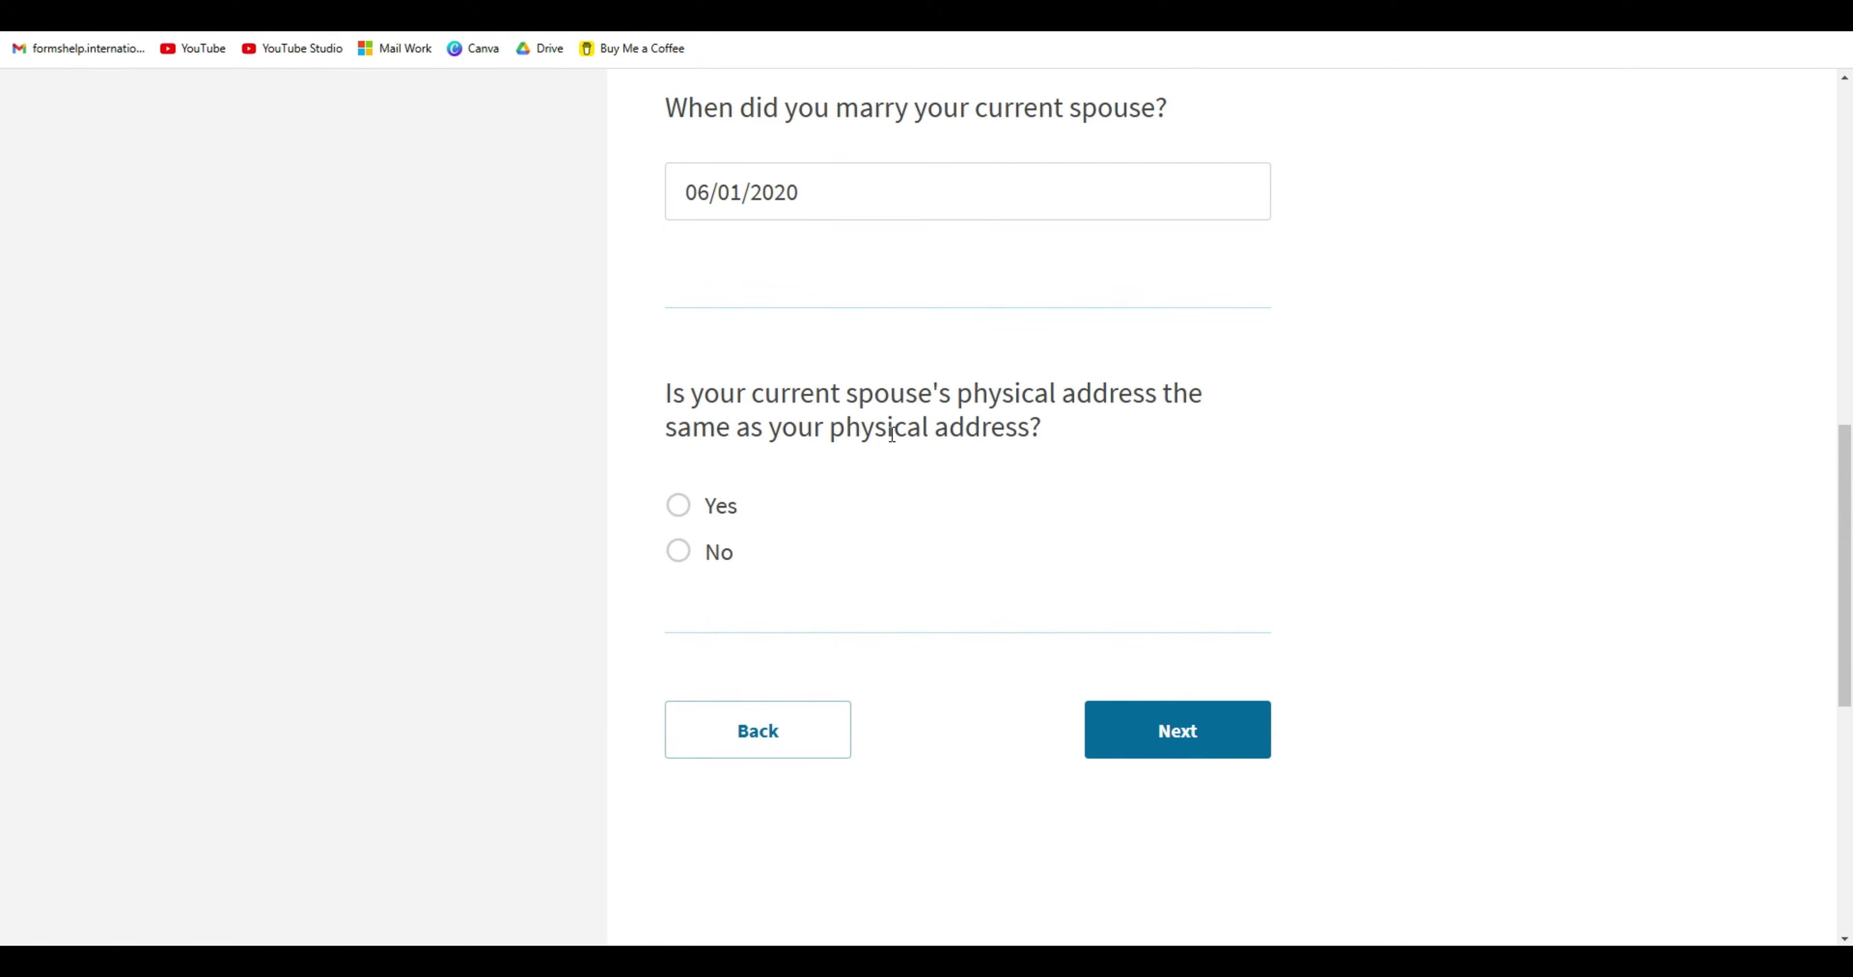
Review the spouse's details, answer Yes to the spouse having the same physical address, and continue to the citizenship questions.
{"action": "left_click_drag", "start_coordinate": [1845, 616], "coordinate": [1847, 287]}
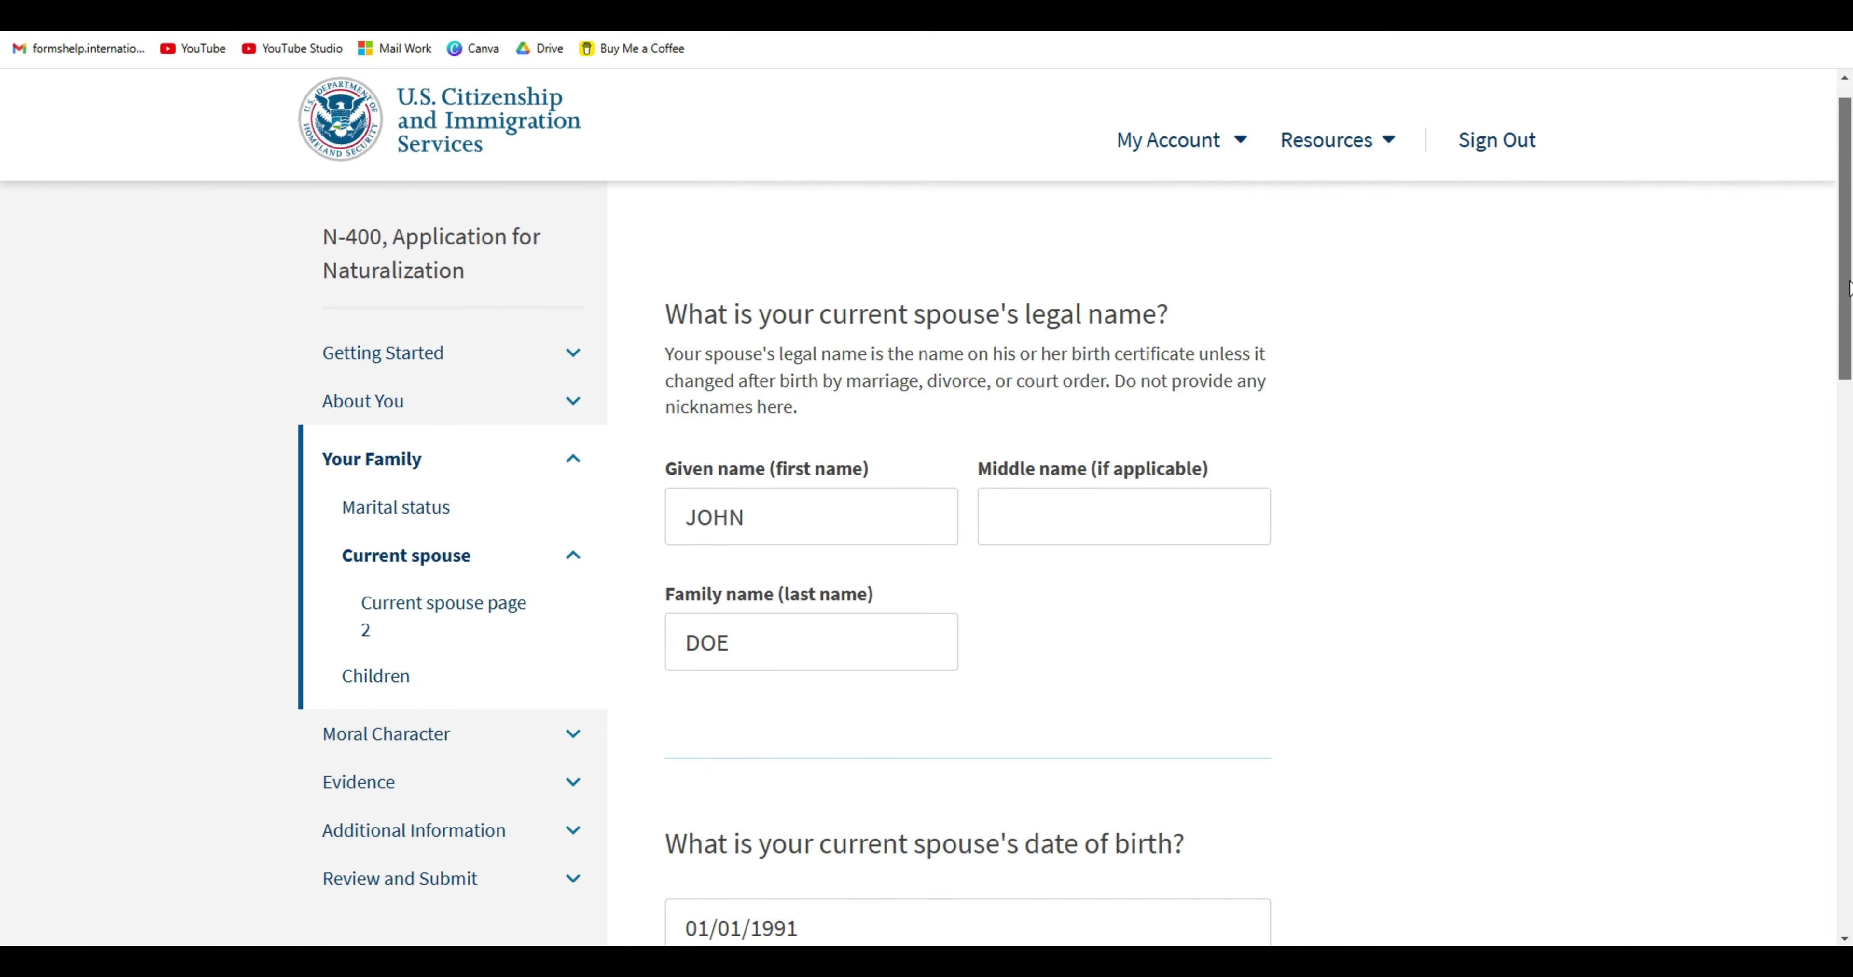
{"action": "left_click_drag", "start_coordinate": [1849, 282], "coordinate": [1847, 596]}
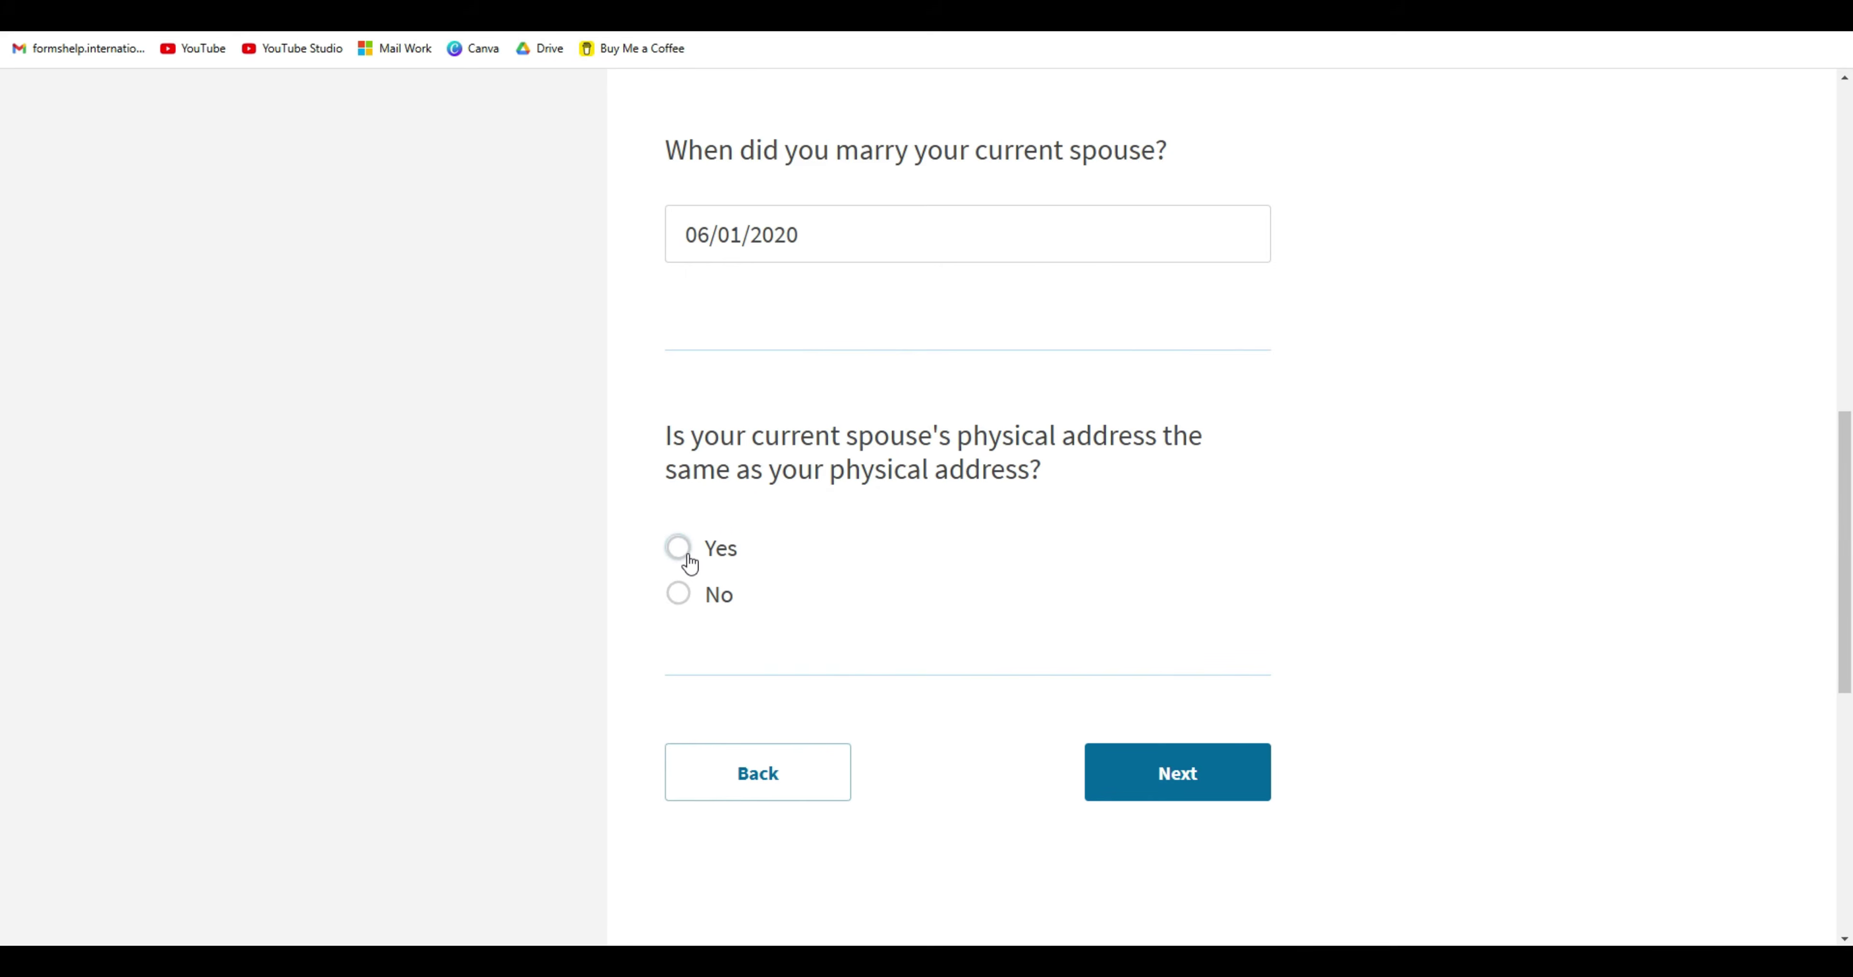
{"action": "left_click", "coordinate": [681, 550]}
{"action": "left_click", "coordinate": [677, 603]}
{"action": "scroll", "coordinate": [676, 611], "scroll_direction": "down", "scroll_amount": 5}
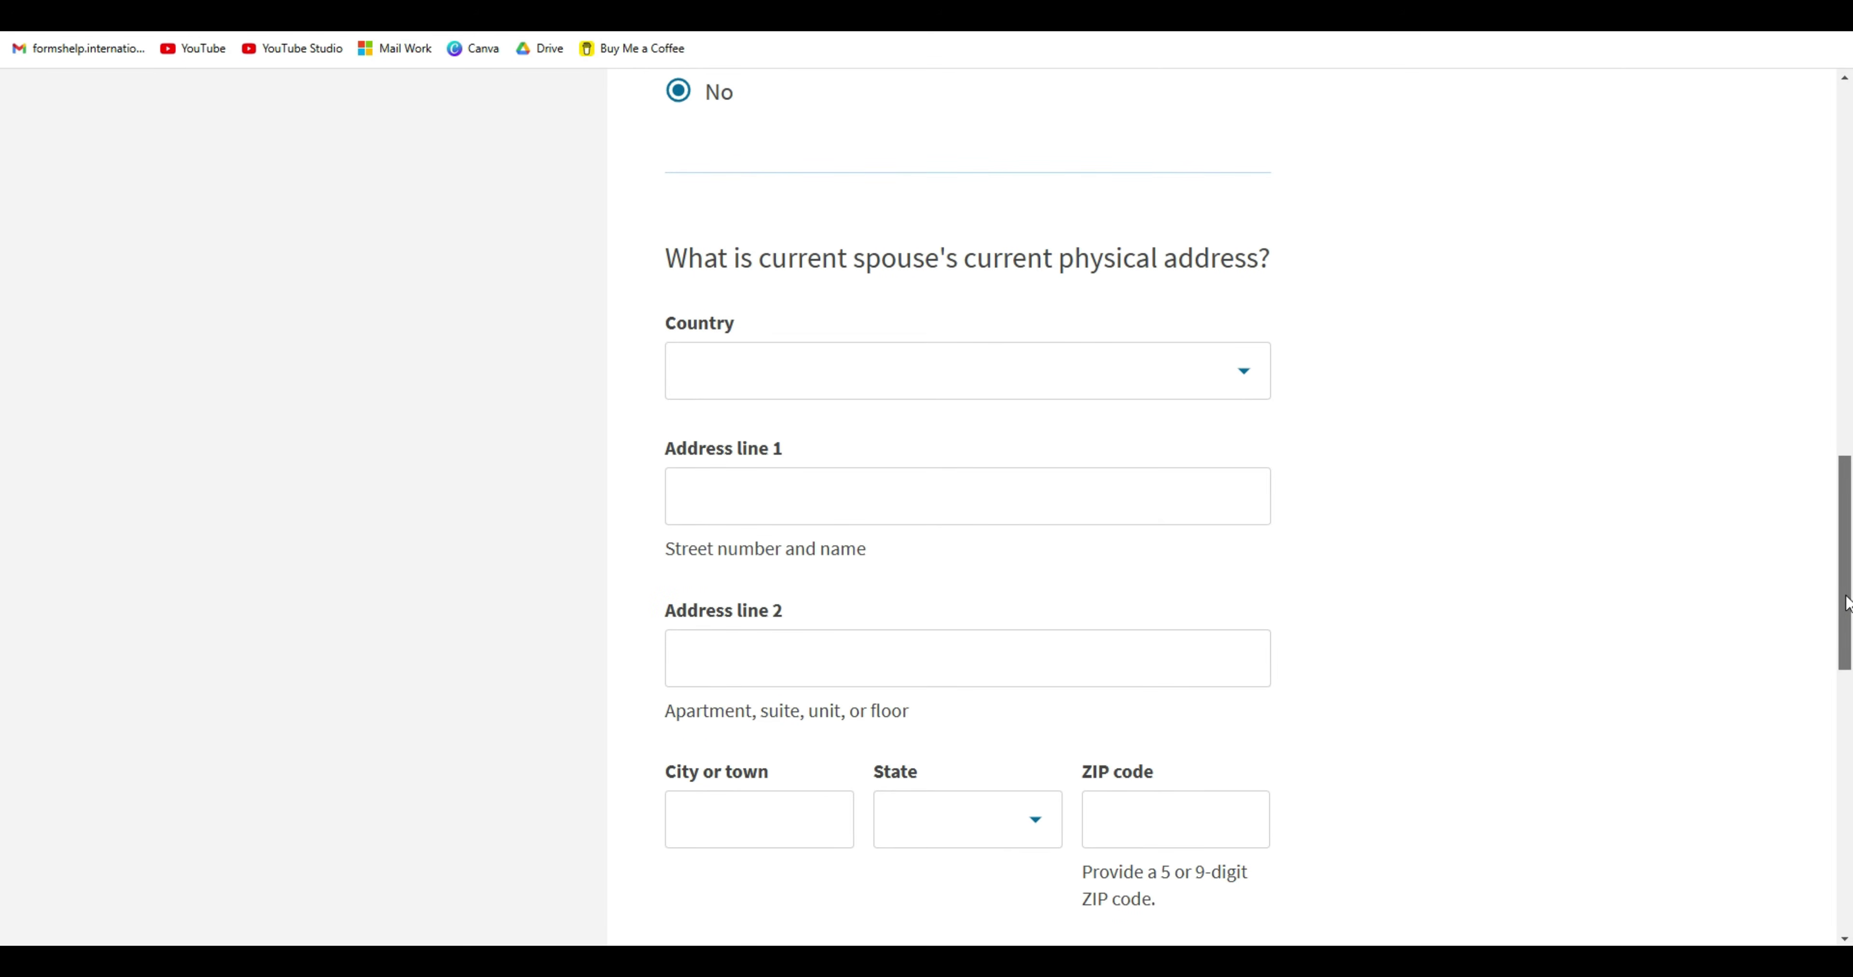
{"action": "left_click_drag", "start_coordinate": [1845, 596], "coordinate": [1846, 501]}
{"action": "left_click", "coordinate": [678, 445]}
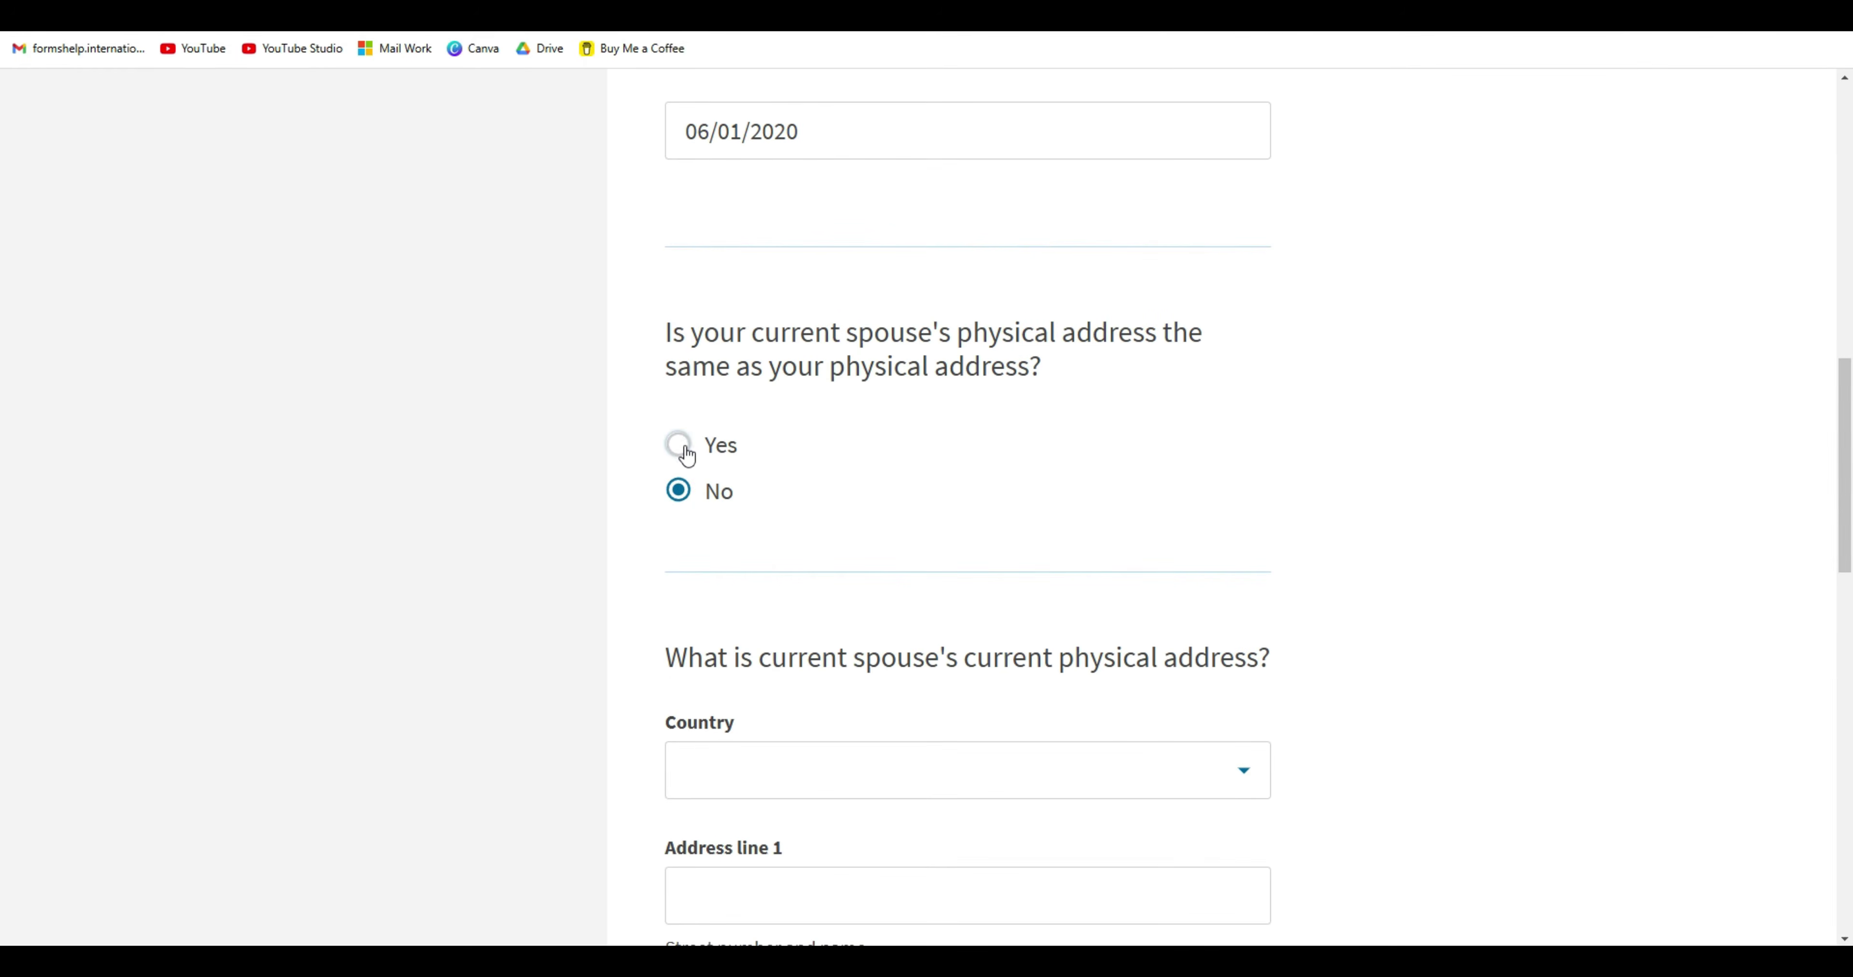
{"action": "left_click", "coordinate": [1211, 685]}
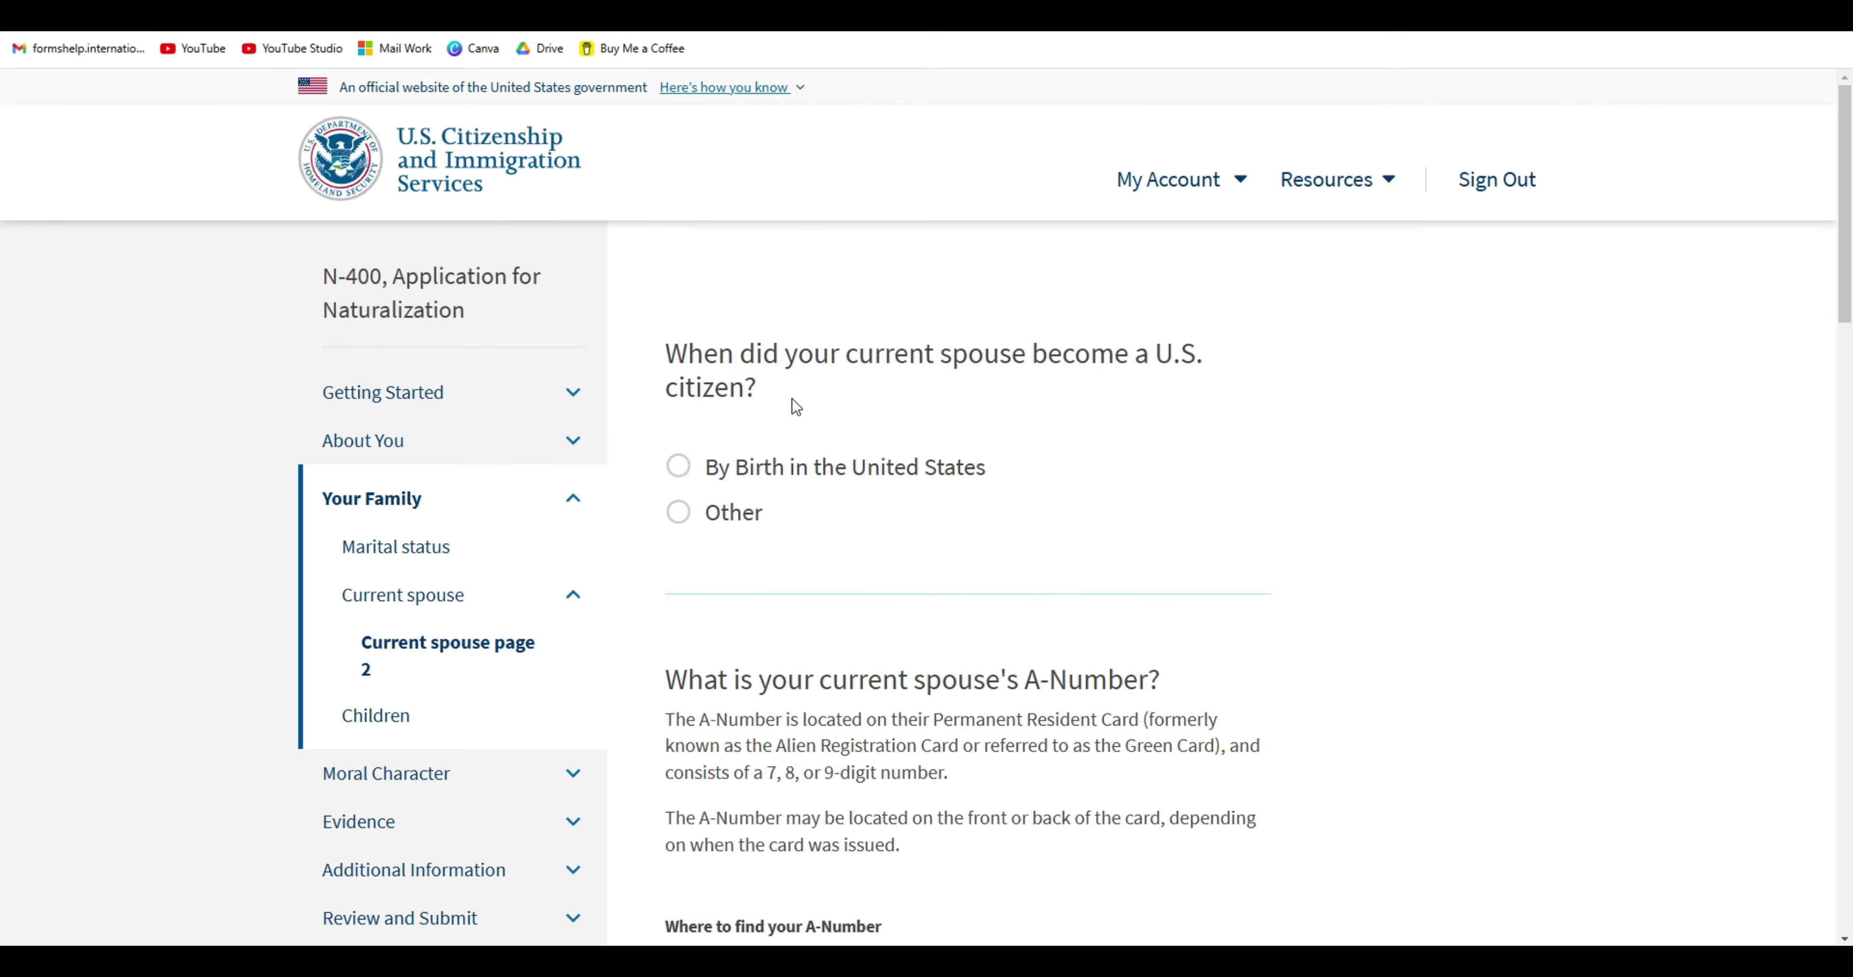
Set how the current spouse became a U.S. citizen to Other, and open the citizenship date for entry.
{"action": "left_click", "coordinate": [678, 467]}
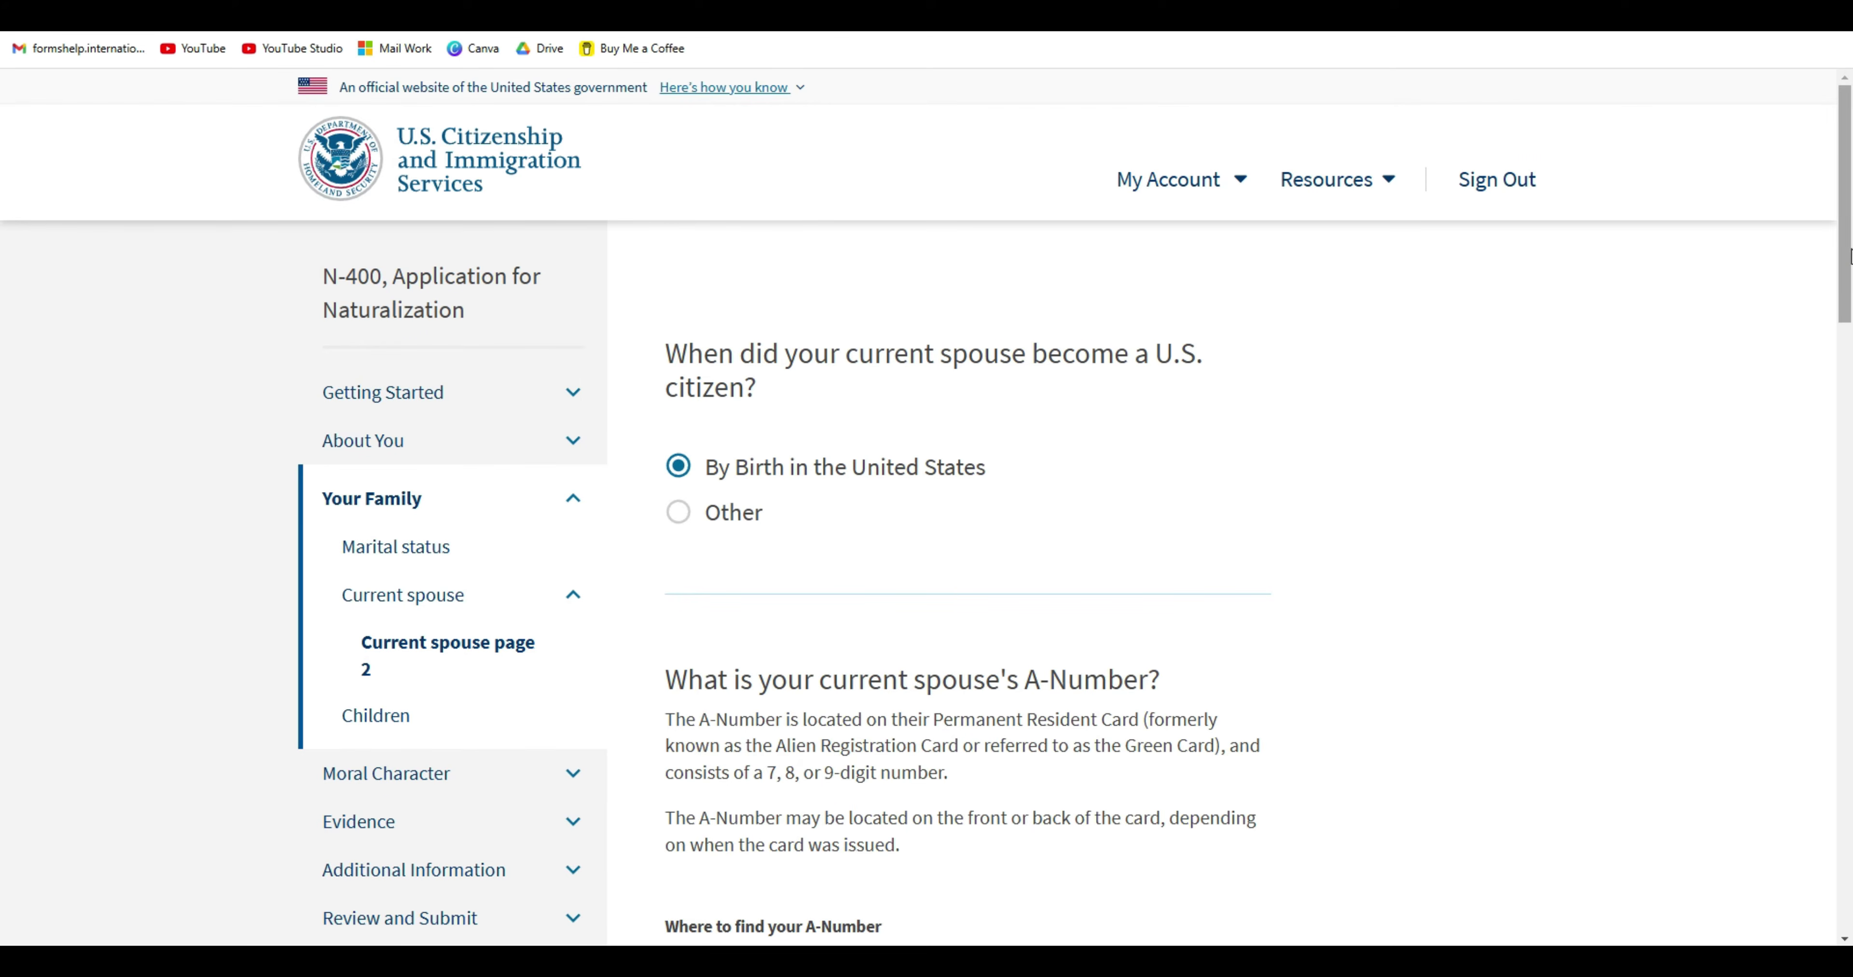
{"action": "left_click", "coordinate": [678, 513]}
{"action": "scroll", "coordinate": [1848, 288], "scroll_direction": "down", "scroll_amount": 2}
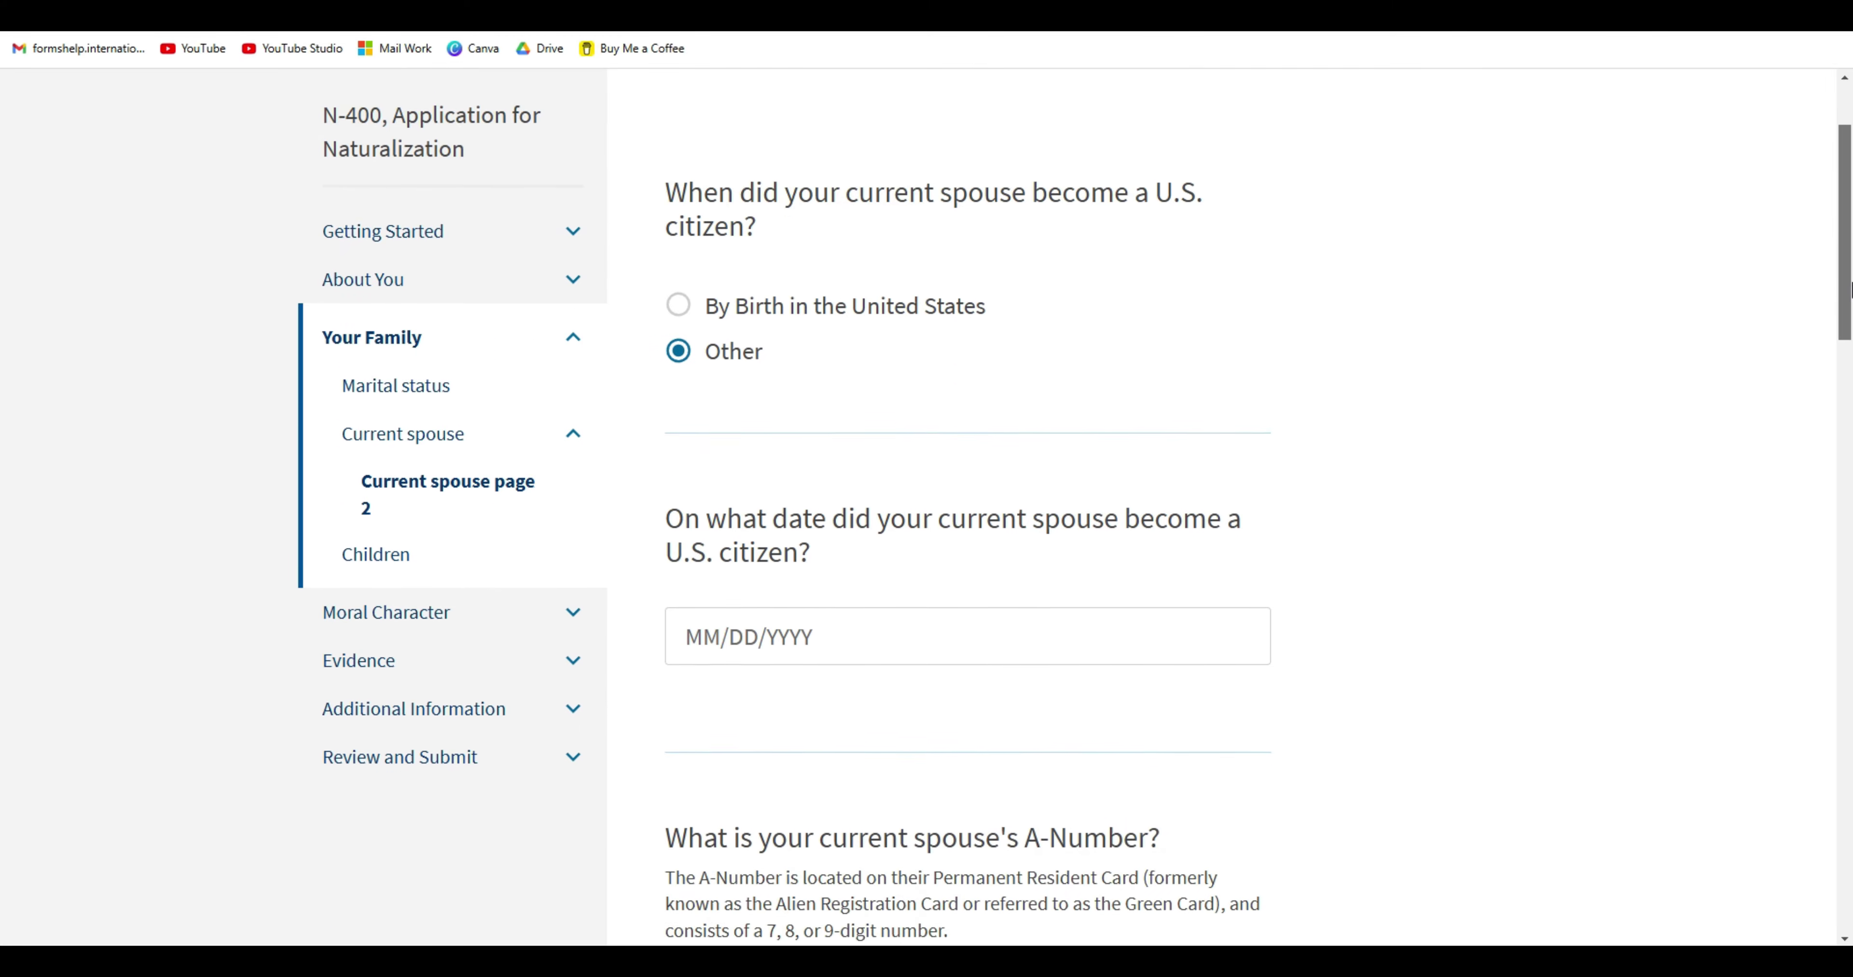
{"action": "left_click_drag", "start_coordinate": [1849, 288], "coordinate": [1848, 325]}
{"action": "left_click", "coordinate": [865, 584]}
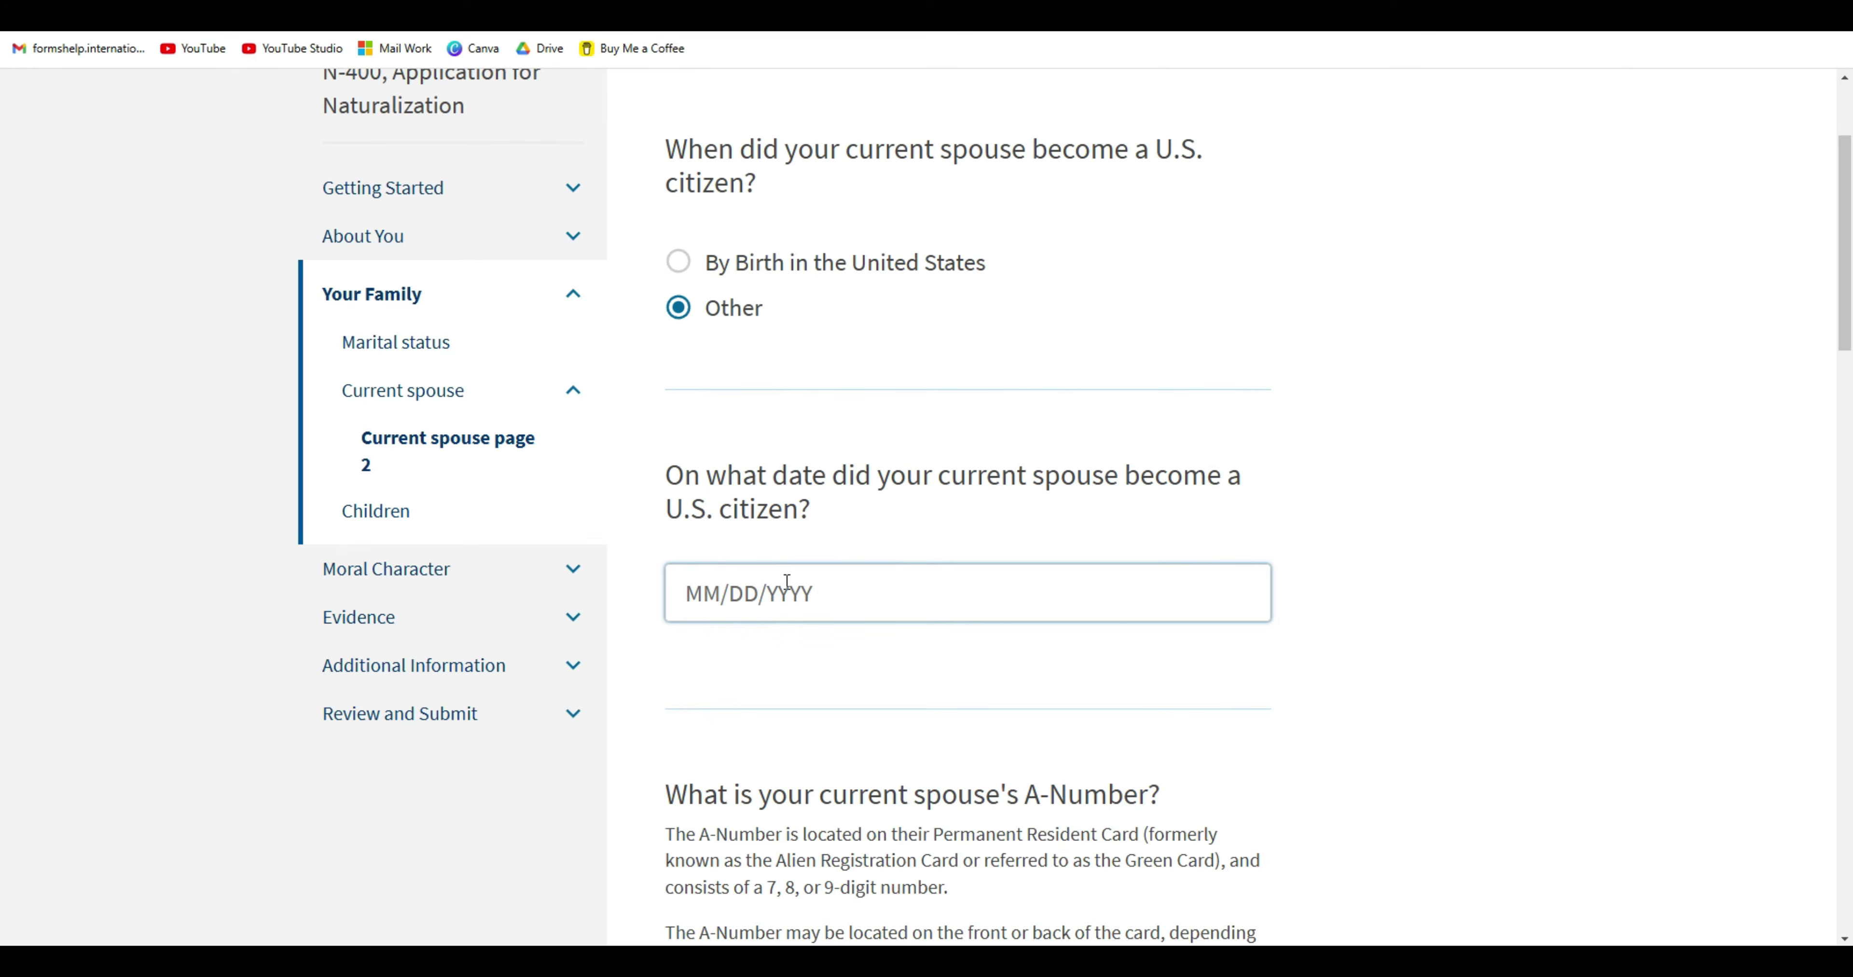
Mark the current spouse's A-Number as not available or unknown, and set the number of times the spouse has been married to 1.
{"action": "left_click_drag", "start_coordinate": [1849, 255], "coordinate": [1848, 471]}
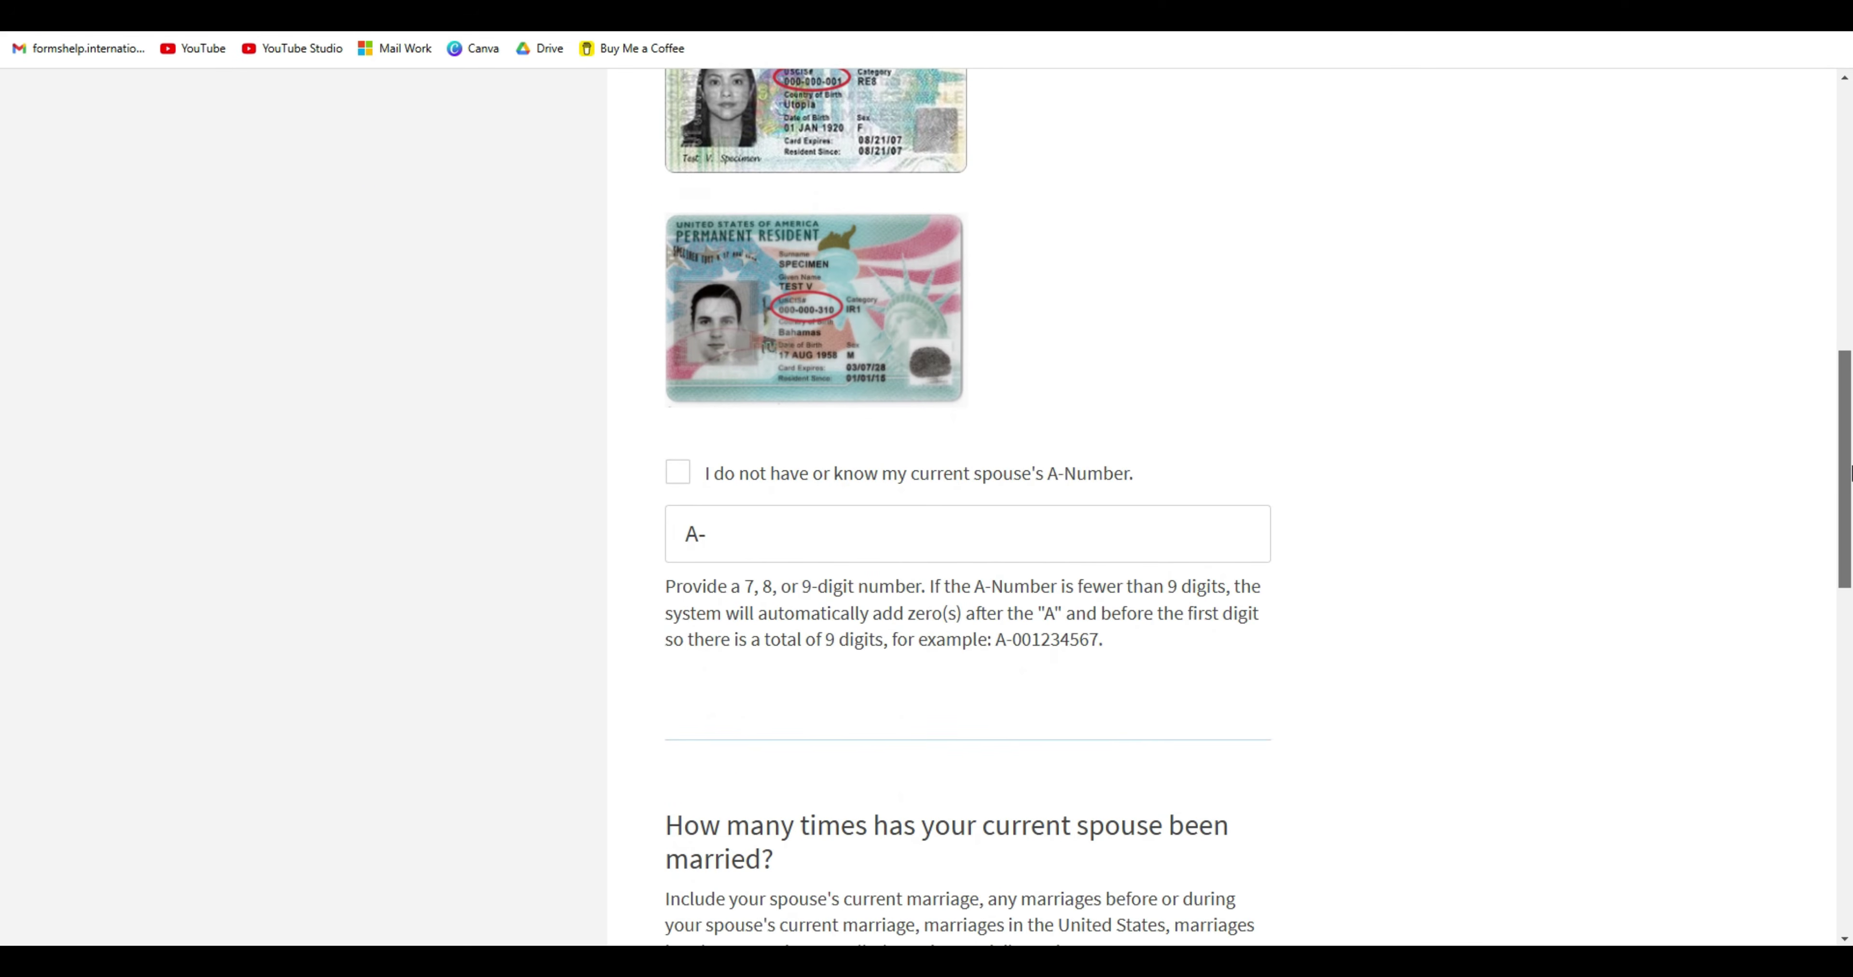
{"action": "left_click", "coordinate": [677, 473]}
{"action": "scroll", "coordinate": [1658, 610], "scroll_direction": "down", "scroll_amount": 7}
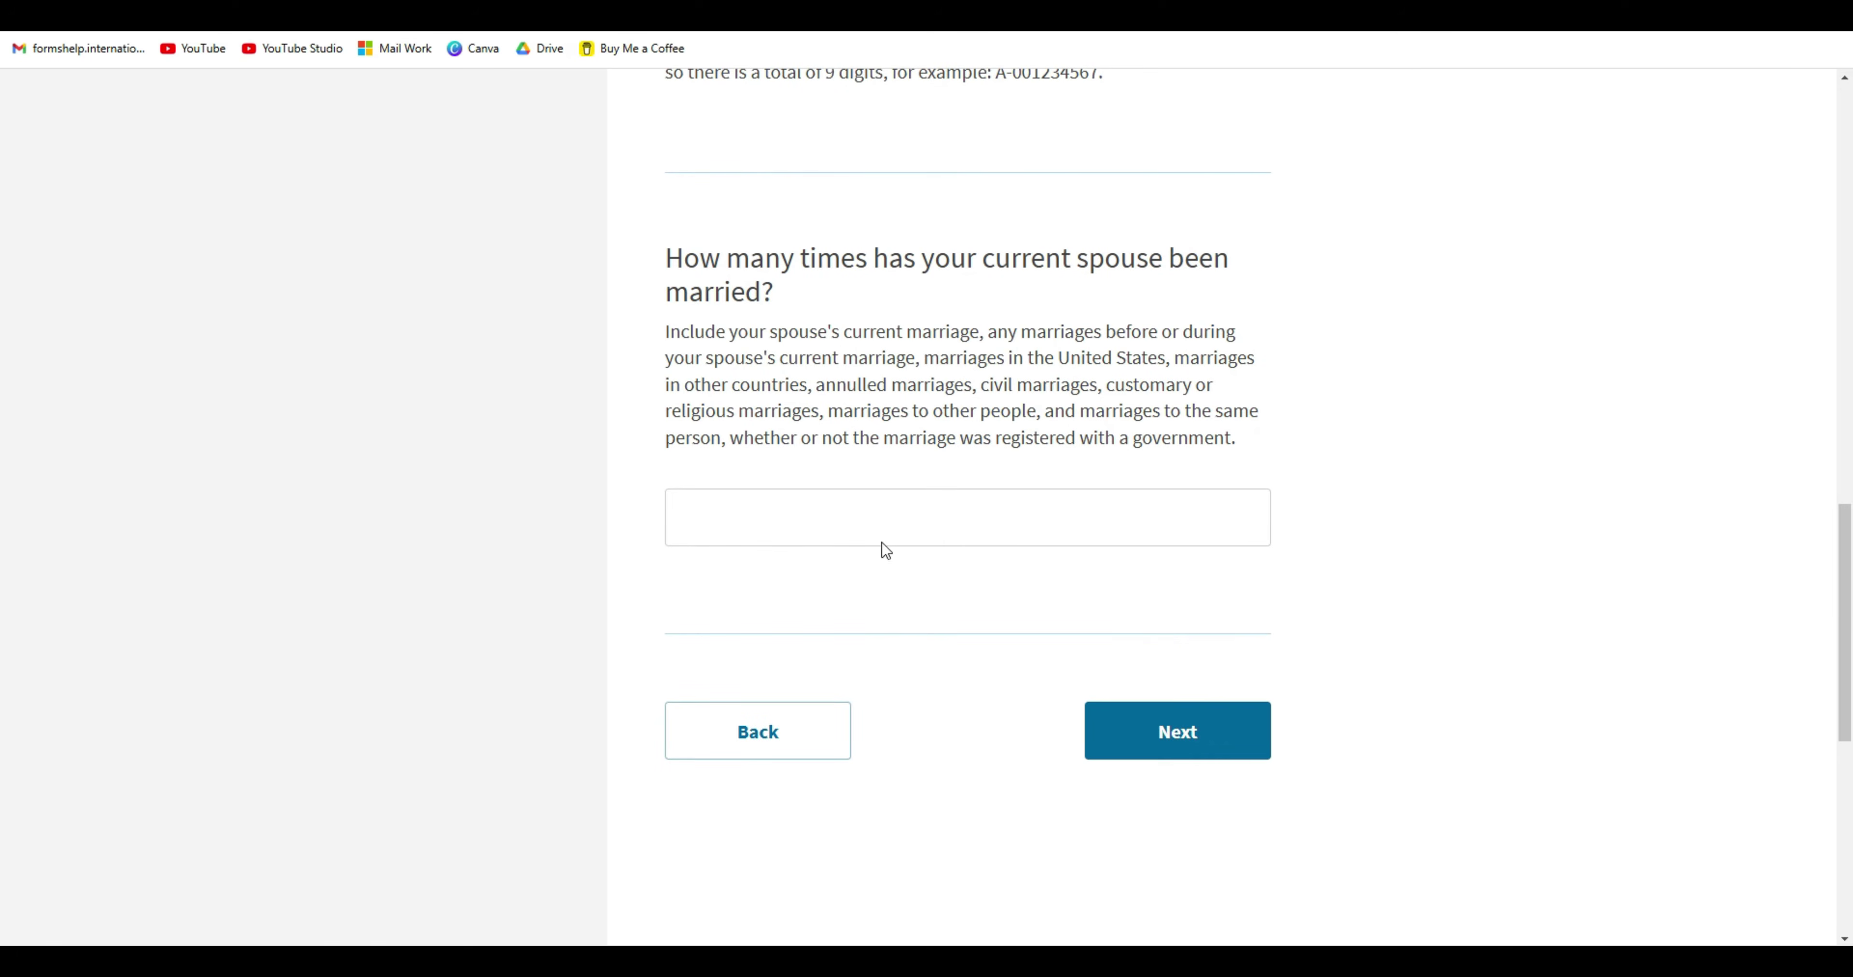
{"action": "left_click", "coordinate": [868, 526]}
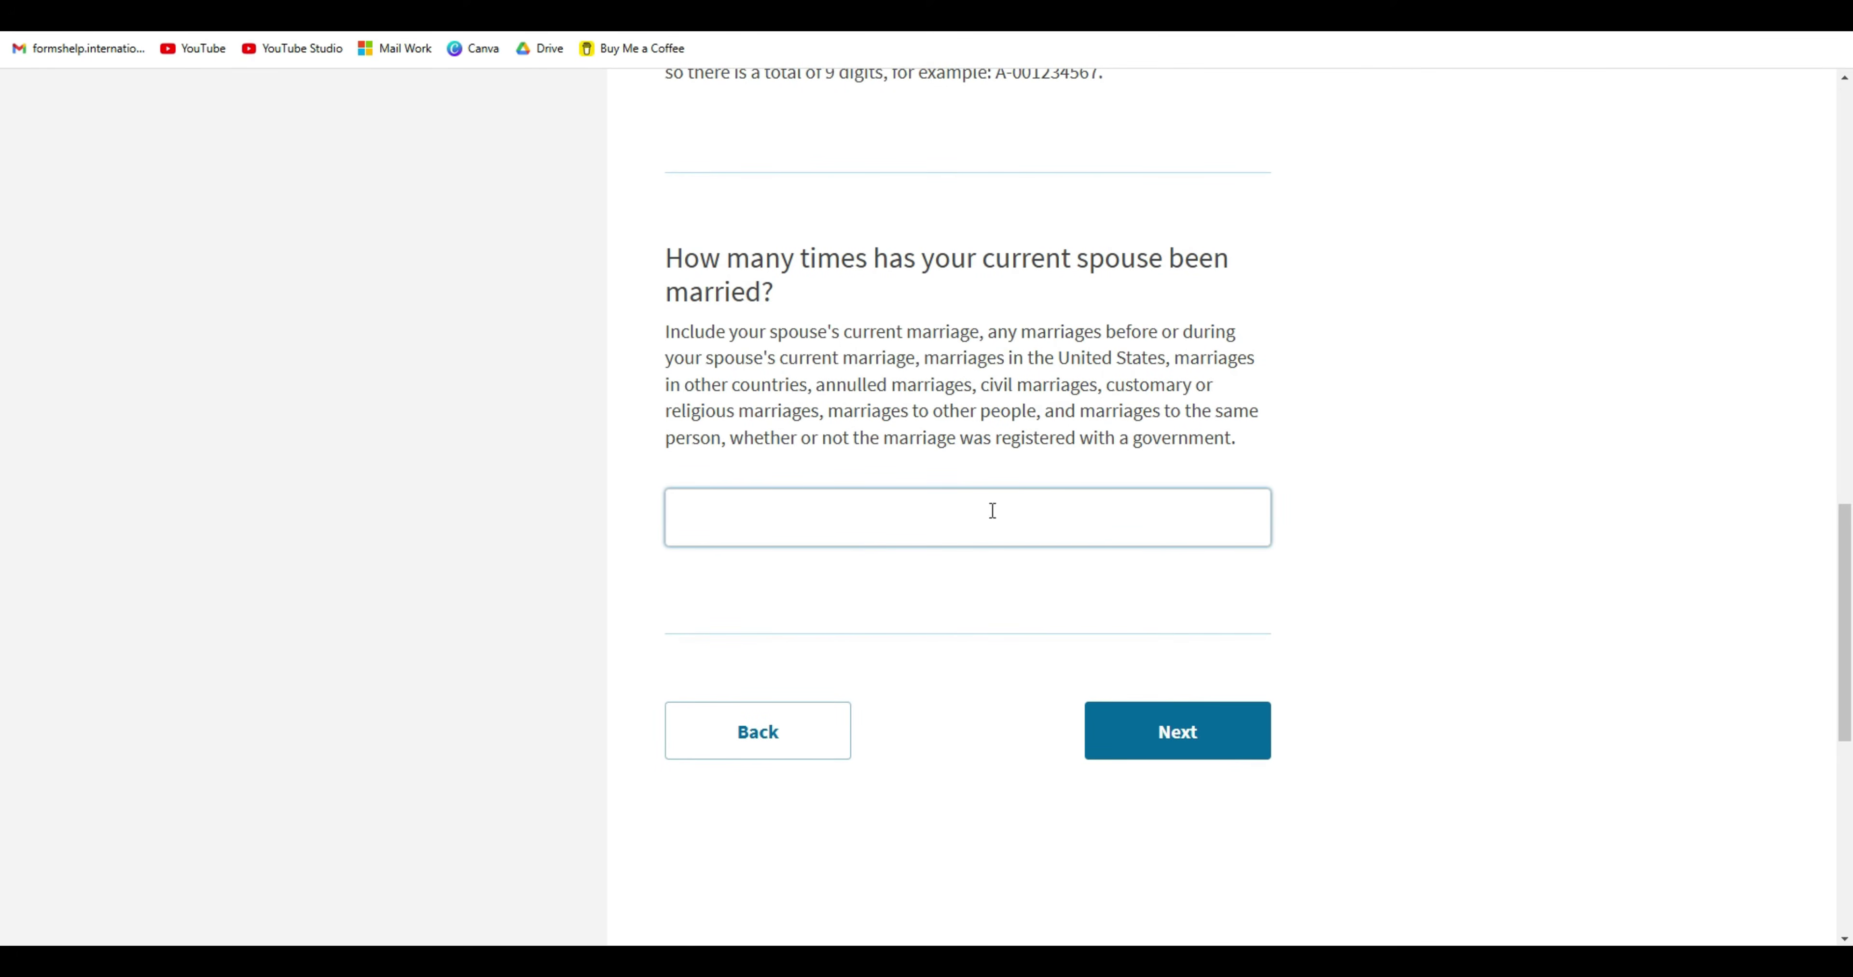
{"action": "type", "text": "1"}
{"action": "left_click", "coordinate": [1438, 386]}
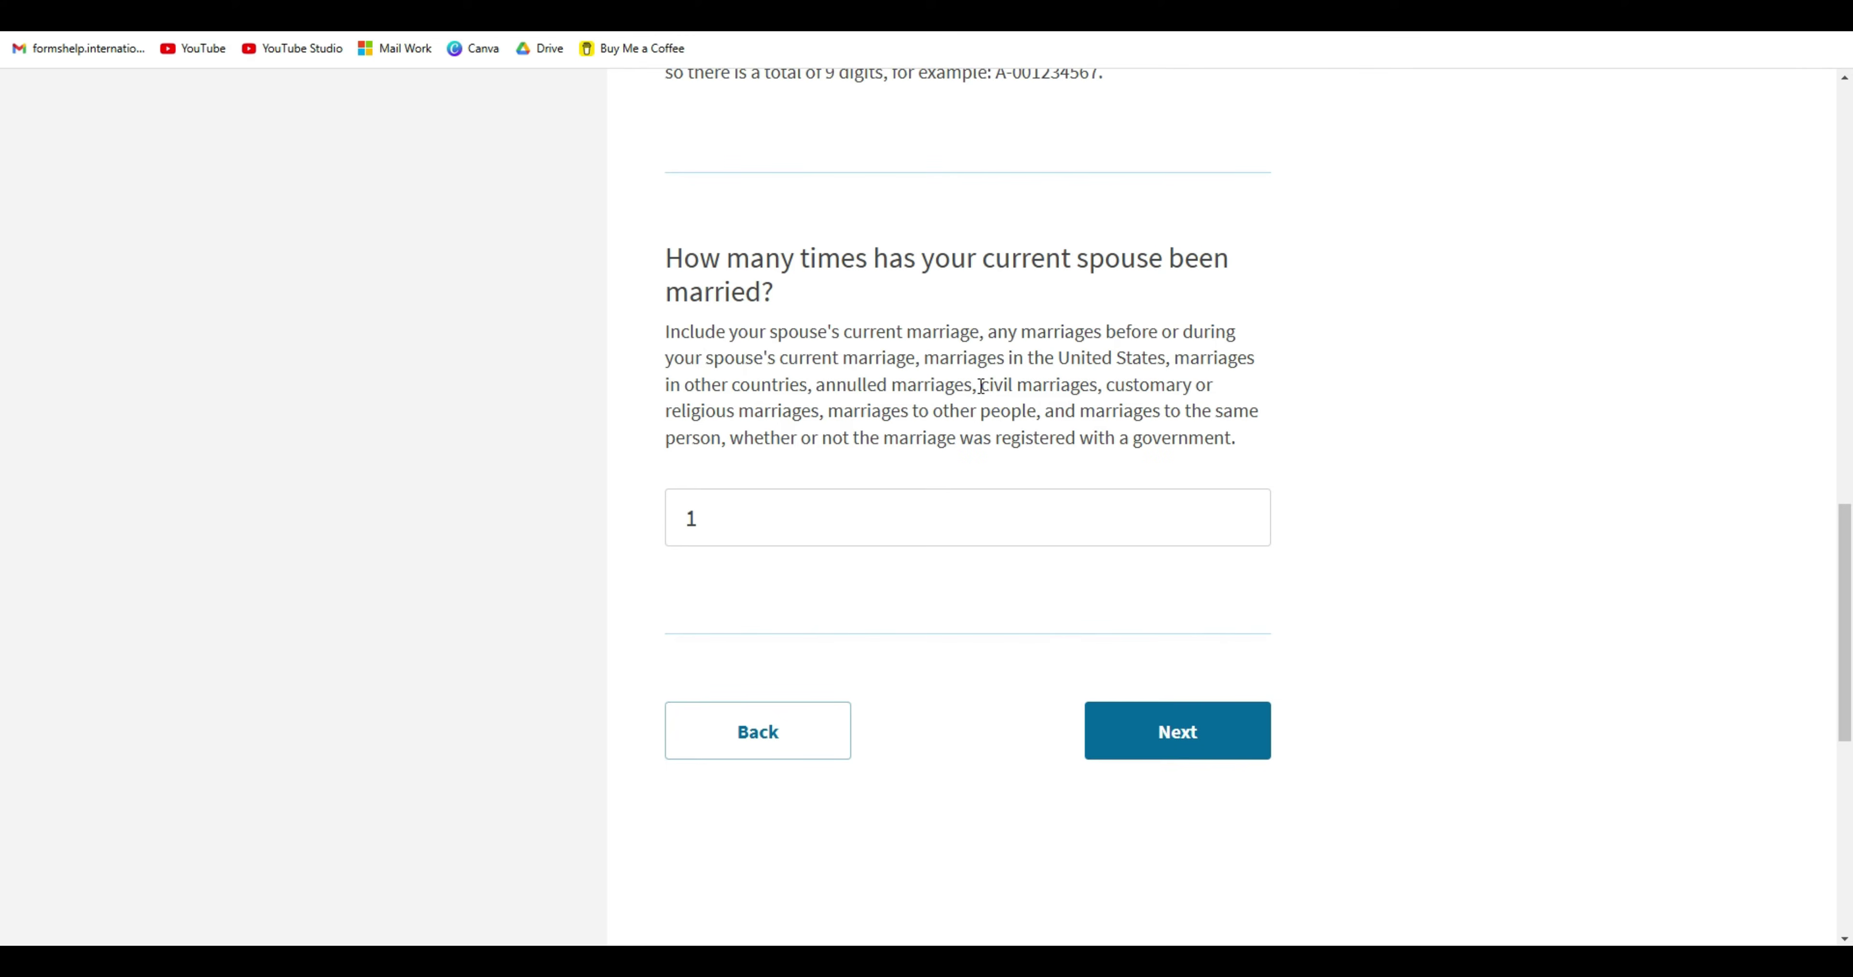
{"action": "left_click_drag", "start_coordinate": [673, 258], "coordinate": [769, 291]}
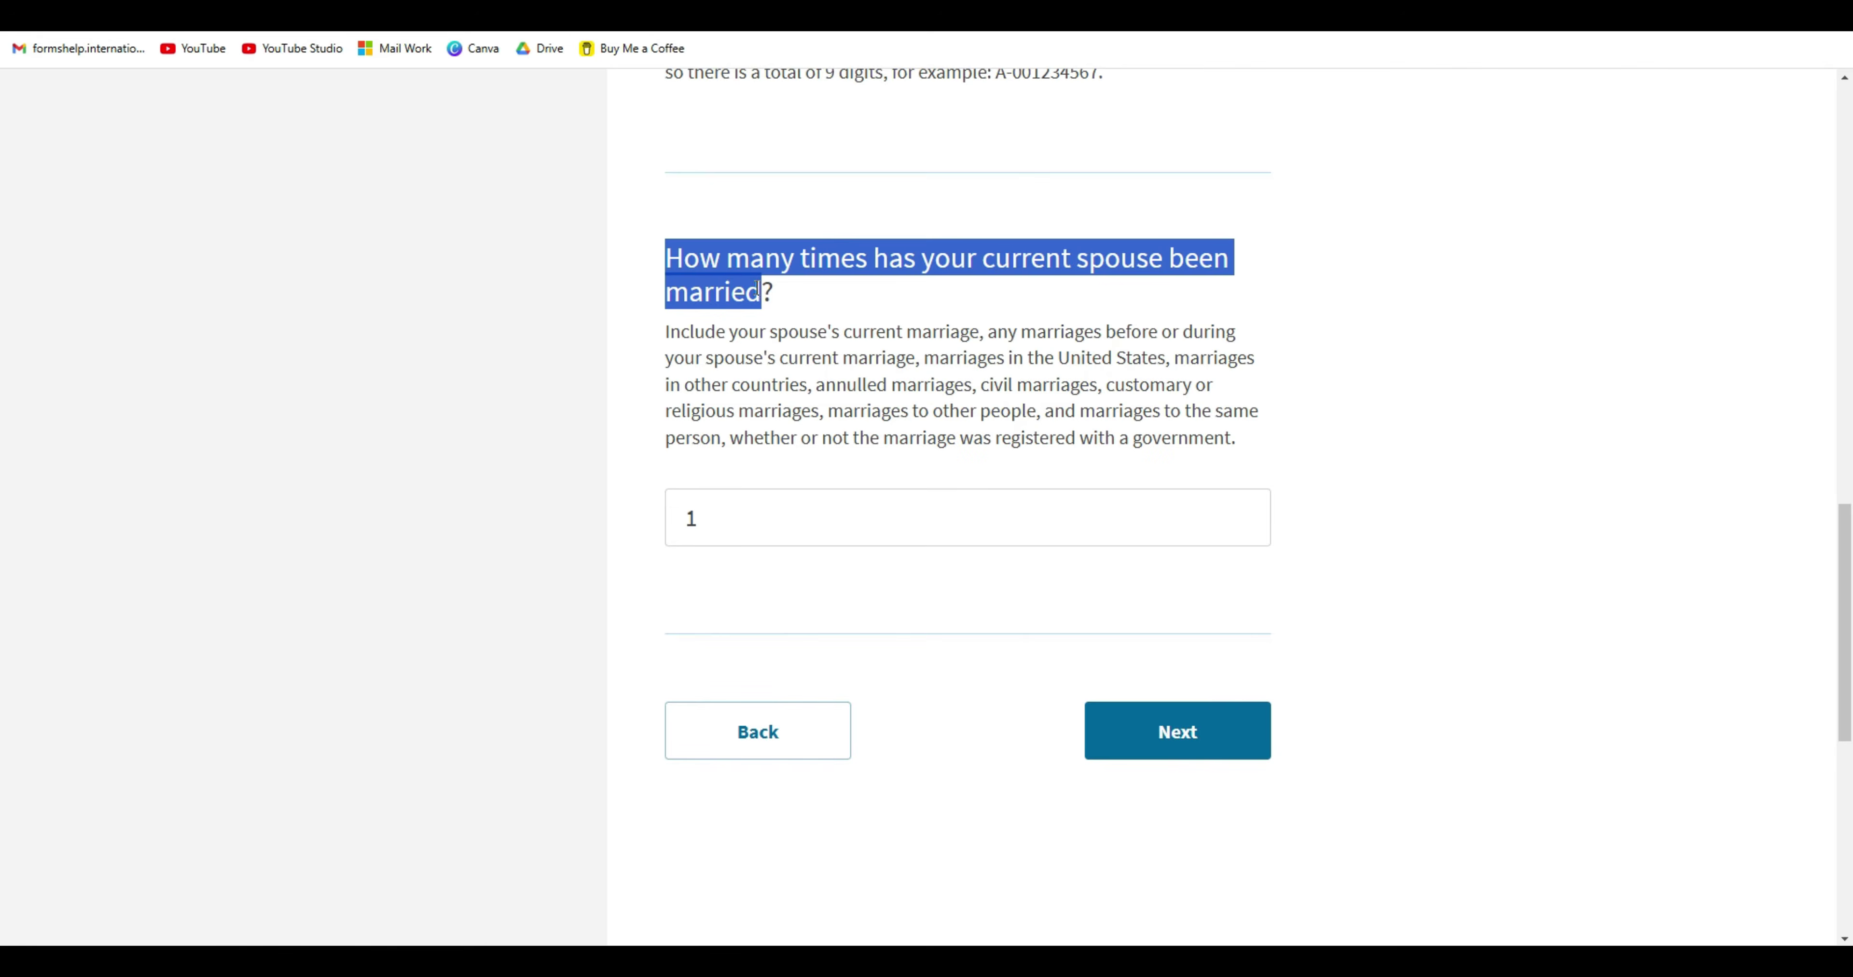
Continue to the children section and review which children under 18 years of age must be counted.
{"action": "left_click", "coordinate": [808, 307]}
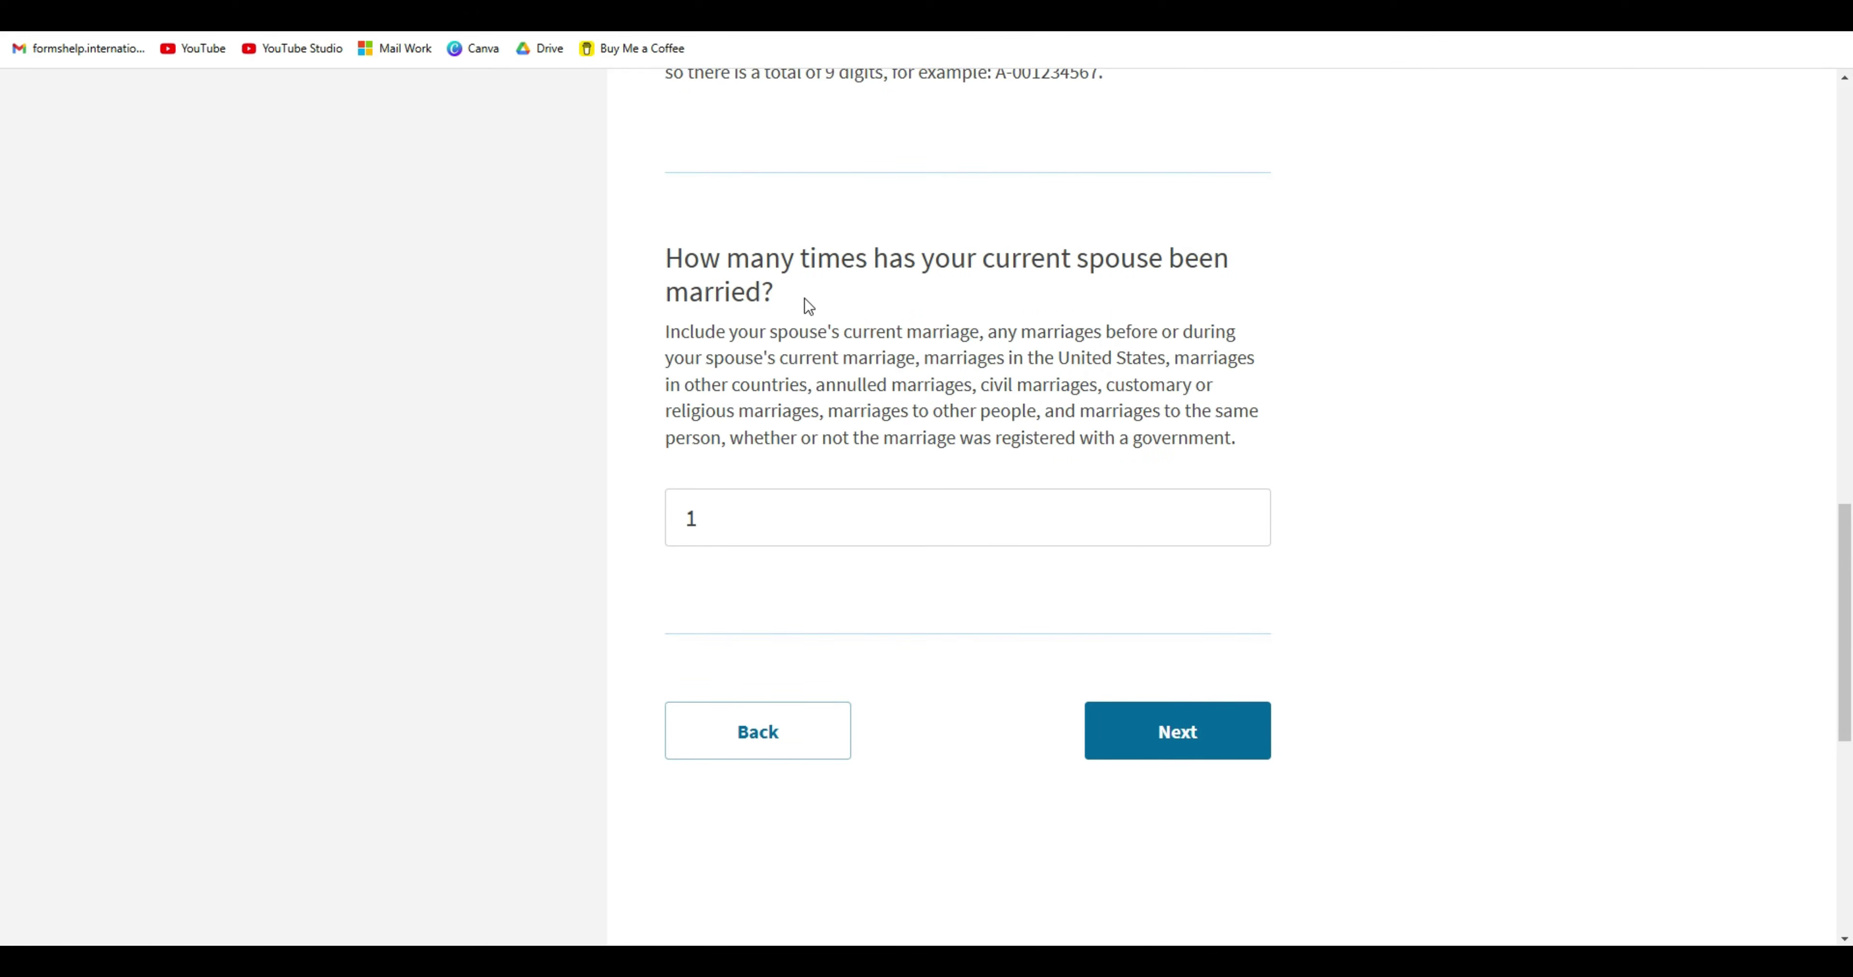
{"action": "left_click", "coordinate": [1183, 745]}
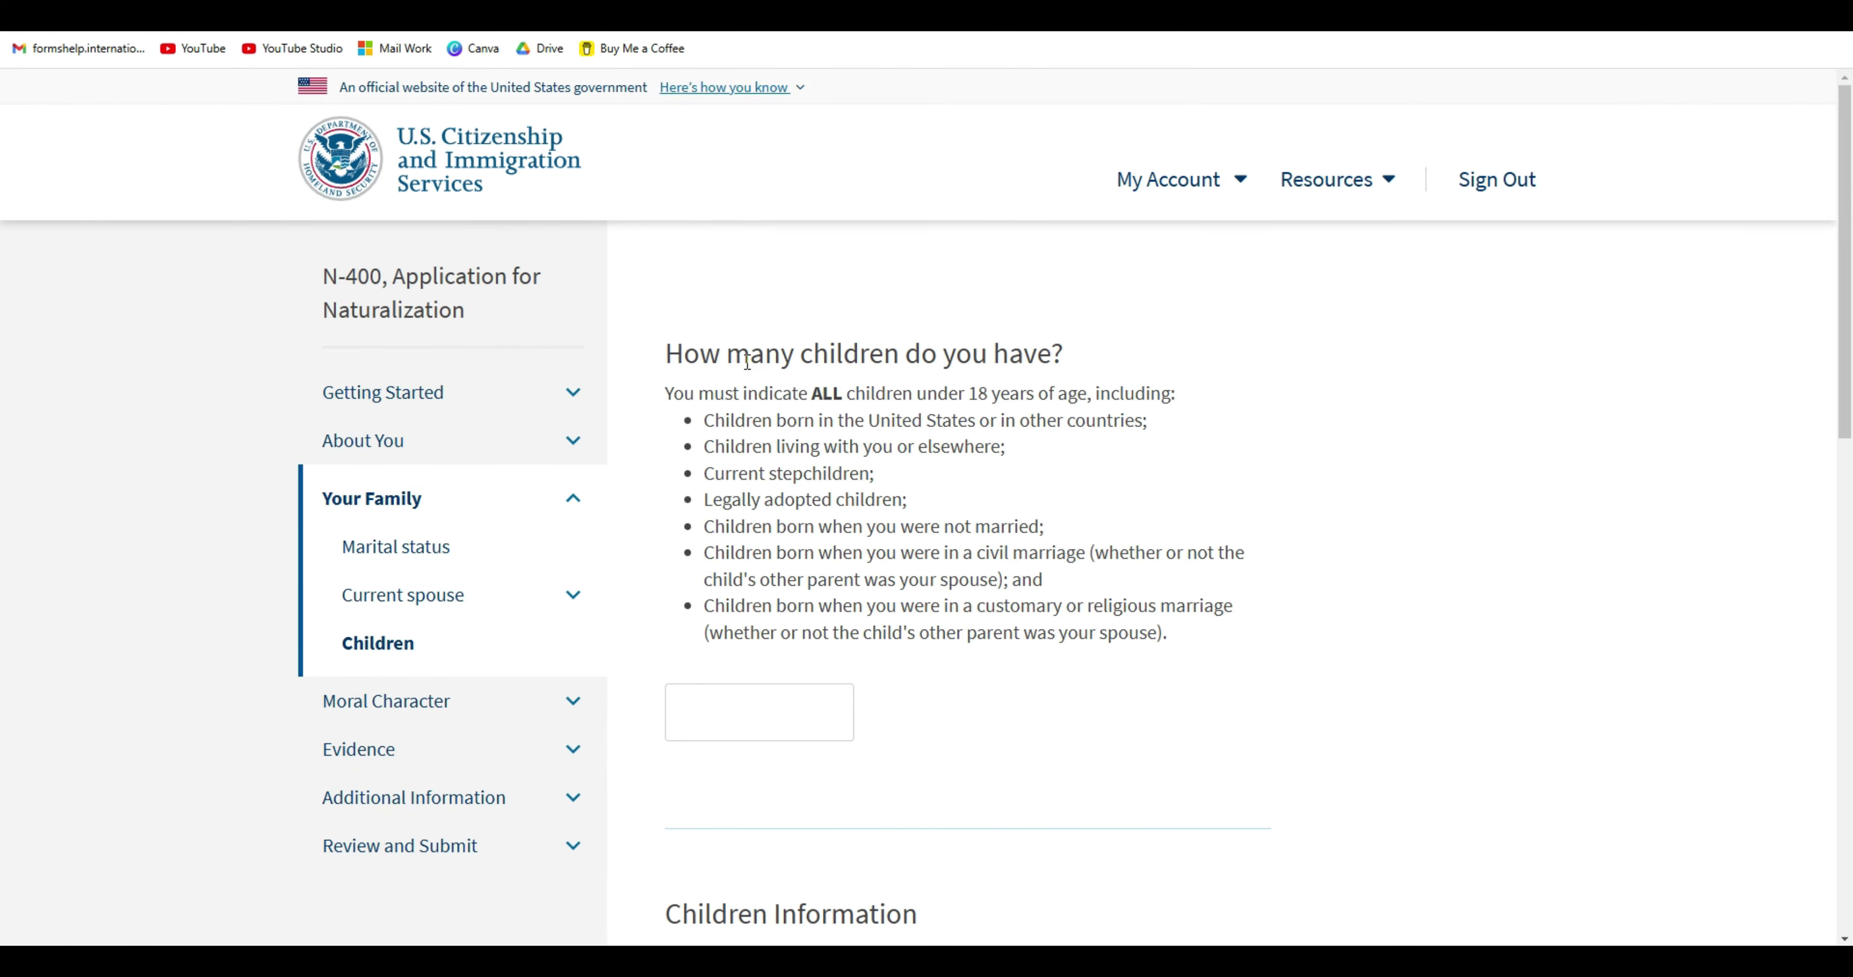
{"action": "scroll", "coordinate": [746, 359], "scroll_direction": "down", "scroll_amount": 2}
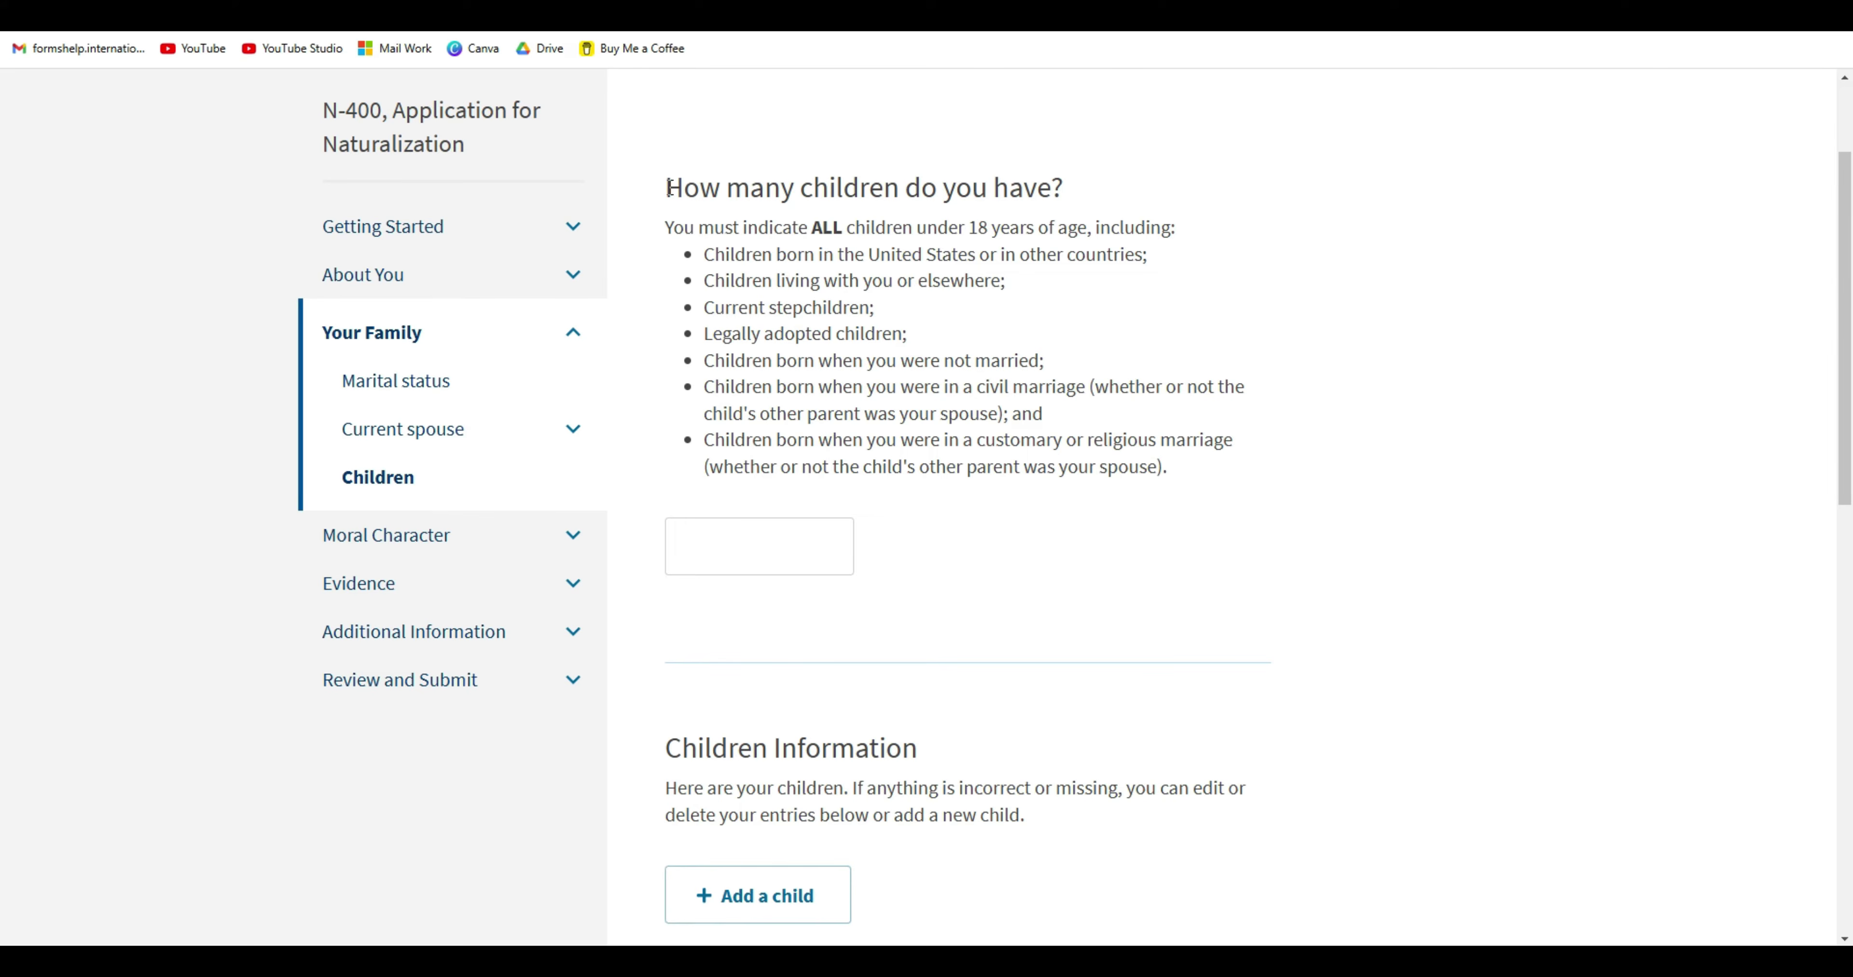
{"action": "left_click_drag", "start_coordinate": [665, 229], "coordinate": [1171, 231]}
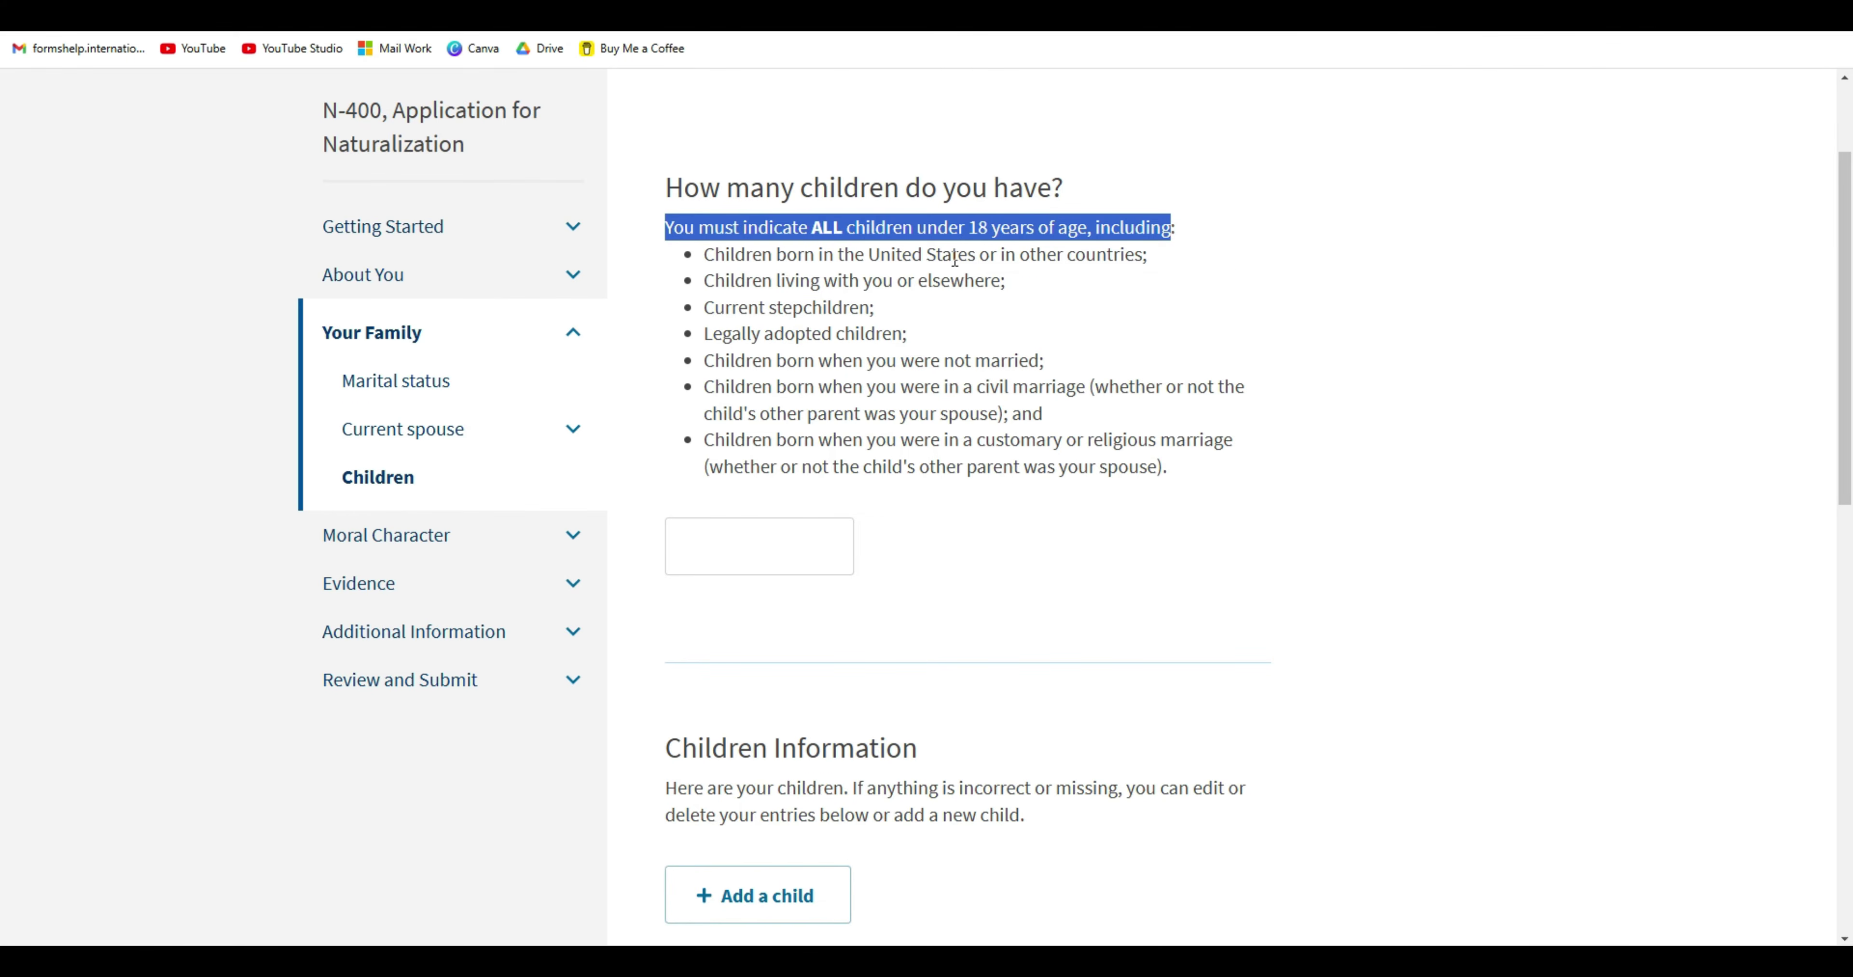
{"action": "left_click_drag", "start_coordinate": [918, 228], "coordinate": [1092, 230]}
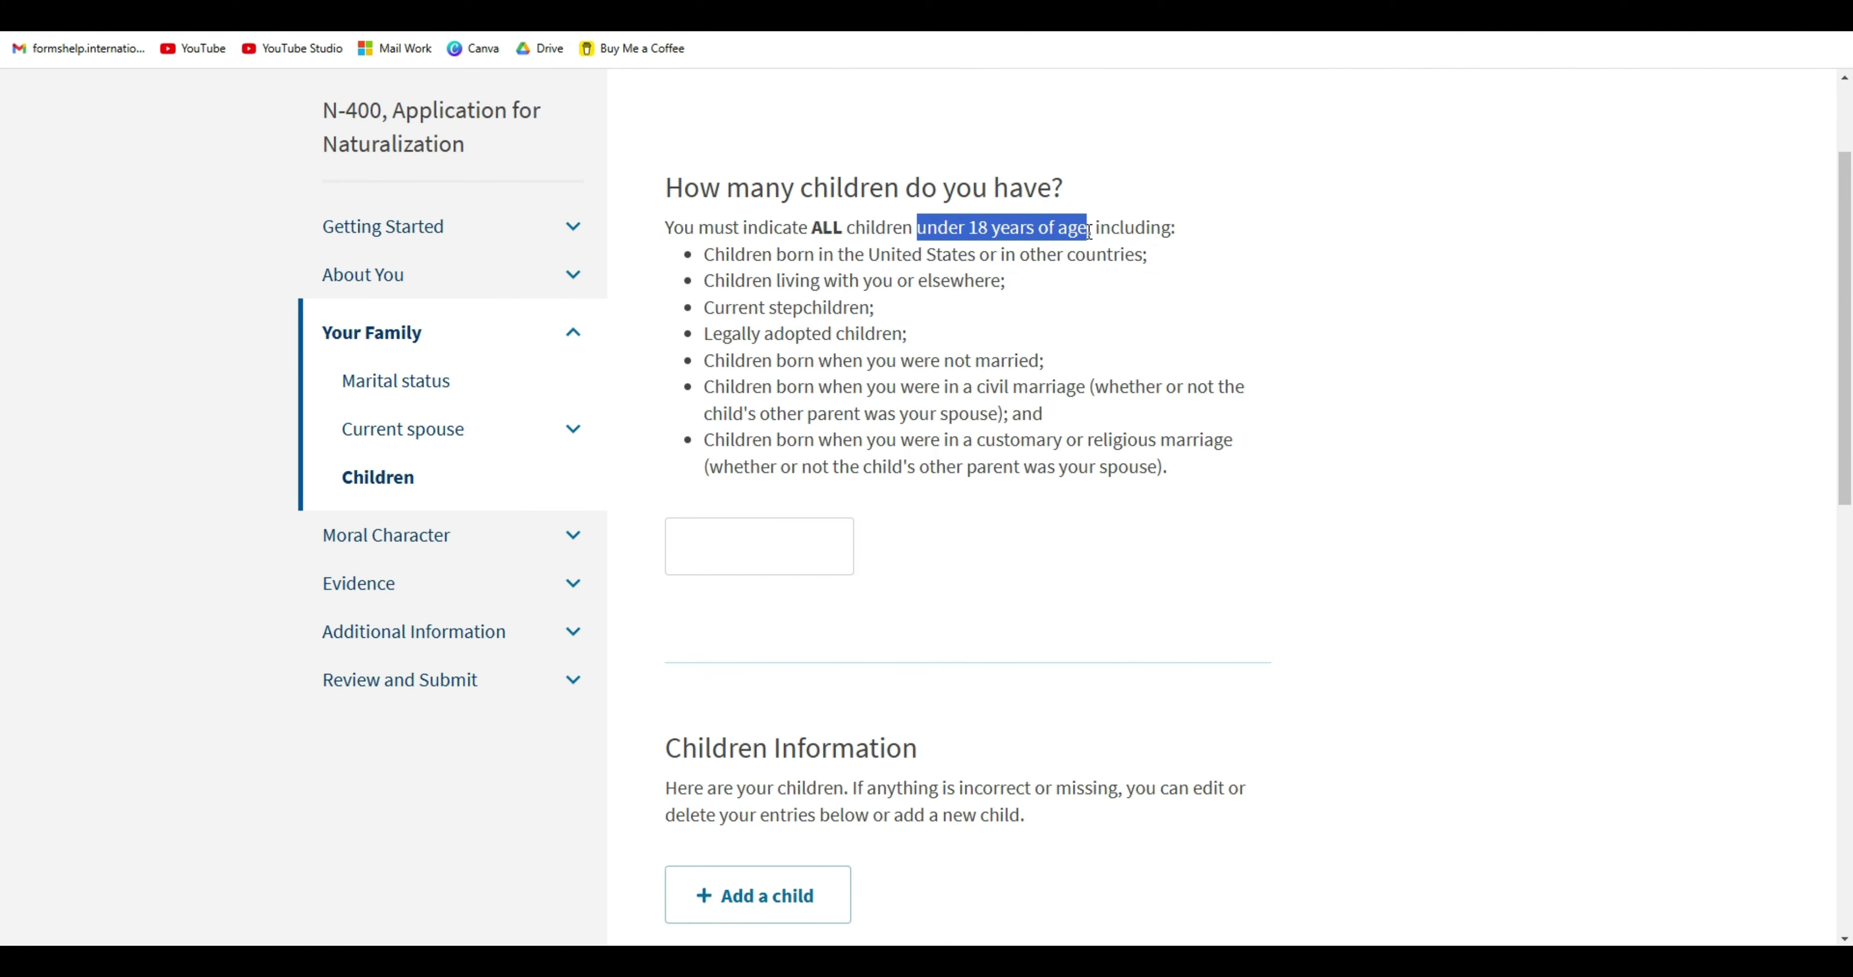
{"action": "left_click", "coordinate": [1091, 230]}
{"action": "left_click_drag", "start_coordinate": [707, 255], "coordinate": [1224, 478]}
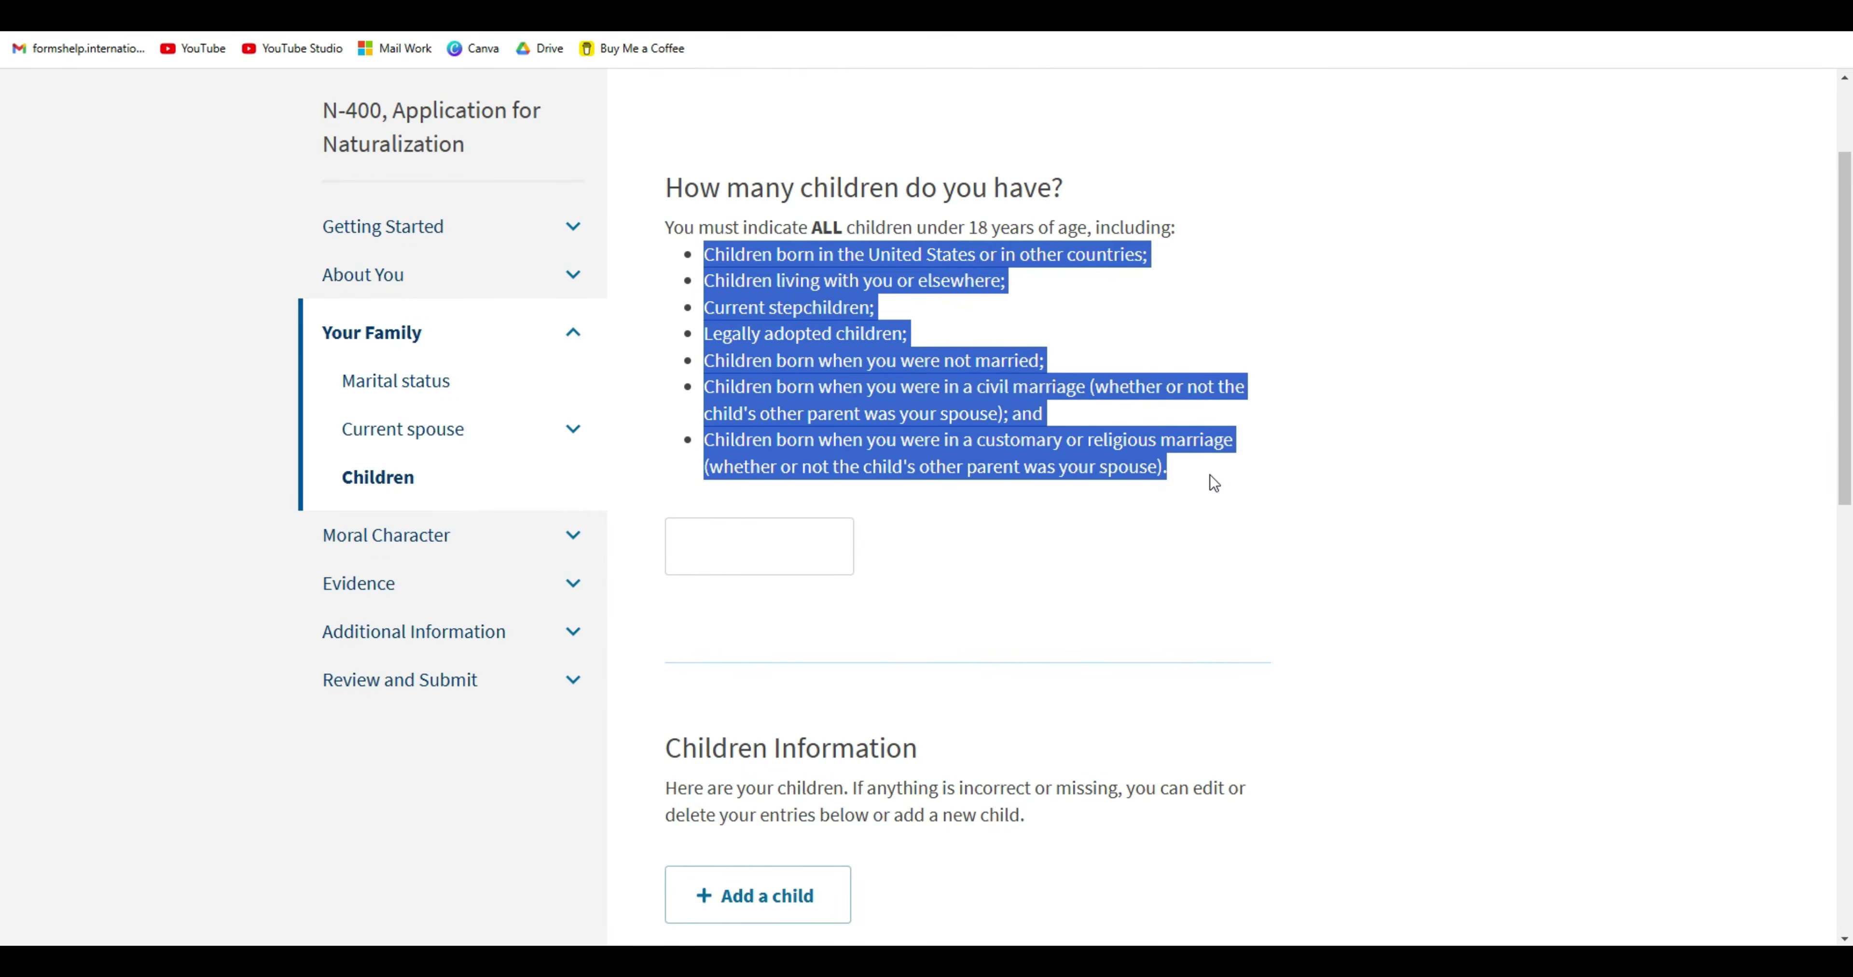
{"action": "left_click", "coordinate": [1210, 476]}
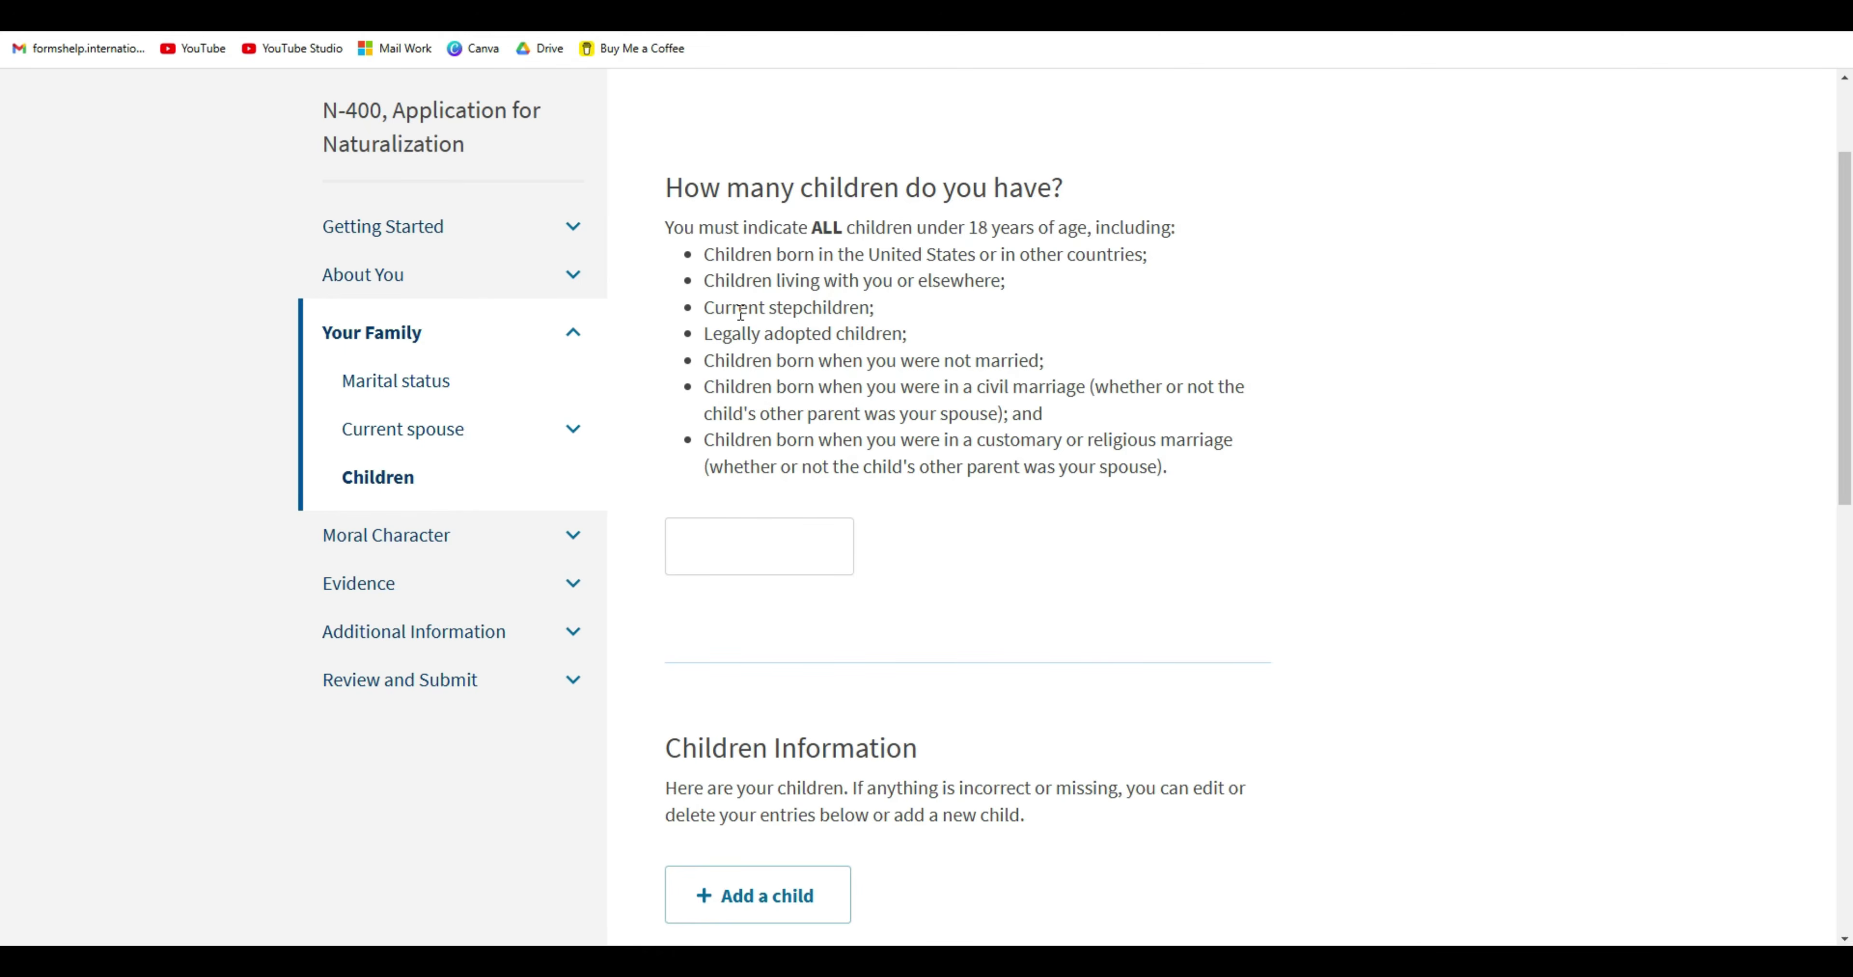
{"action": "left_click_drag", "start_coordinate": [706, 314], "coordinate": [870, 314]}
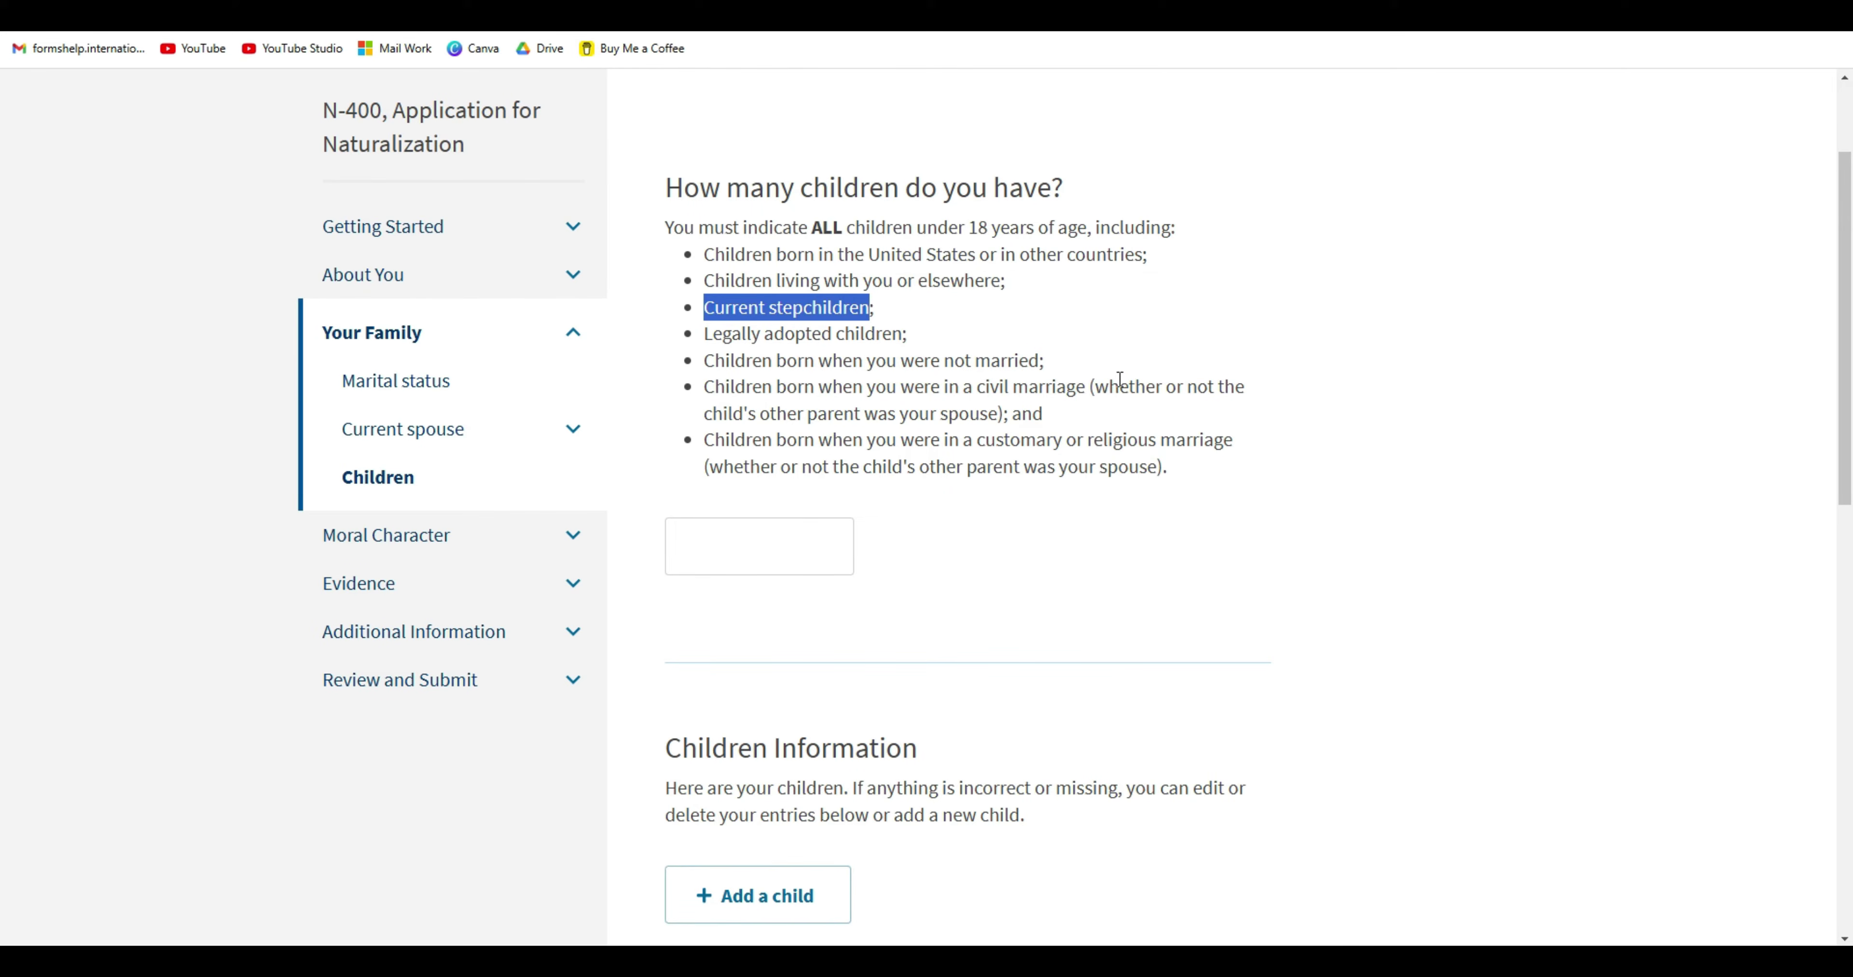
{"action": "left_click", "coordinate": [926, 316]}
{"action": "scroll", "coordinate": [927, 316], "scroll_direction": "up", "scroll_amount": 3}
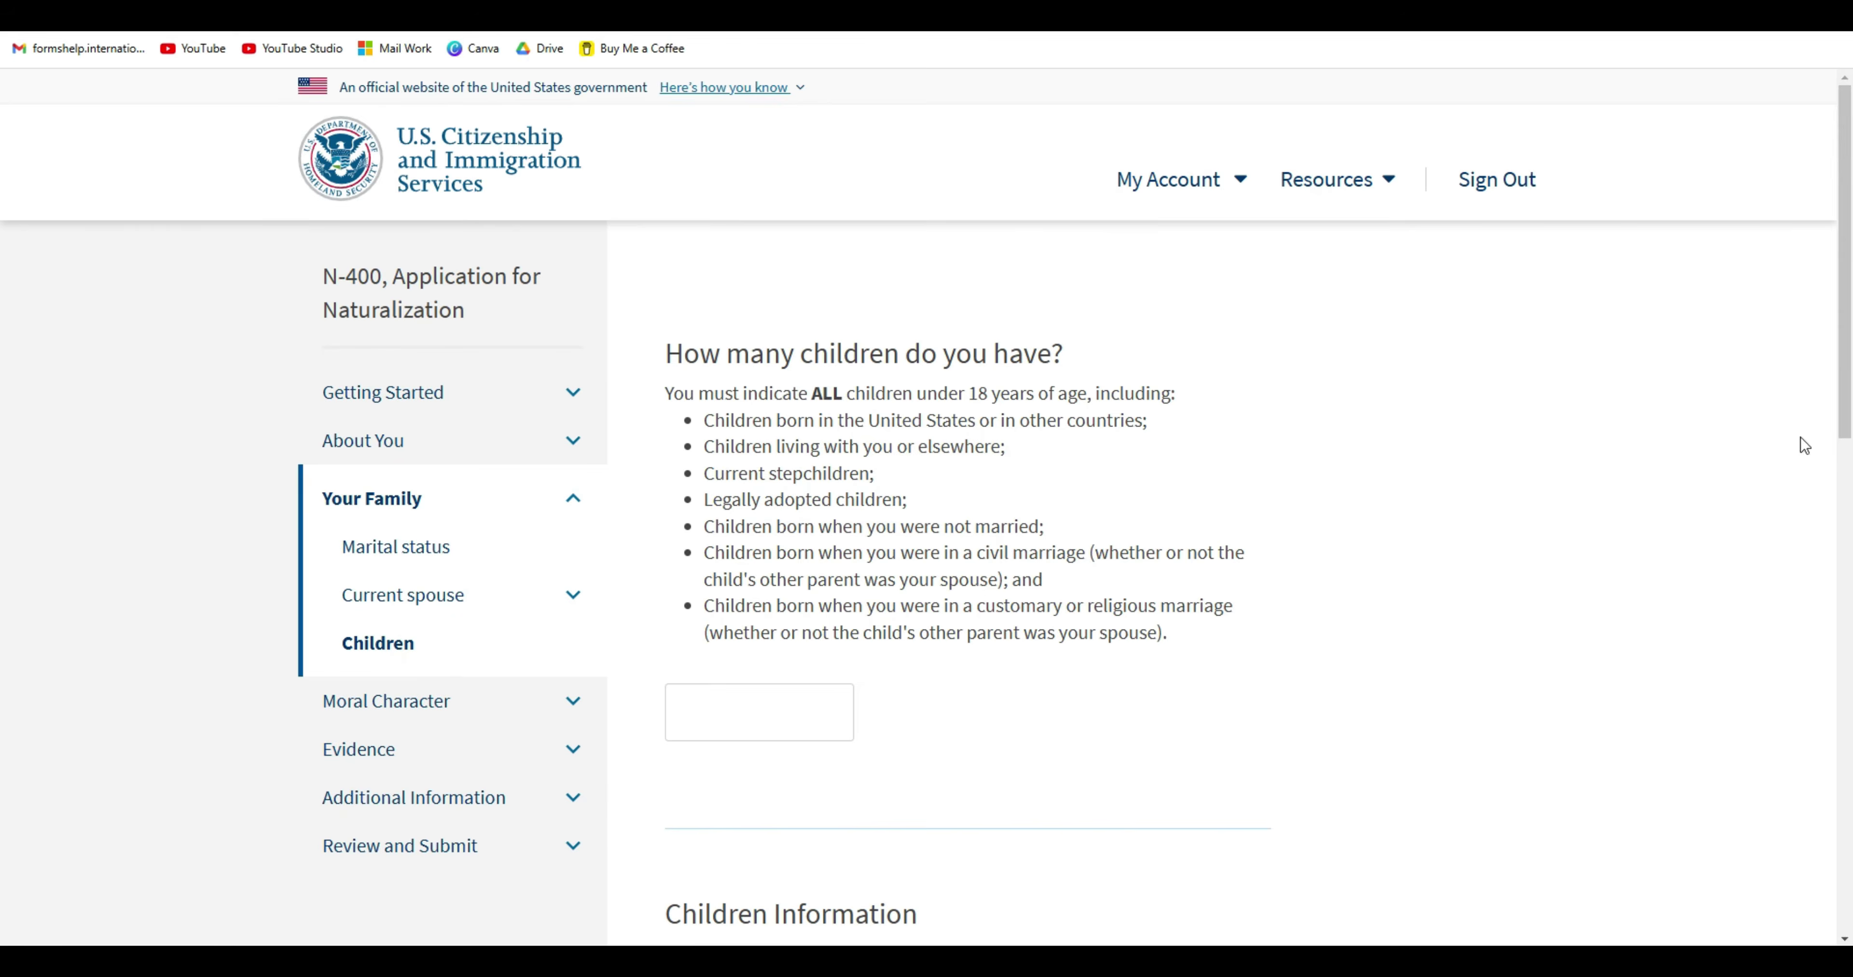
Set the number of children to 1.
{"action": "scroll", "coordinate": [669, 622], "scroll_direction": "down", "scroll_amount": 3}
{"action": "left_click", "coordinate": [787, 530]}
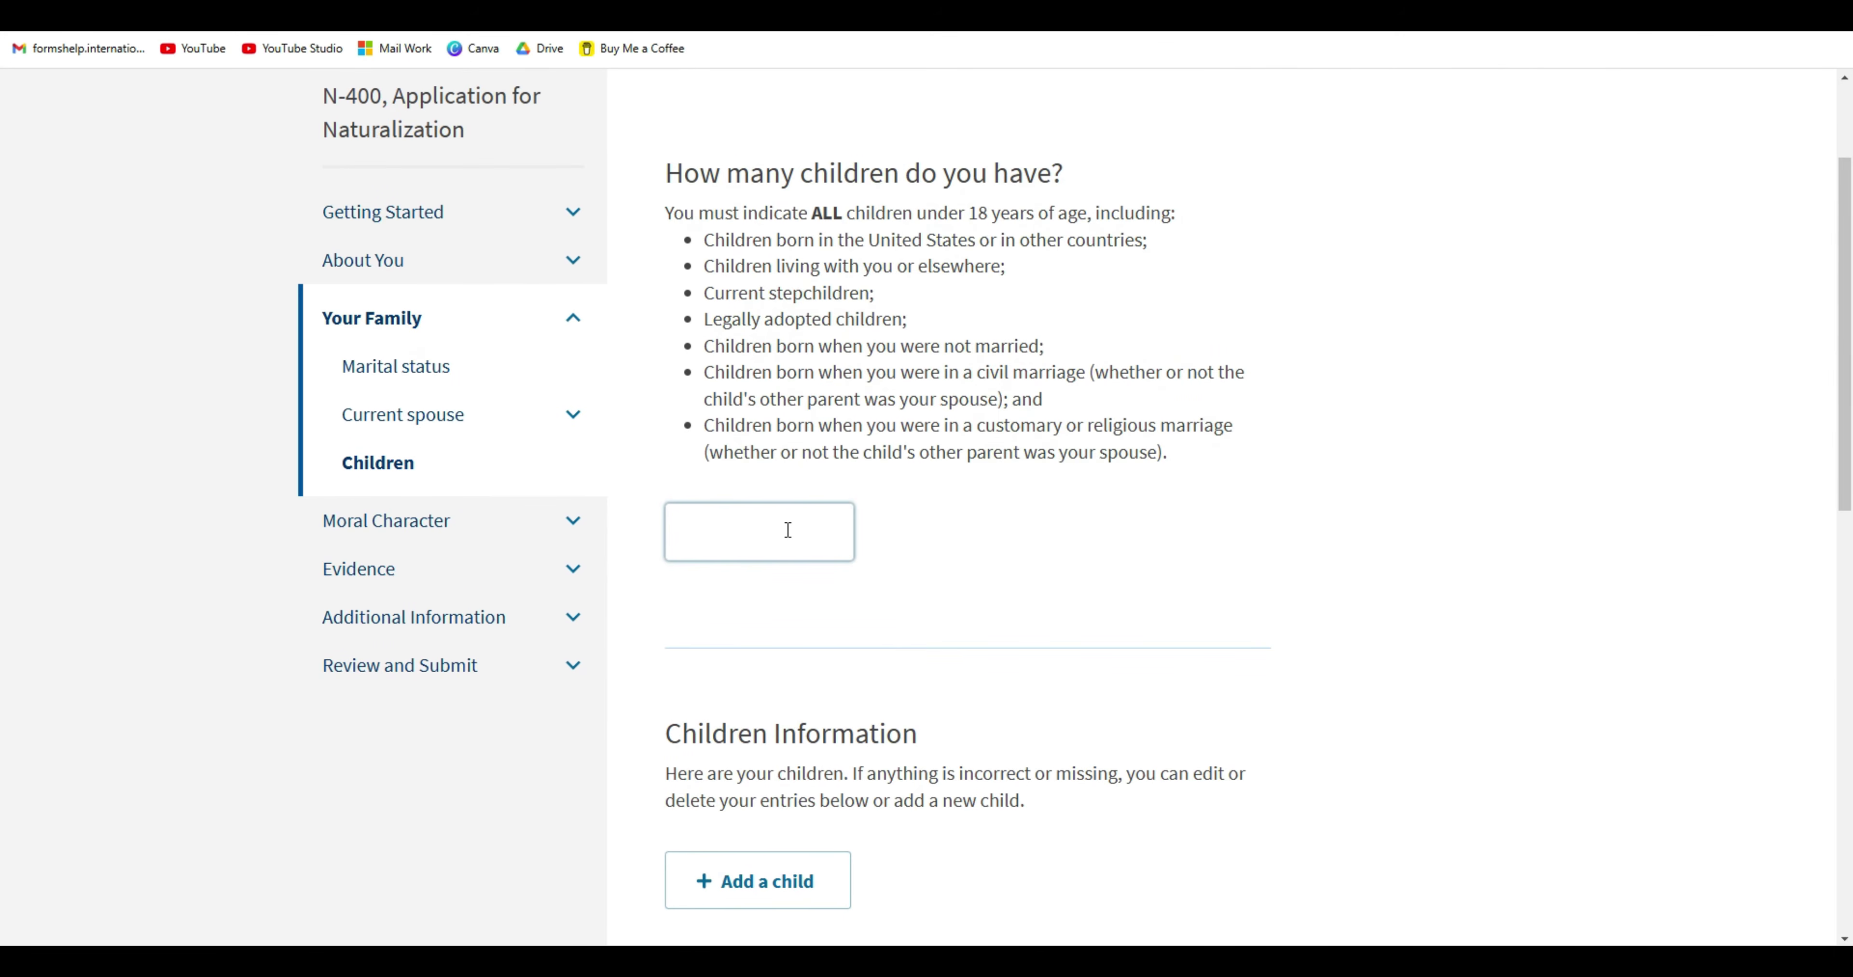
{"action": "type", "text": "1"}
Start a new child entry and enter the child's current legal name and date of birth.
{"action": "scroll", "coordinate": [925, 647], "scroll_direction": "down", "scroll_amount": 5}
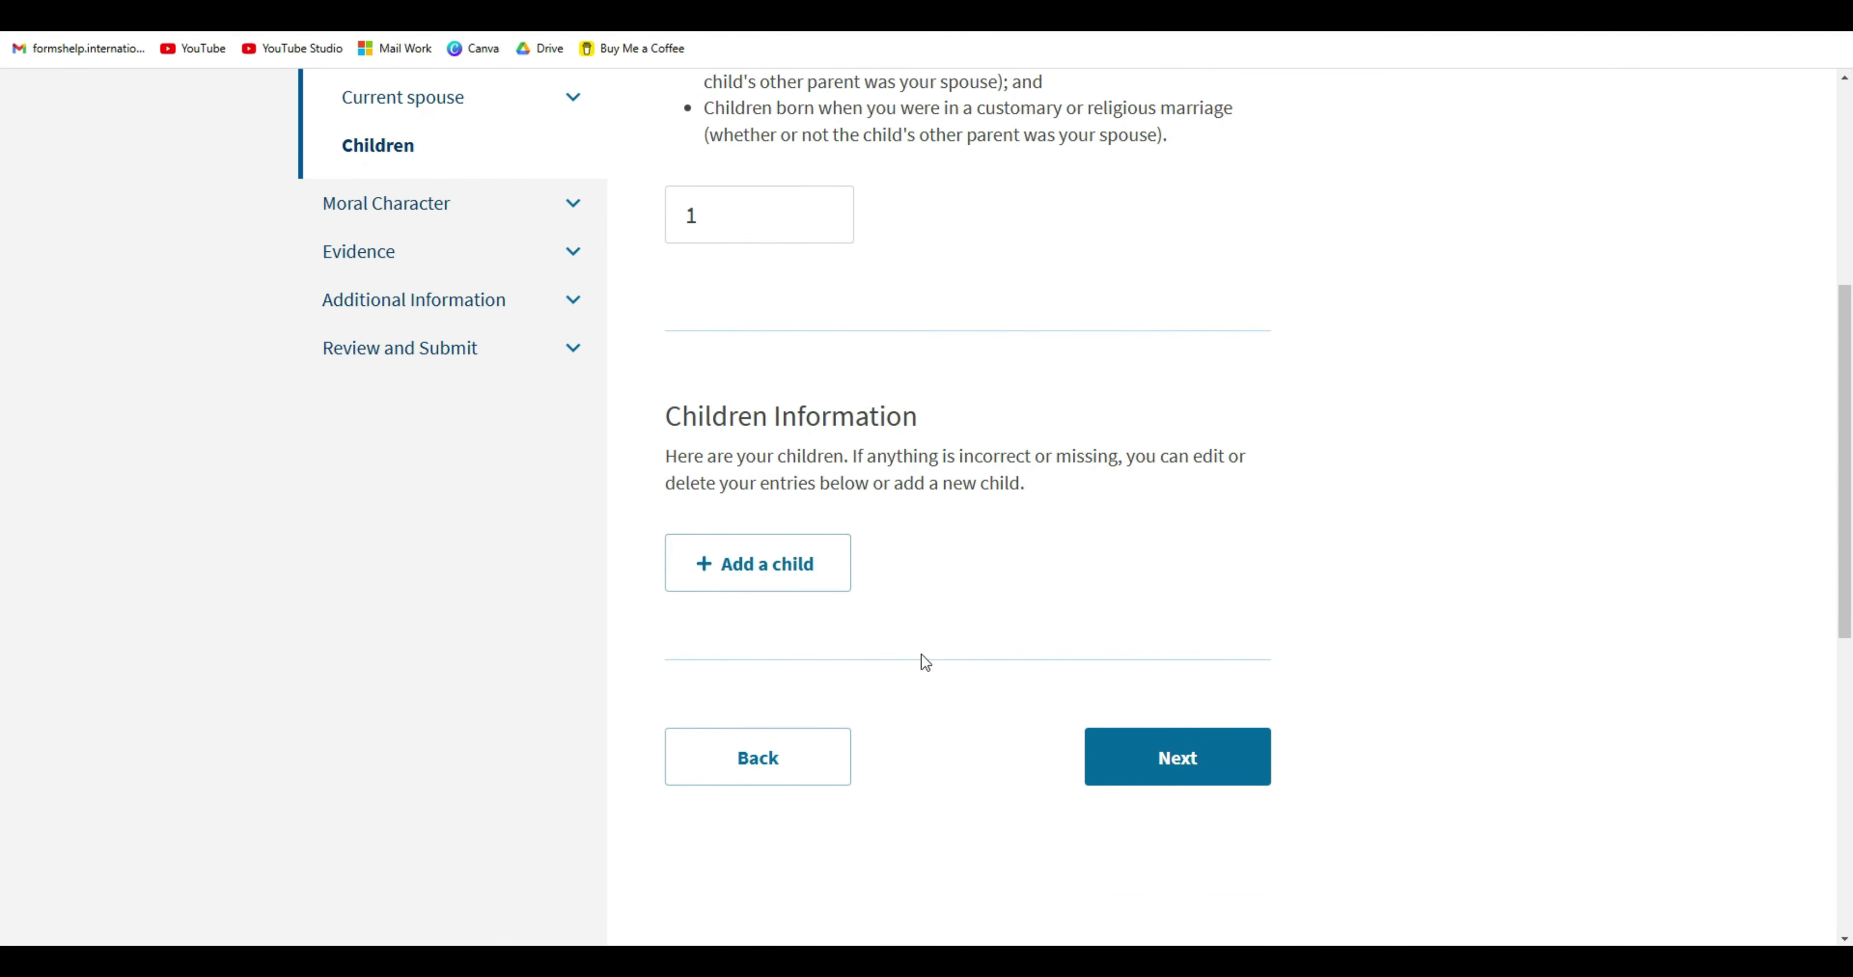
{"action": "left_click", "coordinate": [751, 577]}
{"action": "left_click_drag", "start_coordinate": [1845, 233], "coordinate": [1845, 155]}
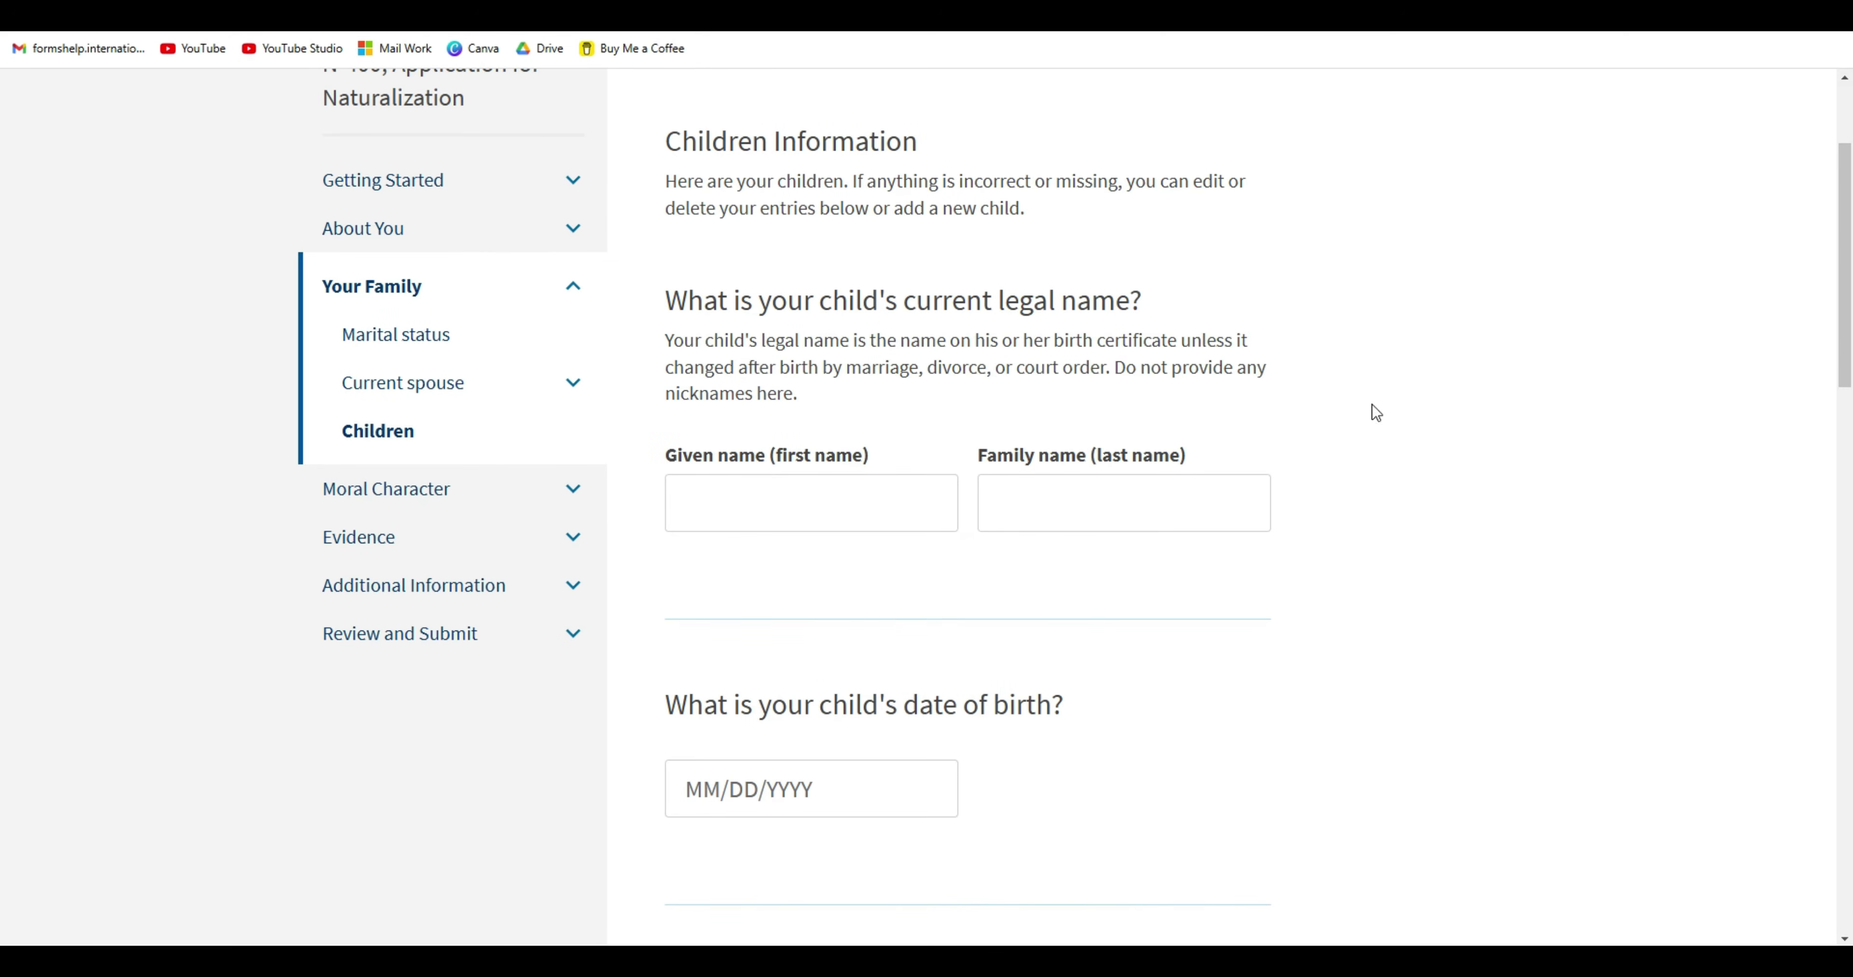
{"action": "left_click", "coordinate": [853, 520]}
{"action": "scroll", "coordinate": [853, 520], "scroll_direction": "down", "scroll_amount": 5}
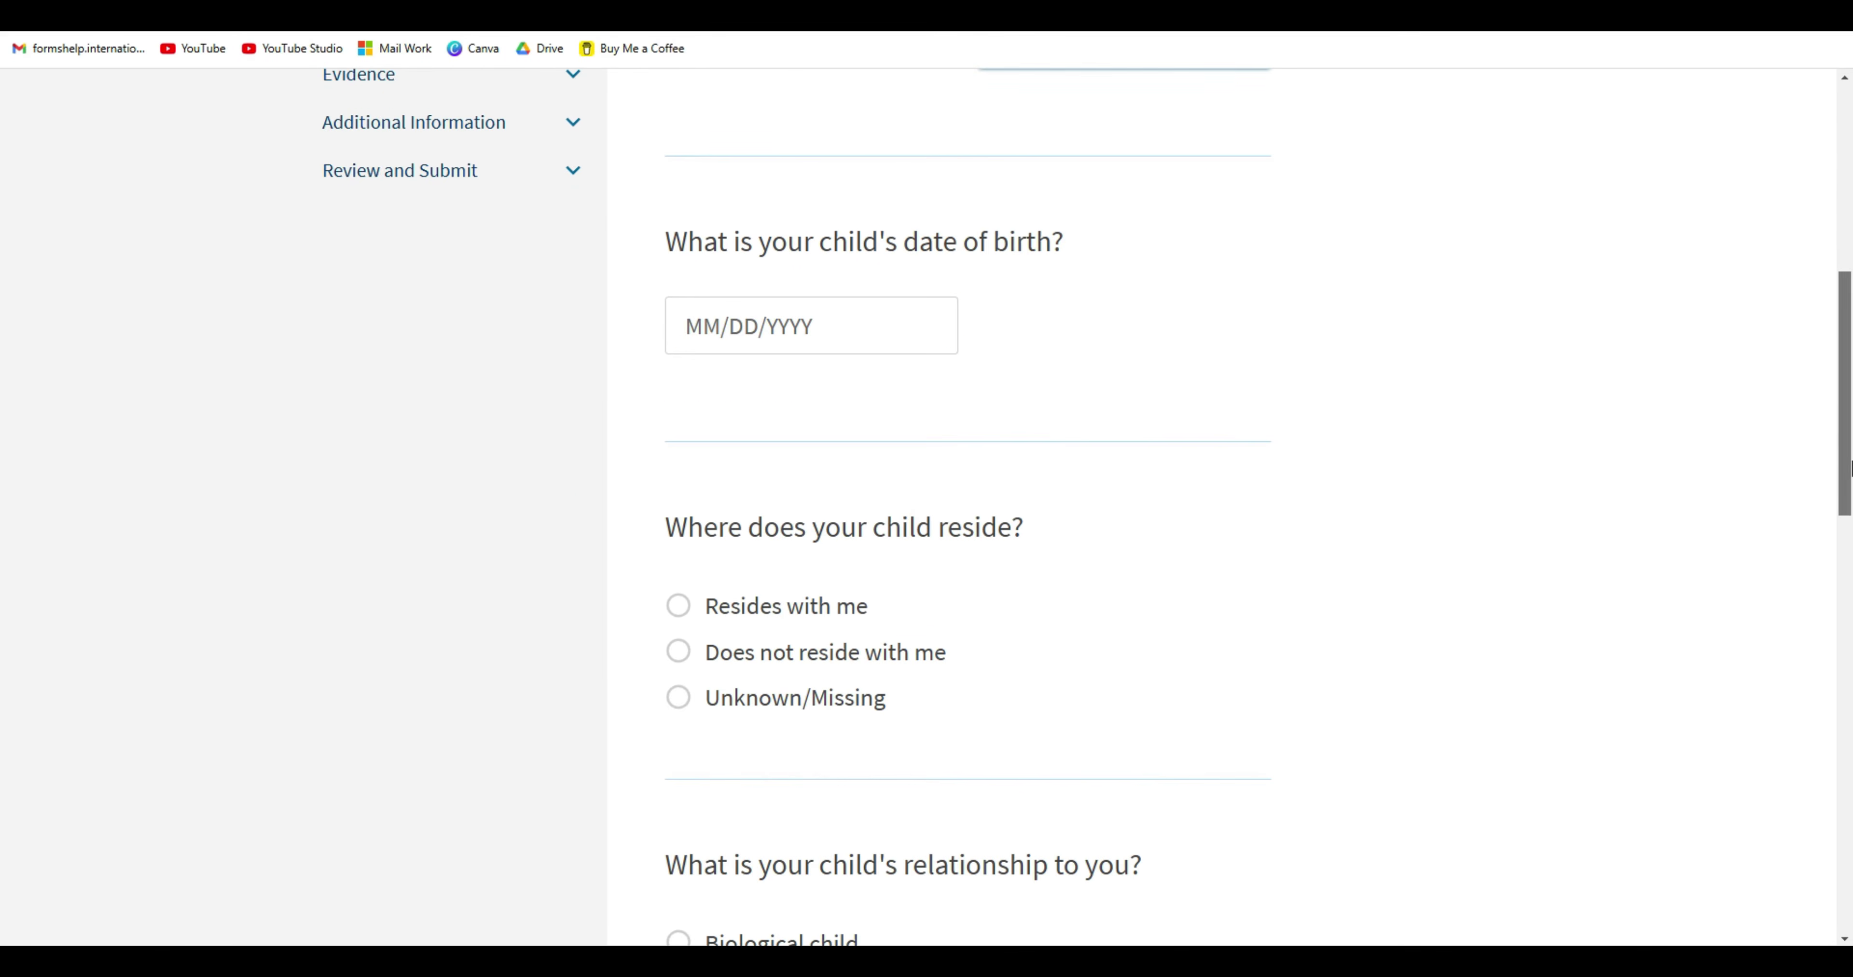
{"action": "left_click", "coordinate": [860, 310]}
{"action": "type", "text": "01/01/2023"}
{"action": "left_click_drag", "start_coordinate": [1845, 427], "coordinate": [1847, 464]}
Set the child's relationship to Biological child and answer Yes to providing support for this child.
{"action": "scroll", "coordinate": [1846, 463], "scroll_direction": "down", "scroll_amount": 4}
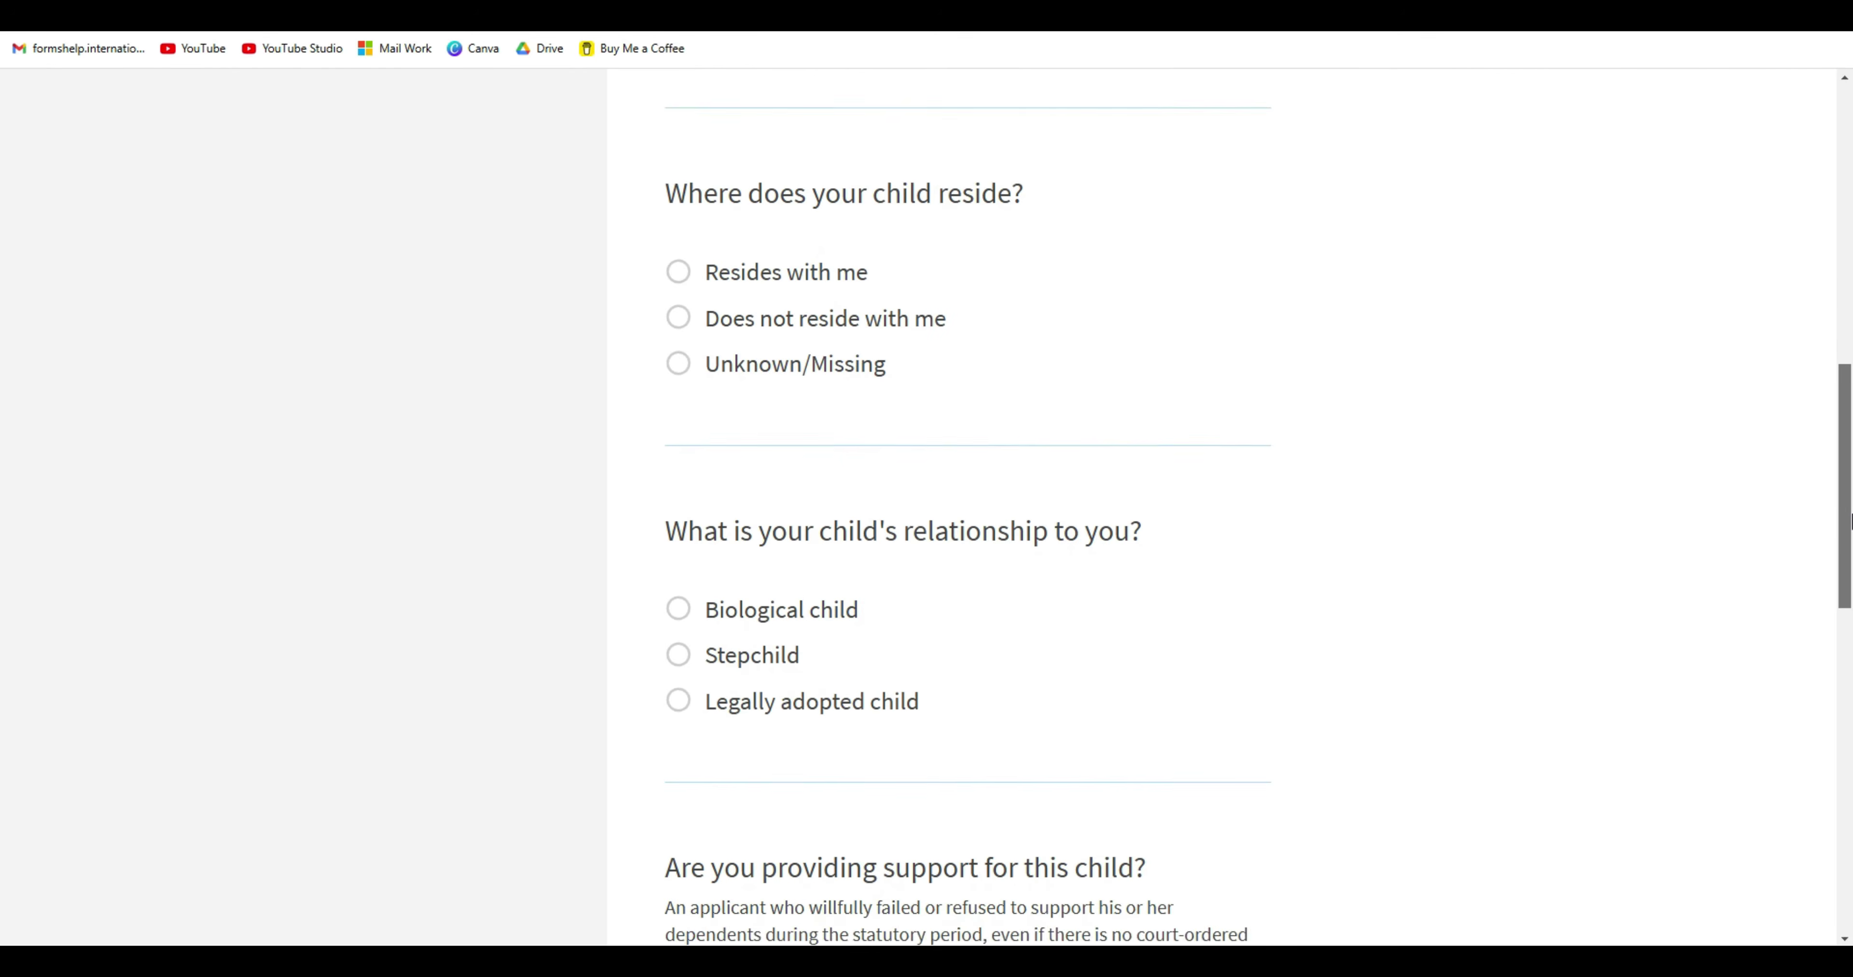
{"action": "scroll", "coordinate": [1849, 570], "scroll_direction": "down", "scroll_amount": 4}
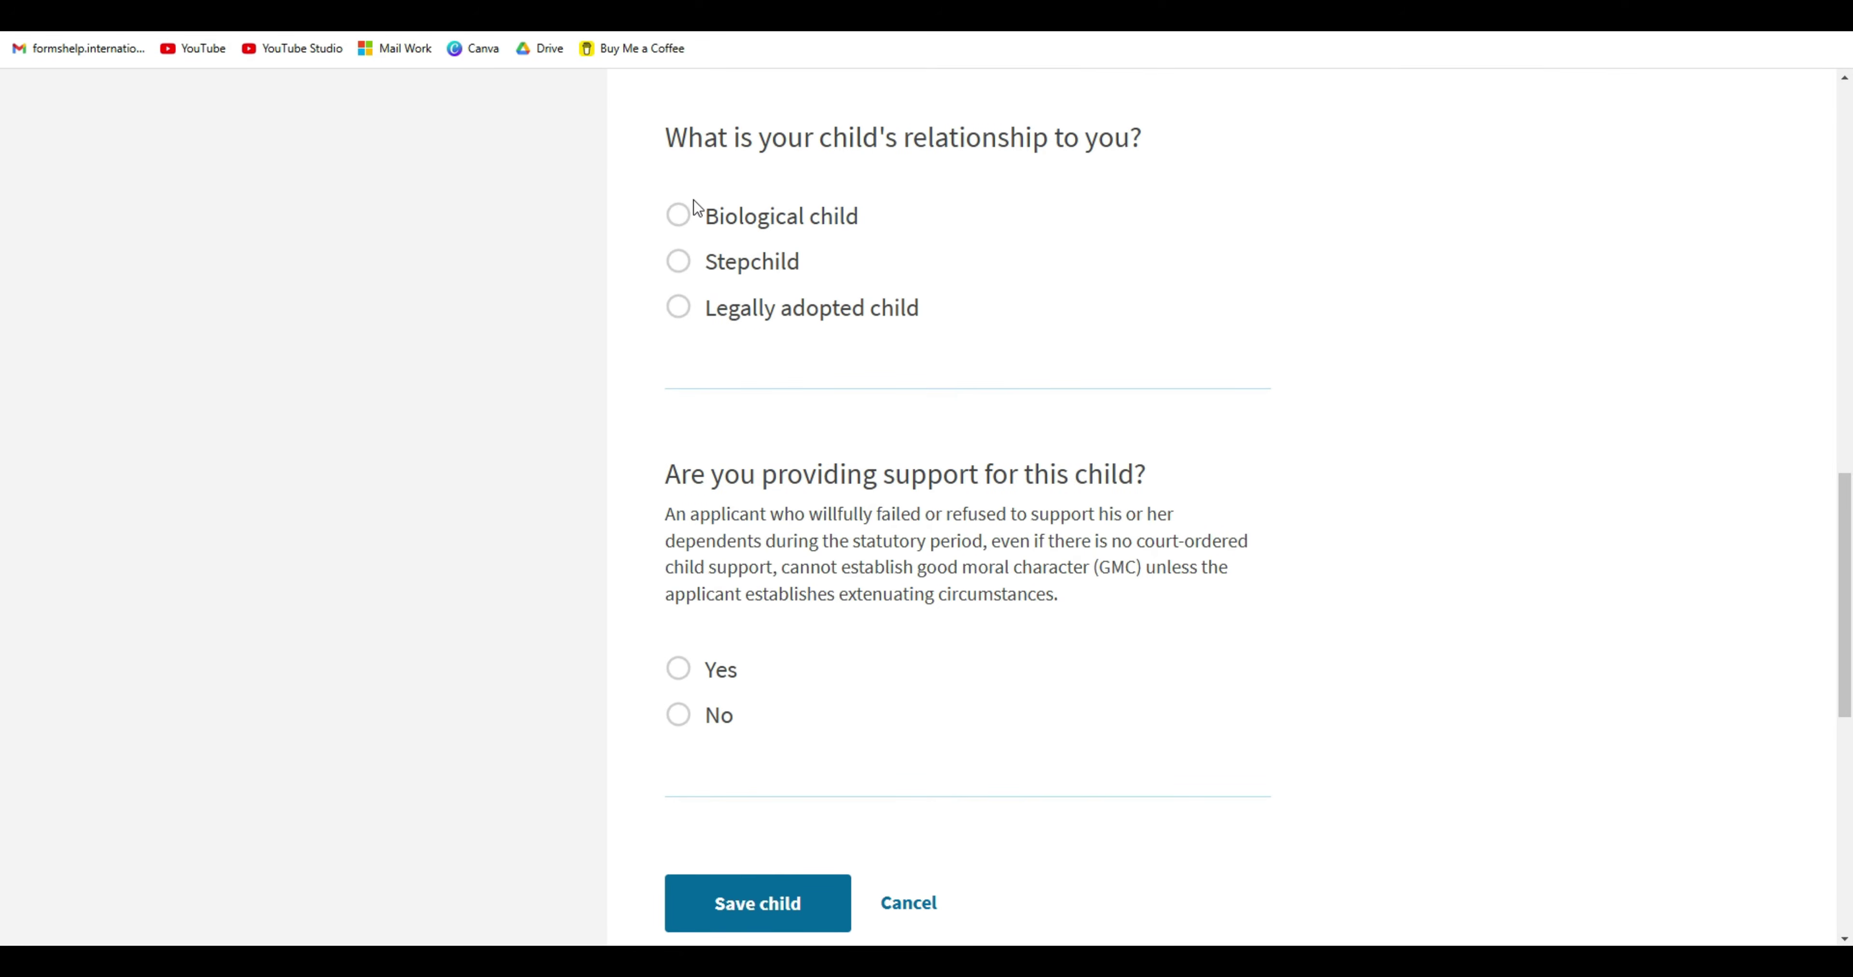
{"action": "scroll", "coordinate": [694, 200], "scroll_direction": "down", "scroll_amount": 3}
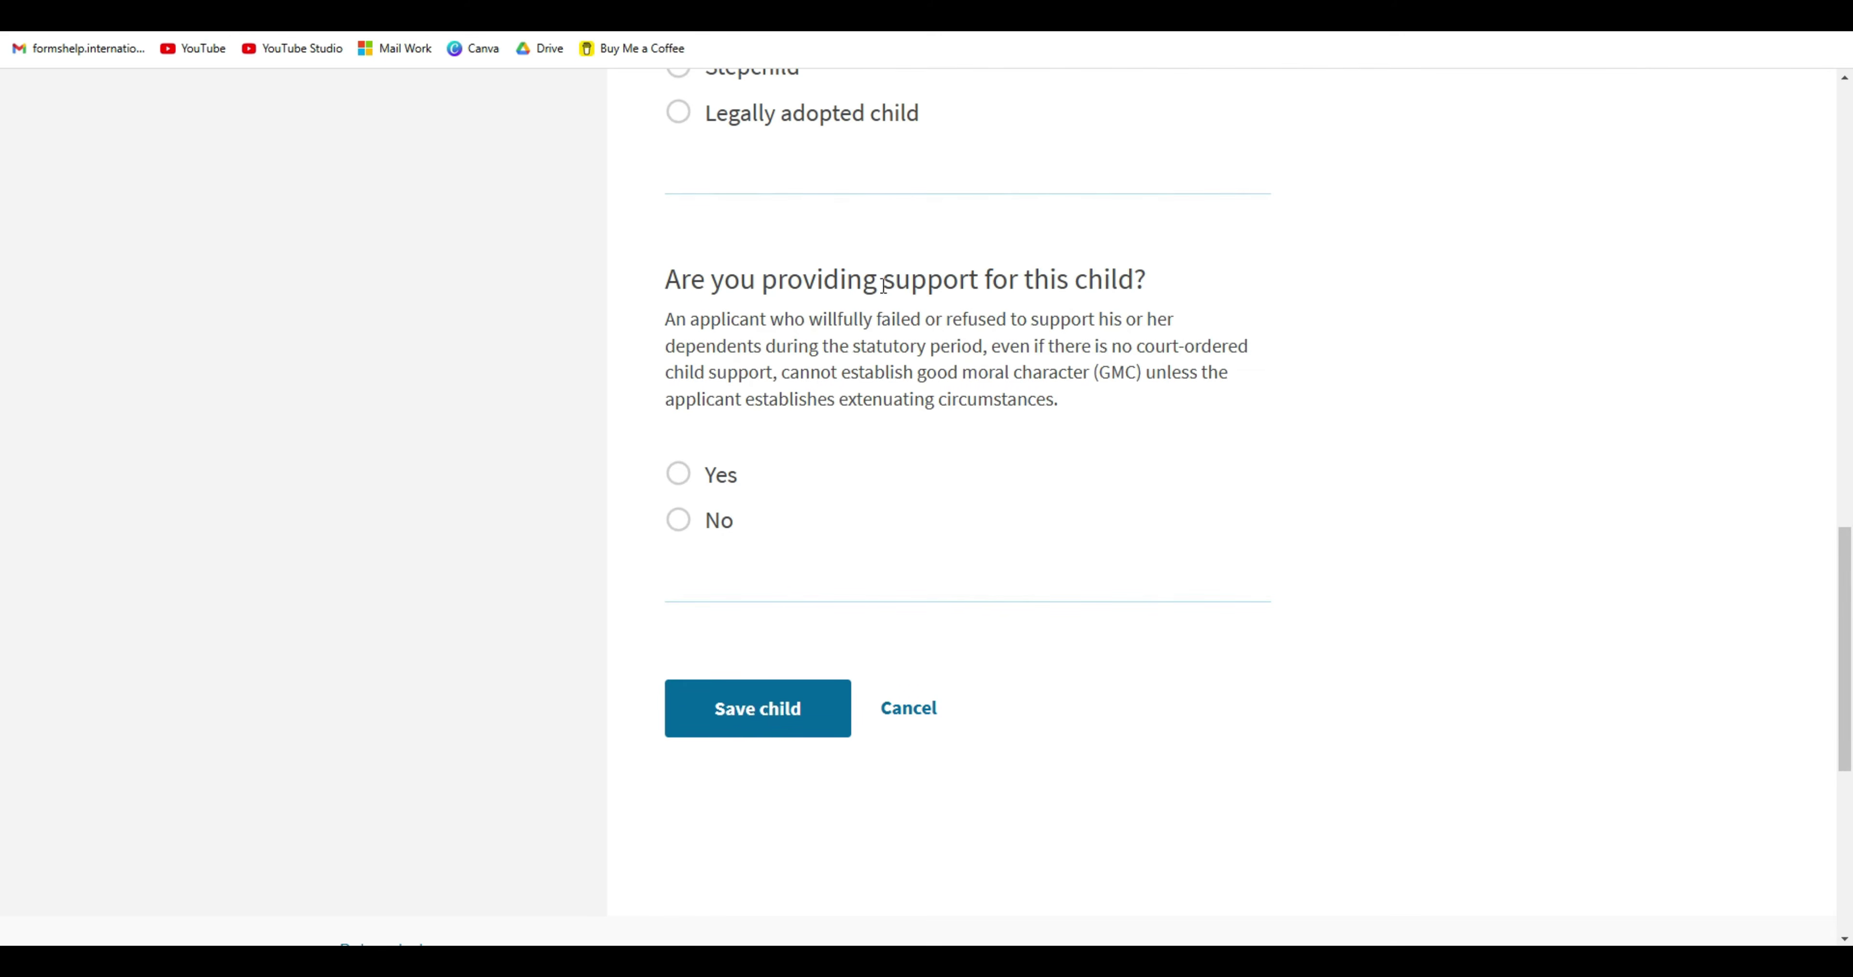
{"action": "left_click_drag", "start_coordinate": [884, 285], "coordinate": [1148, 290]}
{"action": "left_click", "coordinate": [1320, 451]}
{"action": "scroll", "coordinate": [1320, 450], "scroll_direction": "up", "scroll_amount": 3}
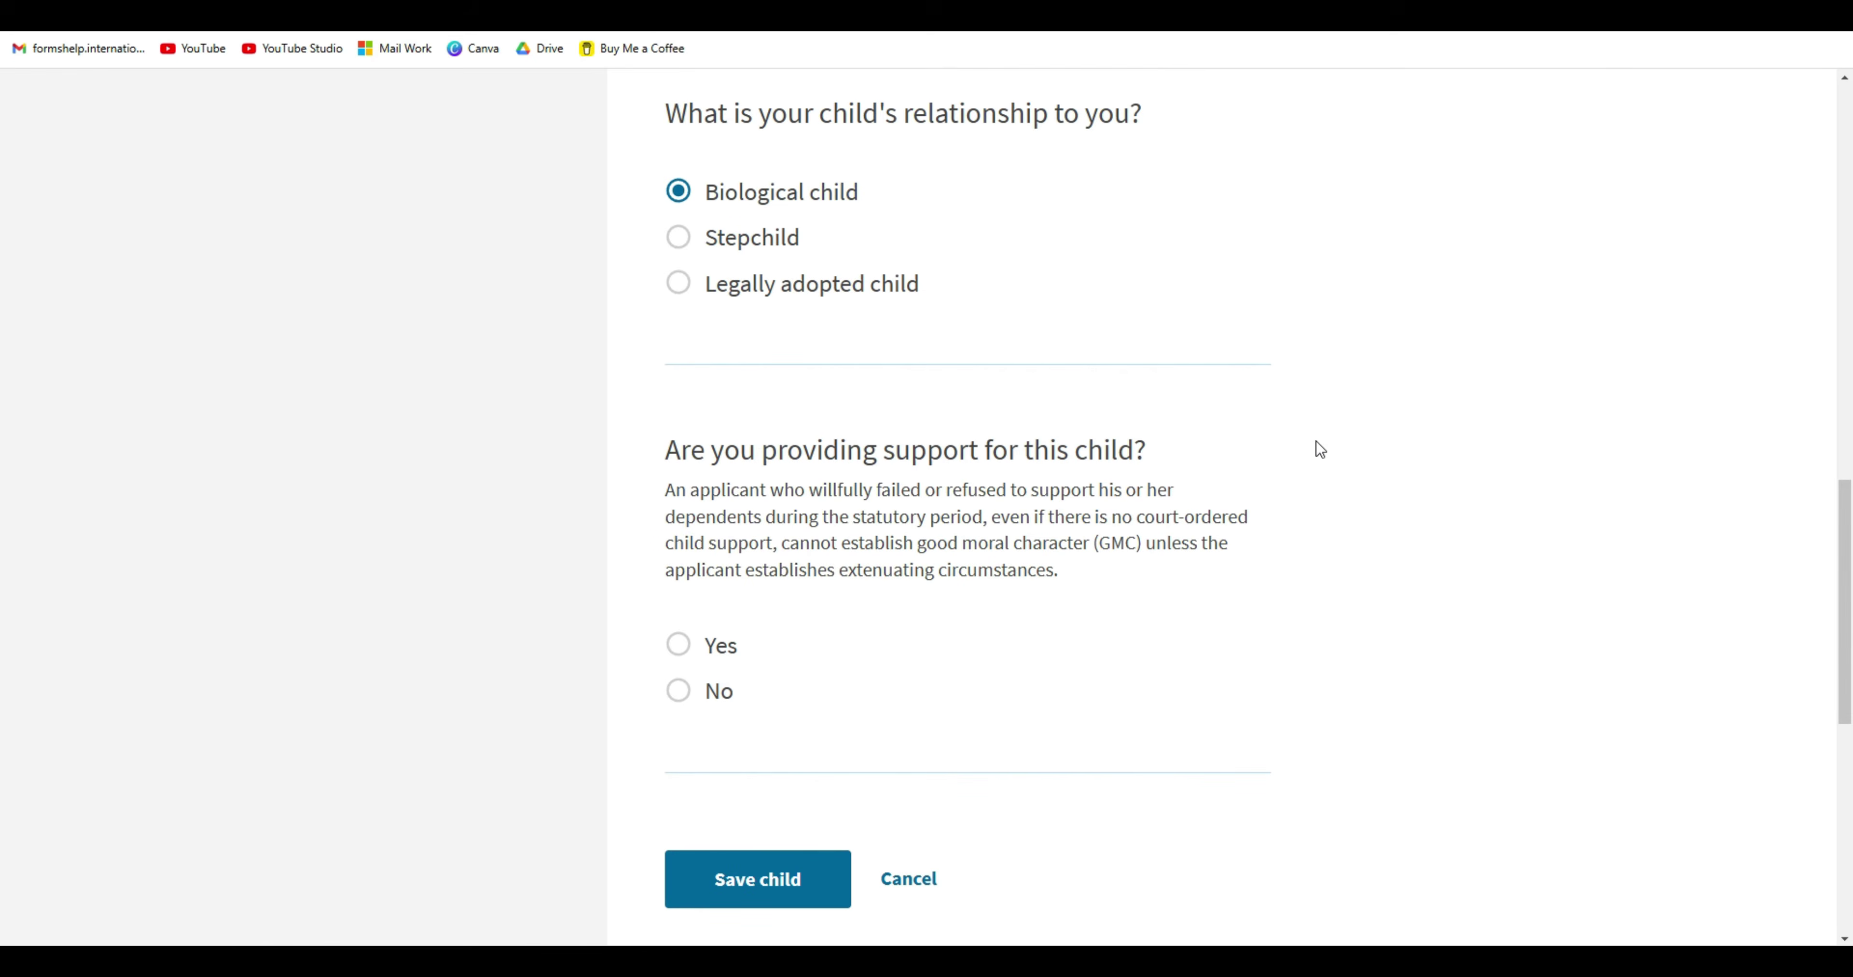
{"action": "left_click", "coordinate": [678, 645]}
{"action": "scroll", "coordinate": [1674, 656], "scroll_direction": "down", "scroll_amount": 2}
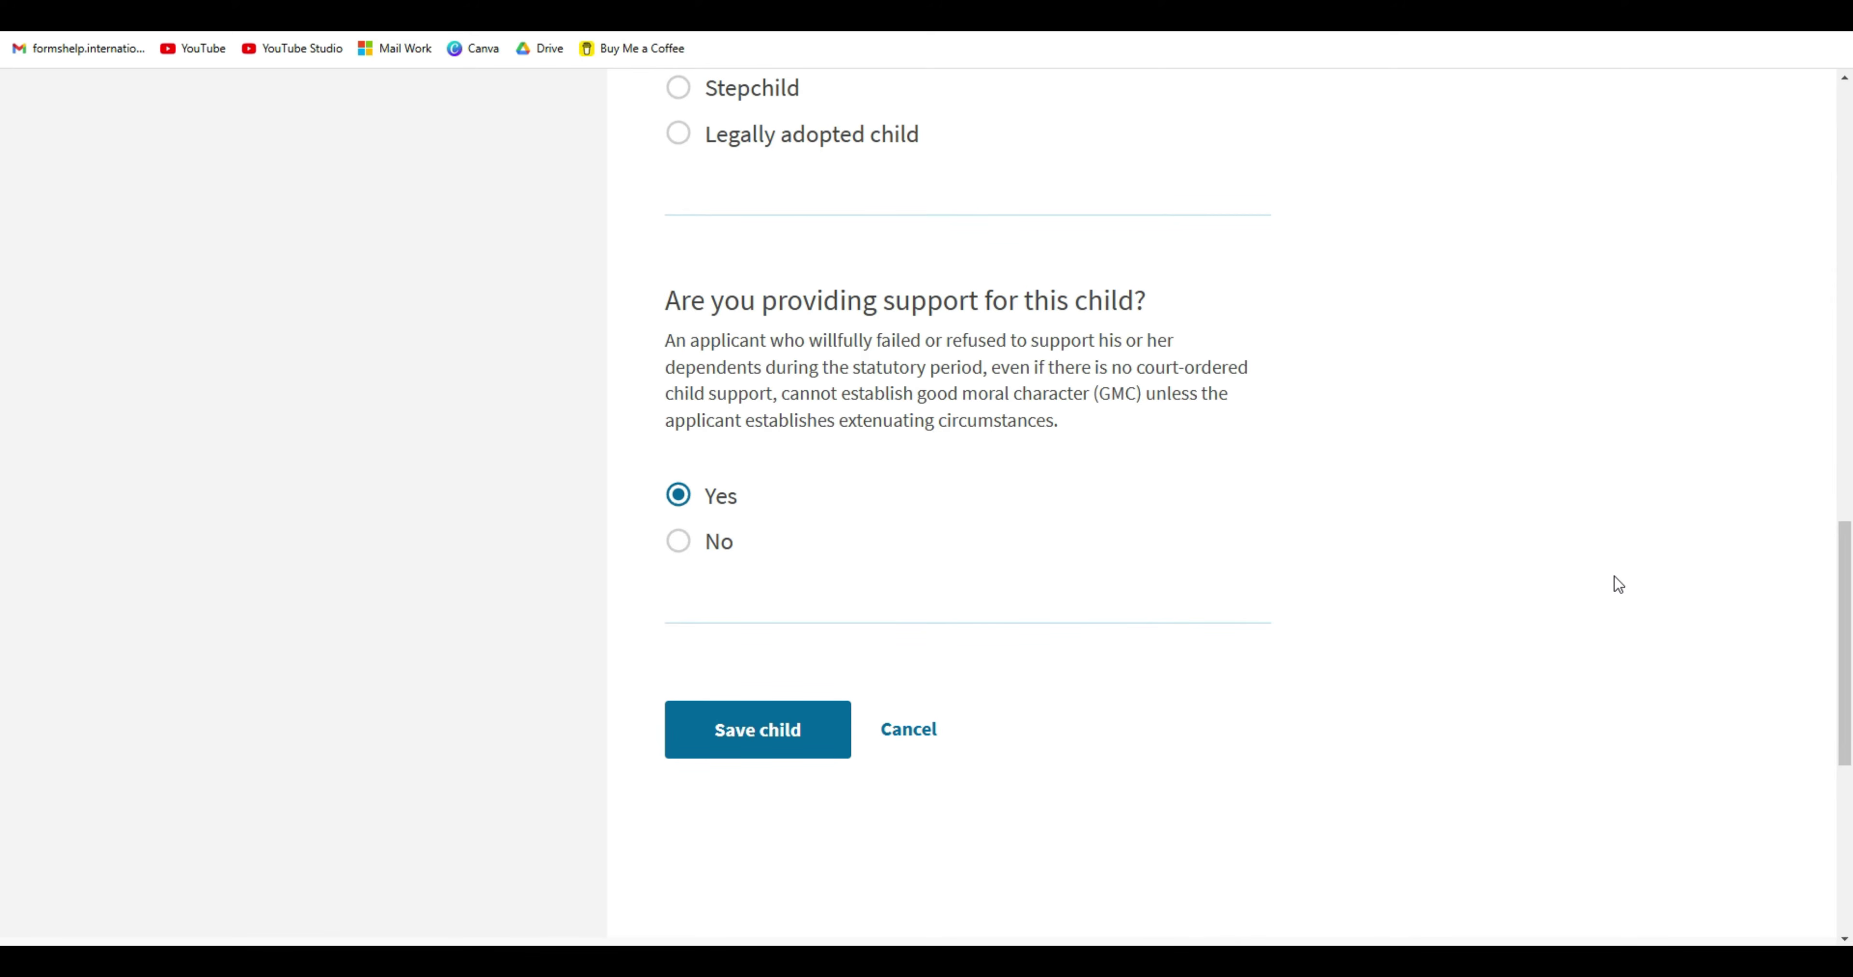
Save the child's entry and continue to the moral character section.
{"action": "scroll", "coordinate": [1848, 539], "scroll_direction": "up", "scroll_amount": 5}
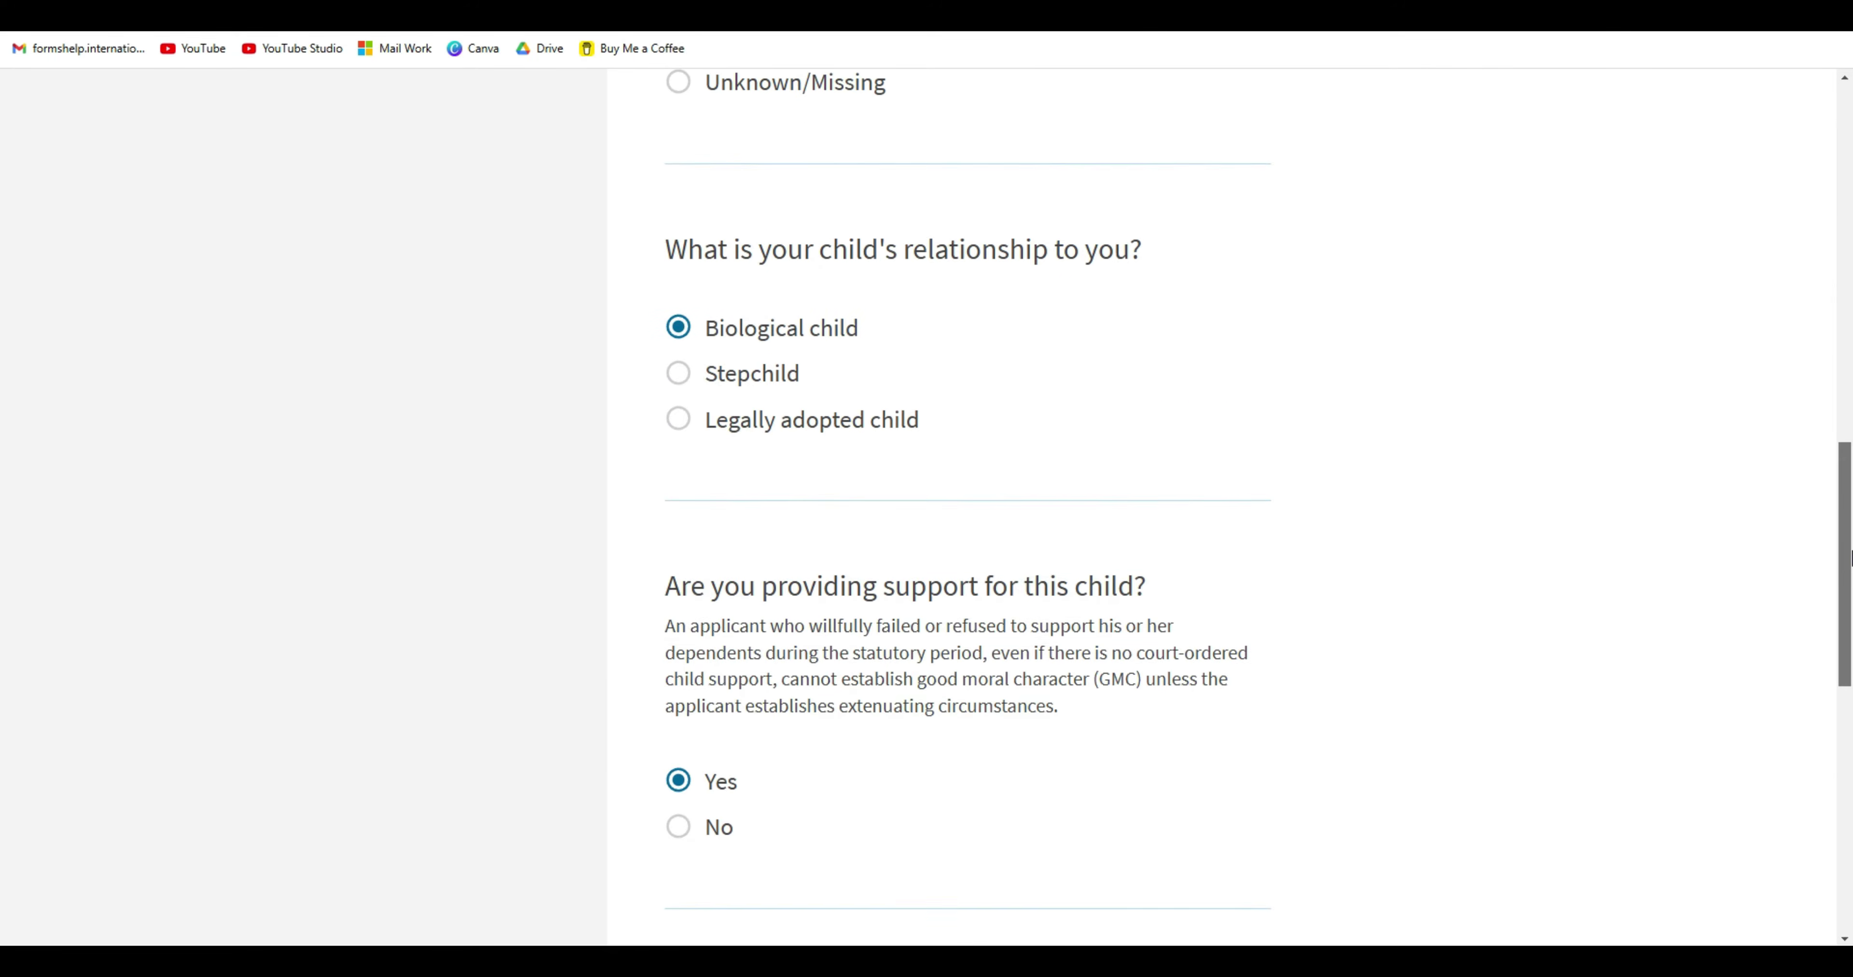
{"action": "scroll", "coordinate": [1850, 539], "scroll_direction": "down", "scroll_amount": 5}
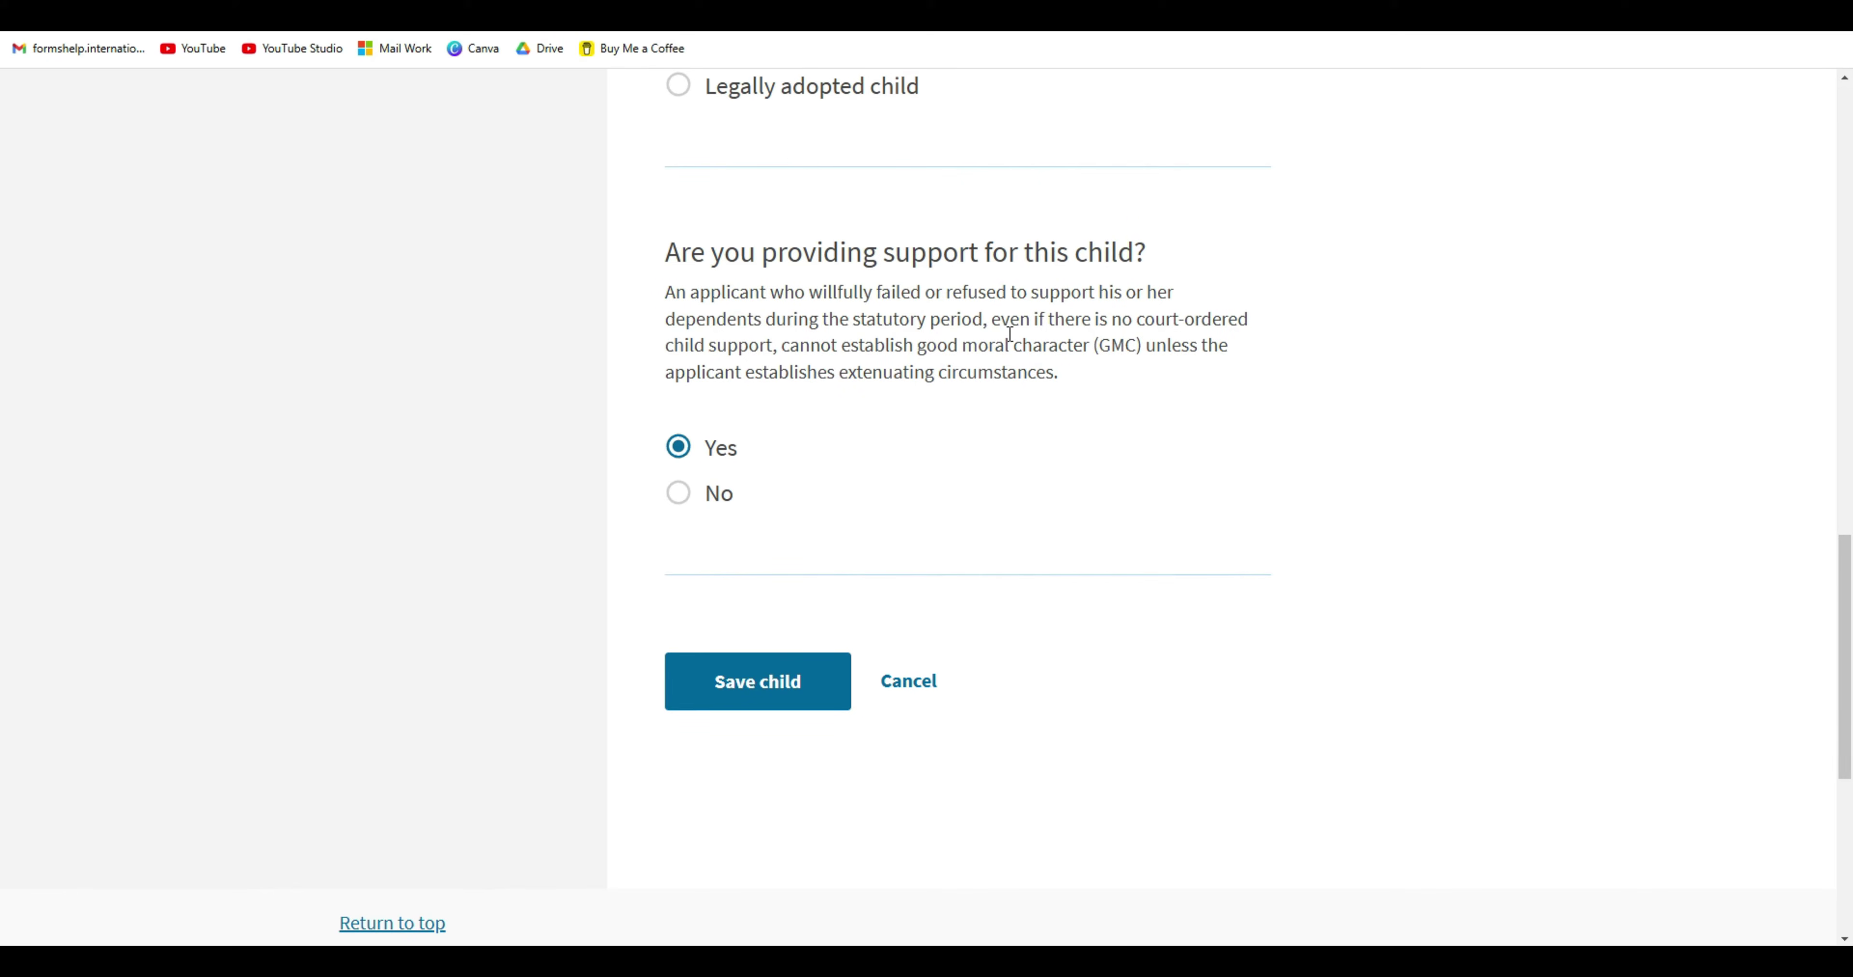
{"action": "scroll", "coordinate": [795, 747], "scroll_direction": "up", "scroll_amount": 1}
{"action": "left_click", "coordinate": [794, 747]}
{"action": "left_click_drag", "start_coordinate": [1845, 314], "coordinate": [1845, 599]}
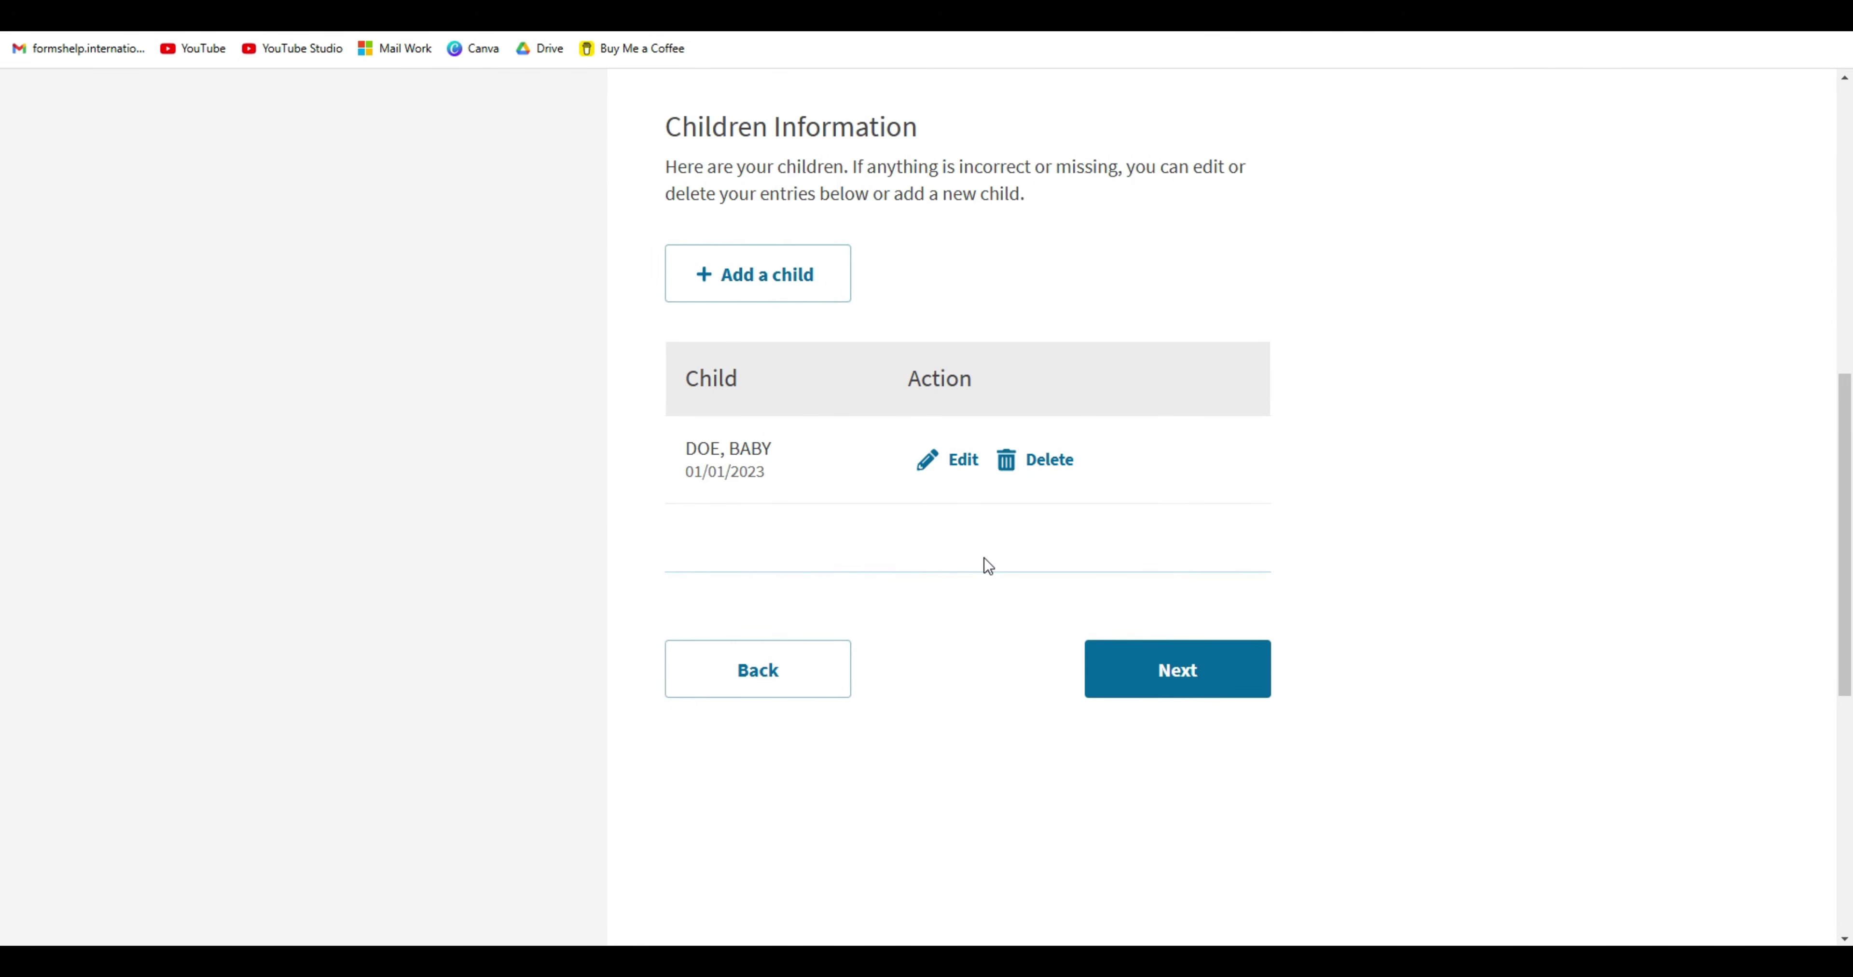
{"action": "left_click", "coordinate": [1195, 673]}
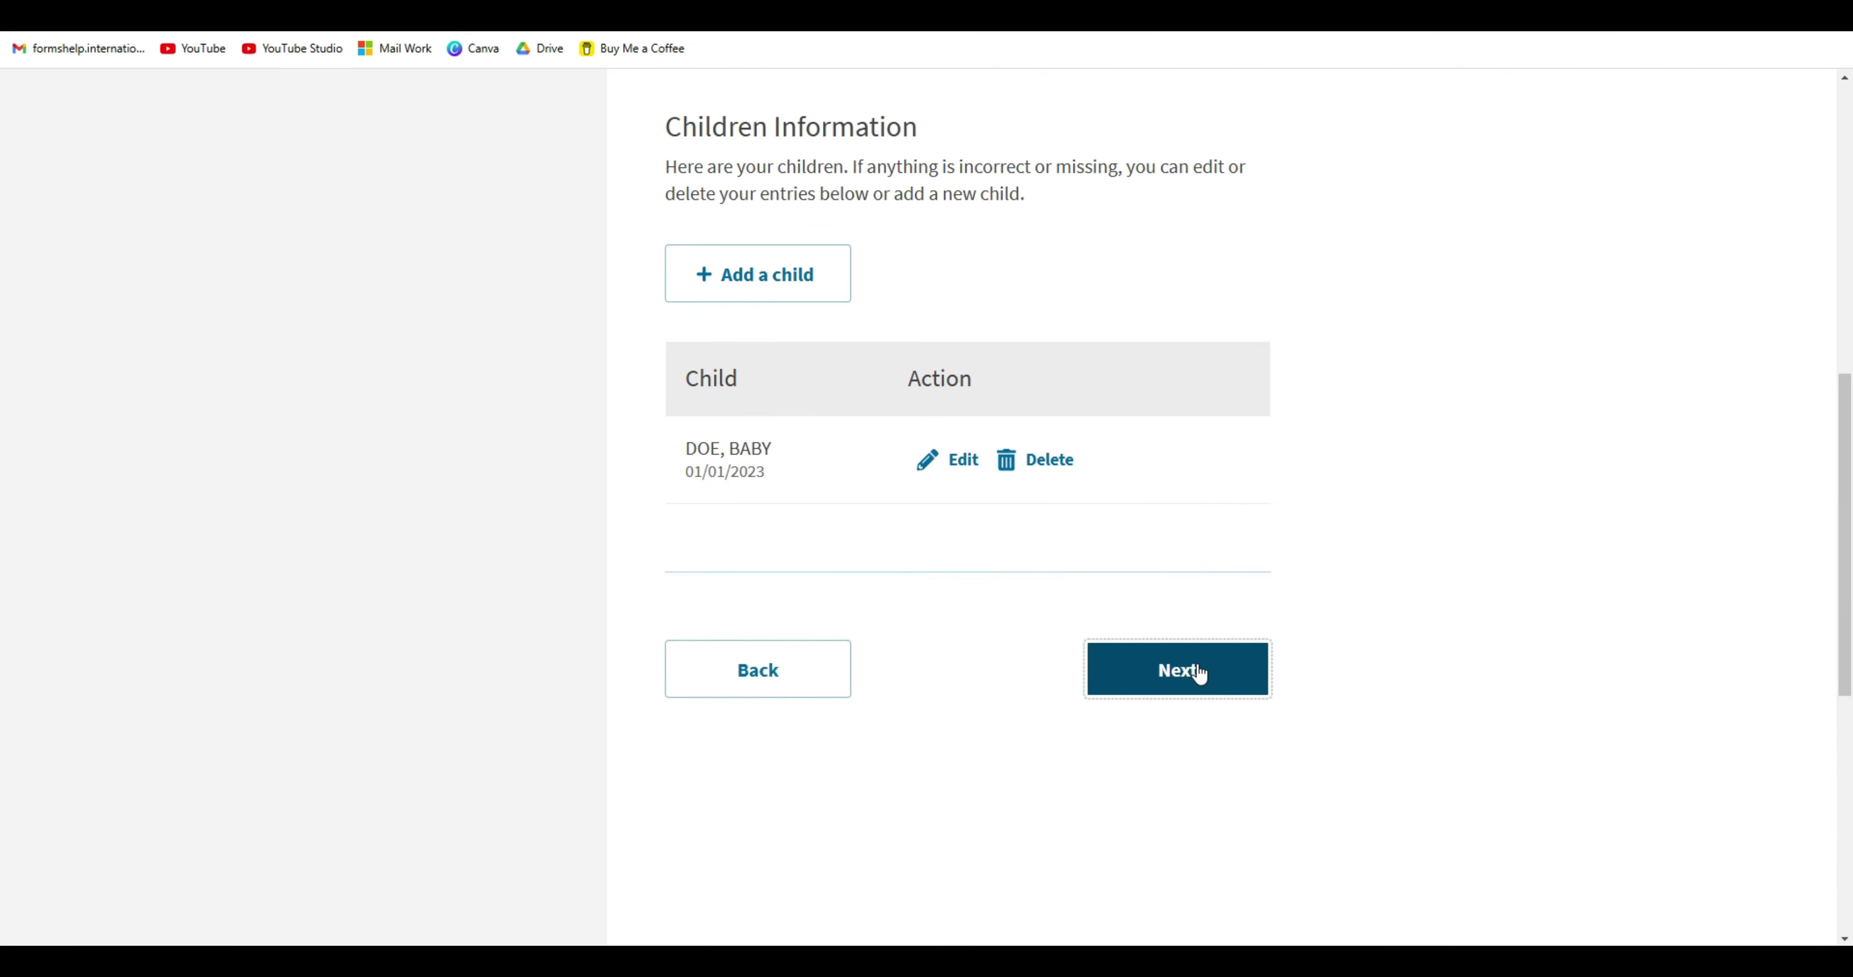
Answer No to ever having claimed to be a U.S. citizen.
{"action": "left_click_drag", "start_coordinate": [1847, 226], "coordinate": [1850, 270]}
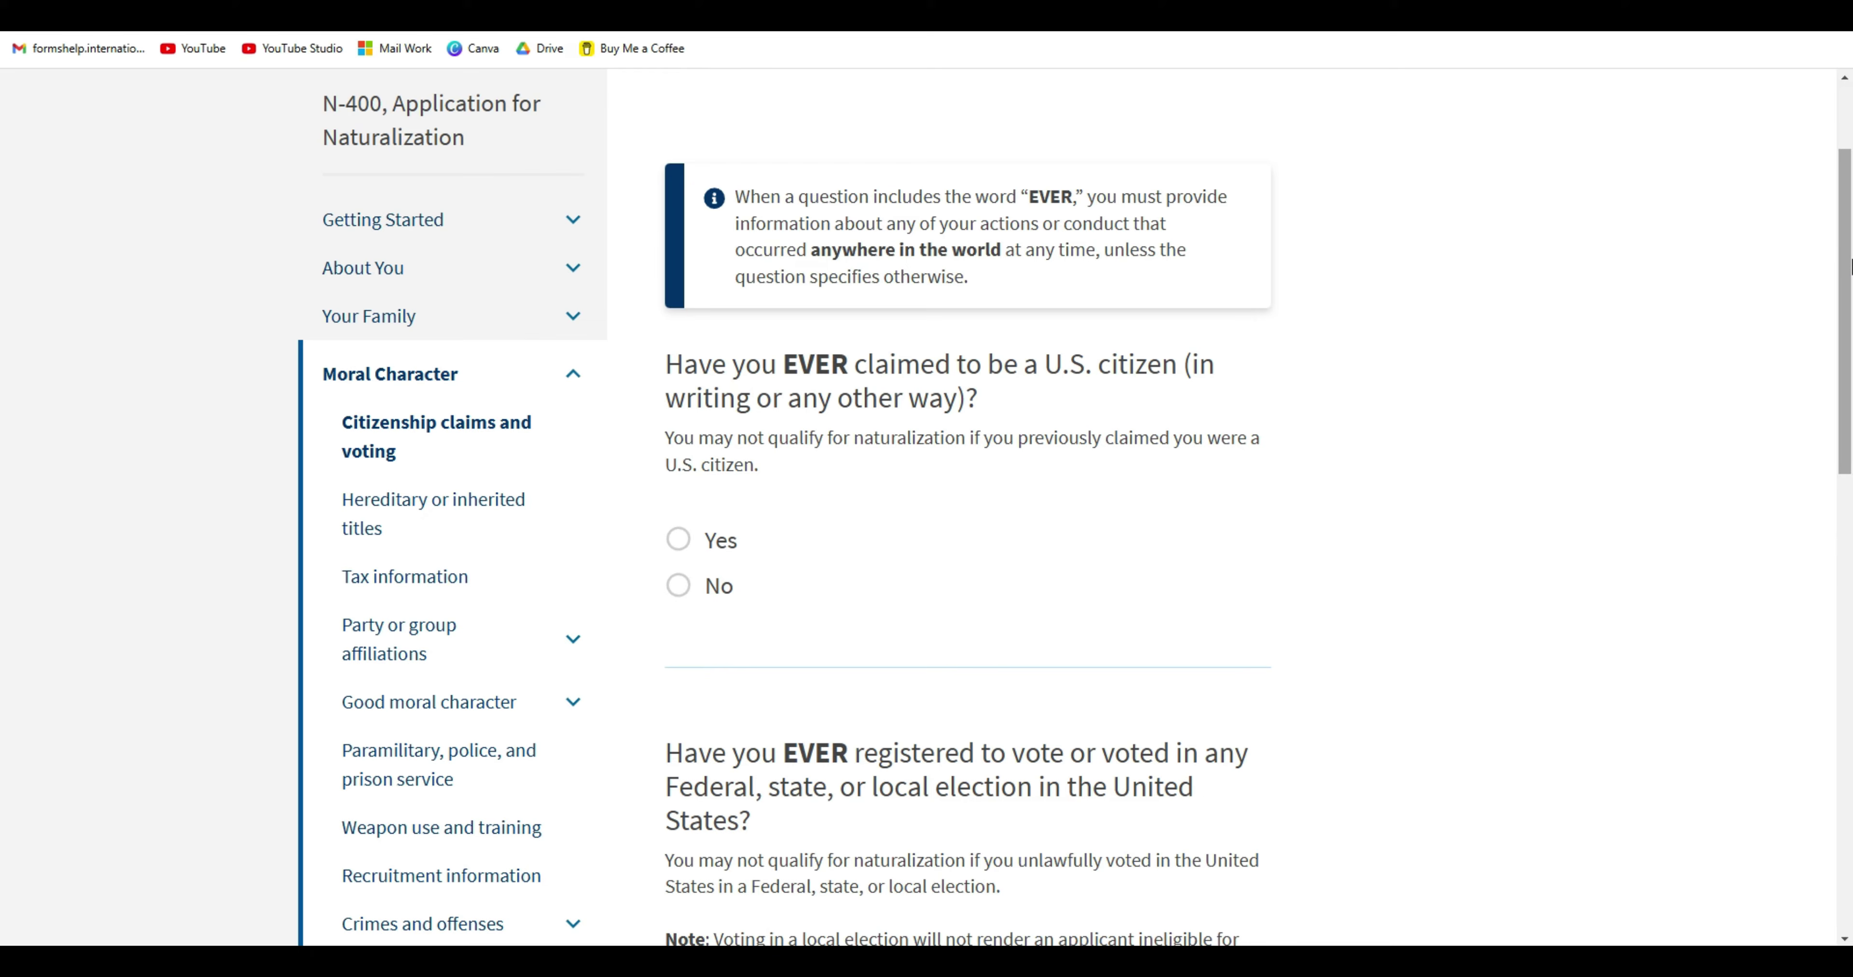
{"action": "scroll", "coordinate": [1850, 266], "scroll_direction": "down", "scroll_amount": 3}
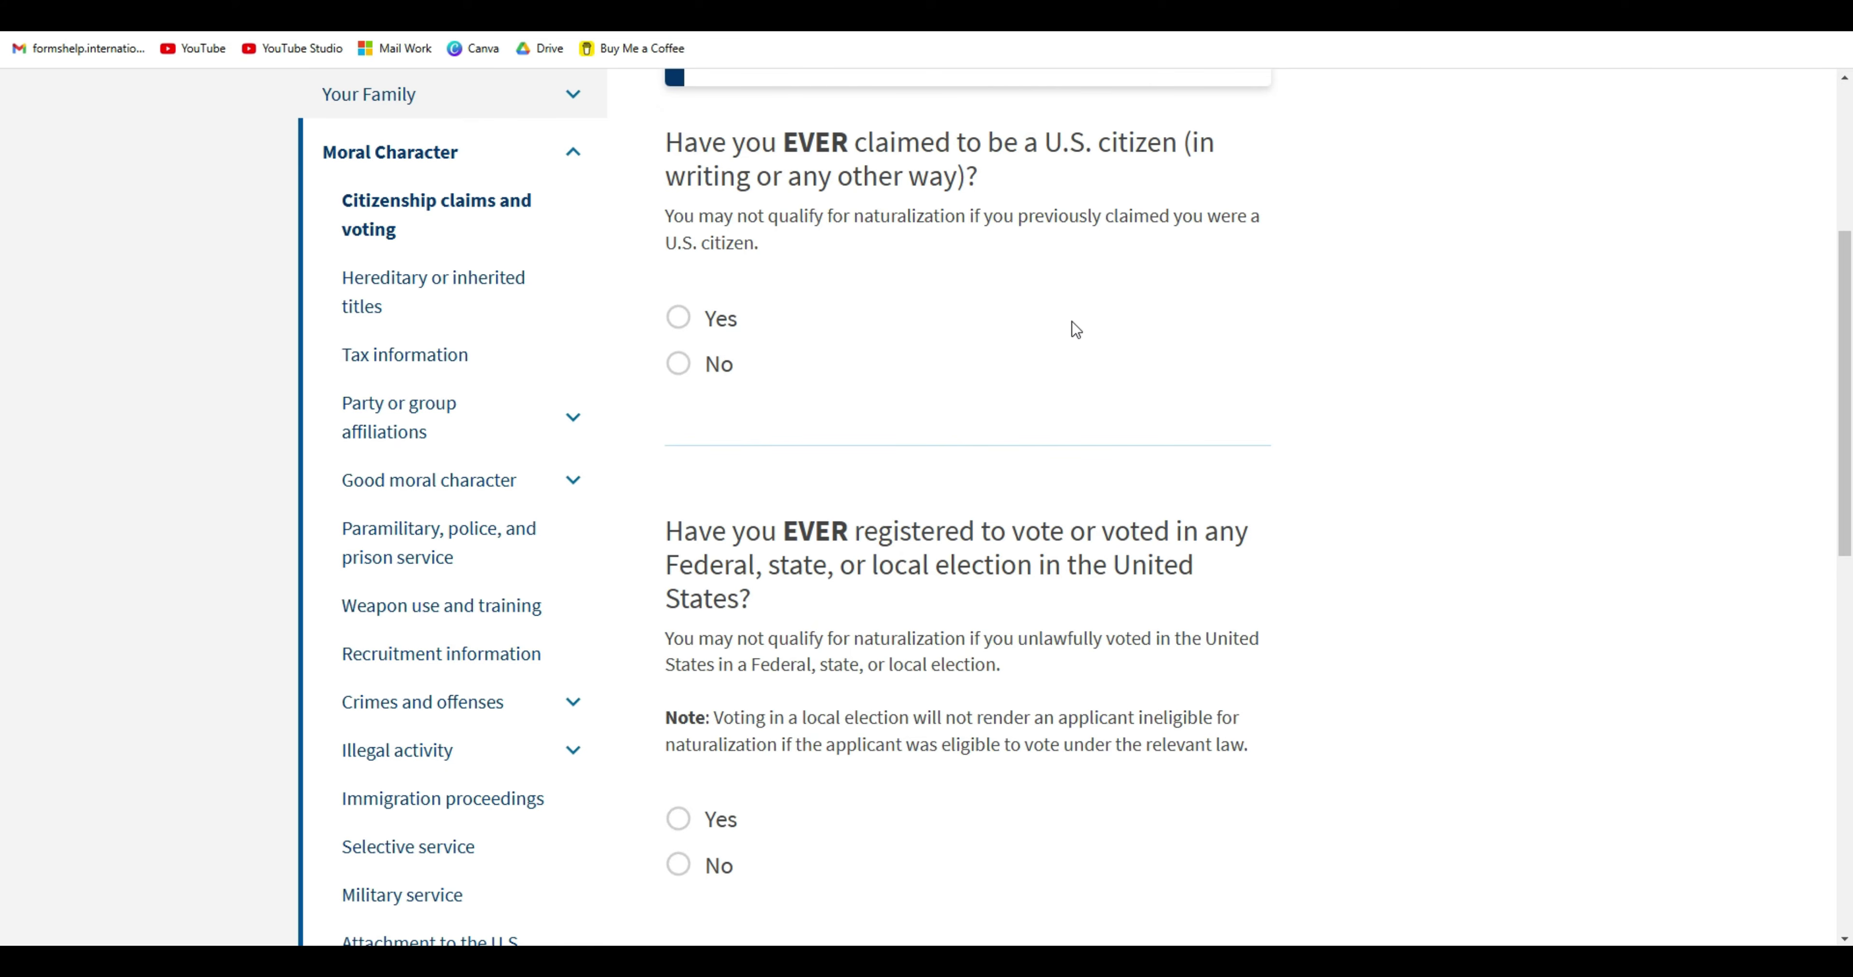
{"action": "left_click", "coordinate": [679, 317]}
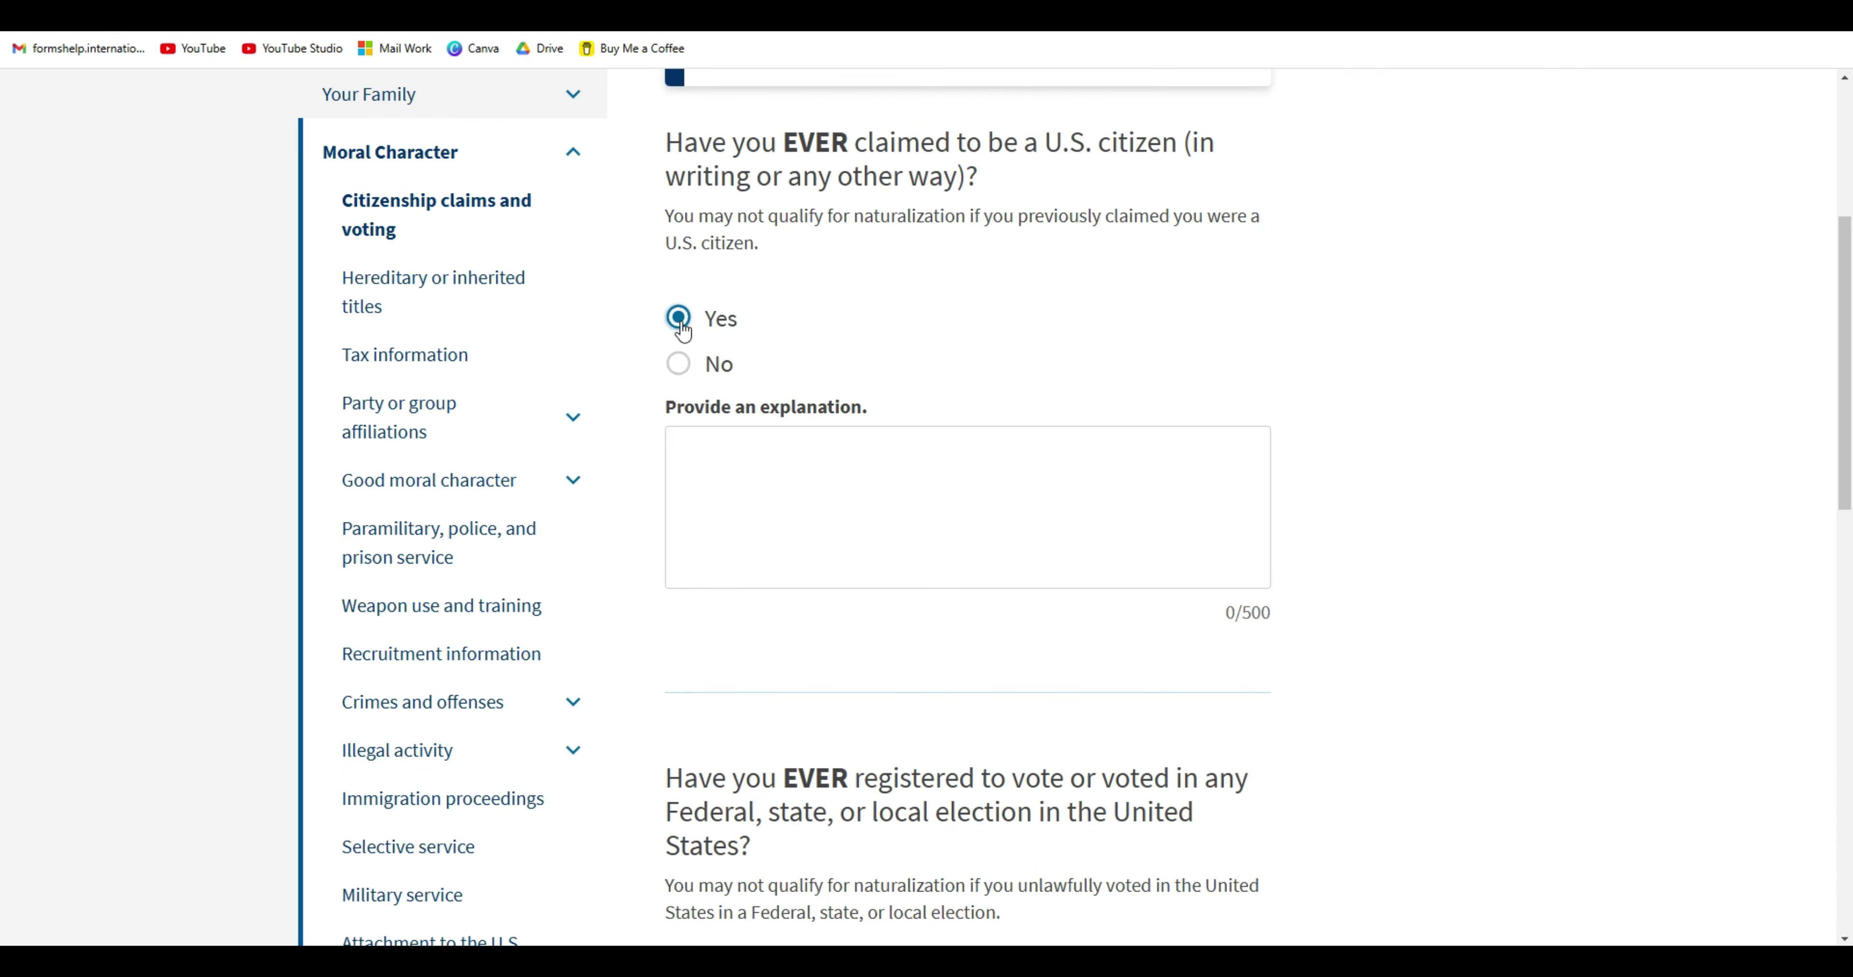
{"action": "left_click", "coordinate": [679, 362]}
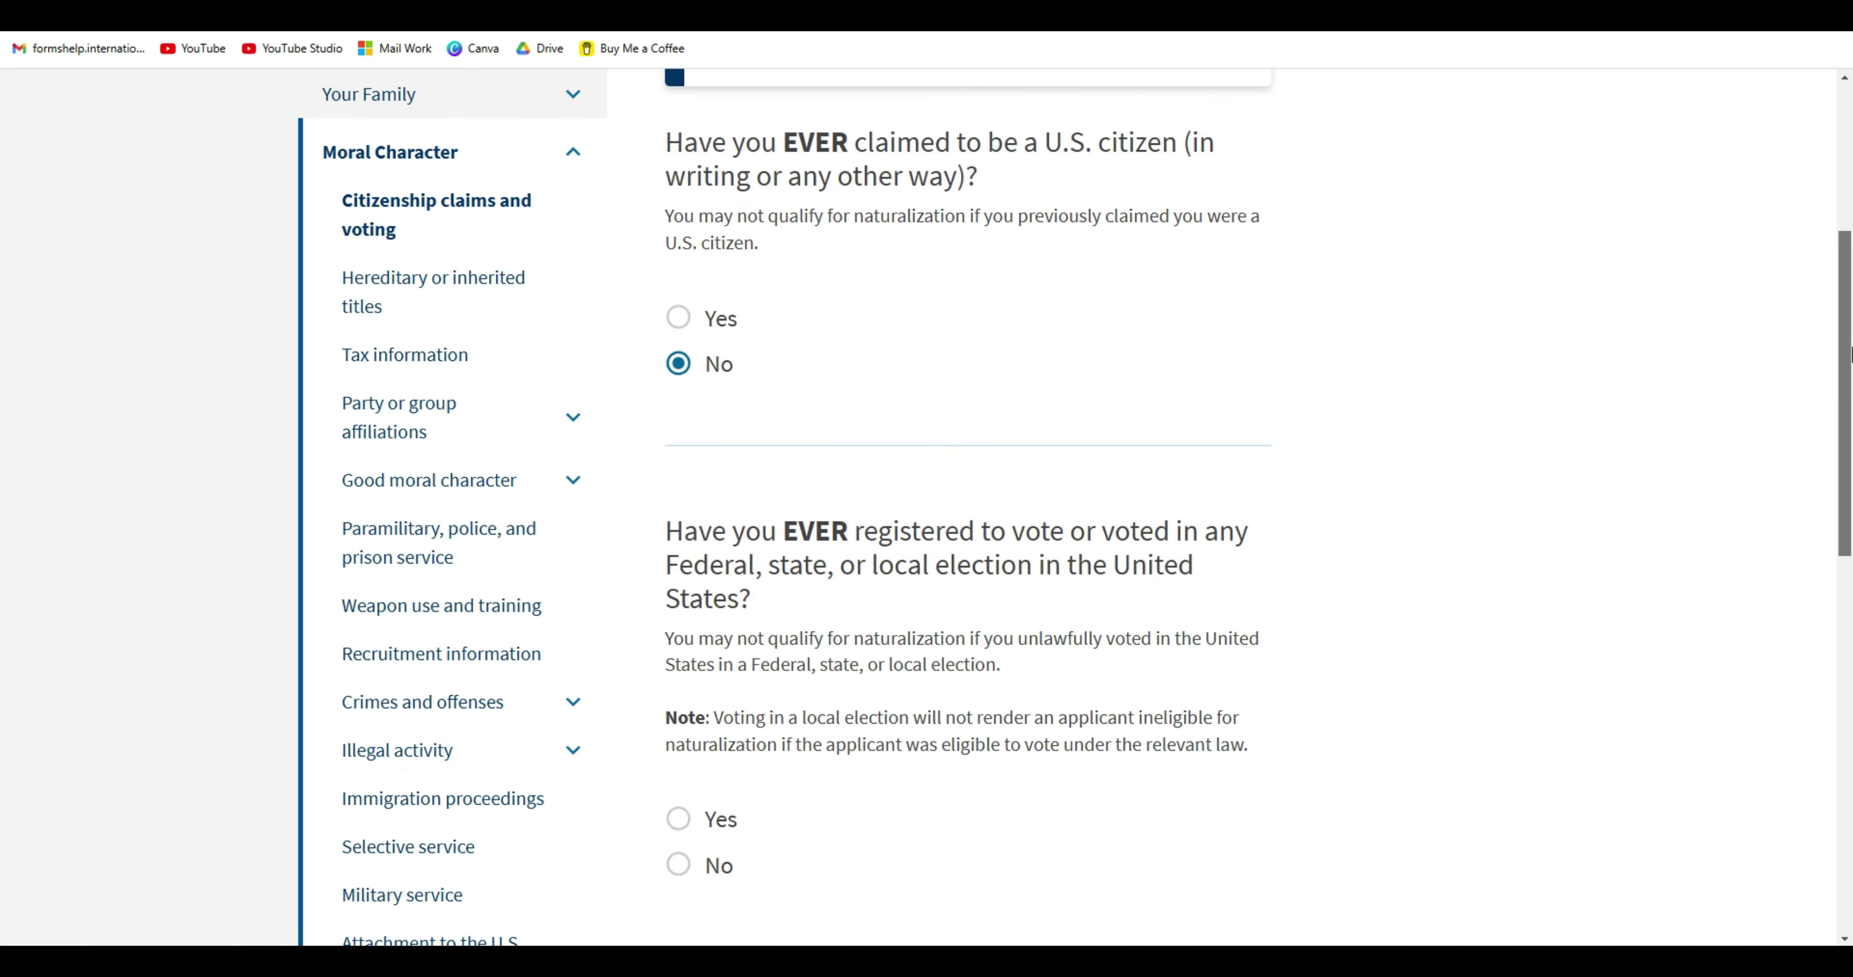
Answer No to ever having registered to vote or voted in a U.S. election, and continue to the hereditary titles question.
{"action": "scroll", "coordinate": [1850, 354], "scroll_direction": "down", "scroll_amount": 4}
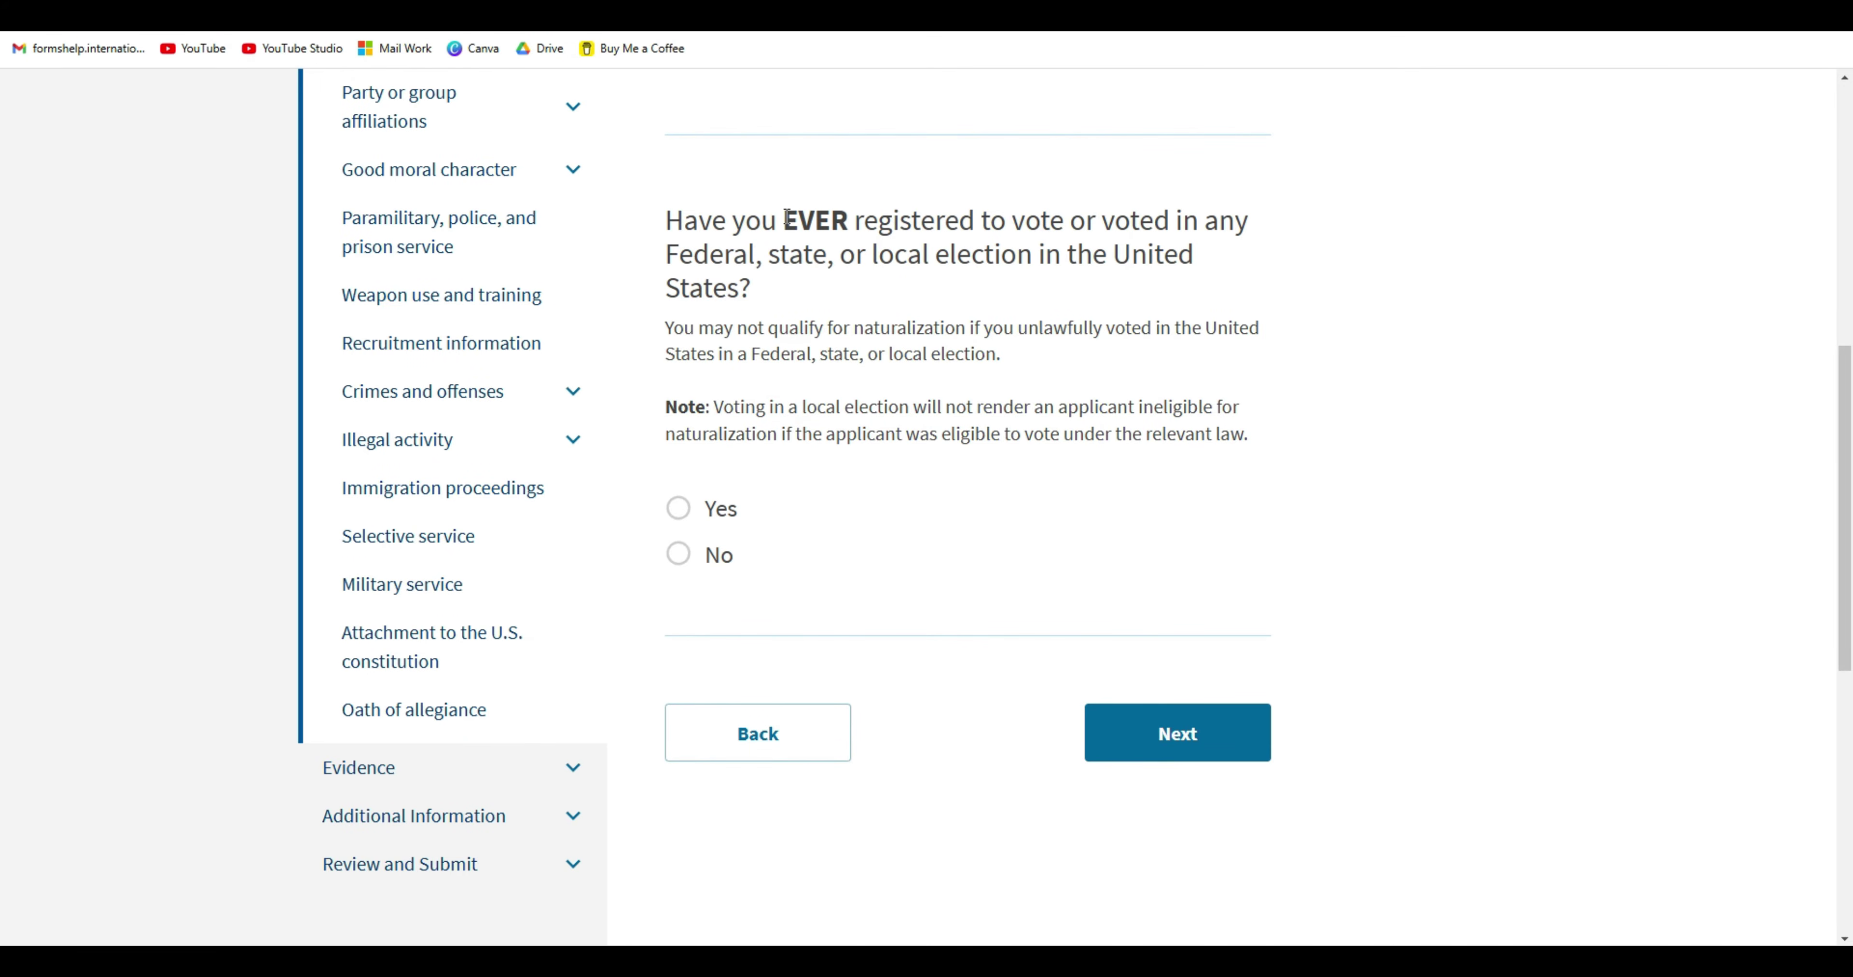
{"action": "left_click_drag", "start_coordinate": [787, 219], "coordinate": [847, 223]}
{"action": "left_click", "coordinate": [799, 291]}
{"action": "left_click", "coordinate": [678, 554]}
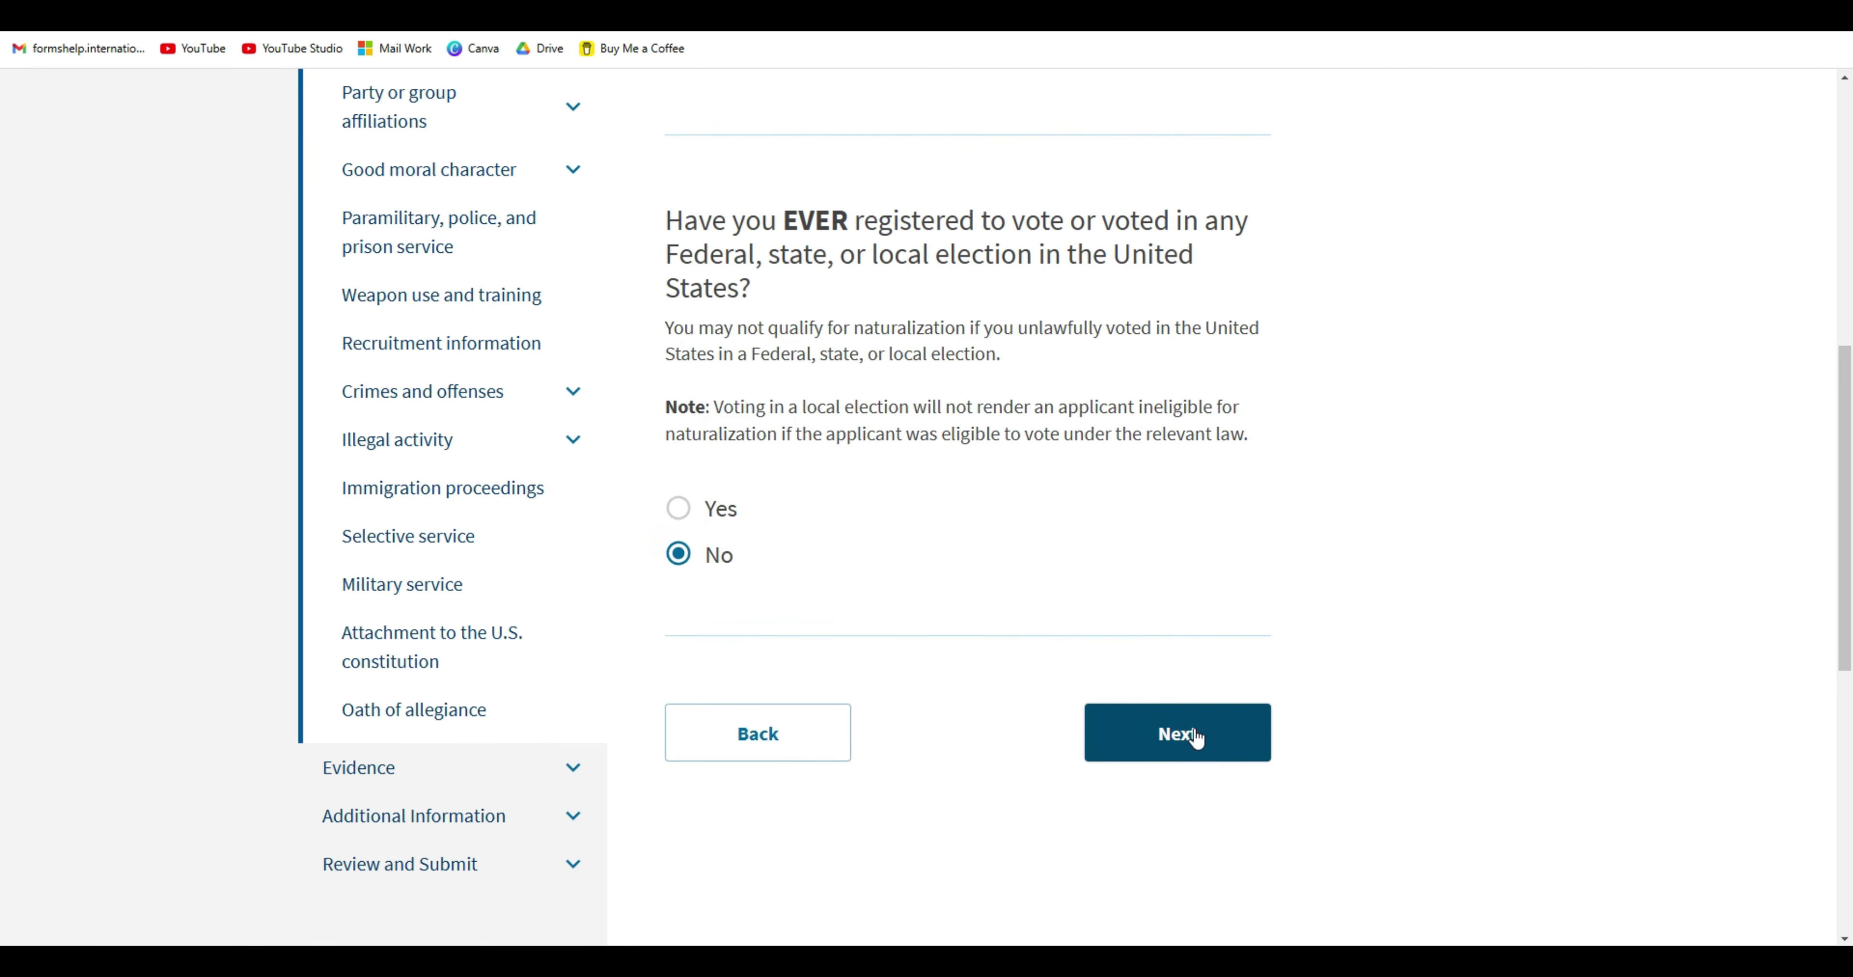
{"action": "left_click", "coordinate": [1170, 734]}
Answer No to having a foreign hereditary title or order of nobility, and continue to the tax information.
{"action": "scroll", "coordinate": [1845, 381], "scroll_direction": "down", "scroll_amount": 1}
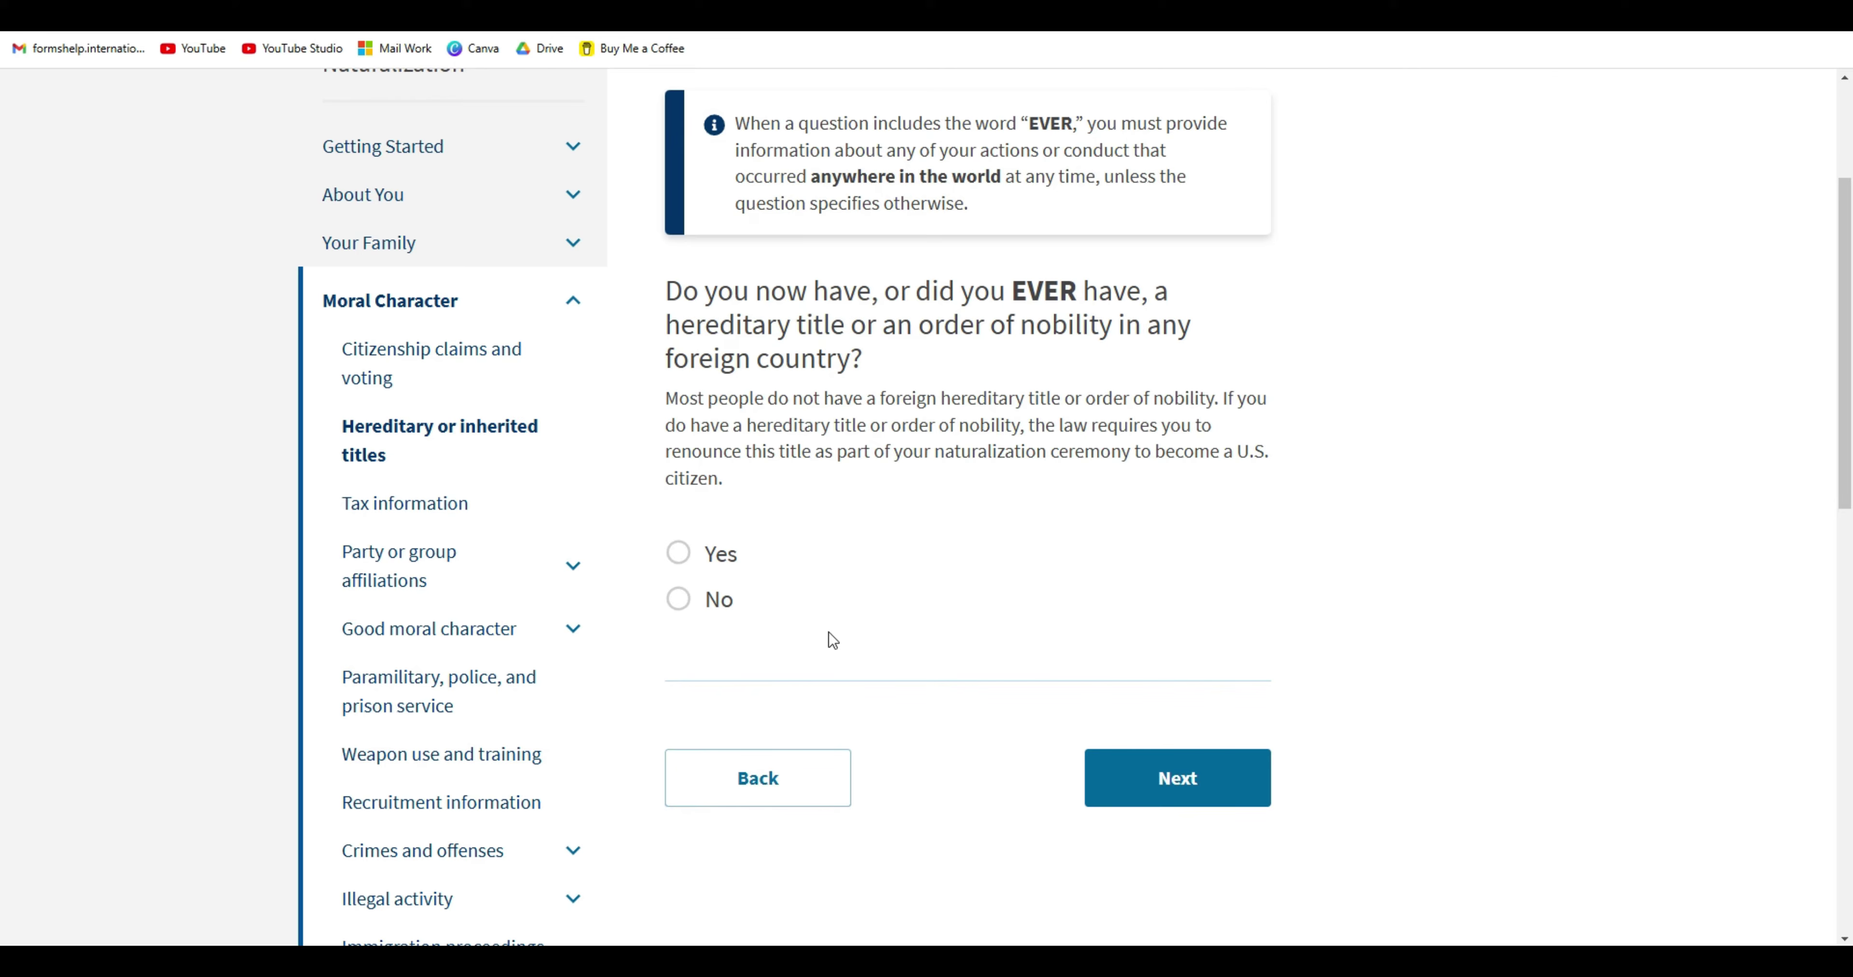
{"action": "left_click", "coordinate": [678, 599]}
{"action": "left_click", "coordinate": [1247, 788]}
Answer Yes to owing overdue taxes and explain: "After filing 2023 taxes I owed $2000. I currently have a payment plan with the IRS (attached in evidence).".
{"action": "scroll", "coordinate": [1415, 509], "scroll_direction": "down", "scroll_amount": 2}
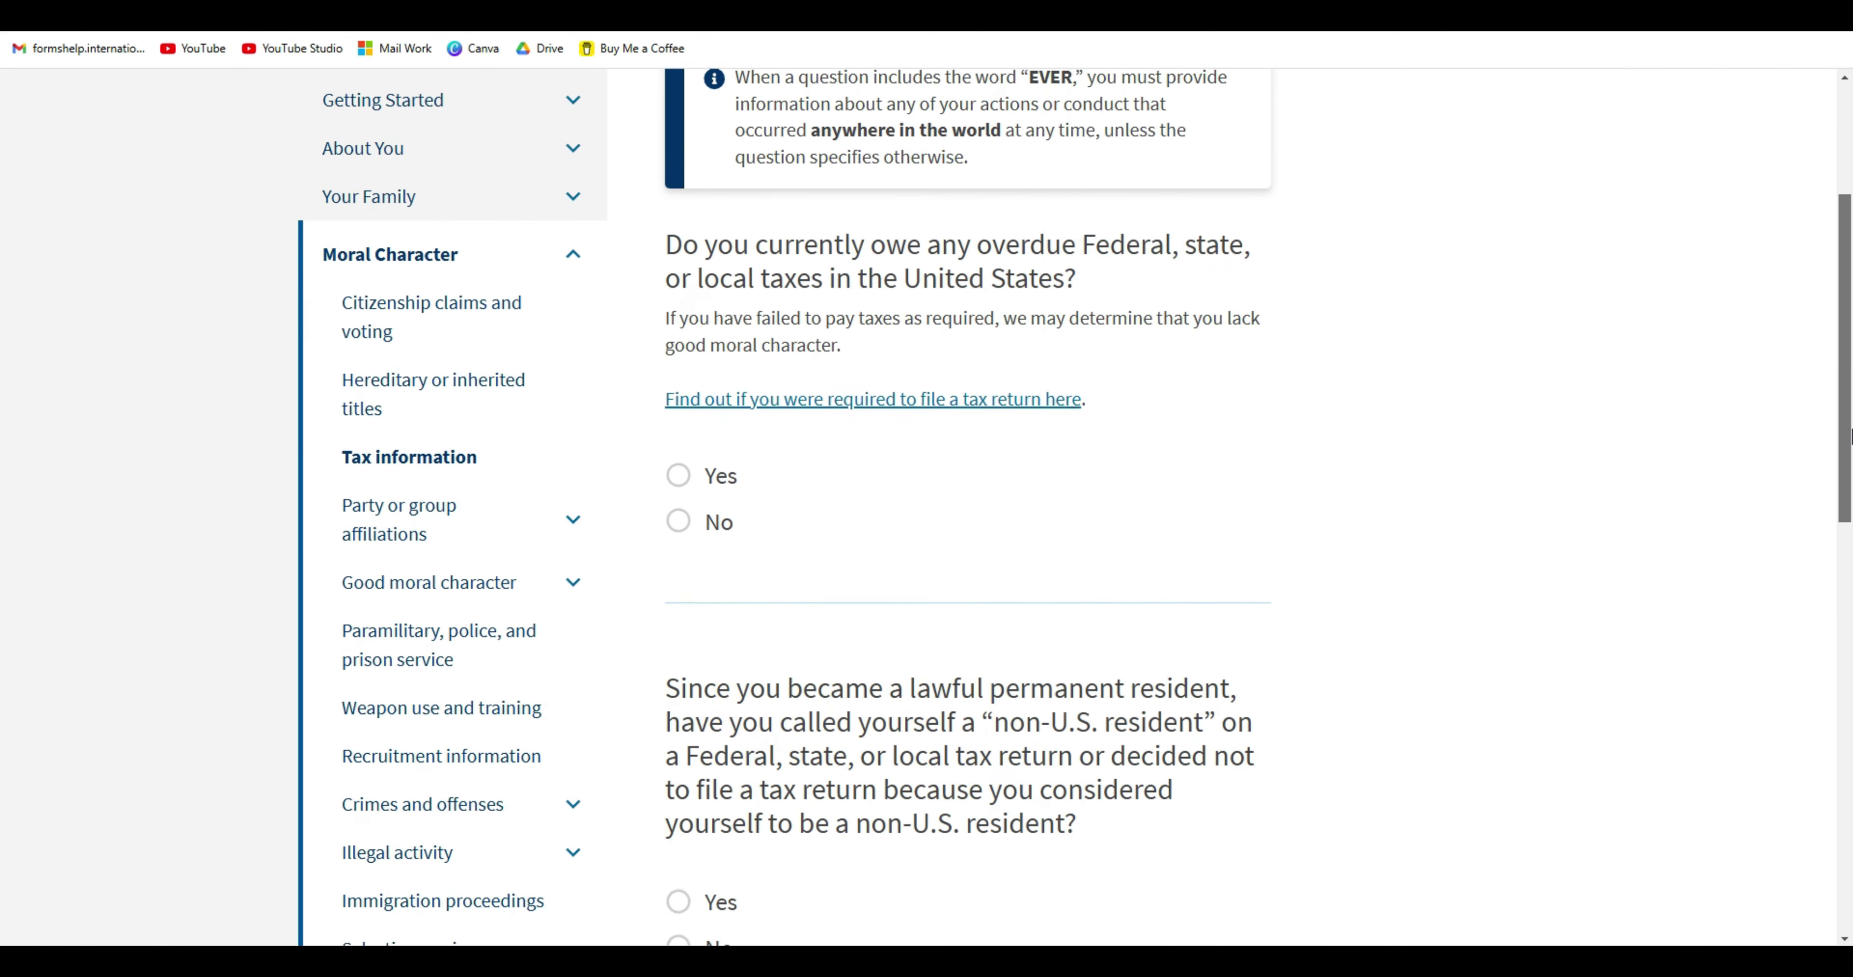
{"action": "scroll", "coordinate": [1416, 509], "scroll_direction": "up", "scroll_amount": 1}
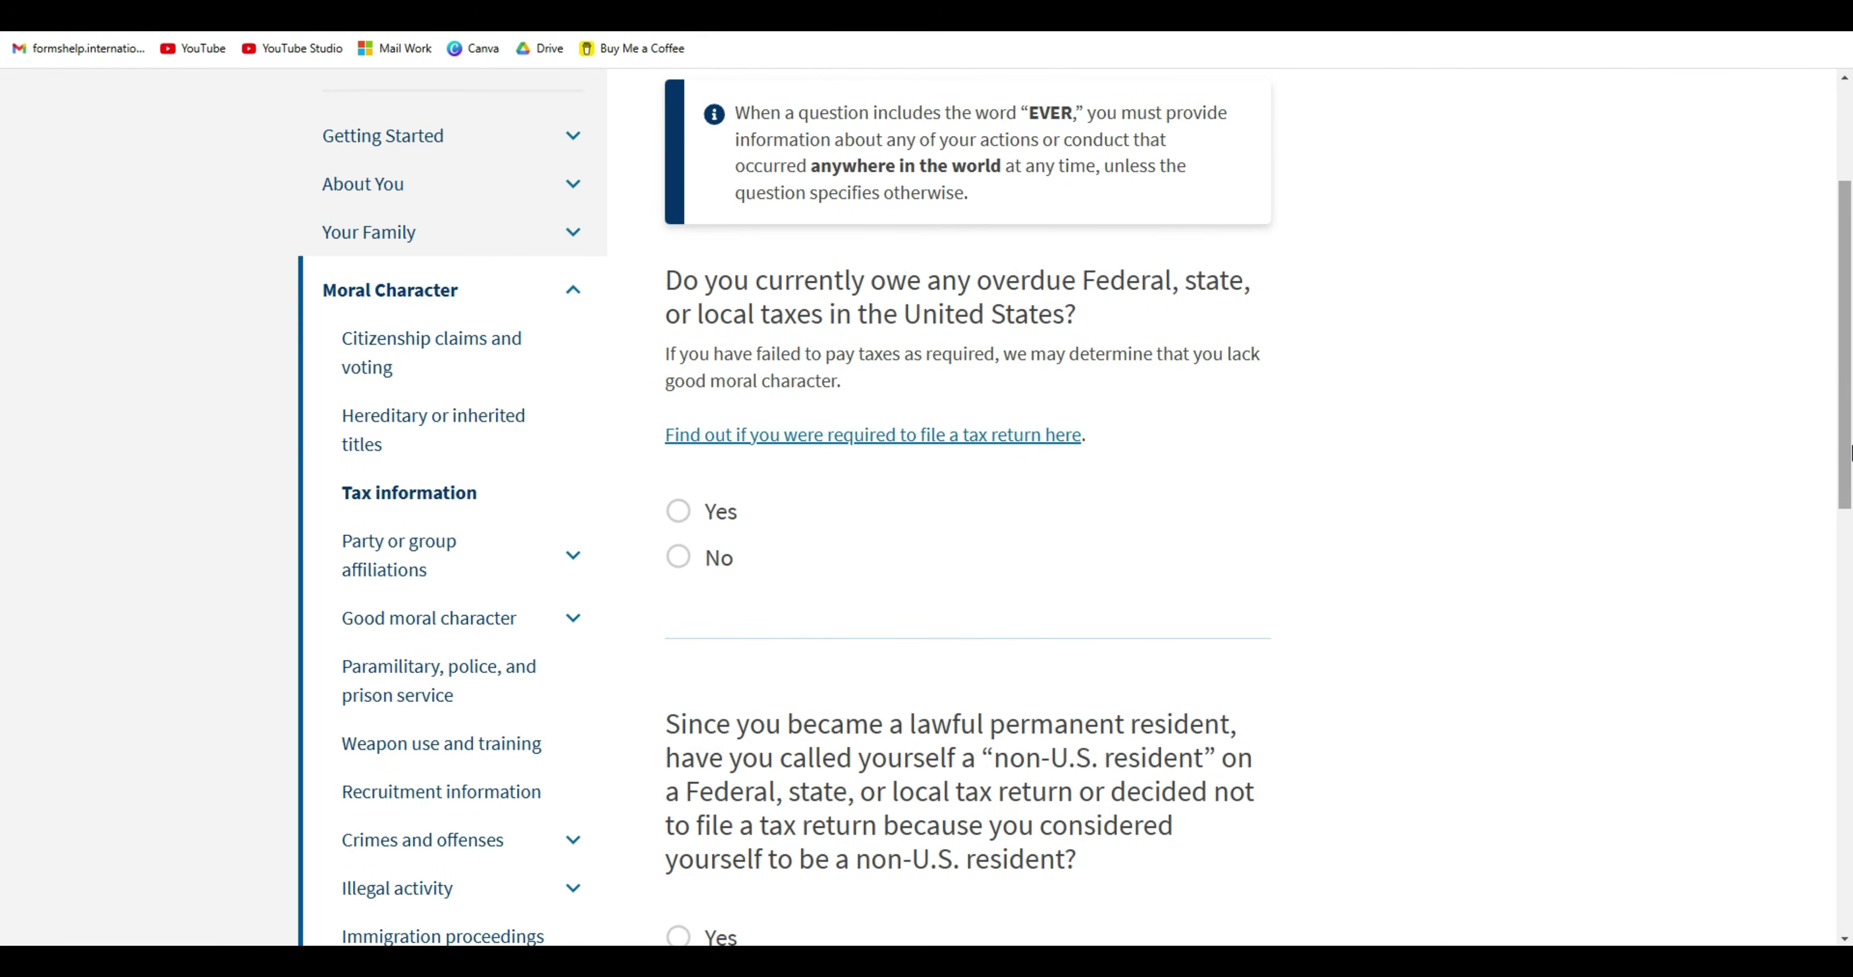
{"action": "scroll", "coordinate": [1344, 419], "scroll_direction": "down", "scroll_amount": 1}
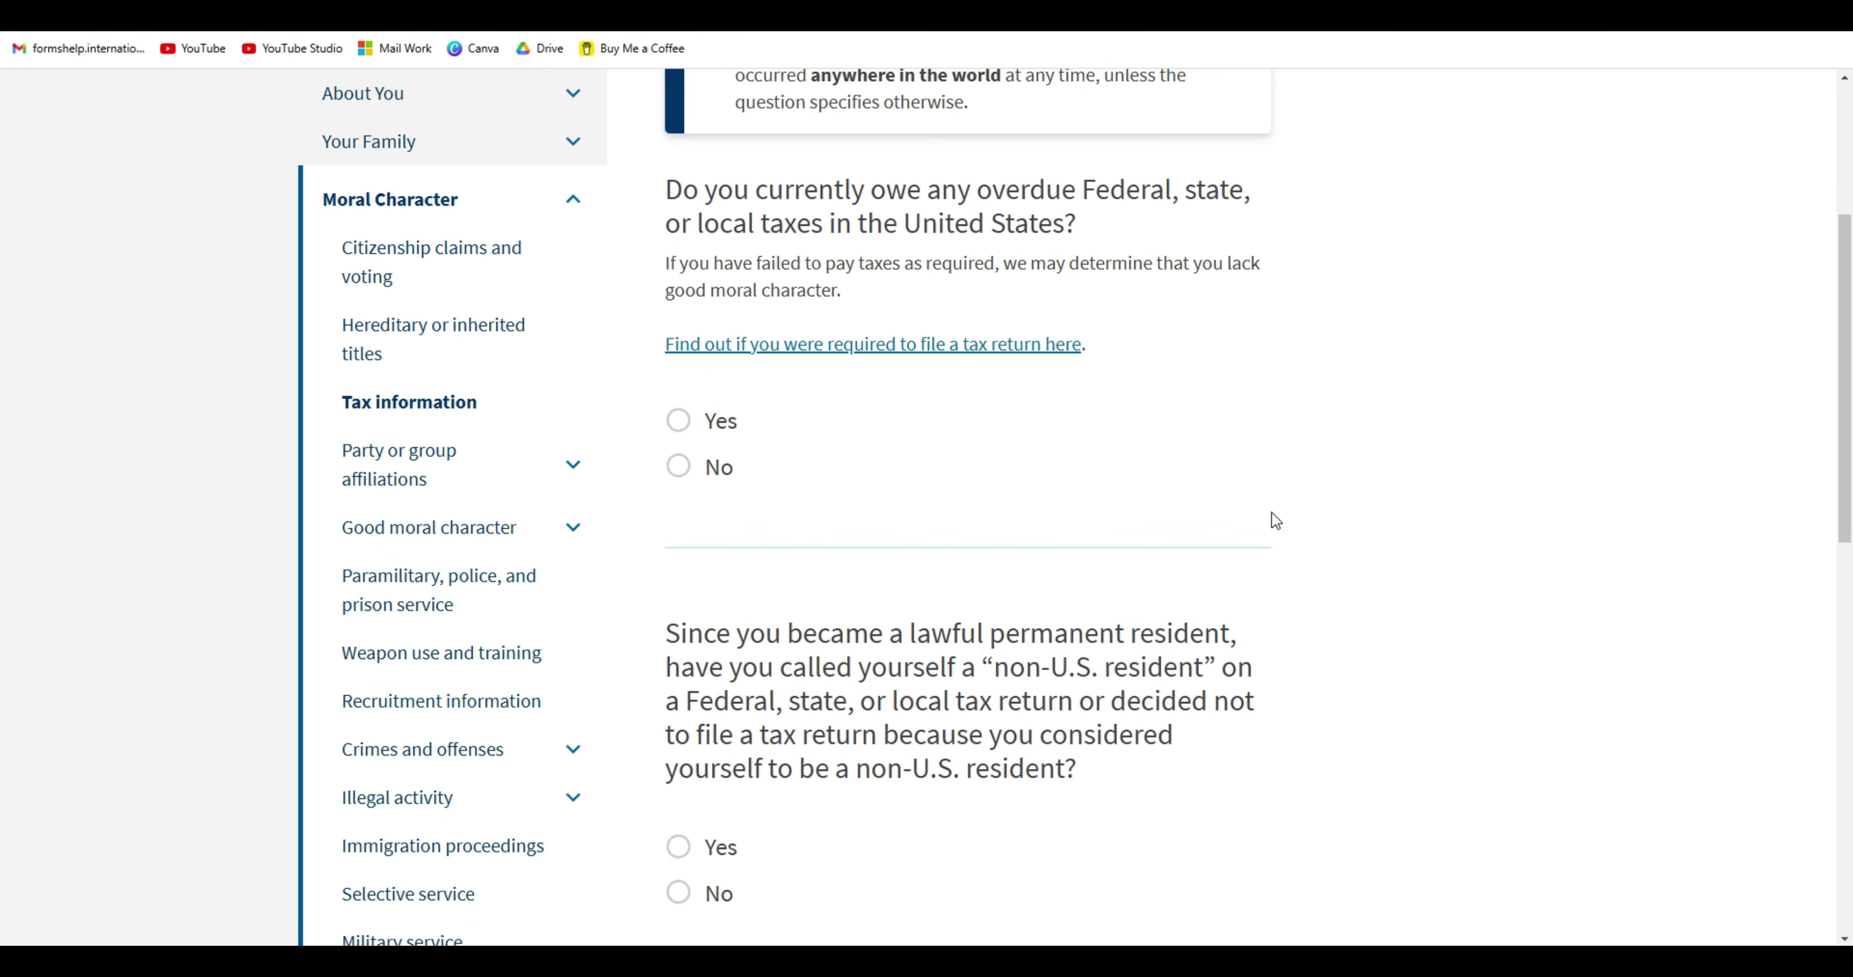
{"action": "scroll", "coordinate": [1501, 608], "scroll_direction": "up", "scroll_amount": 1}
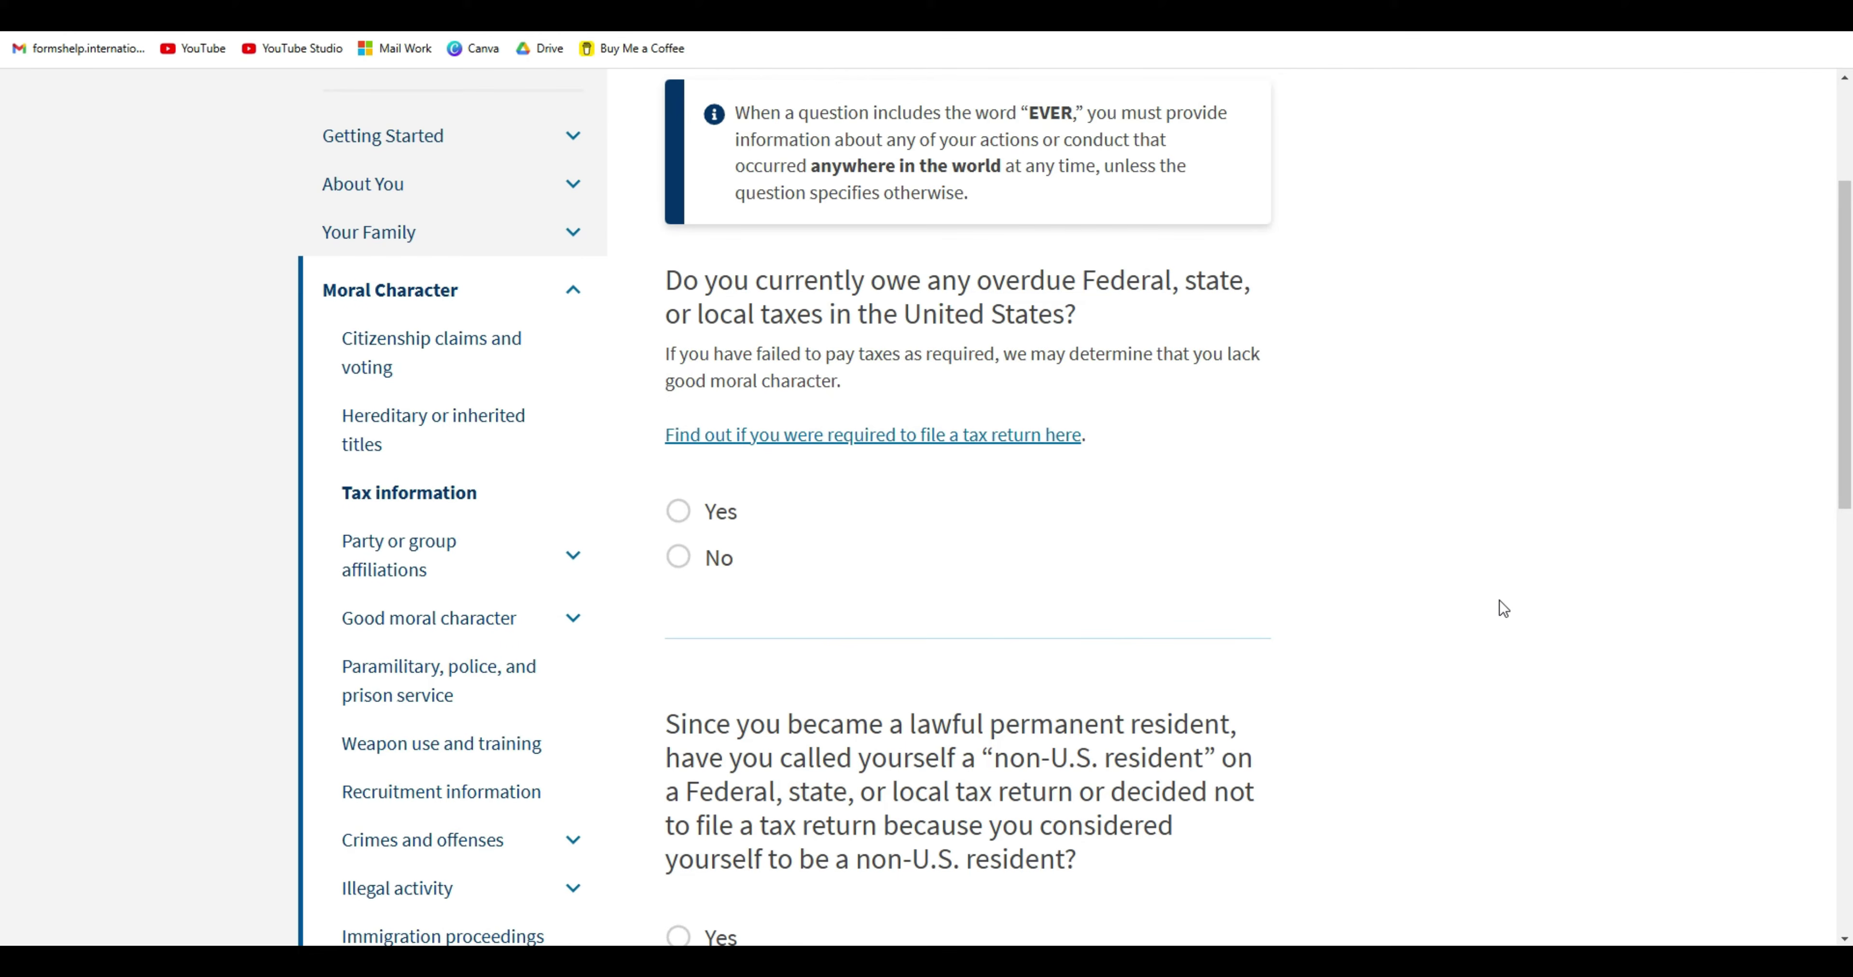
{"action": "left_click_drag", "start_coordinate": [880, 289], "coordinate": [1075, 311]}
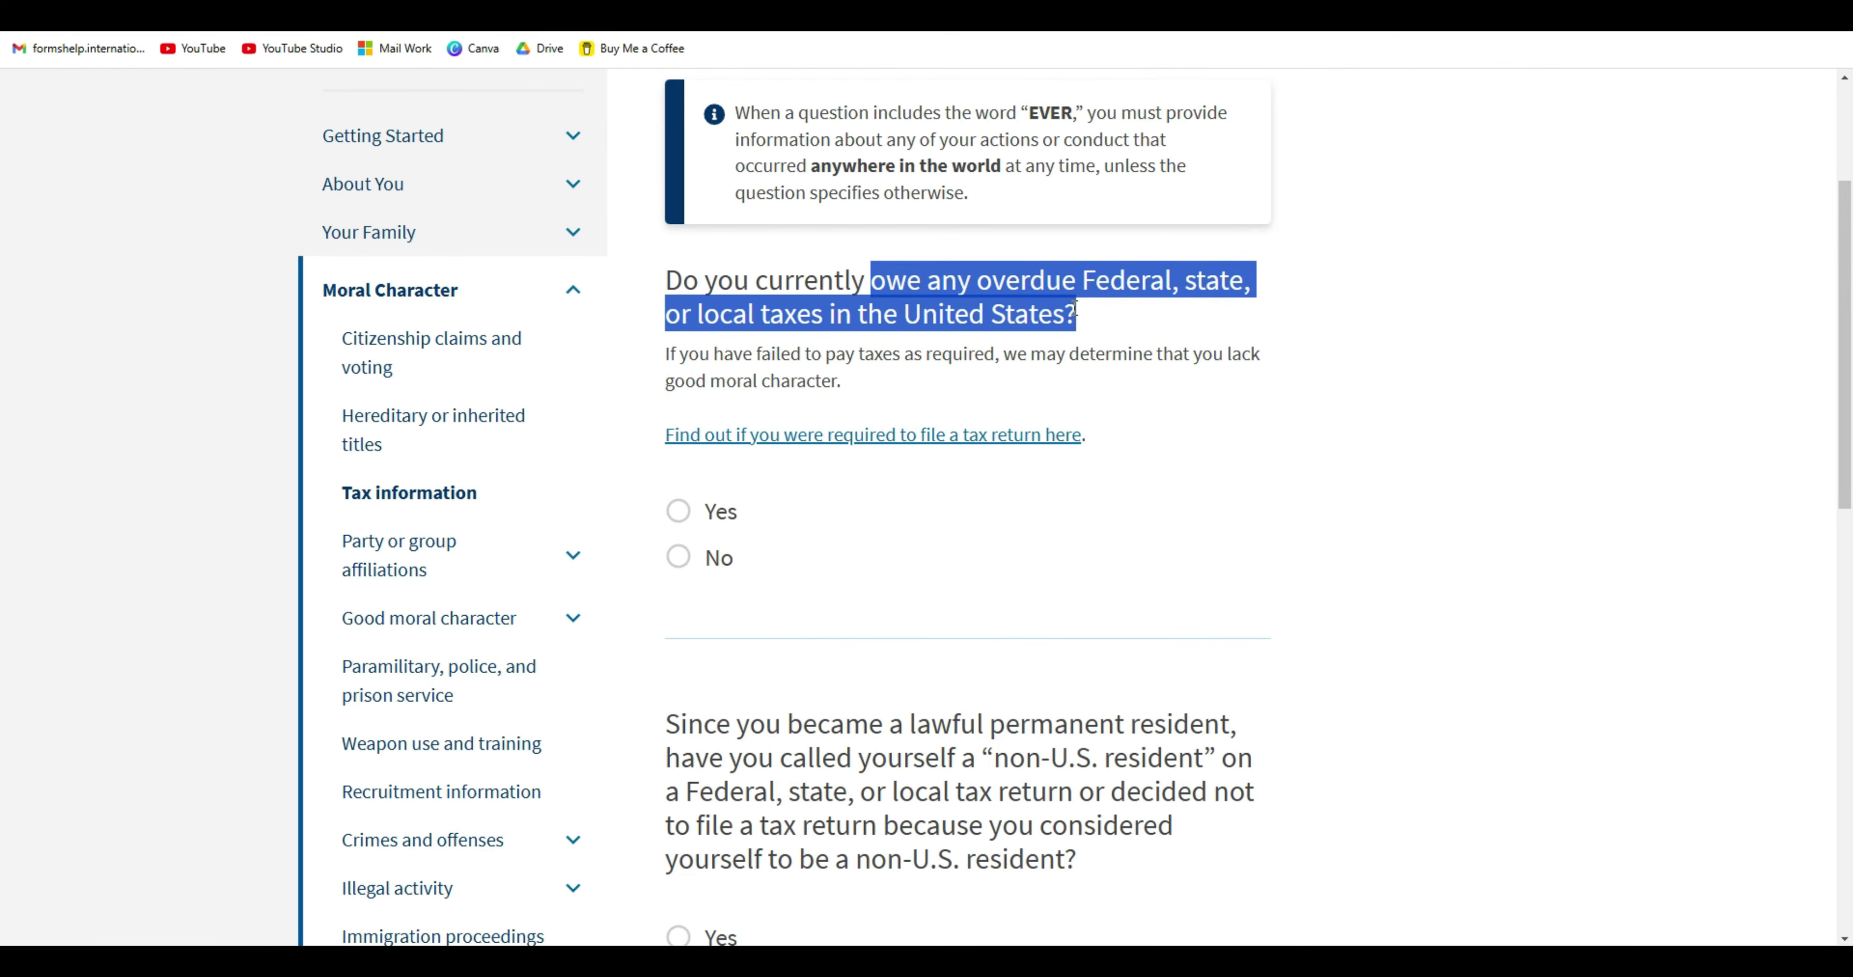
{"action": "left_click", "coordinate": [1115, 322]}
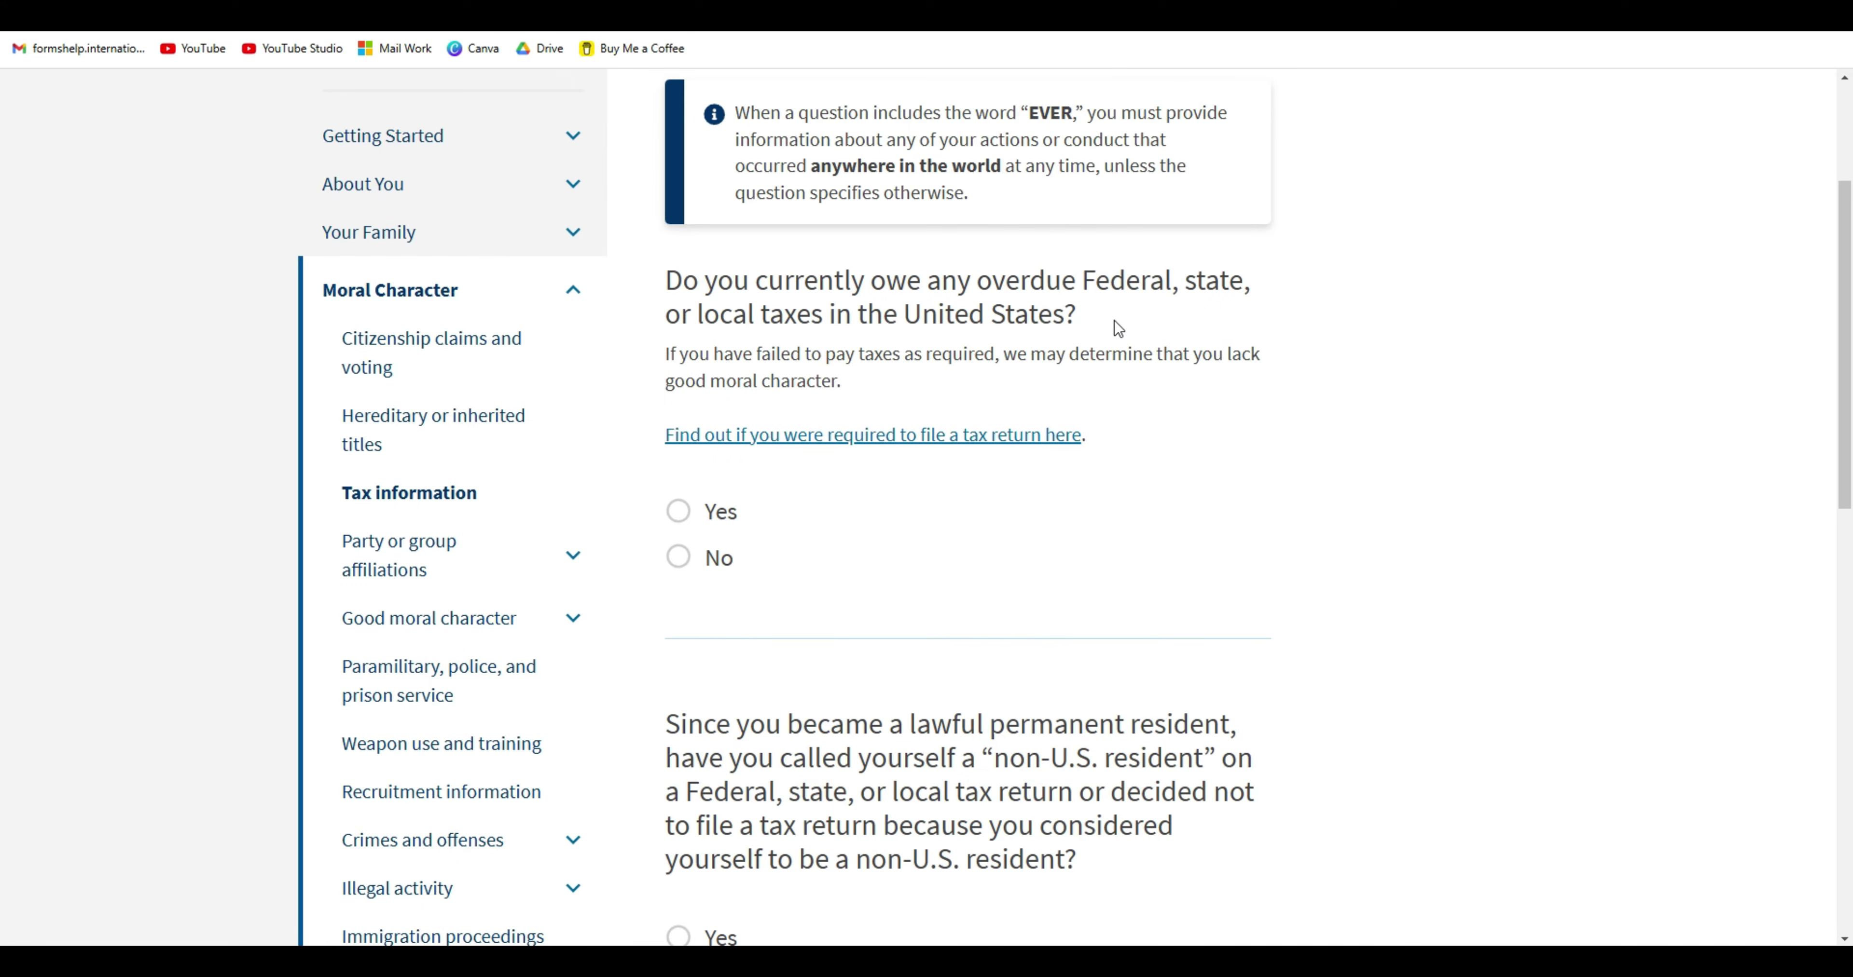
{"action": "left_click", "coordinate": [678, 512]}
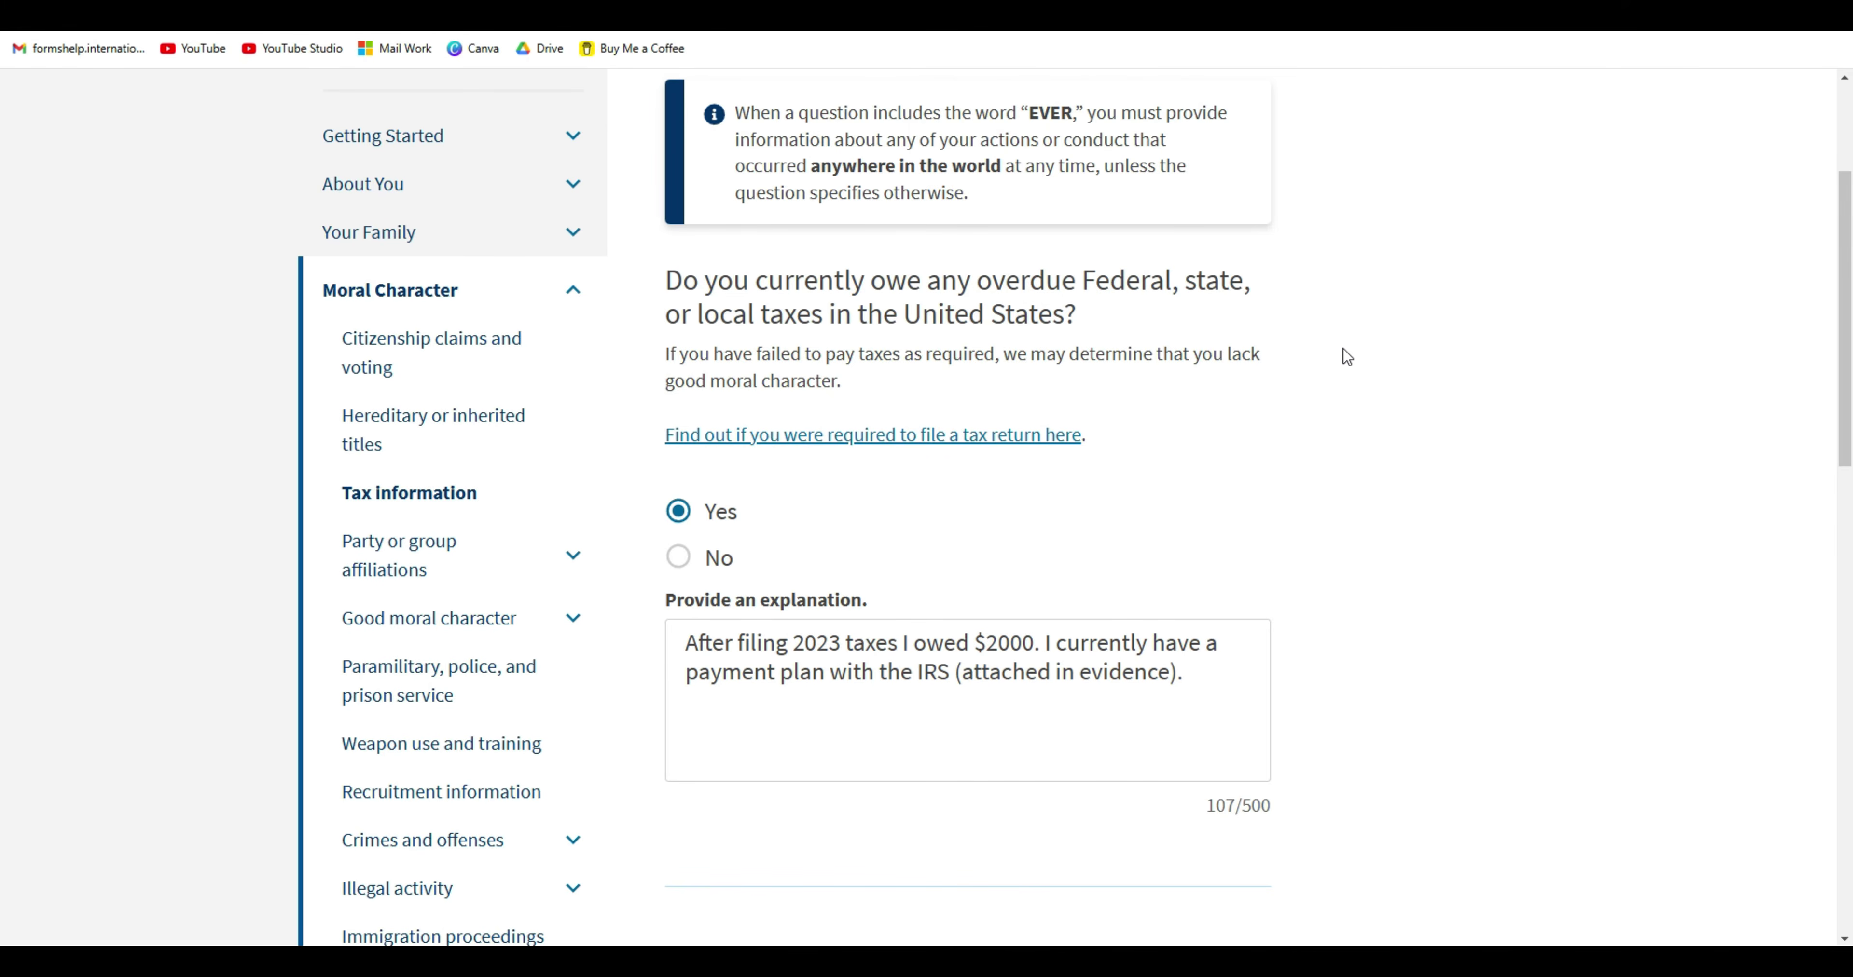
Answer No to having claimed to be a "non-U.S. resident" for tax purposes, and continue to the party or group affiliations.
{"action": "scroll", "coordinate": [1465, 417], "scroll_direction": "down", "scroll_amount": 7}
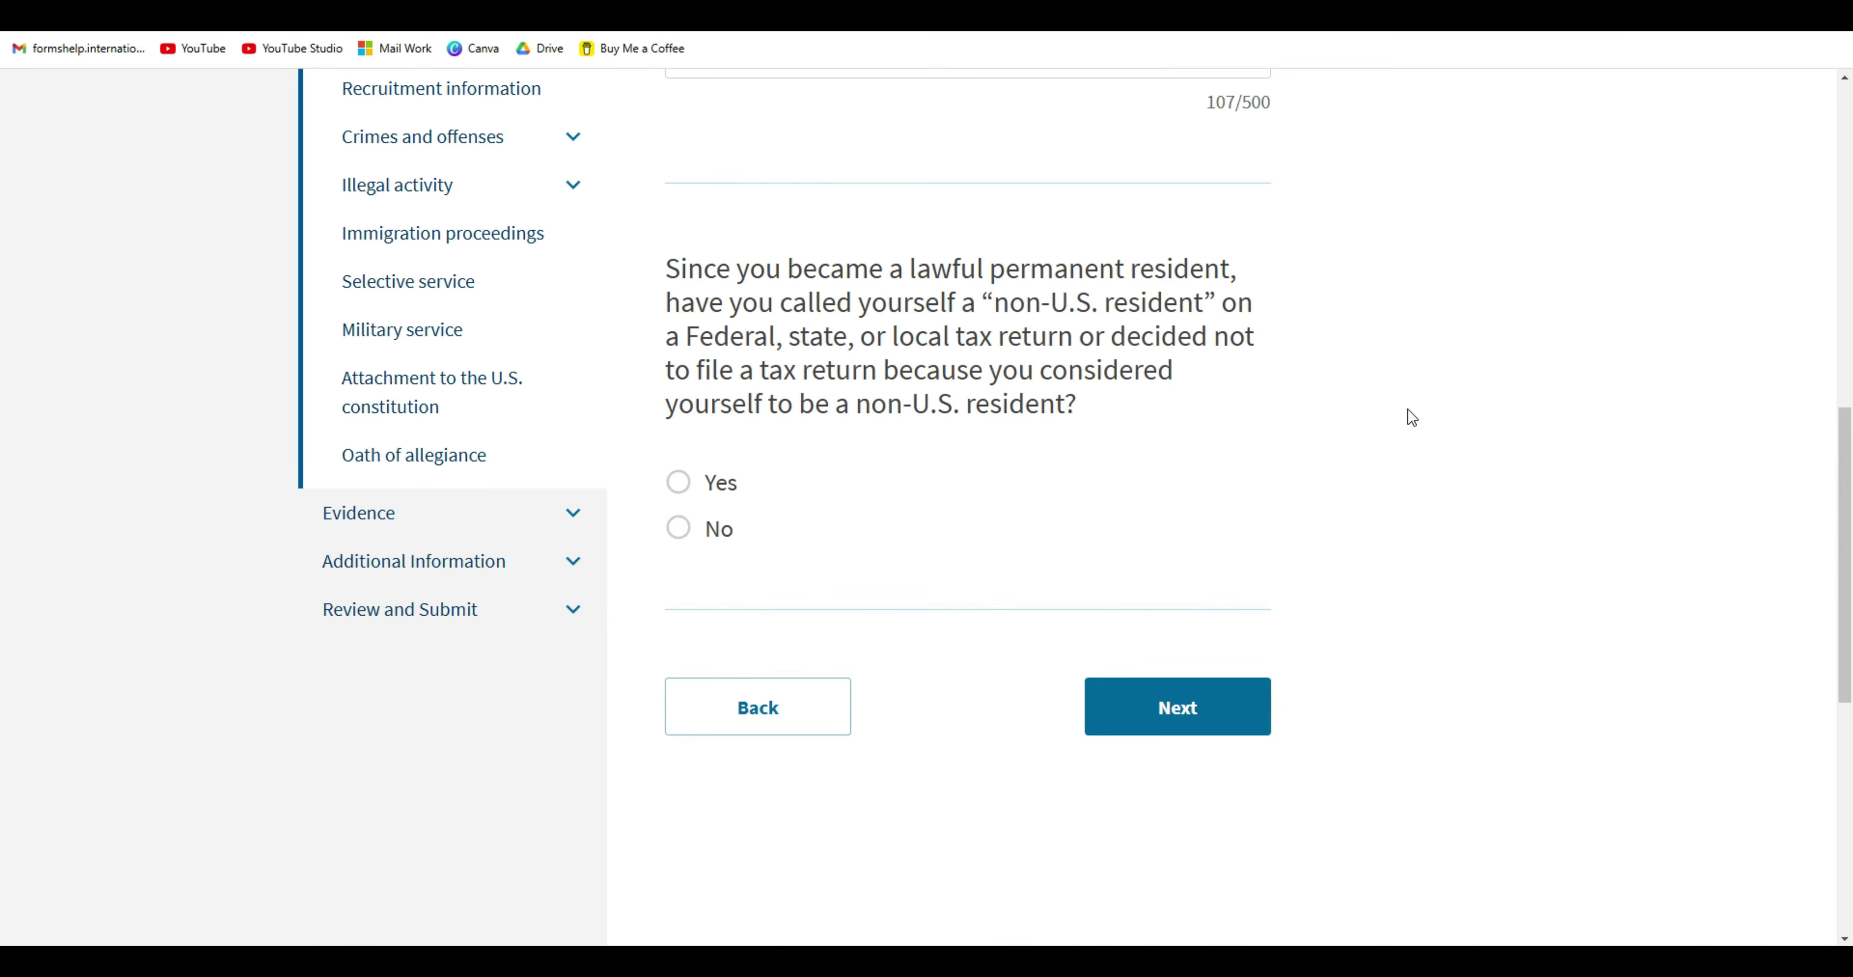
{"action": "left_click", "coordinate": [691, 531]}
{"action": "left_click", "coordinate": [1240, 705]}
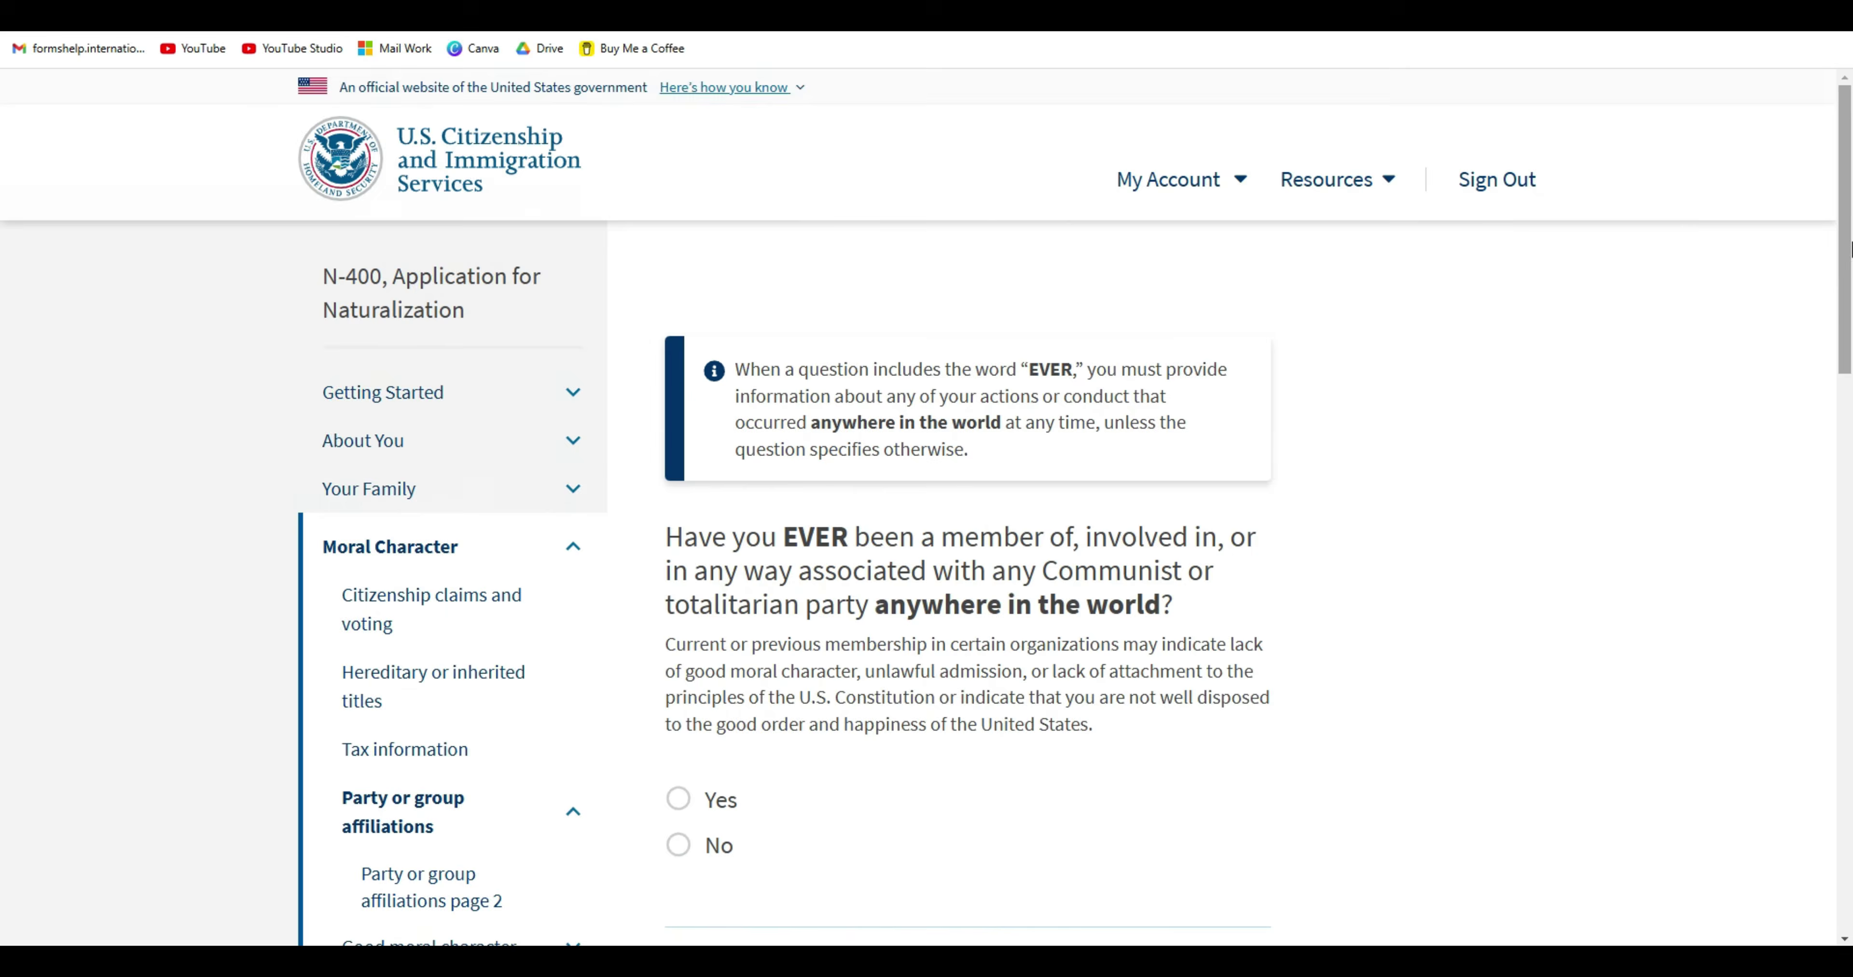
Answer Yes to ever having been a member of or associated with a Communist or totalitarian party.
{"action": "left_click_drag", "start_coordinate": [1850, 305], "coordinate": [1850, 367]}
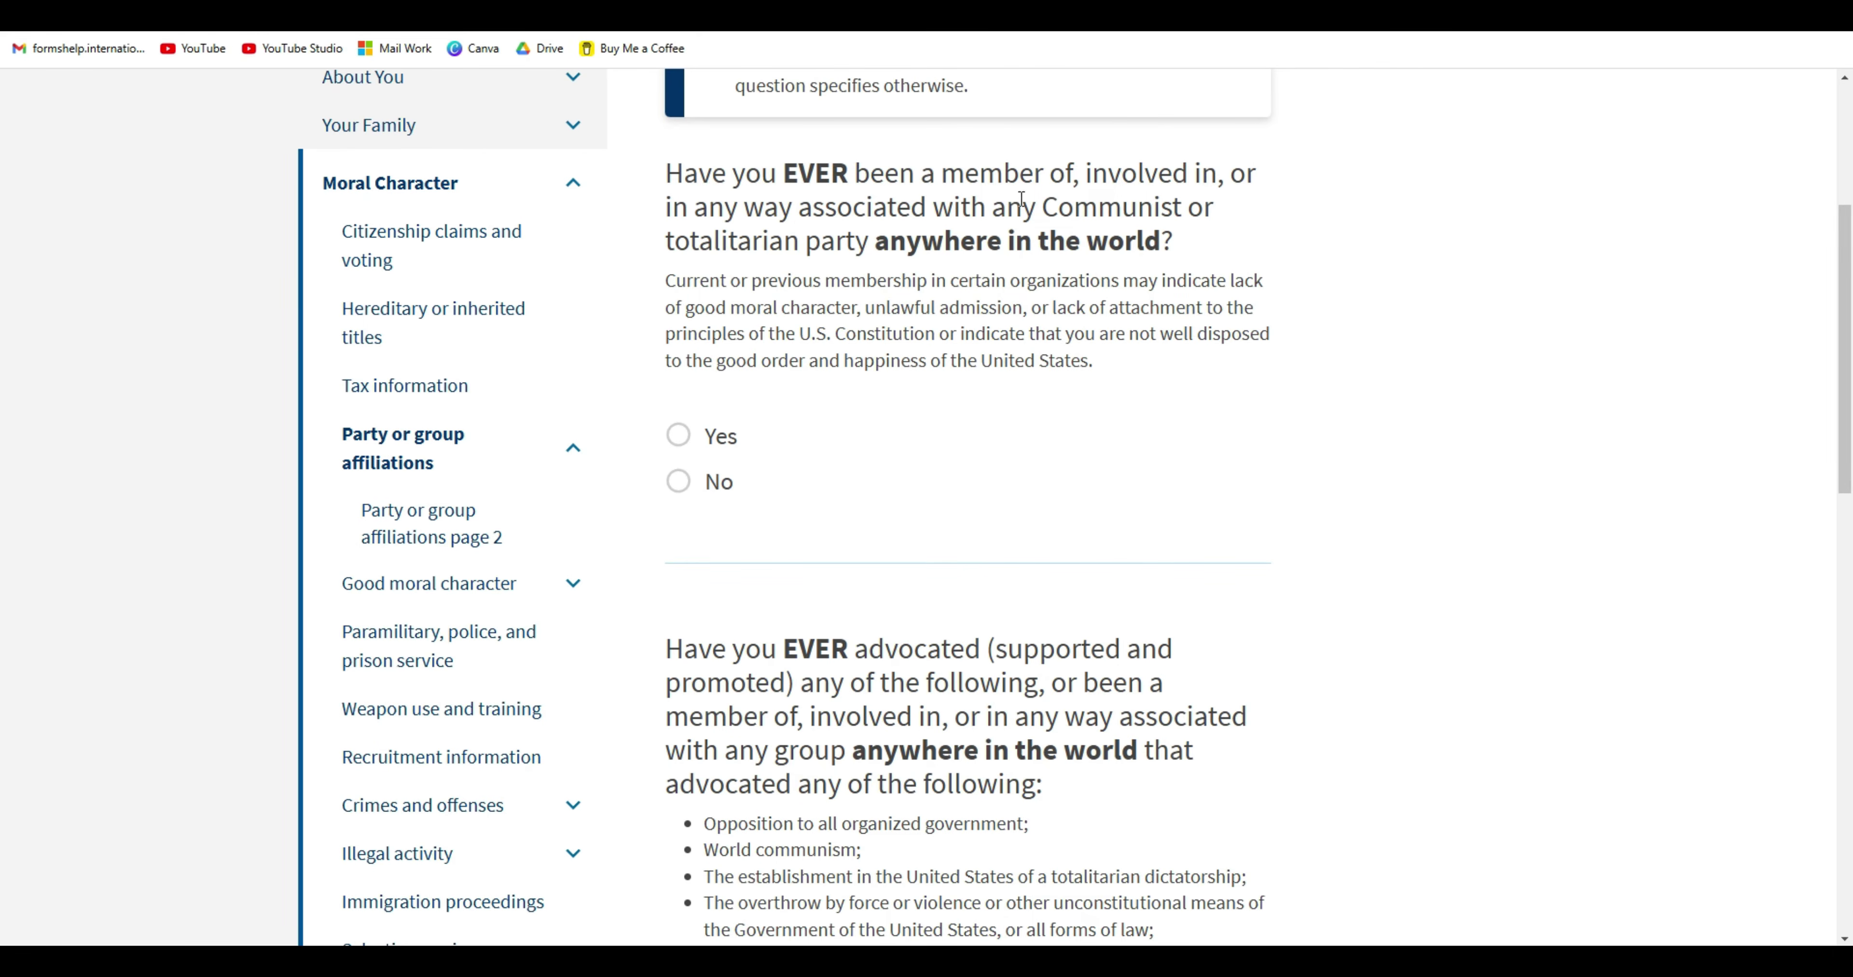
{"action": "left_click_drag", "start_coordinate": [1045, 213], "coordinate": [1187, 216]}
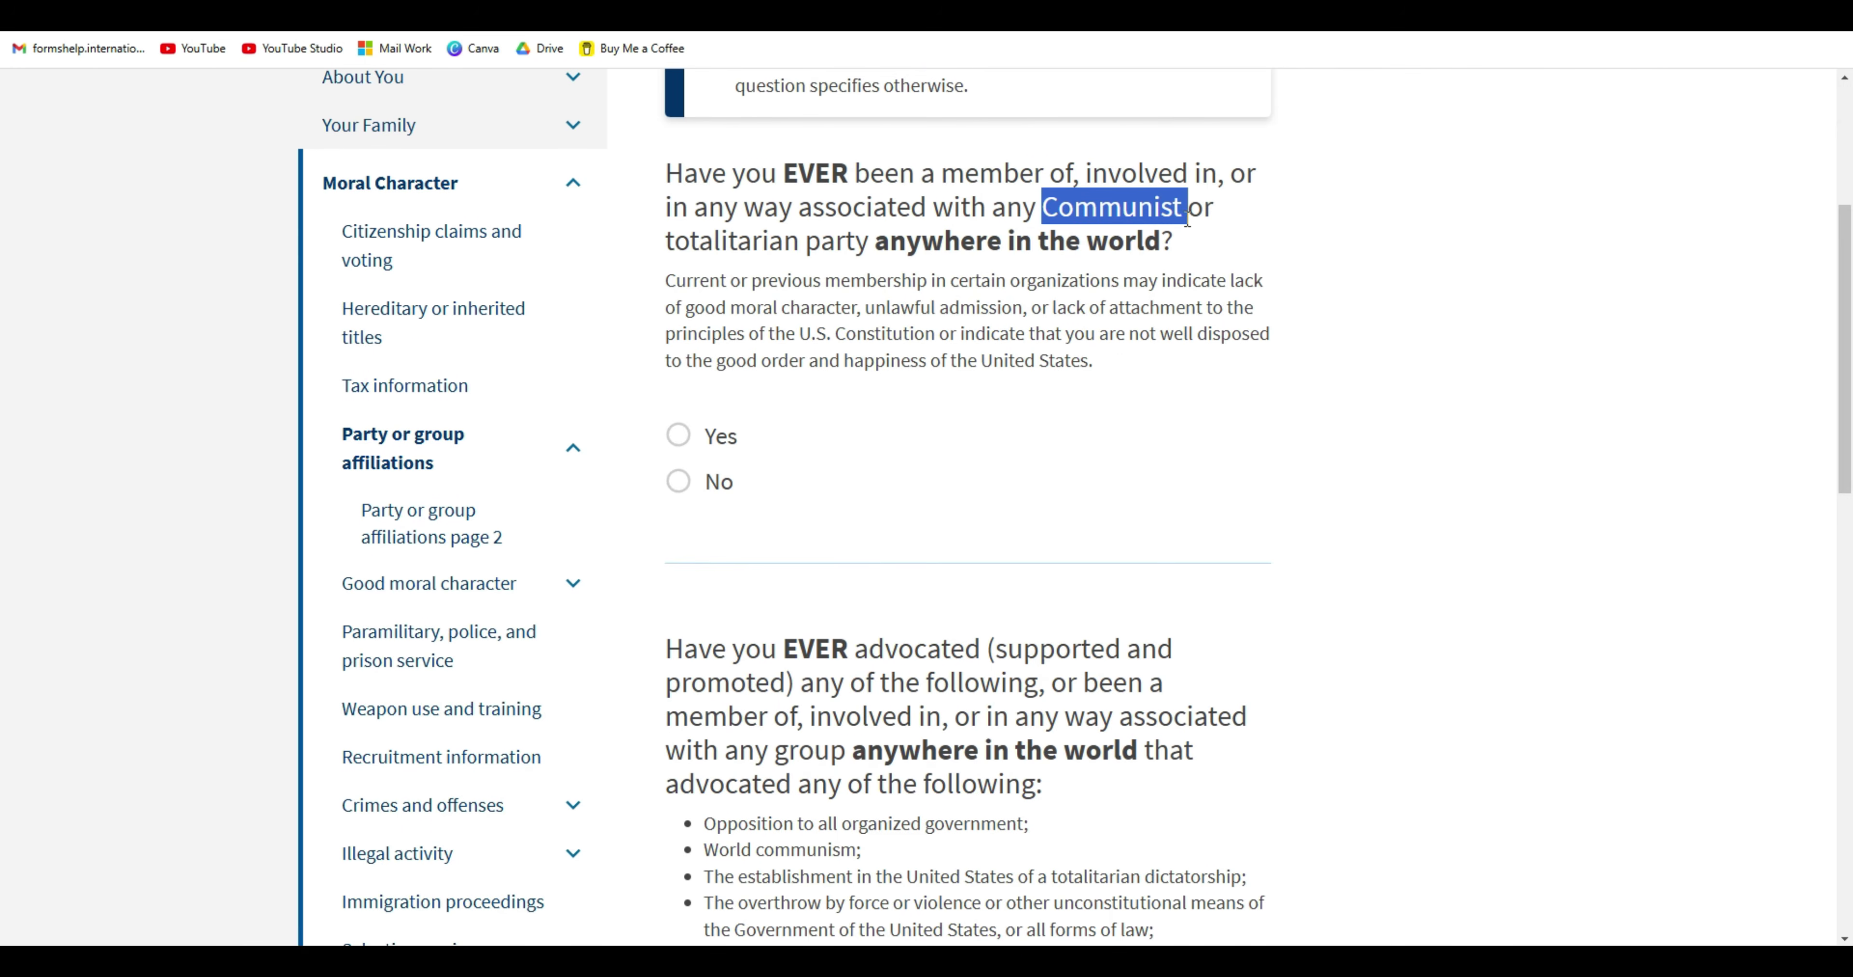
{"action": "left_click", "coordinate": [1123, 367]}
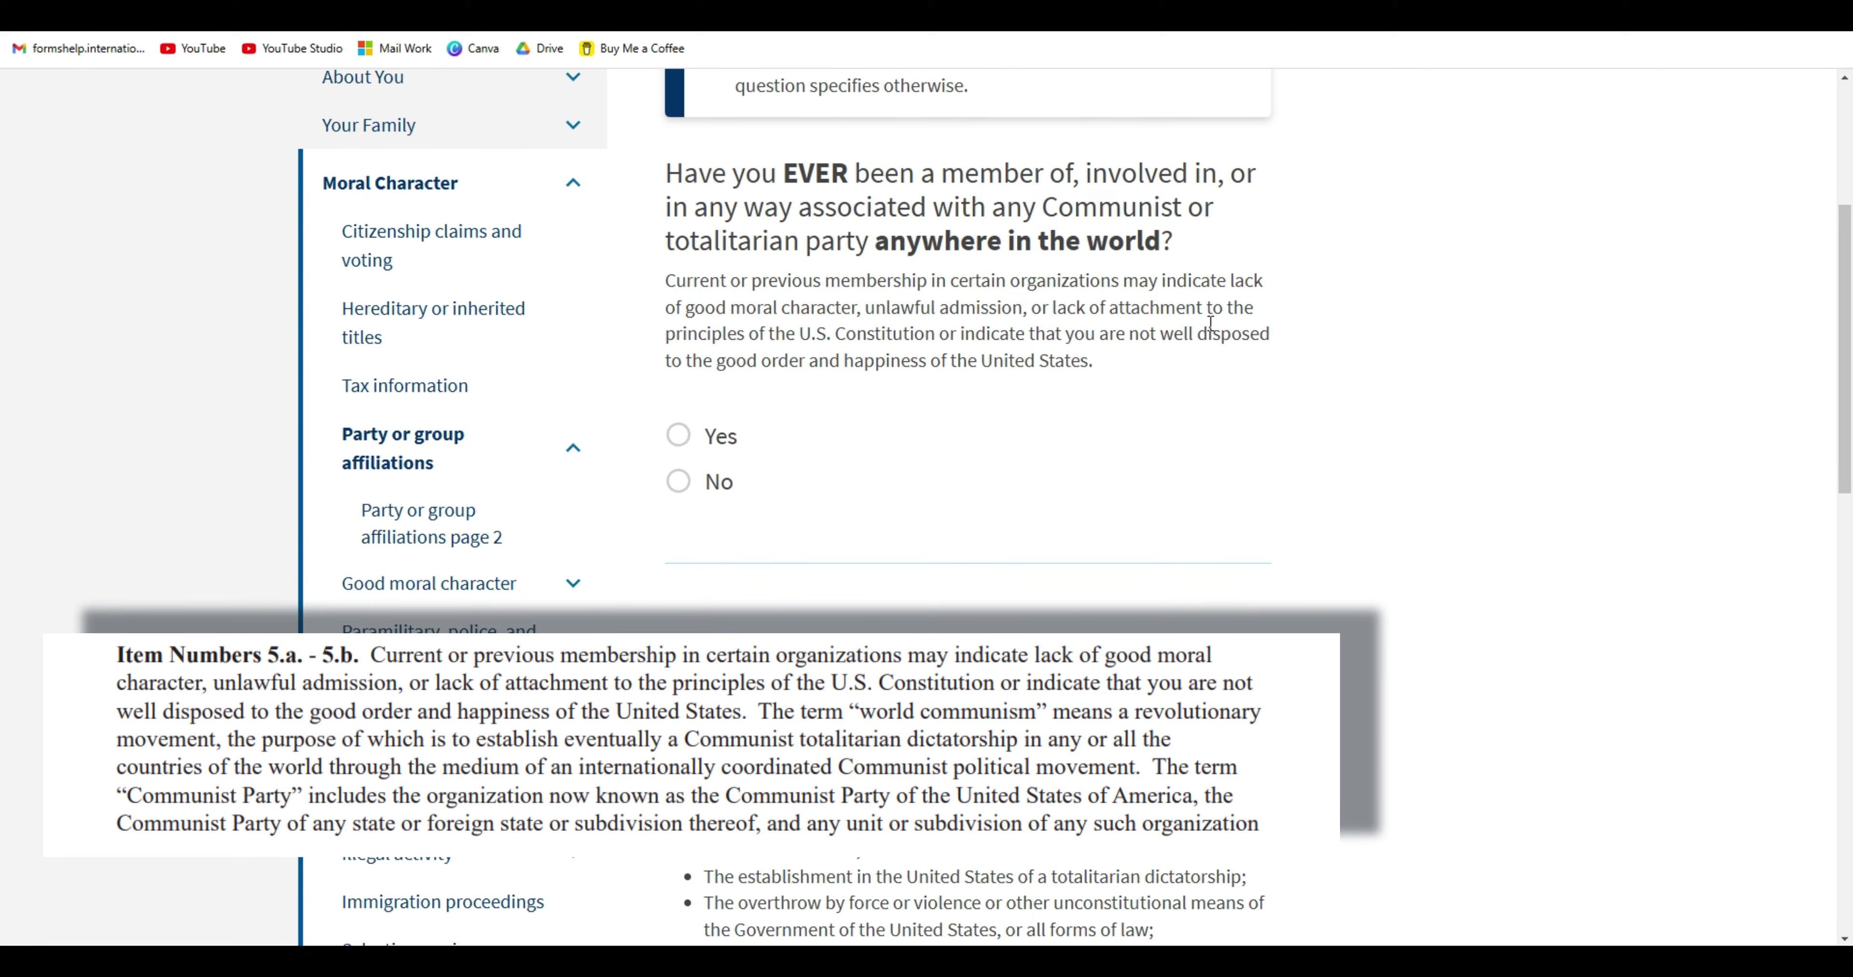
{"action": "left_click", "coordinate": [673, 436]}
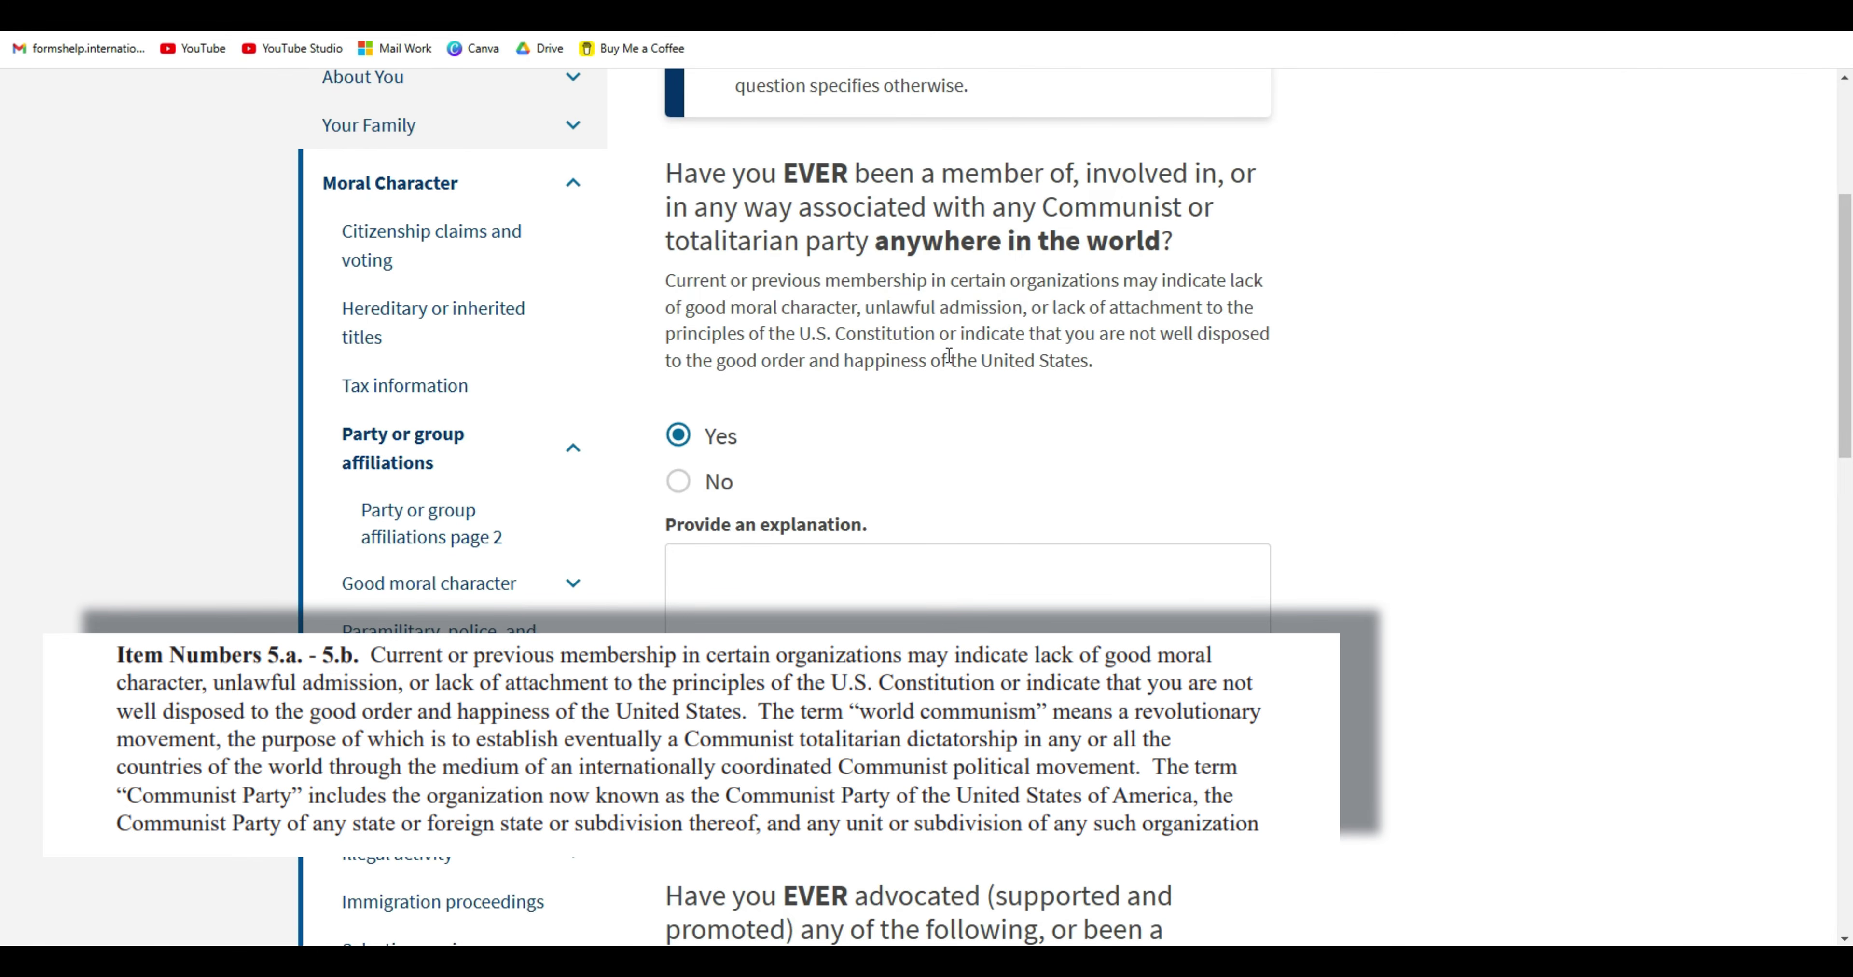
Answer No to supporting groups that used weapons or explosives or engaged in kidnapping, assassination or hijacking, and continue to the good moral character questions.
{"action": "scroll", "coordinate": [948, 355], "scroll_direction": "down", "scroll_amount": 10}
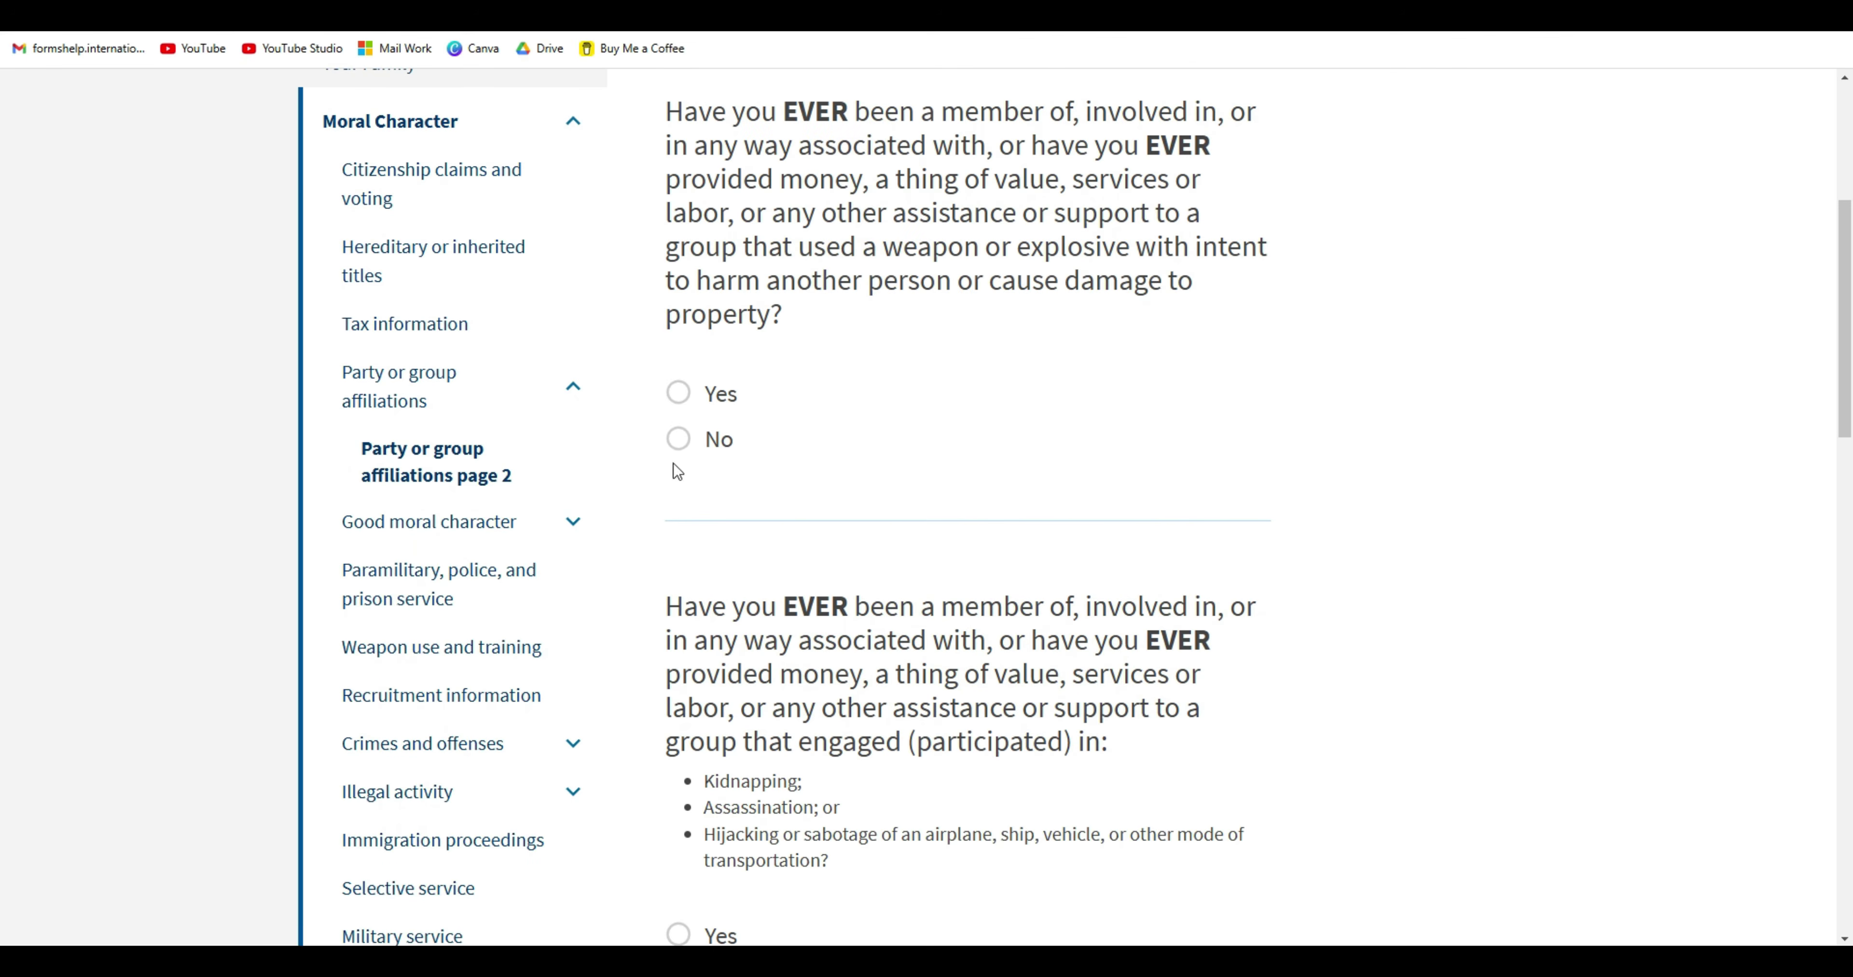
{"action": "left_click", "coordinate": [678, 440]}
{"action": "scroll", "coordinate": [679, 467], "scroll_direction": "down", "scroll_amount": 6}
{"action": "left_click", "coordinate": [679, 517]}
{"action": "left_click", "coordinate": [678, 677]}
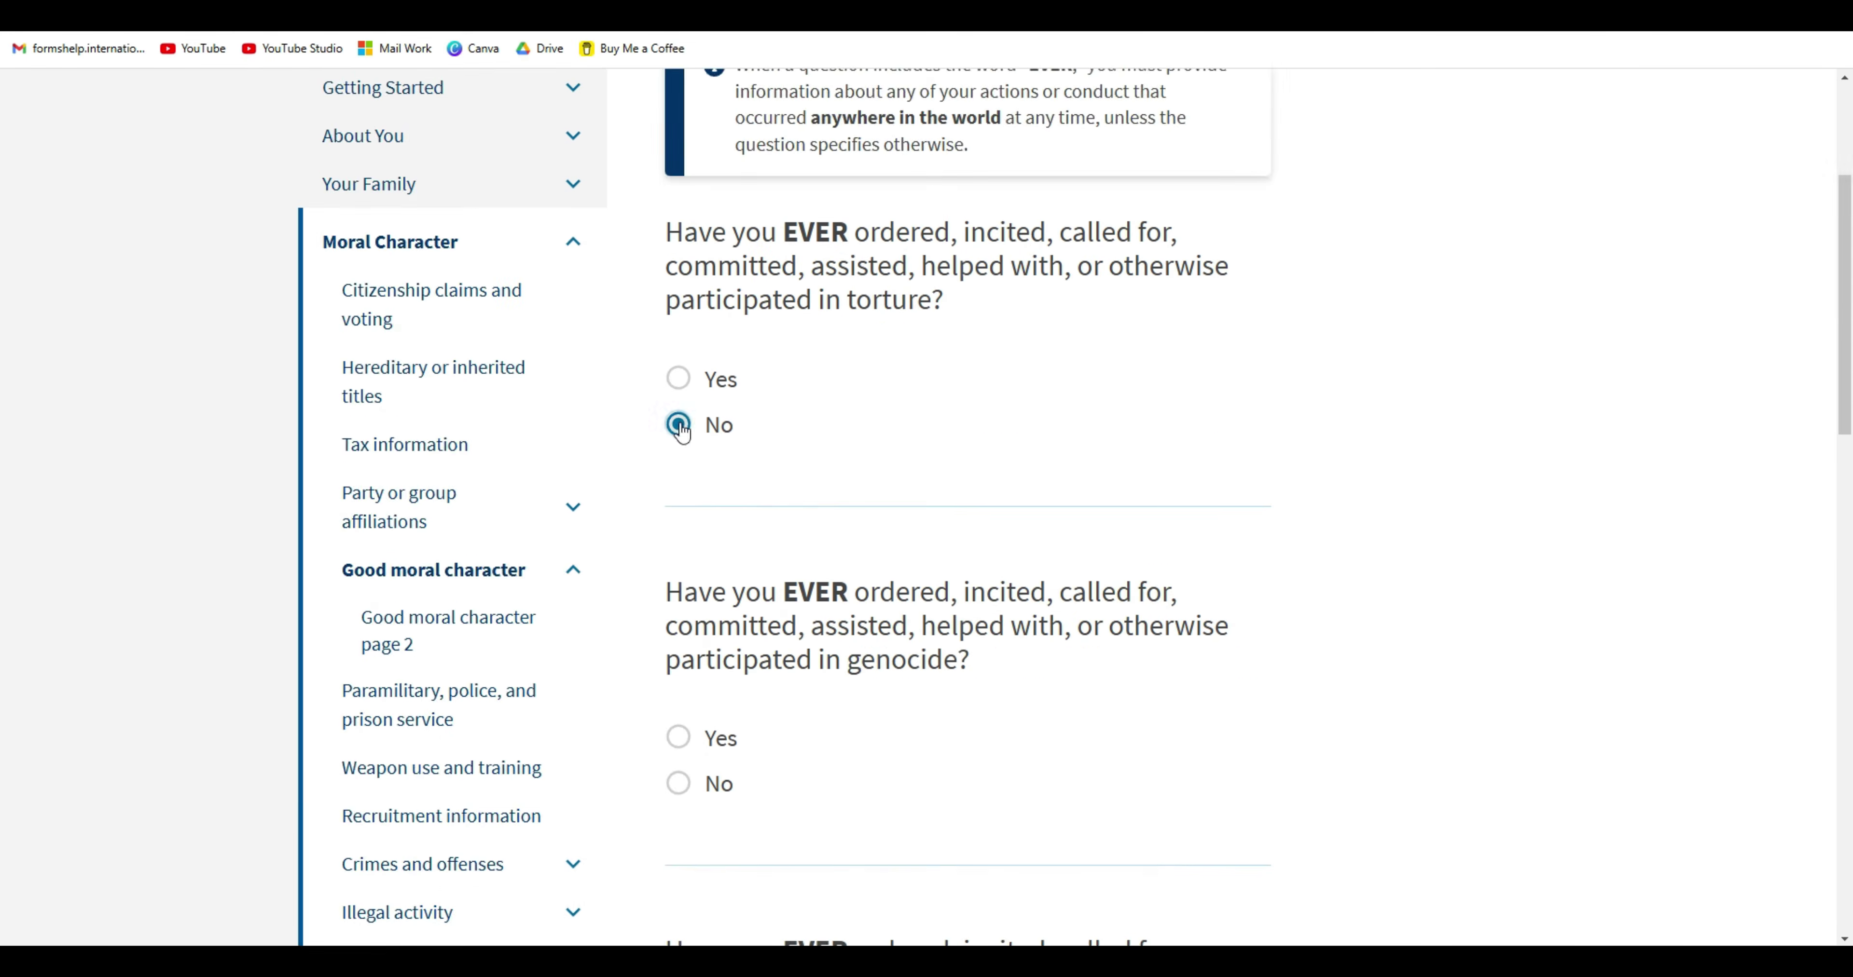
Answer No to the genocide question and the remaining questions on the first good moral character page, and continue to its second page.
{"action": "scroll", "coordinate": [694, 445], "scroll_direction": "down", "scroll_amount": 6}
{"action": "left_click", "coordinate": [678, 379]}
{"action": "scroll", "coordinate": [678, 379], "scroll_direction": "down", "scroll_amount": 2}
{"action": "scroll", "coordinate": [683, 413], "scroll_direction": "down", "scroll_amount": 3}
{"action": "left_click", "coordinate": [678, 408]}
{"action": "left_click", "coordinate": [678, 798]}
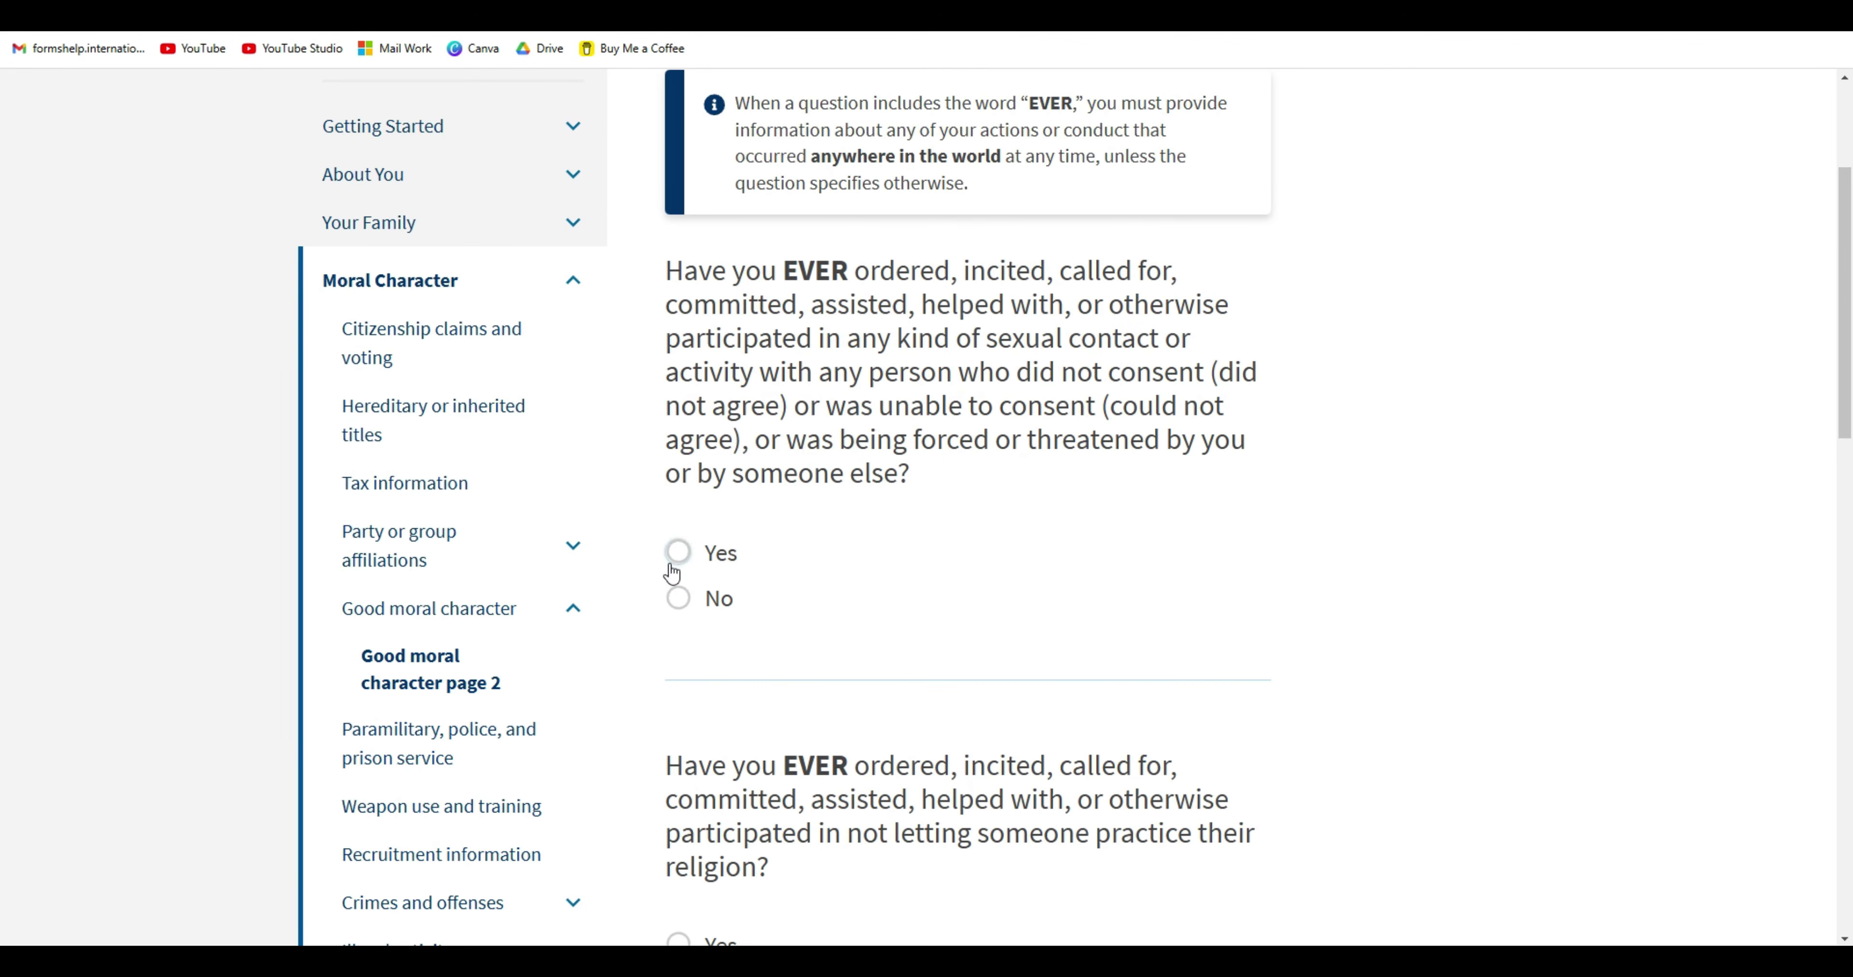
Answer No to the questions on nonconsensual sexual contact, preventing religious practice and persecution, and continue to paramilitary, police and prison service.
{"action": "left_click", "coordinate": [678, 599]}
{"action": "scroll", "coordinate": [678, 599], "scroll_direction": "down", "scroll_amount": 7}
{"action": "left_click", "coordinate": [678, 485]}
{"action": "scroll", "coordinate": [690, 504], "scroll_direction": "down", "scroll_amount": 5}
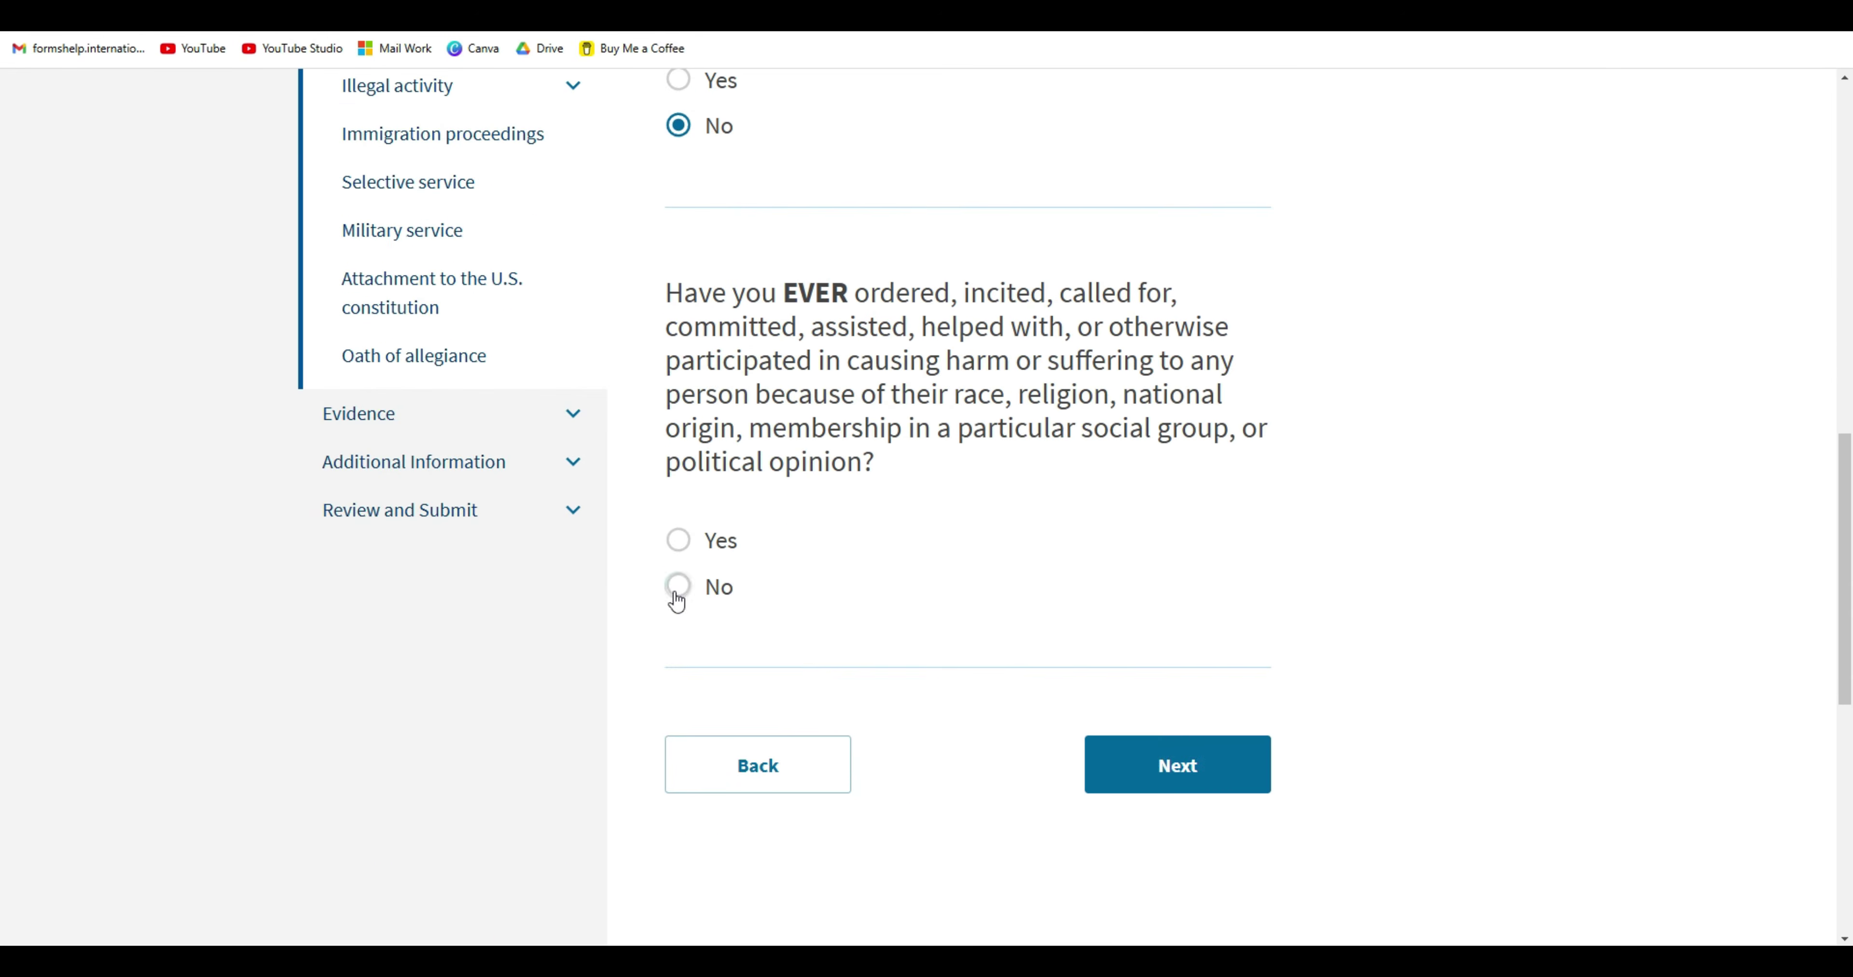
{"action": "left_click", "coordinate": [676, 591]}
{"action": "left_click", "coordinate": [1178, 768]}
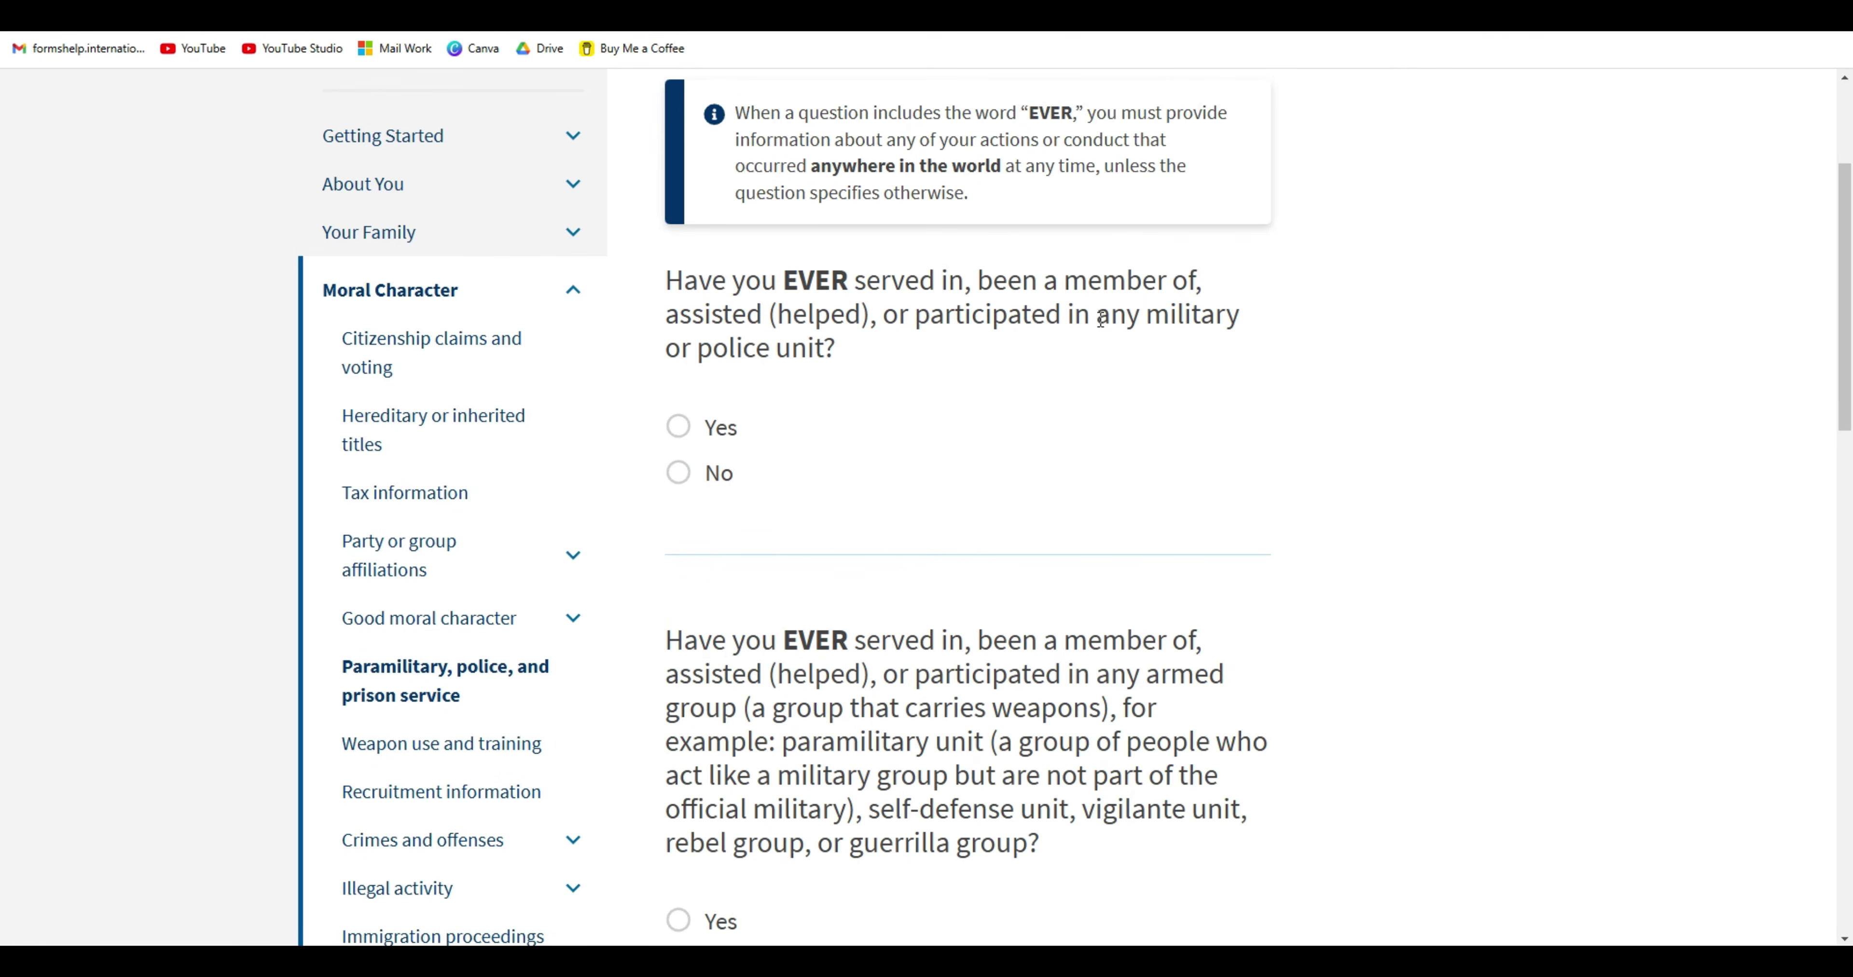
Answer Yes to ever having served in, been a member of, helped or participated in any military or police unit.
{"action": "left_click_drag", "start_coordinate": [1090, 323], "coordinate": [861, 352]}
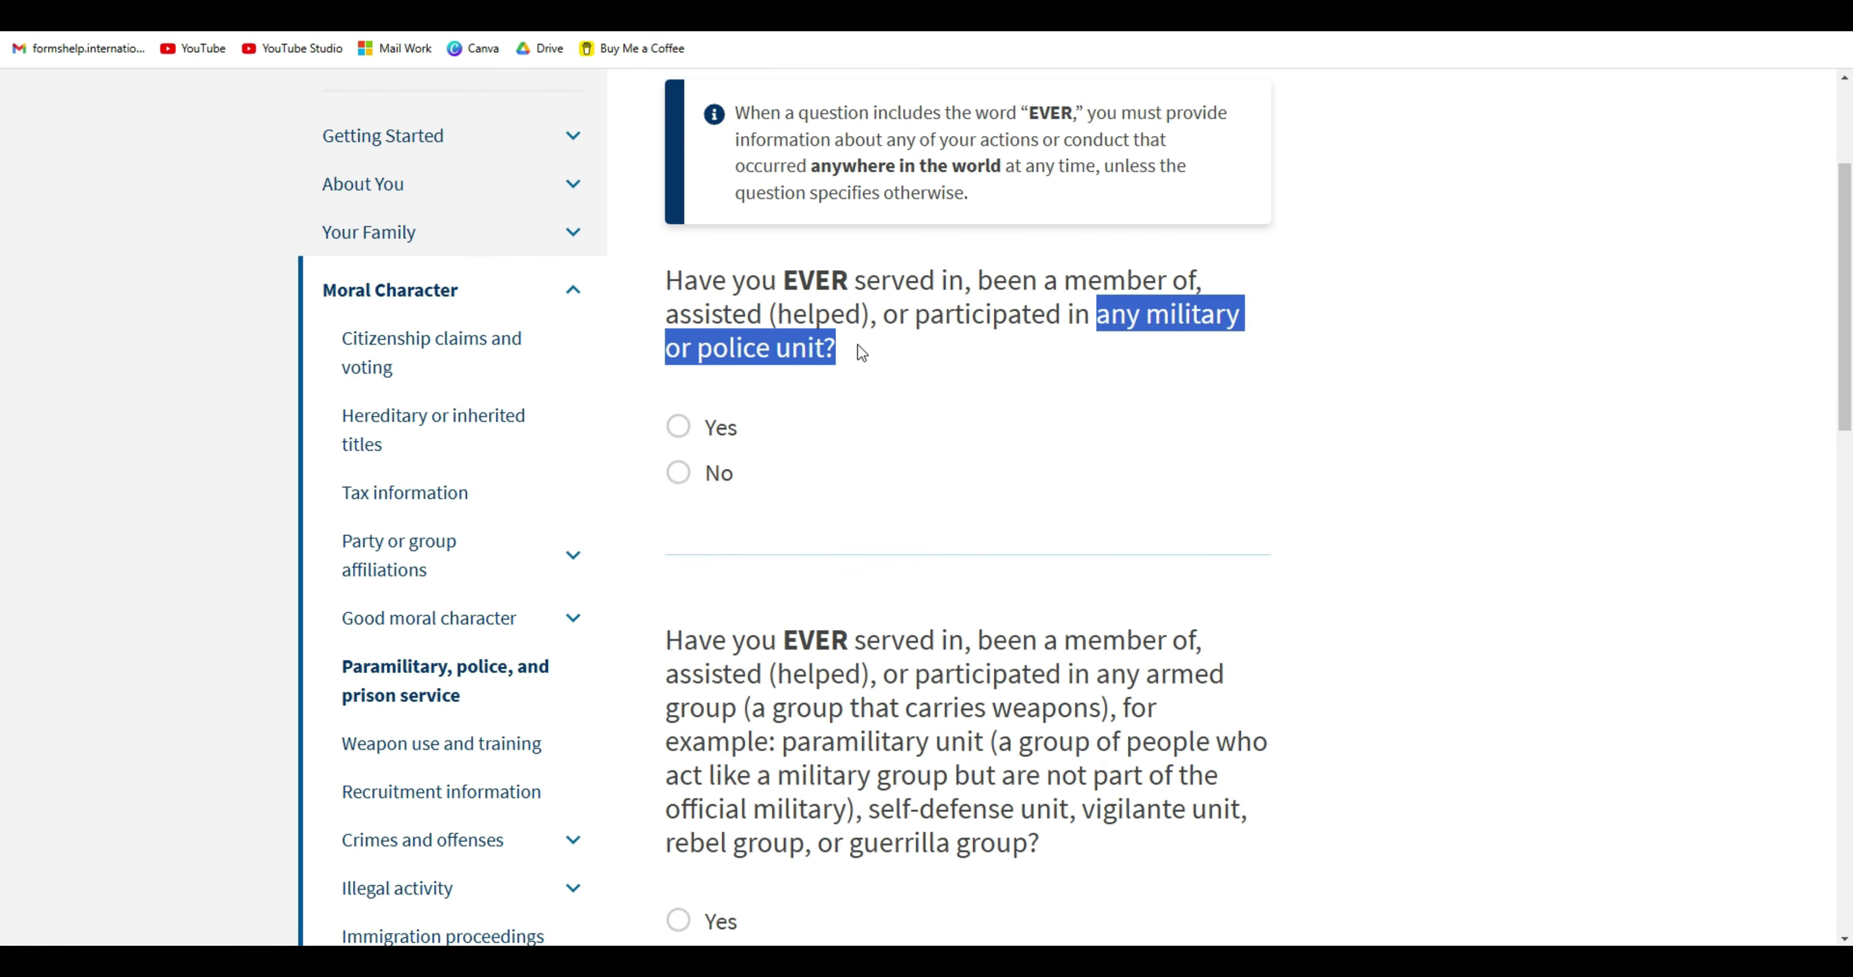
{"action": "left_click", "coordinate": [987, 353]}
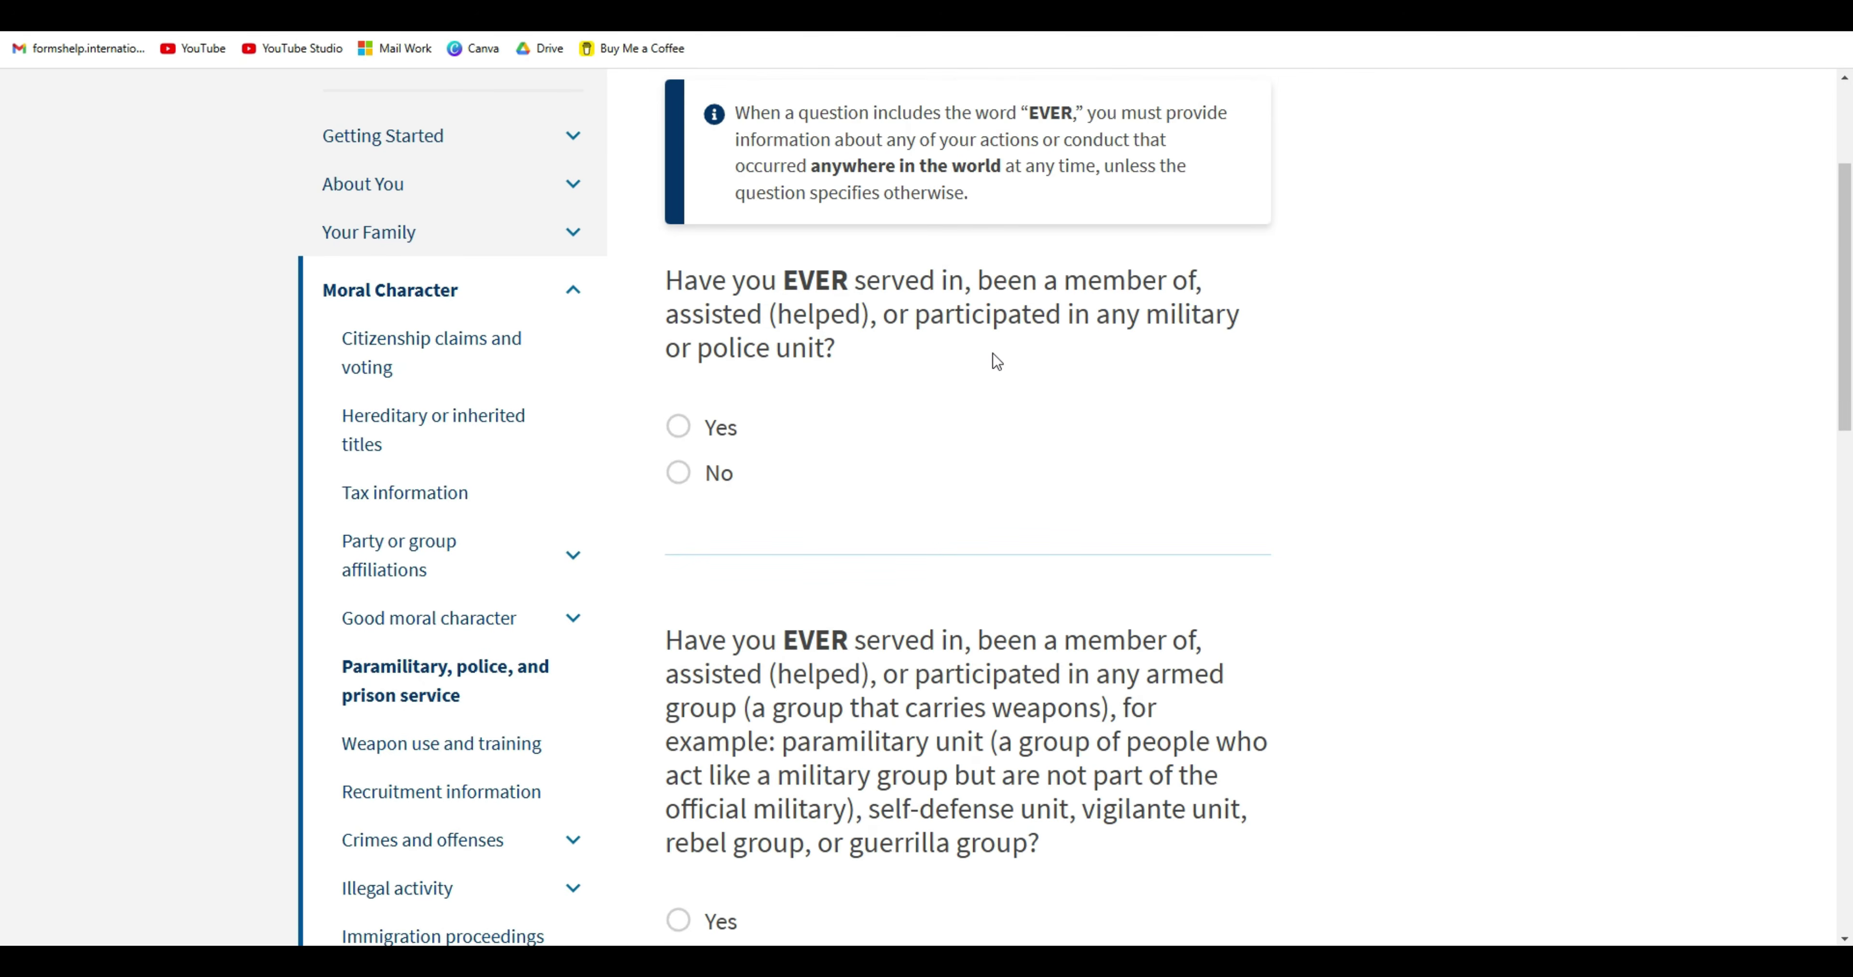
{"action": "left_click_drag", "start_coordinate": [1146, 314], "coordinate": [1236, 318]}
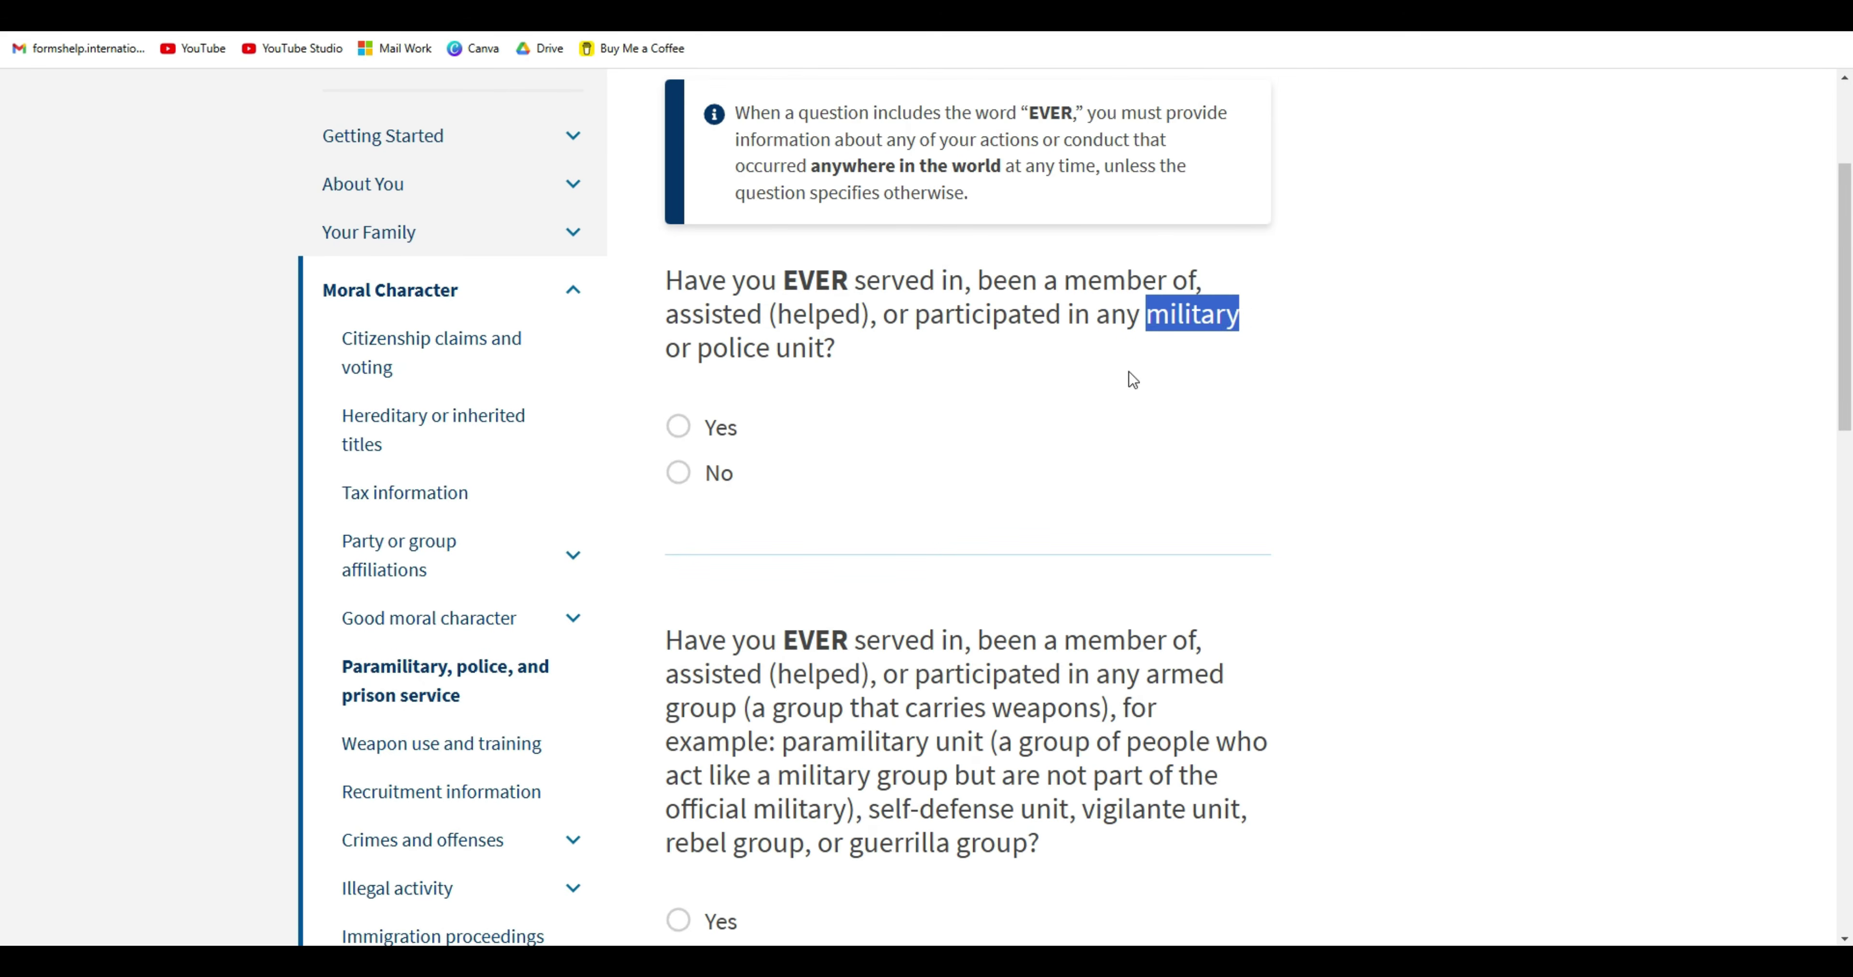
{"action": "left_click", "coordinate": [926, 368]}
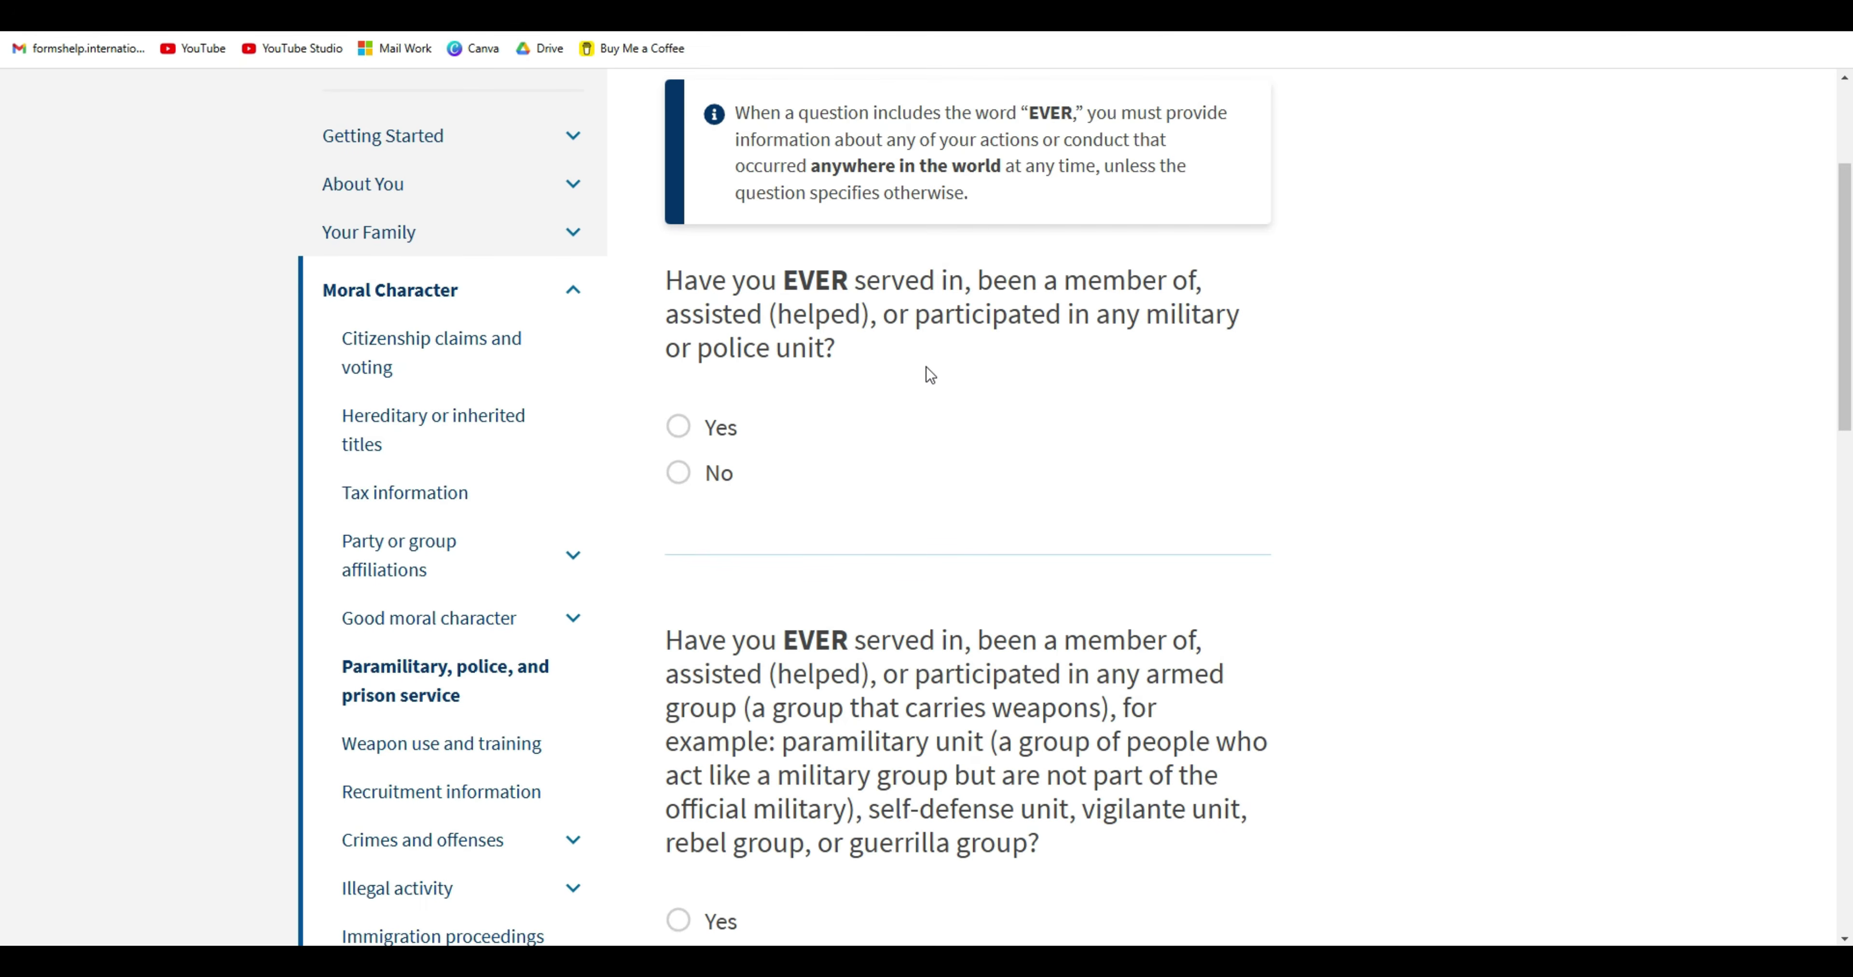
{"action": "left_click", "coordinate": [678, 426]}
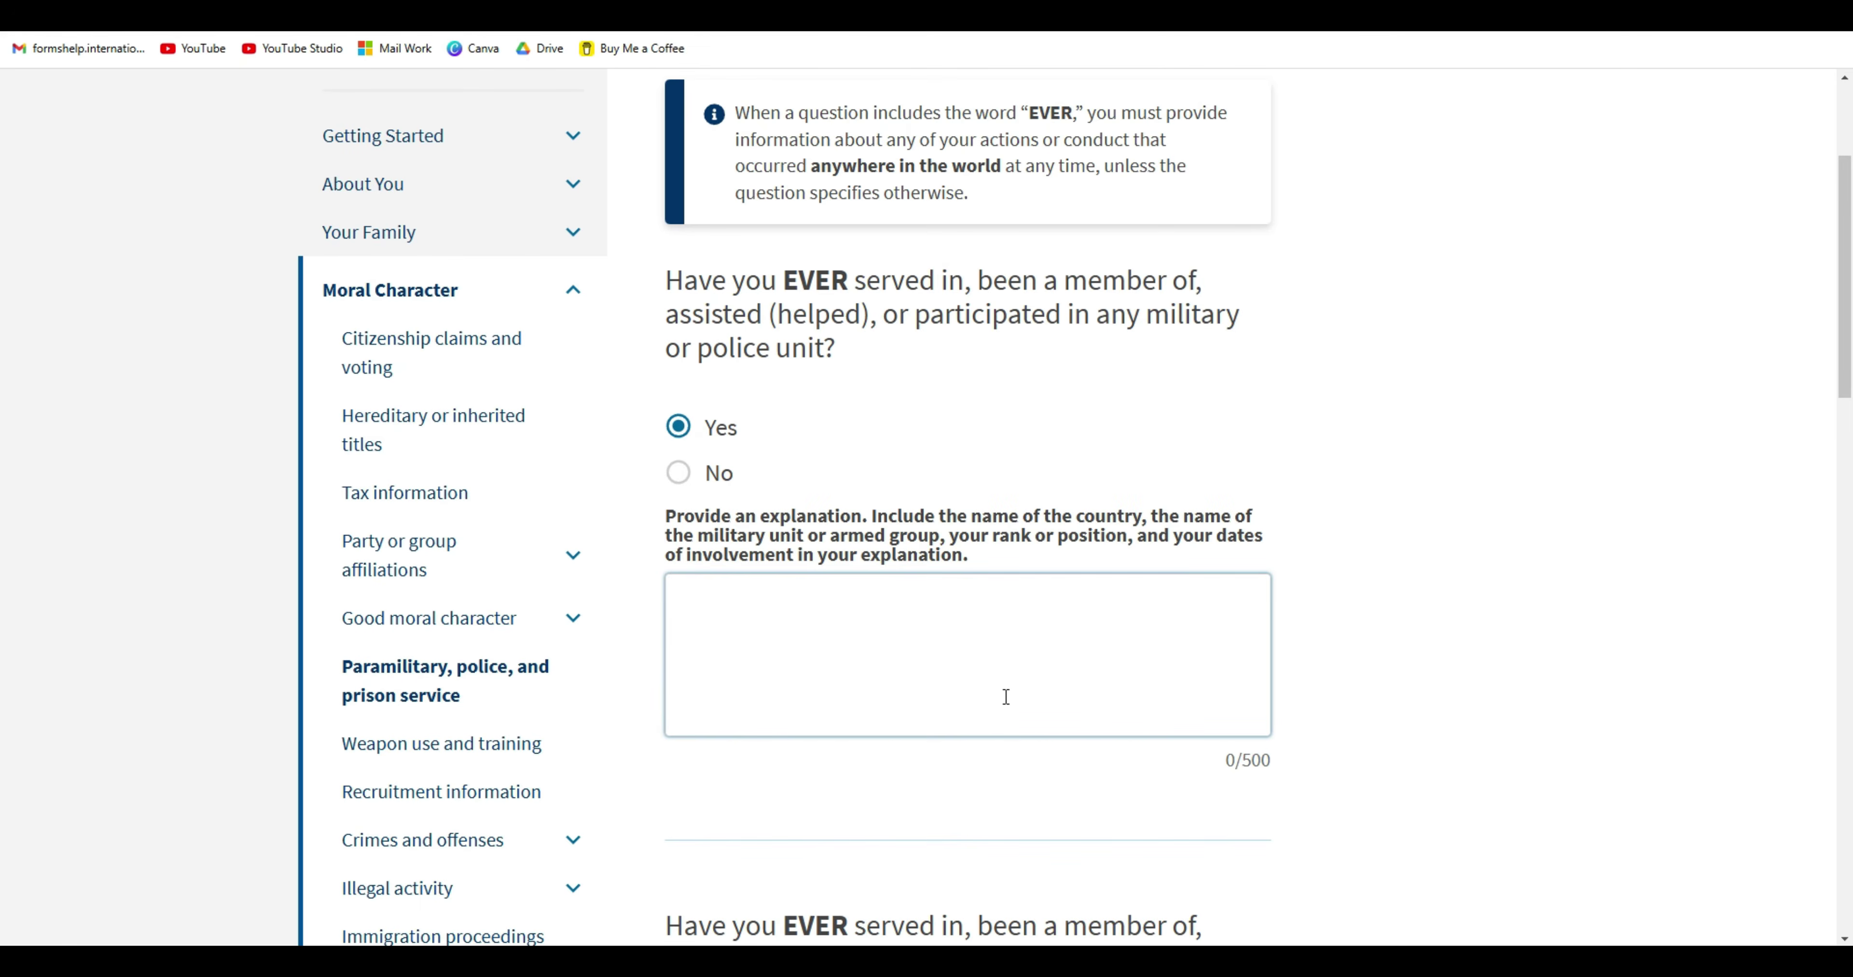
{"action": "left_click_drag", "start_coordinate": [973, 517], "coordinate": [1143, 524]}
{"action": "left_click", "coordinate": [1240, 515]}
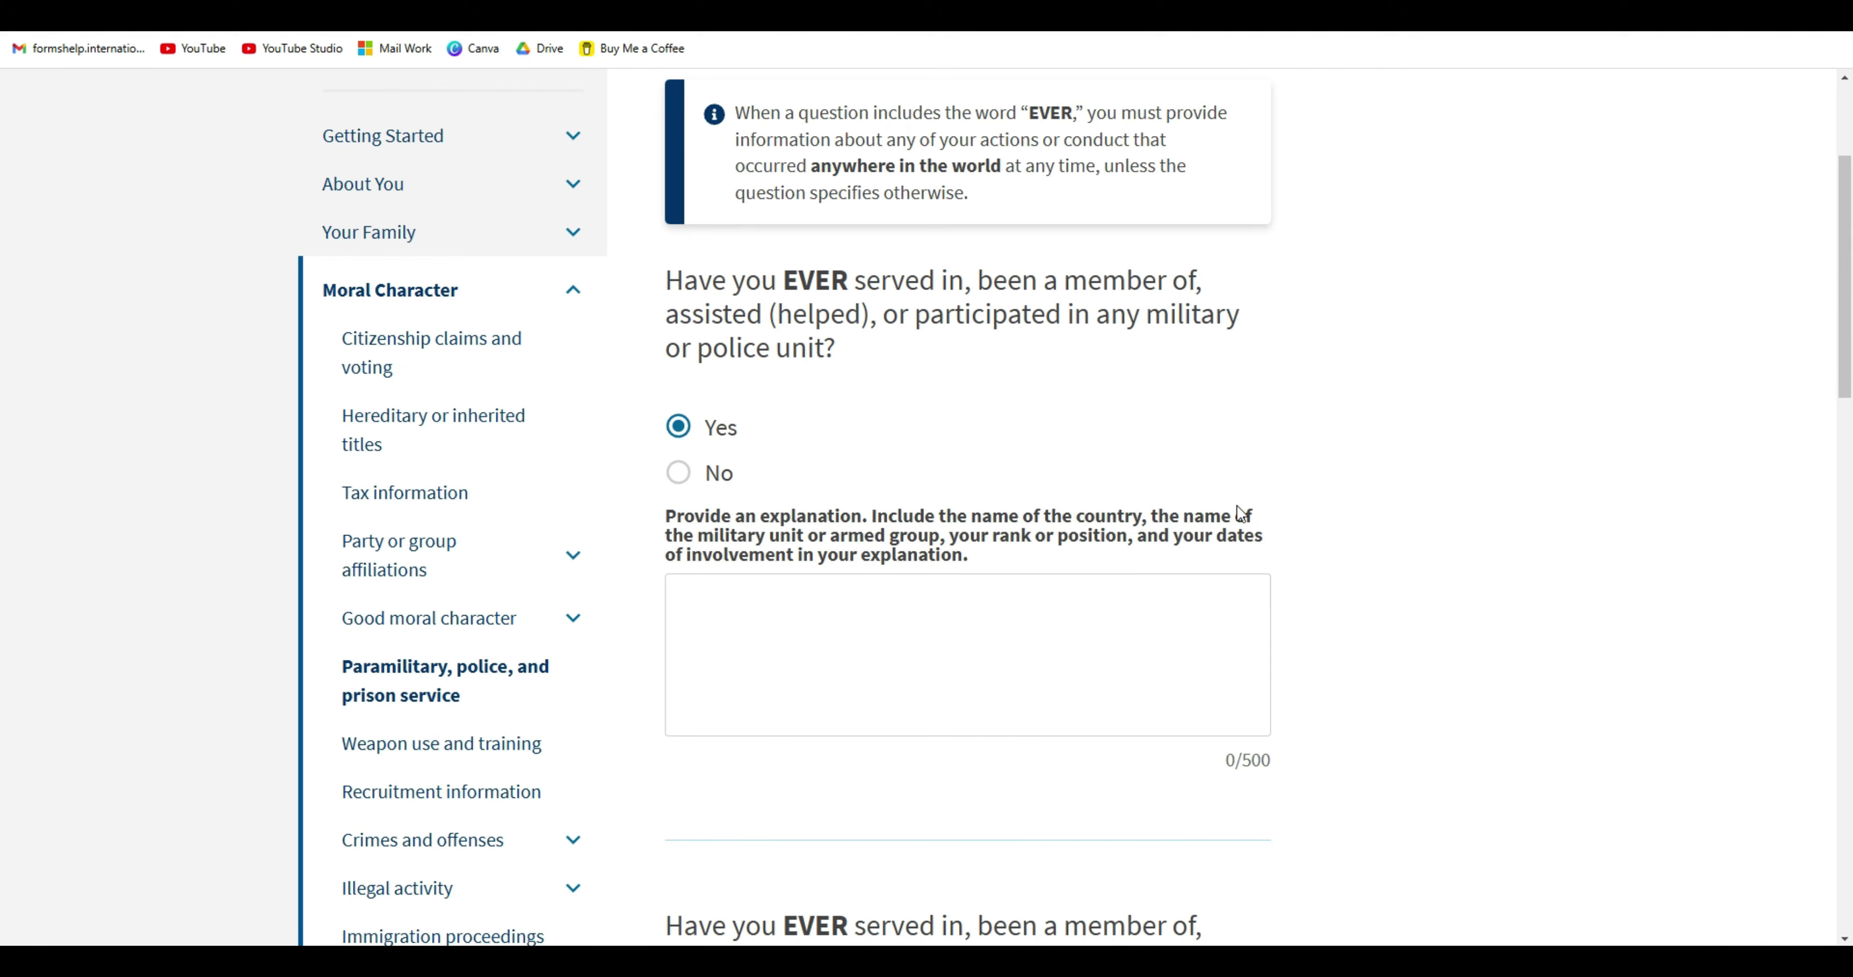
{"action": "left_click", "coordinate": [863, 528]}
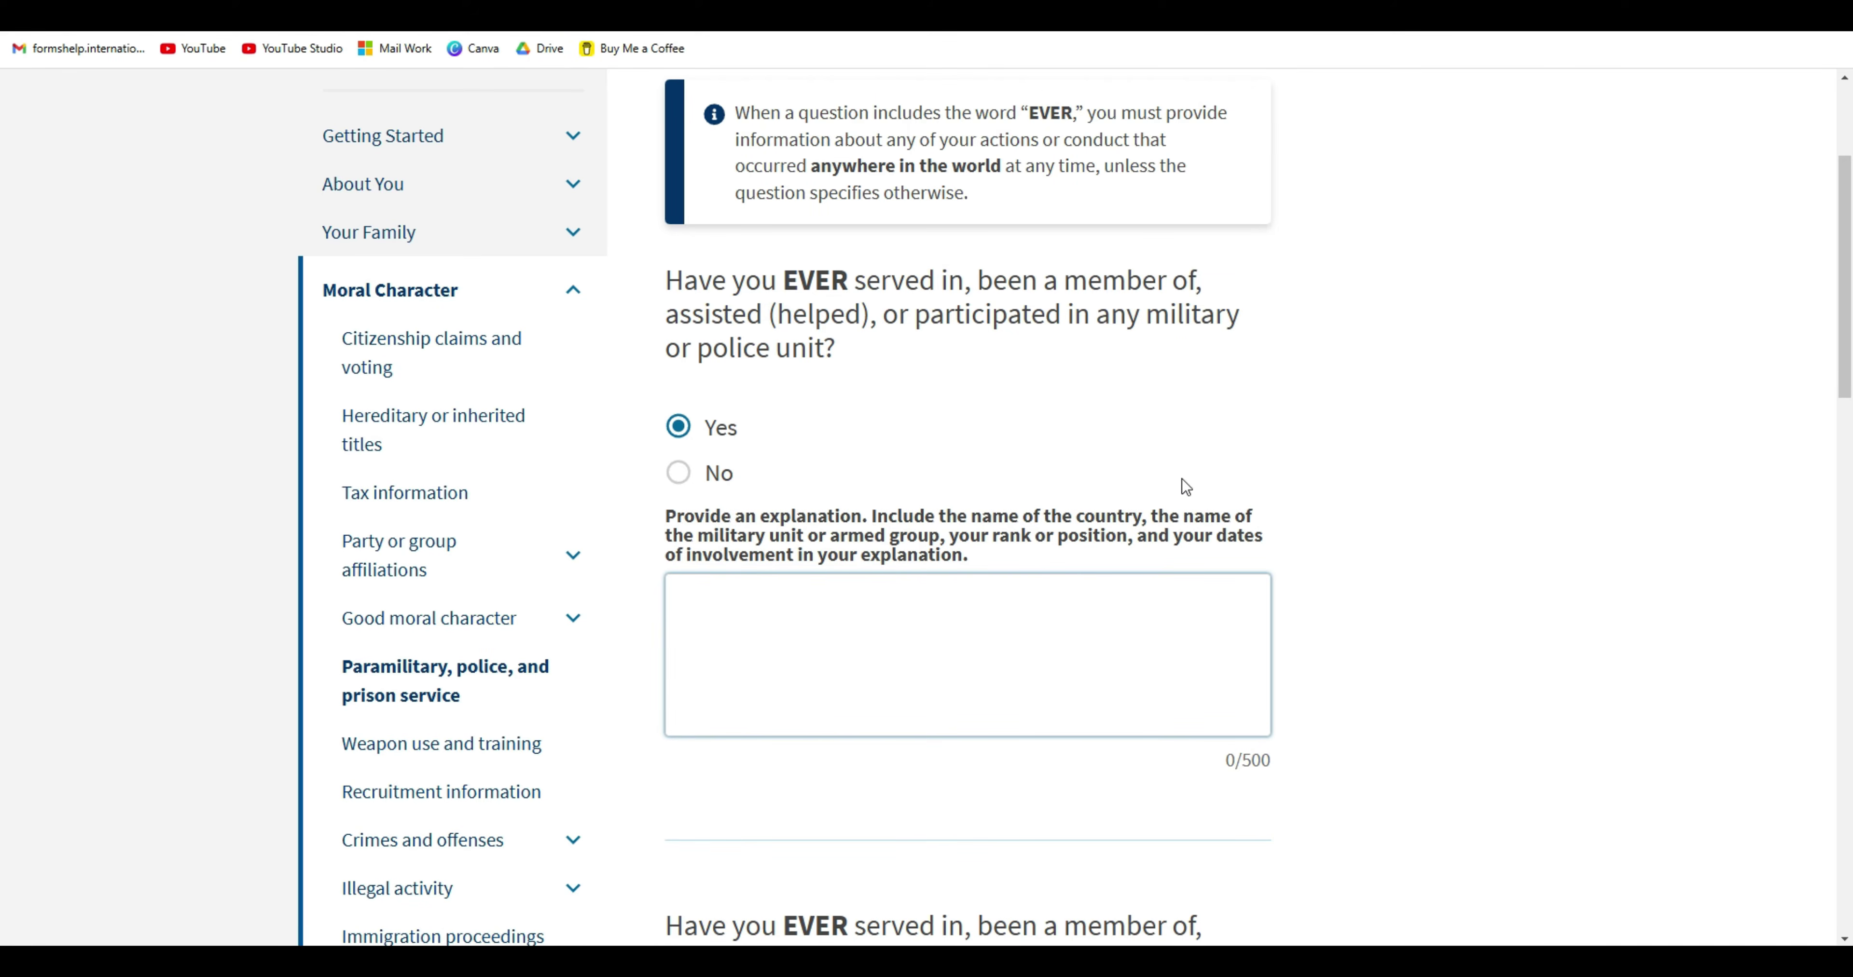
Answer No to having served in an armed group or worked in a detention facility, and continue to weapon use and training.
{"action": "left_click", "coordinate": [690, 458]}
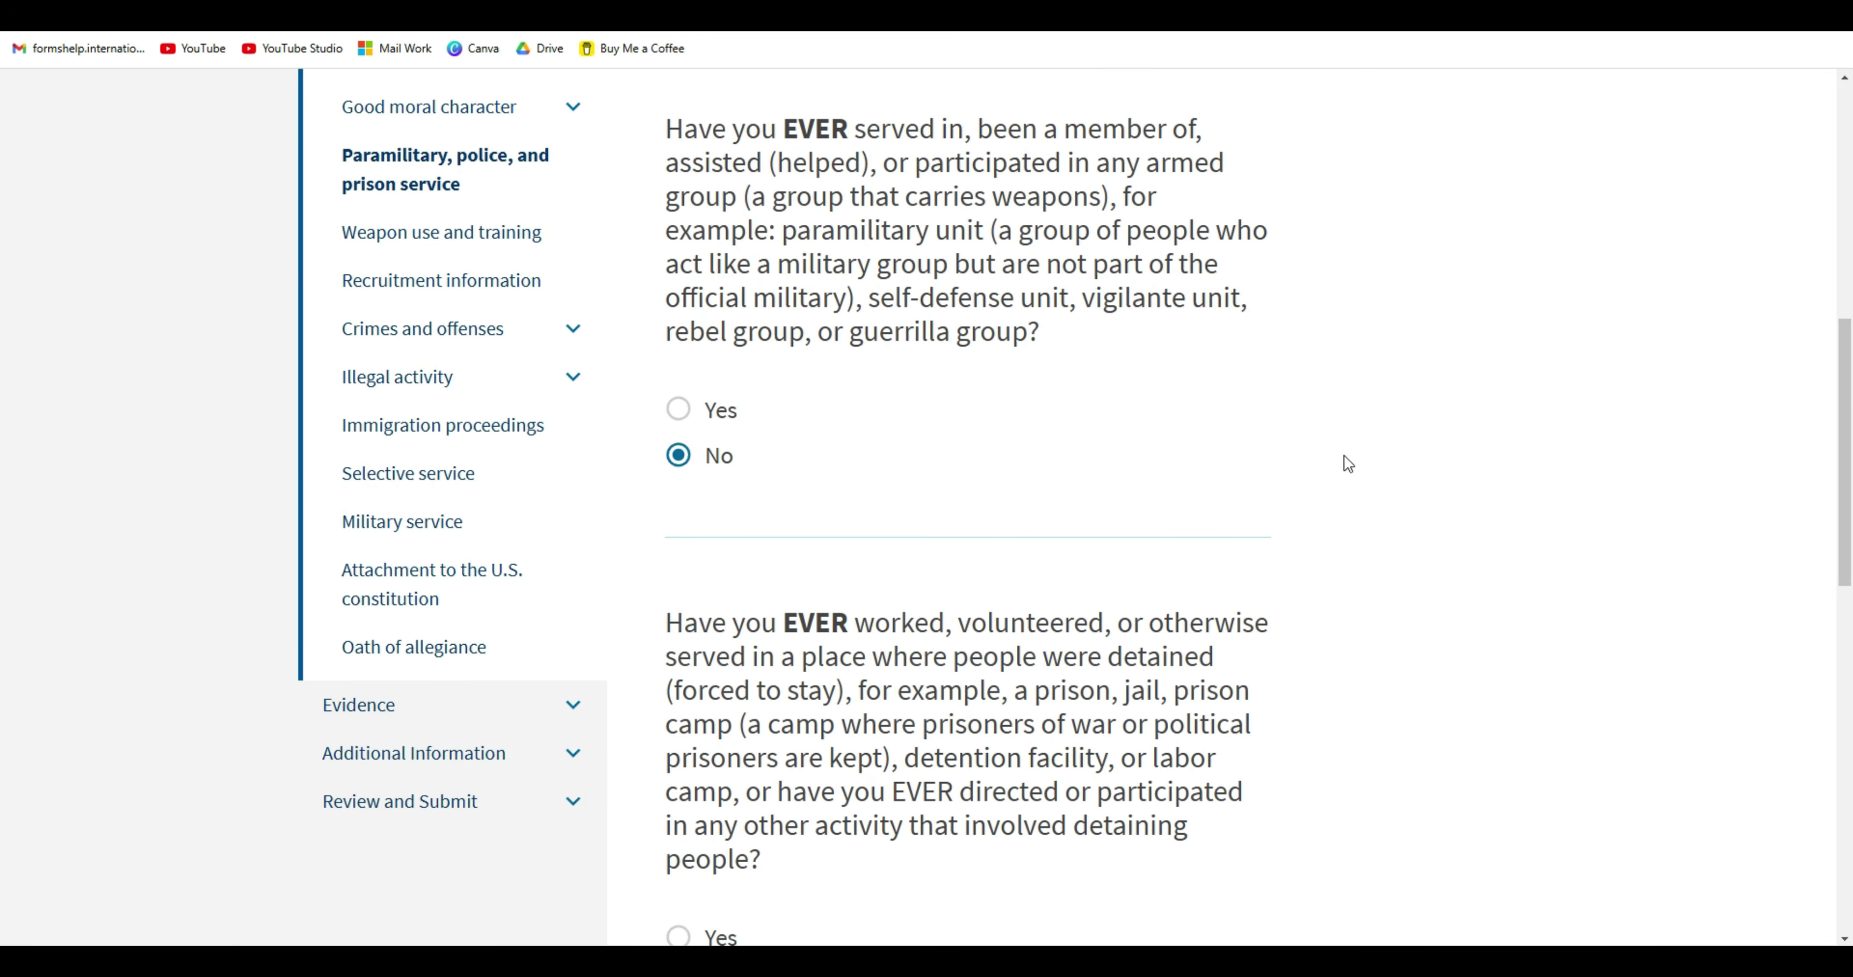
{"action": "mouse_move", "coordinate": [1851, 439]}
{"action": "left_mouse_down"}
{"action": "mouse_move", "coordinate": [1850, 482]}
{"action": "mouse_move", "coordinate": [1850, 457]}
{"action": "left_mouse_up"}
{"action": "left_click_drag", "start_coordinate": [1851, 547], "coordinate": [1851, 613]}
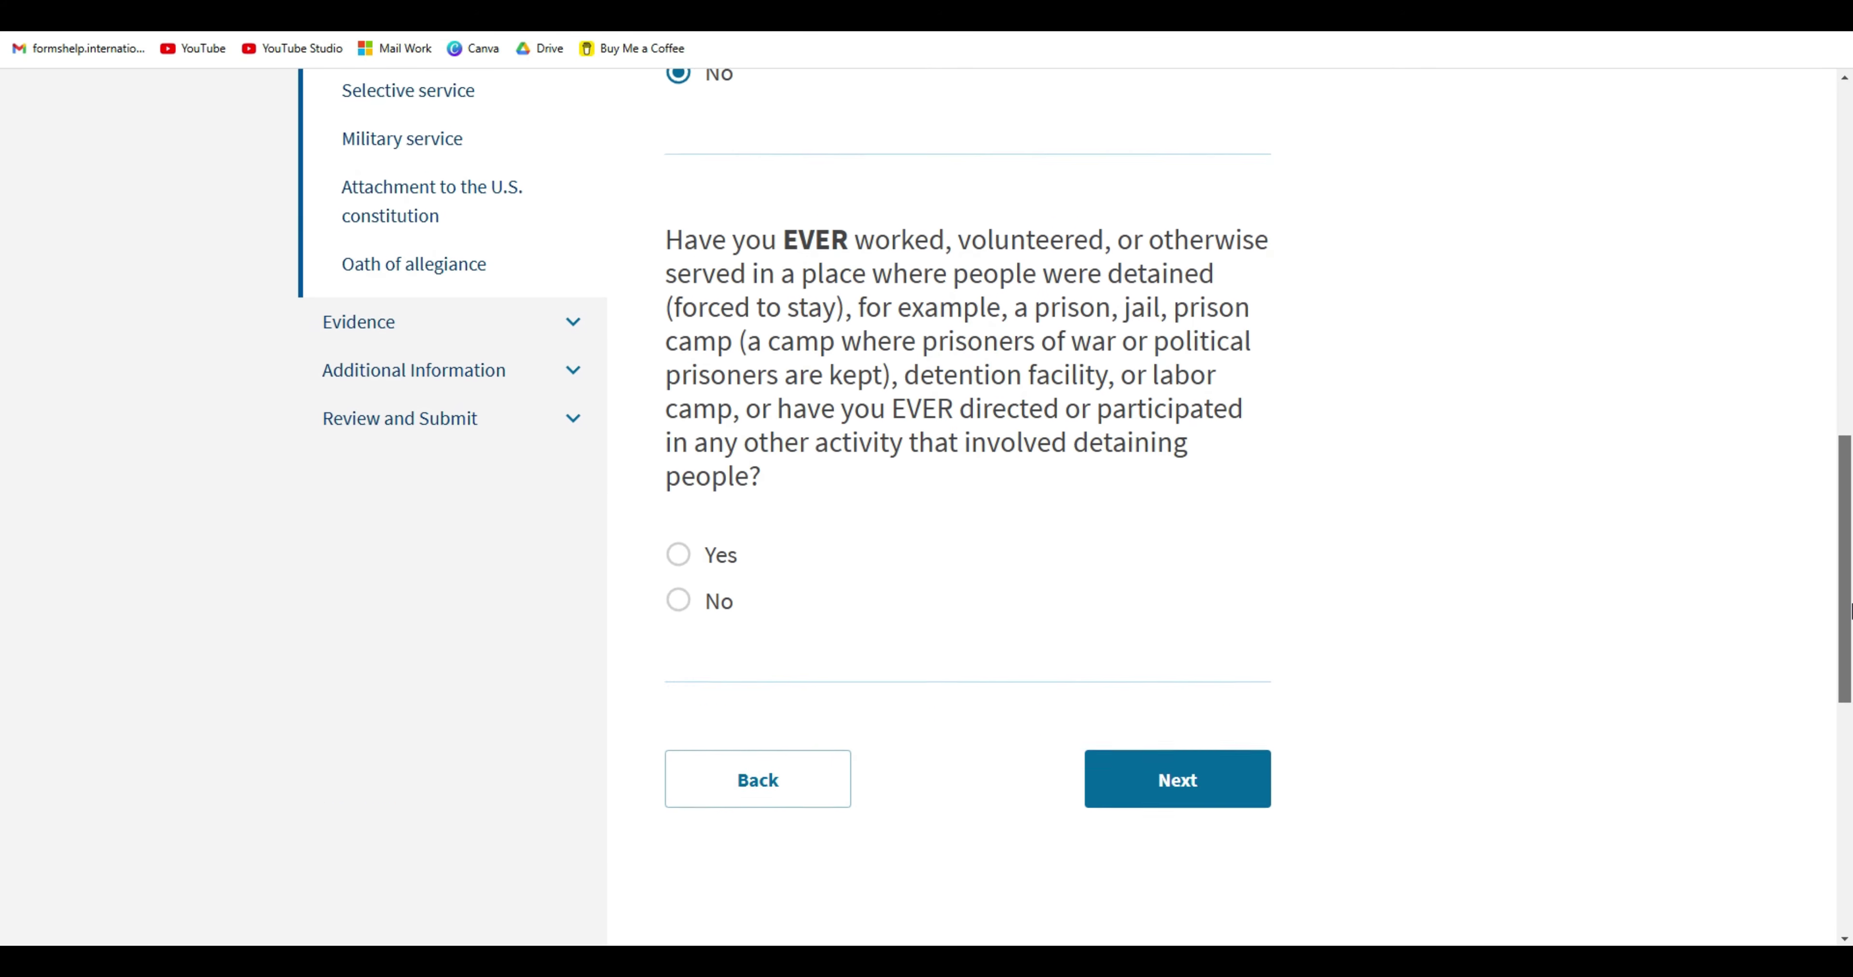
{"action": "left_click", "coordinate": [692, 580]}
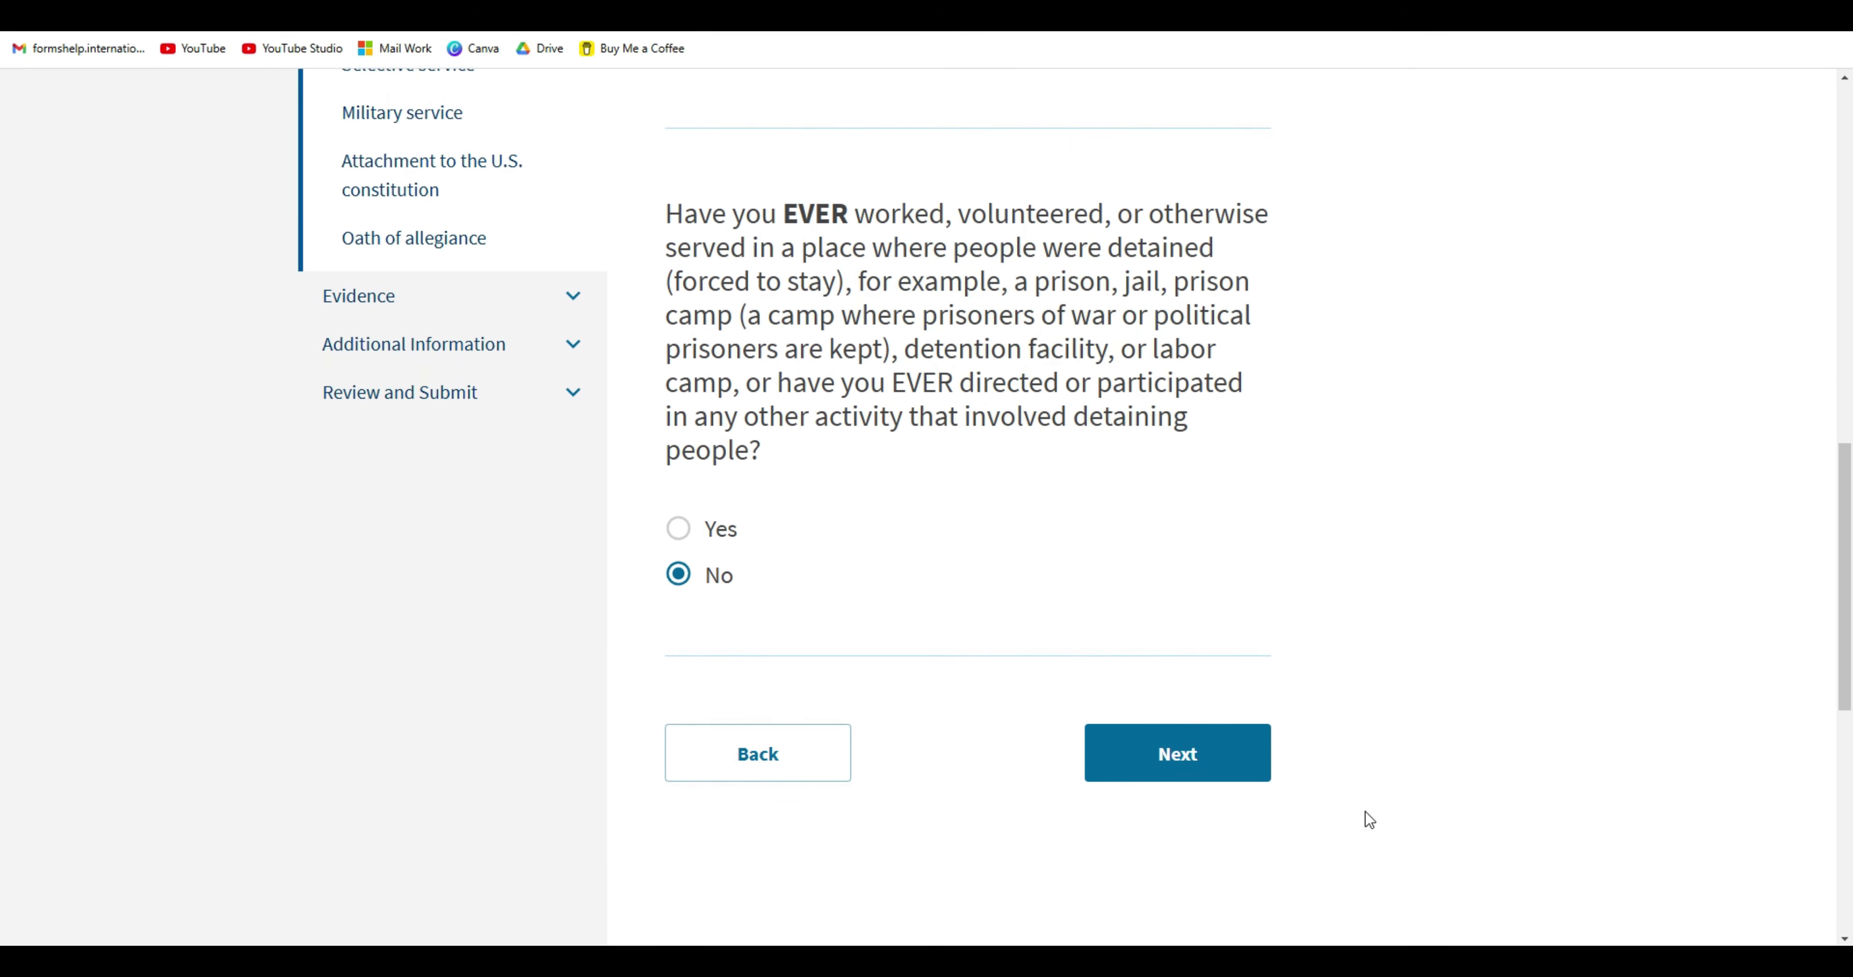
{"action": "left_click", "coordinate": [1236, 771]}
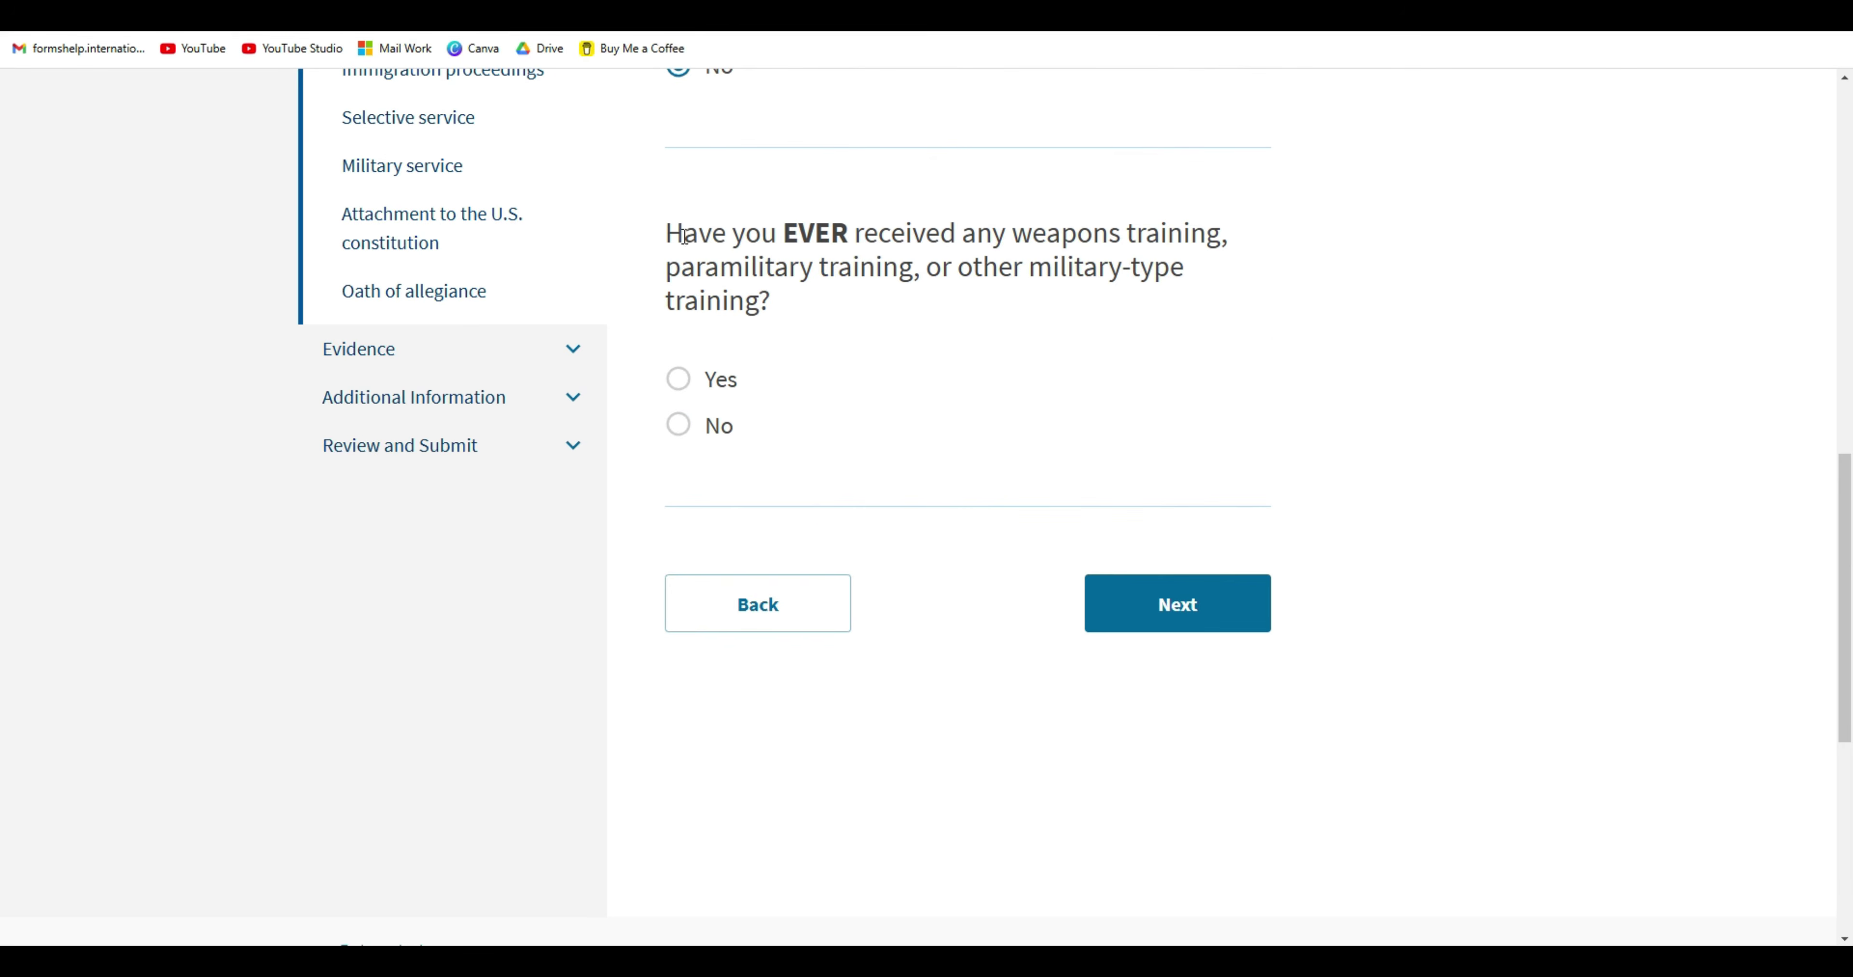
Review the question about ever having received weapons, paramilitary or other military-type training.
{"action": "left_click_drag", "start_coordinate": [665, 229], "coordinate": [781, 302]}
{"action": "left_click", "coordinate": [781, 303]}
{"action": "scroll", "coordinate": [781, 302], "scroll_direction": "up", "scroll_amount": 1}
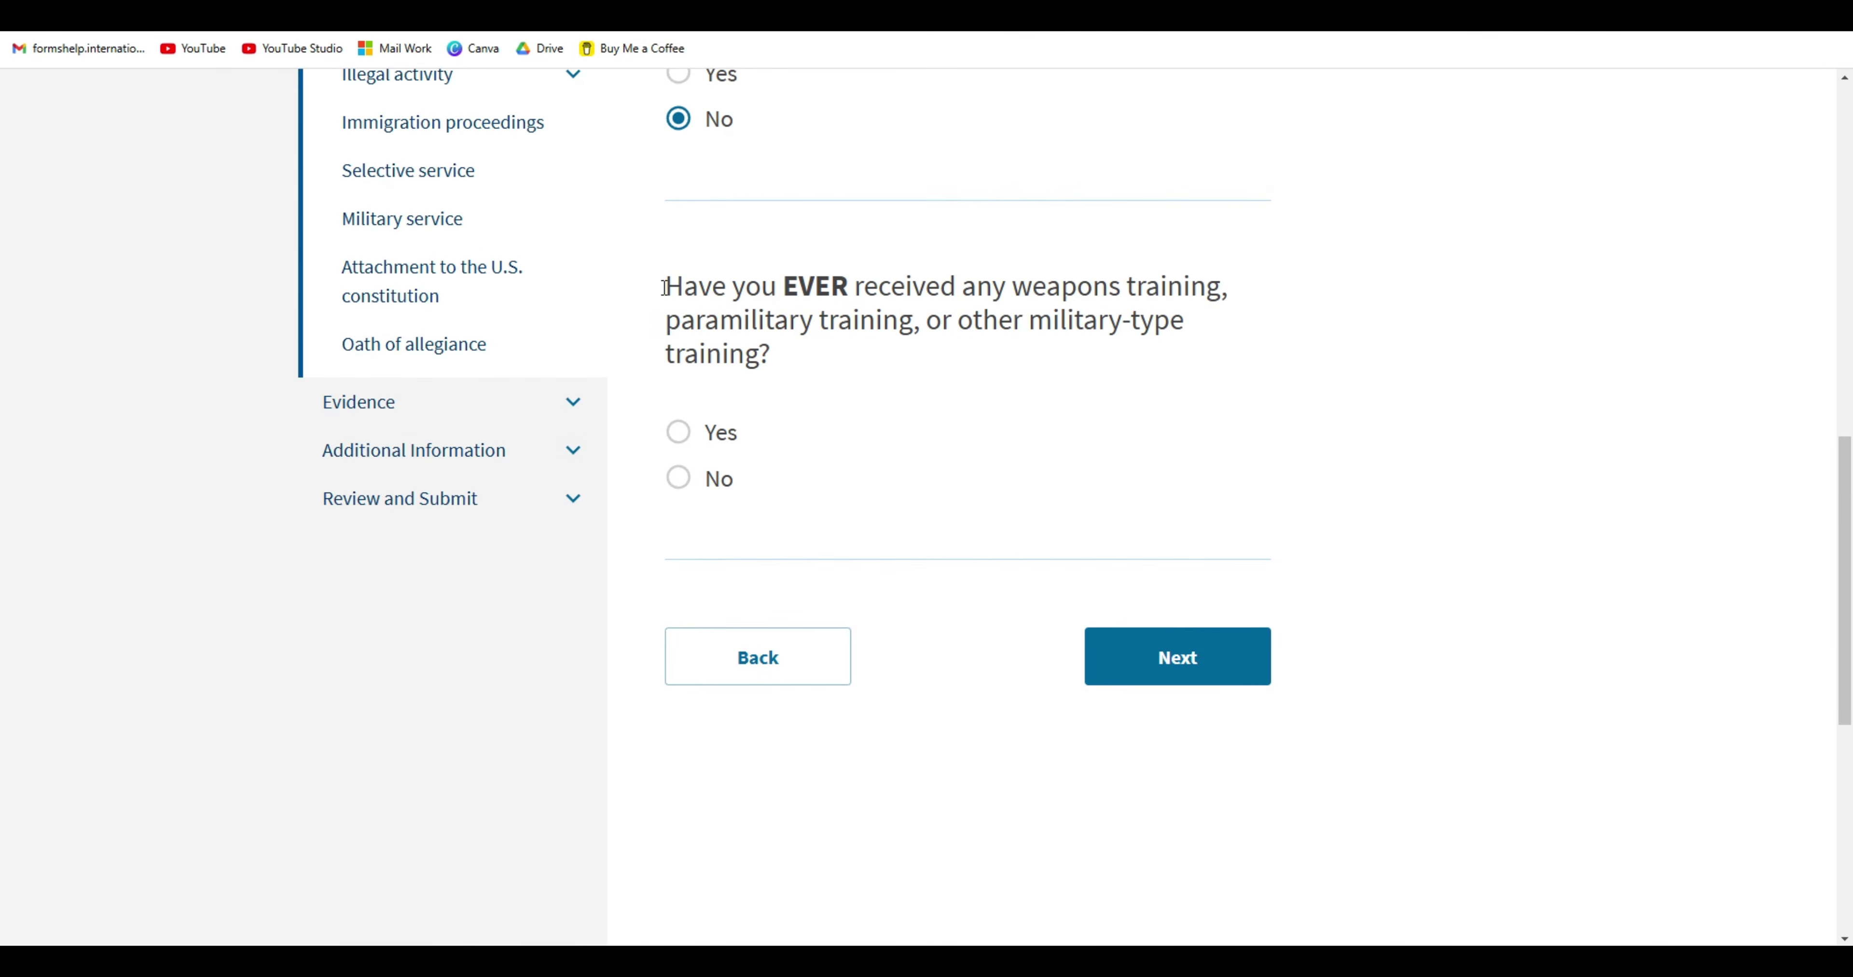
{"action": "left_click_drag", "start_coordinate": [667, 284], "coordinate": [786, 352]}
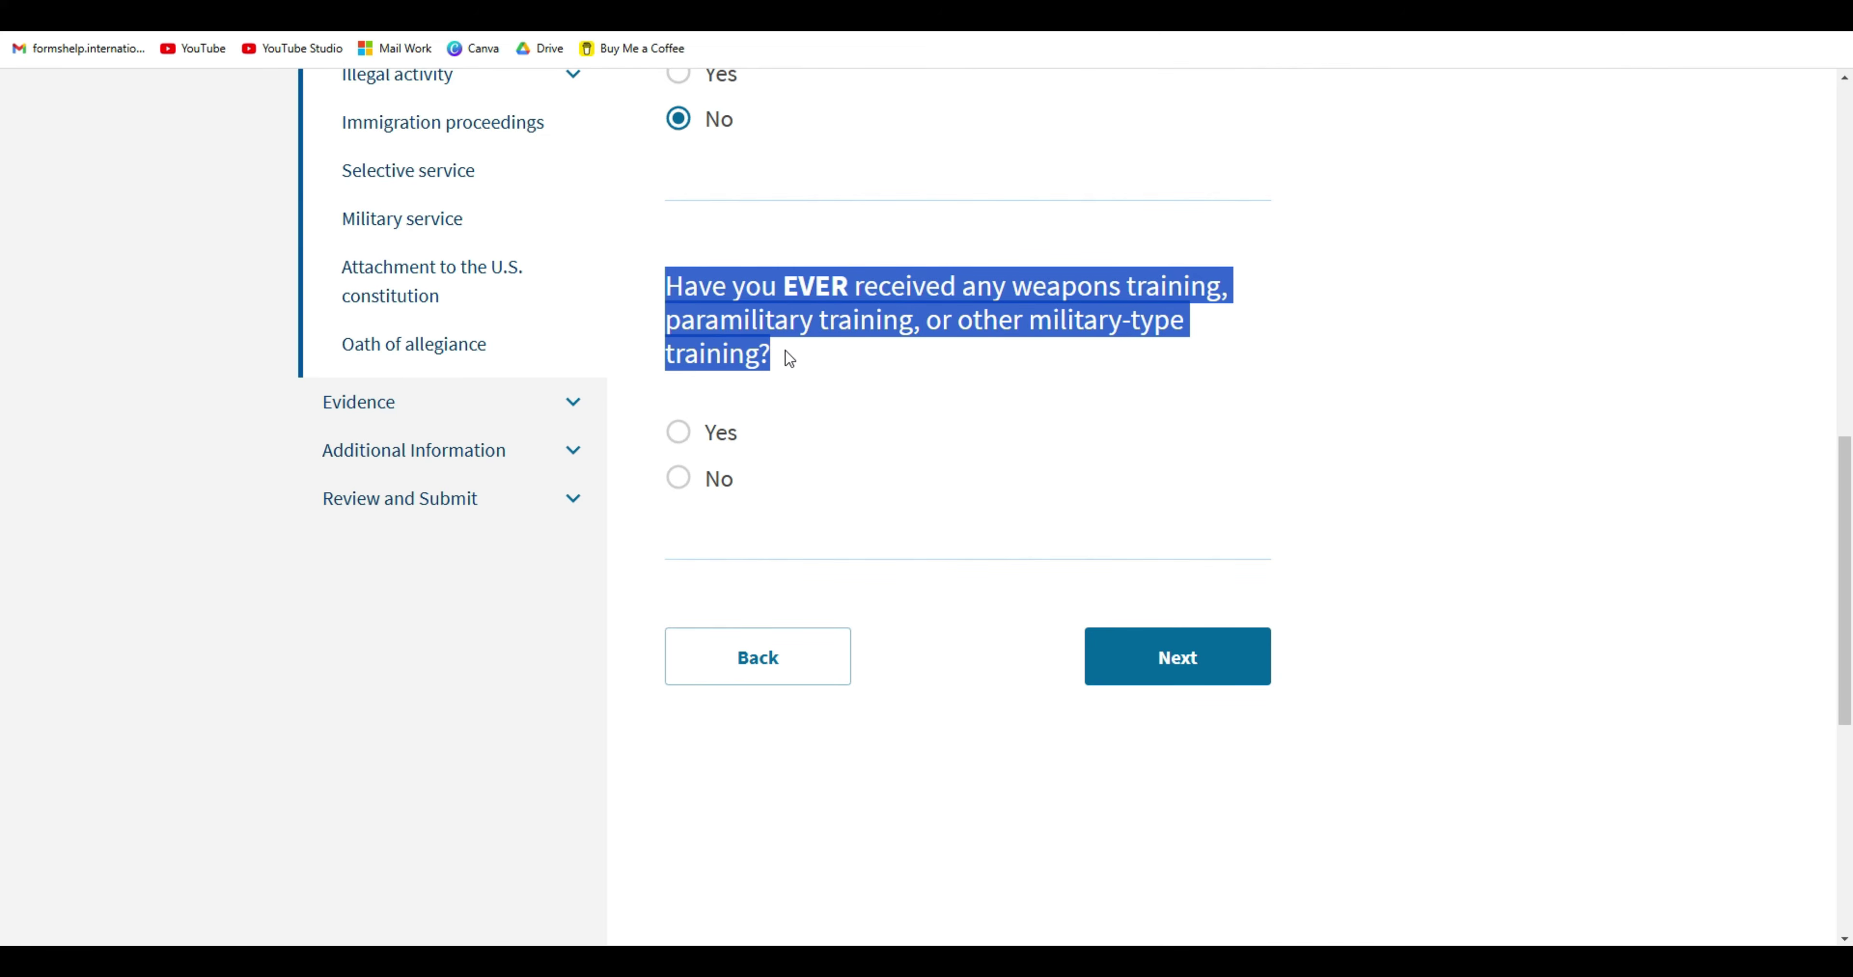
{"action": "left_click", "coordinate": [805, 370]}
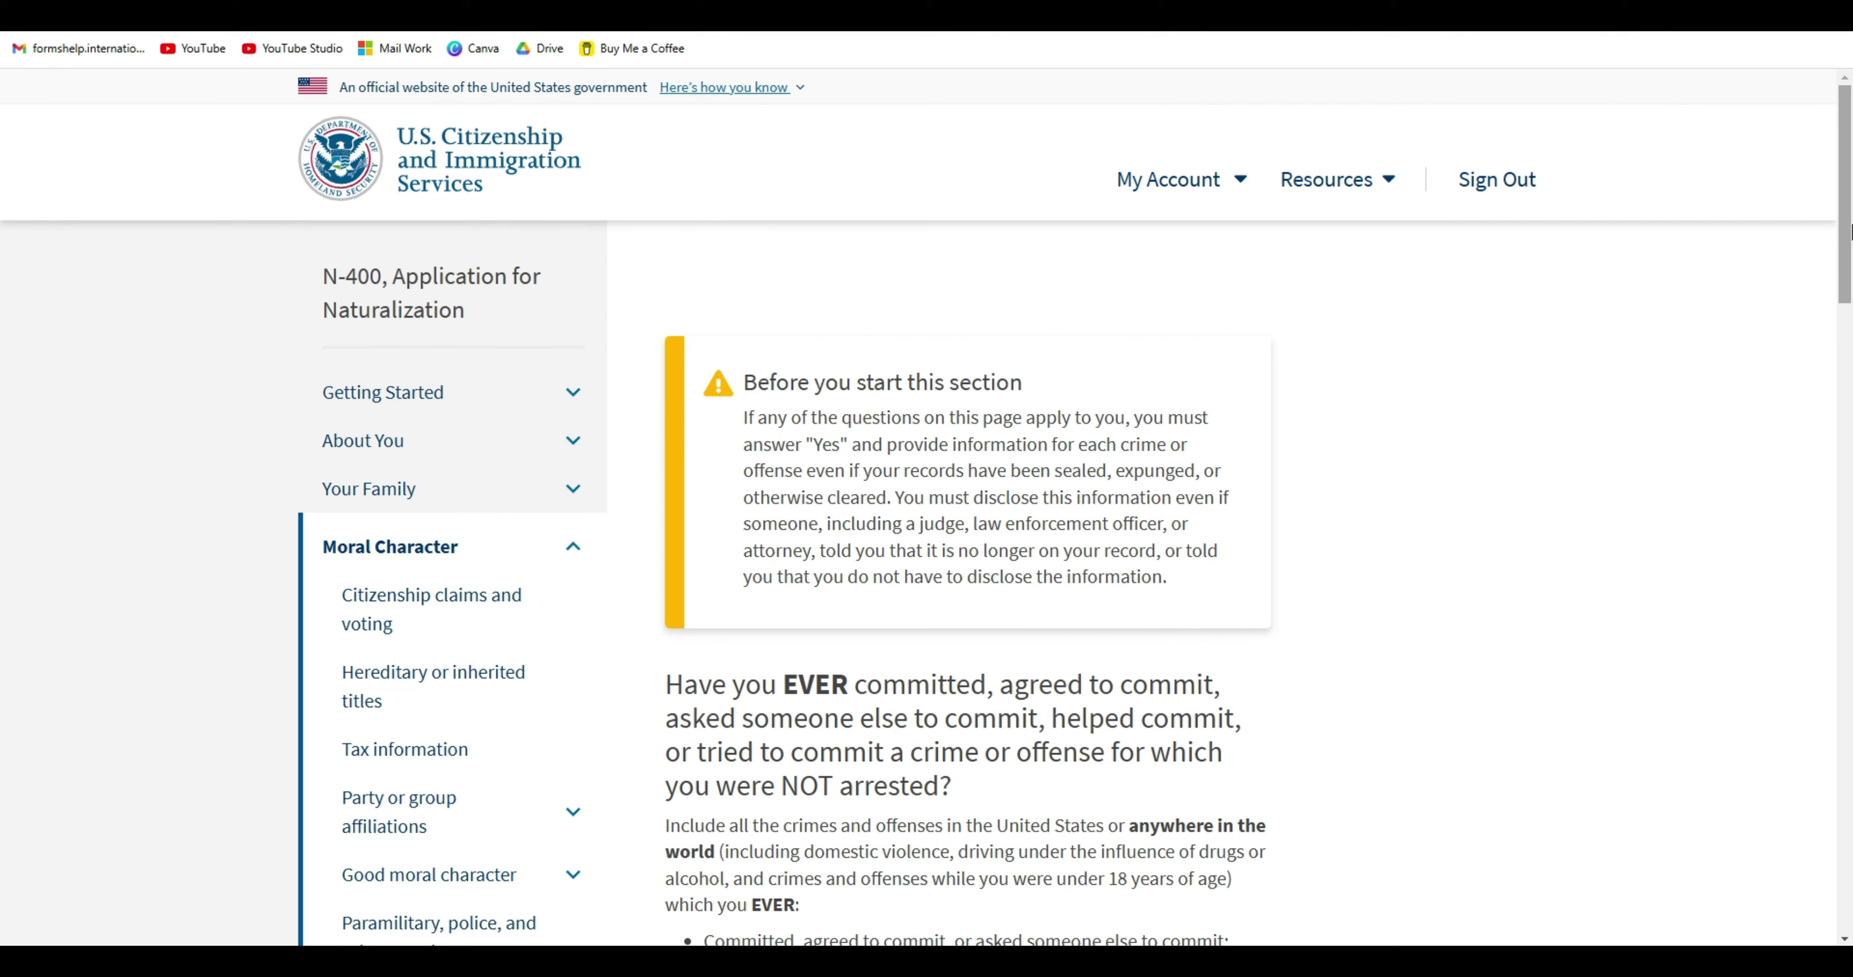
Review the question about crimes committed without an arrest, including citations and offenses while under 18 years of age.
{"action": "left_click_drag", "start_coordinate": [1849, 229], "coordinate": [1851, 364]}
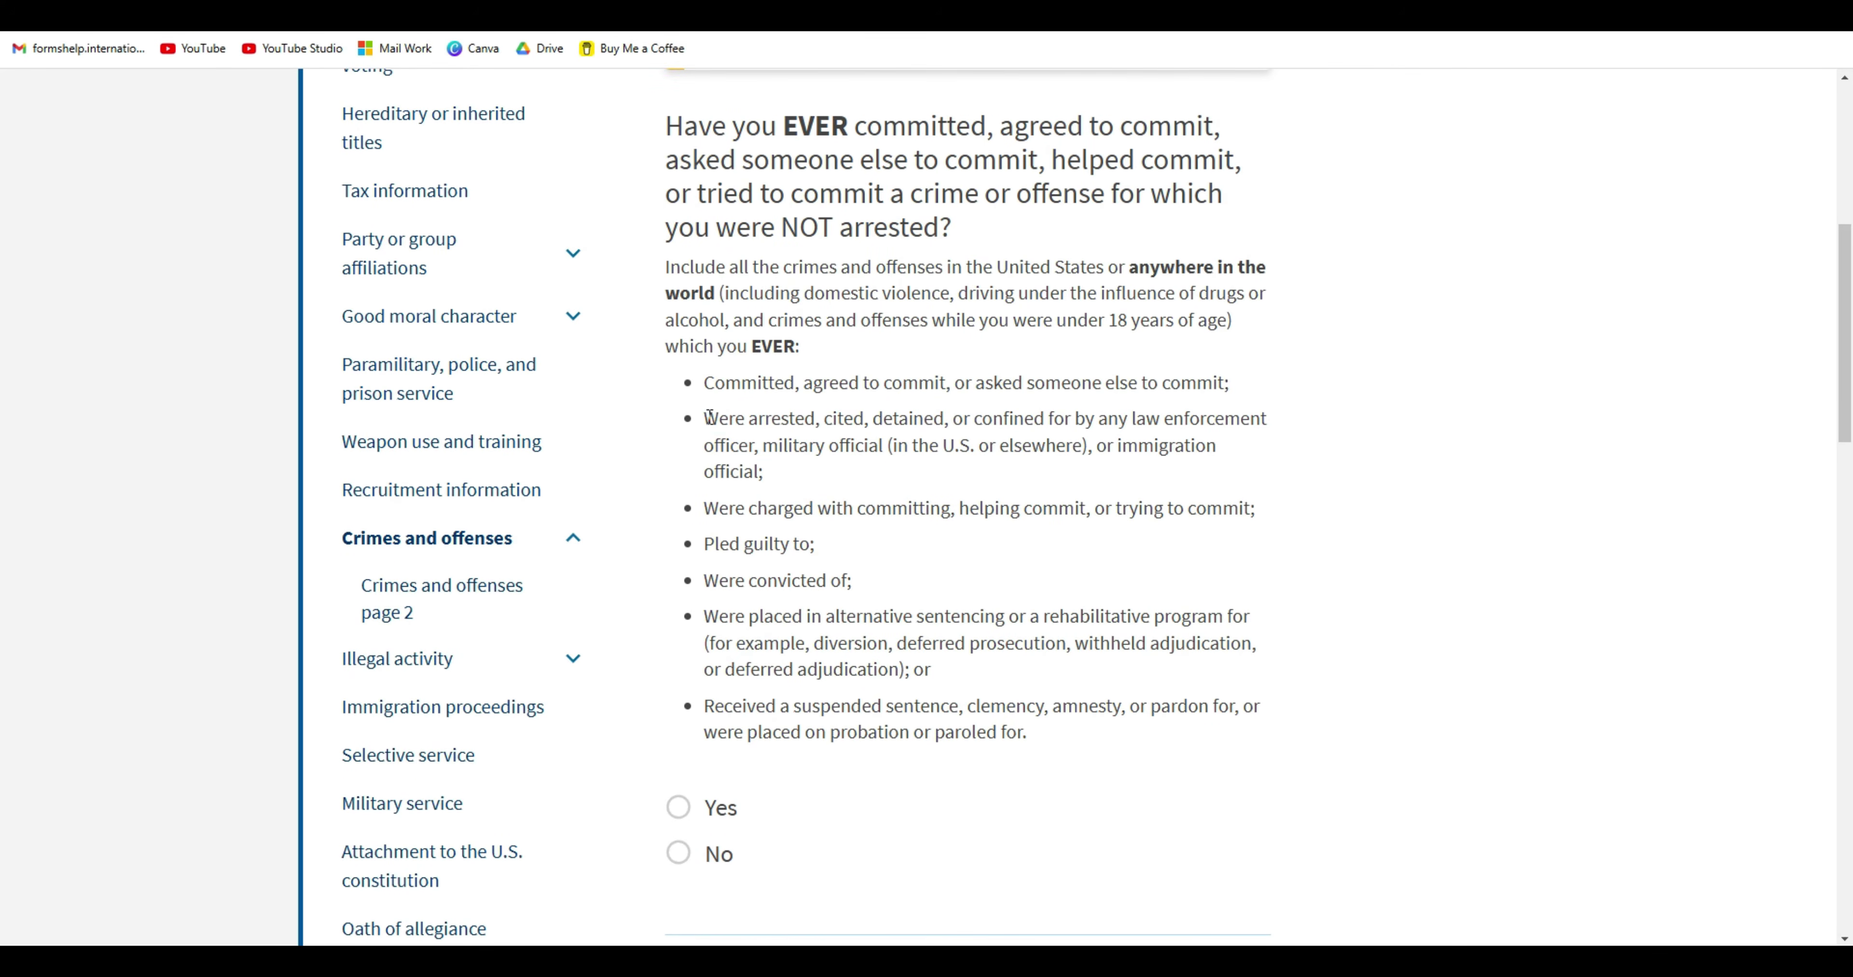
{"action": "left_click_drag", "start_coordinate": [704, 418], "coordinate": [952, 418]}
{"action": "left_click", "coordinate": [1004, 451]}
{"action": "left_click_drag", "start_coordinate": [1851, 366], "coordinate": [1851, 364]}
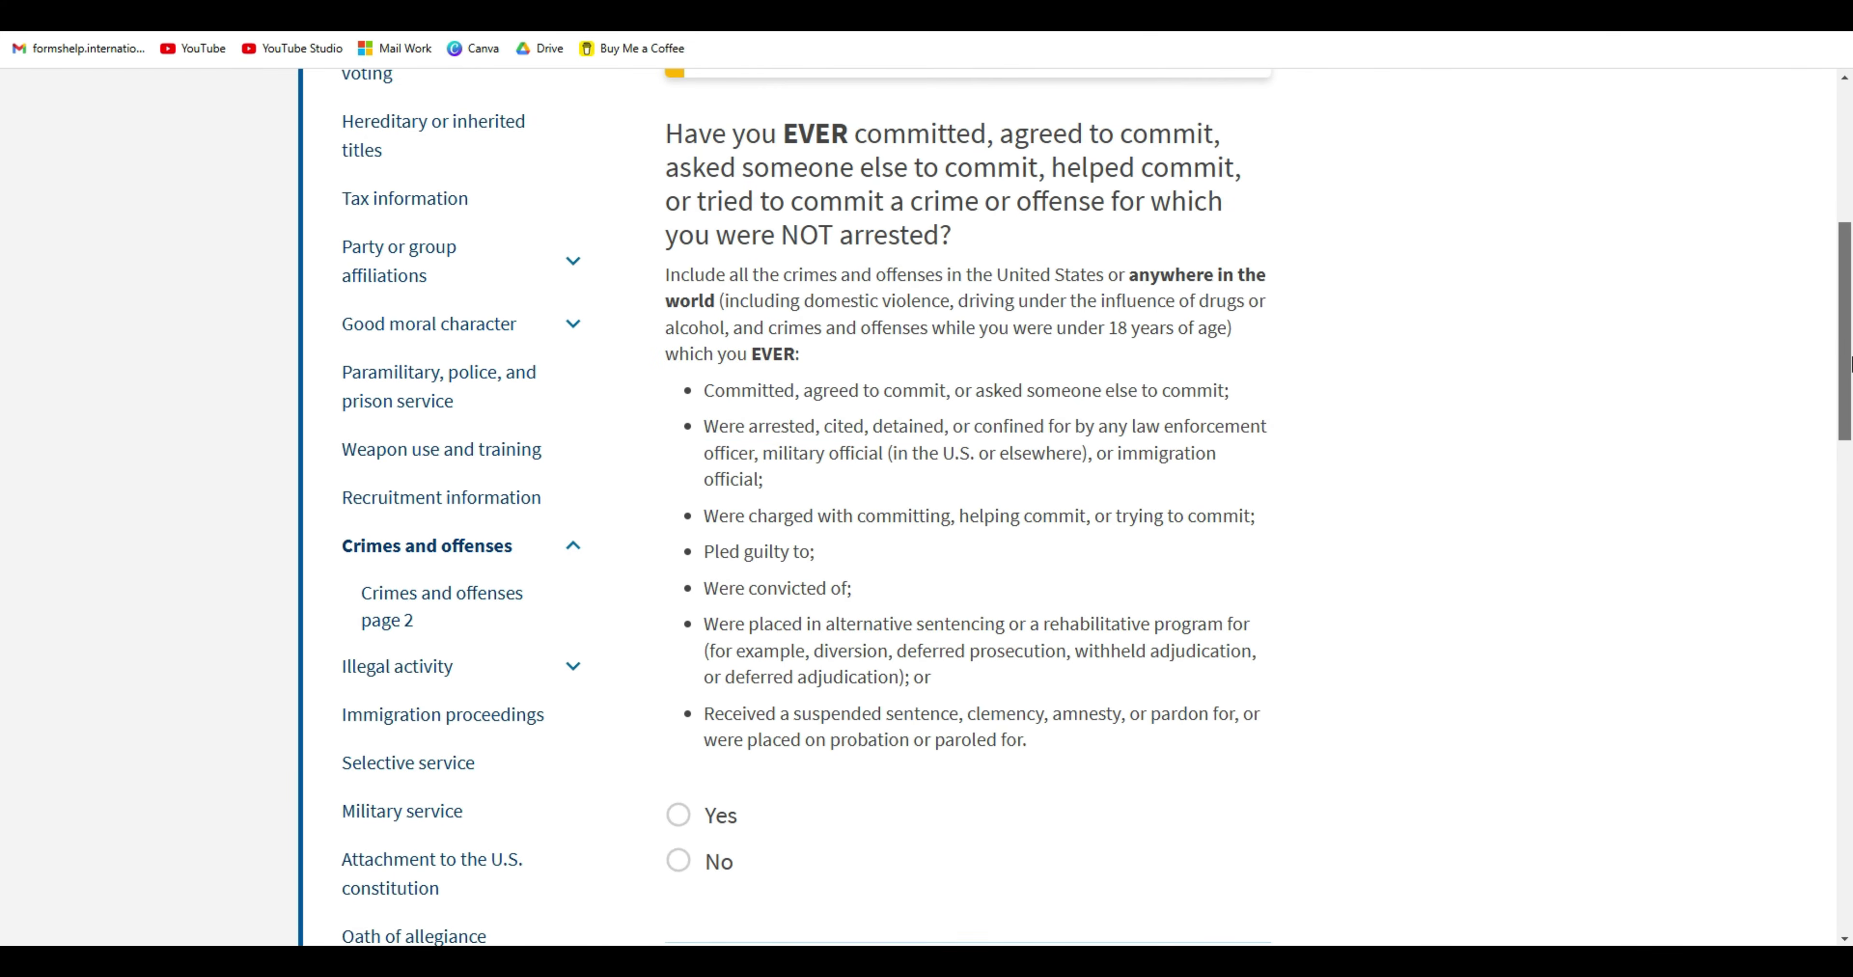
{"action": "scroll", "coordinate": [1701, 458], "scroll_direction": "down", "scroll_amount": 3}
{"action": "left_click_drag", "start_coordinate": [824, 203], "coordinate": [864, 204]}
{"action": "scroll", "coordinate": [1849, 438], "scroll_direction": "up", "scroll_amount": 2}
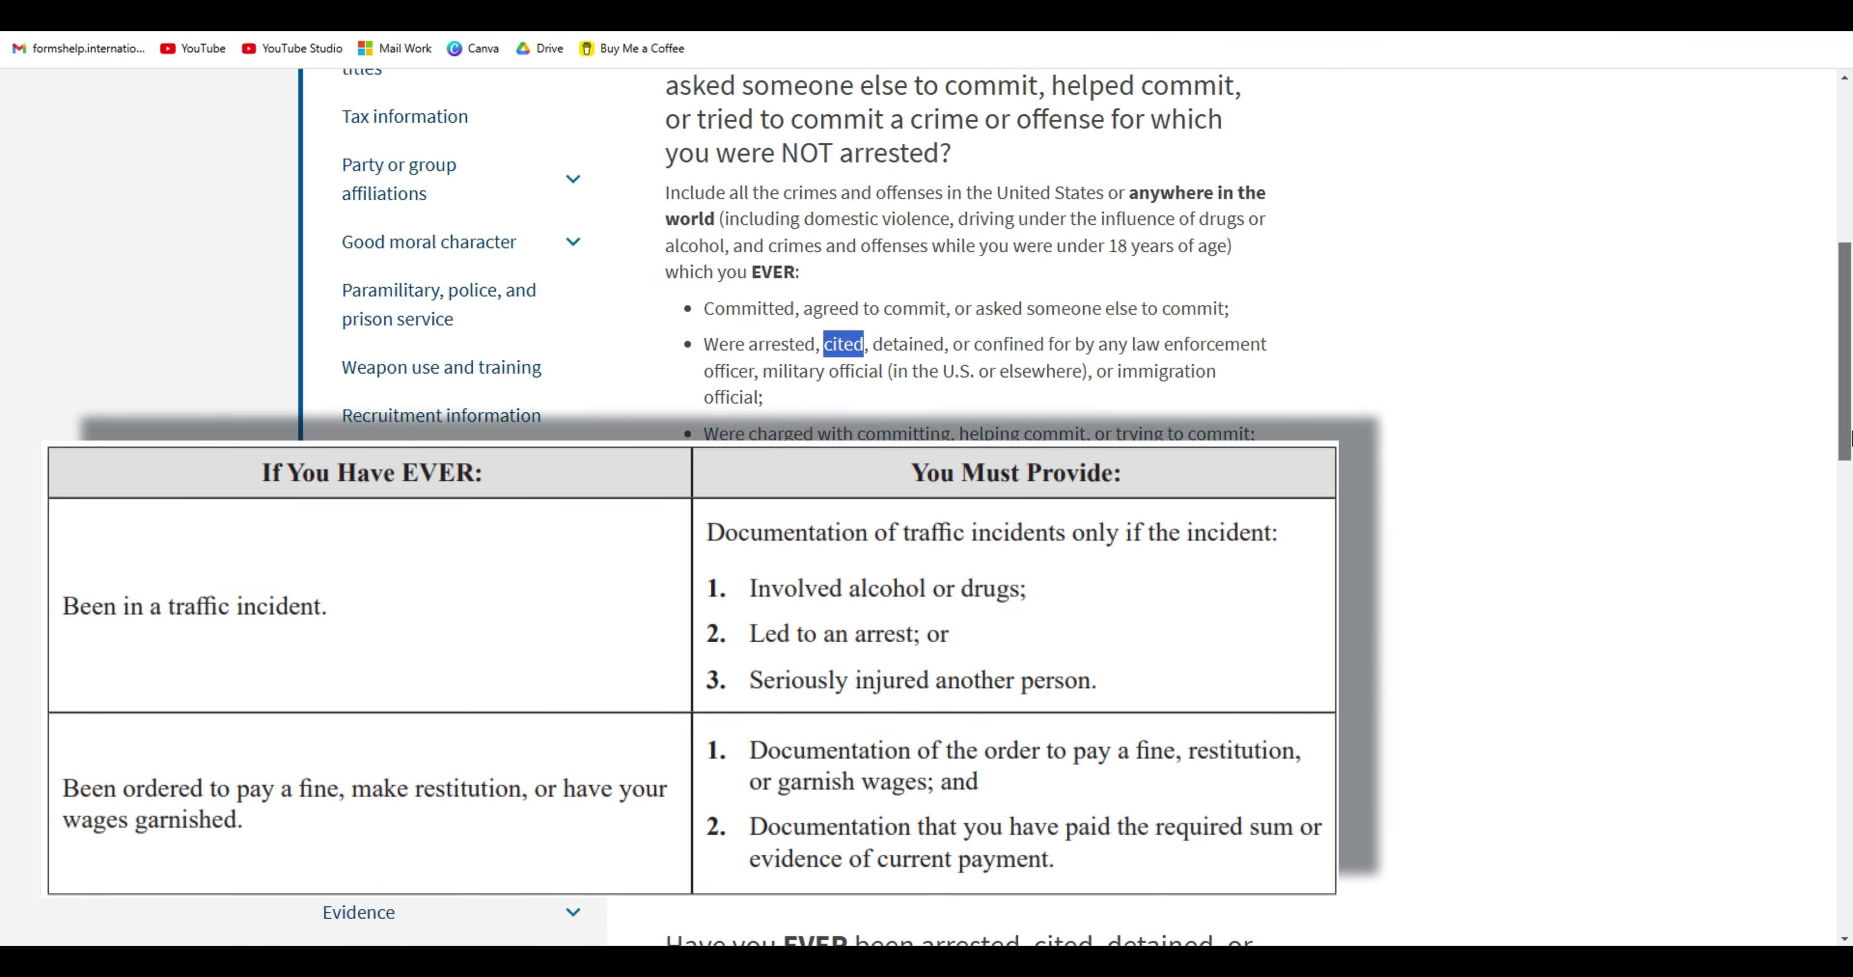
{"action": "left_click_drag", "start_coordinate": [1851, 432], "coordinate": [1851, 420]}
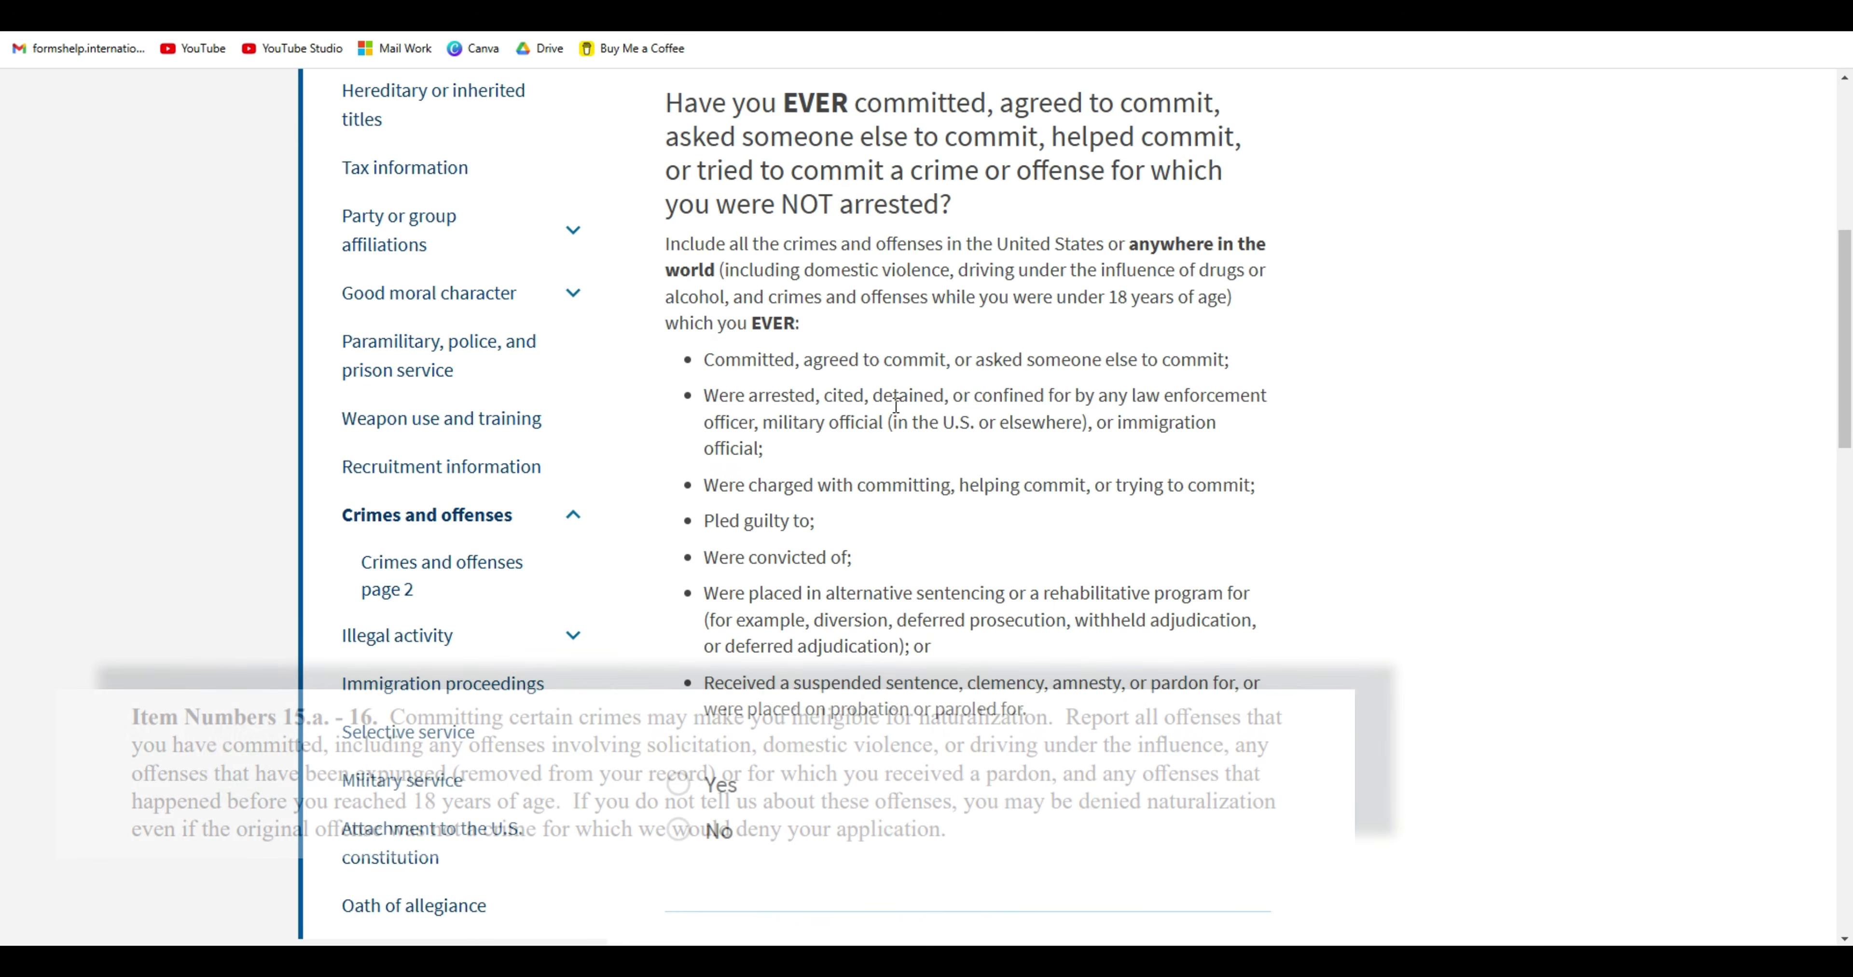
{"action": "left_click_drag", "start_coordinate": [769, 297], "coordinate": [1230, 298]}
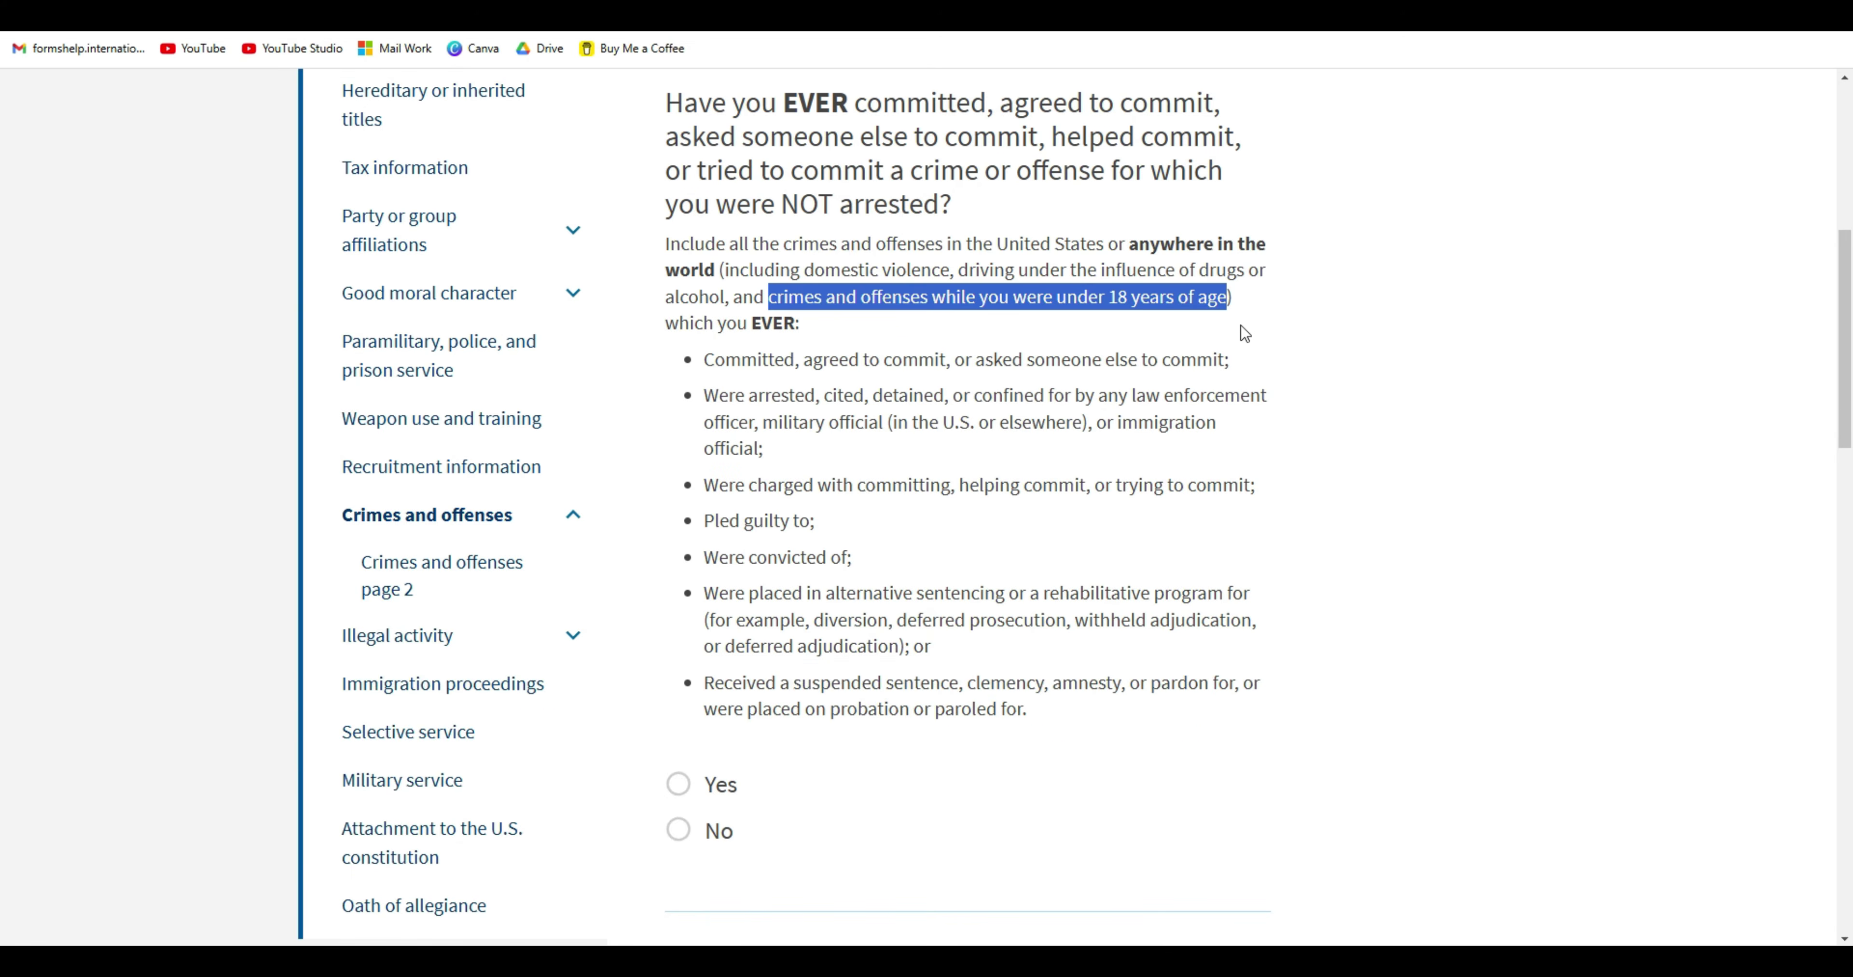
{"action": "left_click", "coordinate": [1241, 326]}
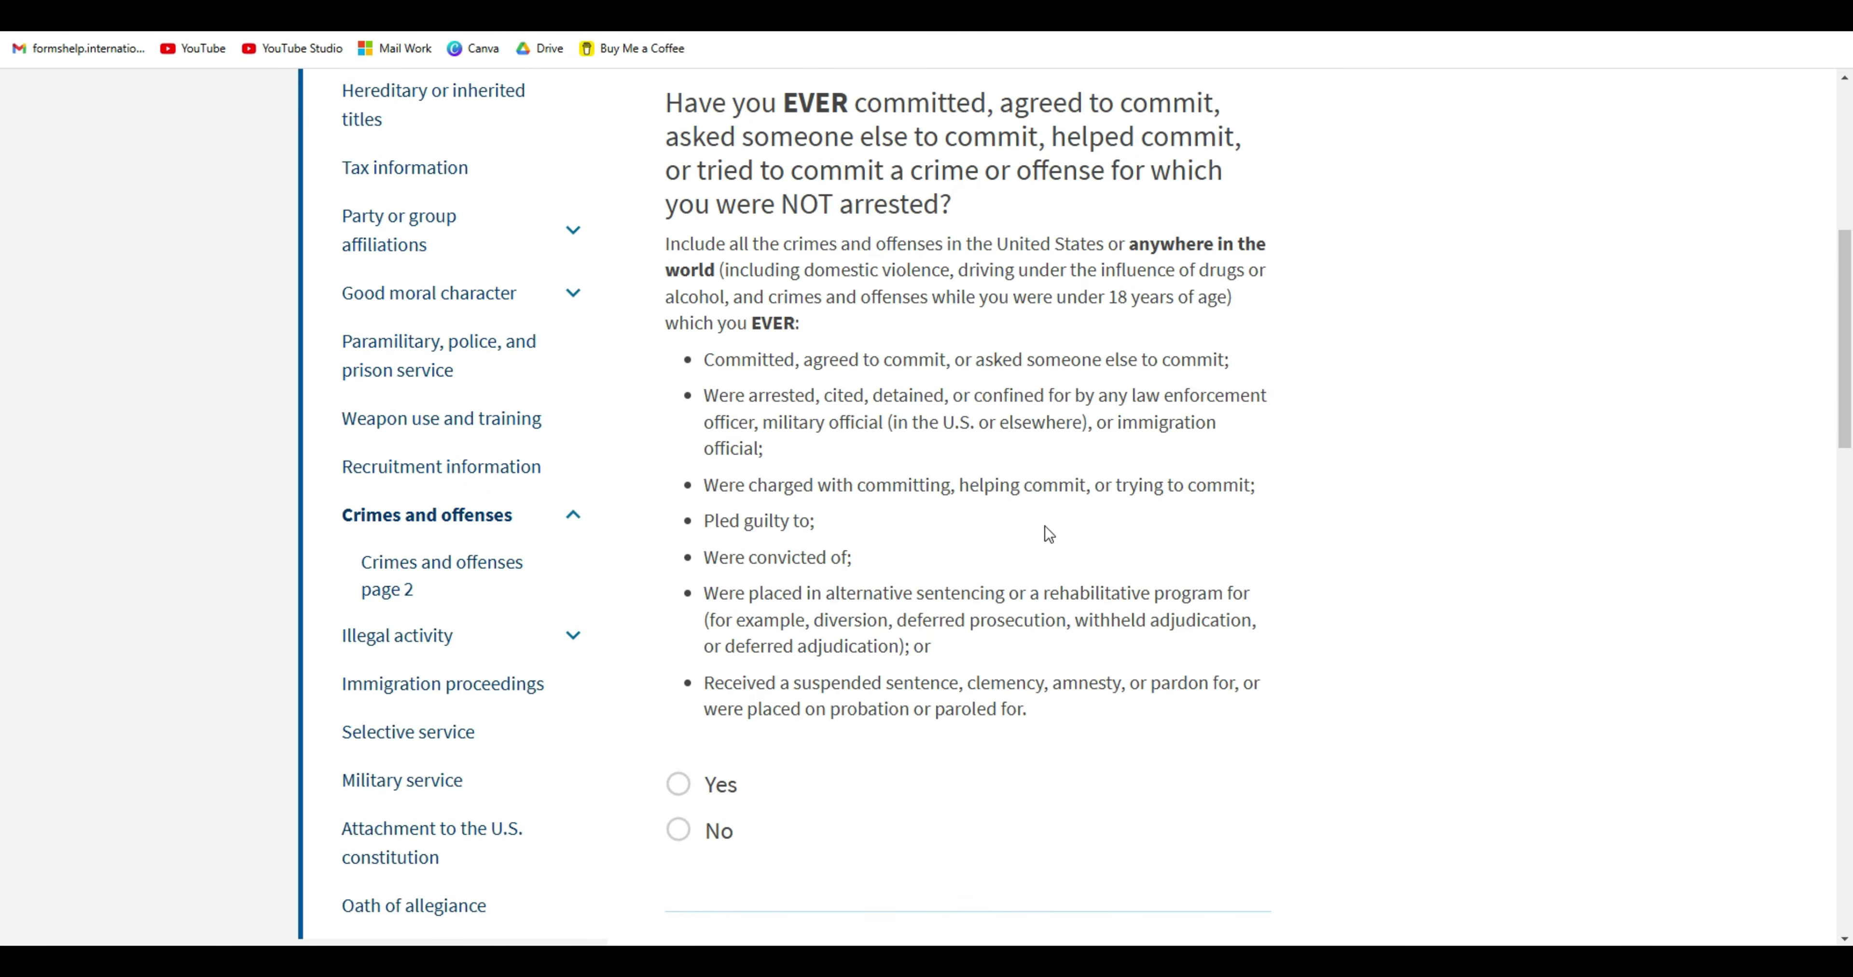
Answer Yes to having committed a crime without arrest and No to having been arrested or charged, and continue to the crime and offense history.
{"action": "left_click", "coordinate": [676, 785]}
{"action": "left_click_drag", "start_coordinate": [1847, 358], "coordinate": [1849, 431]}
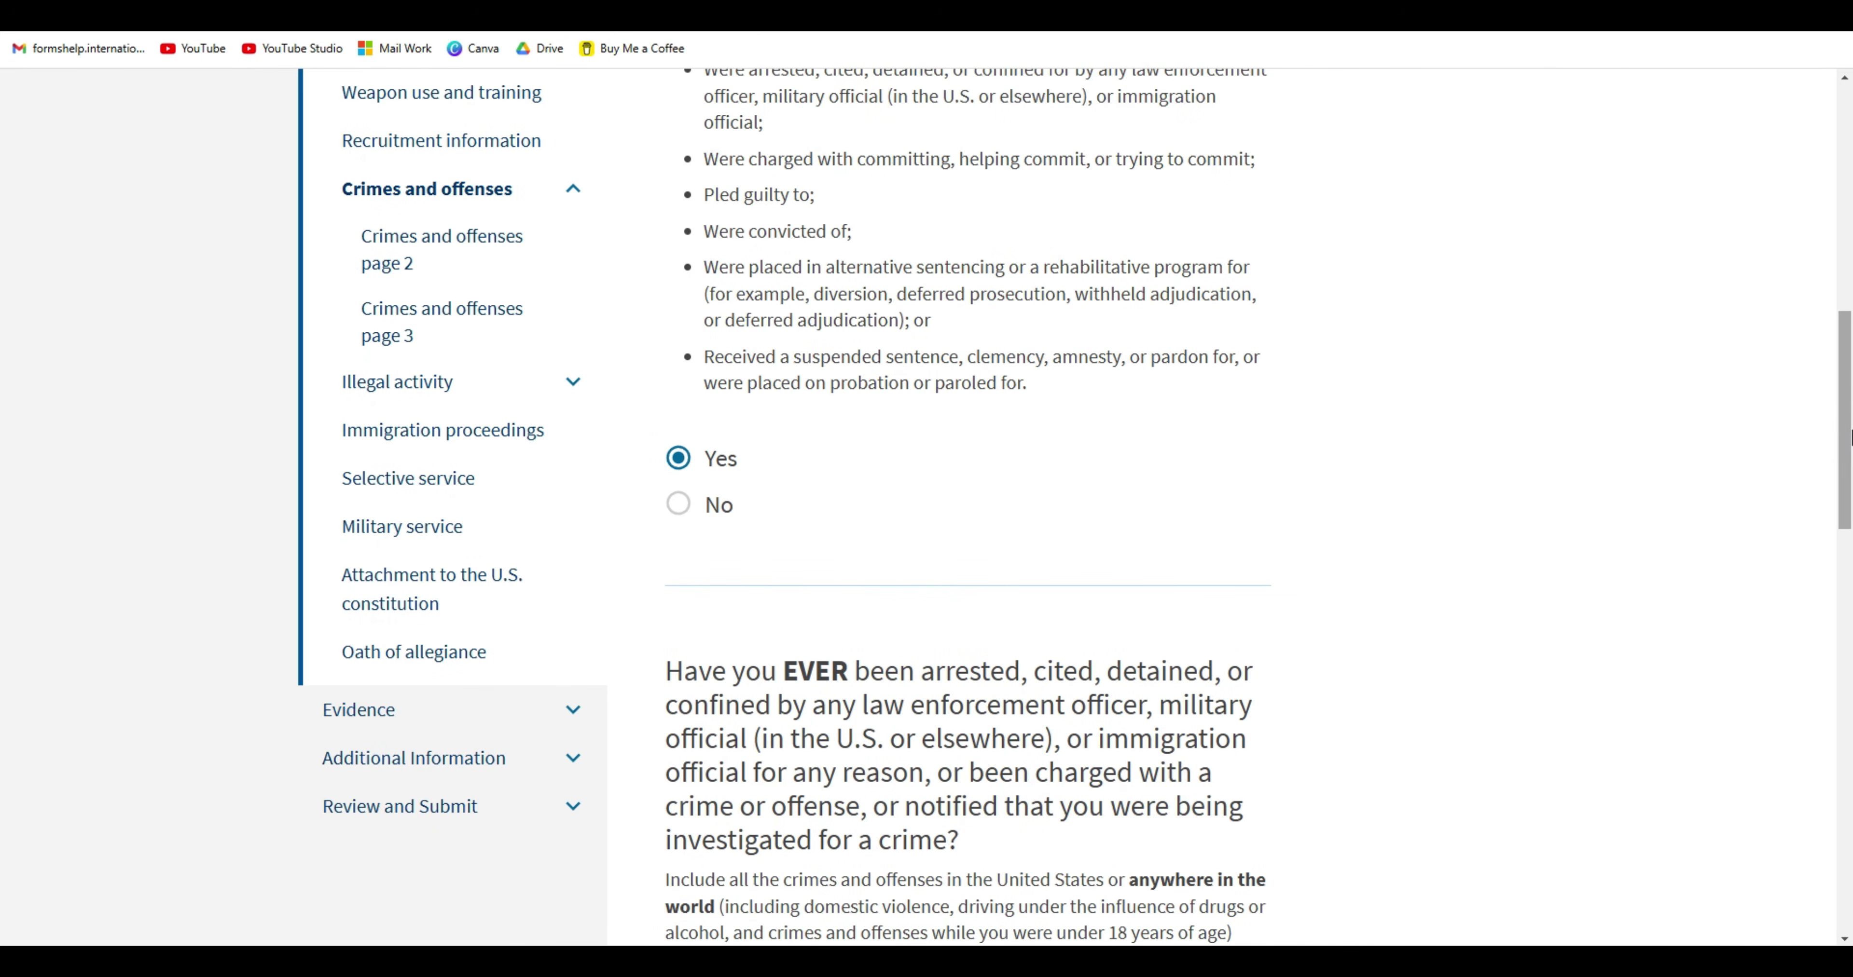
{"action": "left_click_drag", "start_coordinate": [1850, 435], "coordinate": [1850, 353]}
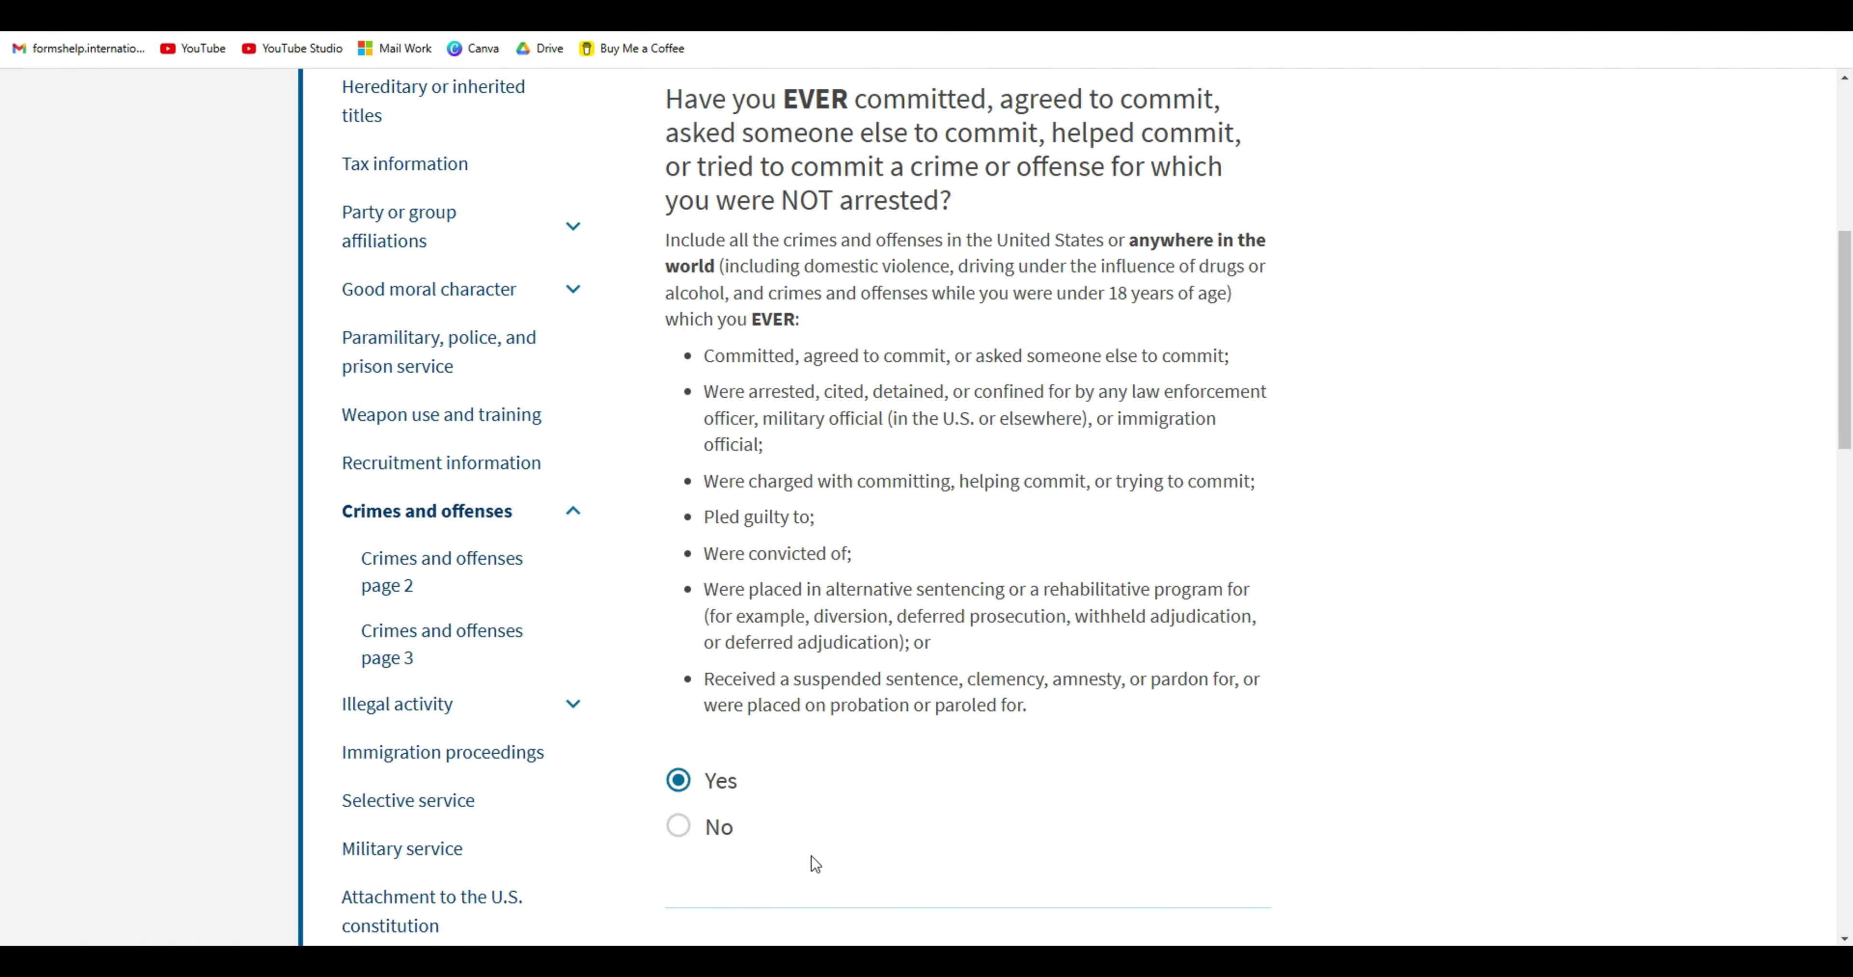
{"action": "scroll", "coordinate": [812, 856], "scroll_direction": "down", "scroll_amount": 8}
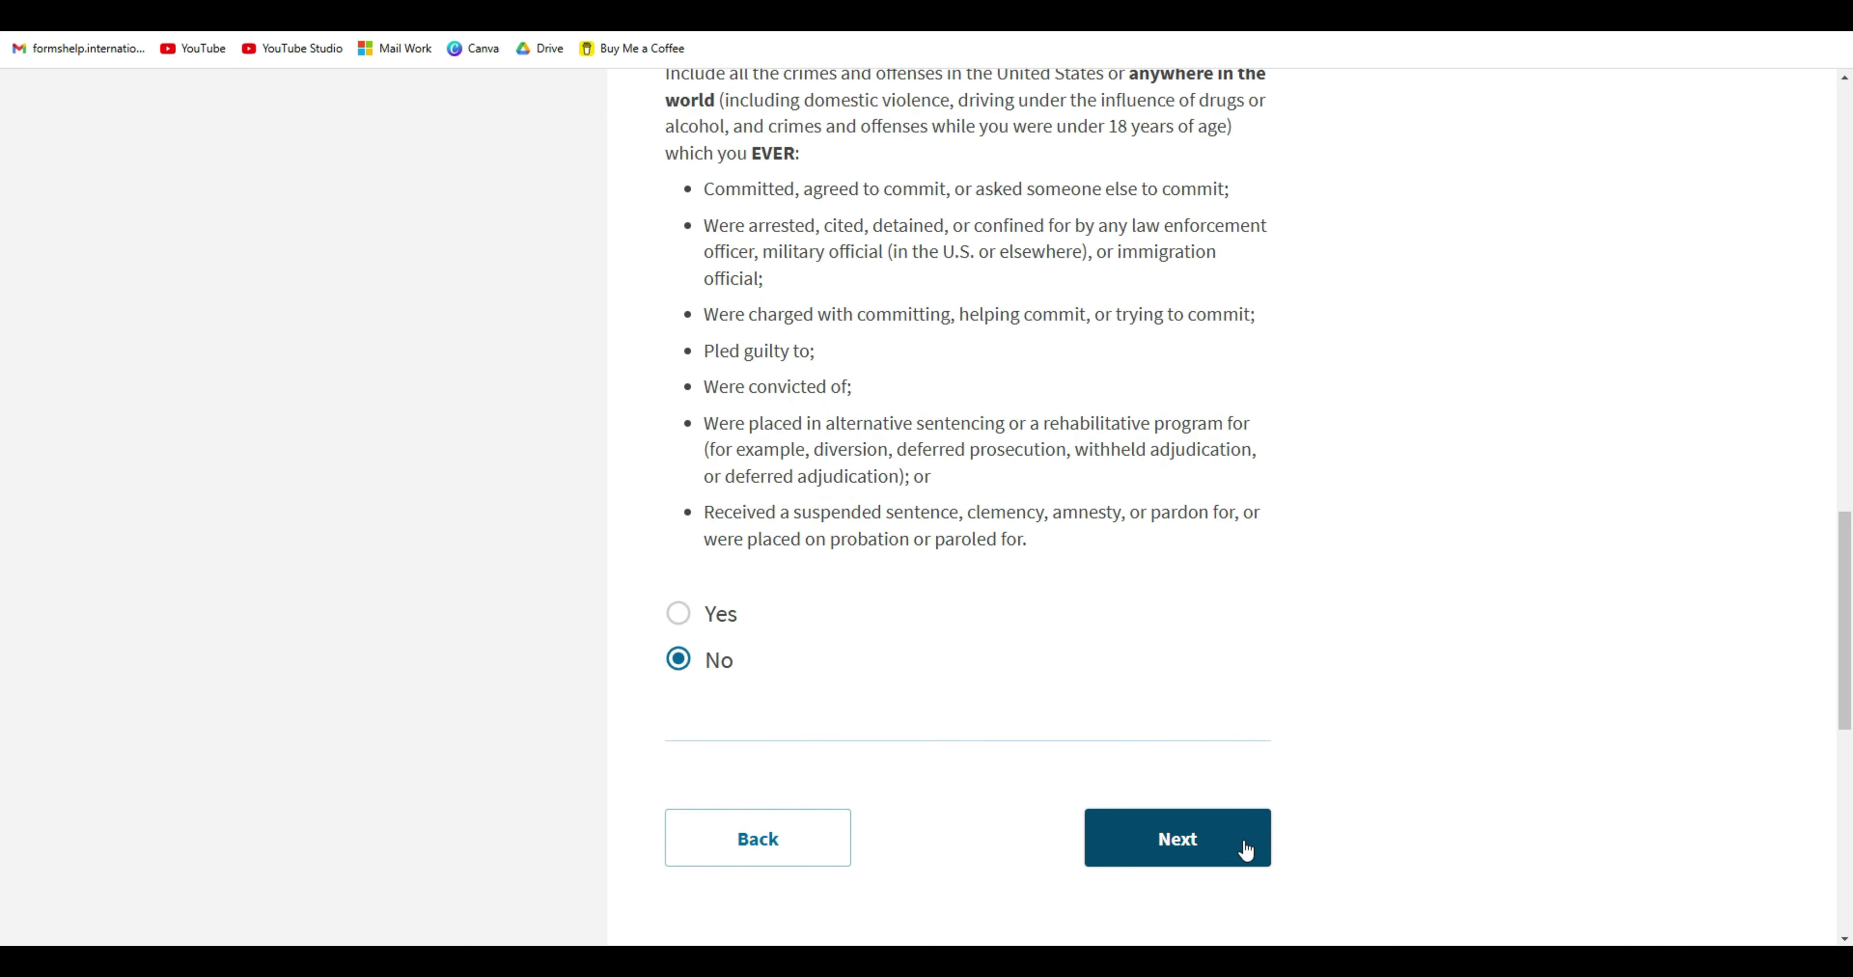
{"action": "left_click", "coordinate": [1245, 852]}
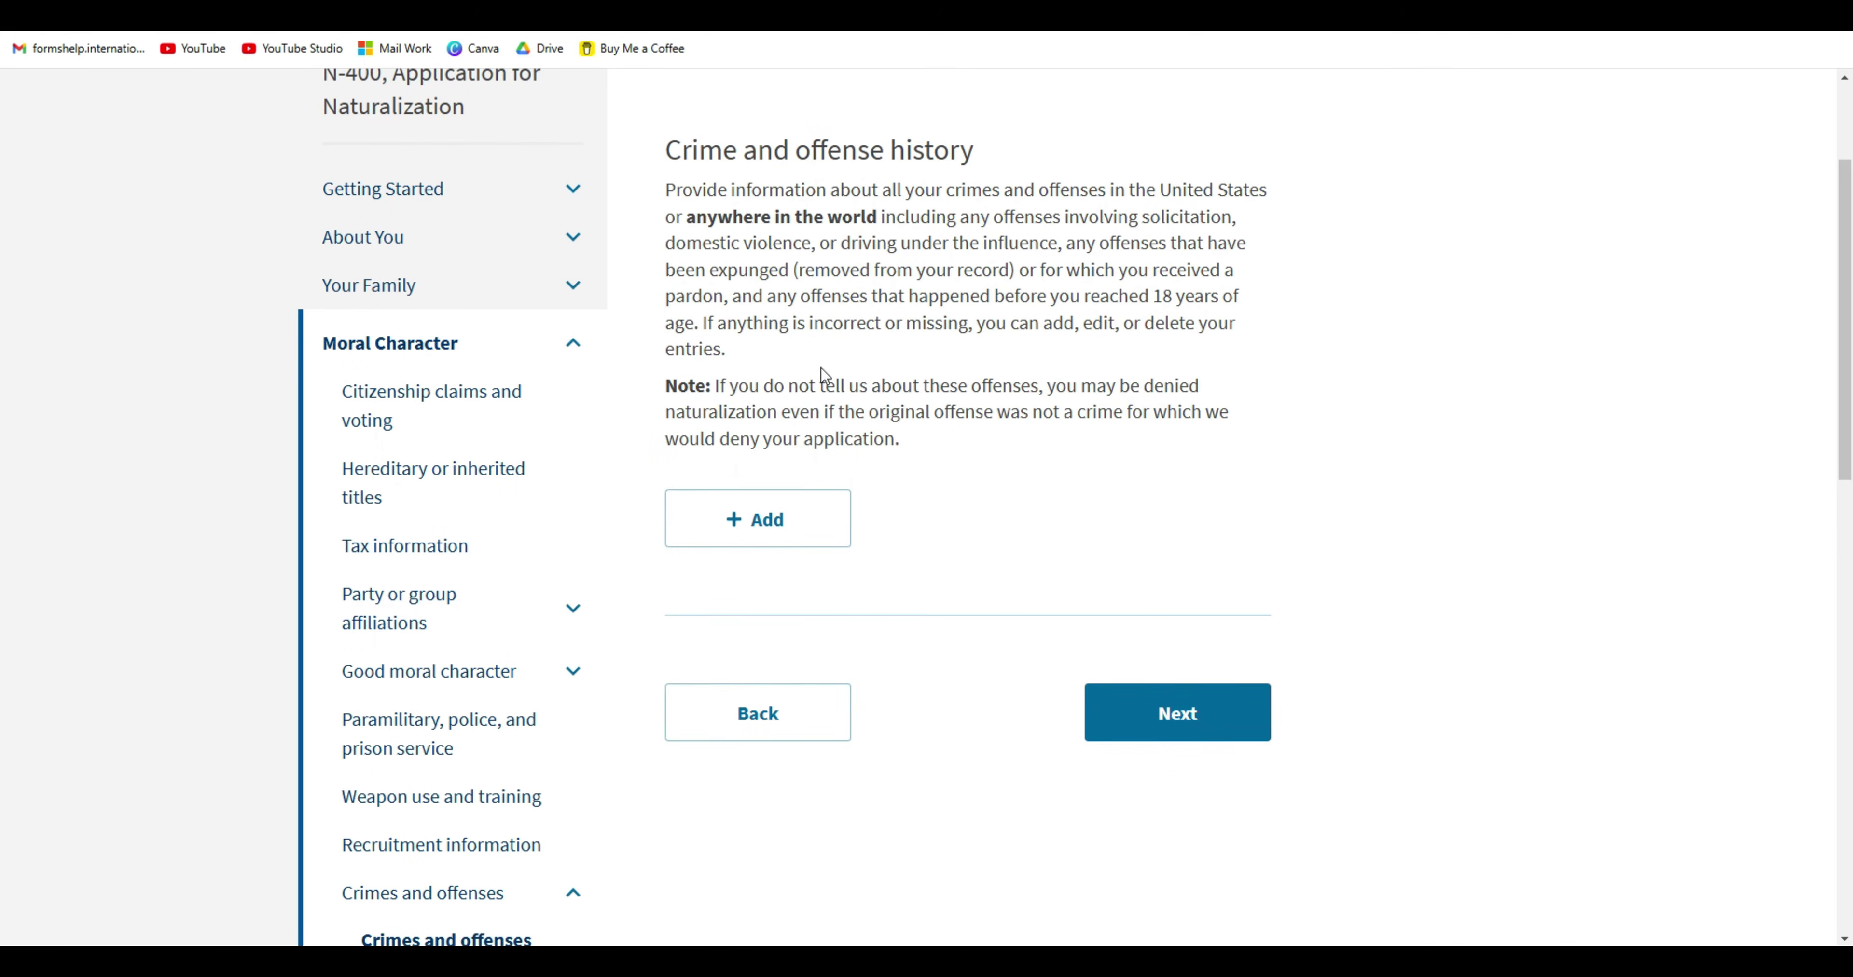
Read the crime and offense history instructions, open a blank entry to examine its fields, and move on to illegal activity.
{"action": "left_click_drag", "start_coordinate": [660, 144], "coordinate": [933, 453]}
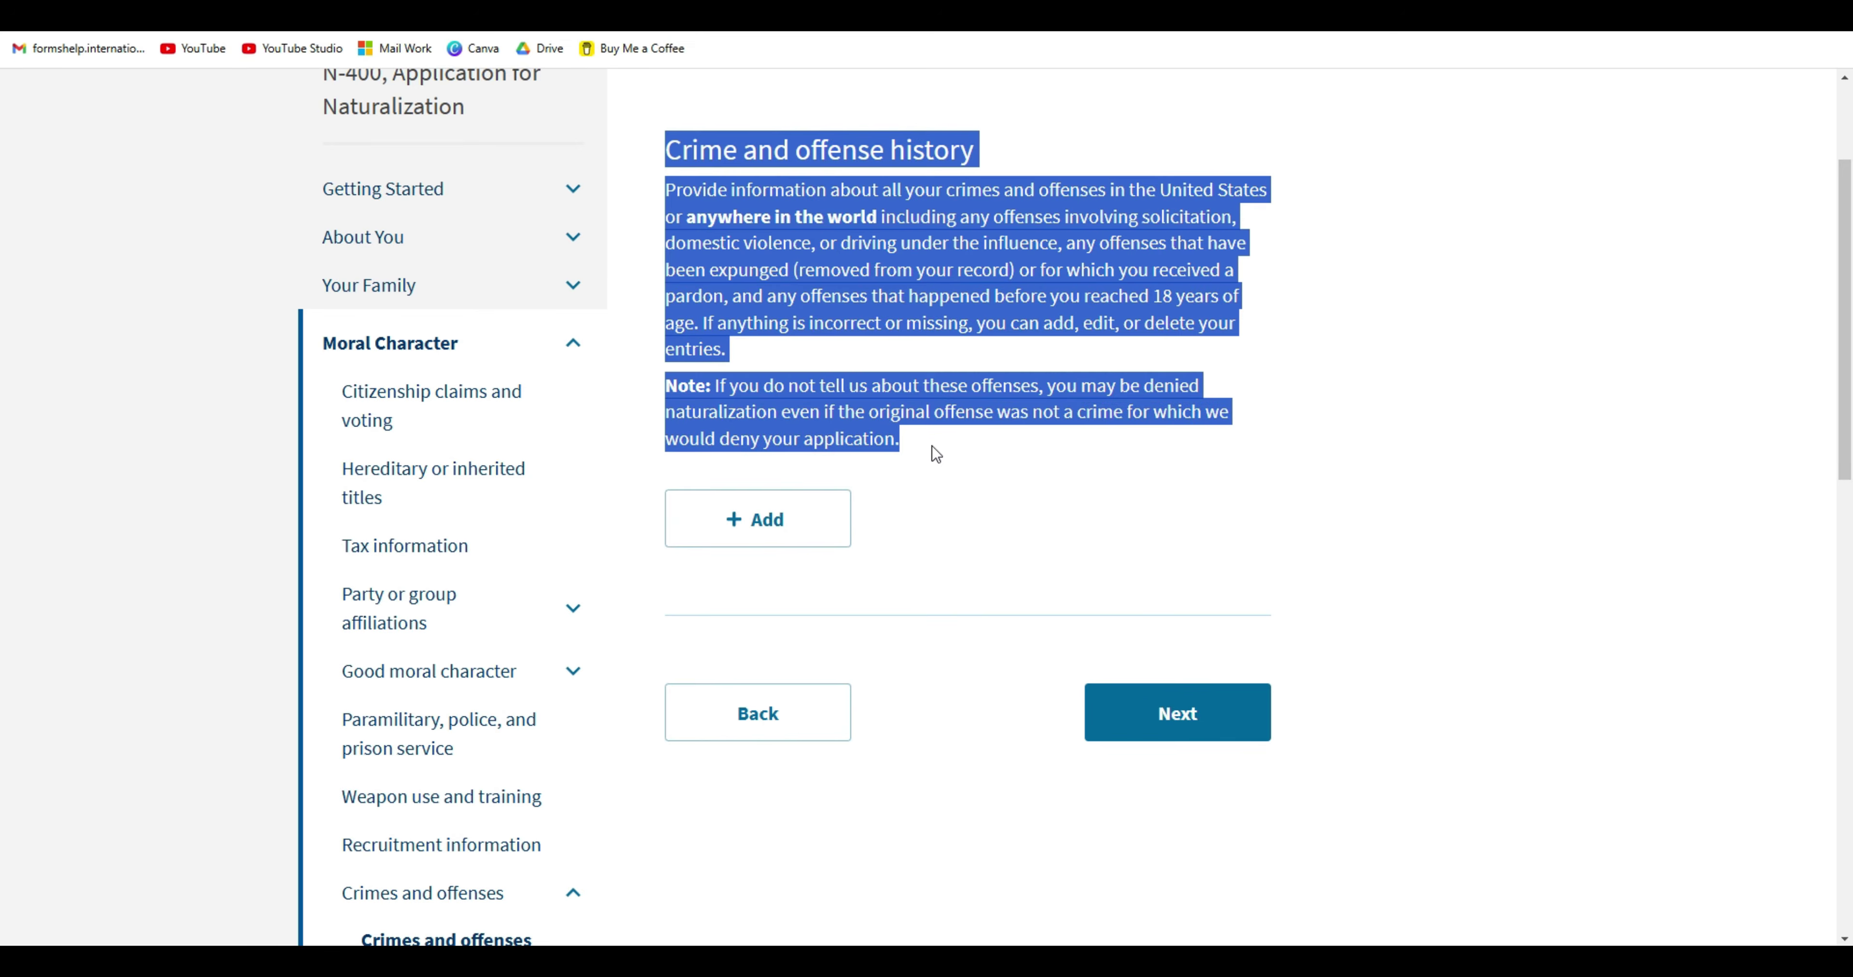
{"action": "left_click", "coordinate": [930, 434]}
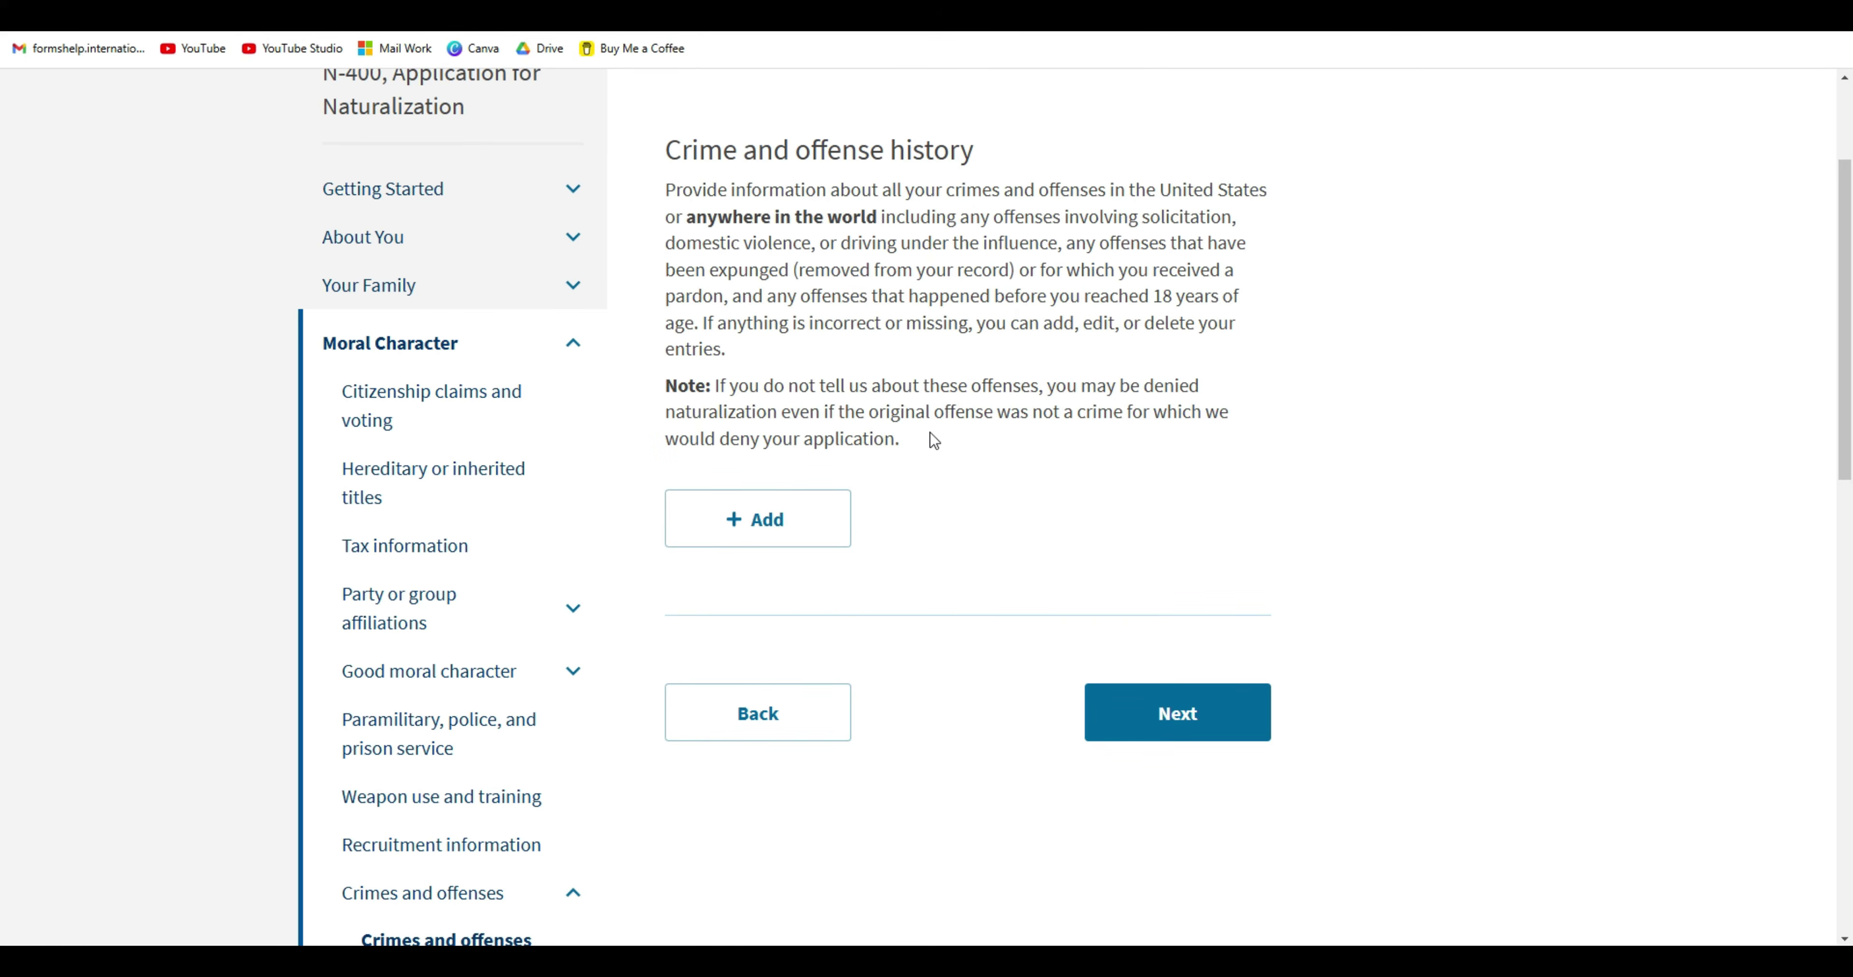
{"action": "left_click", "coordinate": [757, 520]}
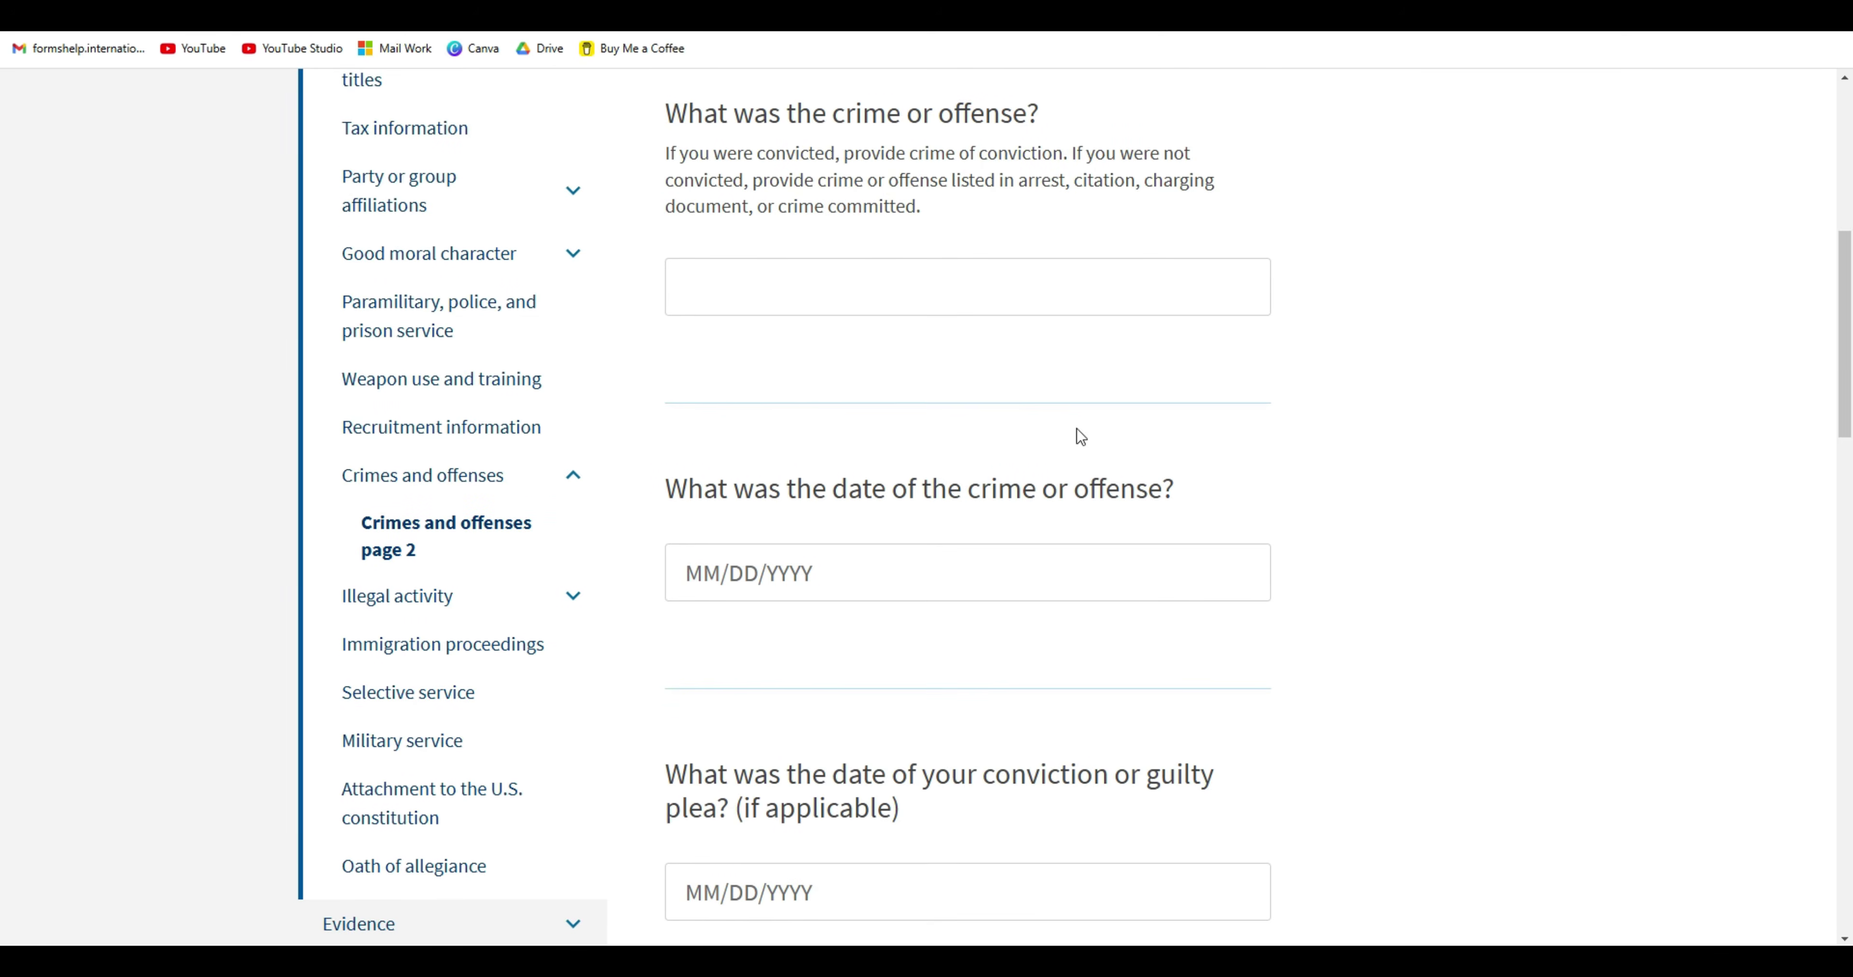
{"action": "left_click_drag", "start_coordinate": [1841, 371], "coordinate": [1848, 691]}
{"action": "left_click", "coordinate": [915, 768]}
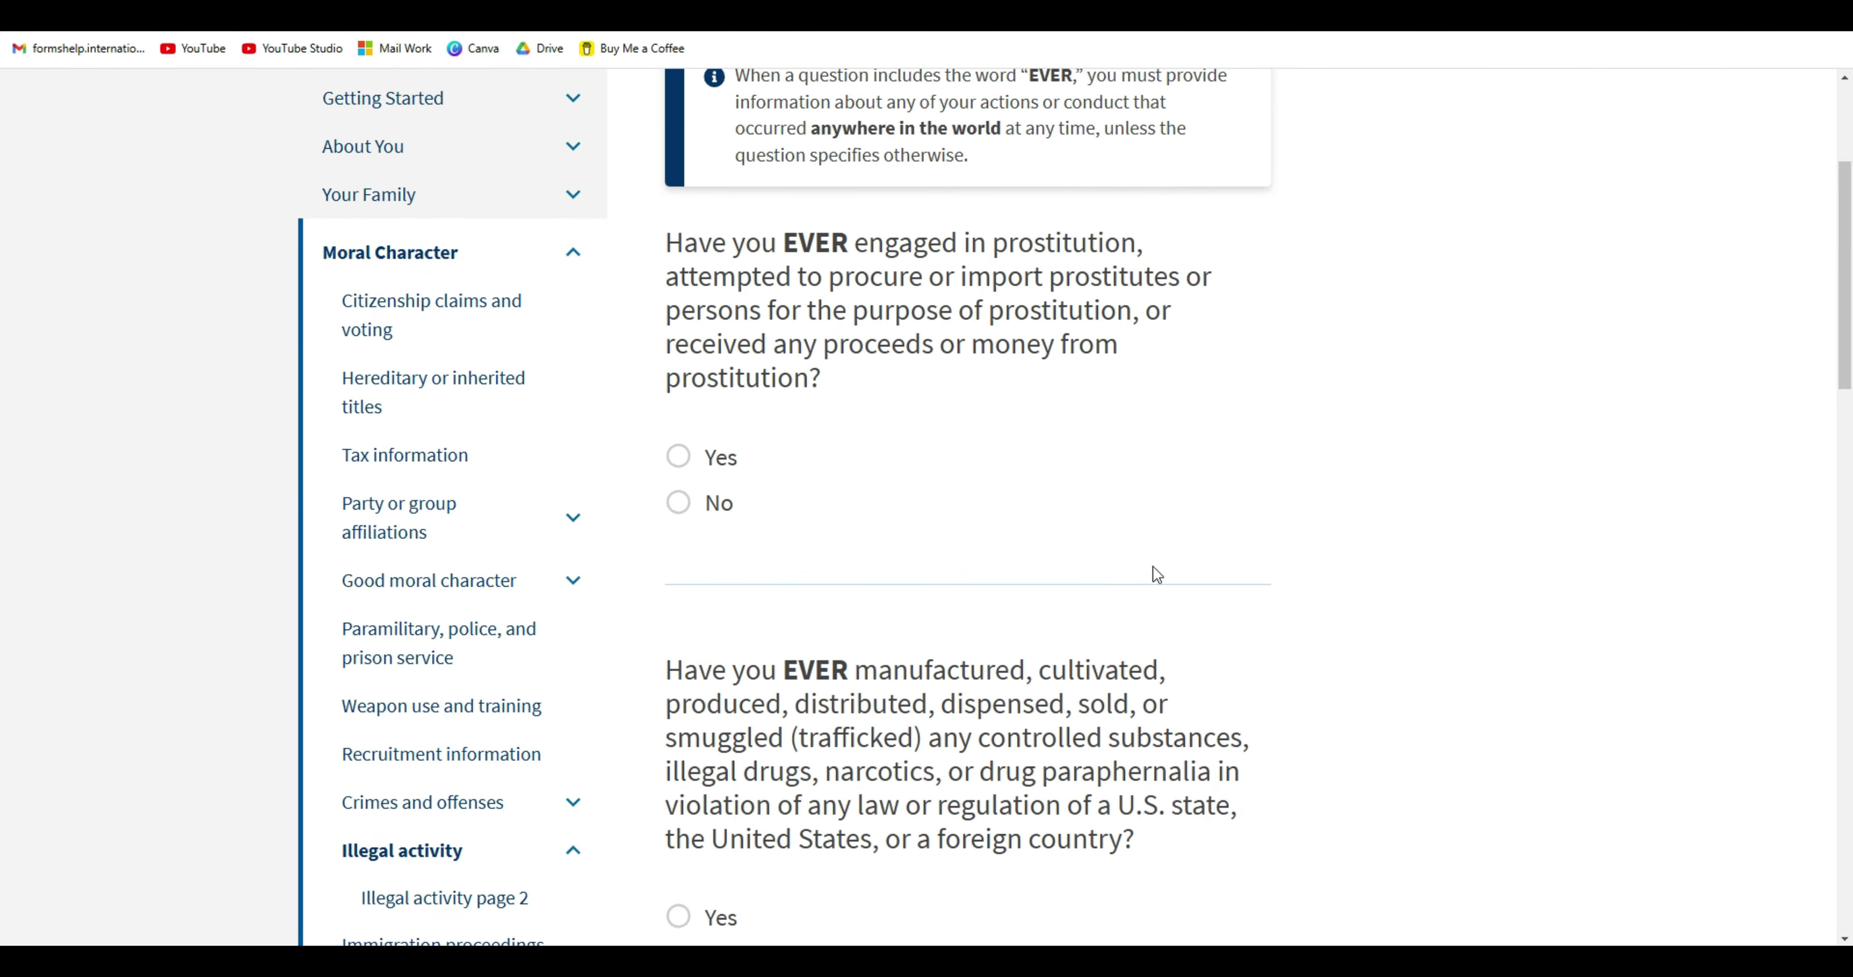
Answer No to the illegal activity questions, including prostitution, drug trafficking, marriage for immigration benefit and helping illegal entry, and continue to page 2.
{"action": "scroll", "coordinate": [1153, 574], "scroll_direction": "down", "scroll_amount": 5}
{"action": "scroll", "coordinate": [1154, 503], "scroll_direction": "down", "scroll_amount": 6}
{"action": "left_click", "coordinate": [679, 392]}
{"action": "left_click", "coordinate": [678, 715]}
{"action": "scroll", "coordinate": [679, 715], "scroll_direction": "down", "scroll_amount": 7}
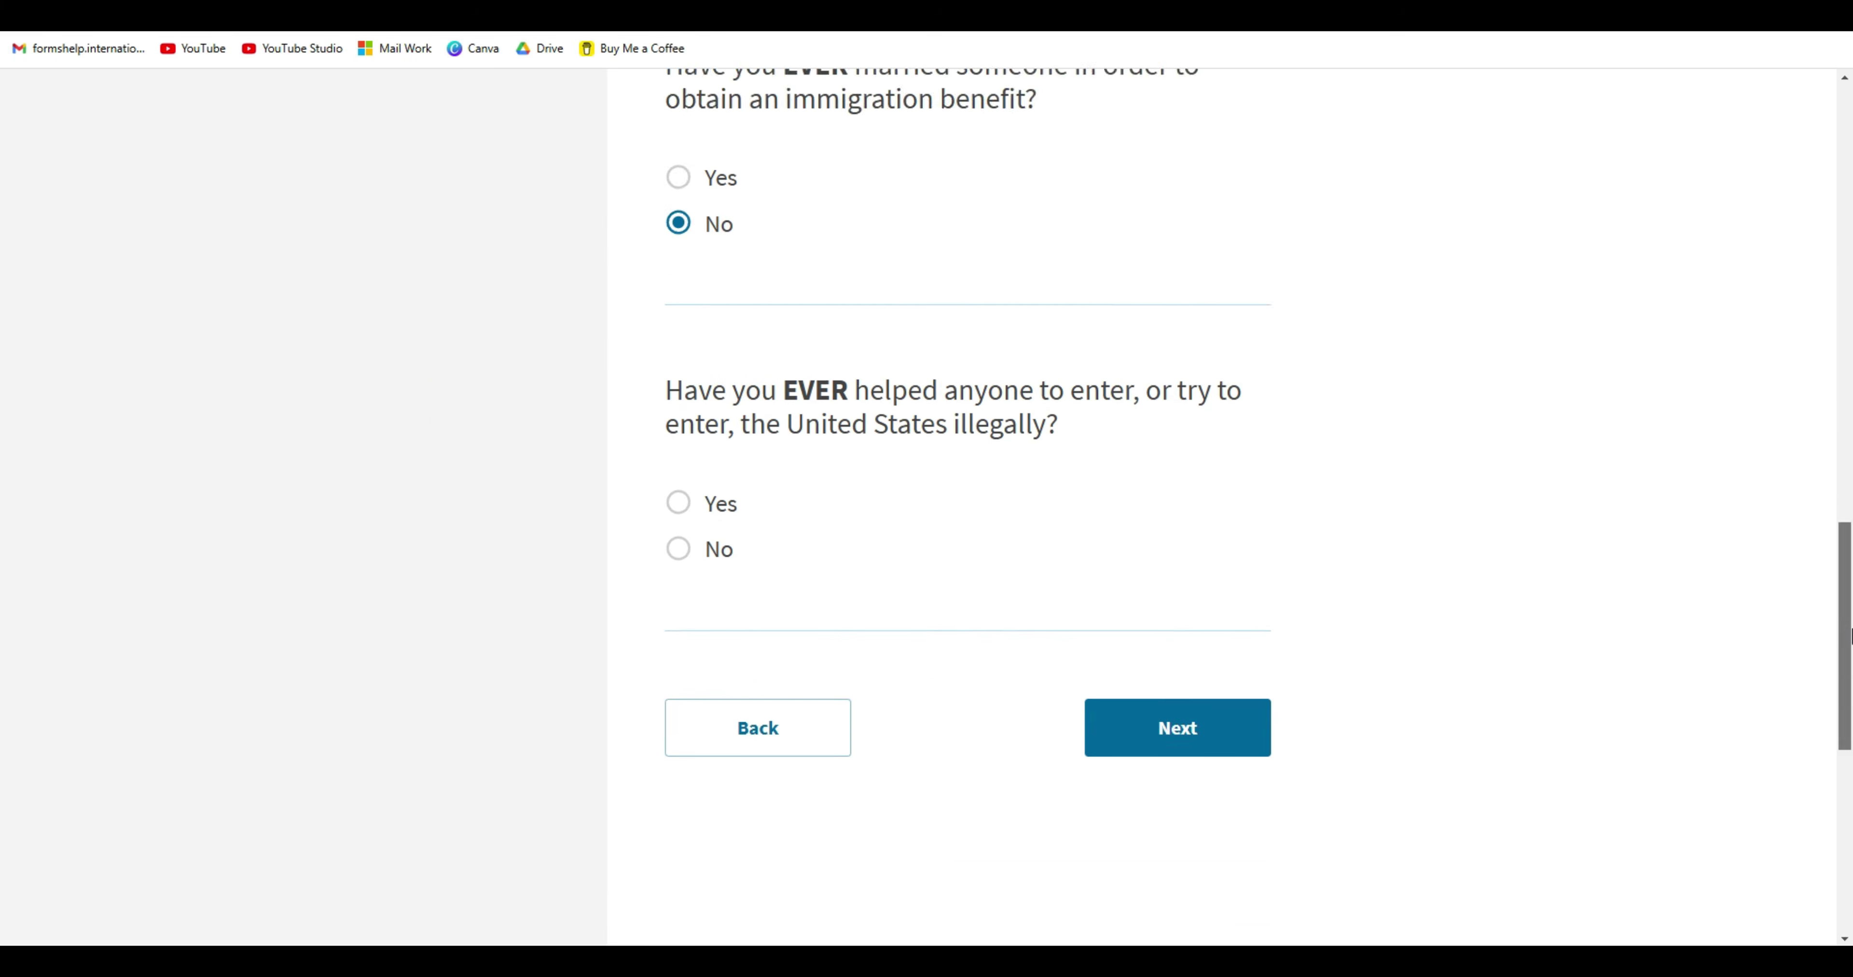
{"action": "scroll", "coordinate": [678, 546], "scroll_direction": "down", "scroll_amount": 1}
{"action": "left_click", "coordinate": [678, 492]}
{"action": "left_click", "coordinate": [1146, 668]}
Answer No to all questions on illegal activity page 2, including unpaid dependent support and public benefit misrepresentation, and continue to immigration proceedings.
{"action": "left_click", "coordinate": [678, 696]}
{"action": "scroll", "coordinate": [679, 696], "scroll_direction": "down", "scroll_amount": 8}
{"action": "left_click", "coordinate": [678, 471]}
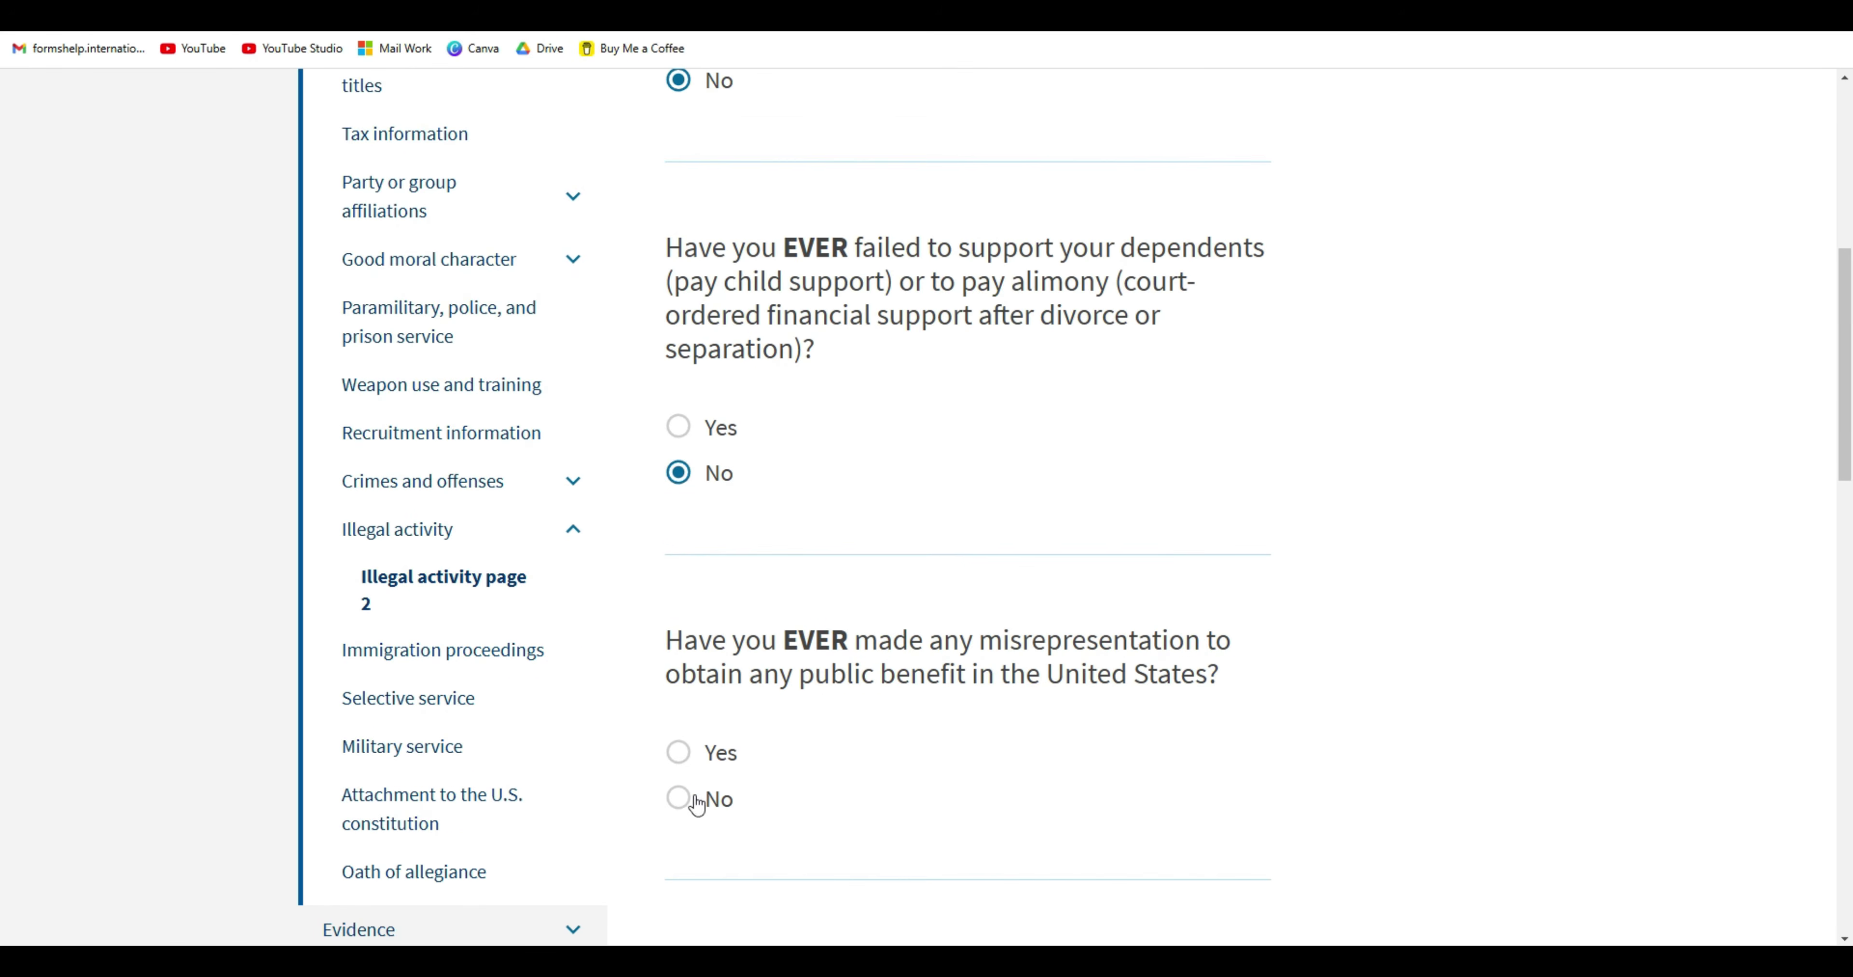
{"action": "left_click", "coordinate": [678, 798]}
{"action": "scroll", "coordinate": [678, 798], "scroll_direction": "down", "scroll_amount": 8}
{"action": "left_click", "coordinate": [678, 521]}
{"action": "scroll", "coordinate": [678, 521], "scroll_direction": "down", "scroll_amount": 5}
{"action": "left_click", "coordinate": [679, 505]}
{"action": "left_click", "coordinate": [1177, 684]}
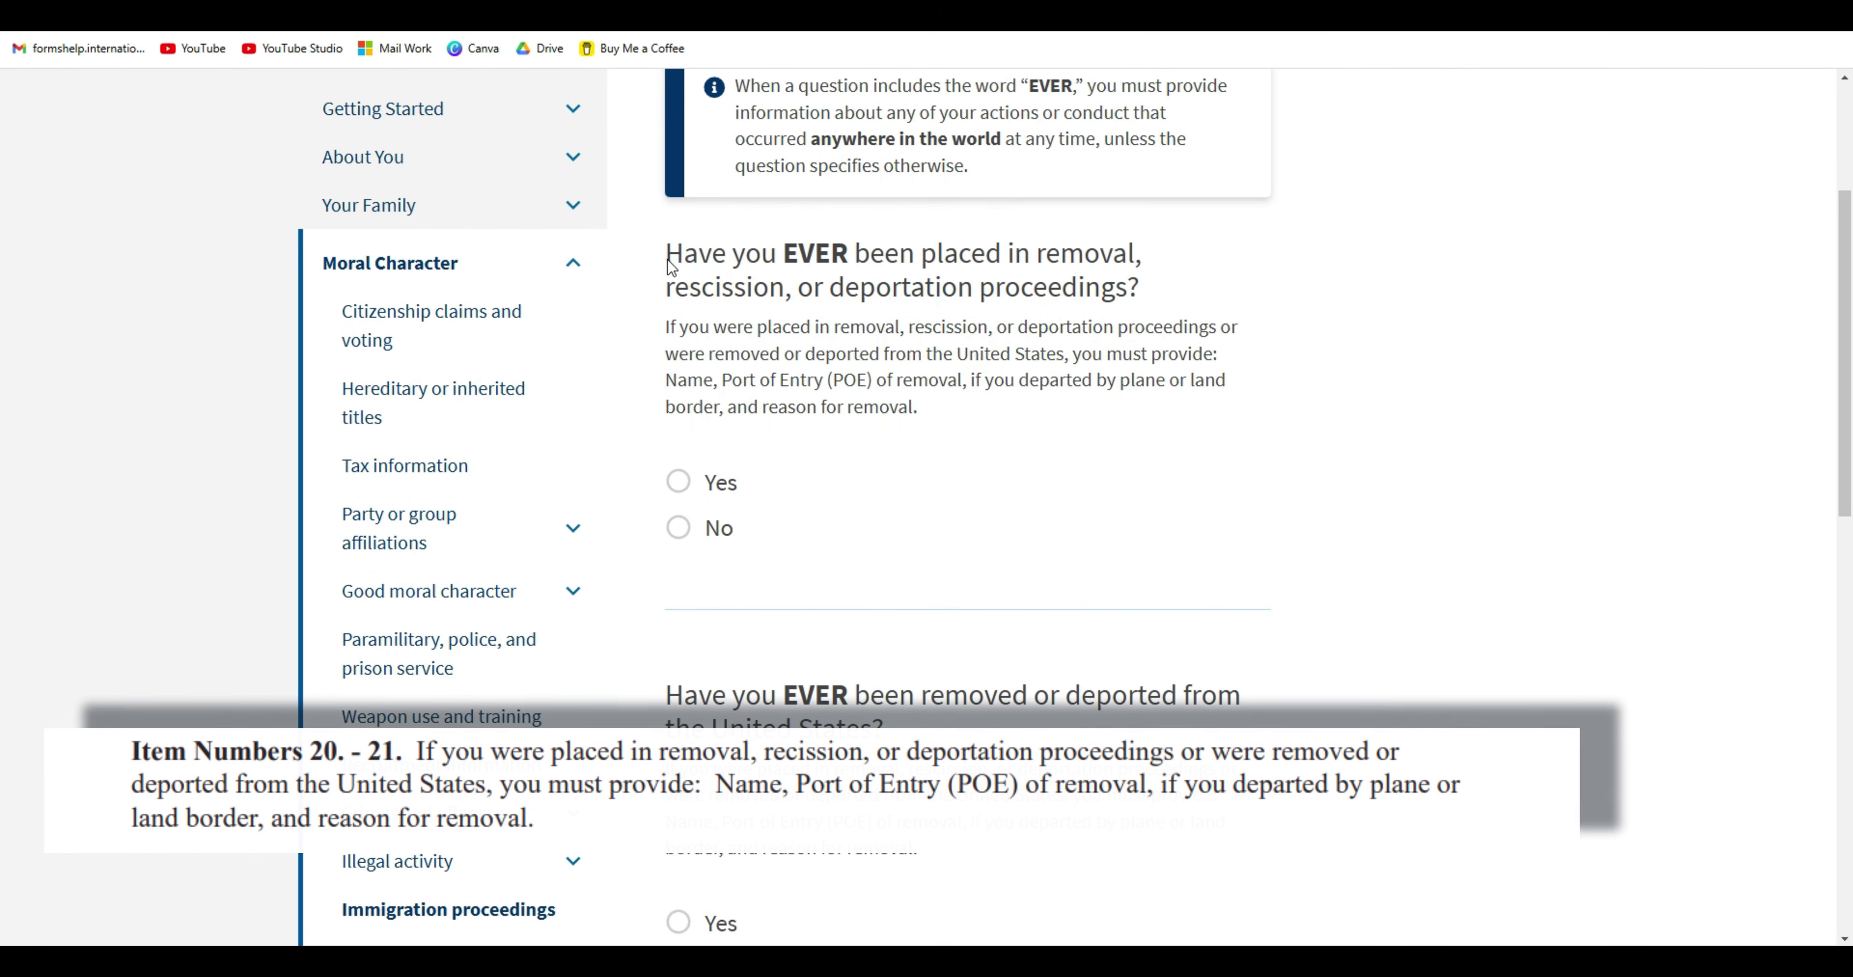
Answer No to having been placed in removal proceedings and to having been removed or deported, and continue to selective service.
{"action": "left_click_drag", "start_coordinate": [666, 252], "coordinate": [1165, 307]}
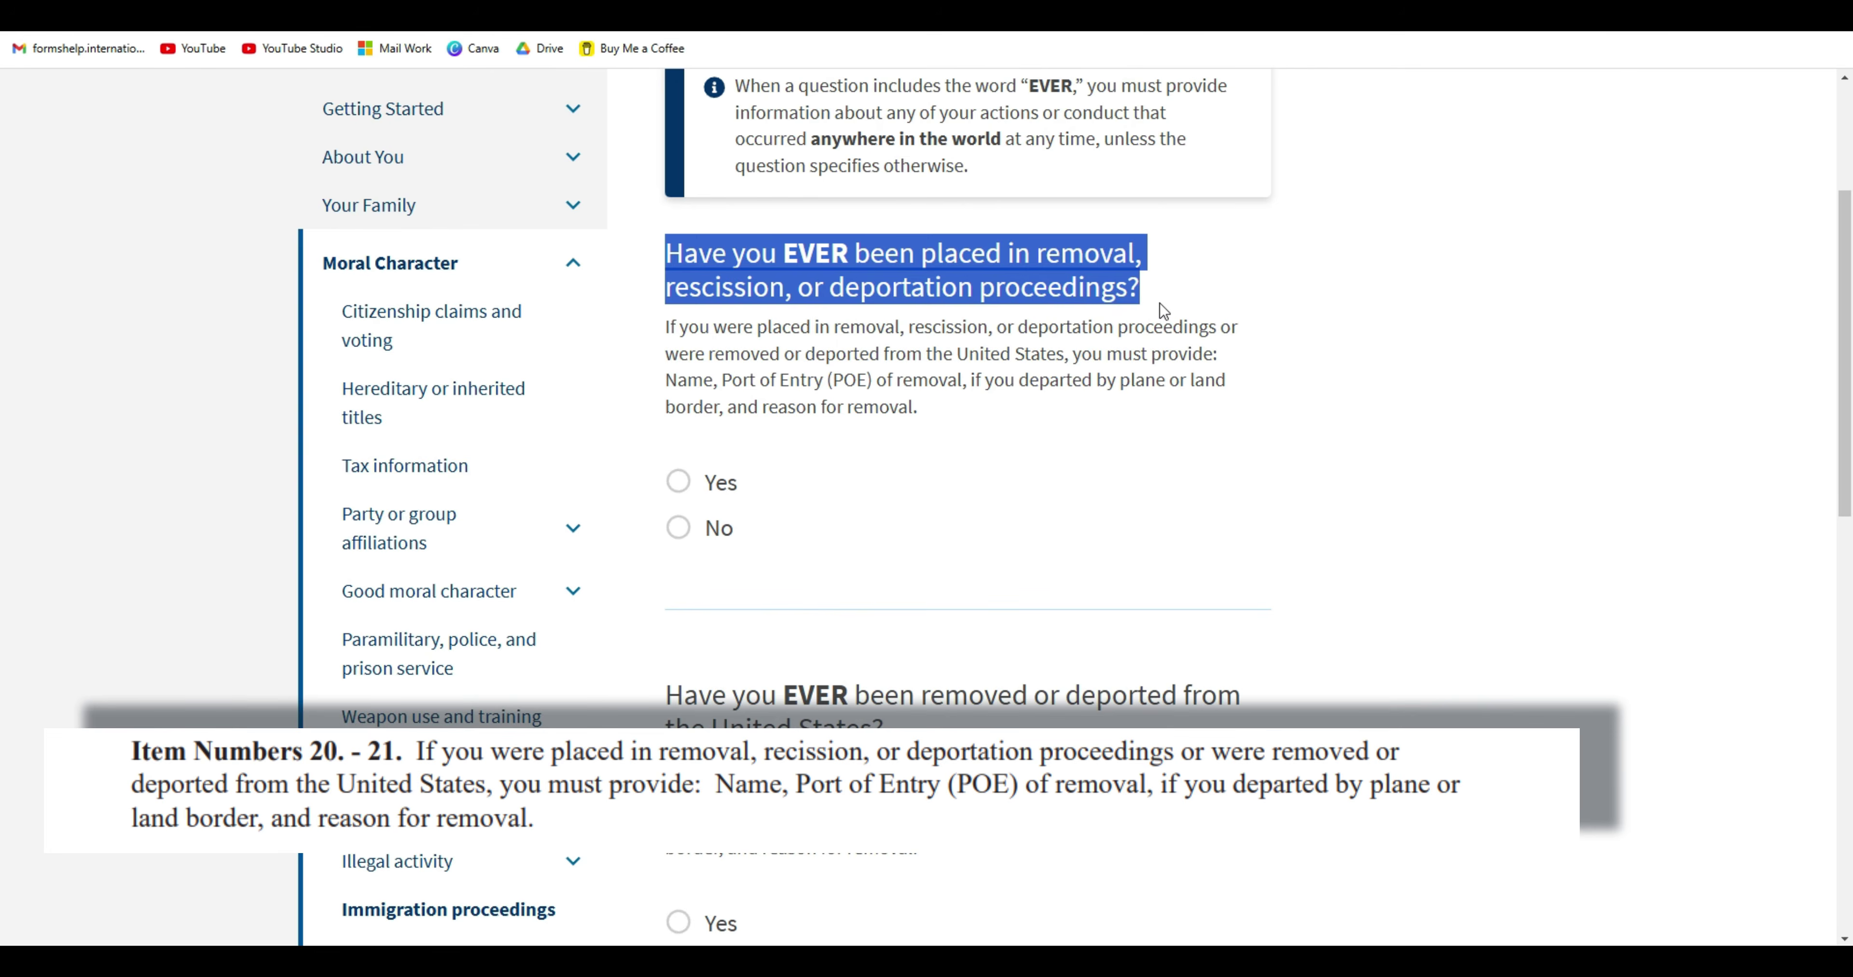
{"action": "left_click", "coordinate": [1158, 296]}
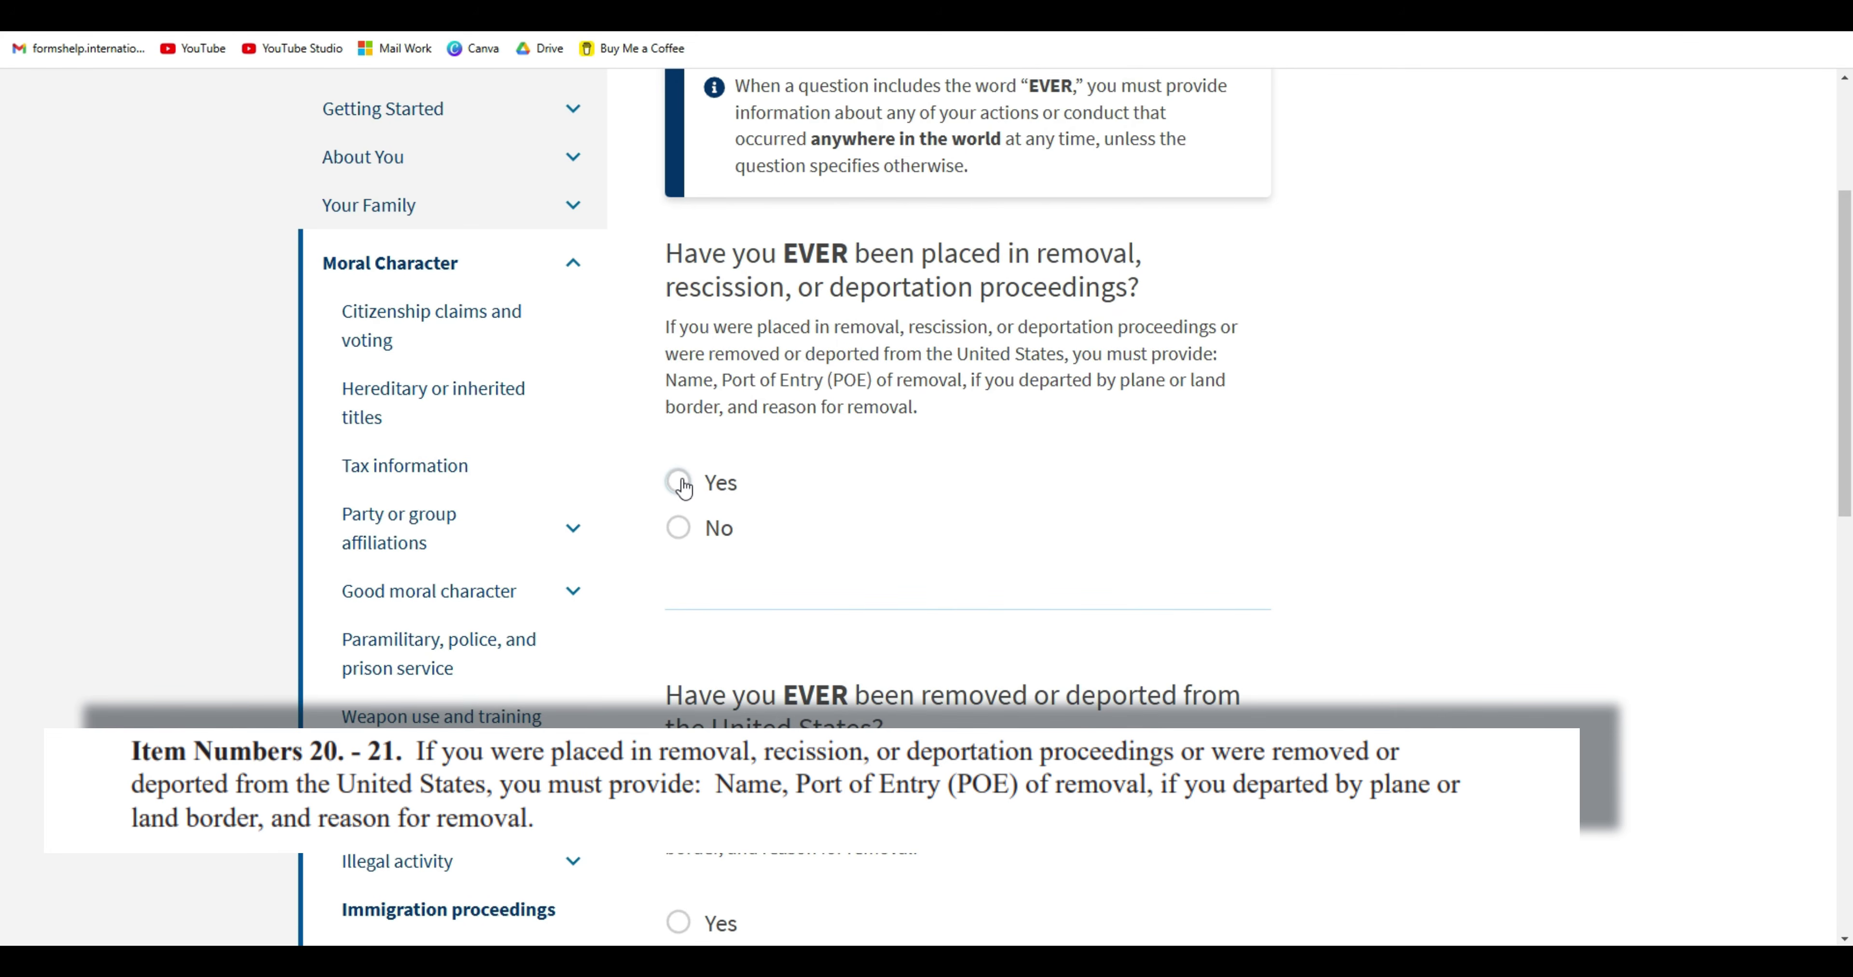
{"action": "left_click", "coordinate": [679, 528]}
{"action": "scroll", "coordinate": [678, 528], "scroll_direction": "down", "scroll_amount": 5}
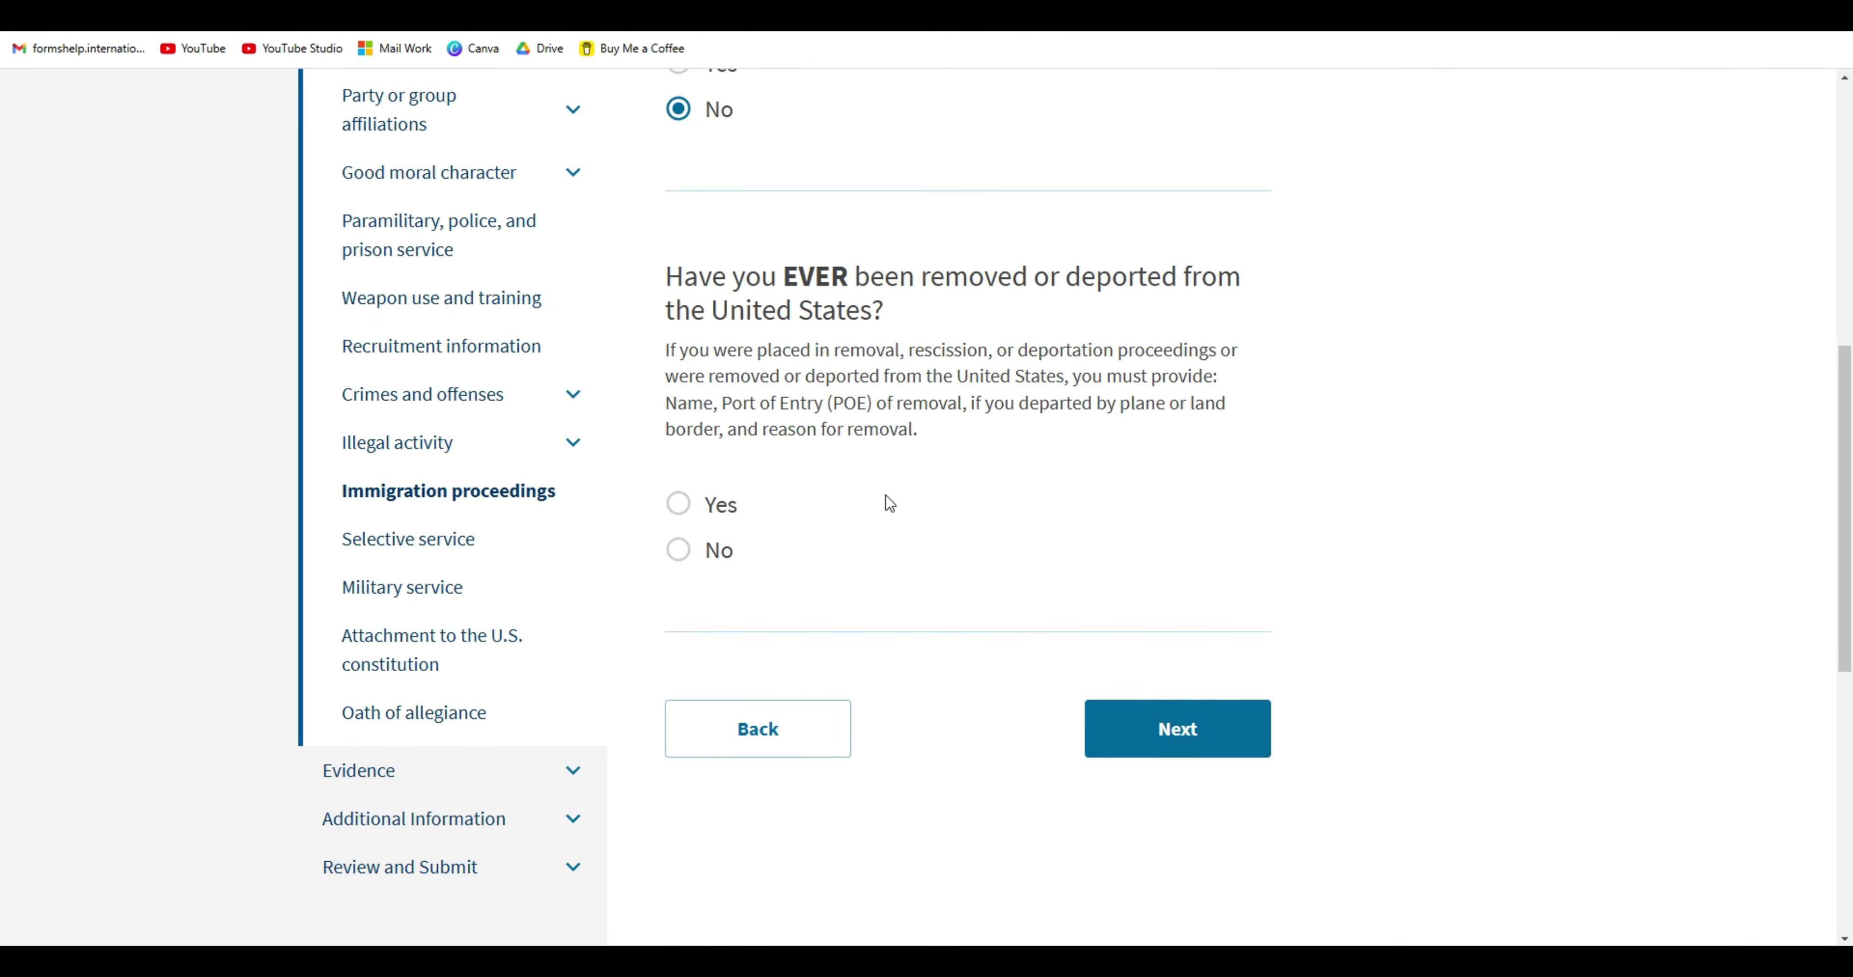
{"action": "left_click", "coordinate": [678, 550]}
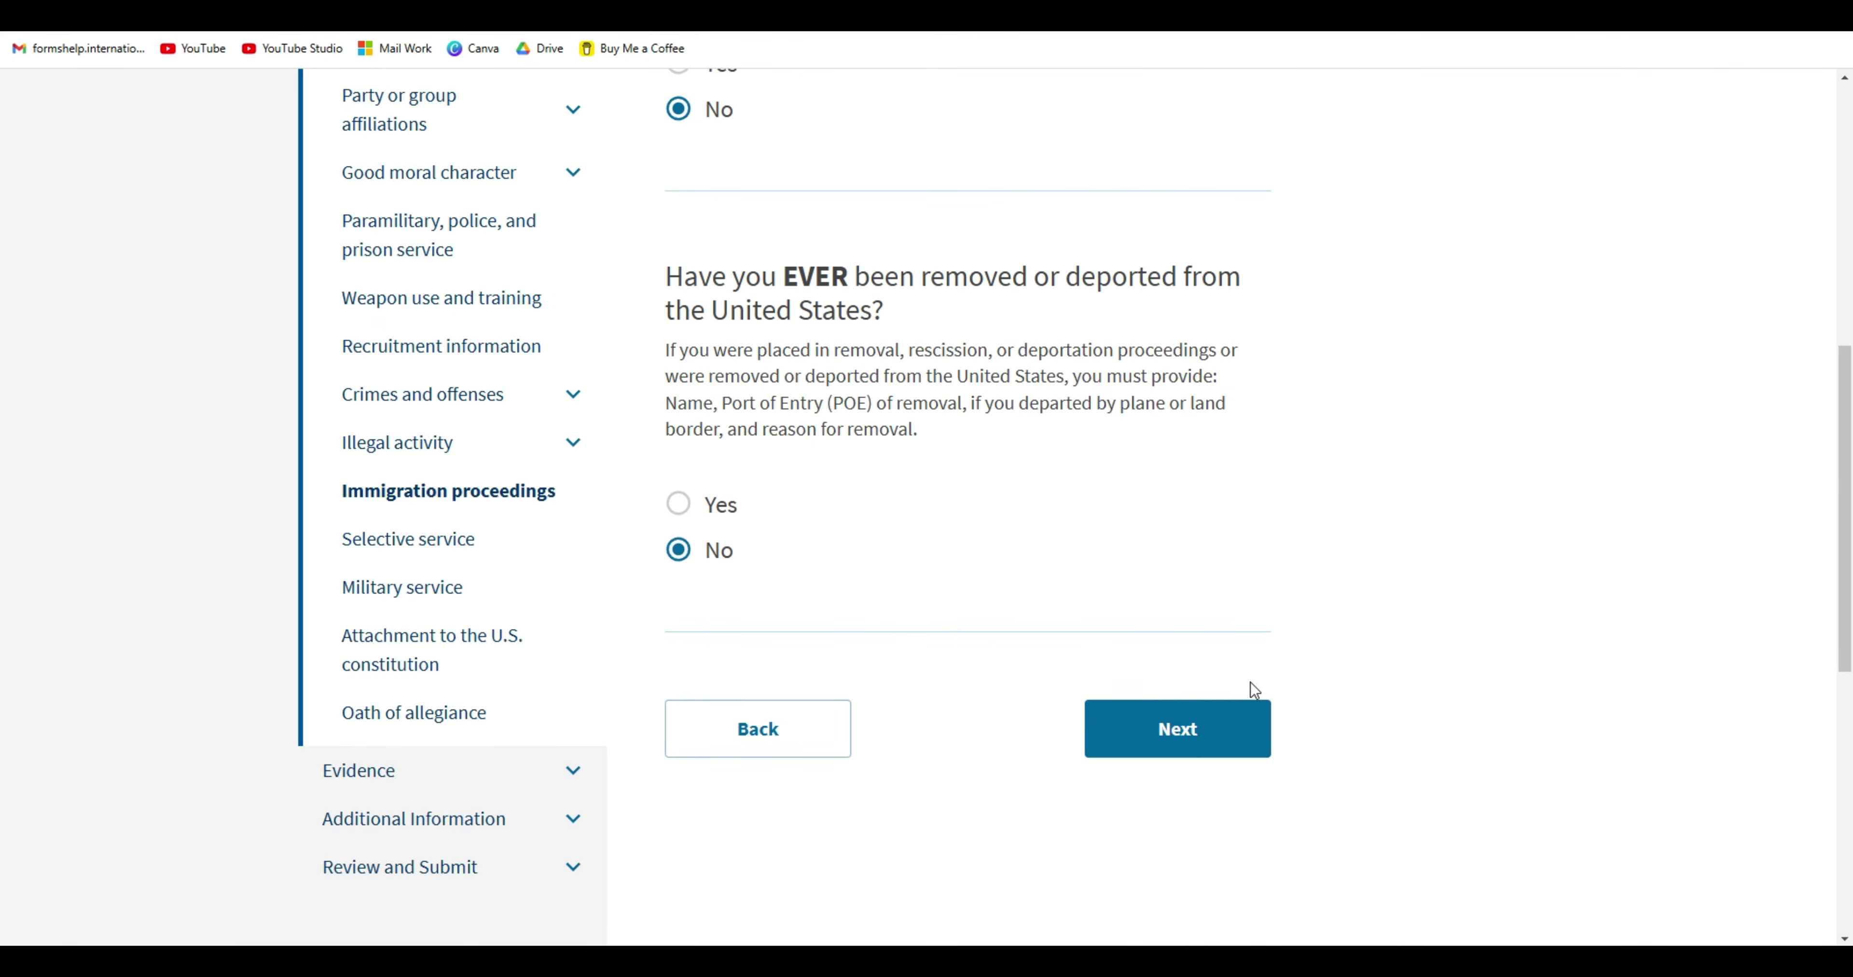
{"action": "left_click", "coordinate": [1236, 744]}
Examine the question about being born male and living in the United States between the 18th and 26th birthdays.
{"action": "left_click_drag", "start_coordinate": [1849, 329], "coordinate": [1850, 314]}
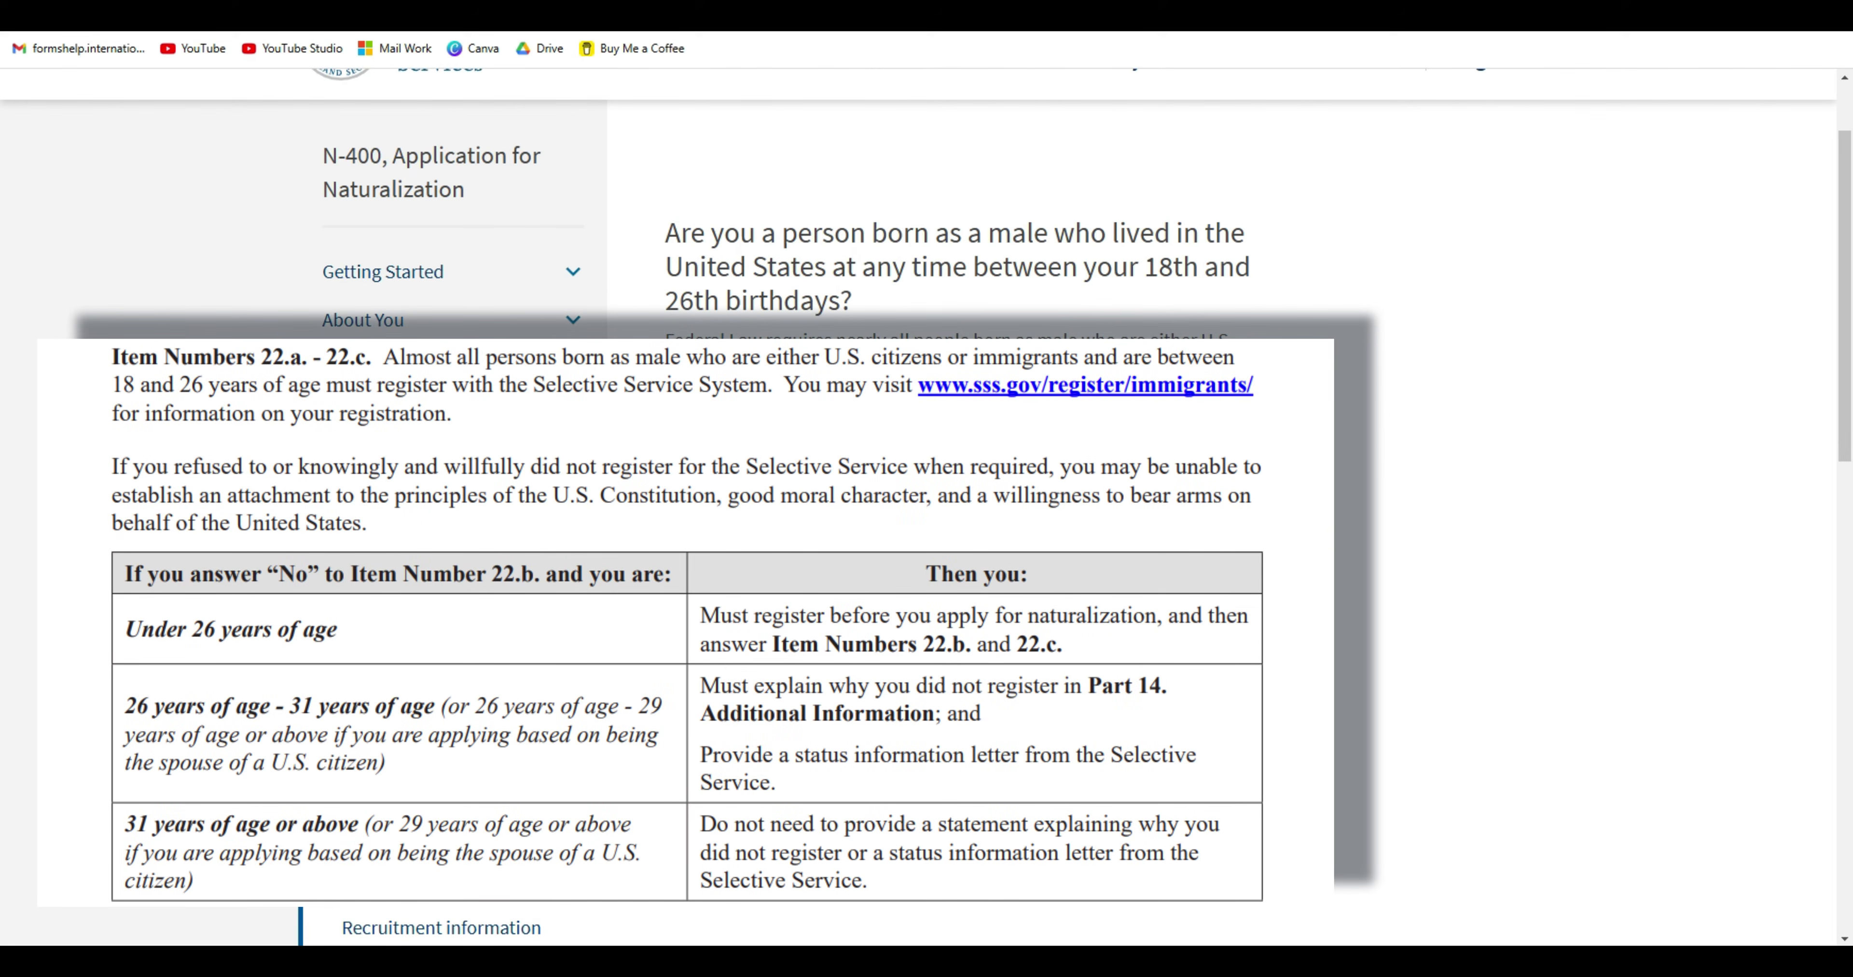
{"action": "left_click_drag", "start_coordinate": [1144, 267], "coordinate": [1203, 267]}
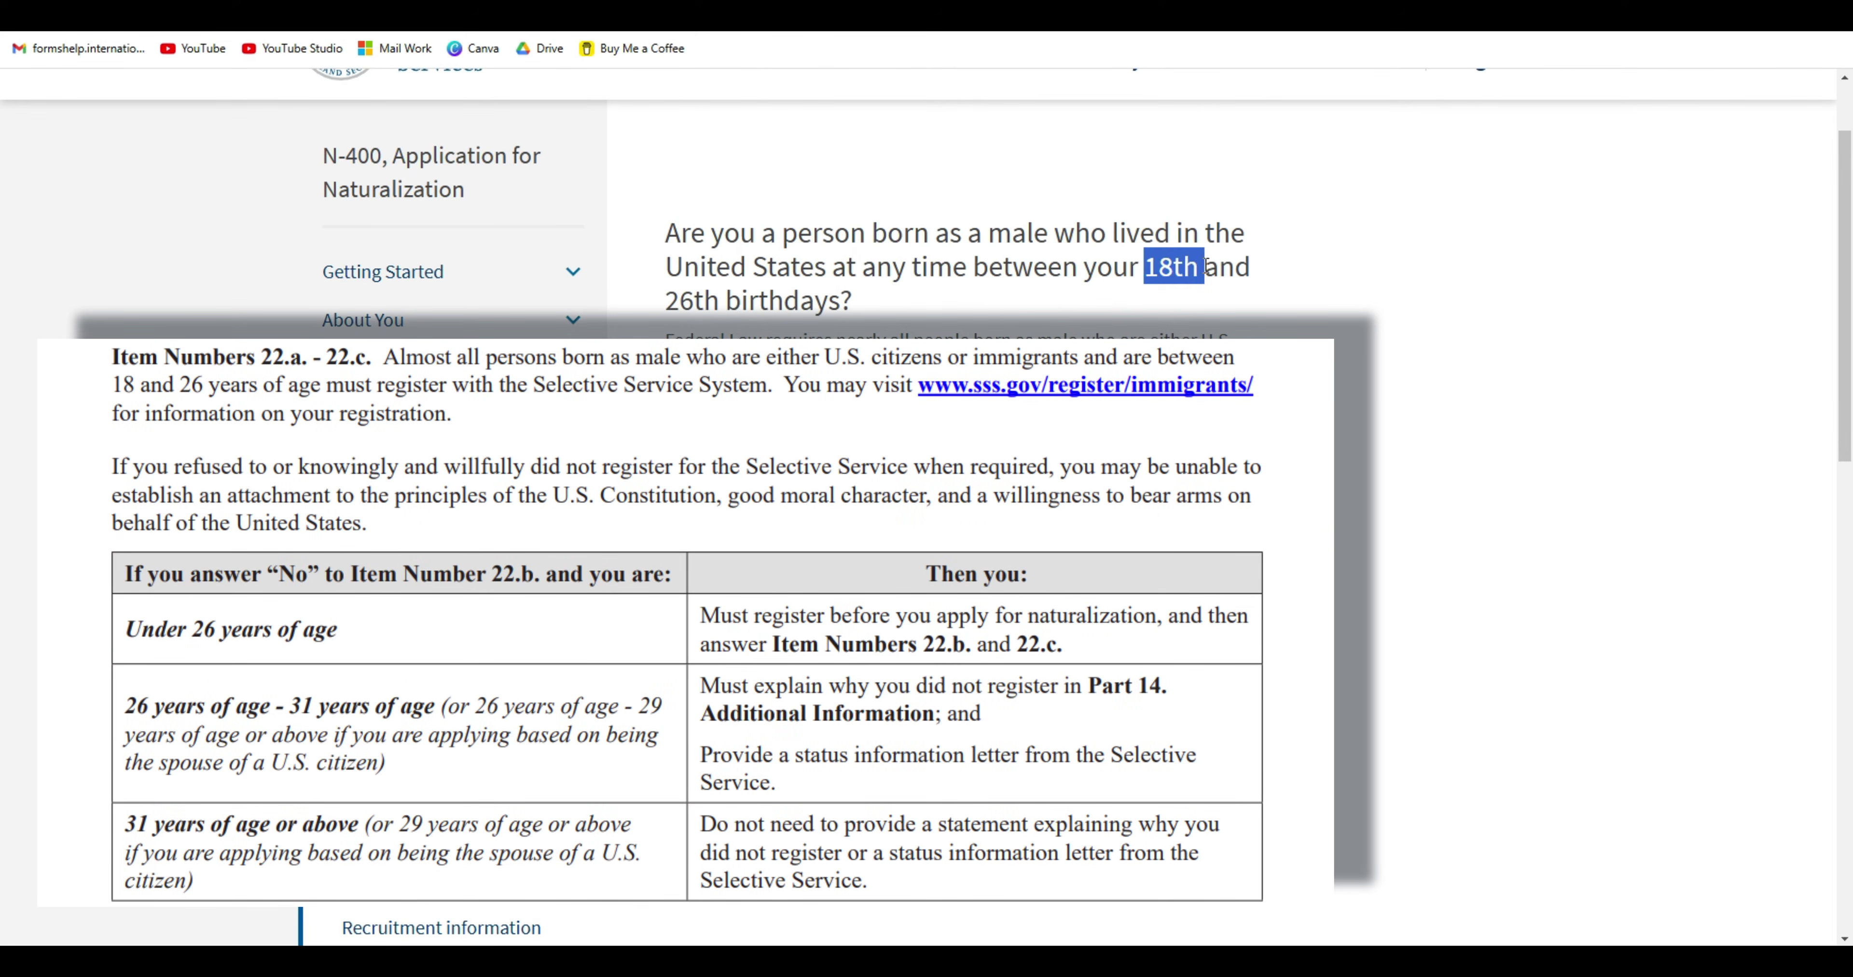
{"action": "left_click_drag", "start_coordinate": [665, 301], "coordinate": [840, 302]}
{"action": "left_click", "coordinate": [812, 311]}
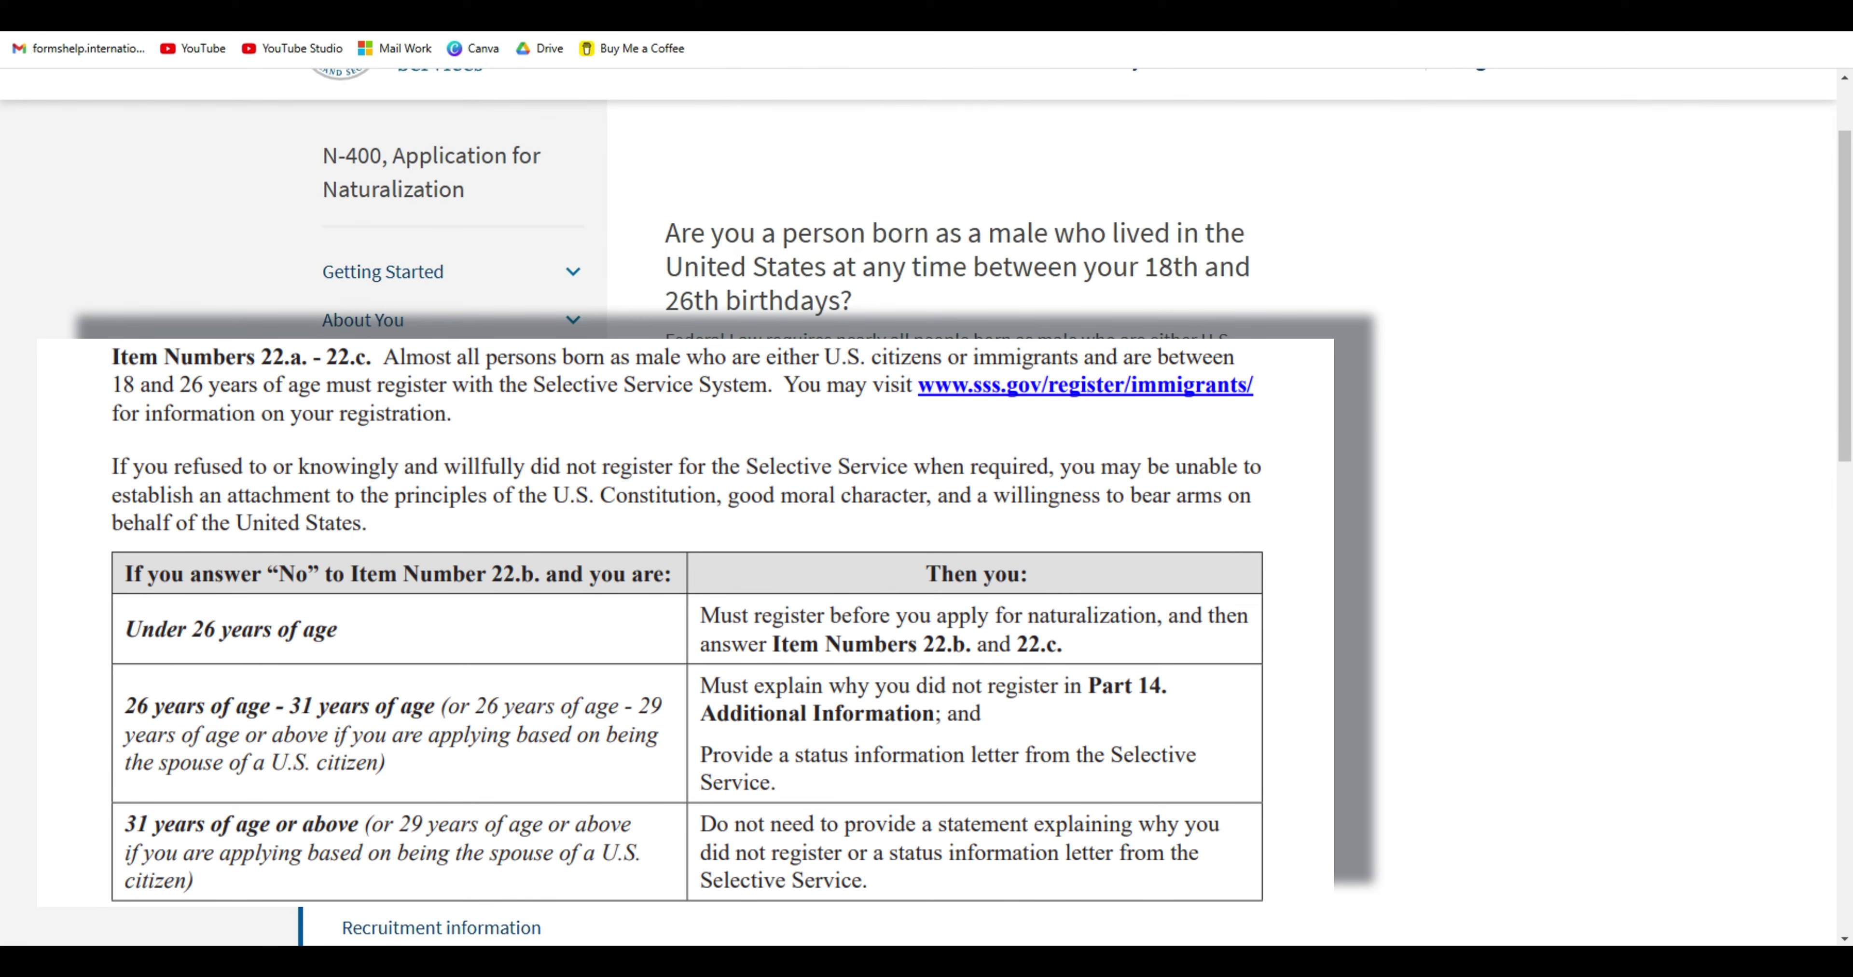
{"action": "left_click_drag", "start_coordinate": [1850, 411], "coordinate": [1850, 549]}
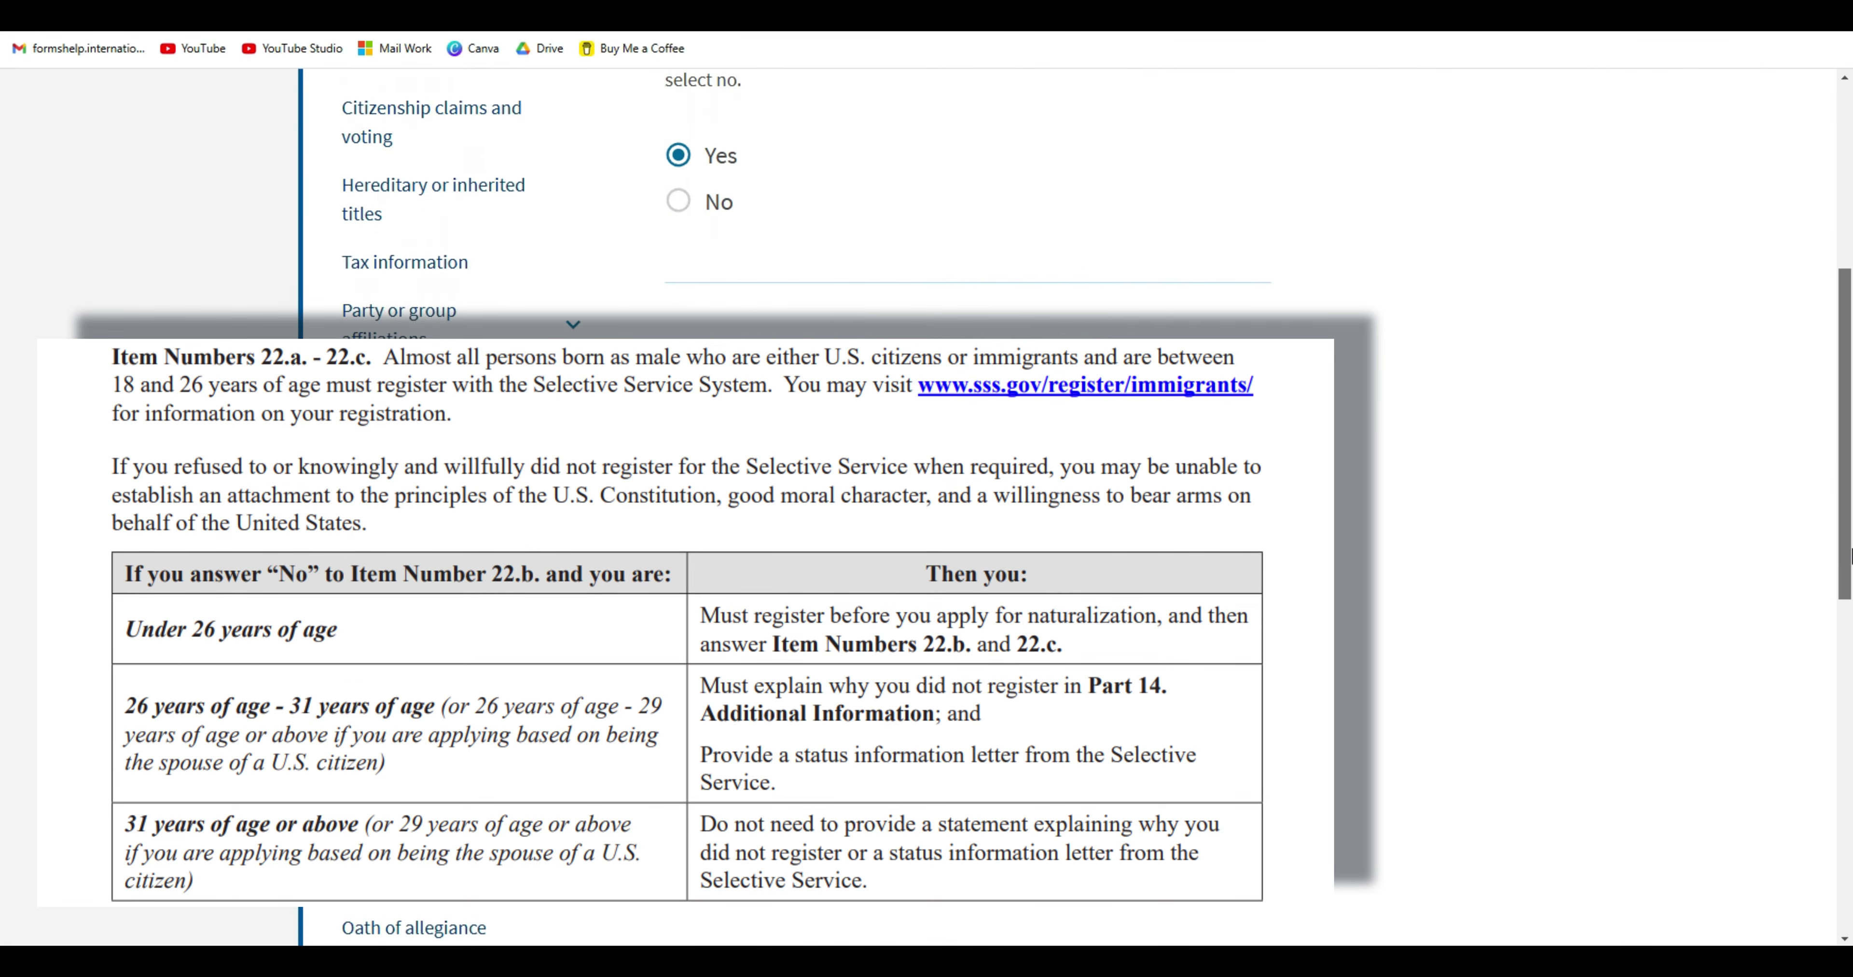
{"action": "scroll", "coordinate": [762, 297], "scroll_direction": "up", "scroll_amount": 5}
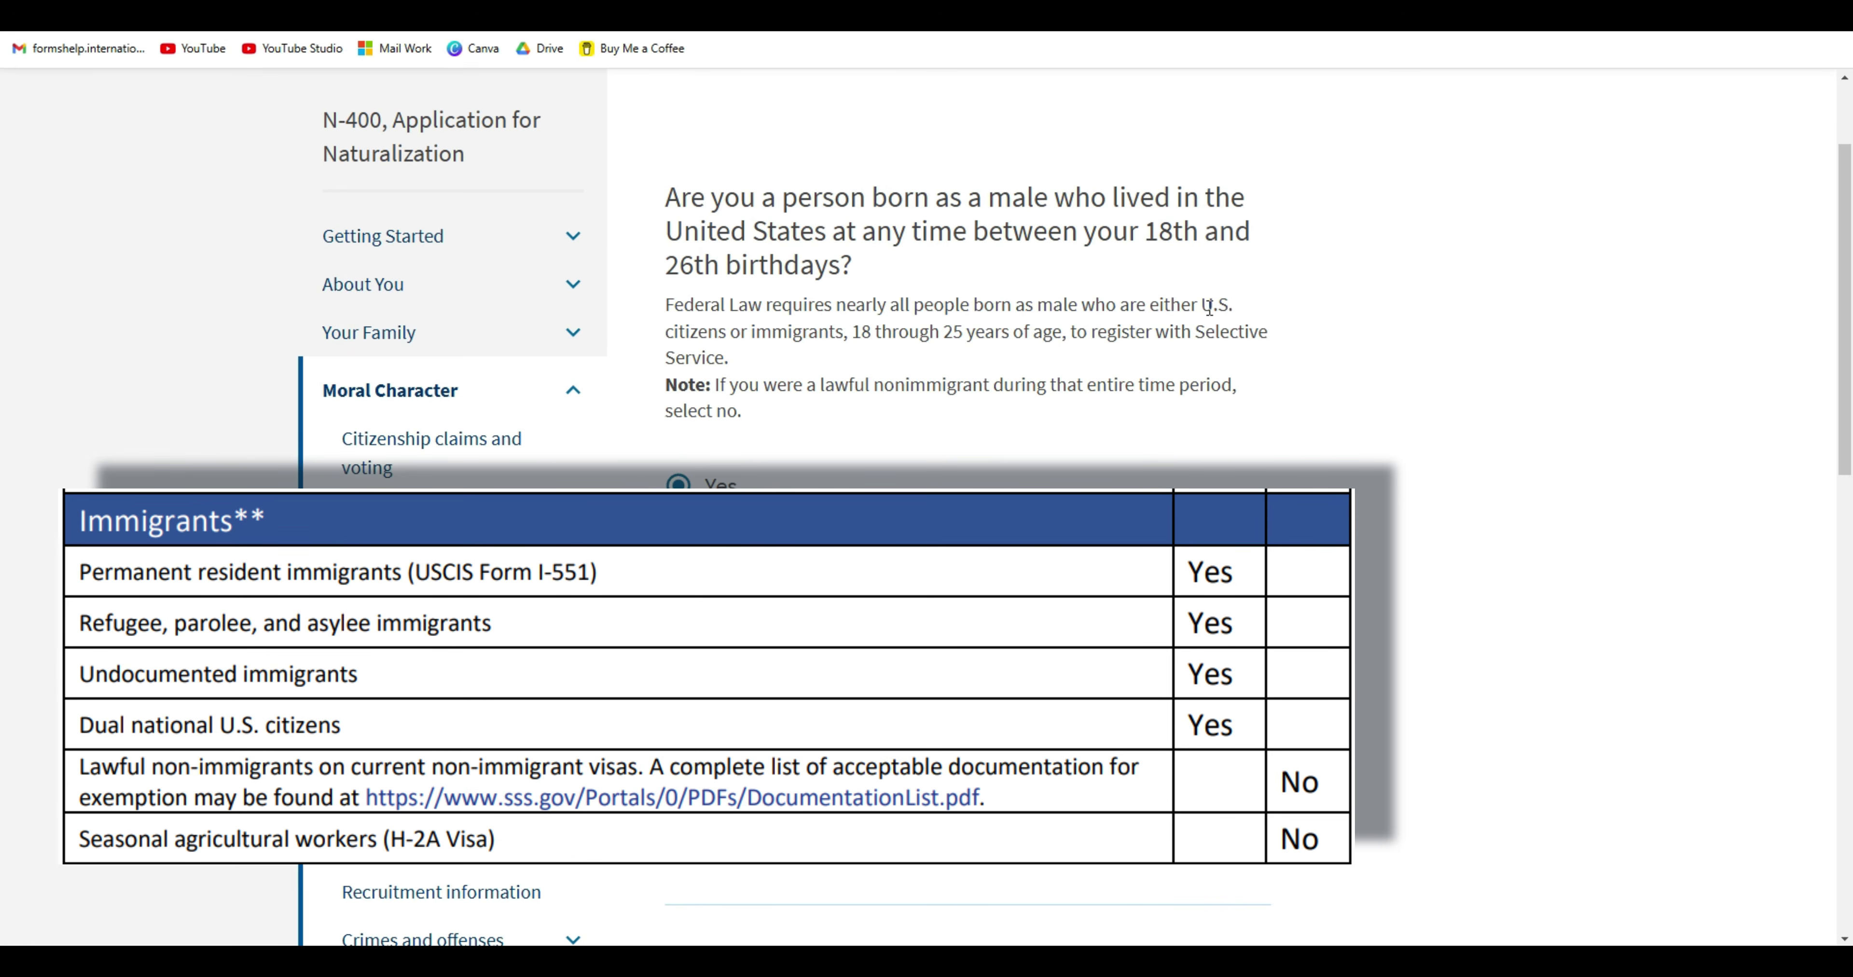
{"action": "left_click_drag", "start_coordinate": [1143, 231], "coordinate": [840, 266]}
{"action": "left_click", "coordinate": [1233, 263]}
{"action": "scroll", "coordinate": [1501, 425], "scroll_direction": "down", "scroll_amount": 5}
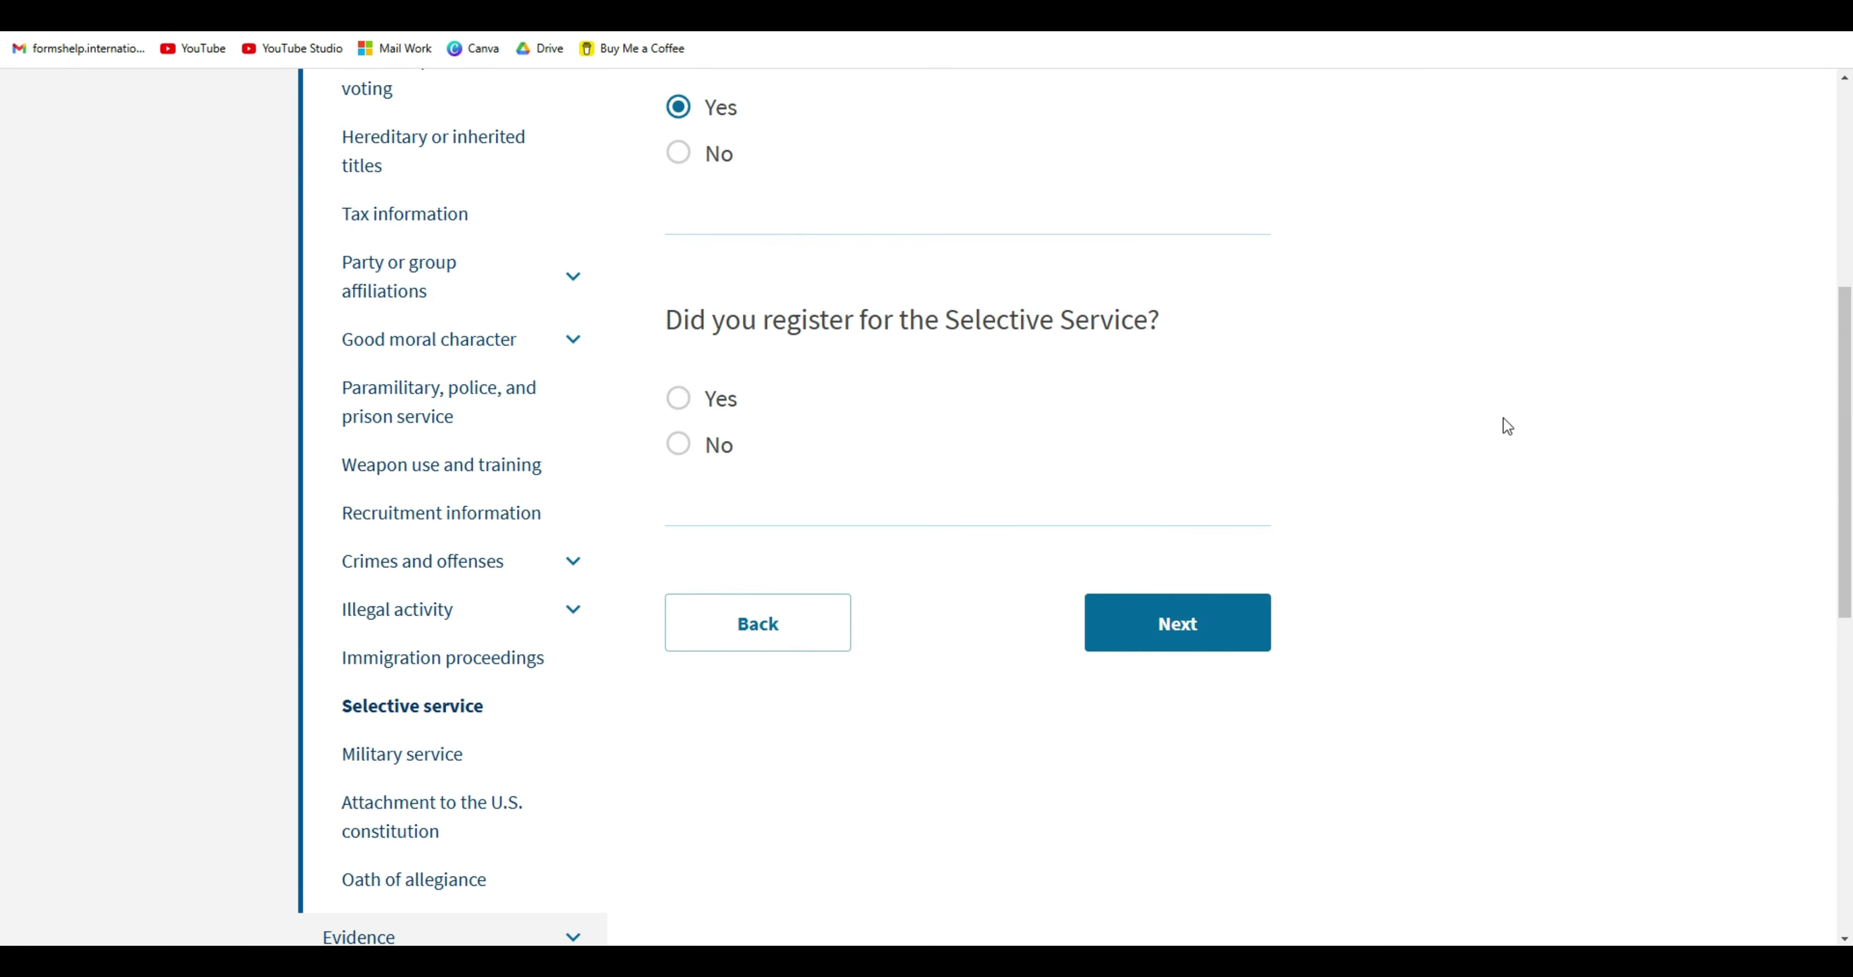
Try answering Yes and No to having registered for the Selective Service, and open the linked status information letter page.
{"action": "left_click", "coordinate": [676, 400]}
{"action": "mouse_move", "coordinate": [1847, 446]}
{"action": "left_mouse_down"}
{"action": "mouse_move", "coordinate": [1850, 558]}
{"action": "mouse_move", "coordinate": [1847, 443]}
{"action": "left_mouse_up"}
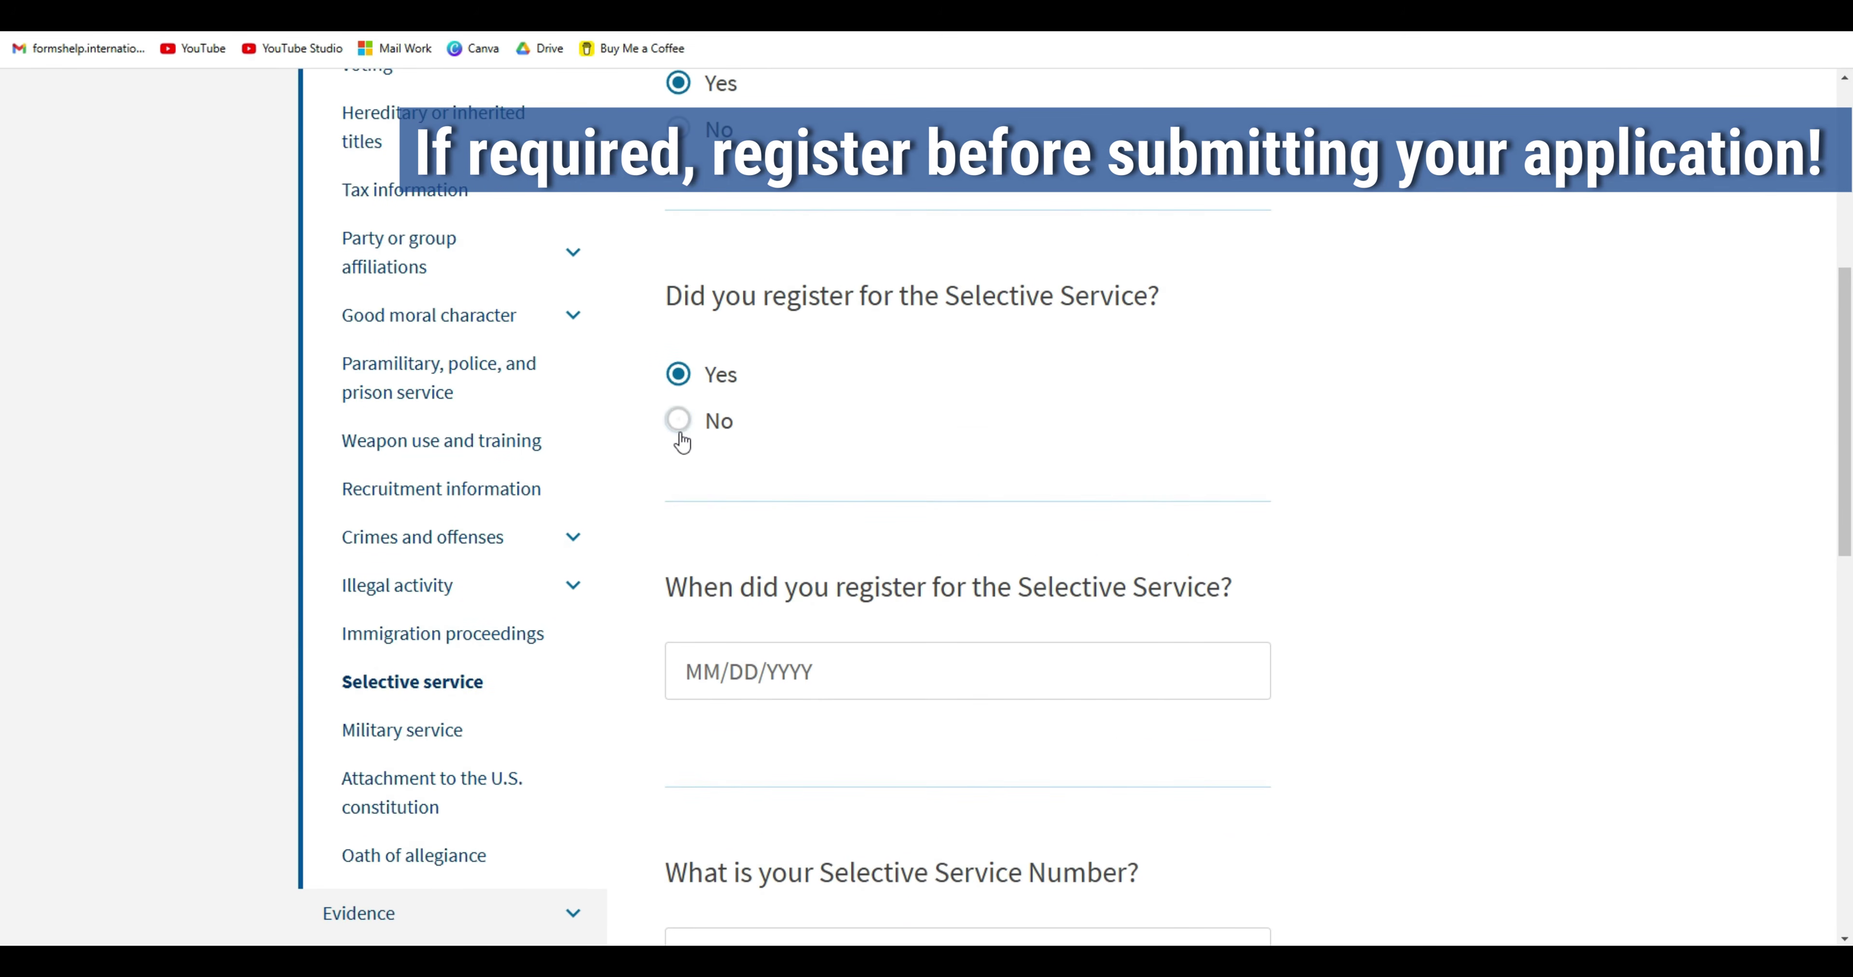
{"action": "left_click", "coordinate": [679, 428]}
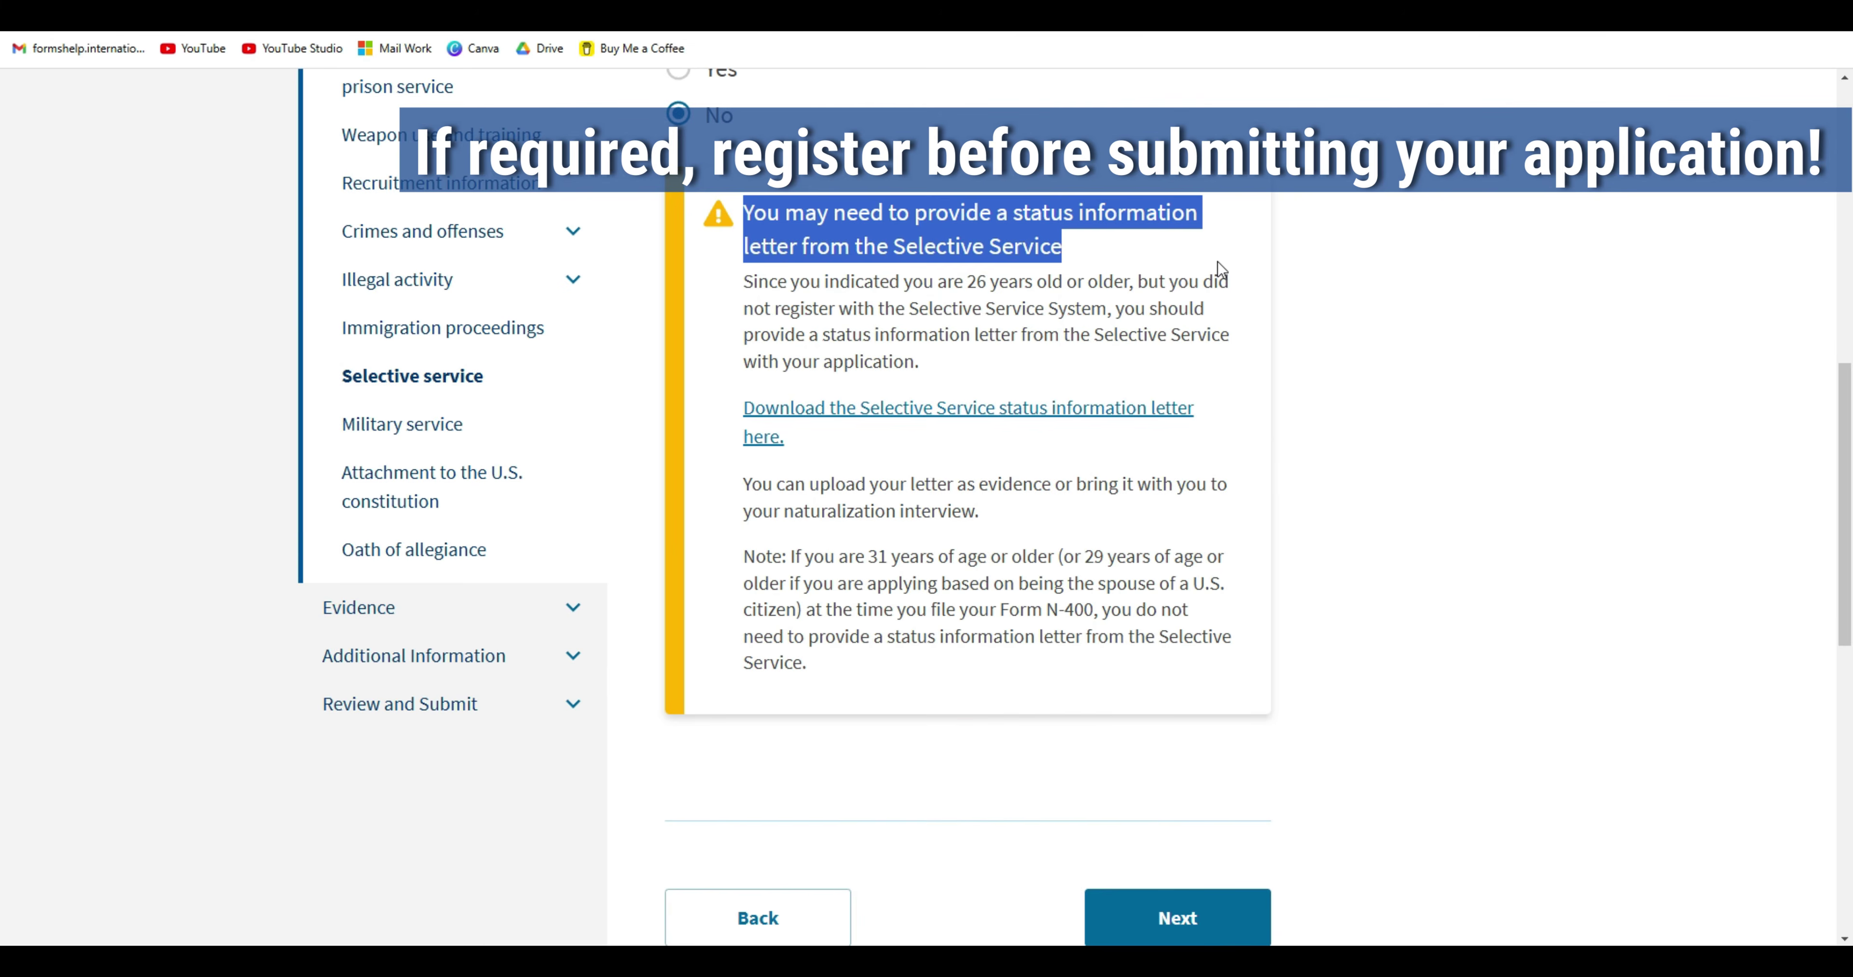
{"action": "left_click", "coordinate": [1142, 252]}
{"action": "left_click_drag", "start_coordinate": [1849, 521], "coordinate": [1850, 531]}
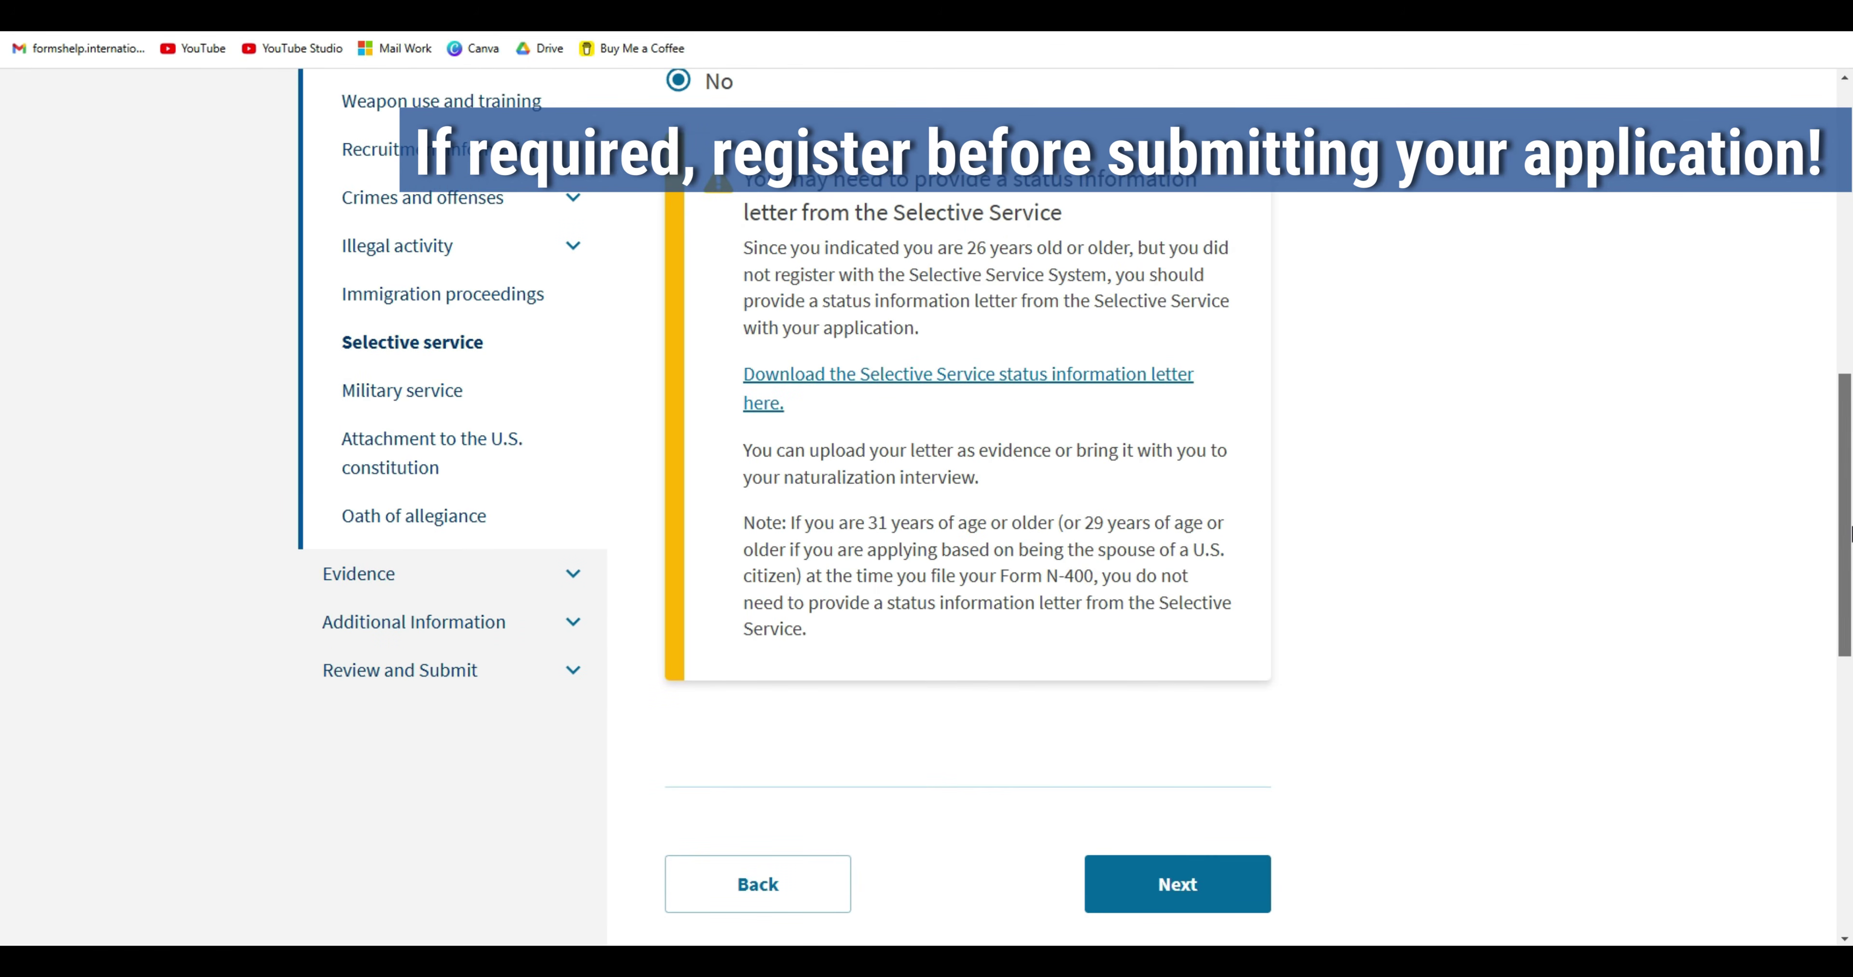
{"action": "left_click", "coordinate": [963, 376]}
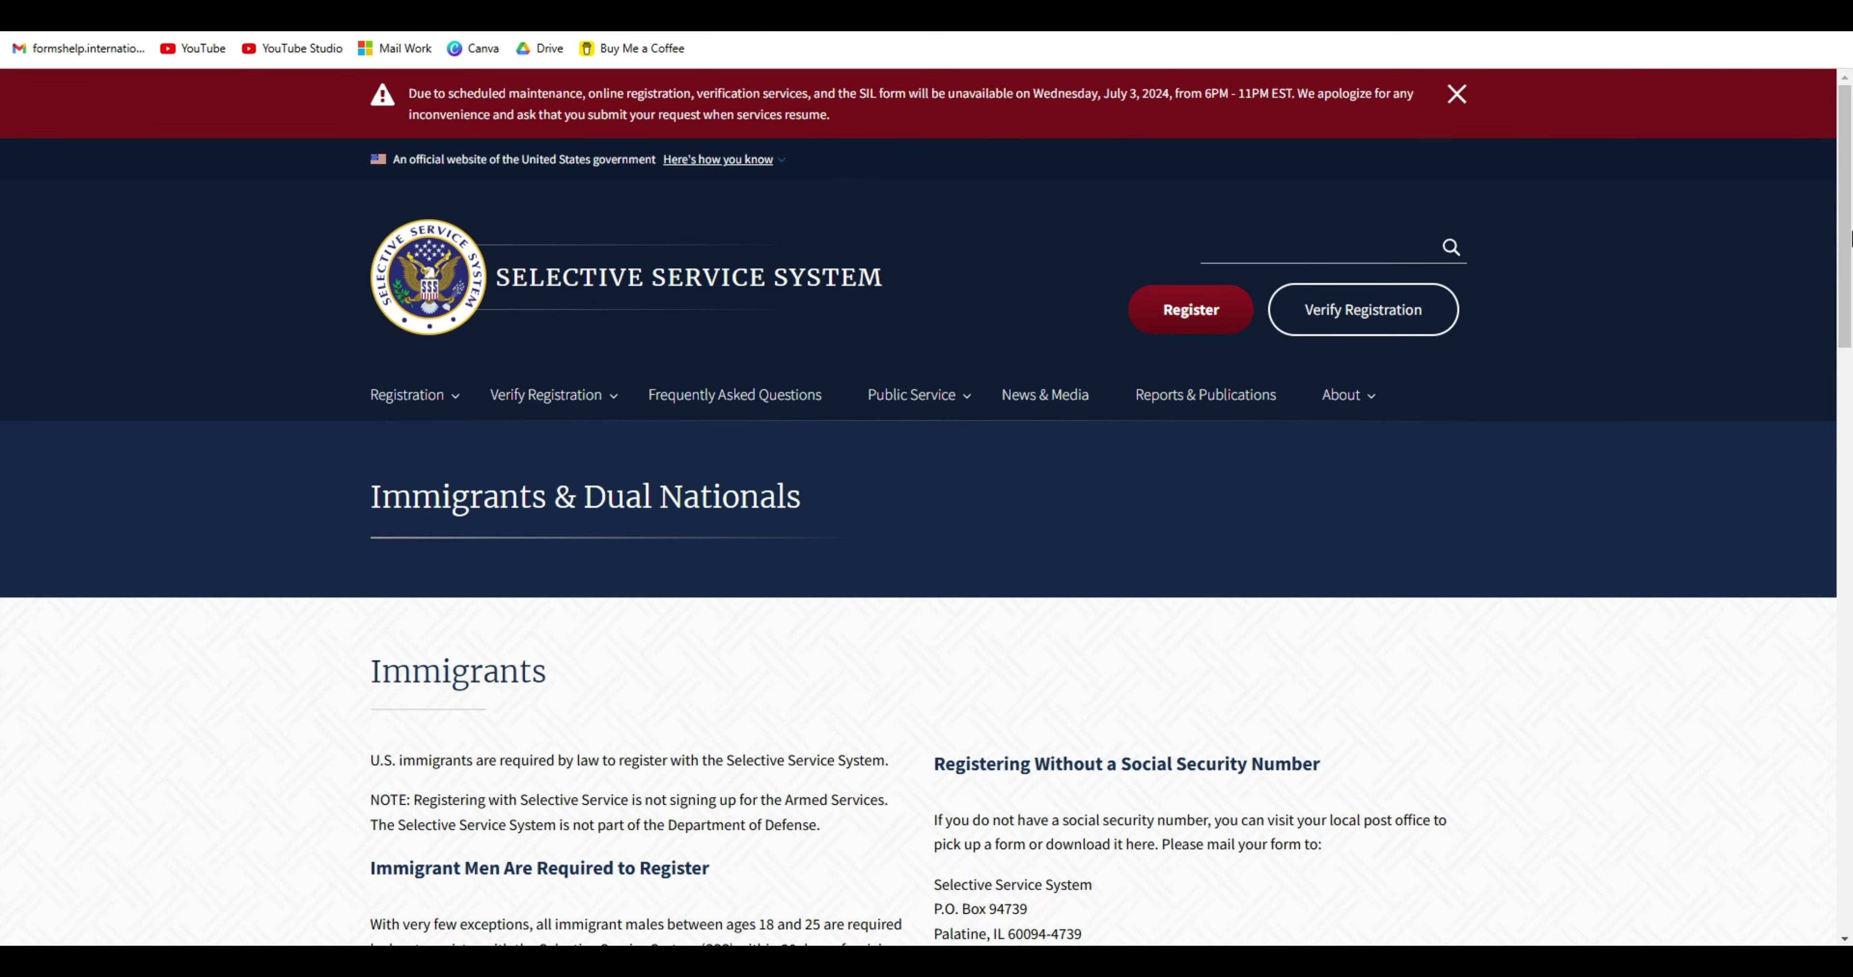
{"action": "mouse_move", "coordinate": [1850, 239]}
{"action": "left_mouse_down"}
{"action": "mouse_move", "coordinate": [1850, 480]}
{"action": "mouse_move", "coordinate": [1850, 230]}
{"action": "left_mouse_up"}
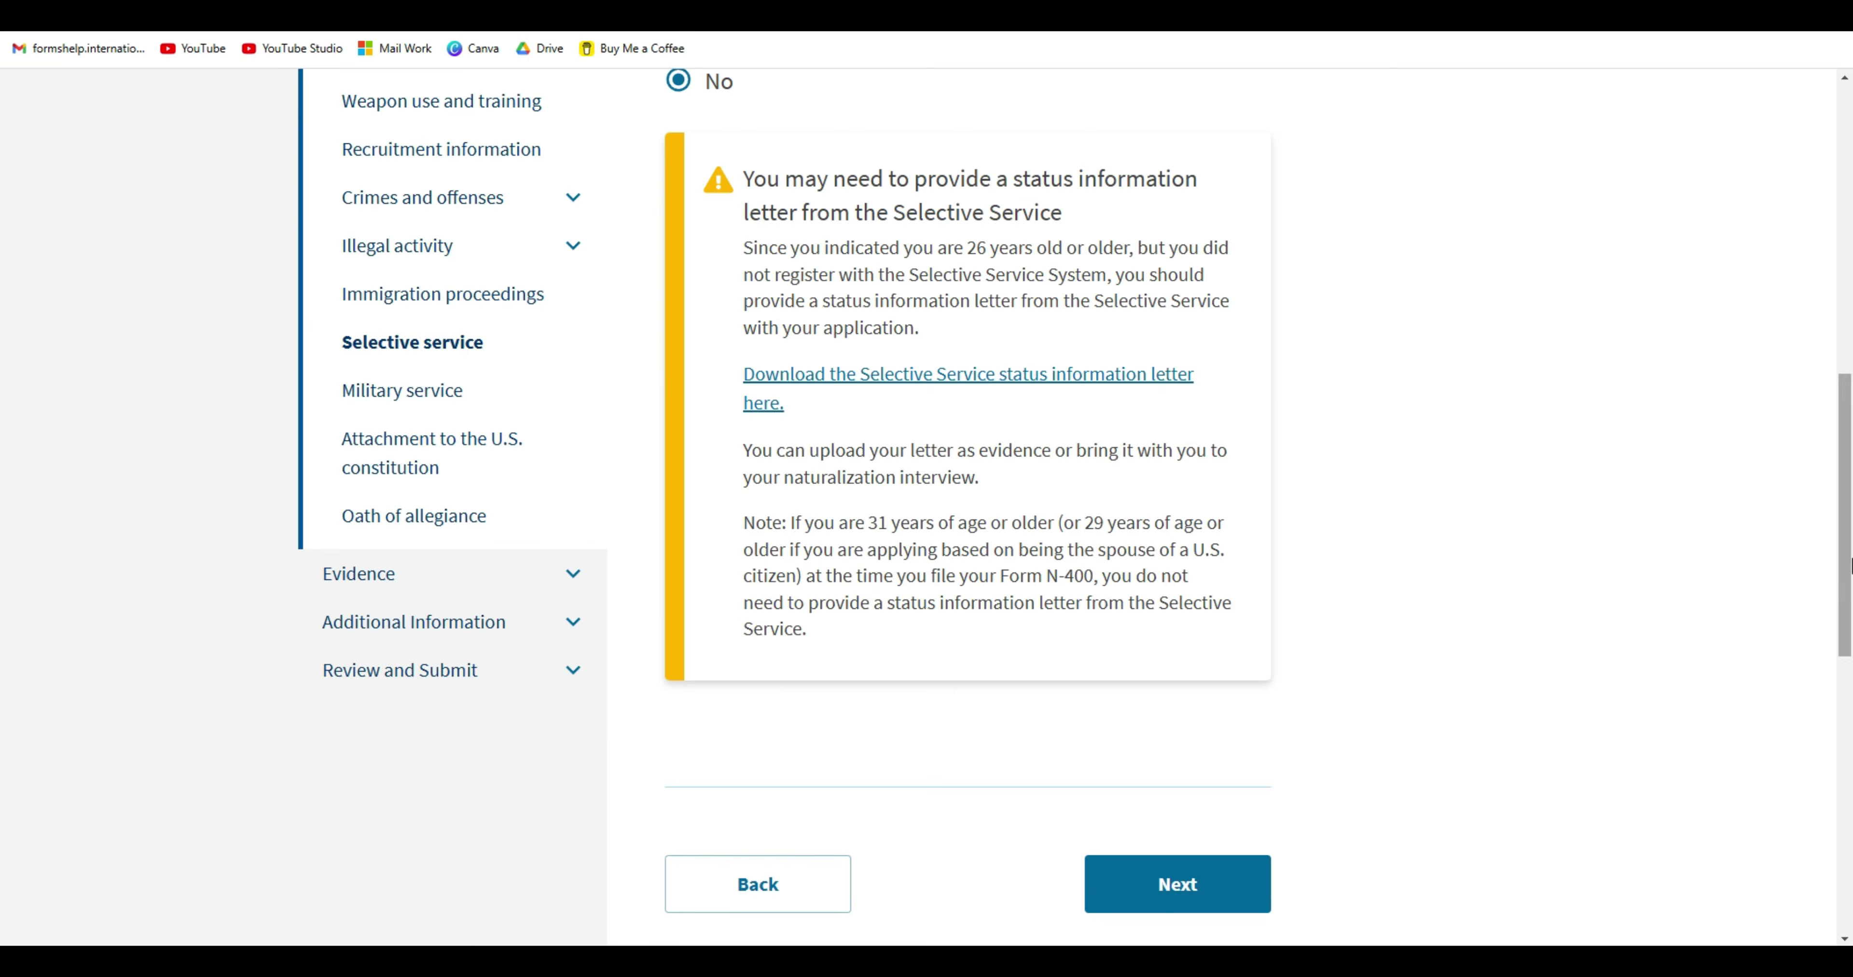
Answer No to being born male and living in the United States between the 18th and 26th birthdays, and continue to military service.
{"action": "scroll", "coordinate": [1734, 336], "scroll_direction": "up", "scroll_amount": 10}
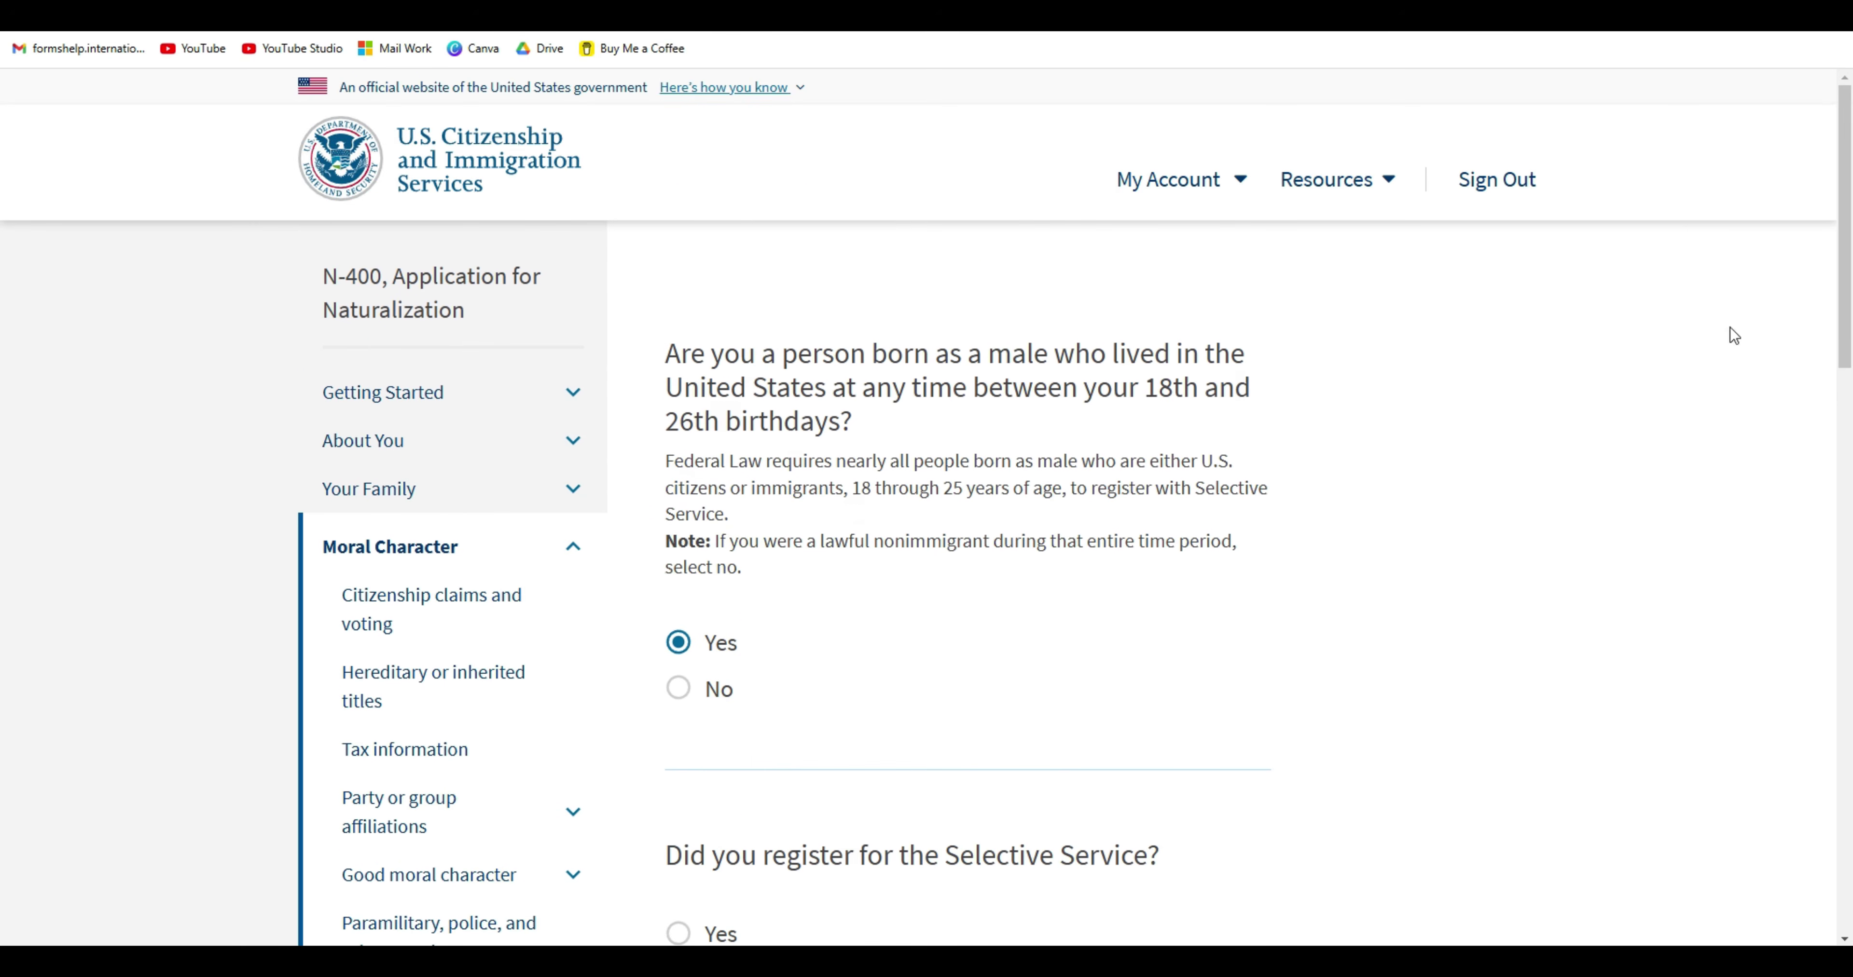
{"action": "left_click", "coordinate": [682, 691]}
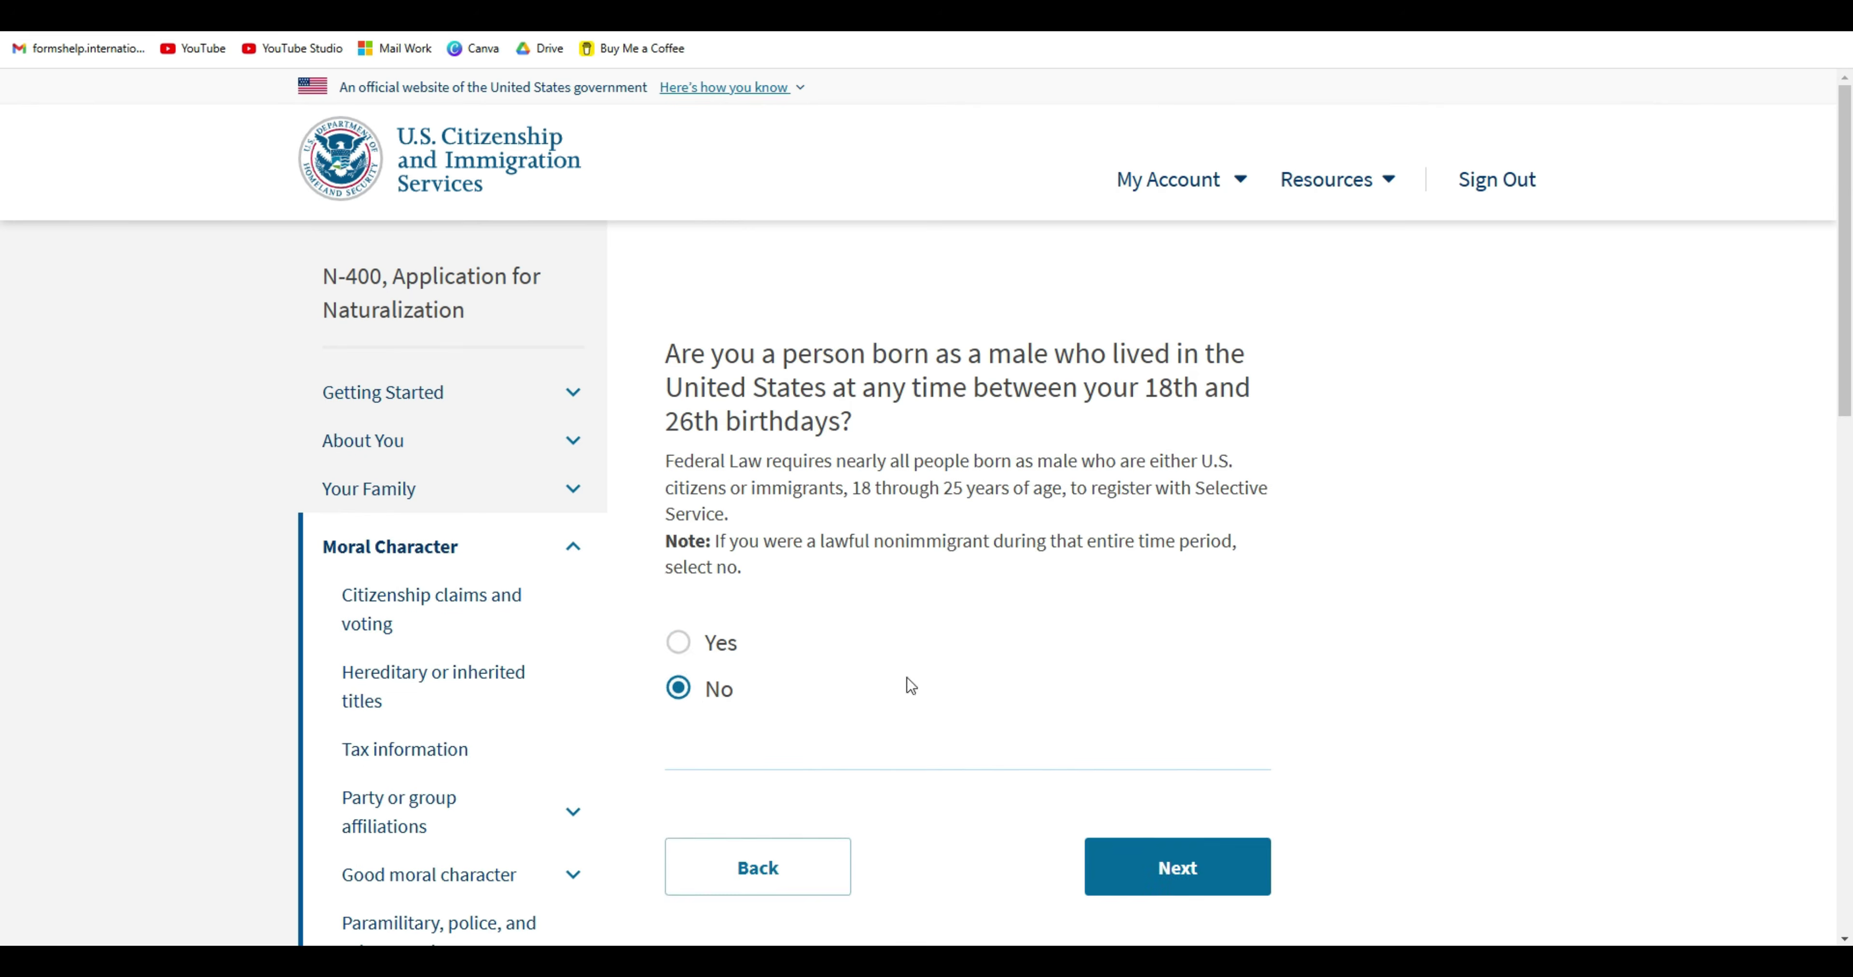
{"action": "scroll", "coordinate": [935, 311], "scroll_direction": "down", "scroll_amount": 3}
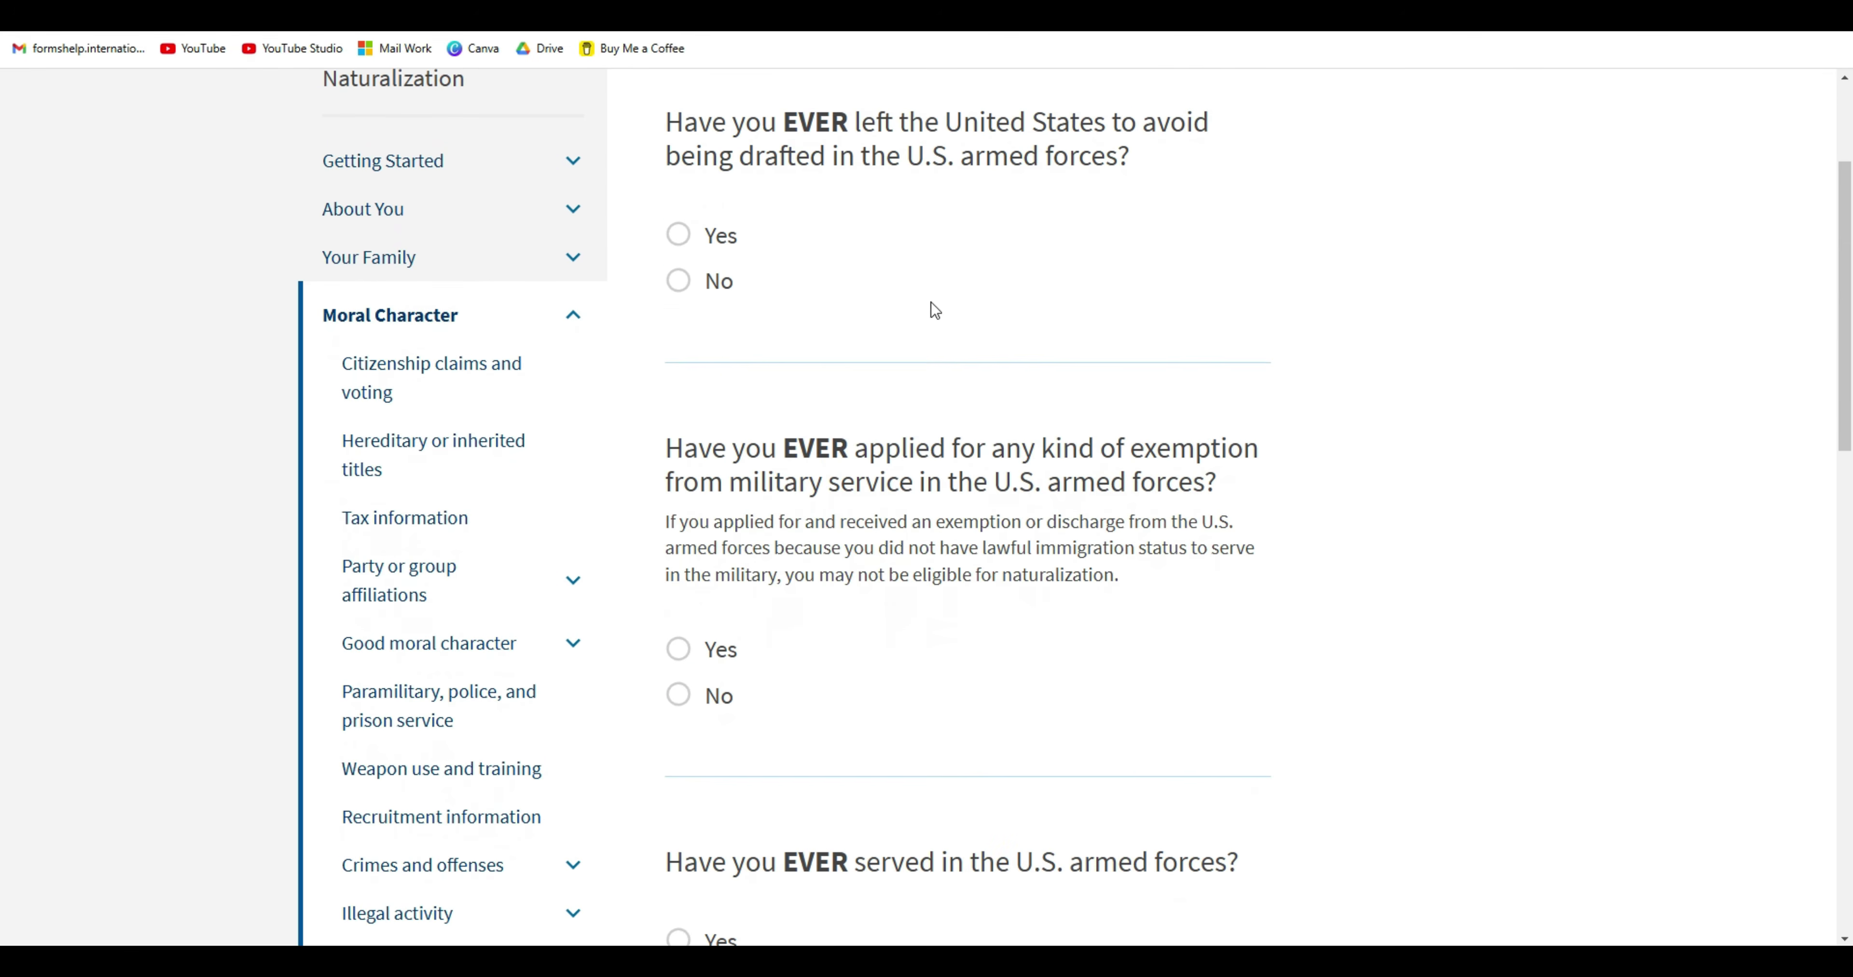
Answer No to having left the United States to avoid the draft, and complete the remaining military service questions.
{"action": "left_click", "coordinate": [678, 284]}
{"action": "left_click_drag", "start_coordinate": [1847, 403], "coordinate": [1849, 557]}
{"action": "left_click", "coordinate": [679, 415]}
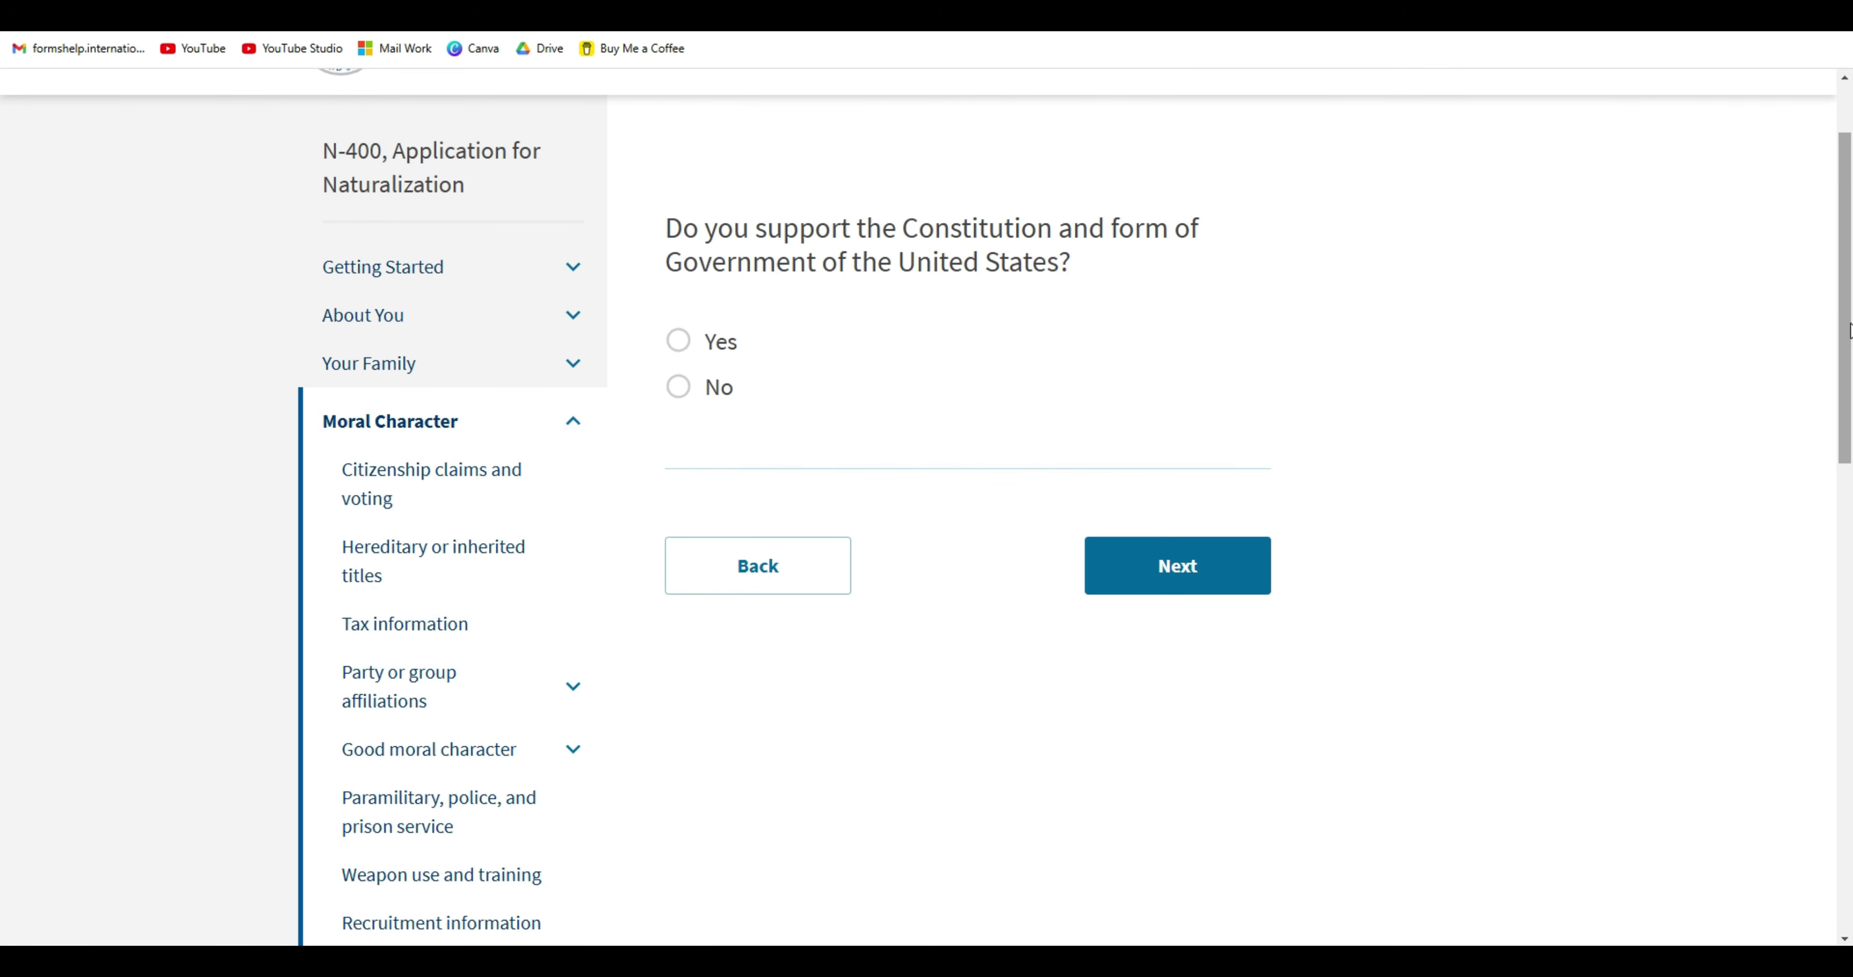
Answer Yes to supporting the Constitution and form of Government of the United States, and continue.
{"action": "left_click_drag", "start_coordinate": [1850, 331], "coordinate": [1850, 294]}
{"action": "scroll", "coordinate": [982, 331], "scroll_direction": "down", "scroll_amount": 1}
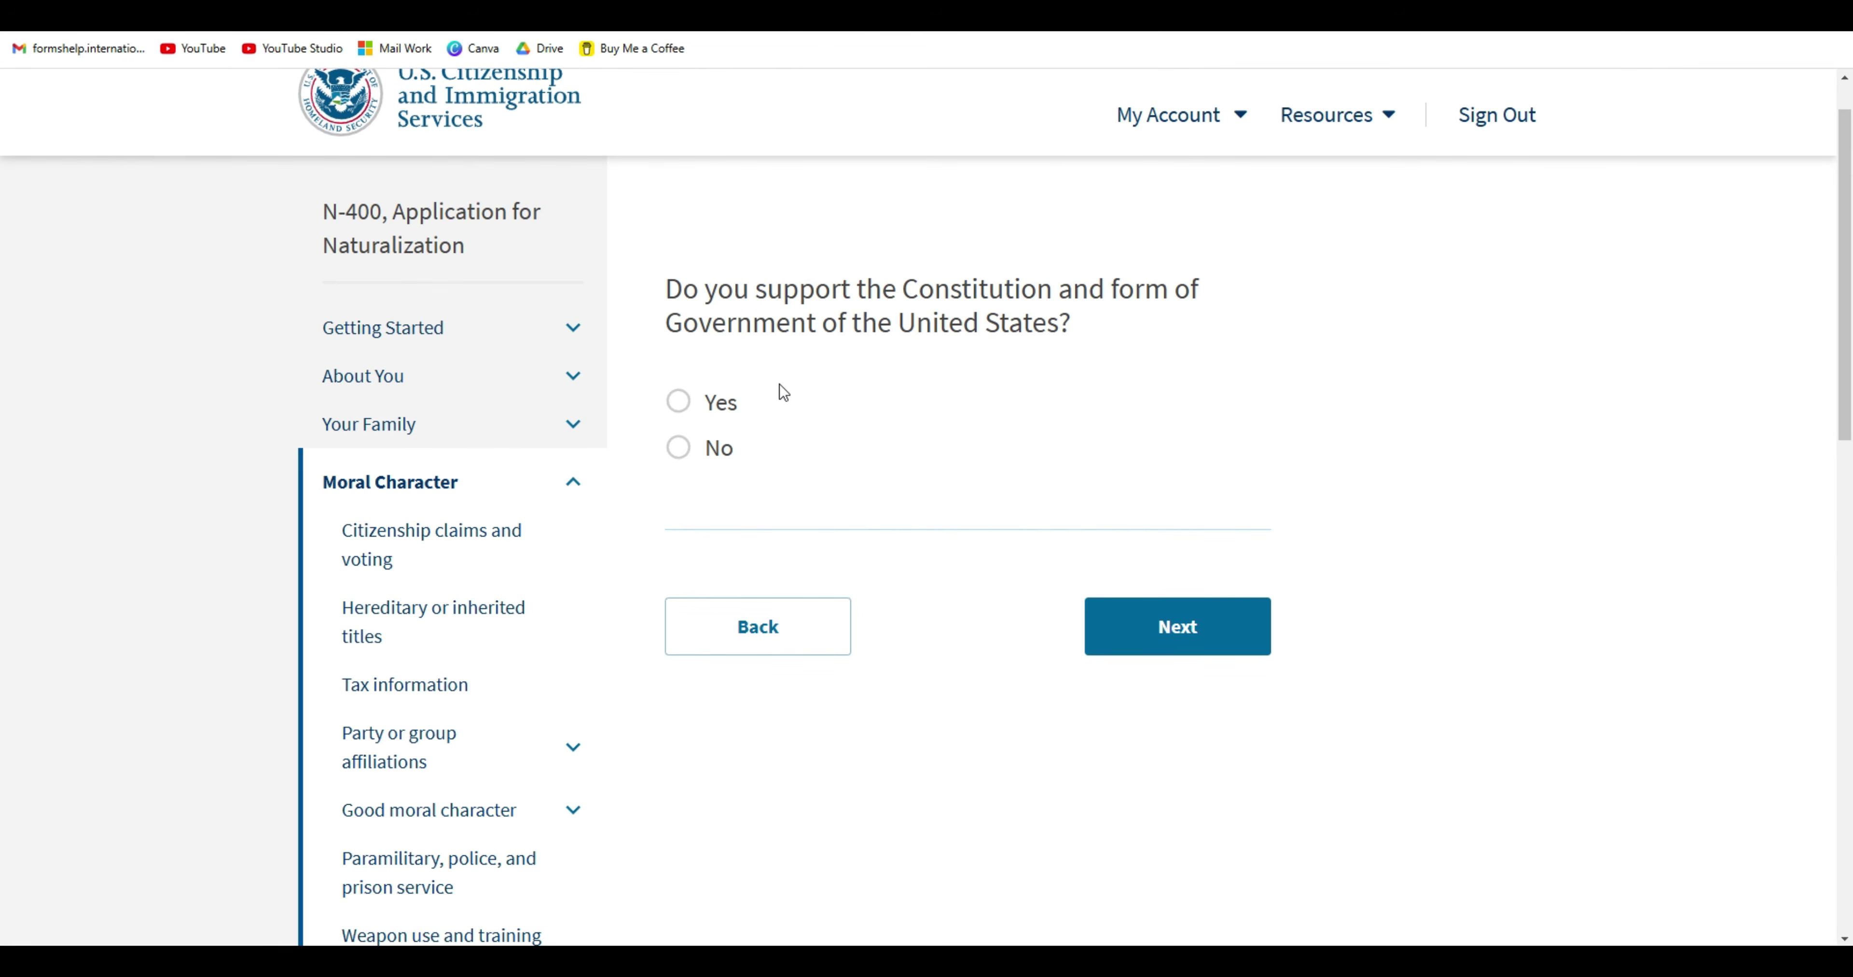
{"action": "left_click", "coordinate": [679, 401]}
{"action": "left_click", "coordinate": [1190, 638]}
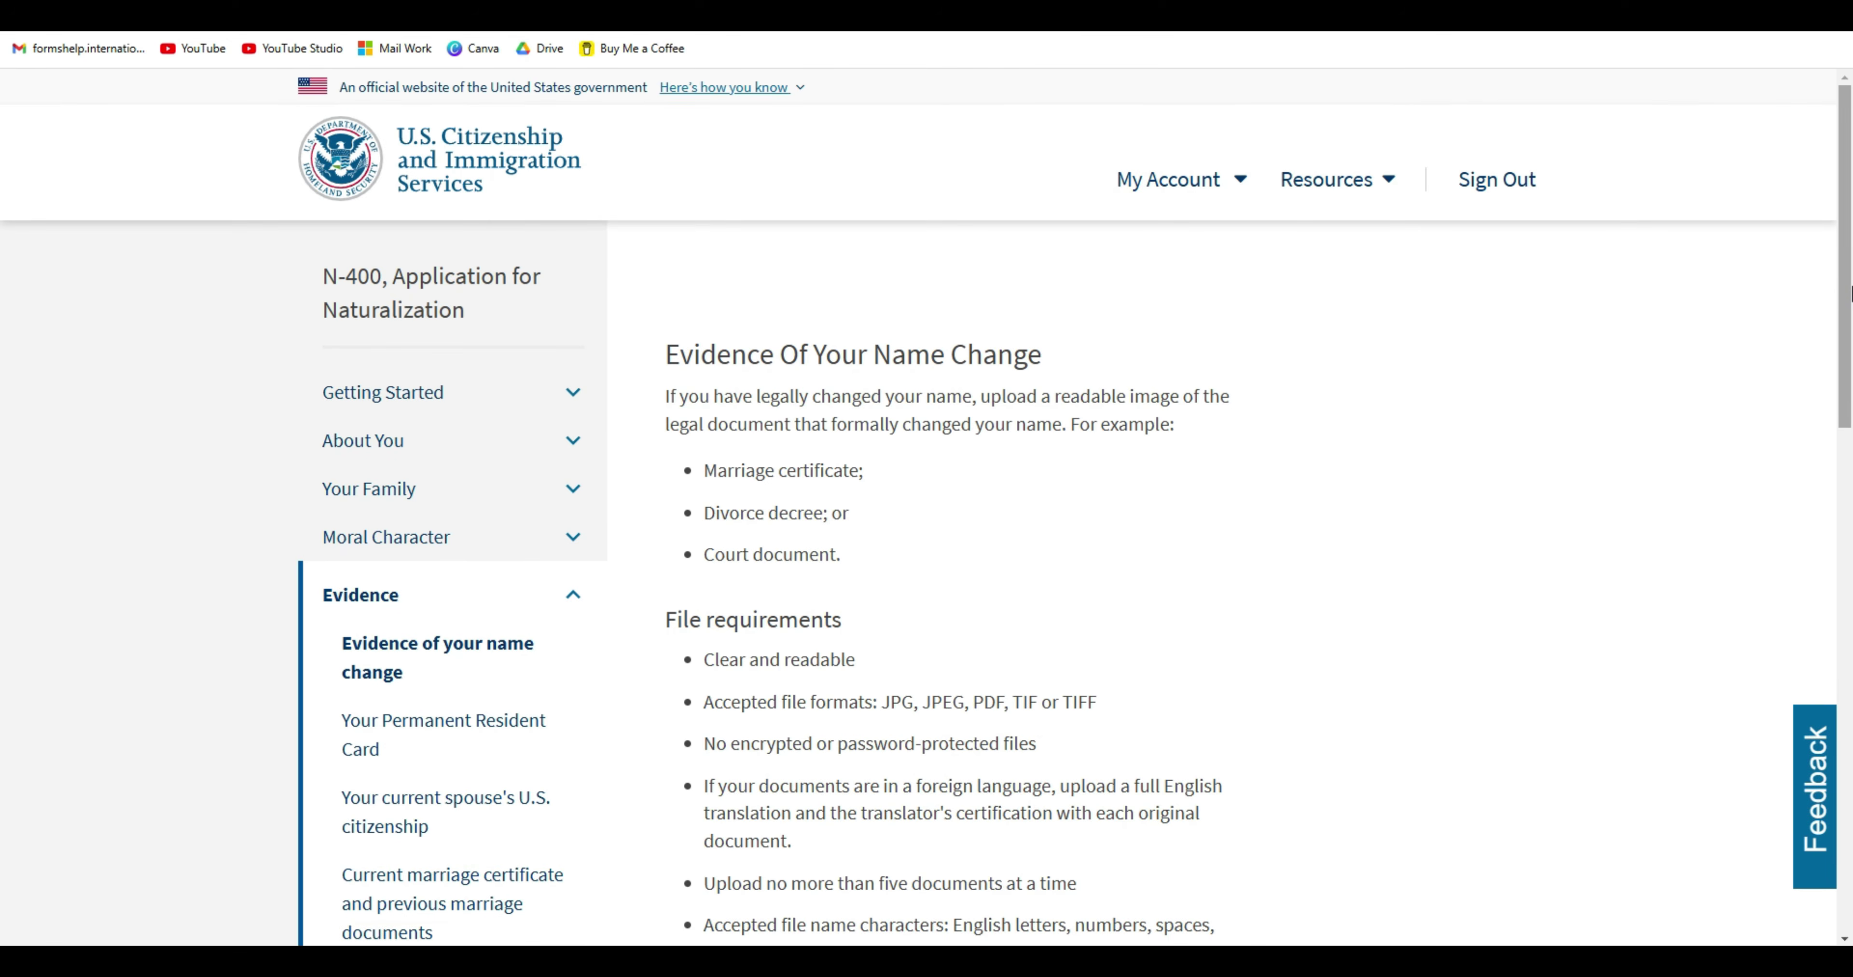
Review the name change and Permanent Resident Card evidence requirements, and continue to the spouse's U.S. citizenship evidence without uploading files.
{"action": "left_click_drag", "start_coordinate": [1849, 283], "coordinate": [1851, 440]}
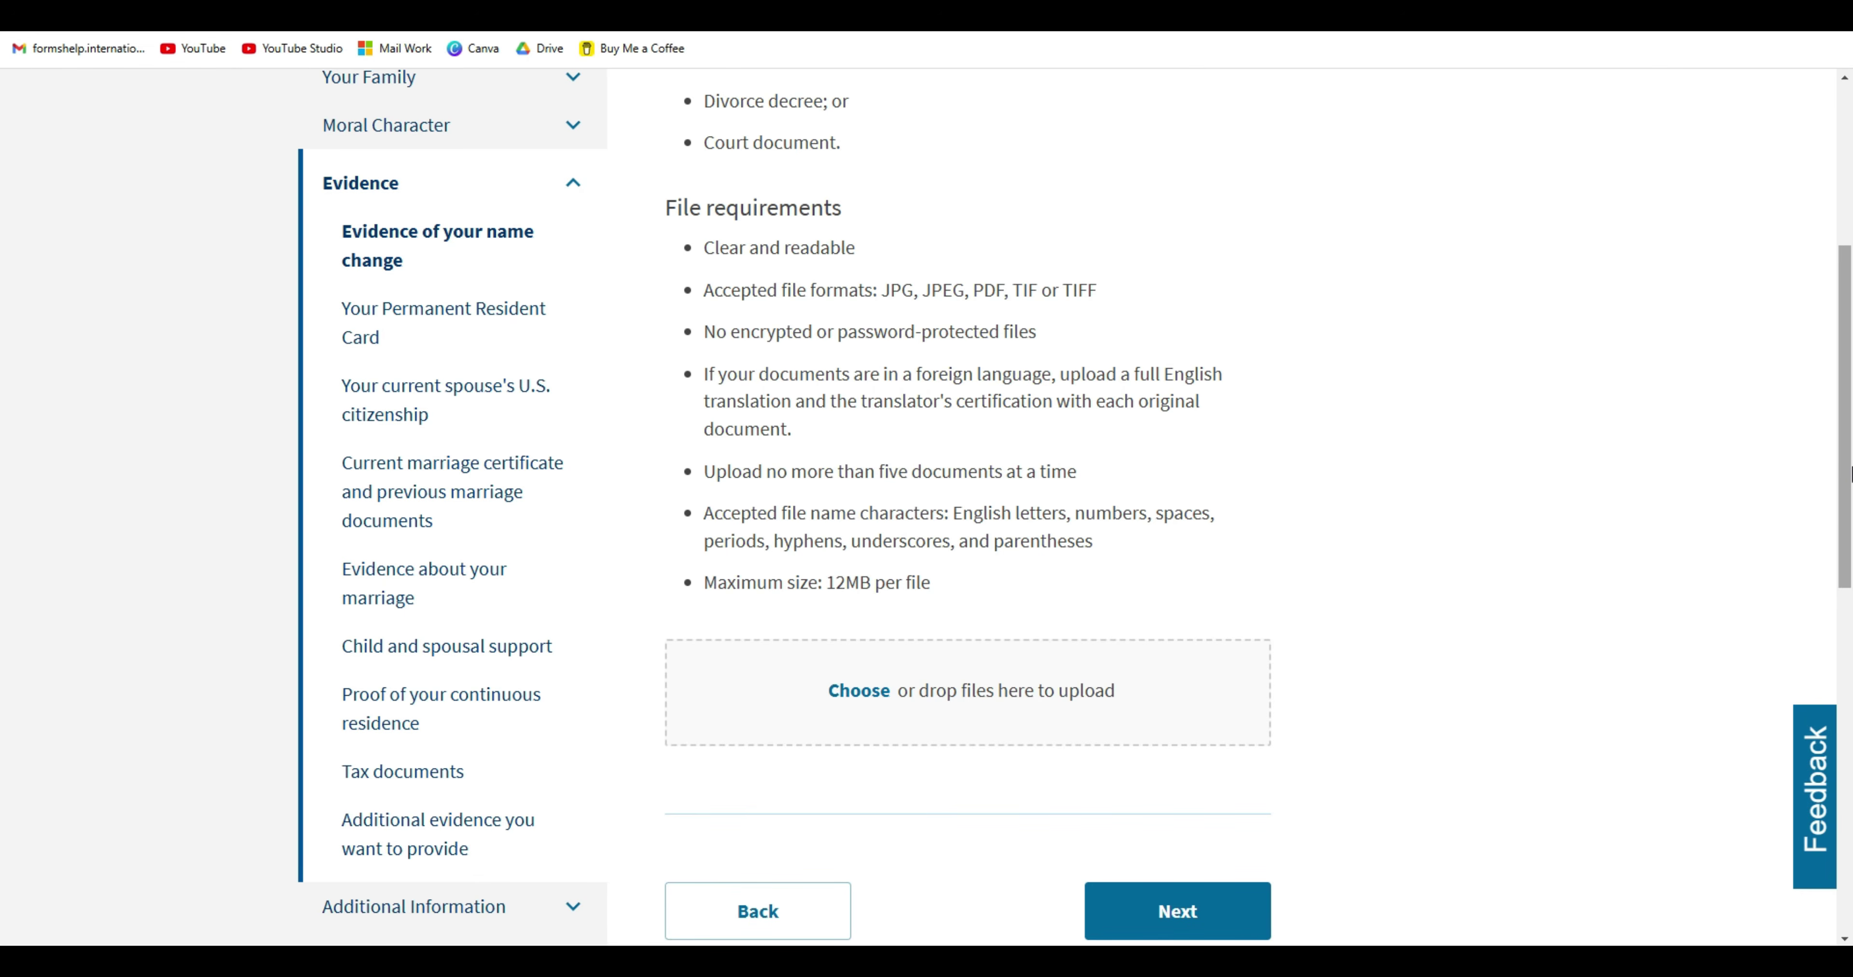
{"action": "left_click_drag", "start_coordinate": [1849, 474], "coordinate": [1850, 411]}
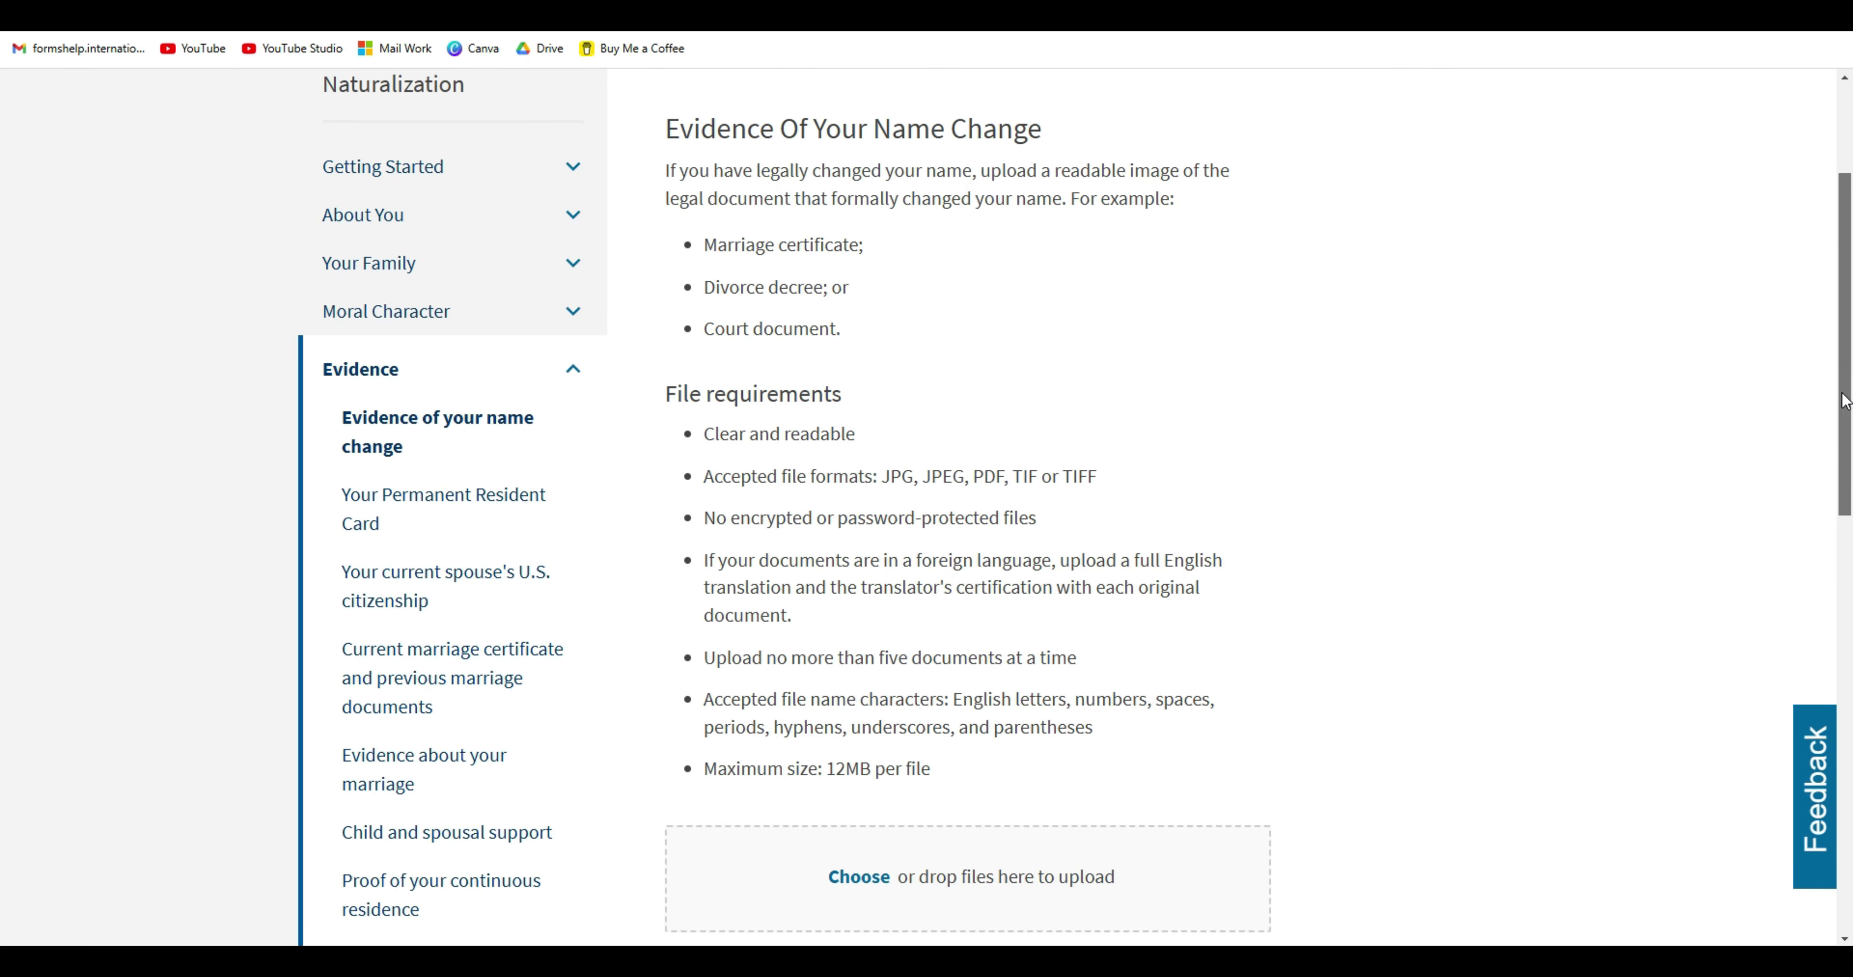
{"action": "left_click_drag", "start_coordinate": [1849, 398], "coordinate": [1850, 441]}
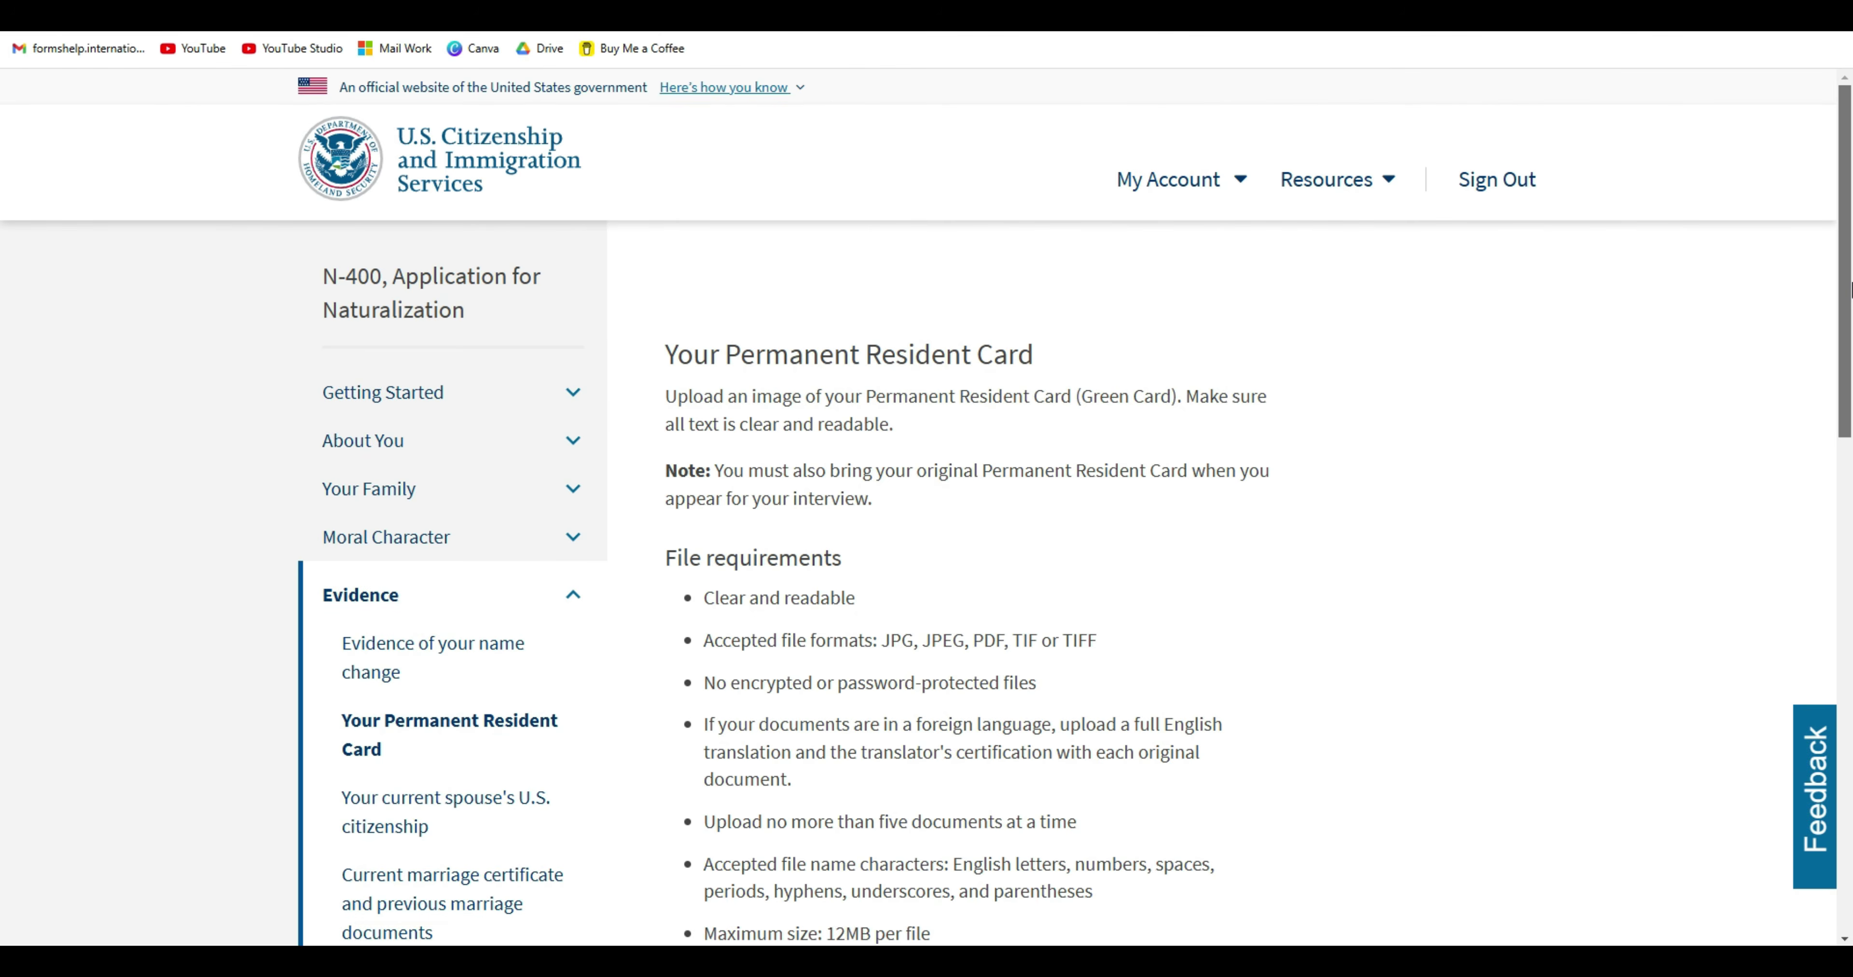
{"action": "left_click_drag", "start_coordinate": [1849, 291], "coordinate": [1850, 374]}
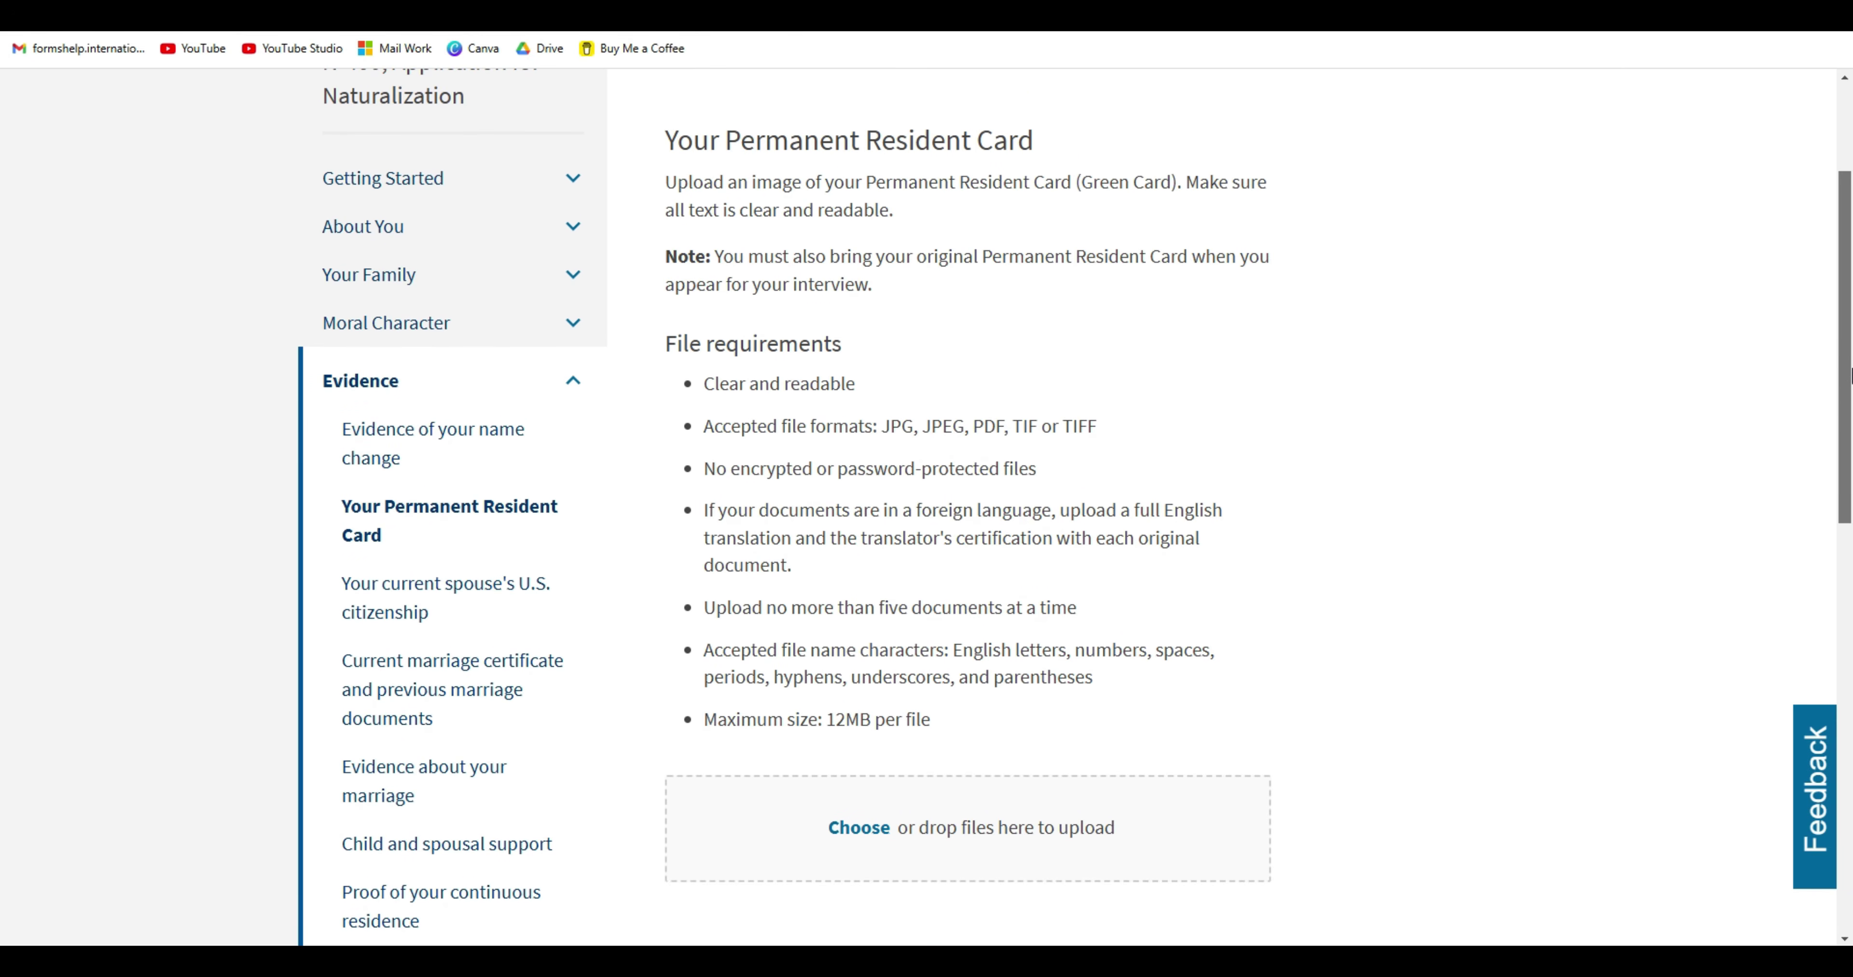
{"action": "left_click_drag", "start_coordinate": [1849, 373], "coordinate": [1850, 404]}
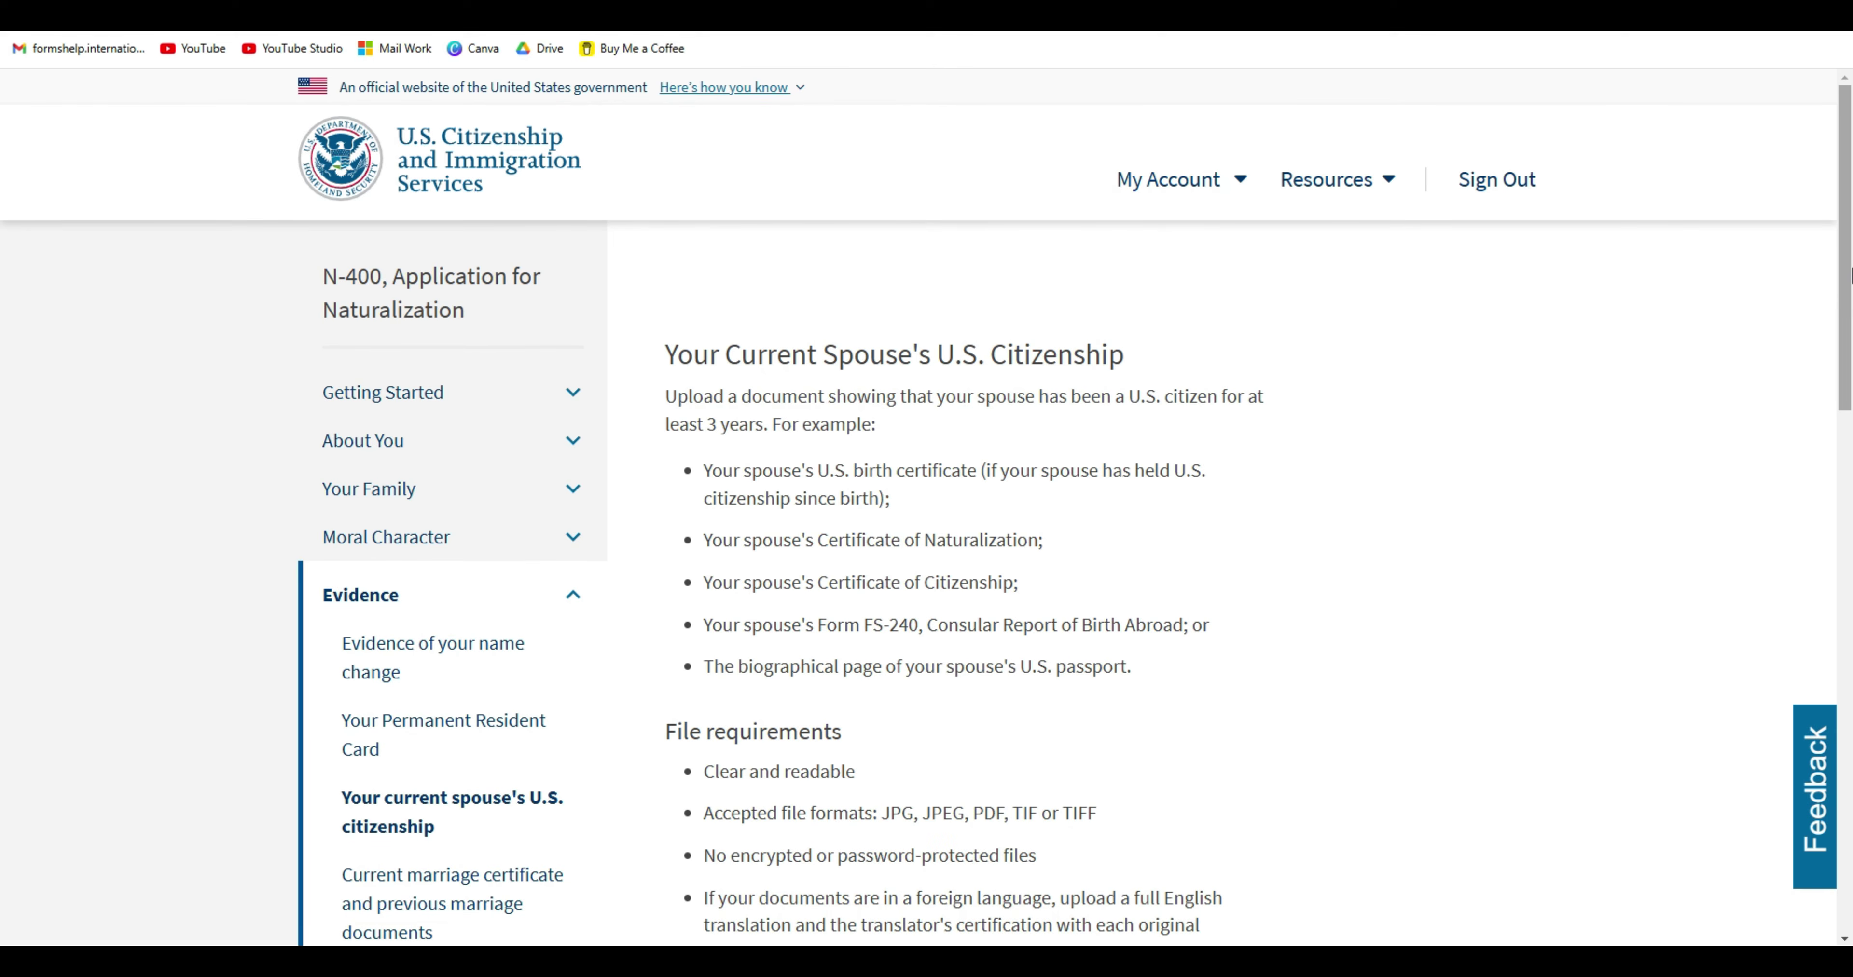
Review the evidence requirements for the spouse's U.S. citizenship and the marriage certificates, and continue to evidence about the marriage without uploading files.
{"action": "left_click_drag", "start_coordinate": [1849, 273], "coordinate": [1849, 373]}
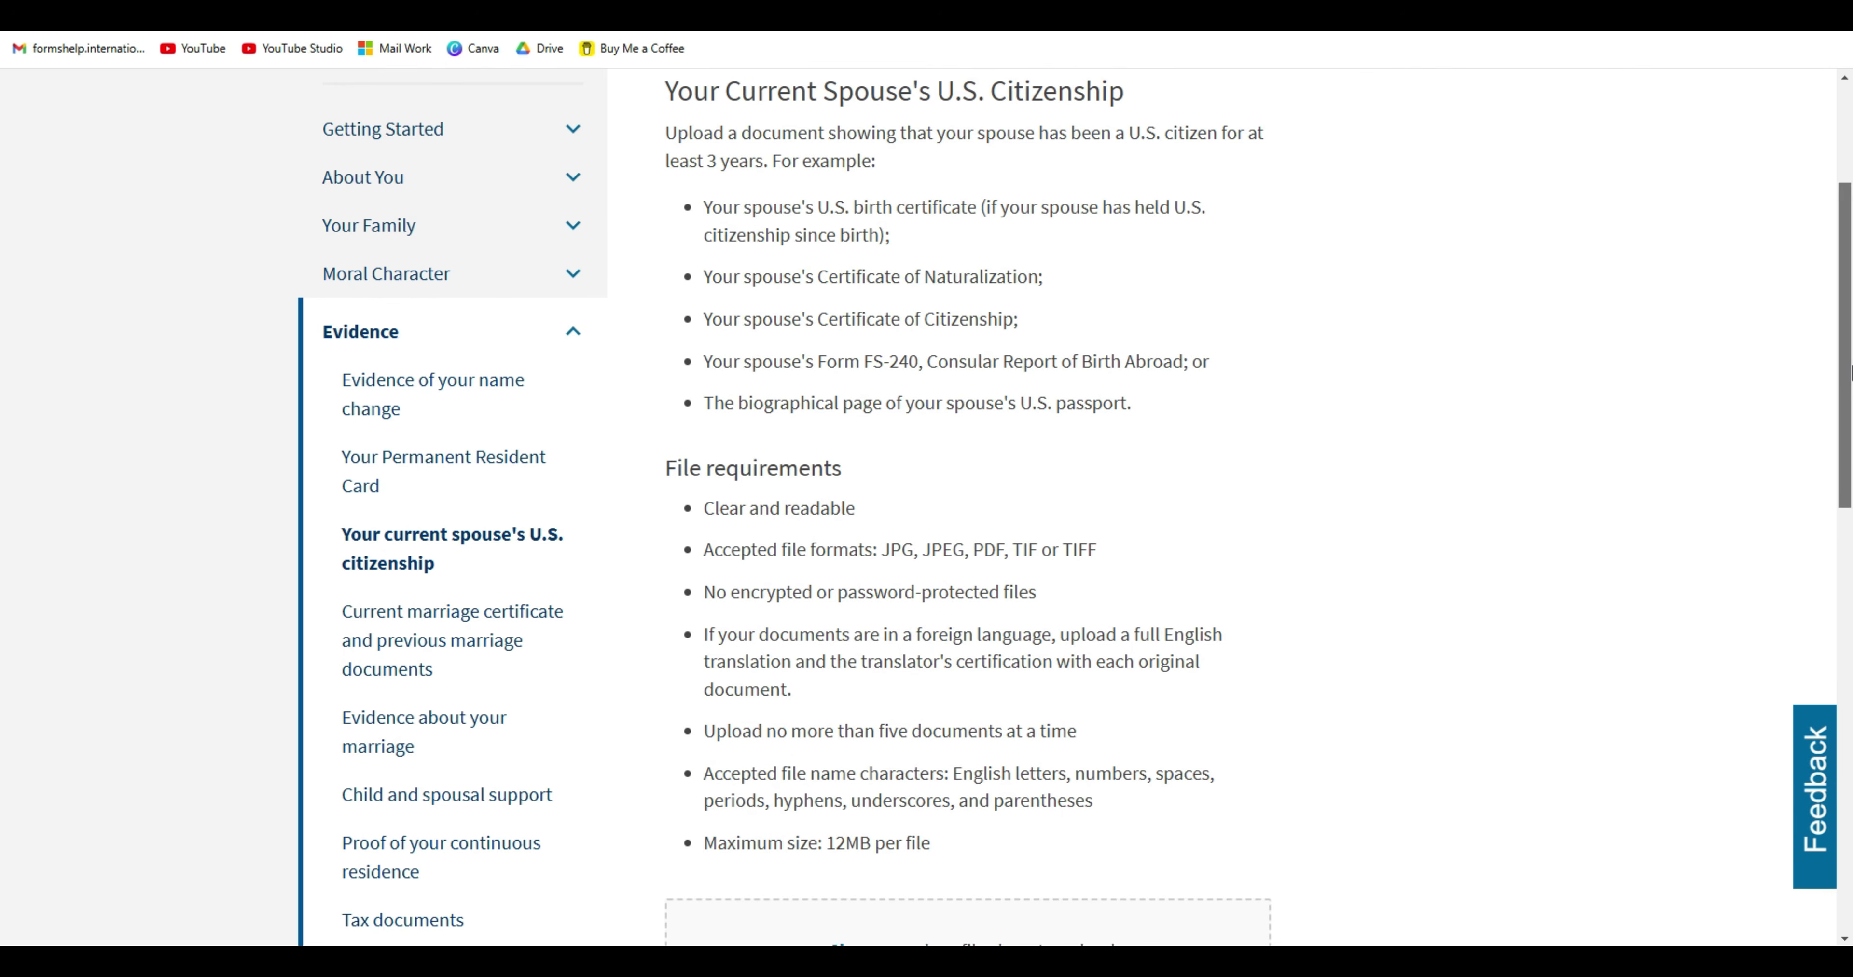
{"action": "left_click_drag", "start_coordinate": [1849, 372], "coordinate": [1850, 489]}
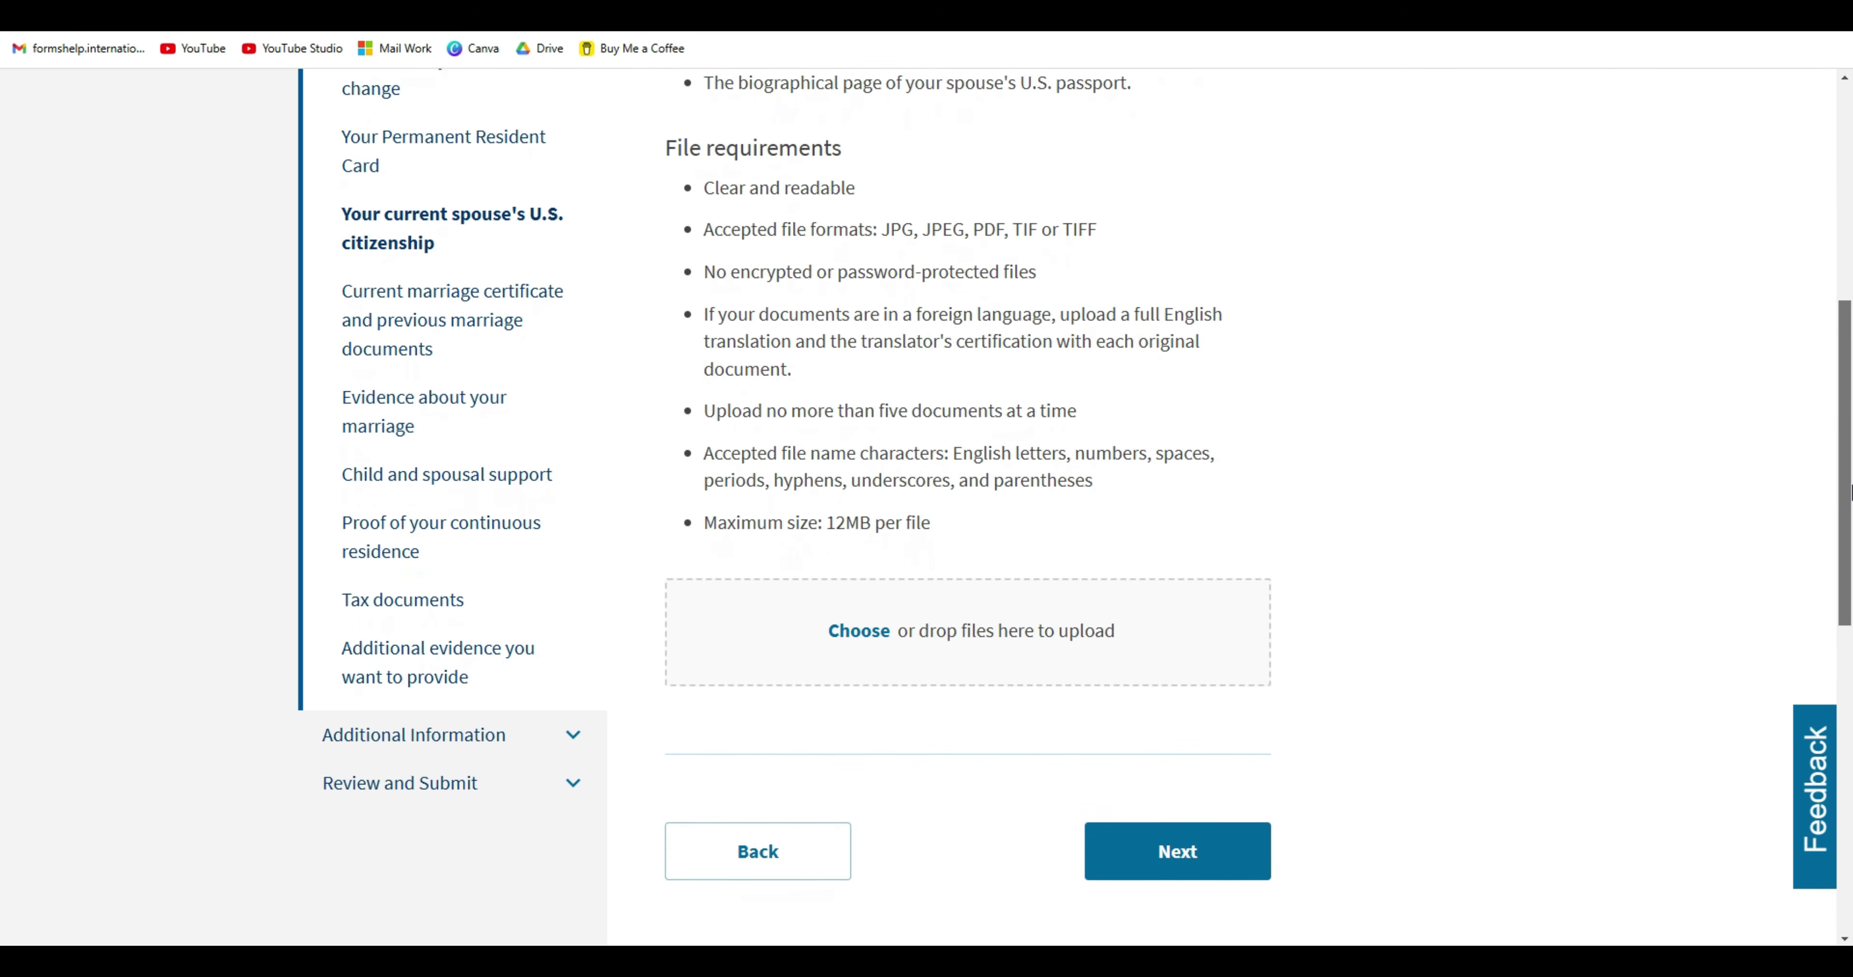
{"action": "left_click", "coordinate": [1229, 861]}
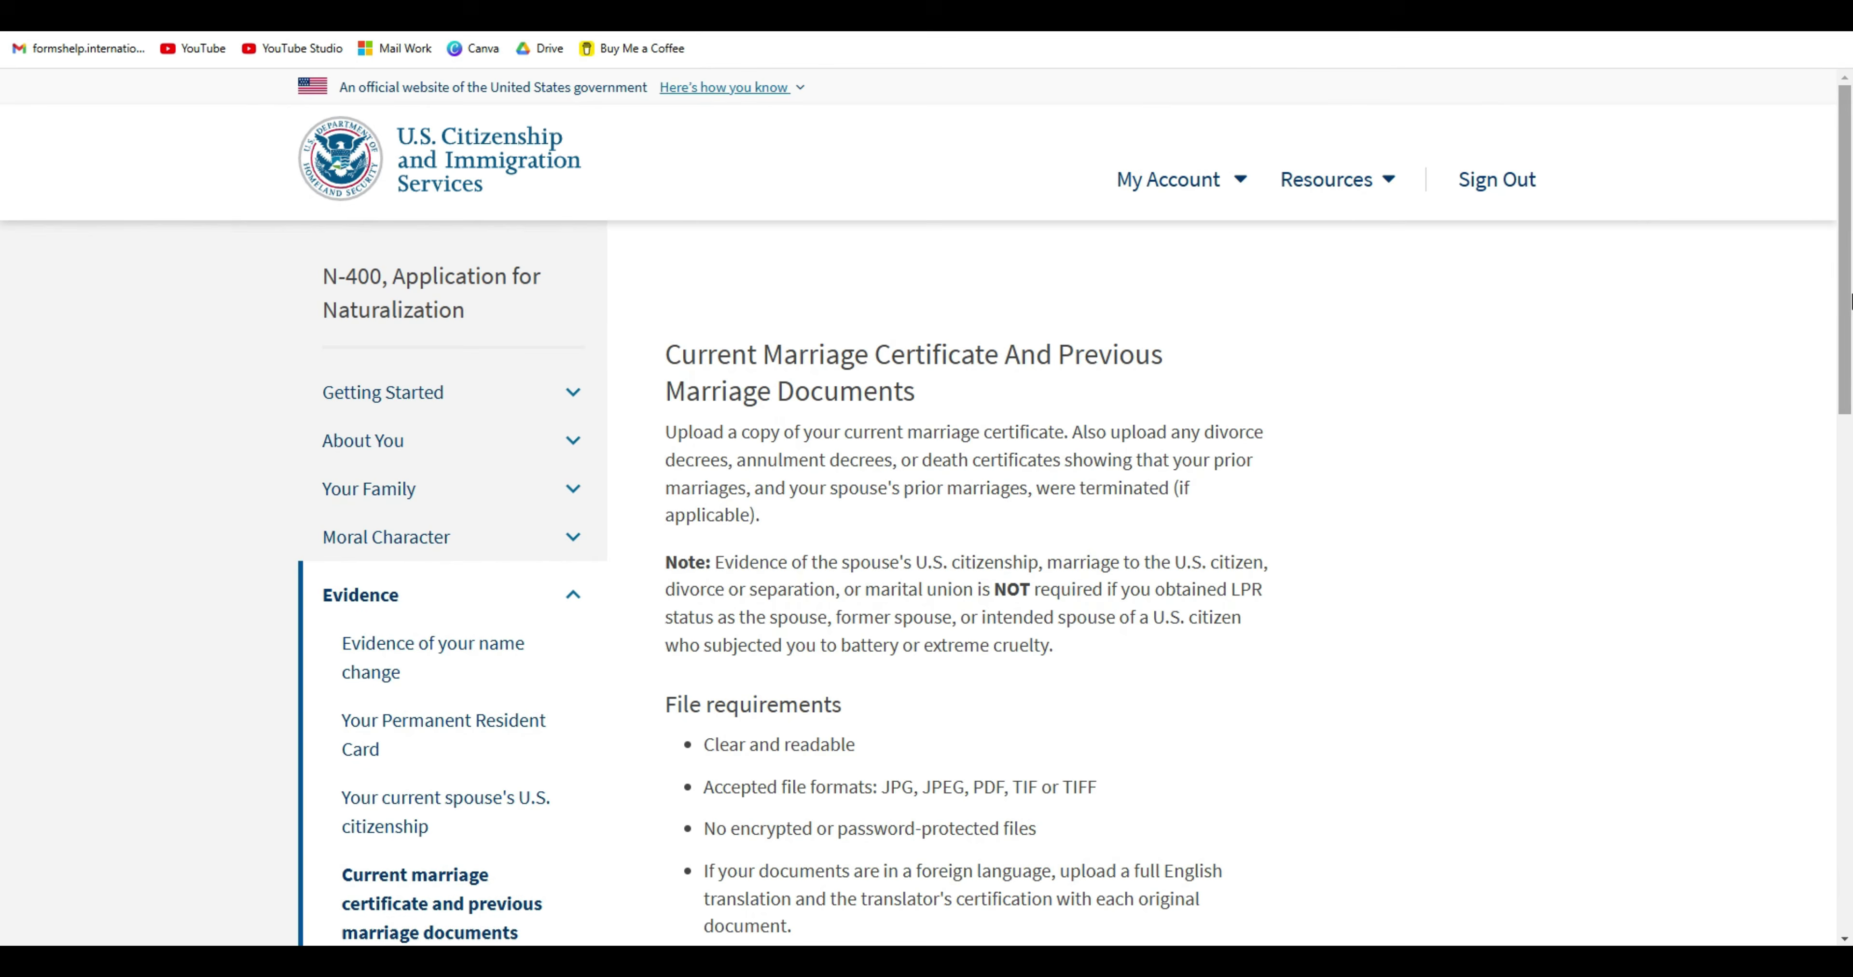
{"action": "scroll", "coordinate": [1849, 295], "scroll_direction": "down", "scroll_amount": 3}
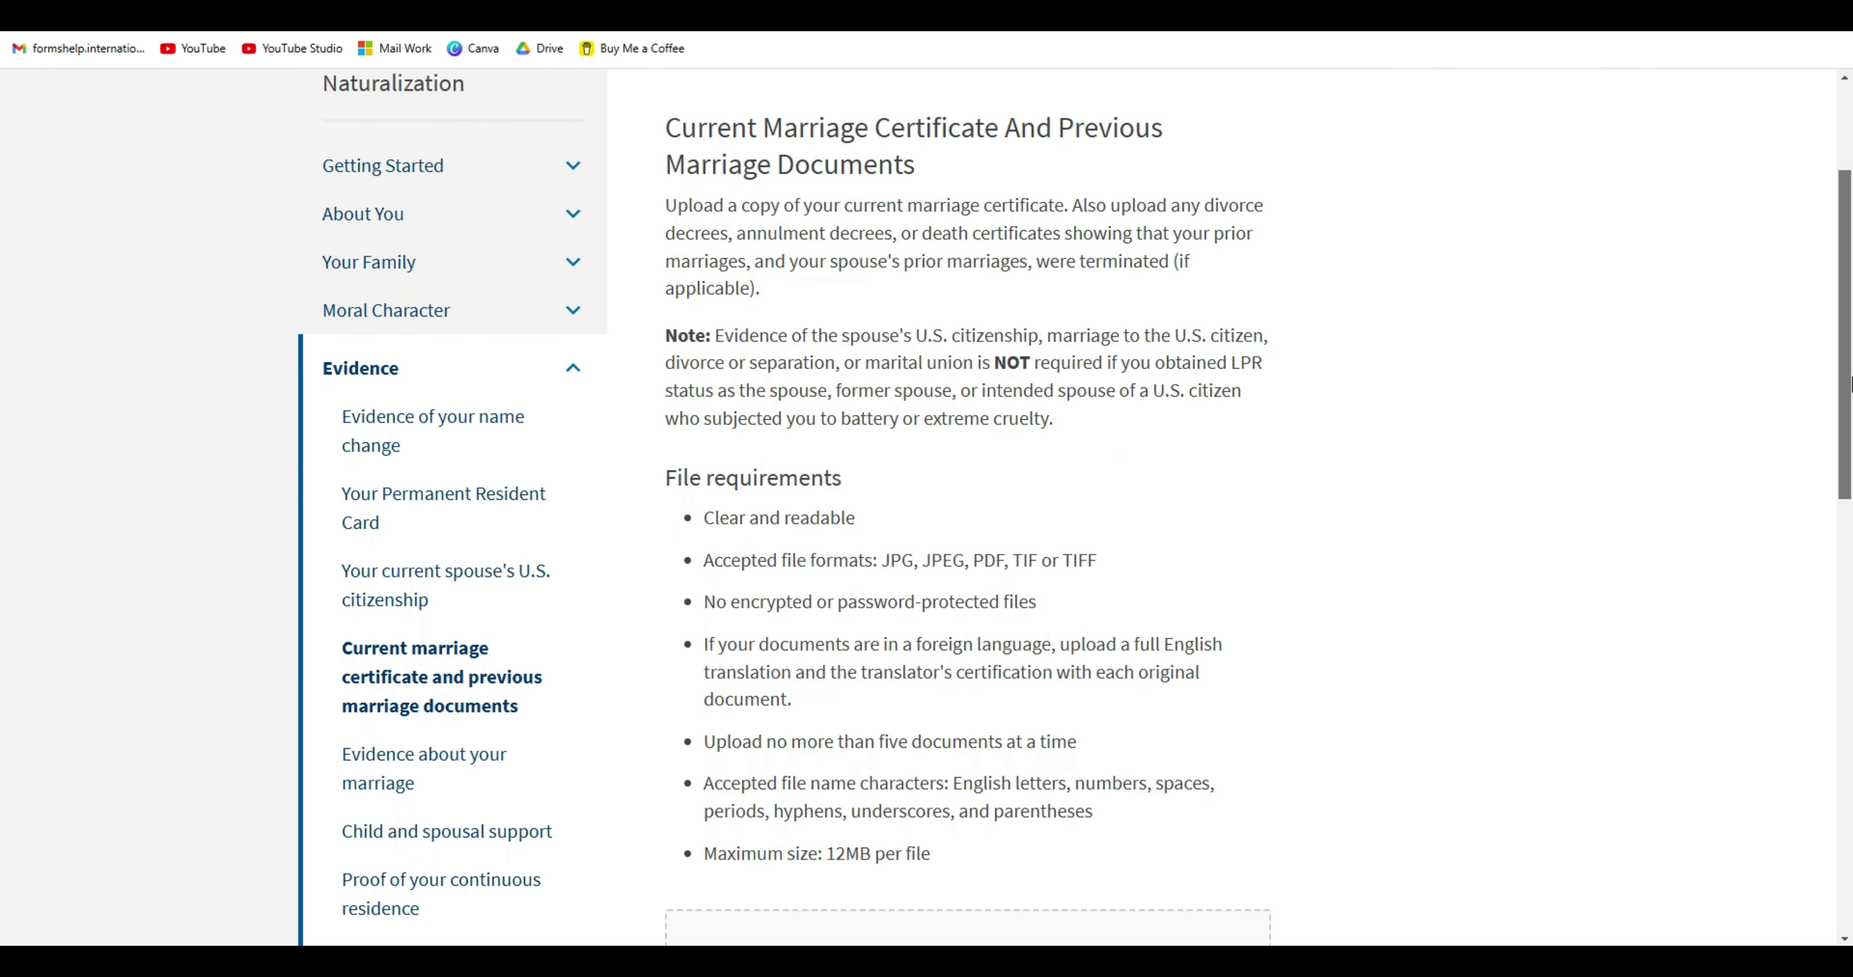
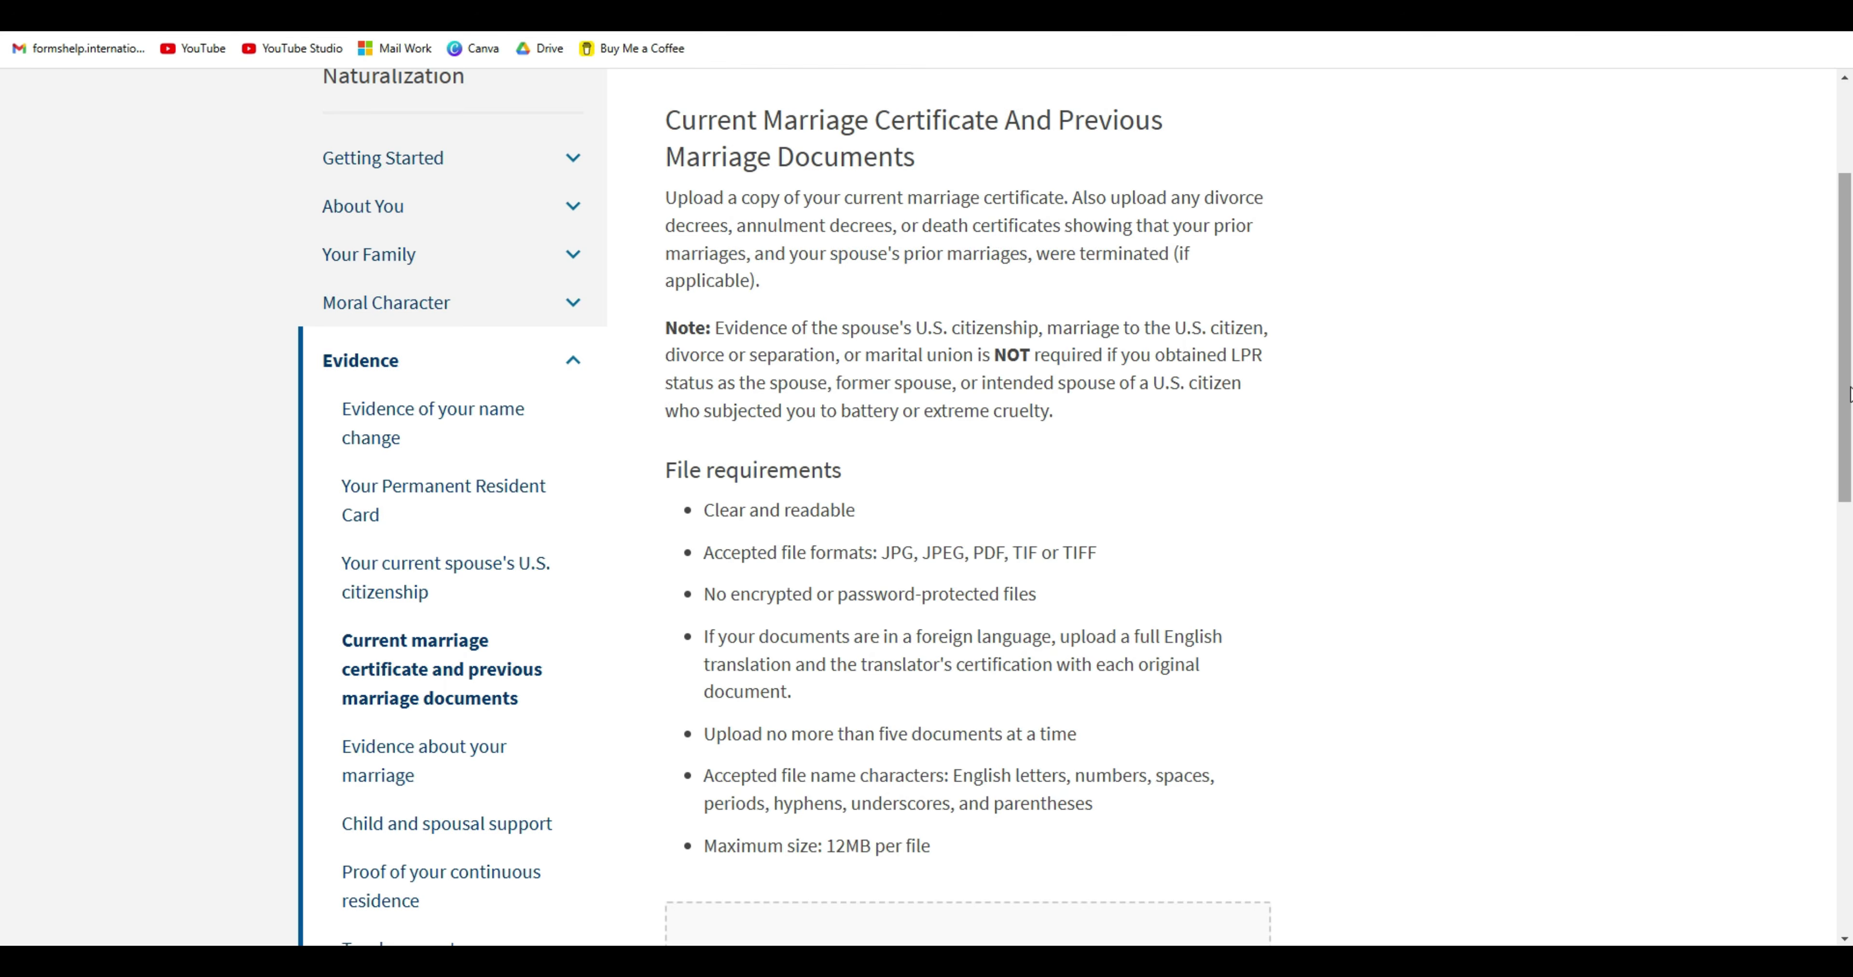
{"action": "mouse_move", "coordinate": [1848, 394]}
{"action": "left_mouse_down"}
{"action": "mouse_move", "coordinate": [1848, 498]}
{"action": "mouse_move", "coordinate": [1850, 394]}
{"action": "left_mouse_up"}
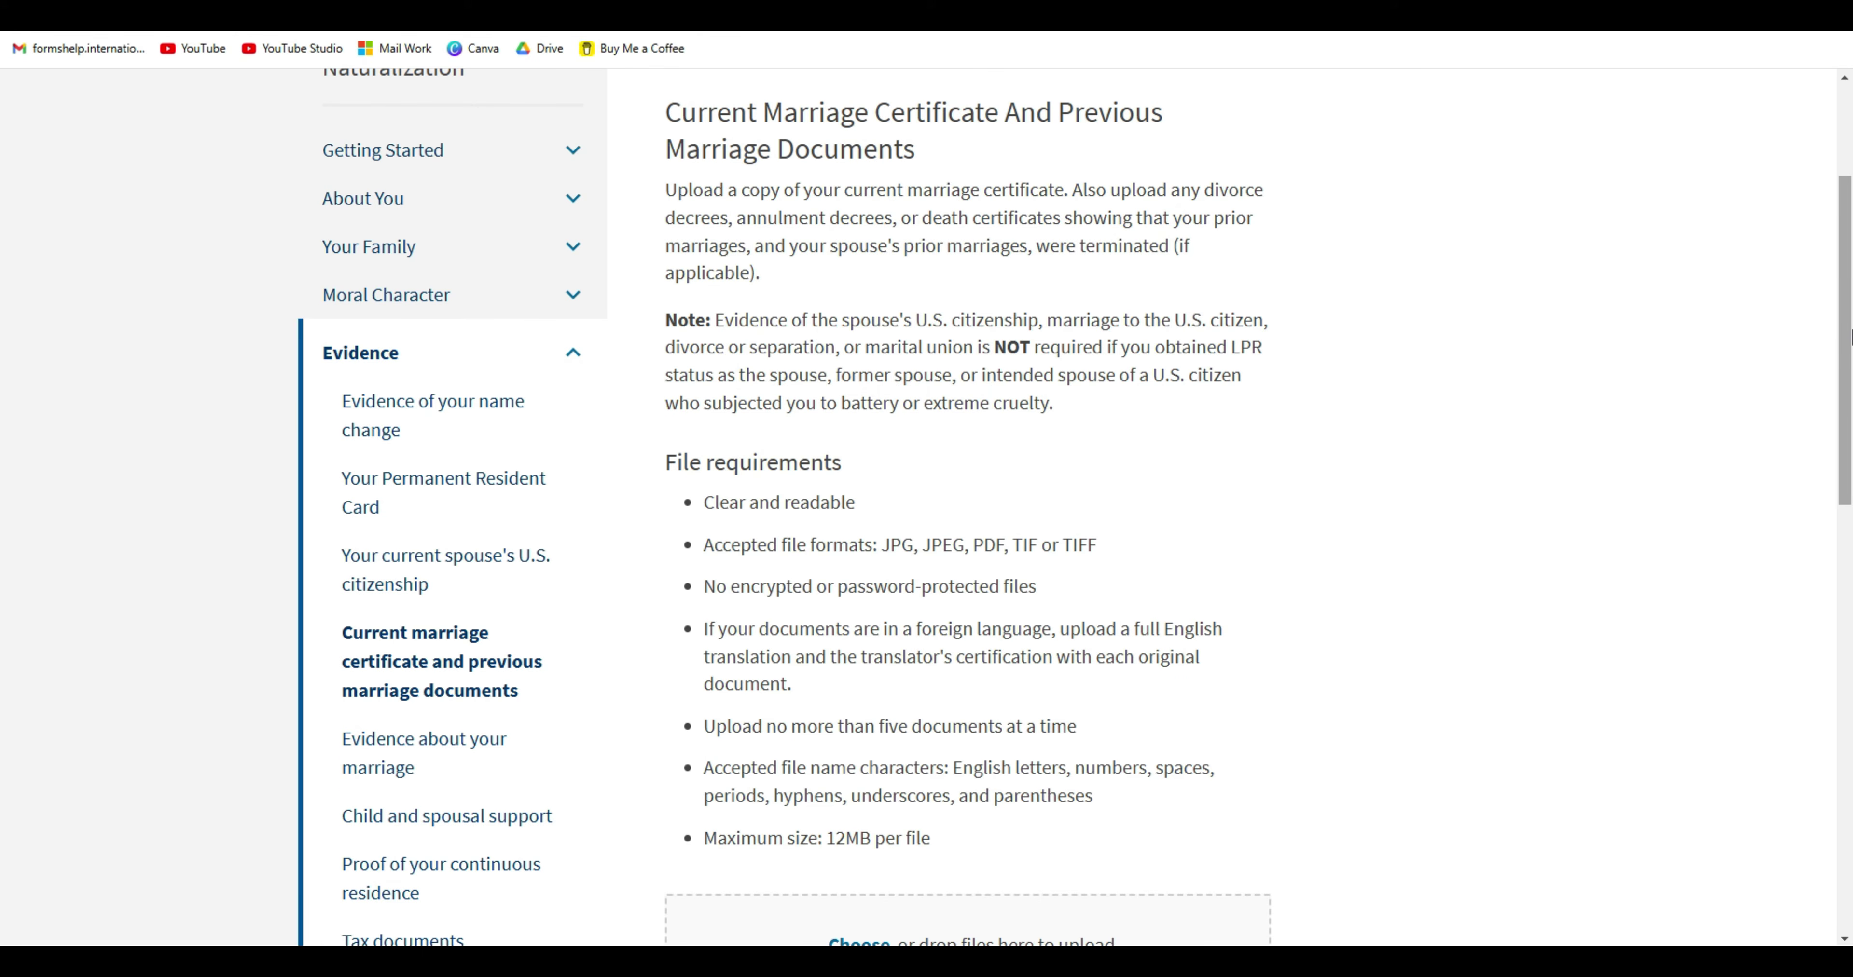
{"action": "left_click_drag", "start_coordinate": [1849, 353], "coordinate": [1851, 495]}
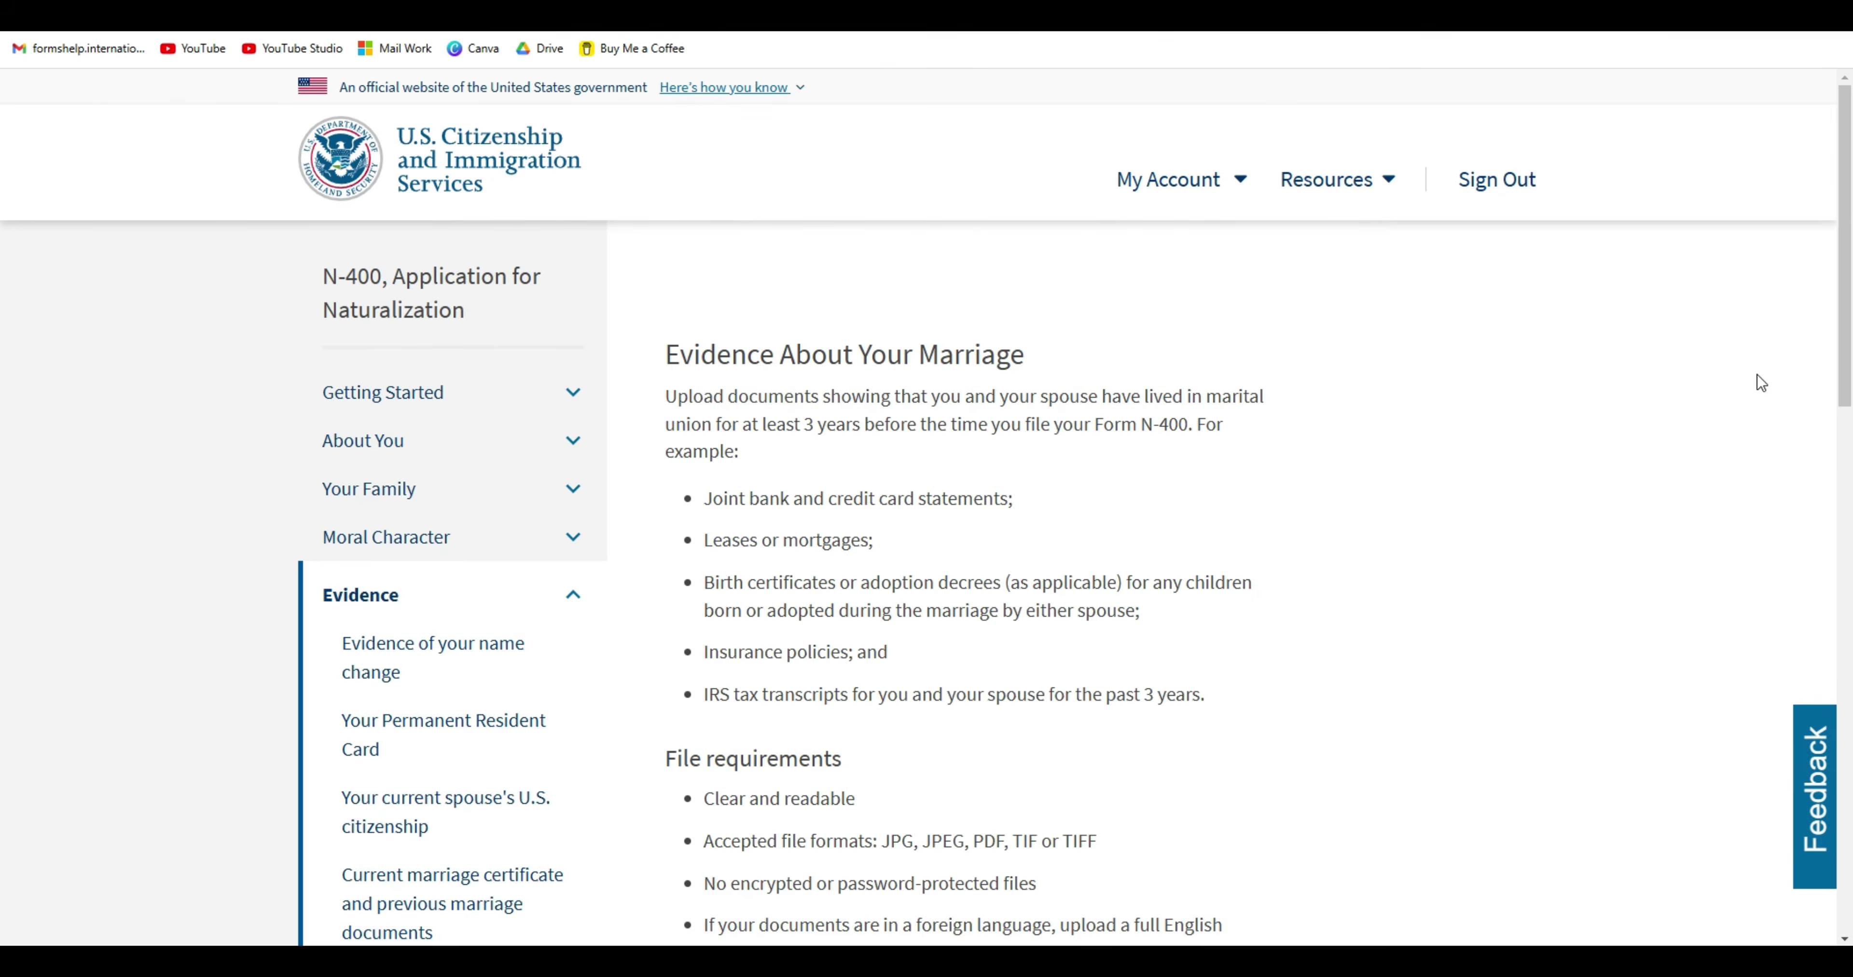
Review the accepted examples of evidence of marital union, and continue to child and spousal support without uploading files.
{"action": "left_click_drag", "start_coordinate": [1850, 294], "coordinate": [1849, 388]}
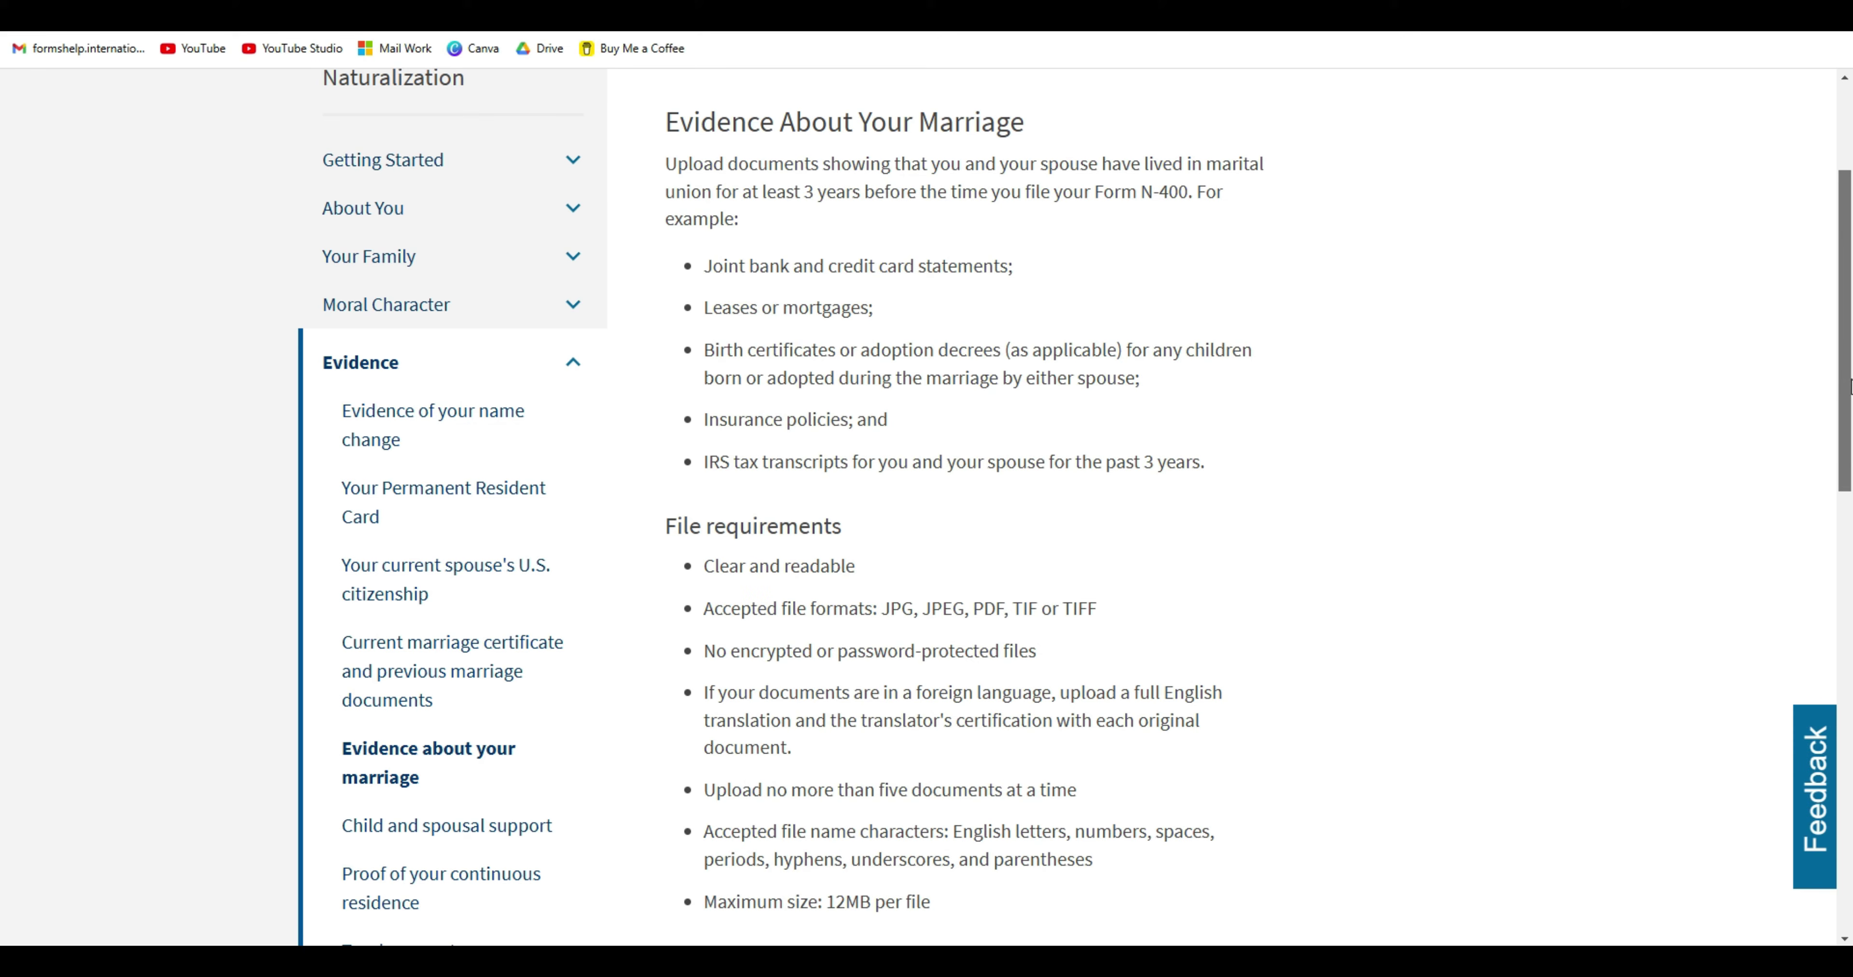
{"action": "left_click_drag", "start_coordinate": [1850, 388], "coordinate": [1850, 395]}
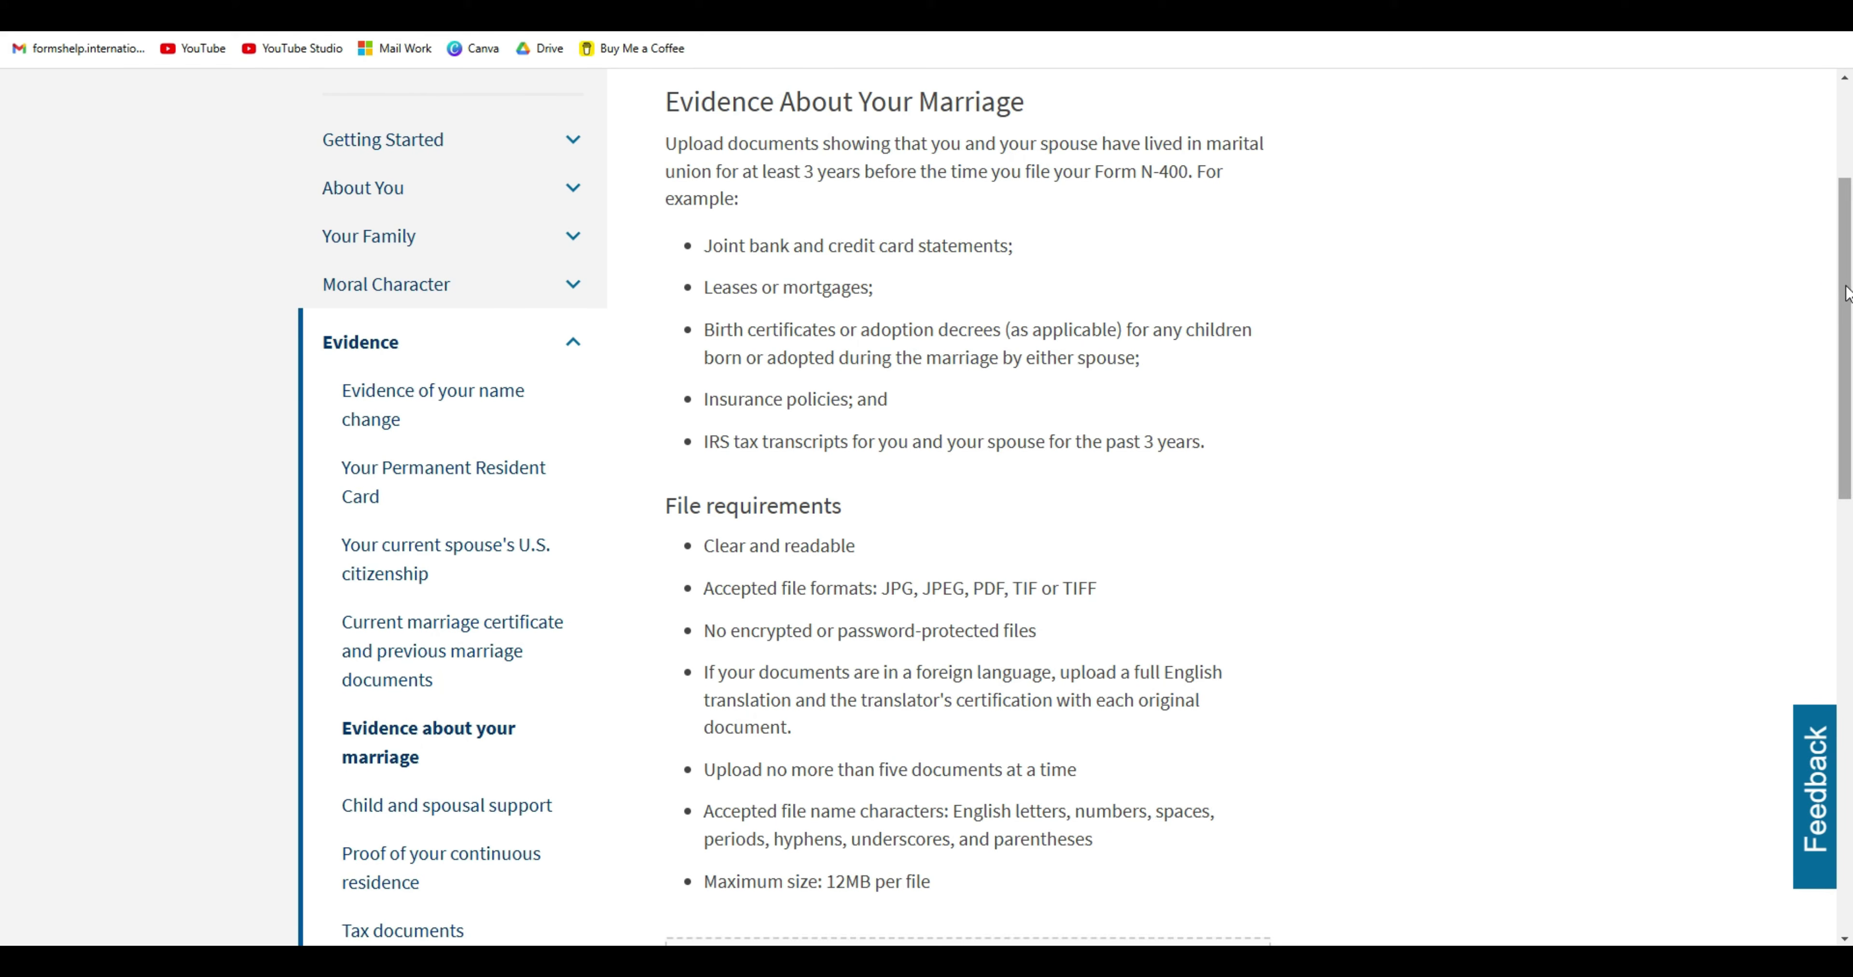
{"action": "left_click_drag", "start_coordinate": [1846, 293], "coordinate": [1847, 280]}
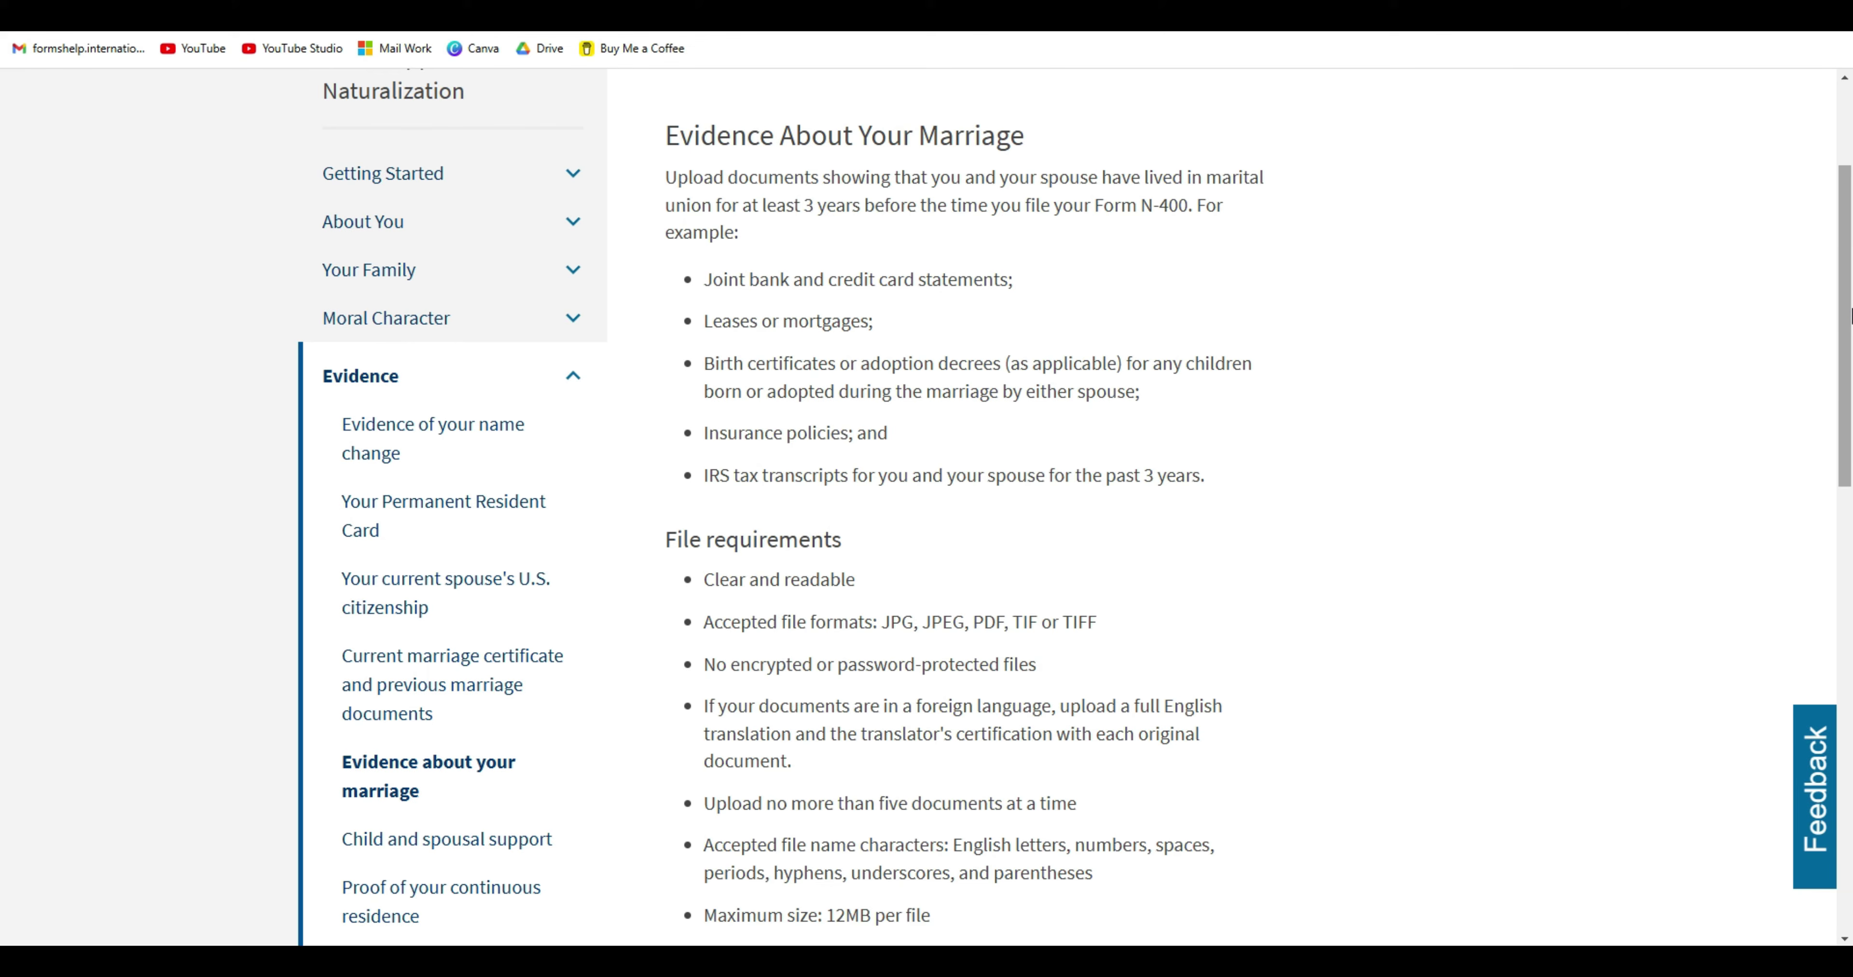
{"action": "mouse_move", "coordinate": [1848, 316]}
{"action": "left_mouse_down"}
{"action": "mouse_move", "coordinate": [1849, 368]}
{"action": "mouse_move", "coordinate": [1848, 330]}
{"action": "left_mouse_up"}
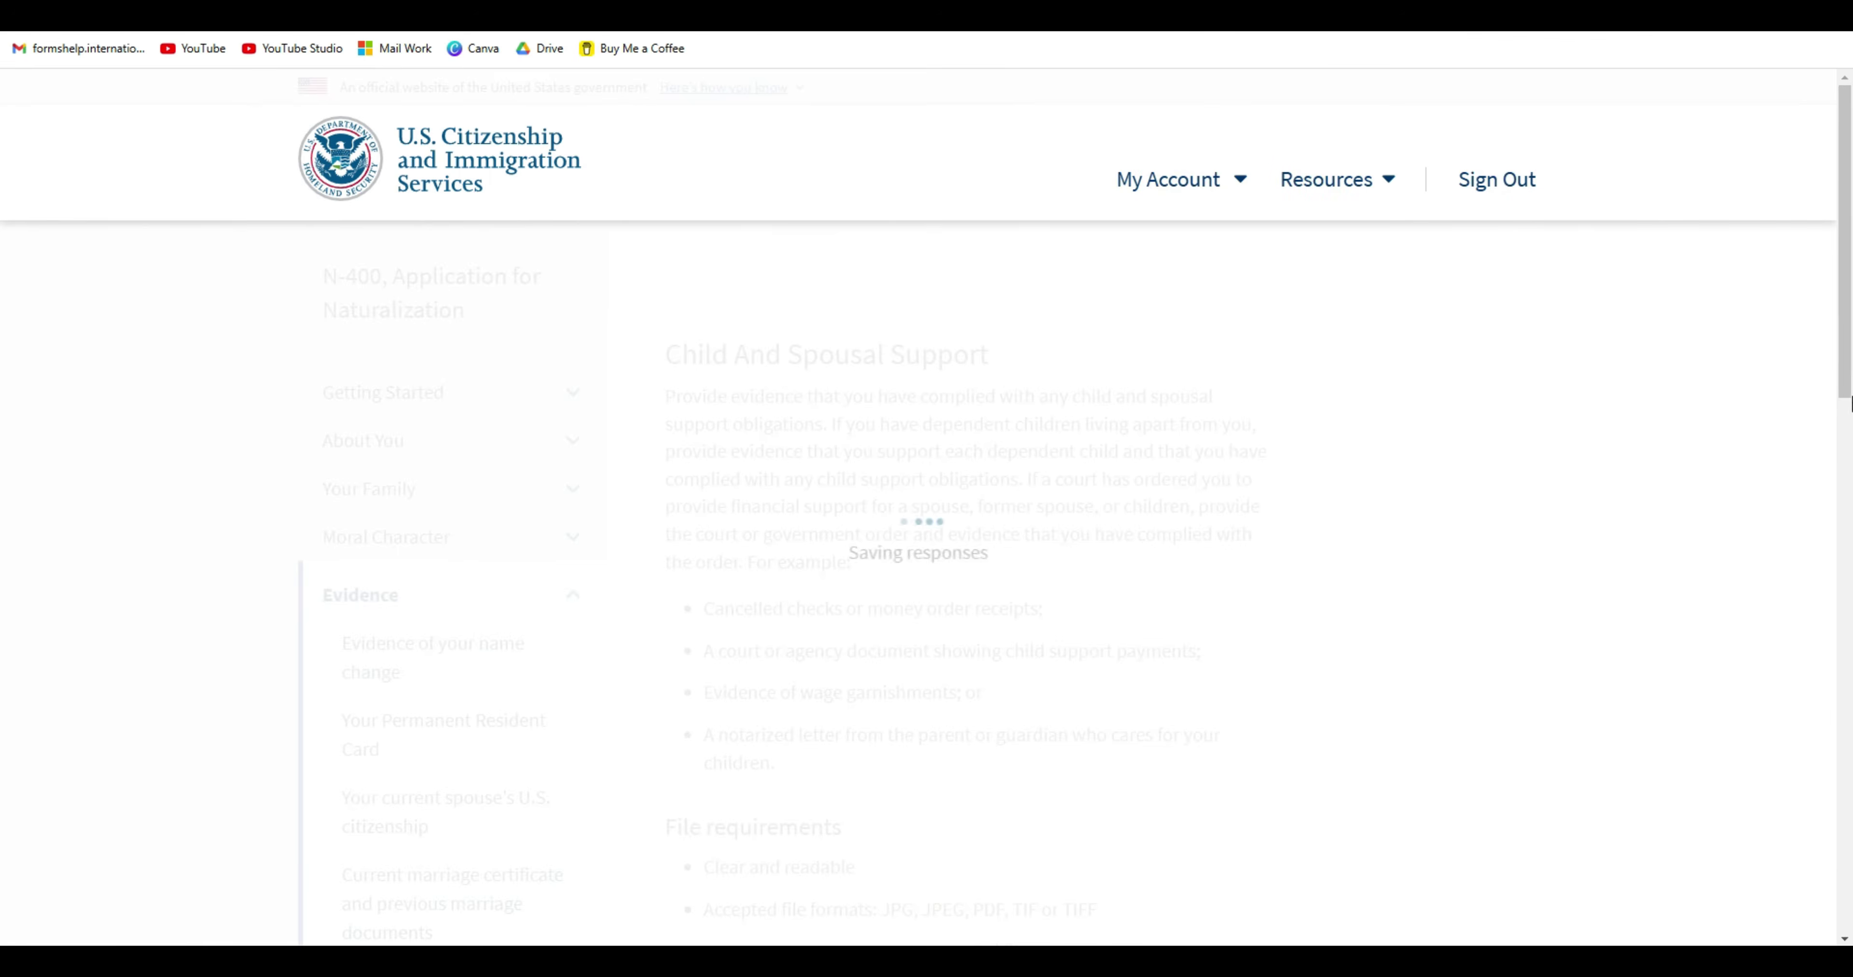
Review the child and spousal support evidence requirements, and try to continue without uploading a file.
{"action": "left_click_drag", "start_coordinate": [1849, 312], "coordinate": [1848, 370]}
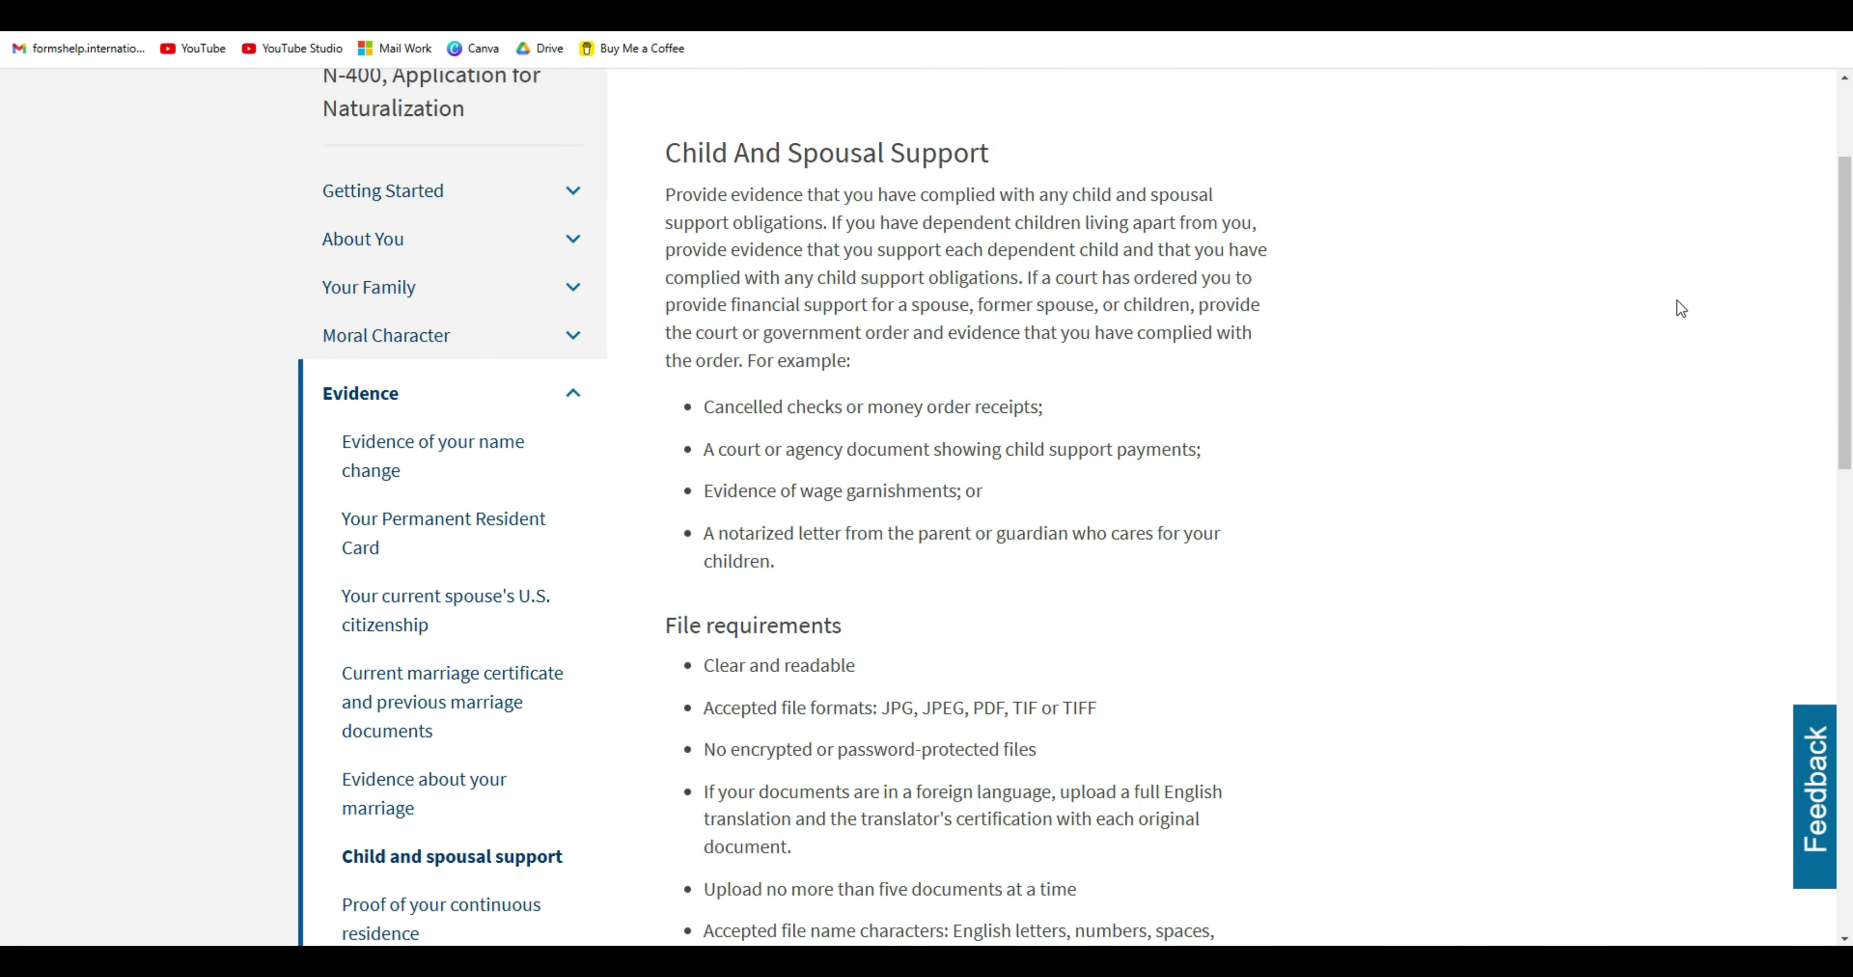
{"action": "left_click_drag", "start_coordinate": [1846, 291], "coordinate": [1846, 286]}
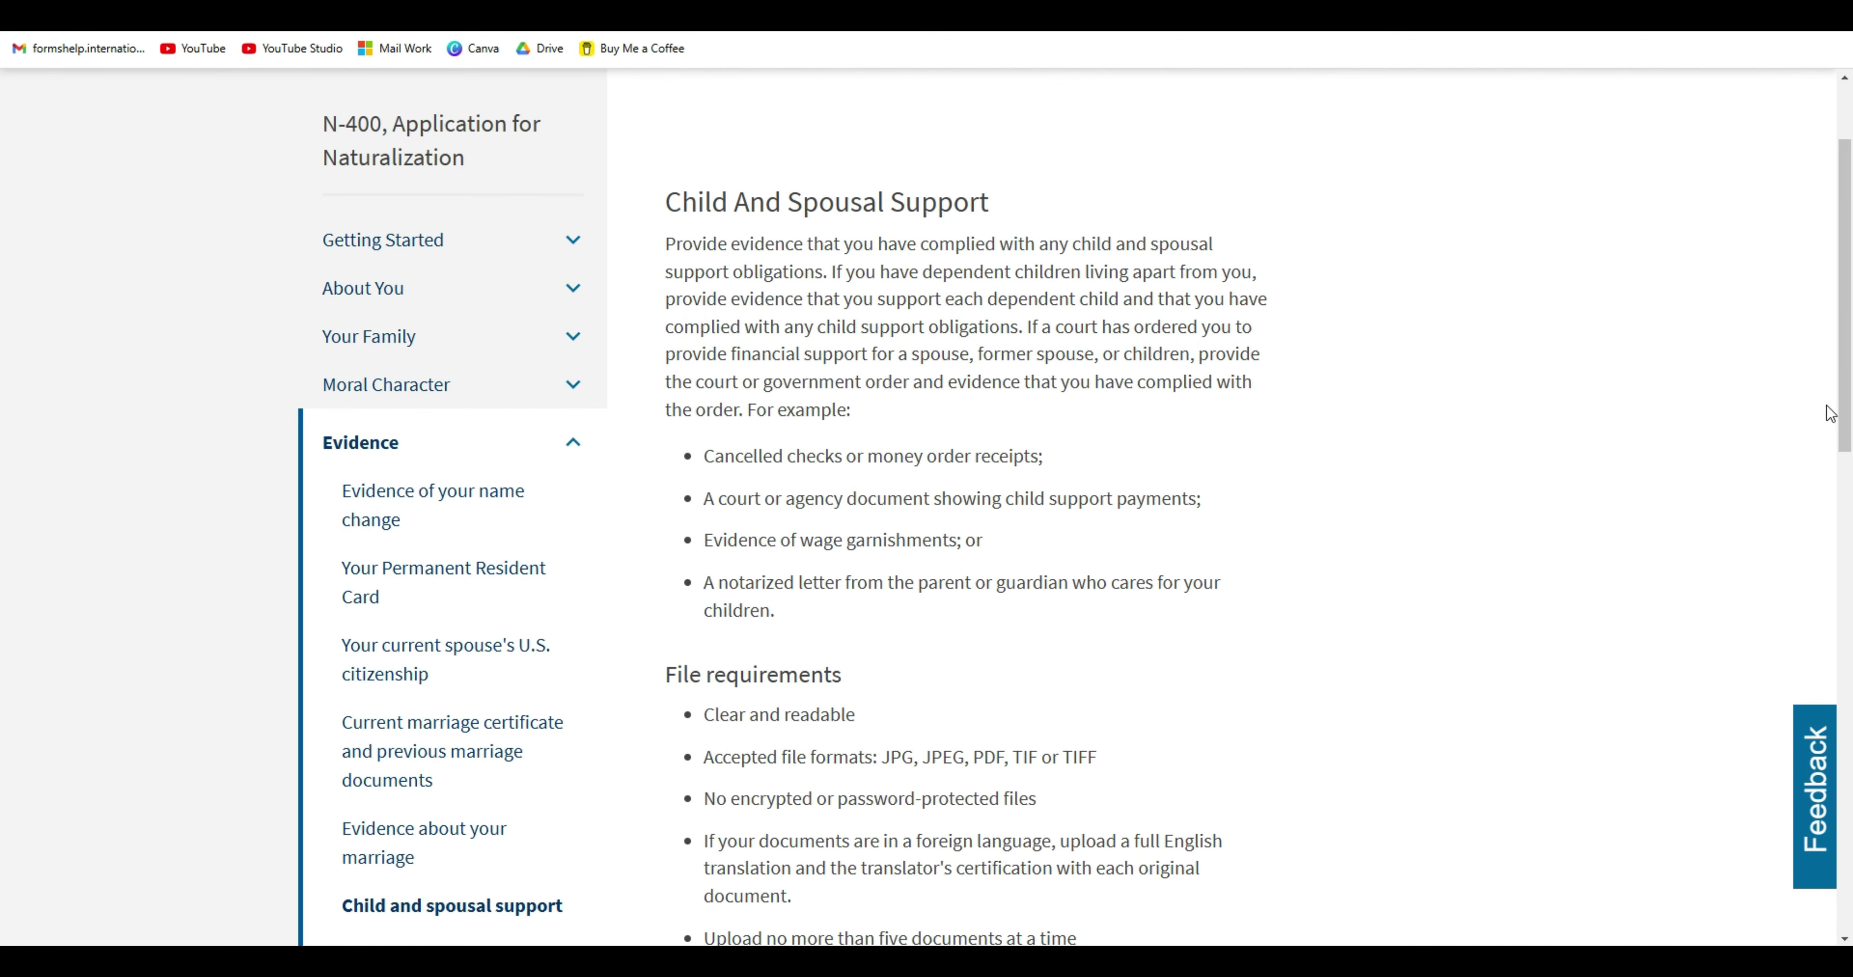
{"action": "left_click_drag", "start_coordinate": [1848, 314], "coordinate": [1848, 356]}
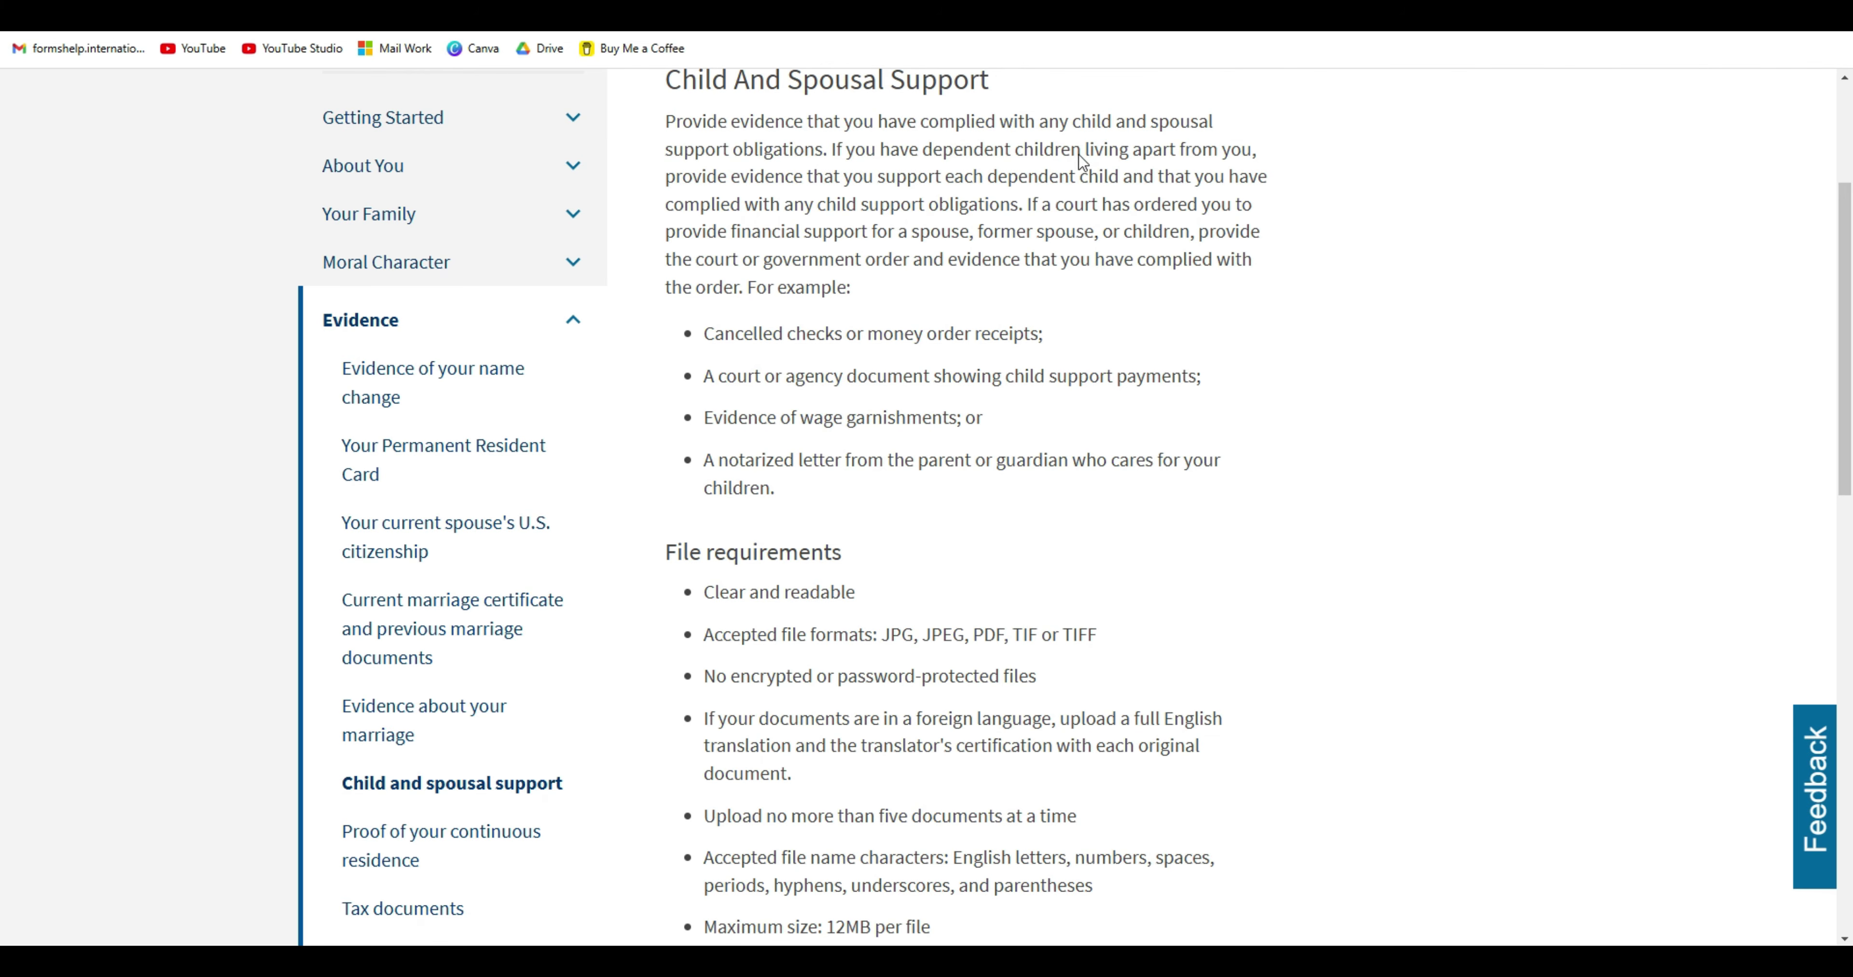
{"action": "mouse_move", "coordinate": [1848, 368]}
{"action": "left_mouse_down"}
{"action": "mouse_move", "coordinate": [1849, 503]}
{"action": "mouse_move", "coordinate": [1849, 342]}
{"action": "left_mouse_up"}
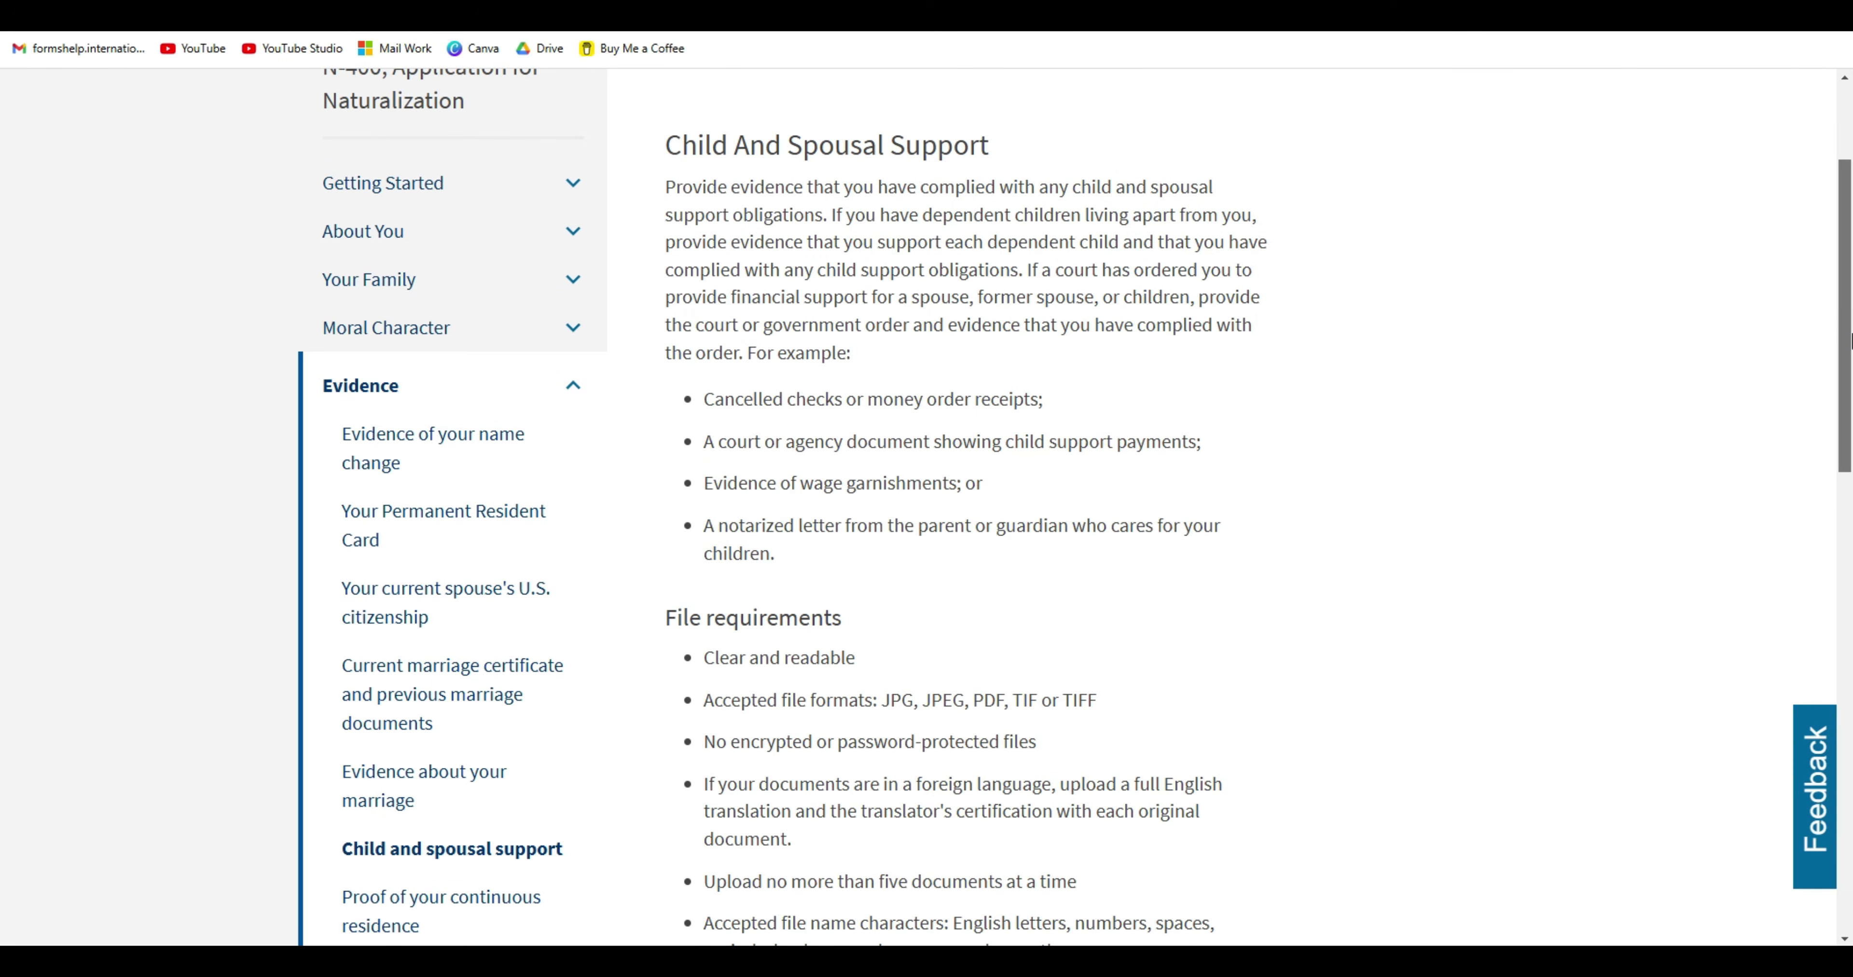
{"action": "left_click_drag", "start_coordinate": [1849, 343], "coordinate": [1850, 519]}
{"action": "left_click", "coordinate": [1264, 823]}
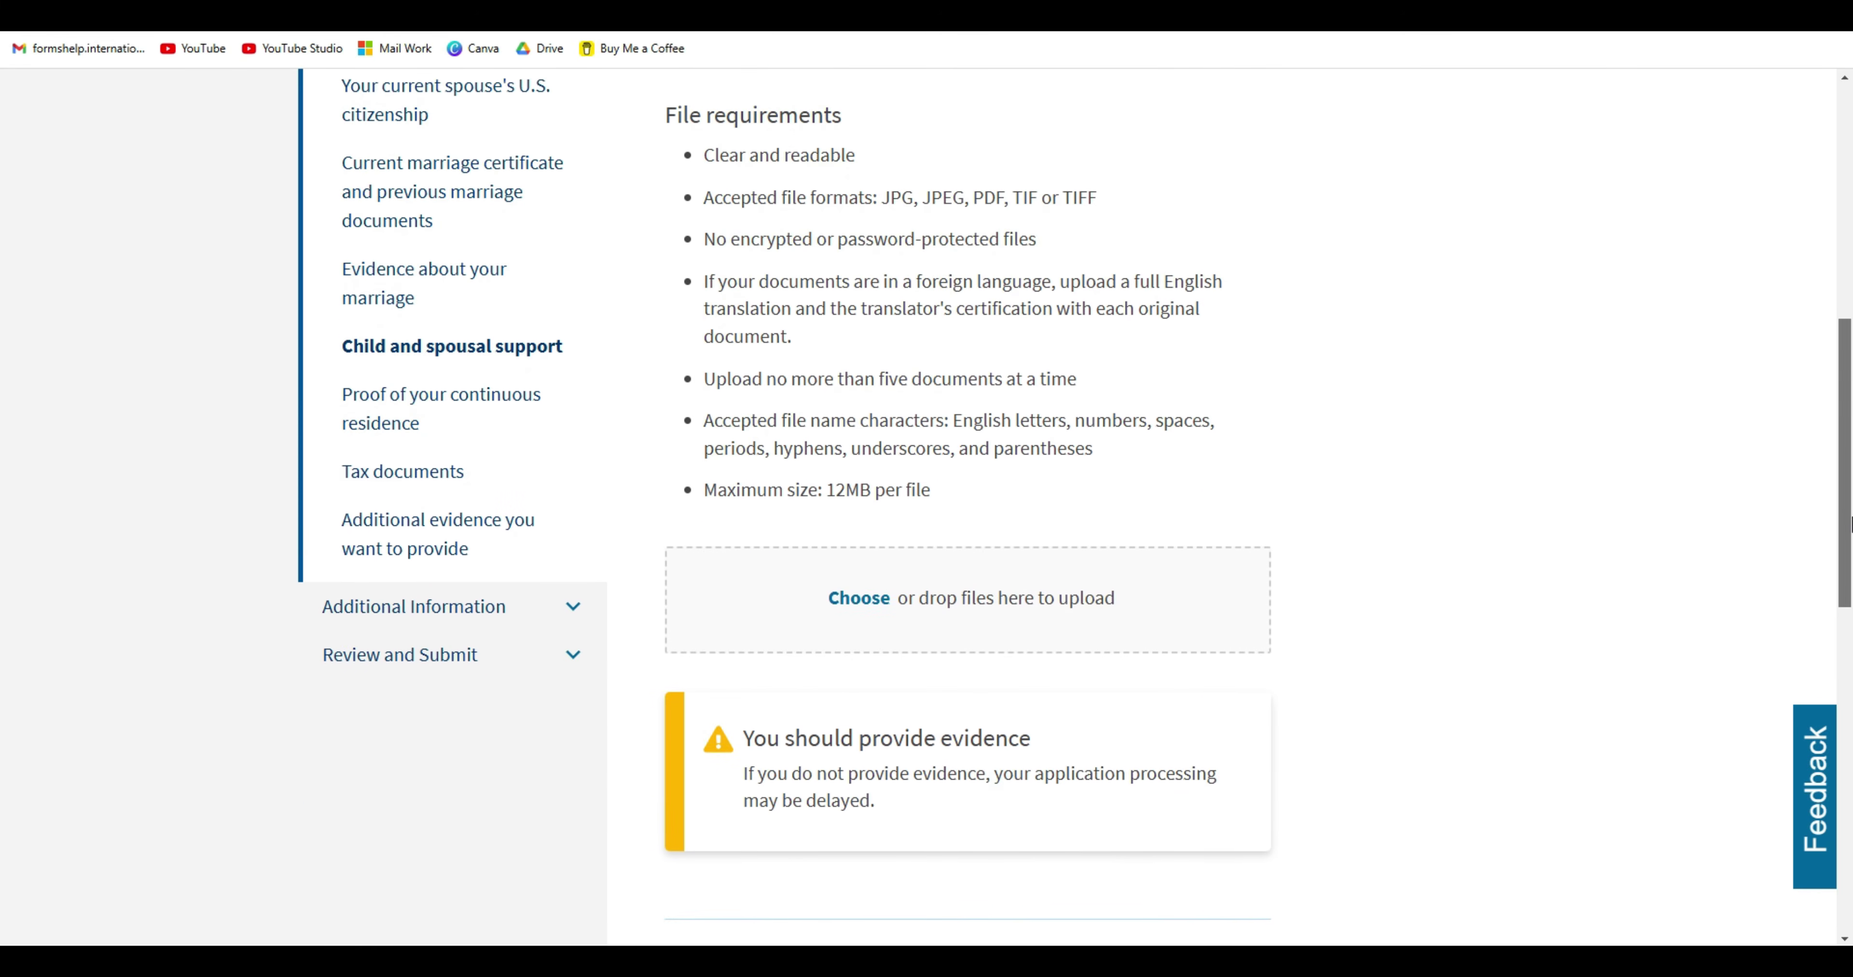
Highlight the word "should" in the notice about providing evidence, and continue to proof of continuous residence.
{"action": "scroll", "coordinate": [1035, 636], "scroll_direction": "down", "scroll_amount": 3}
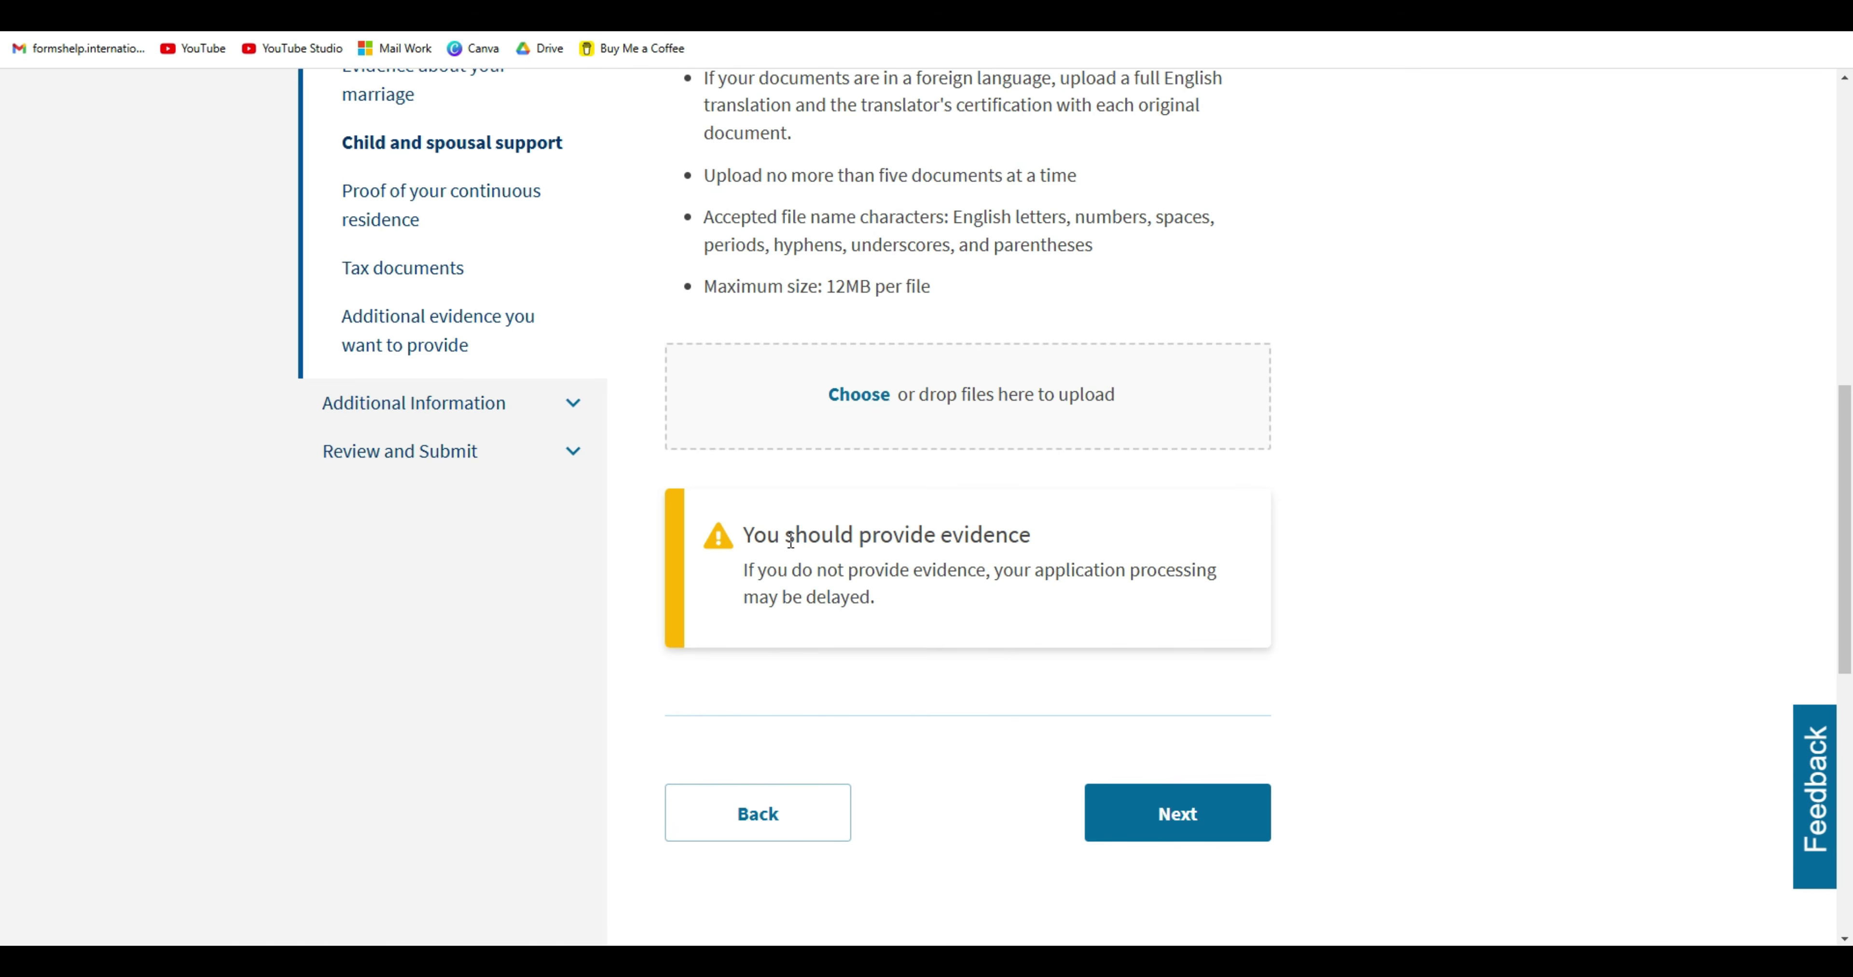
{"action": "left_click_drag", "start_coordinate": [786, 536], "coordinate": [853, 535]}
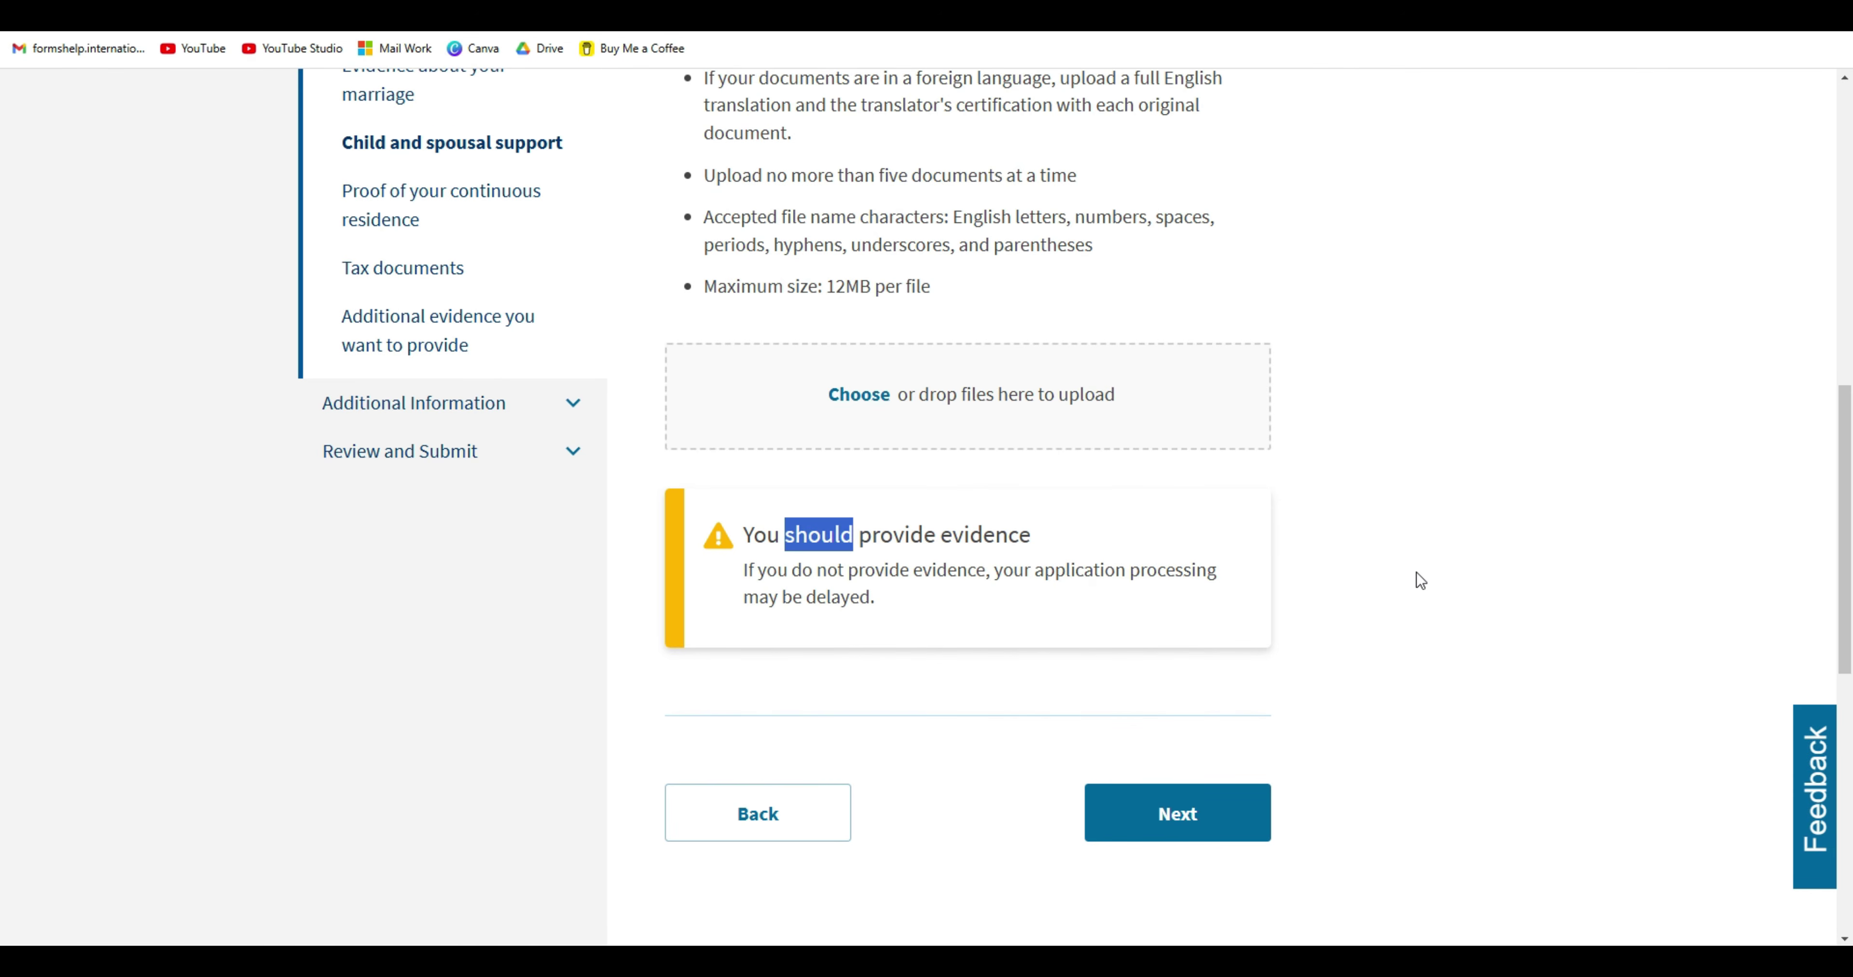
{"action": "left_click", "coordinate": [1414, 591]}
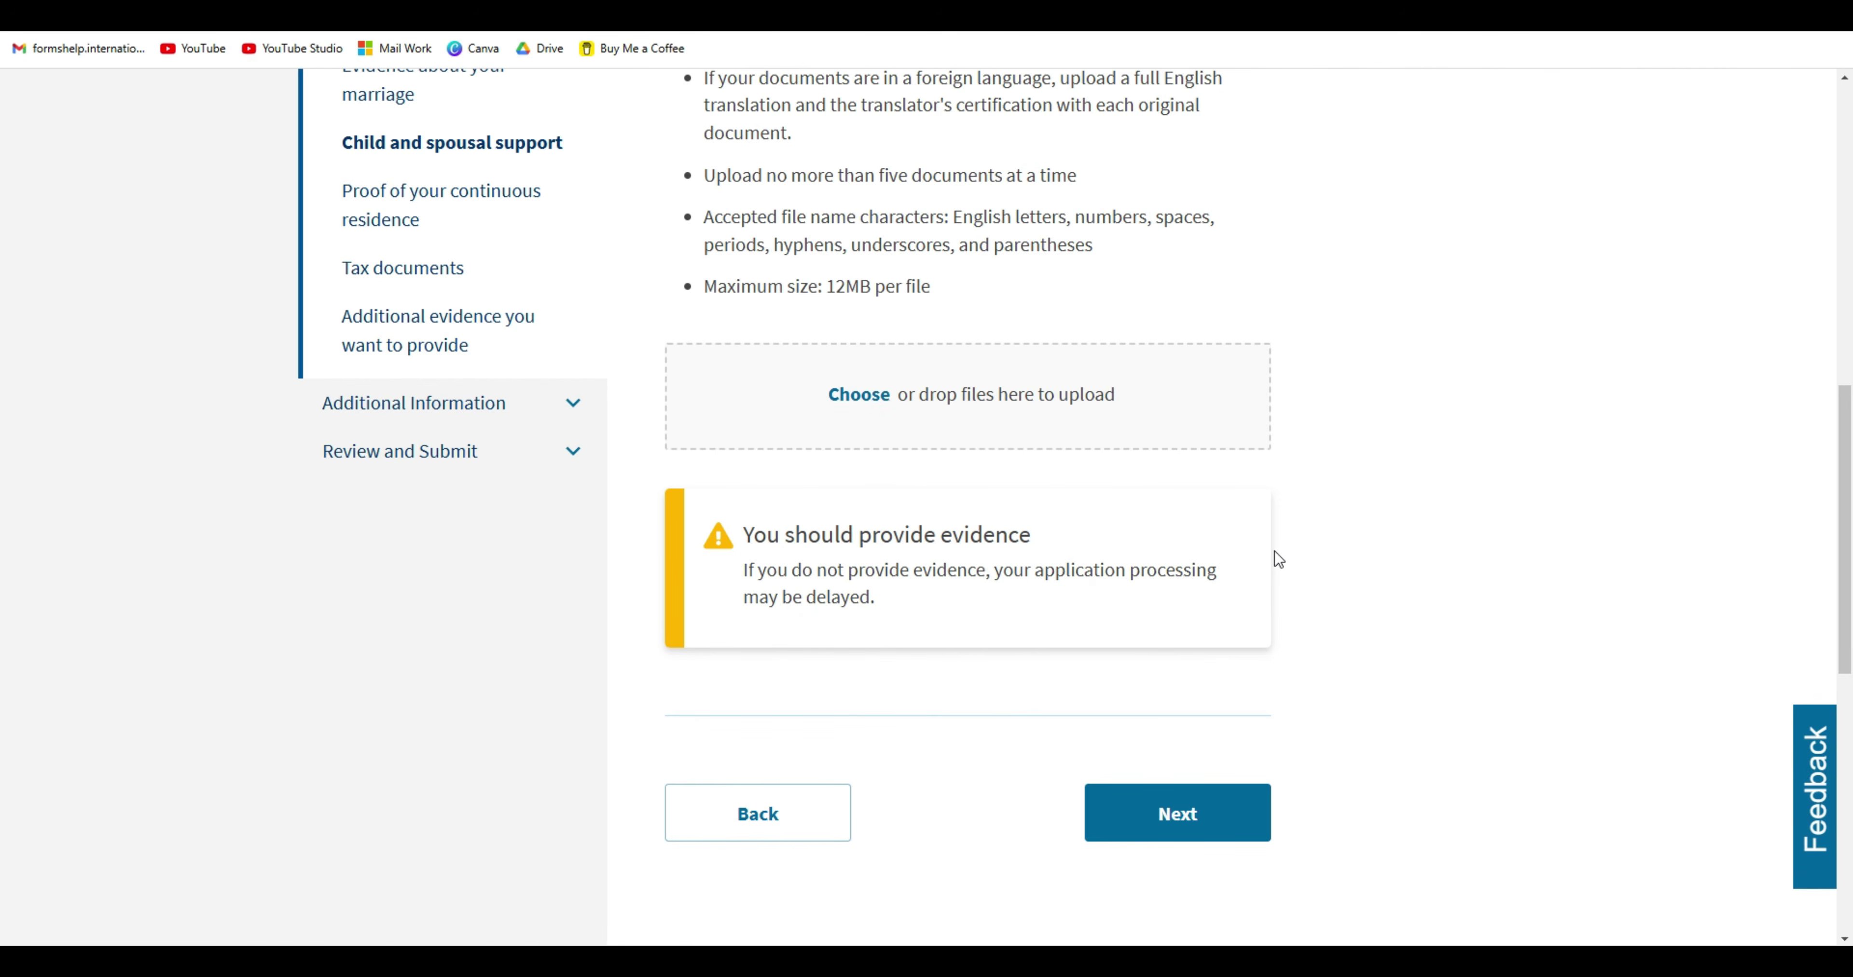
{"action": "left_click", "coordinate": [1222, 812]}
Review the documents accepted as proof of continuous residence, and continue to tax documents without uploading files.
{"action": "scroll", "coordinate": [1848, 291], "scroll_direction": "down", "scroll_amount": 2}
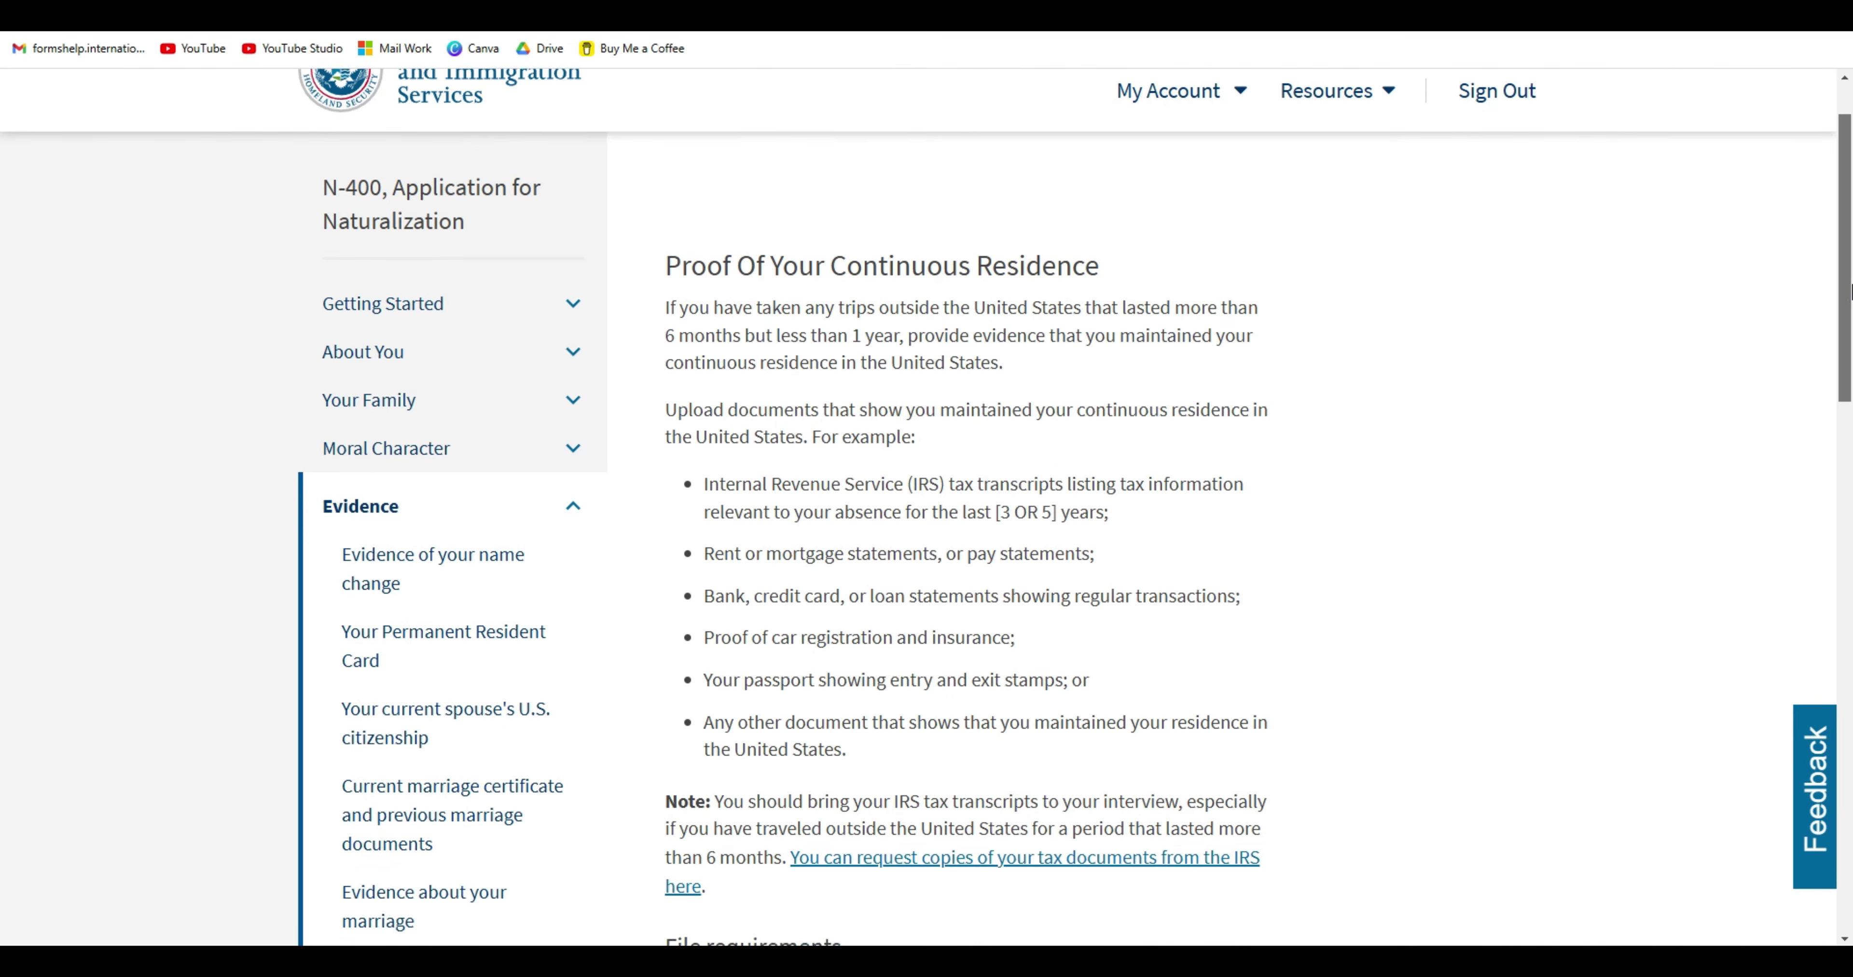
{"action": "left_click_drag", "start_coordinate": [1850, 289], "coordinate": [1849, 321]}
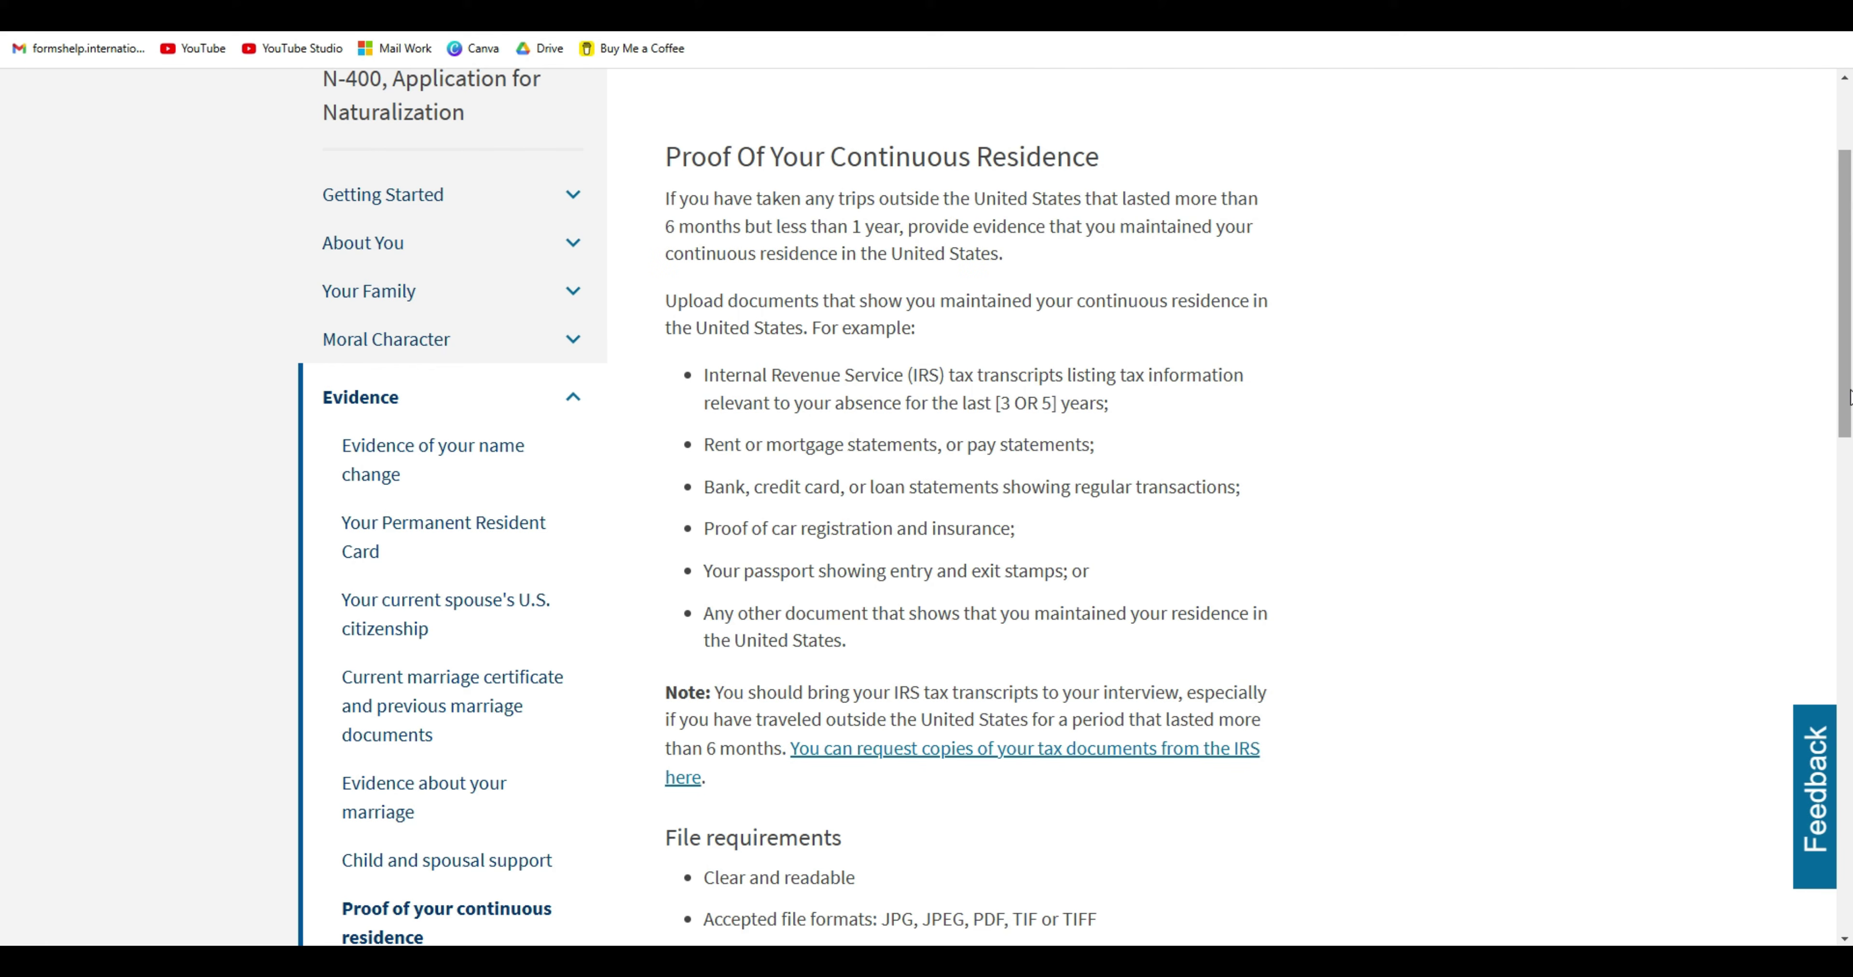
{"action": "left_click_drag", "start_coordinate": [1850, 409], "coordinate": [1851, 403]}
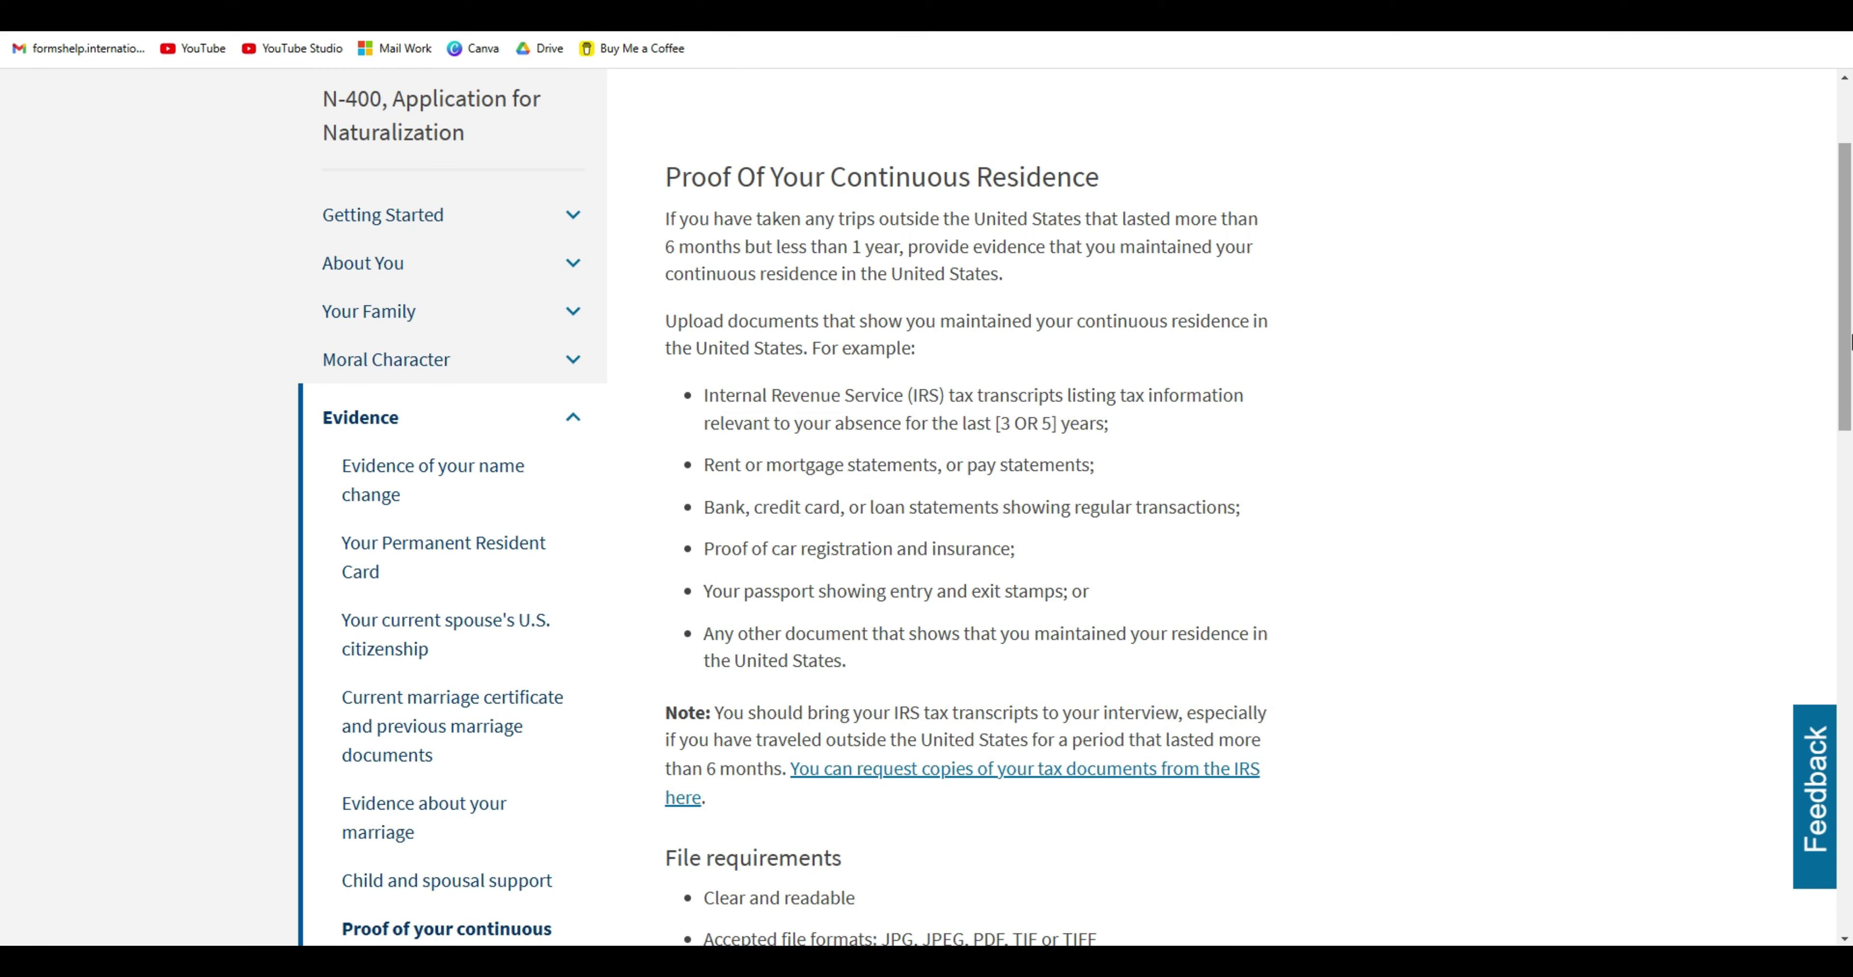
{"action": "left_click_drag", "start_coordinate": [1851, 344], "coordinate": [1851, 367]}
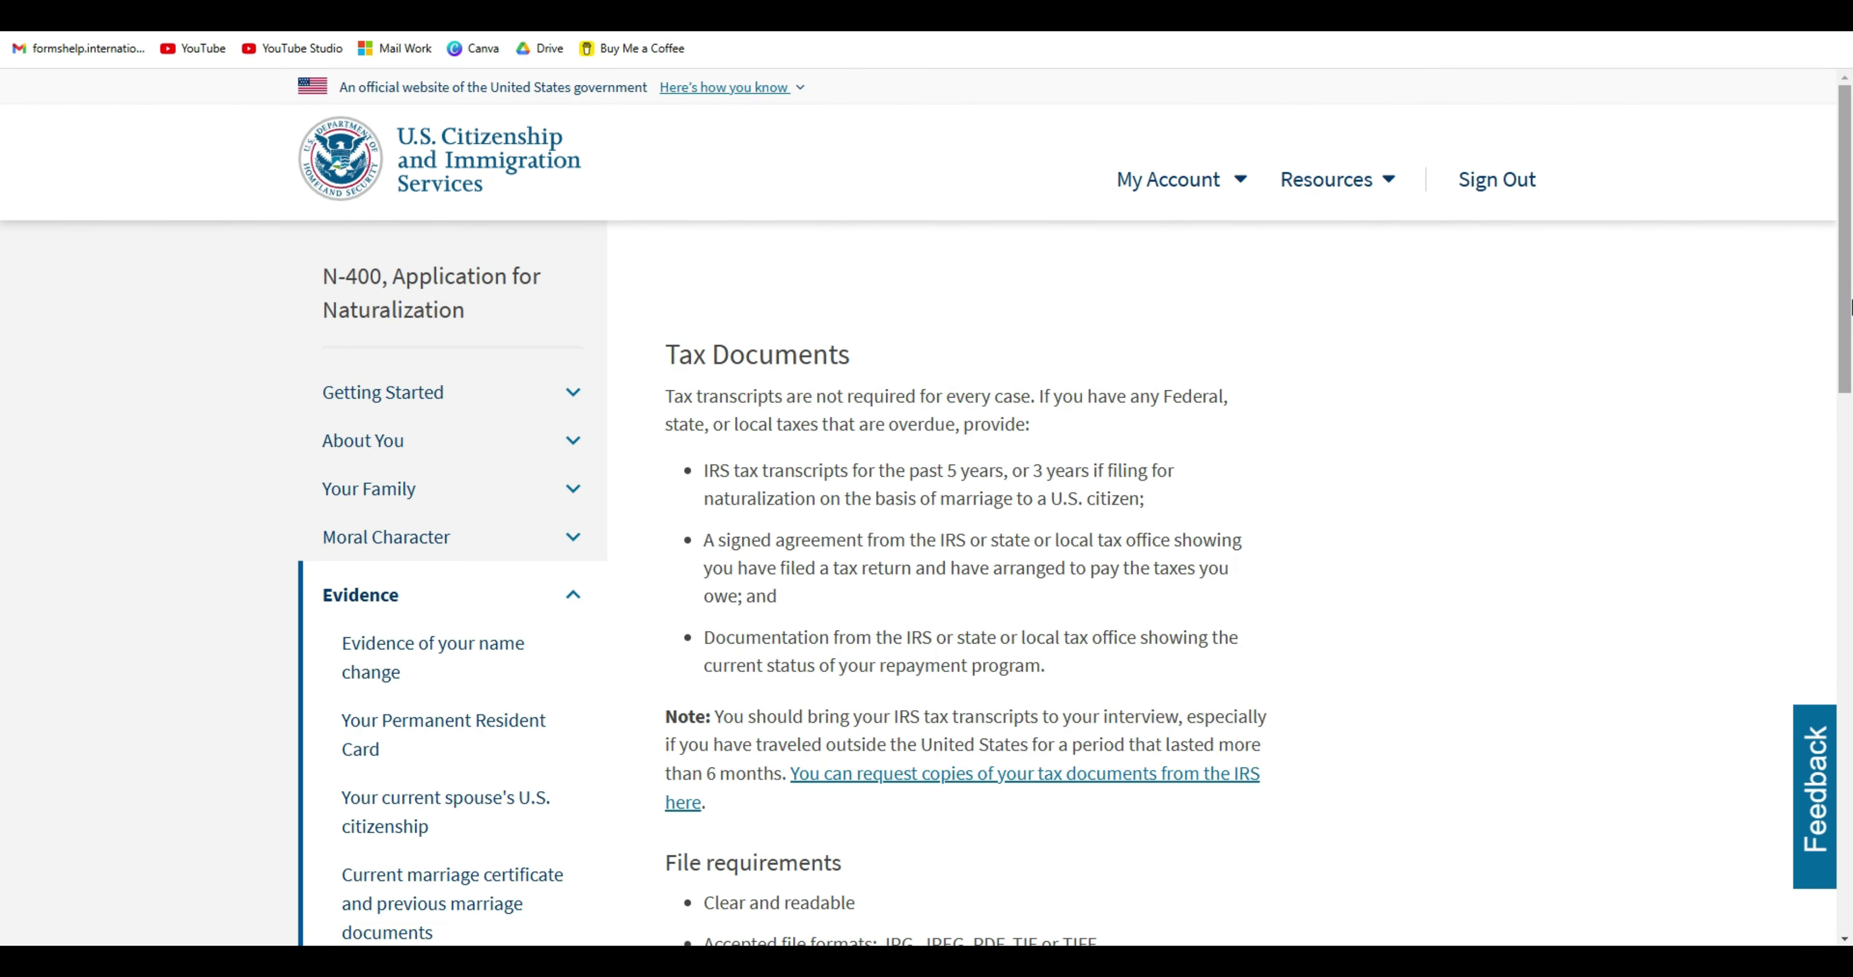
Review the tax document requirements, continue without uploading files, and examine the additional evidence page's file requirements.
{"action": "left_click_drag", "start_coordinate": [1849, 308], "coordinate": [1851, 388]}
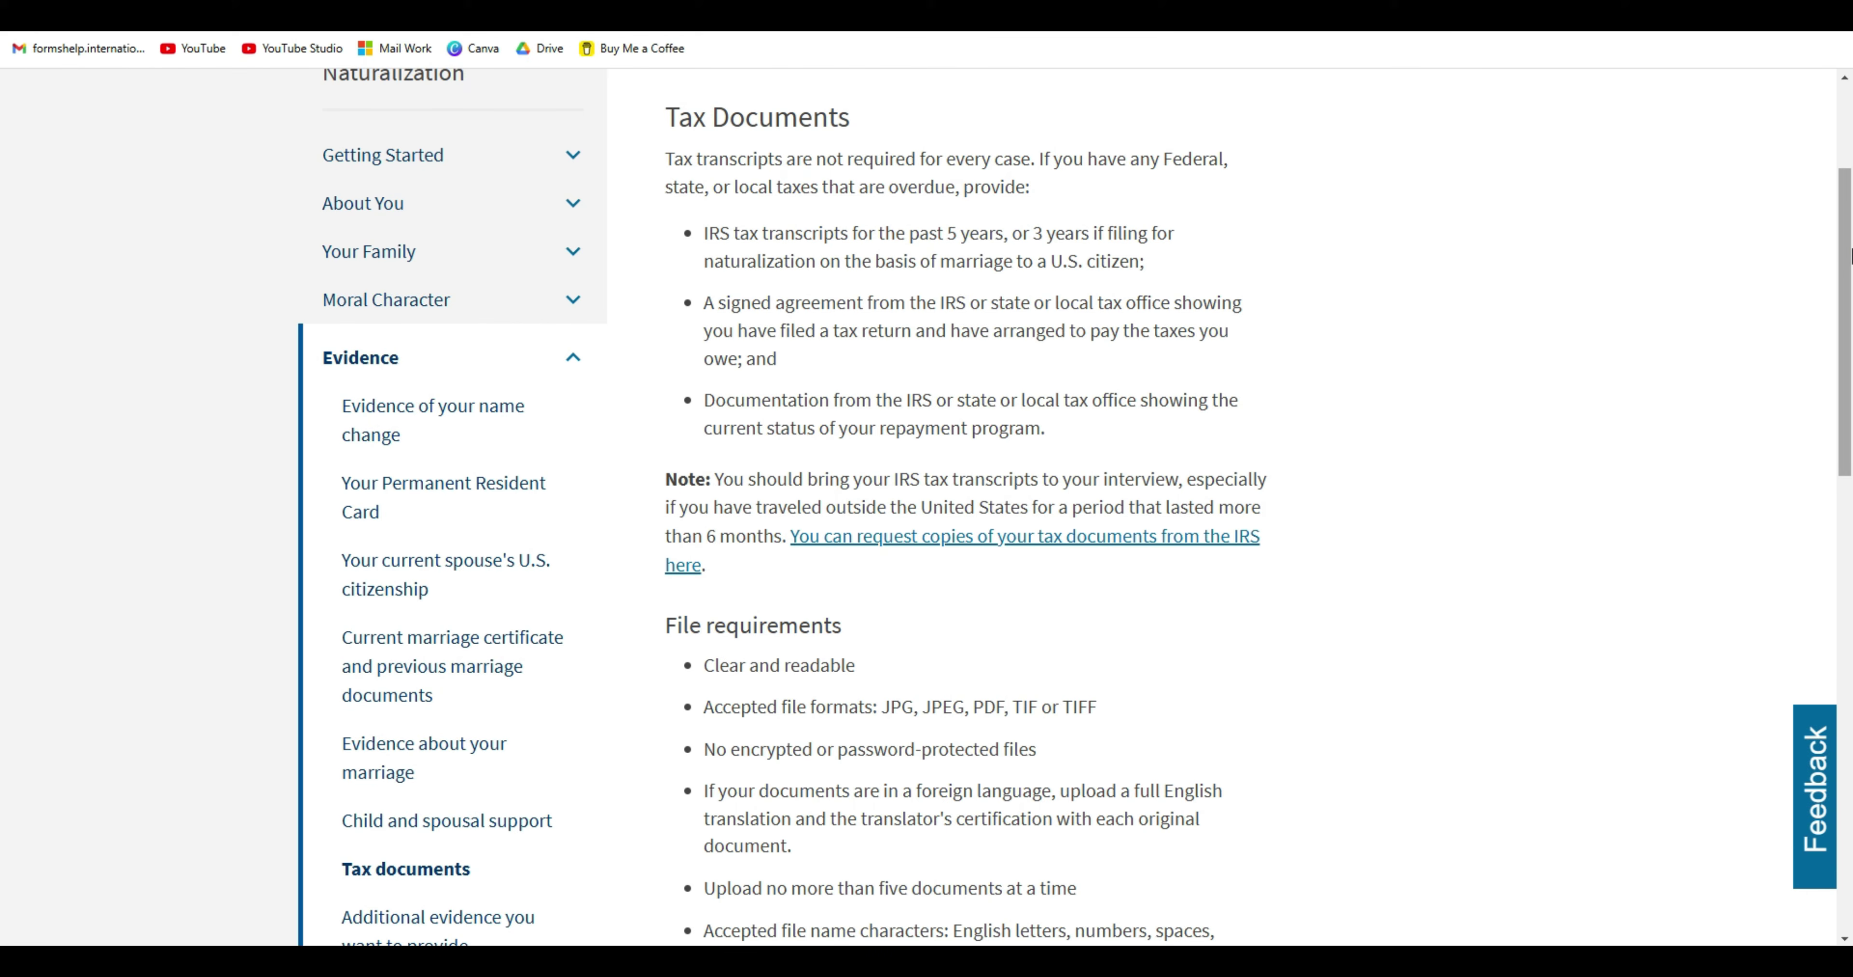
{"action": "mouse_move", "coordinate": [1850, 255]}
{"action": "left_mouse_down"}
{"action": "mouse_move", "coordinate": [1850, 374]}
{"action": "mouse_move", "coordinate": [1850, 246]}
{"action": "left_mouse_up"}
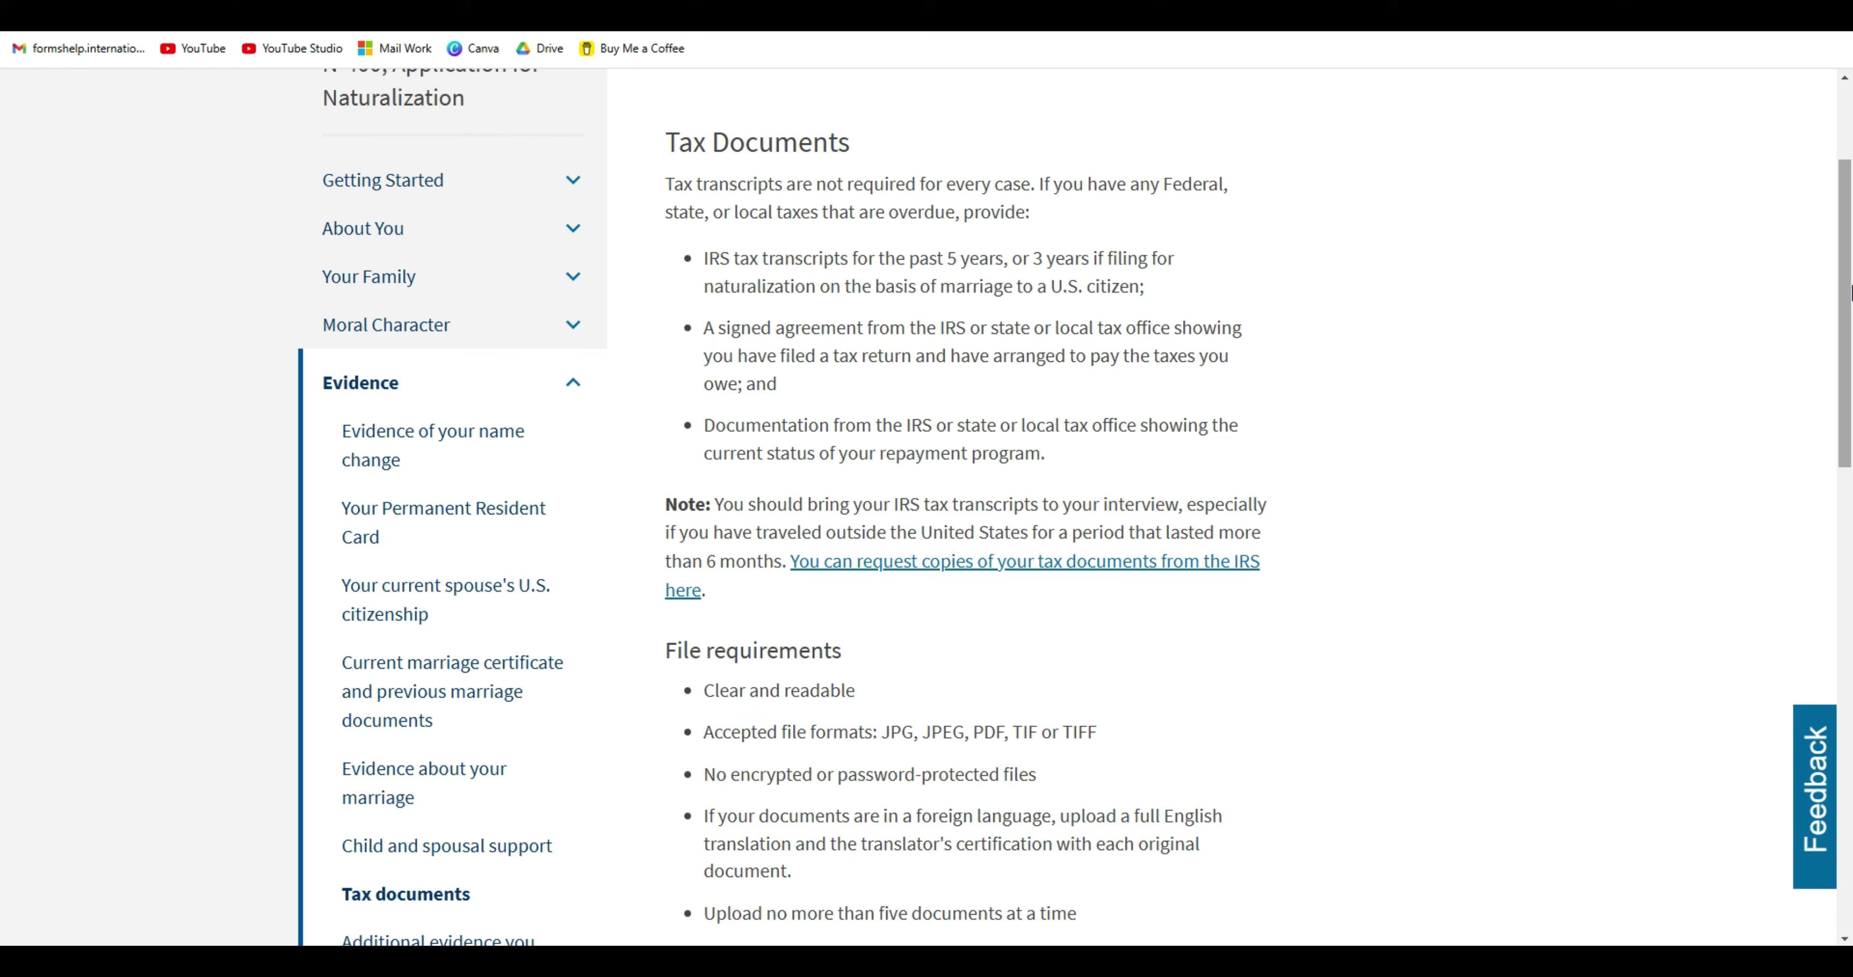
{"action": "scroll", "coordinate": [1850, 291], "scroll_direction": "down", "scroll_amount": 1}
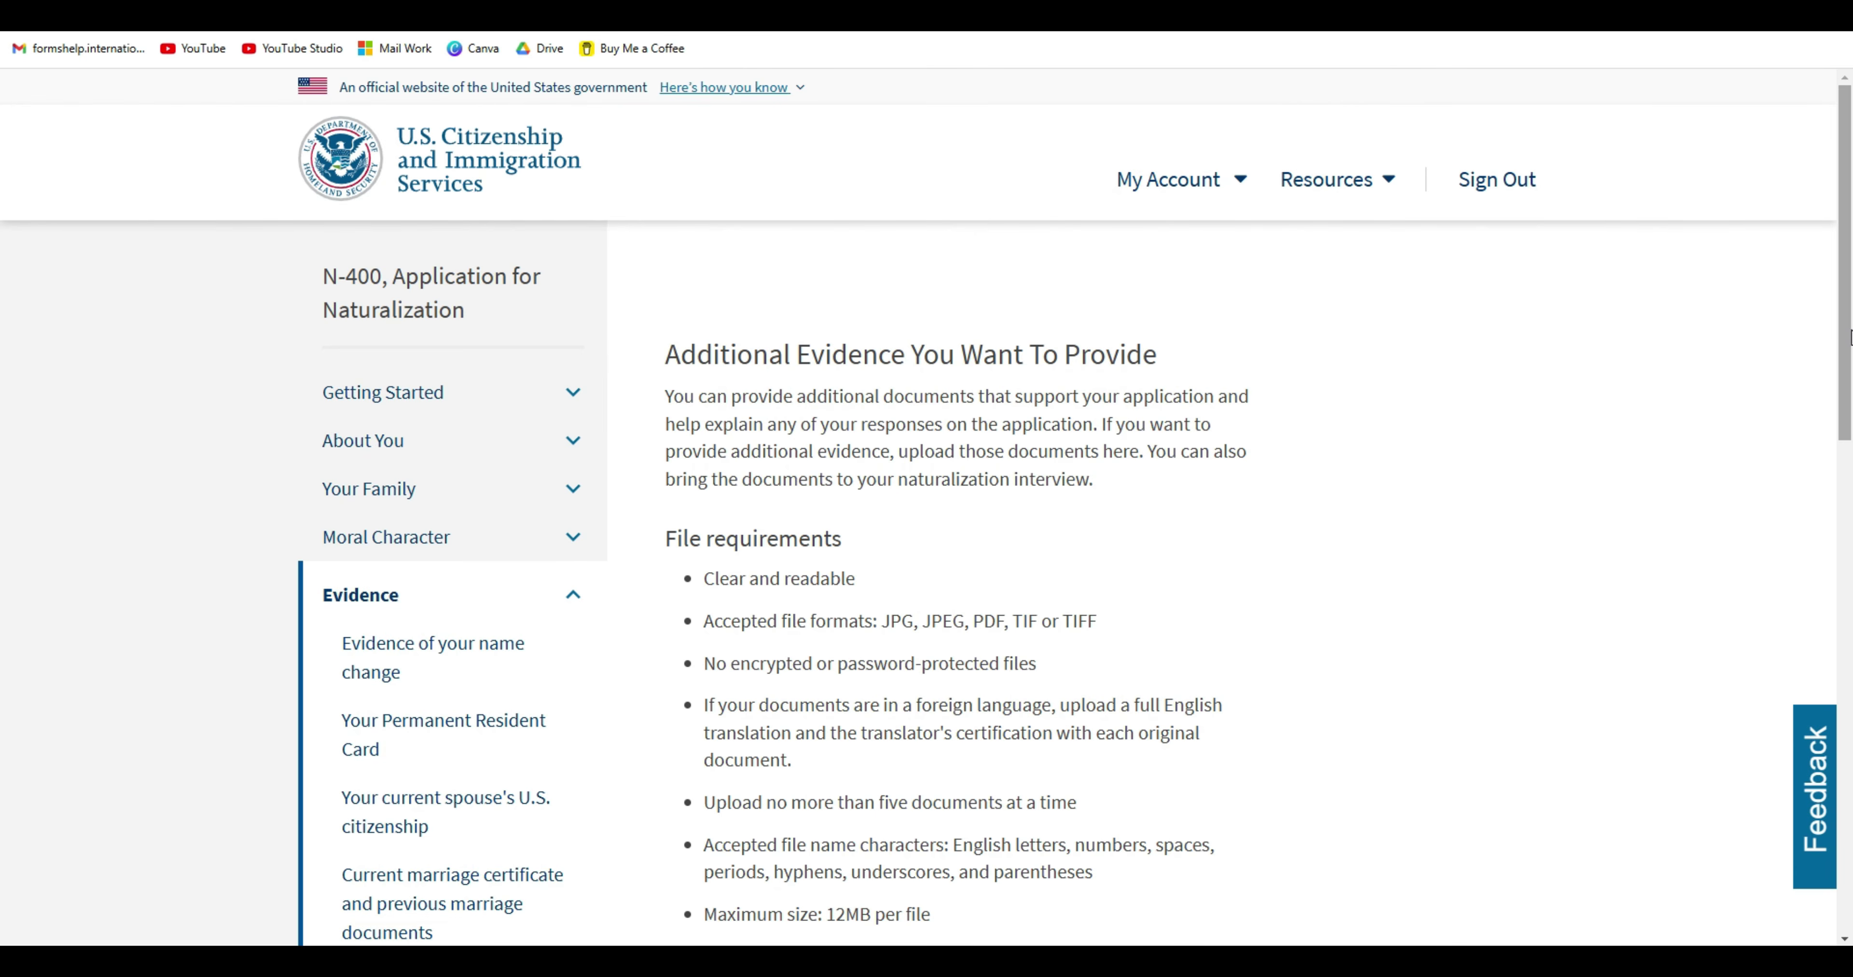
{"action": "left_click_drag", "start_coordinate": [1850, 338], "coordinate": [1850, 460]}
{"action": "scroll", "coordinate": [1767, 453], "scroll_direction": "up", "scroll_amount": 1}
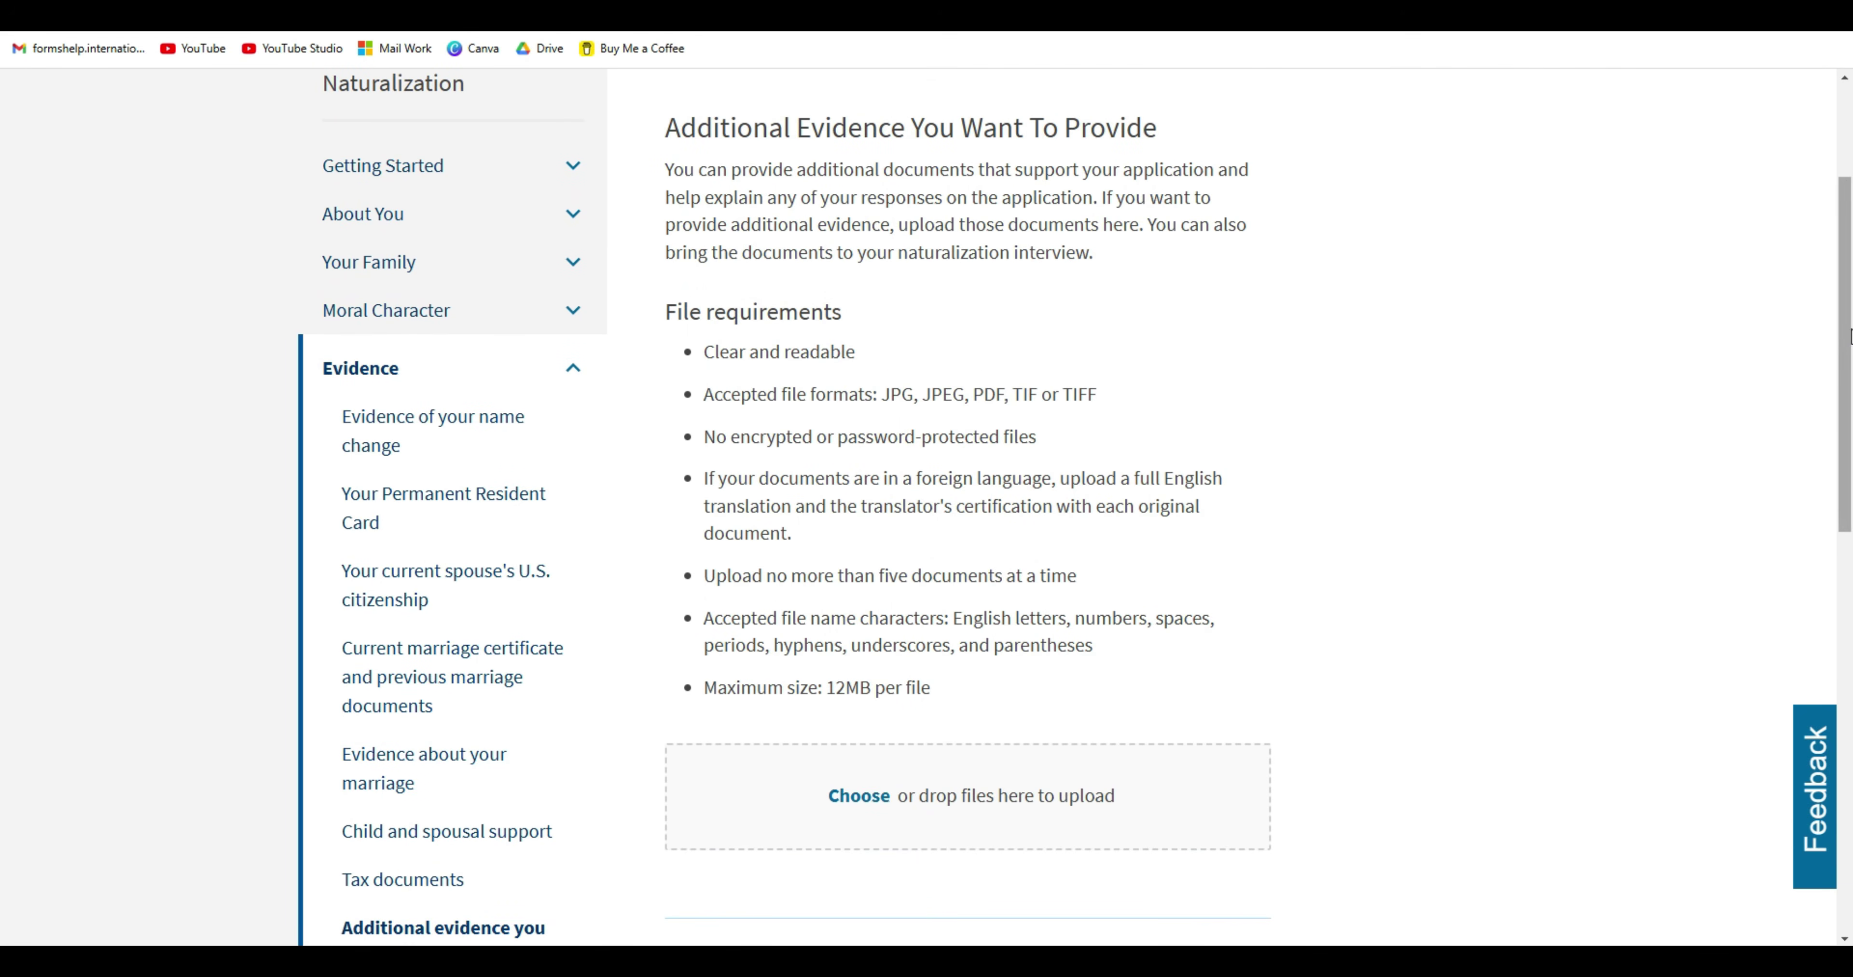
Review the additional evidence file requirements and continue to the Additional Information section without uploading files.
{"action": "scroll", "coordinate": [482, 402], "scroll_direction": "down", "scroll_amount": 2}
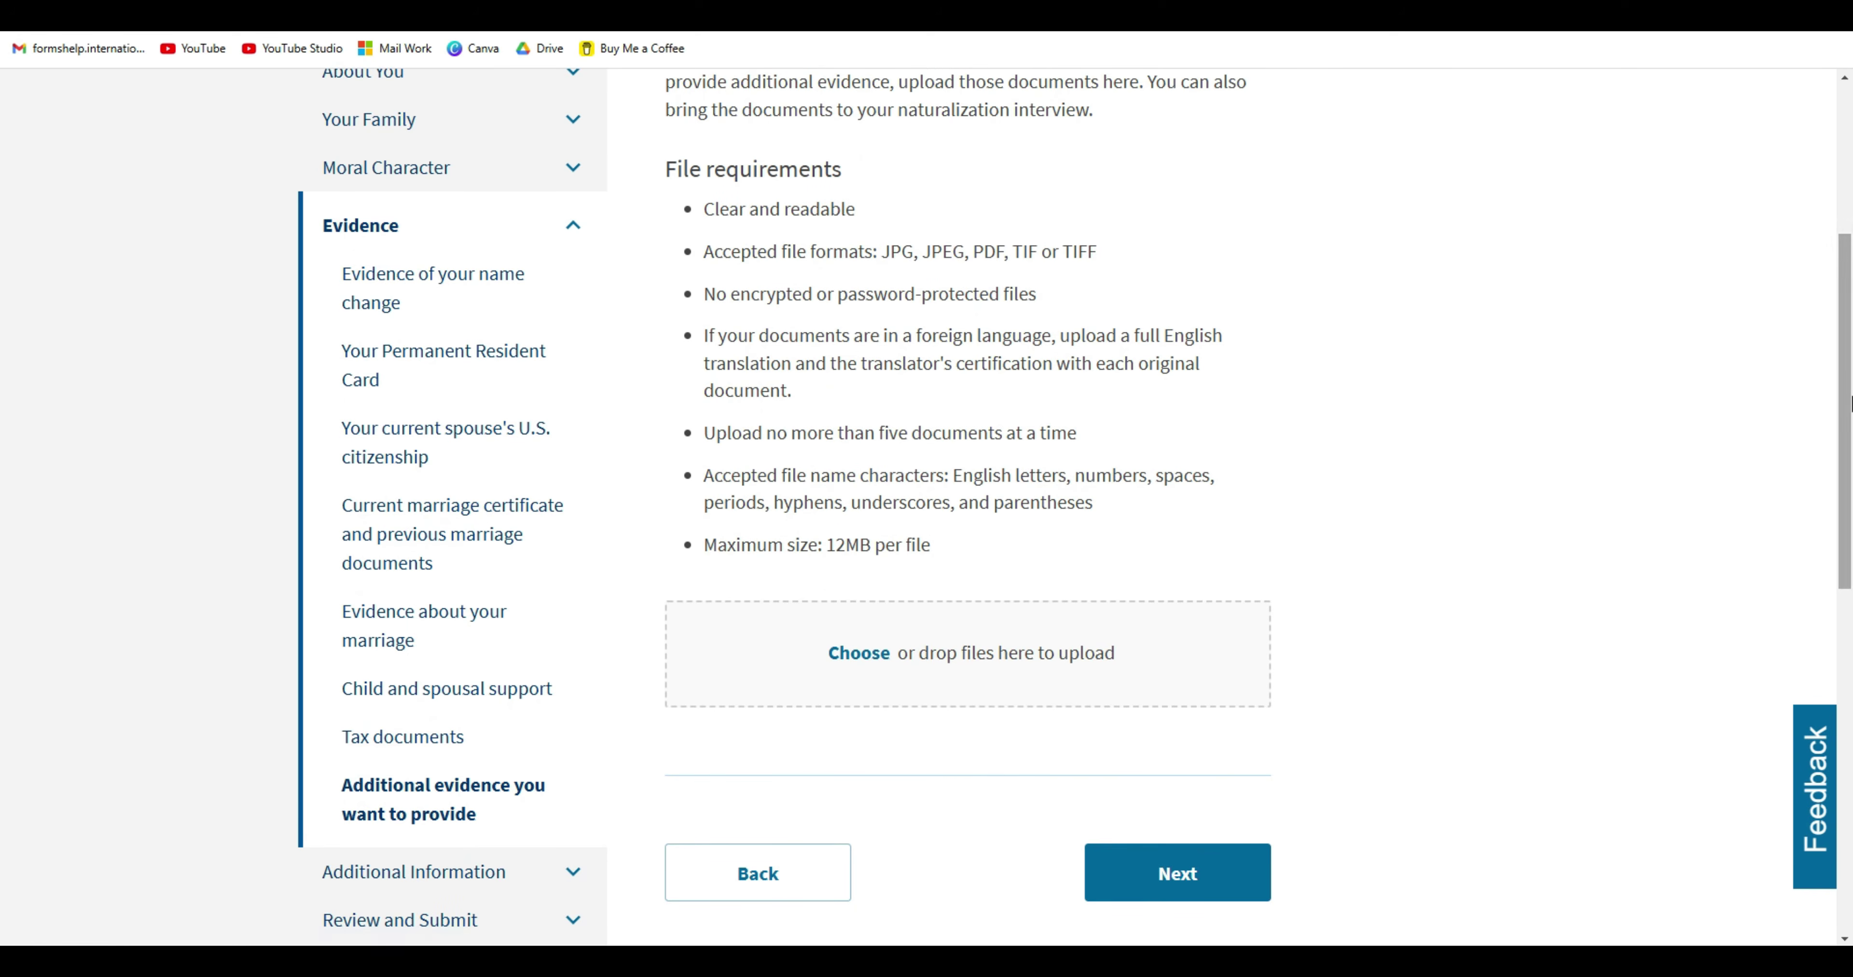
{"action": "scroll", "coordinate": [1840, 389], "scroll_direction": "down", "scroll_amount": 1}
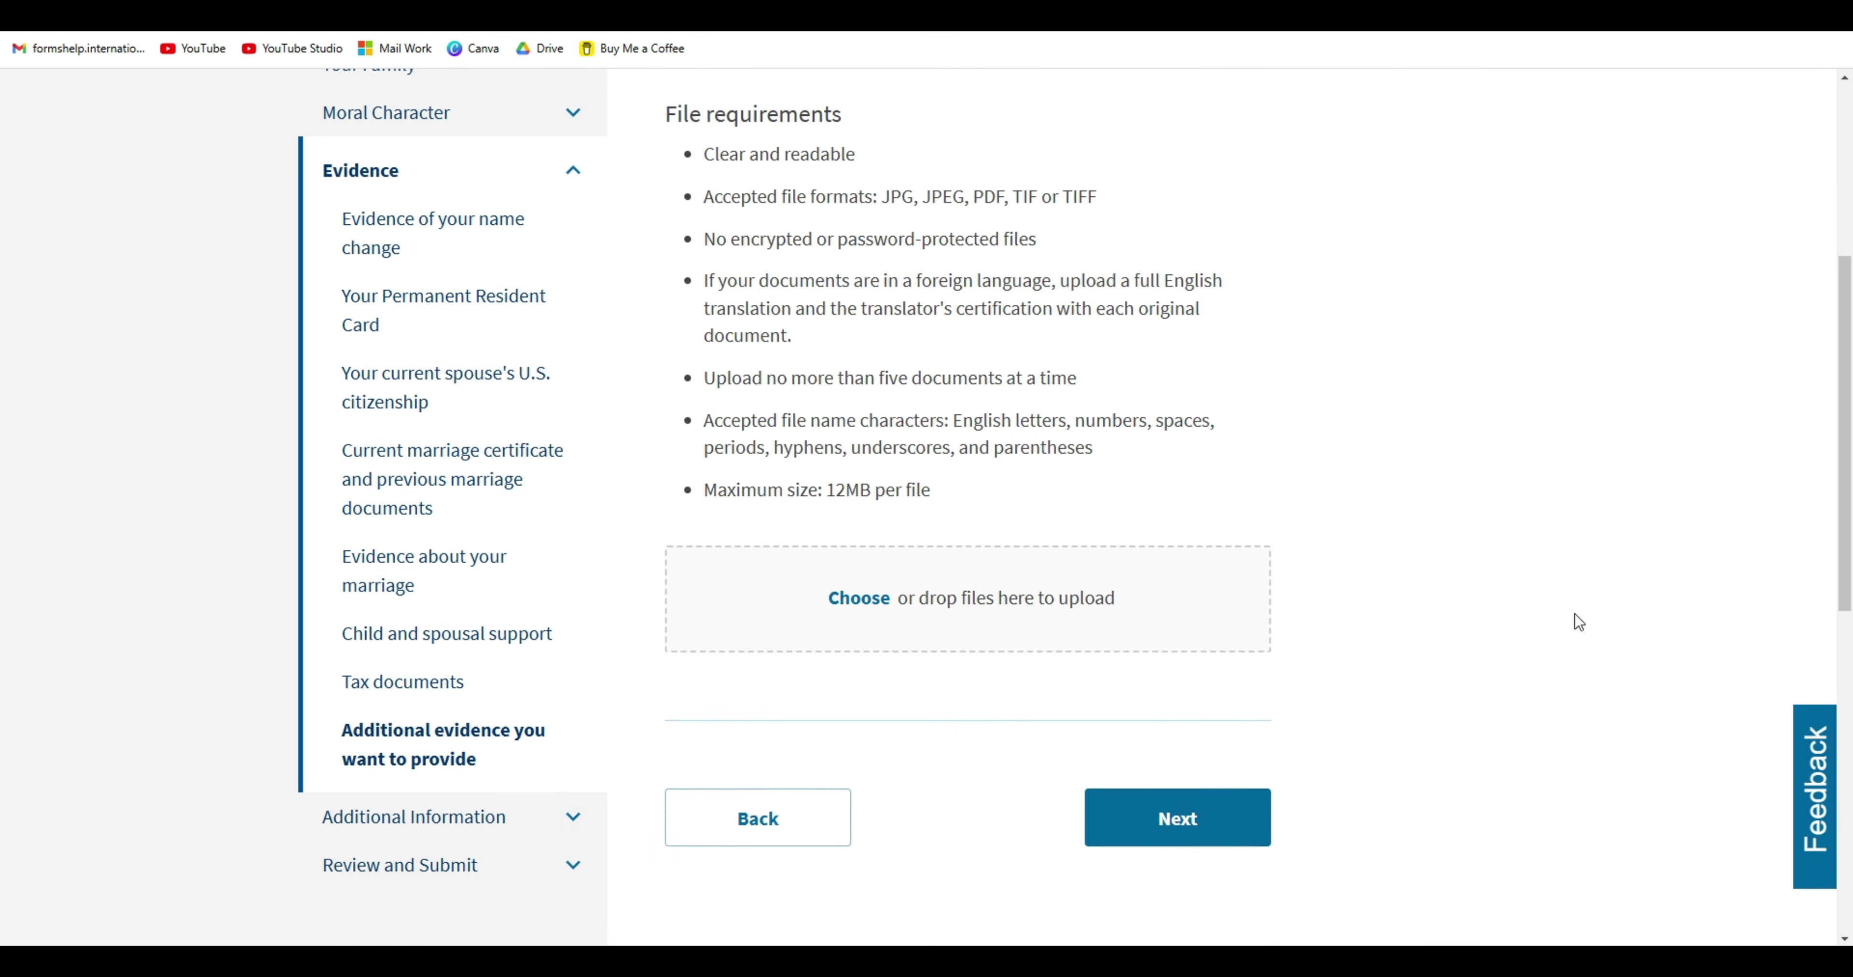
{"action": "left_click", "coordinate": [1251, 828]}
{"action": "scroll", "coordinate": [1232, 837], "scroll_direction": "down", "scroll_amount": 3}
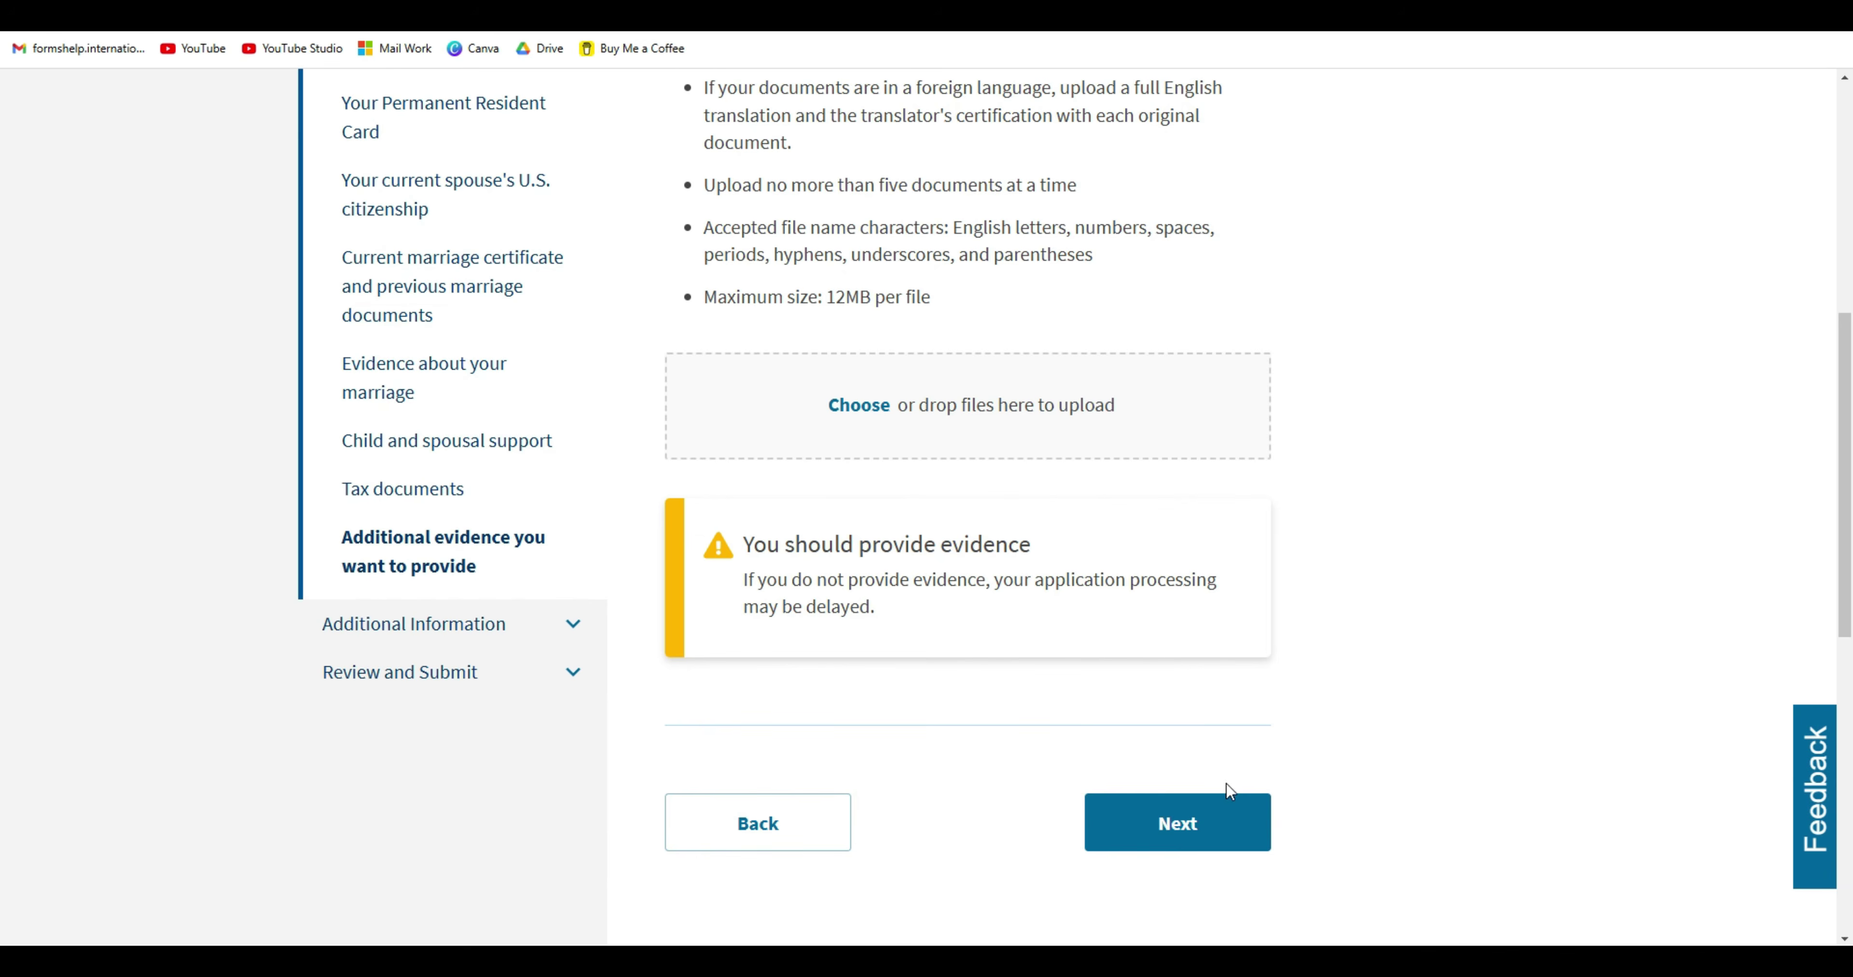
{"action": "left_click", "coordinate": [1228, 826]}
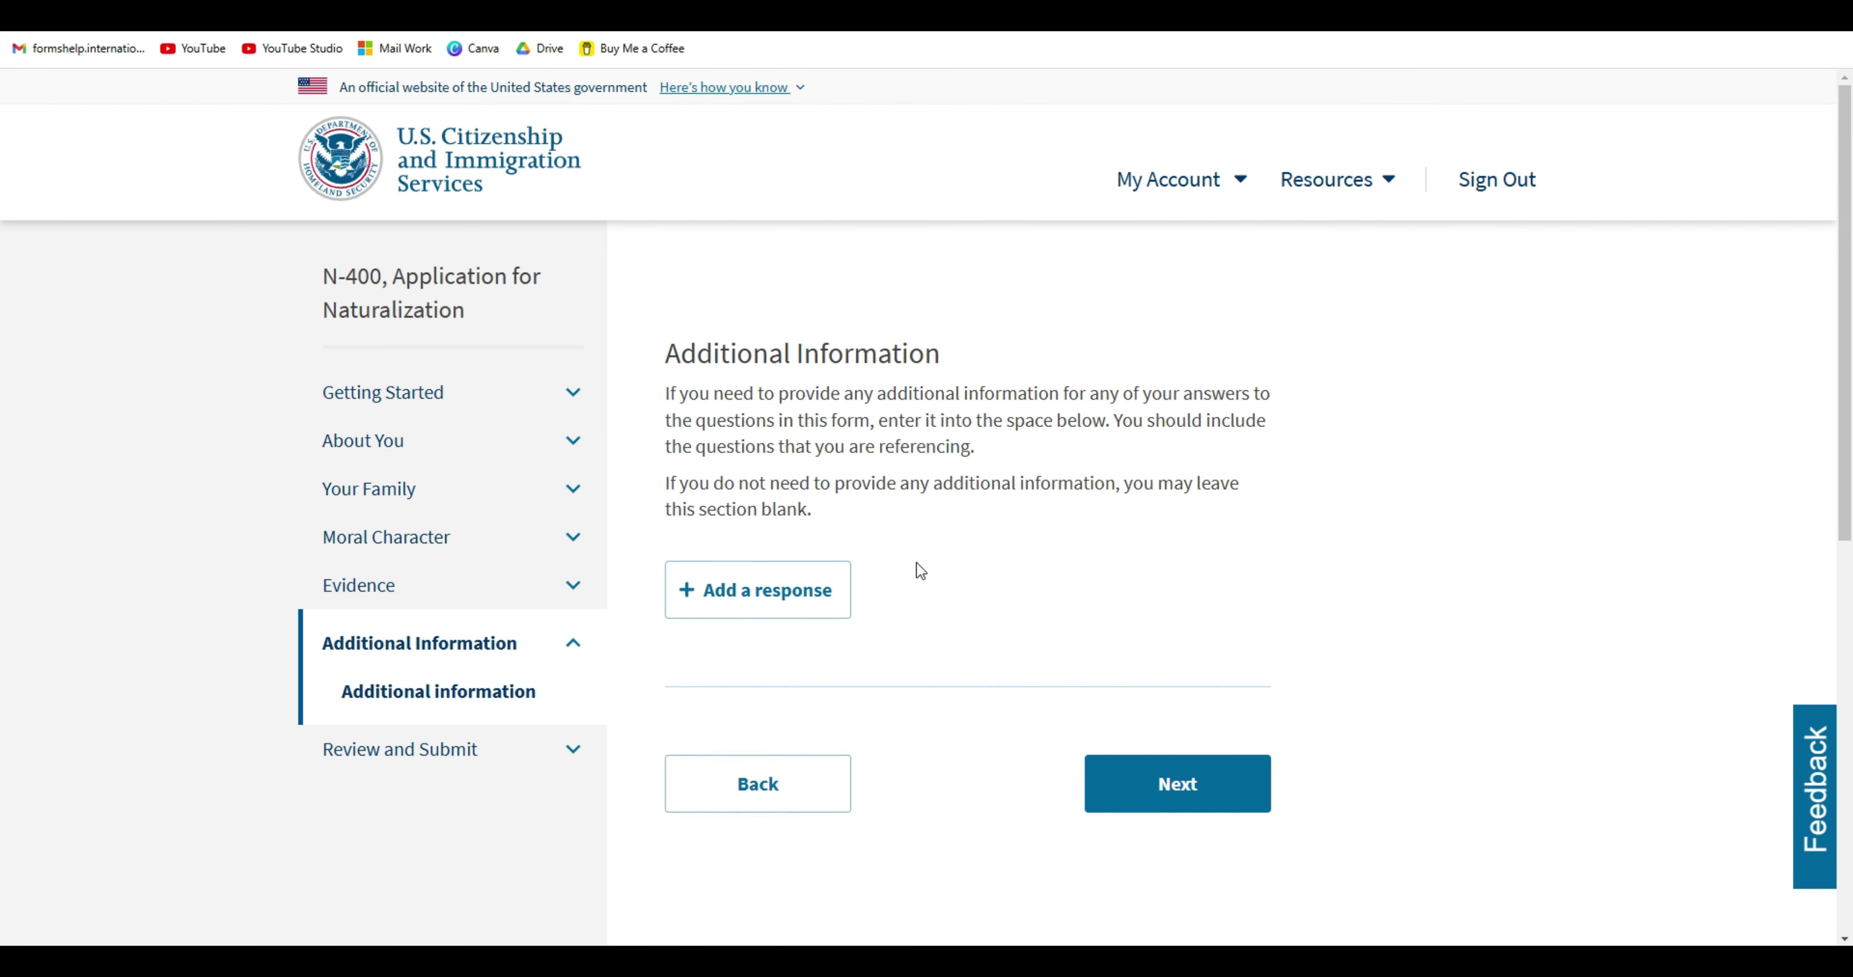
Add and save the response "Second citizenship: Canada" for the country of citizenship or nationality question under About You, Your immigration information.
{"action": "left_click", "coordinate": [801, 616]}
{"action": "left_click", "coordinate": [917, 525]}
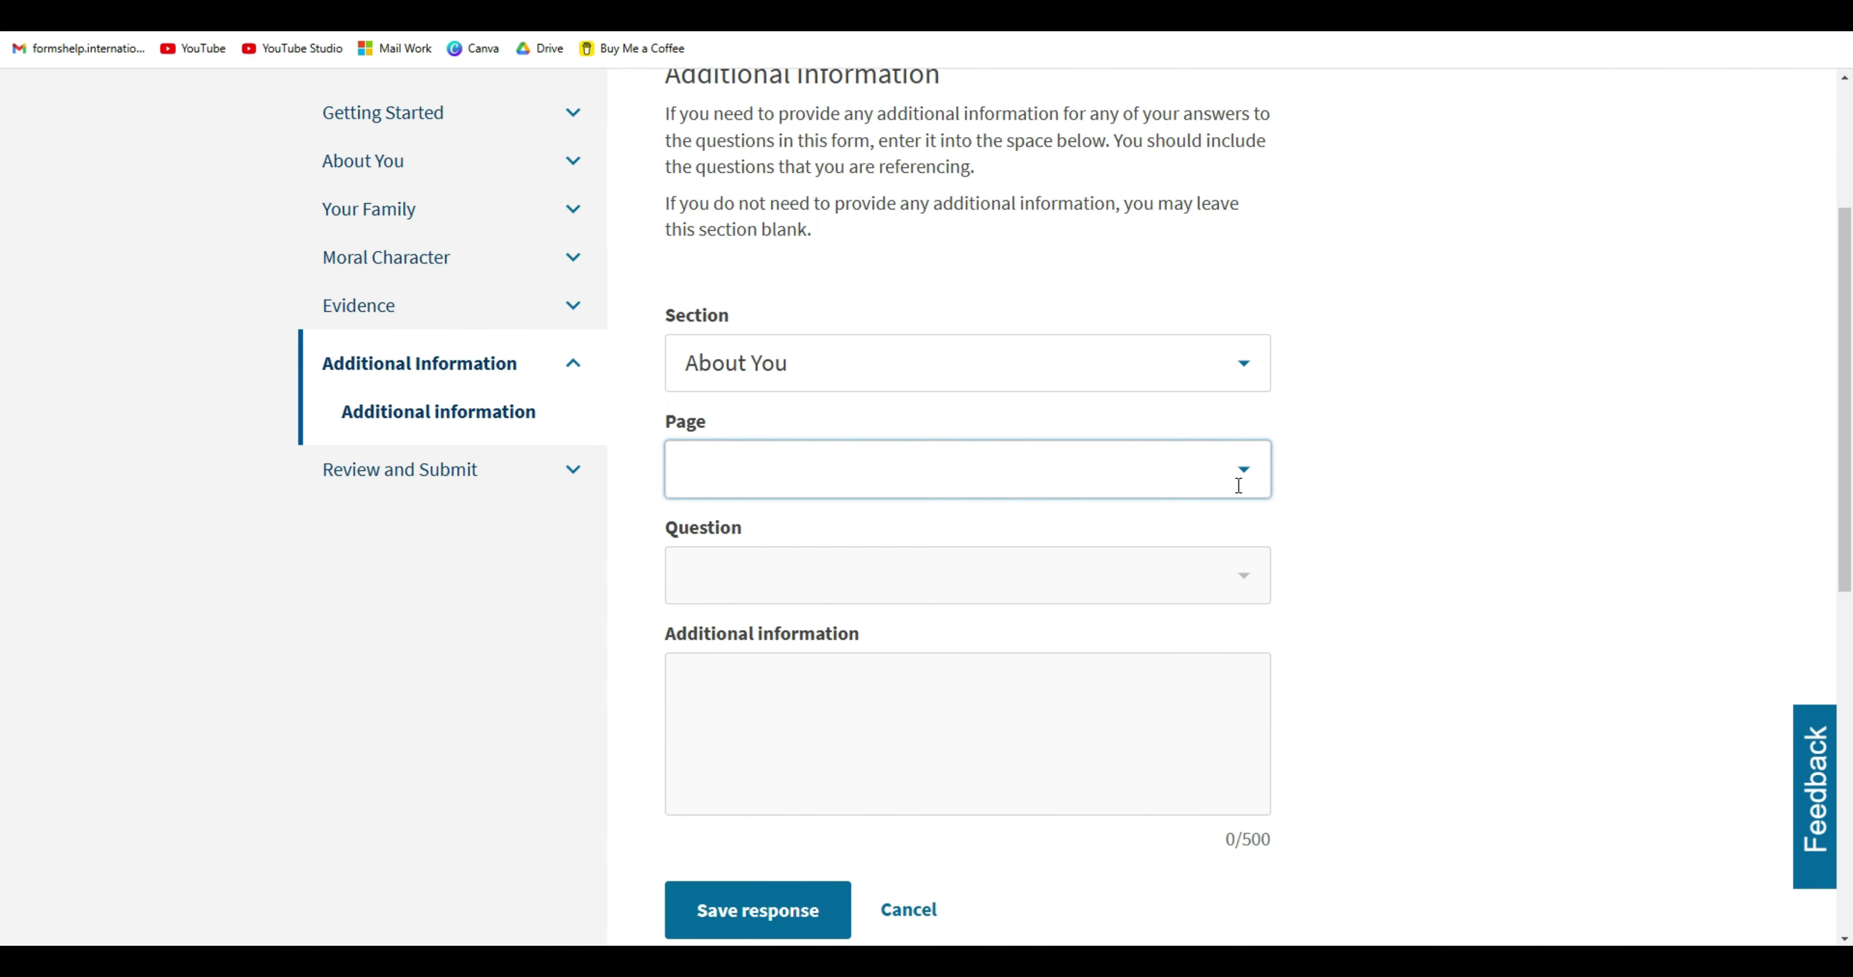
{"action": "left_click", "coordinate": [1238, 486]}
{"action": "scroll", "coordinate": [935, 575], "scroll_direction": "down", "scroll_amount": 2}
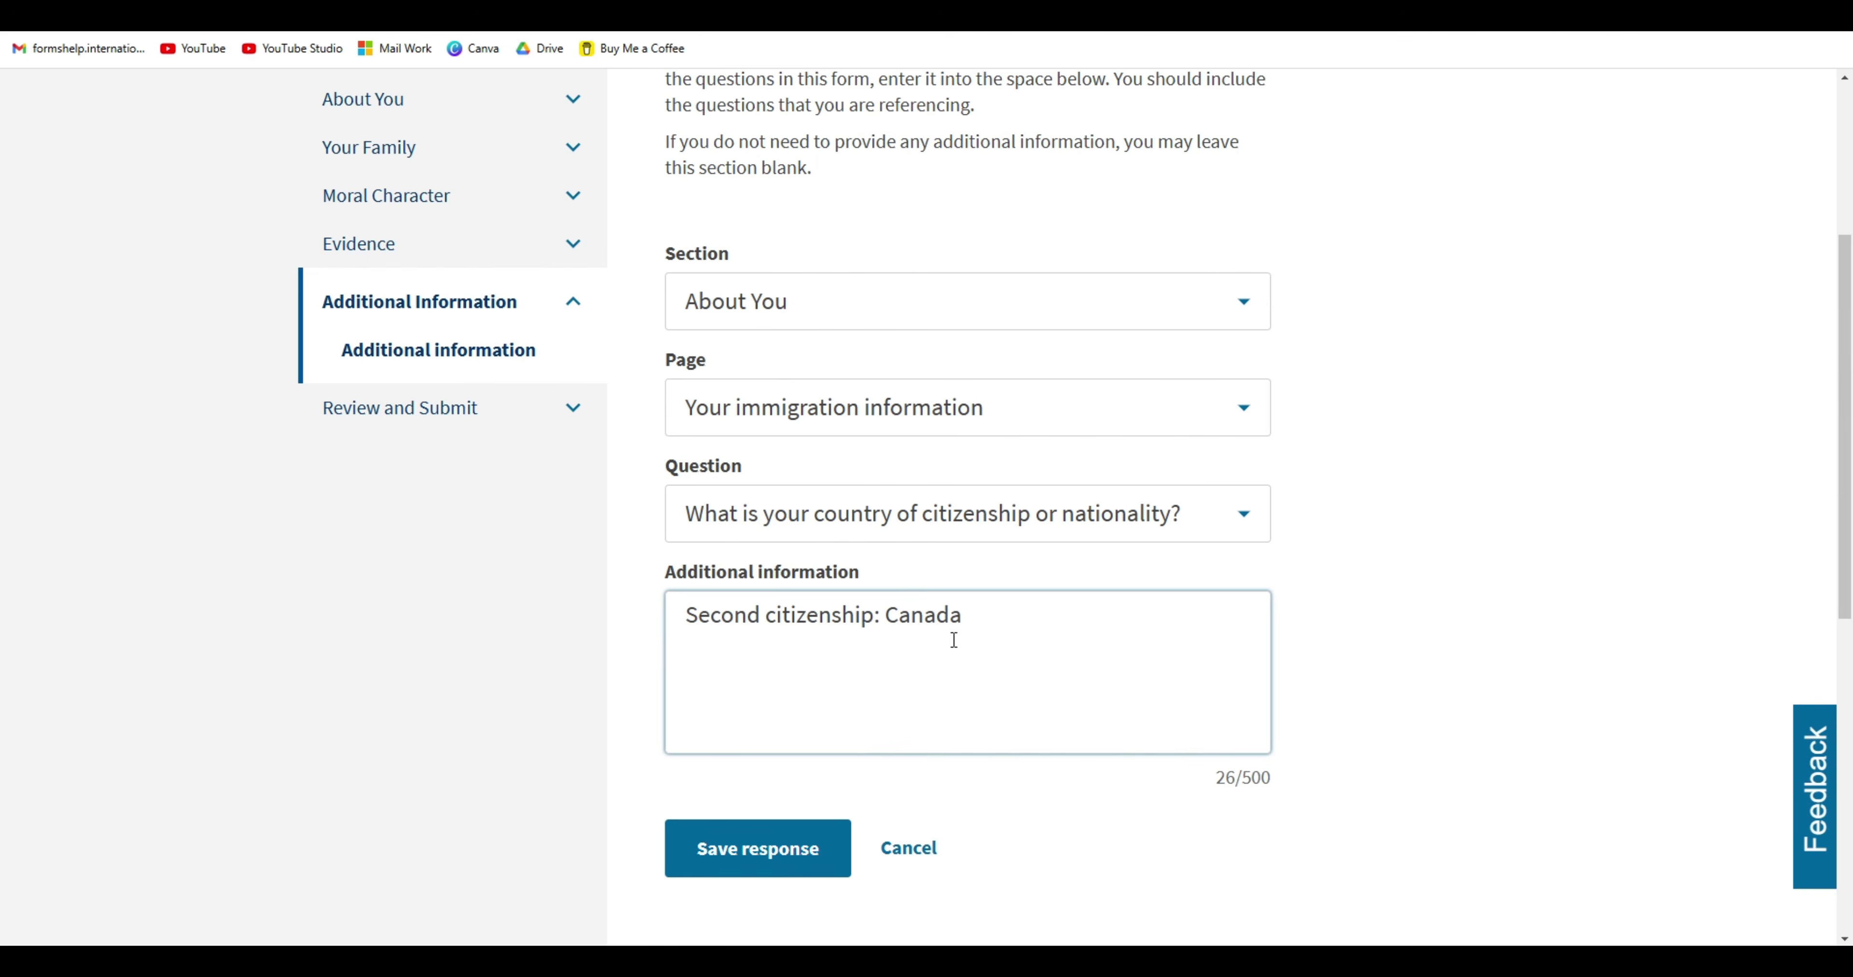
{"action": "left_click", "coordinate": [762, 848]}
Continue from the additional information page, go through the application review page, and proceed to the application summary.
{"action": "scroll", "coordinate": [1847, 491], "scroll_direction": "down", "scroll_amount": 4}
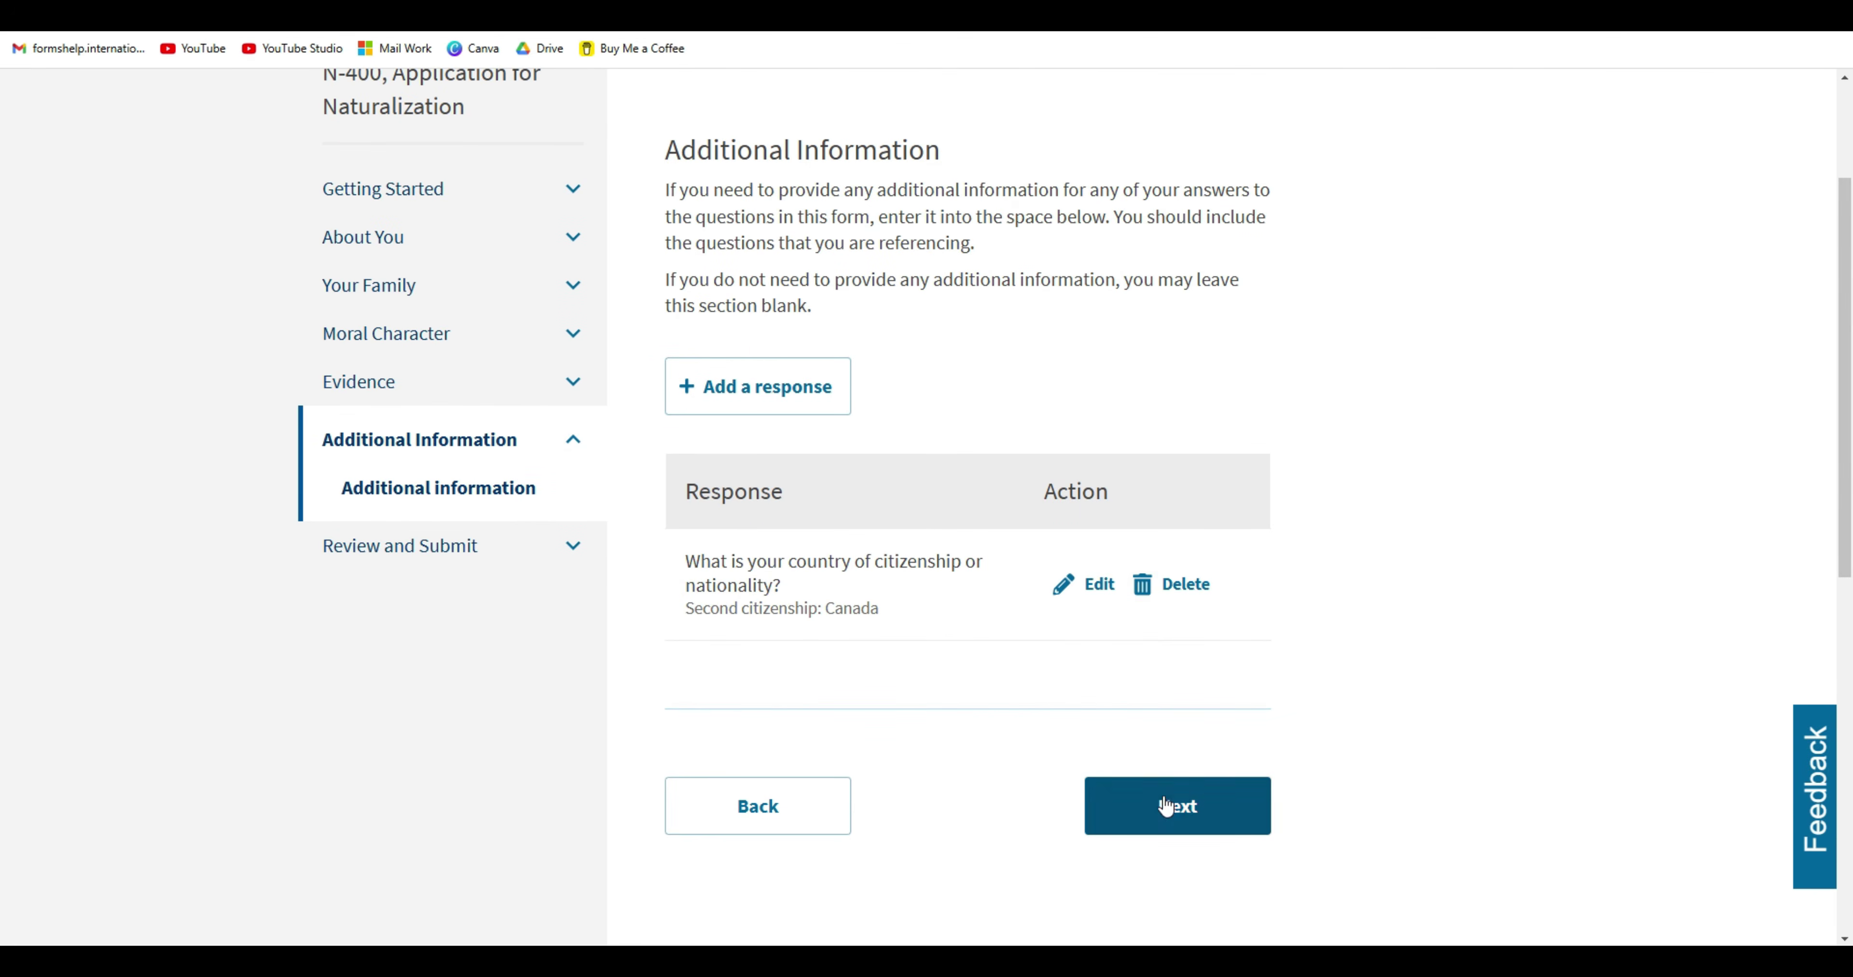
{"action": "left_click", "coordinate": [1172, 816]}
{"action": "left_click_drag", "start_coordinate": [1849, 280], "coordinate": [1850, 447]}
{"action": "scroll", "coordinate": [1850, 432], "scroll_direction": "down", "scroll_amount": 1}
{"action": "left_click", "coordinate": [1199, 775]}
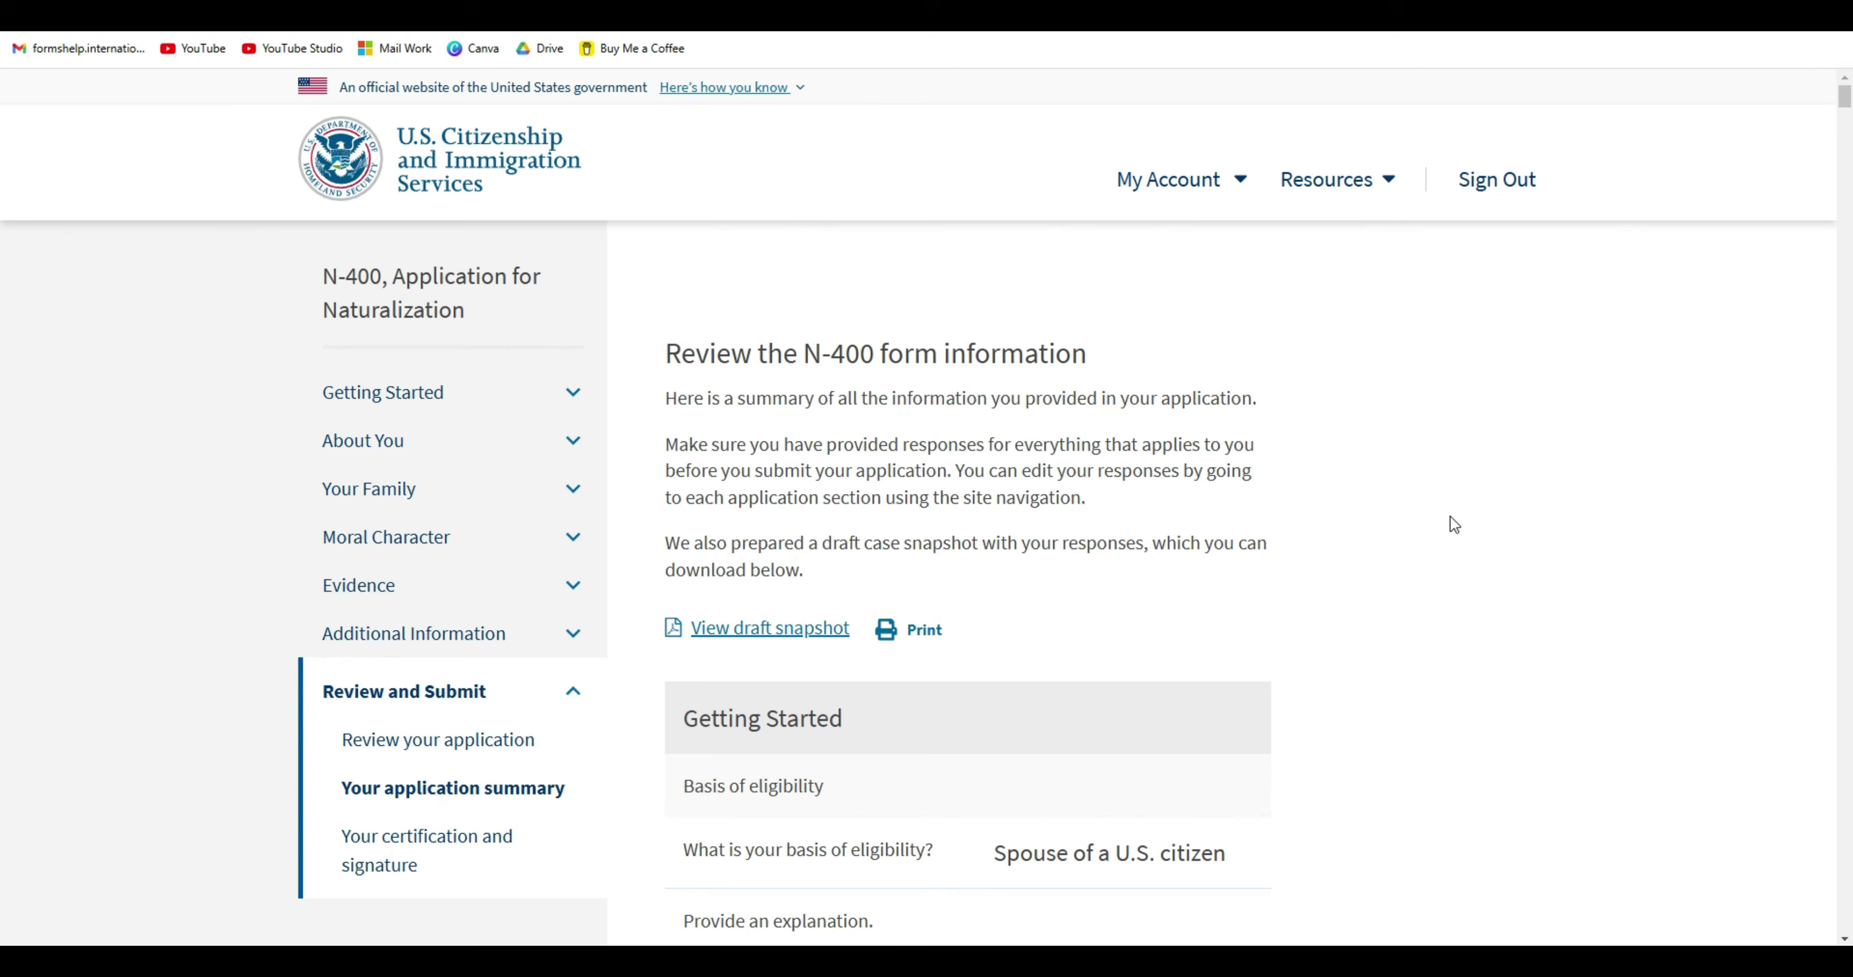
Review the N-400 application summary through the additional information response, and continue to the certification and signature page.
{"action": "left_click_drag", "start_coordinate": [1848, 87], "coordinate": [1848, 188]}
{"action": "left_click_drag", "start_coordinate": [804, 353], "coordinate": [876, 352]}
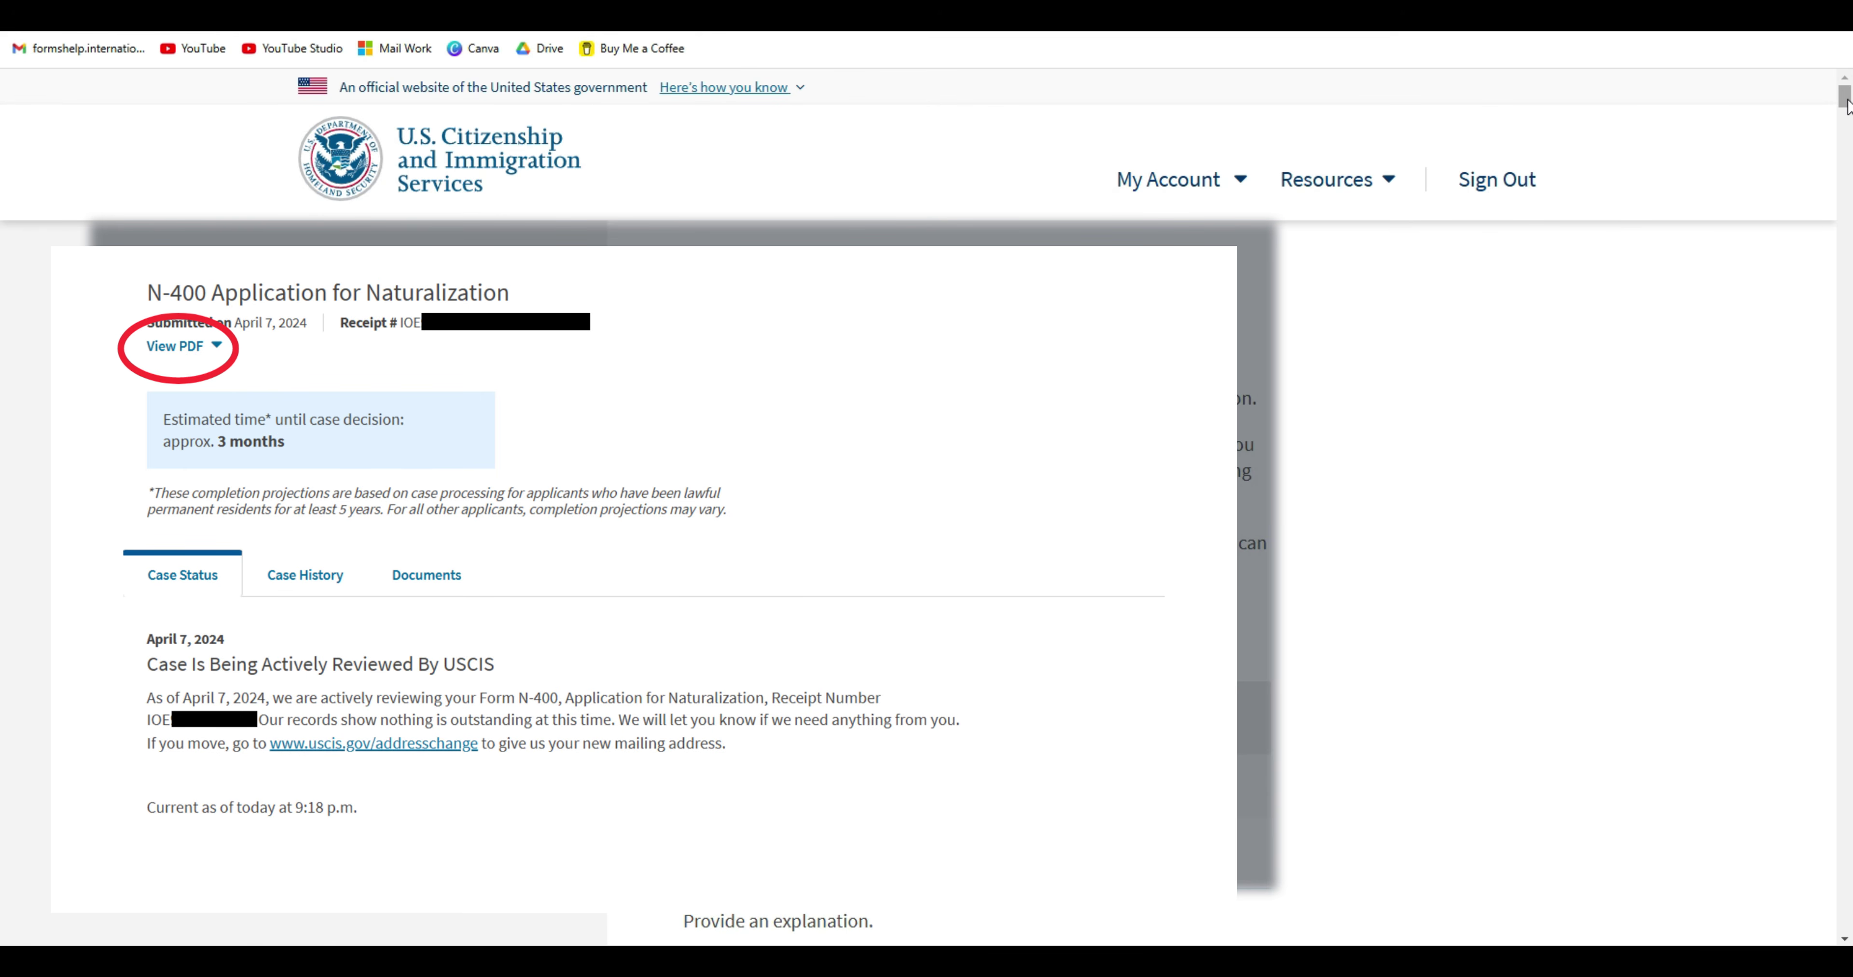
{"action": "scroll", "coordinate": [1363, 513], "scroll_direction": "down", "scroll_amount": 10}
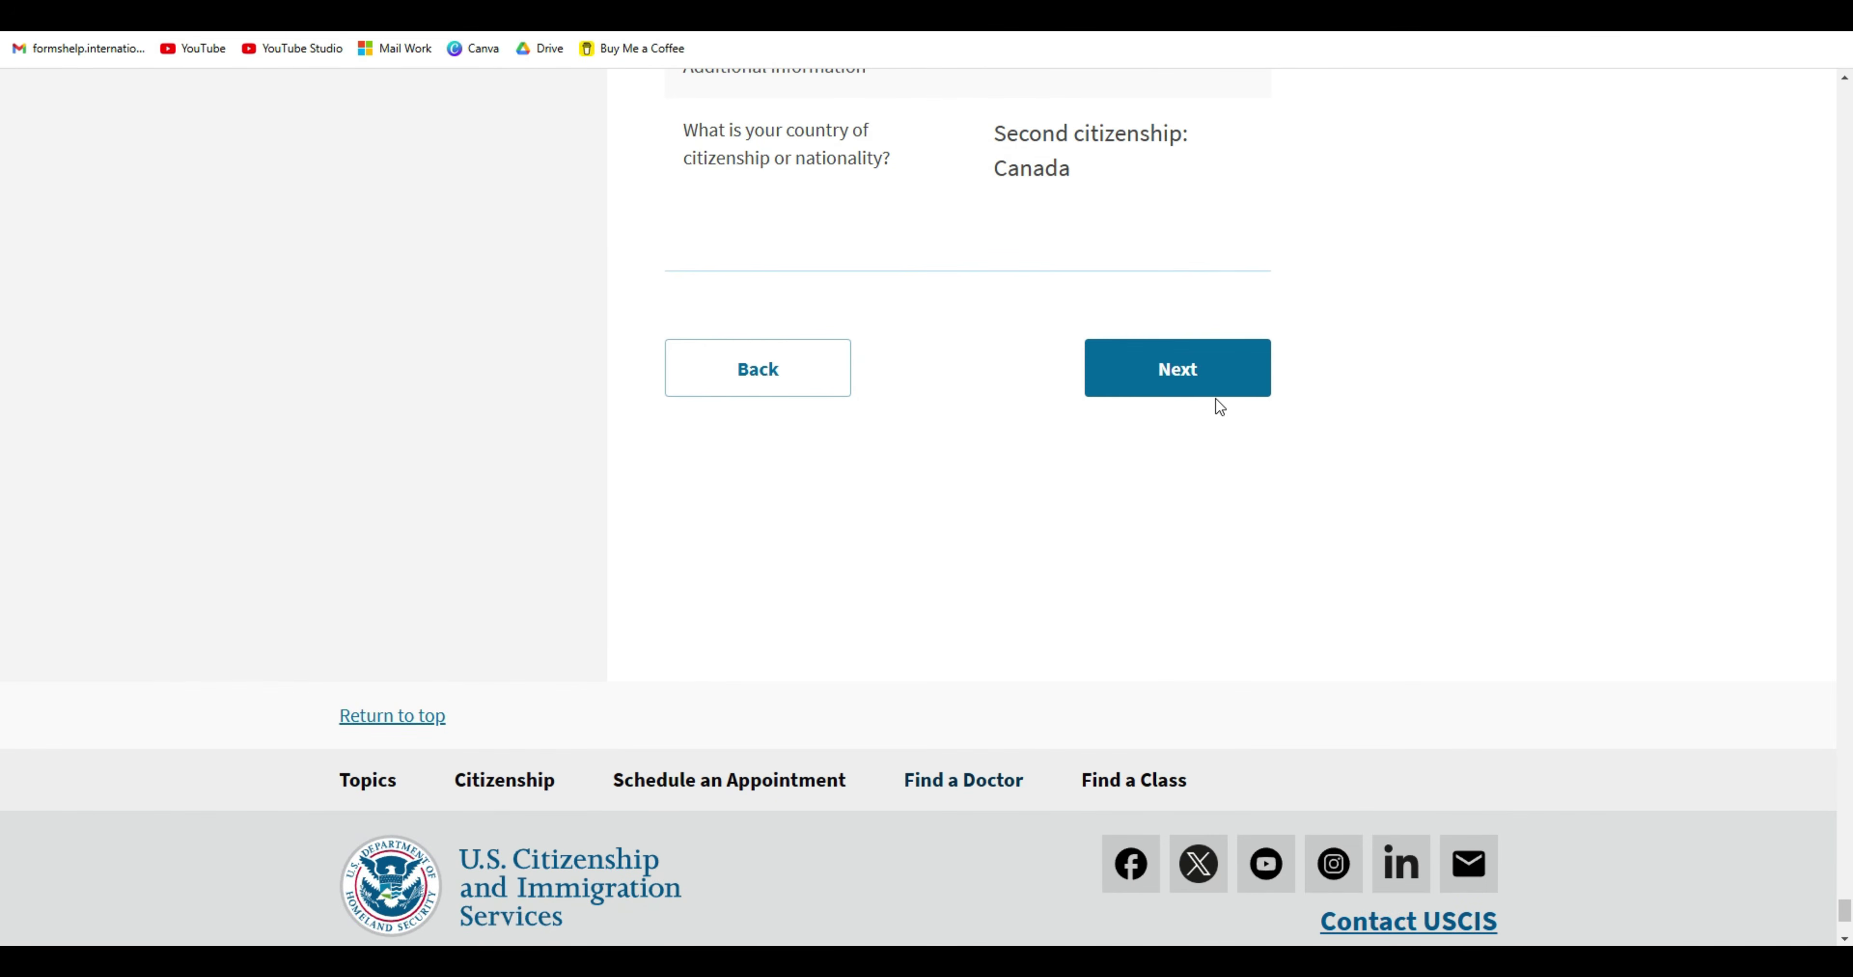
{"action": "left_click", "coordinate": [1216, 387]}
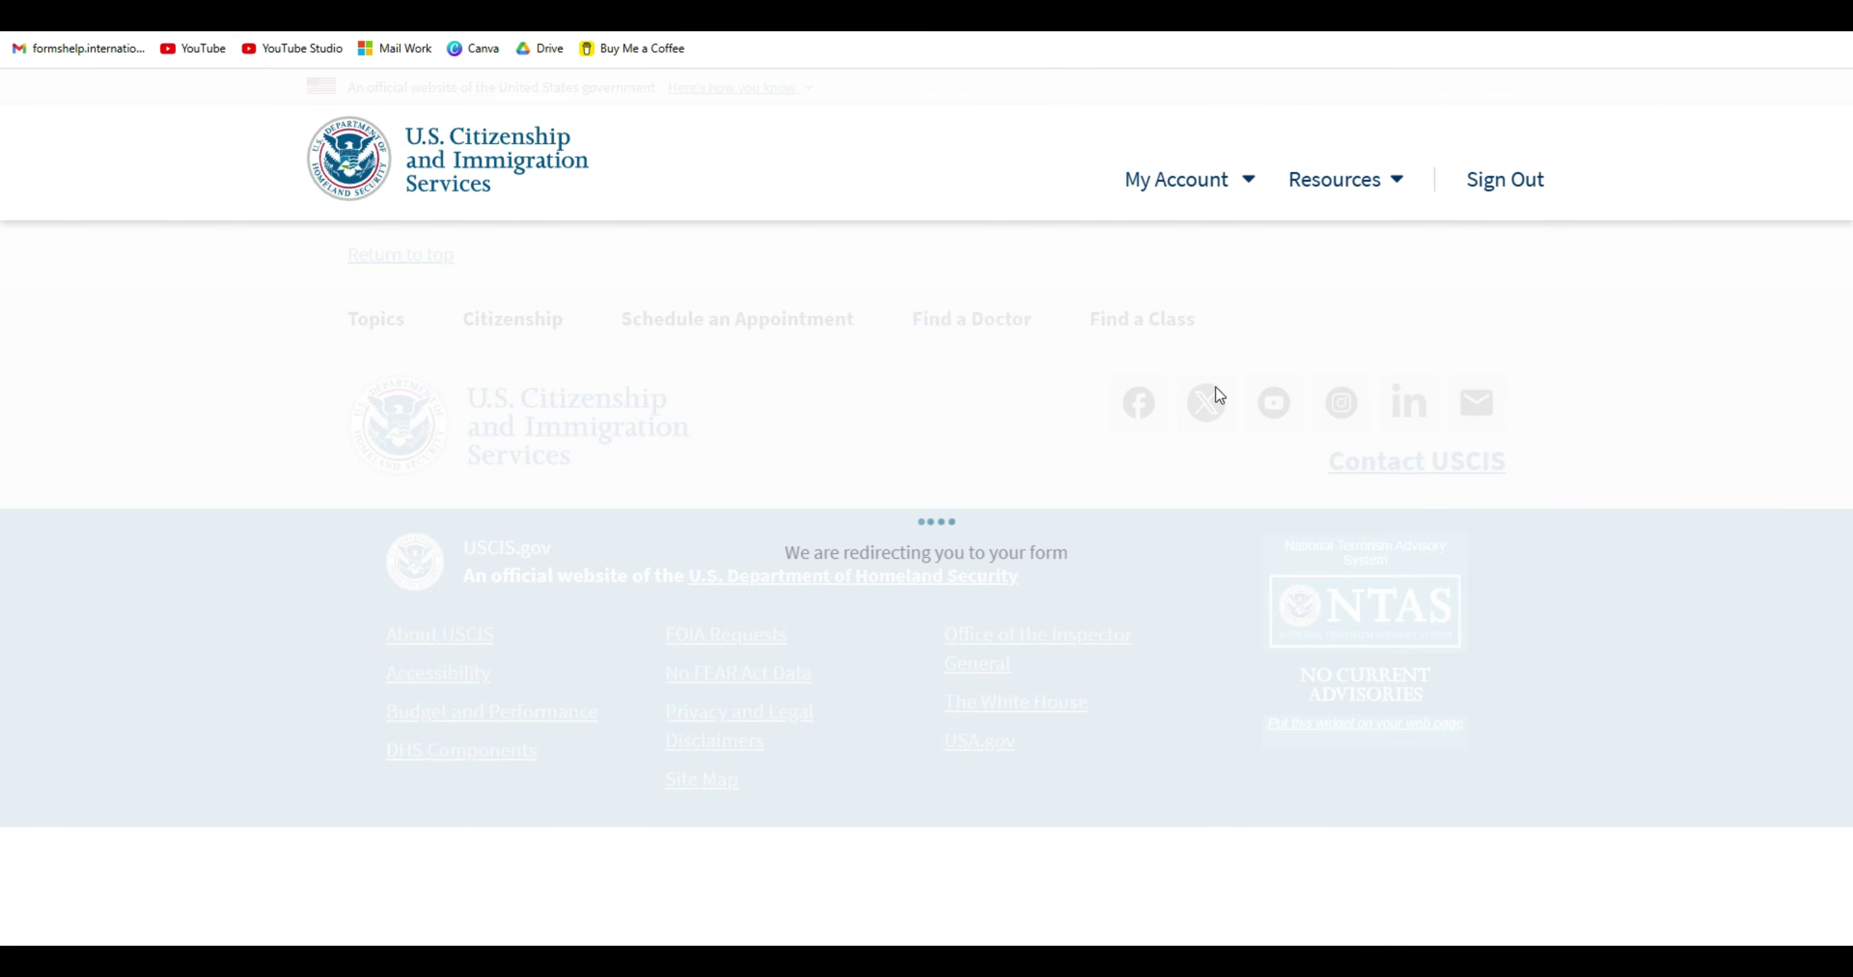
Agree to the applicant's statement, sign with the applicant's full legal name, and continue to the payment page.
{"action": "scroll", "coordinate": [1849, 438], "scroll_direction": "down", "scroll_amount": 3}
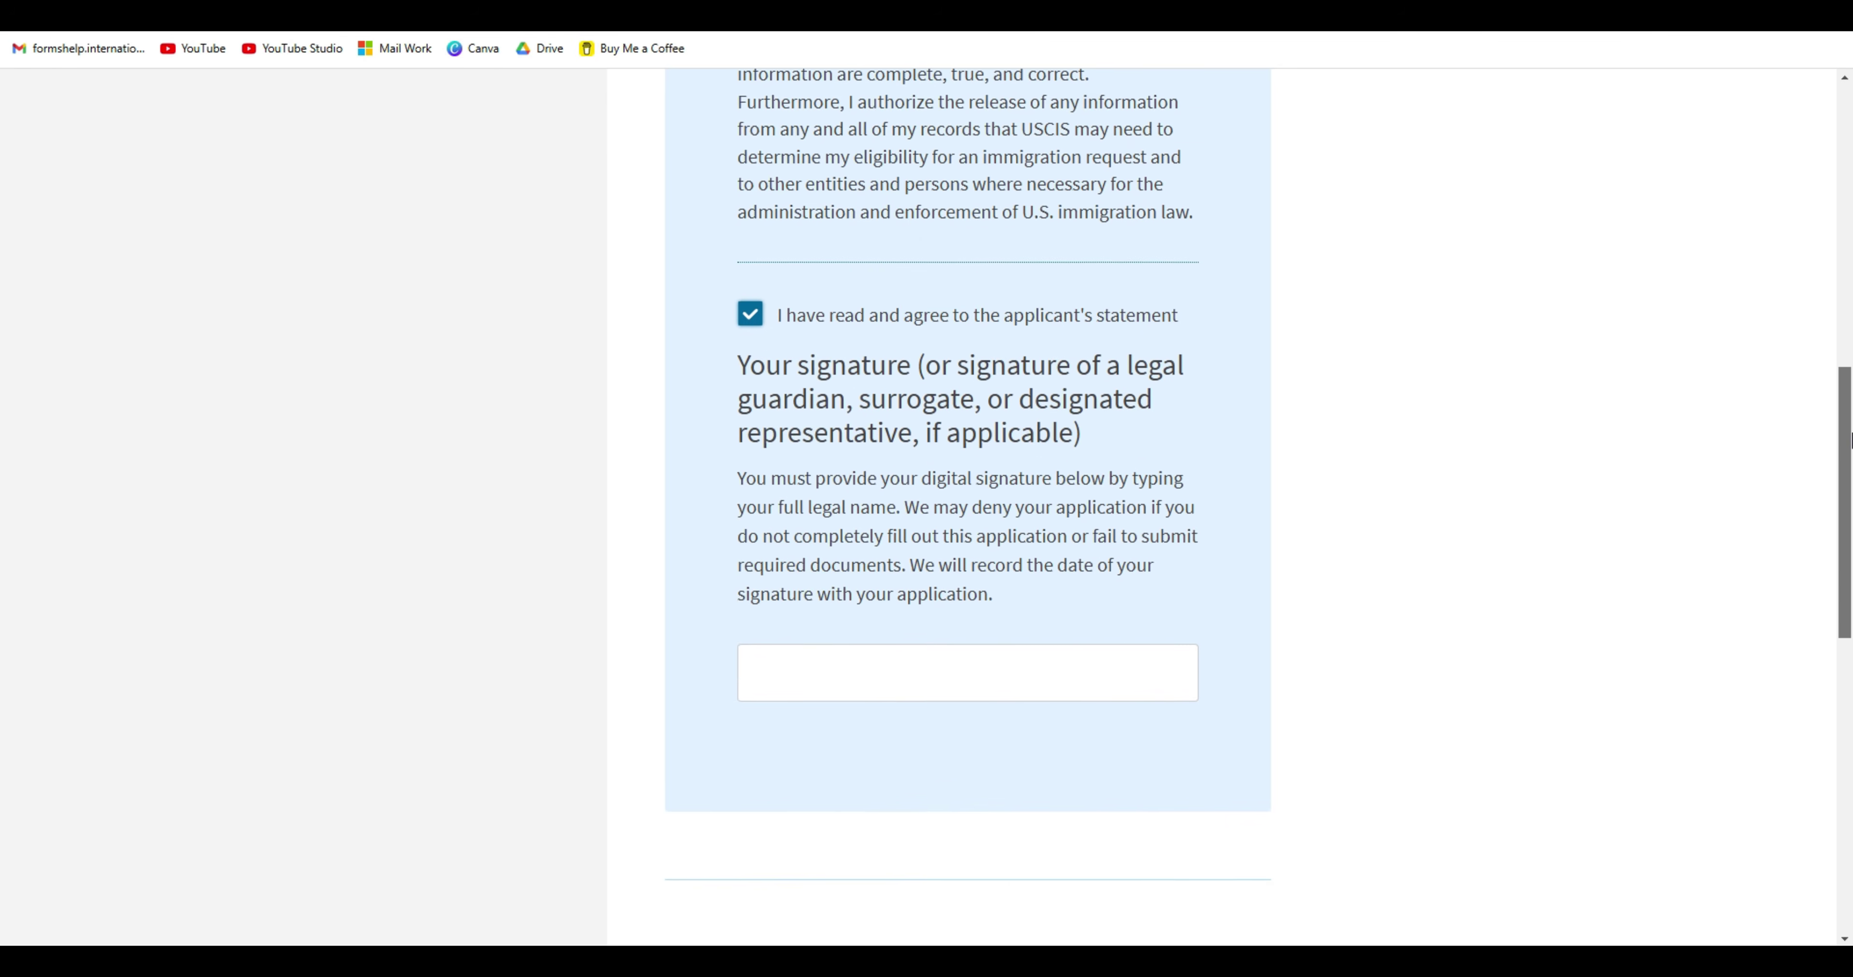
{"action": "scroll", "coordinate": [1850, 438], "scroll_direction": "down", "scroll_amount": 2}
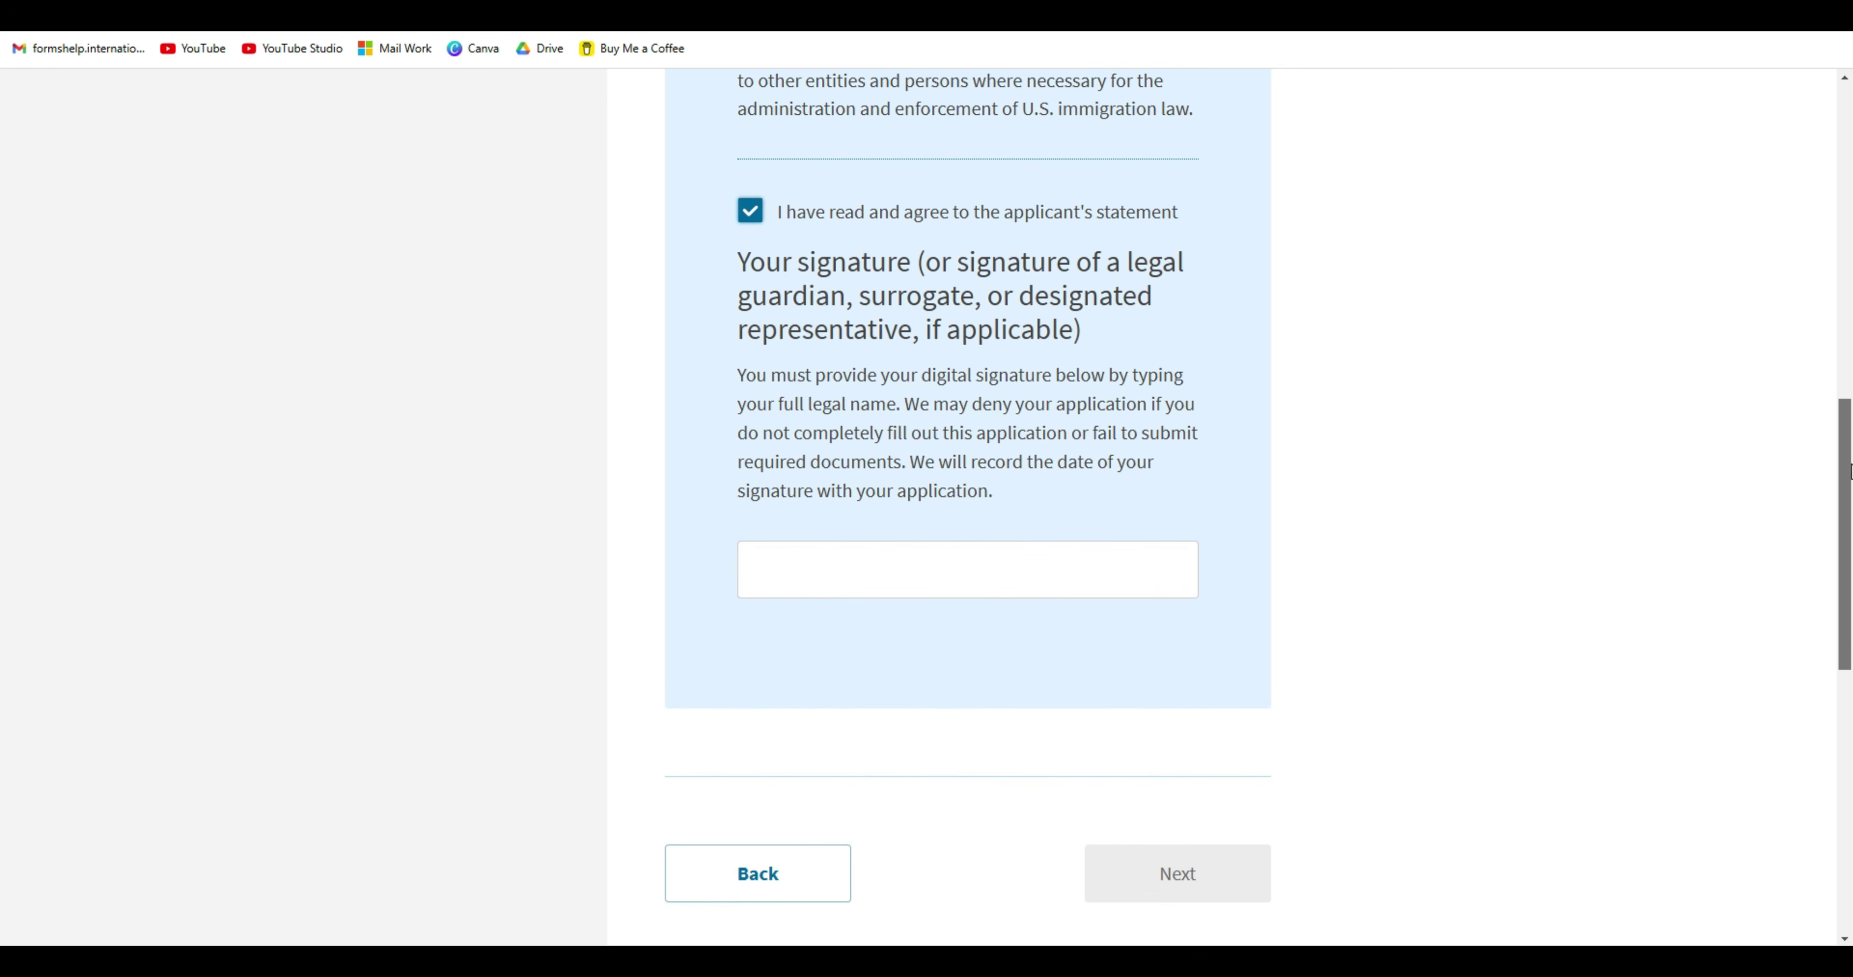
{"action": "left_click", "coordinate": [1000, 596]}
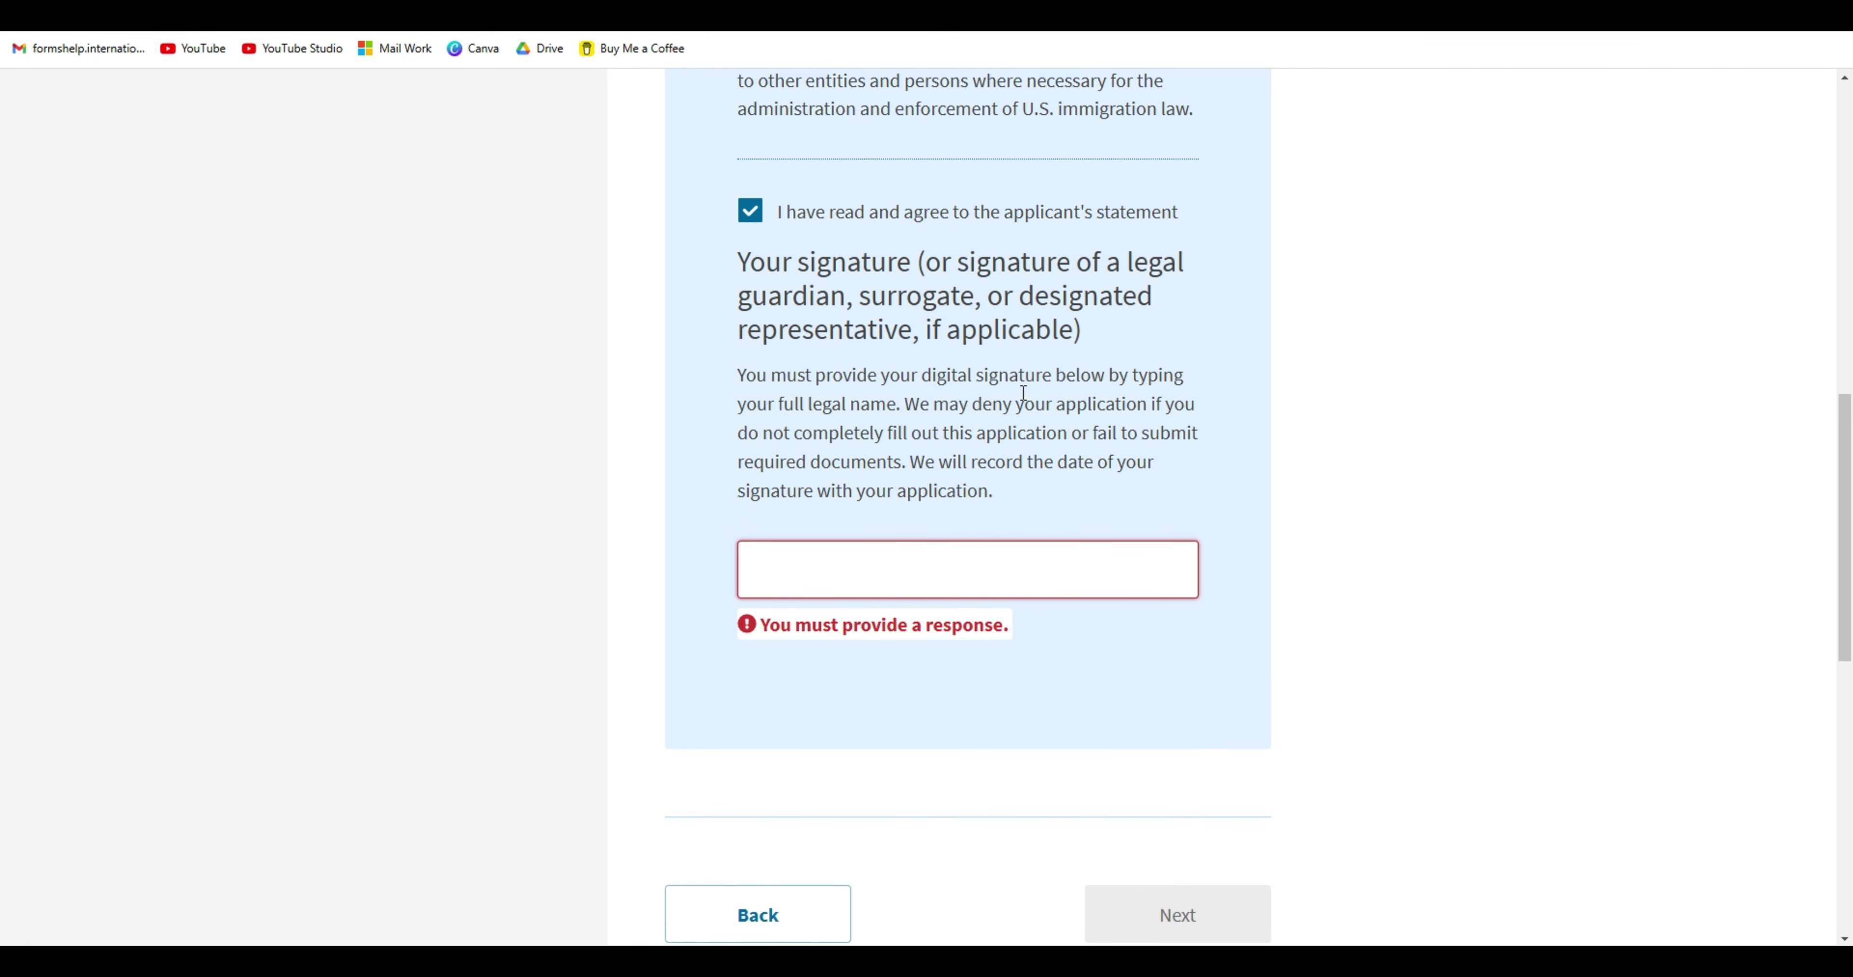
{"action": "type", "text": "JANE DOE"}
{"action": "left_click", "coordinate": [1213, 870]}
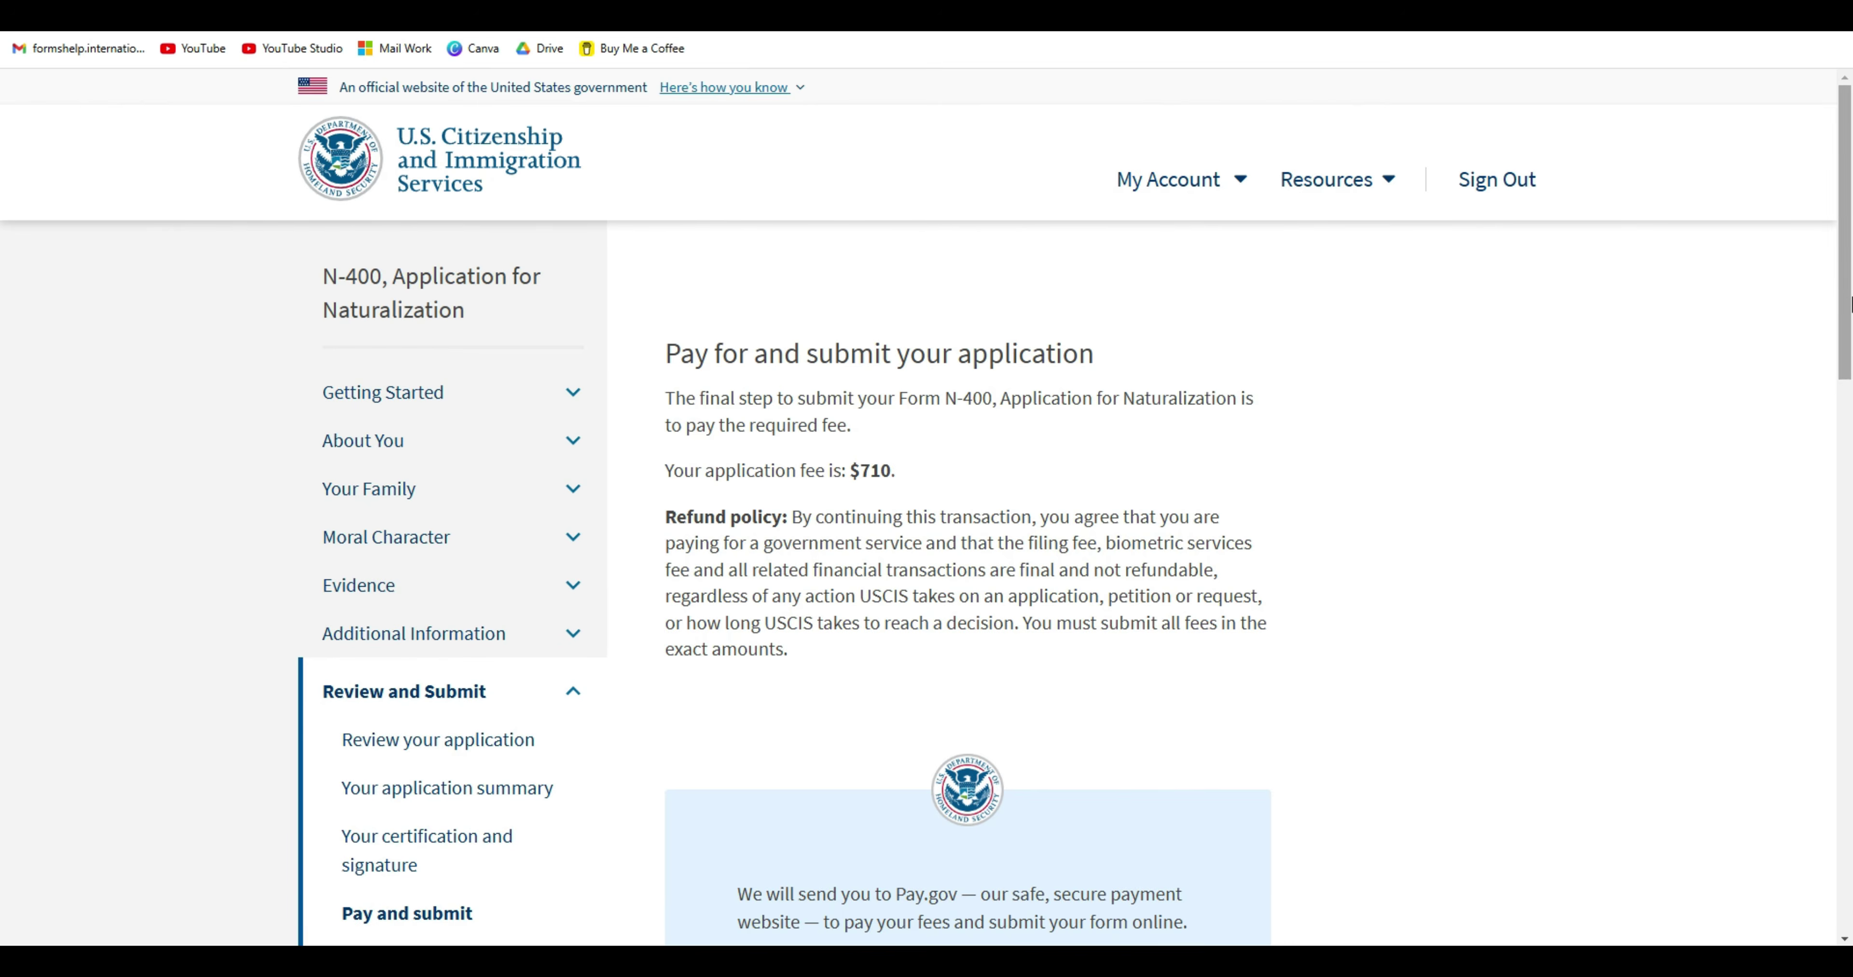
Review the payment and submission steps, and highlight the application fee amount on the payment page.
{"action": "left_click_drag", "start_coordinate": [1845, 306], "coordinate": [1846, 600]}
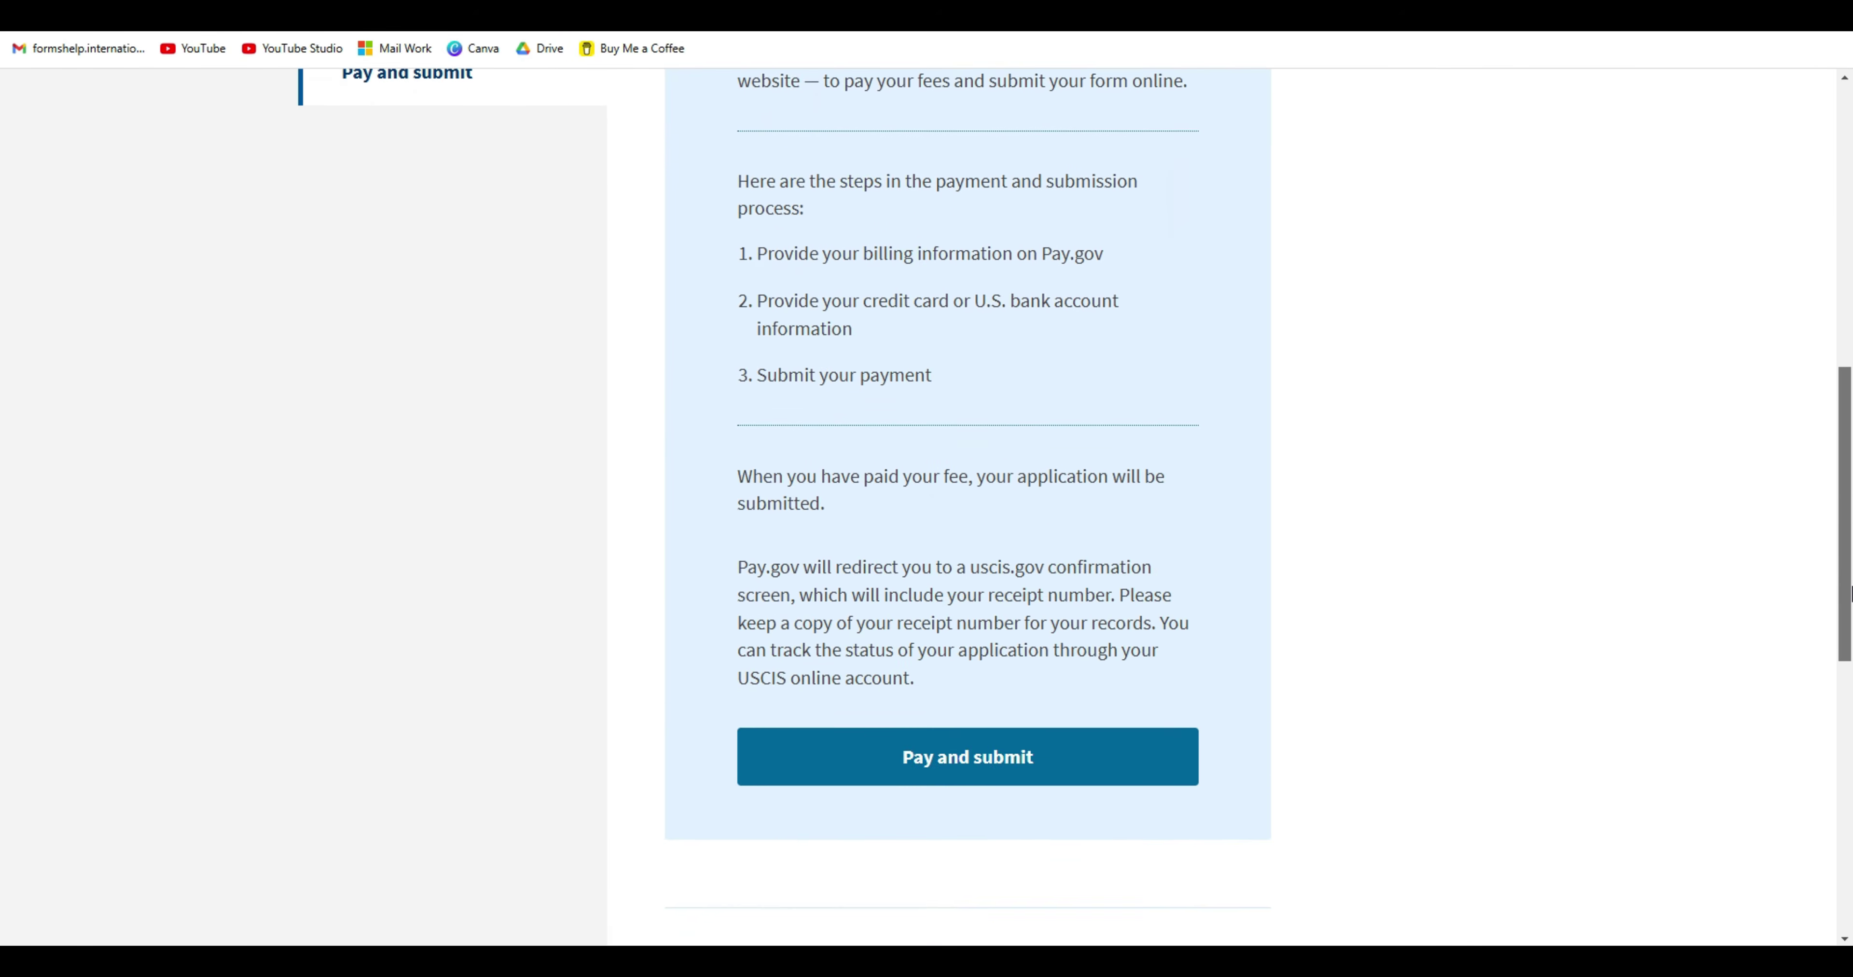
{"action": "left_click", "coordinate": [1026, 789]}
{"action": "left_click_drag", "start_coordinate": [1846, 503], "coordinate": [1846, 218]}
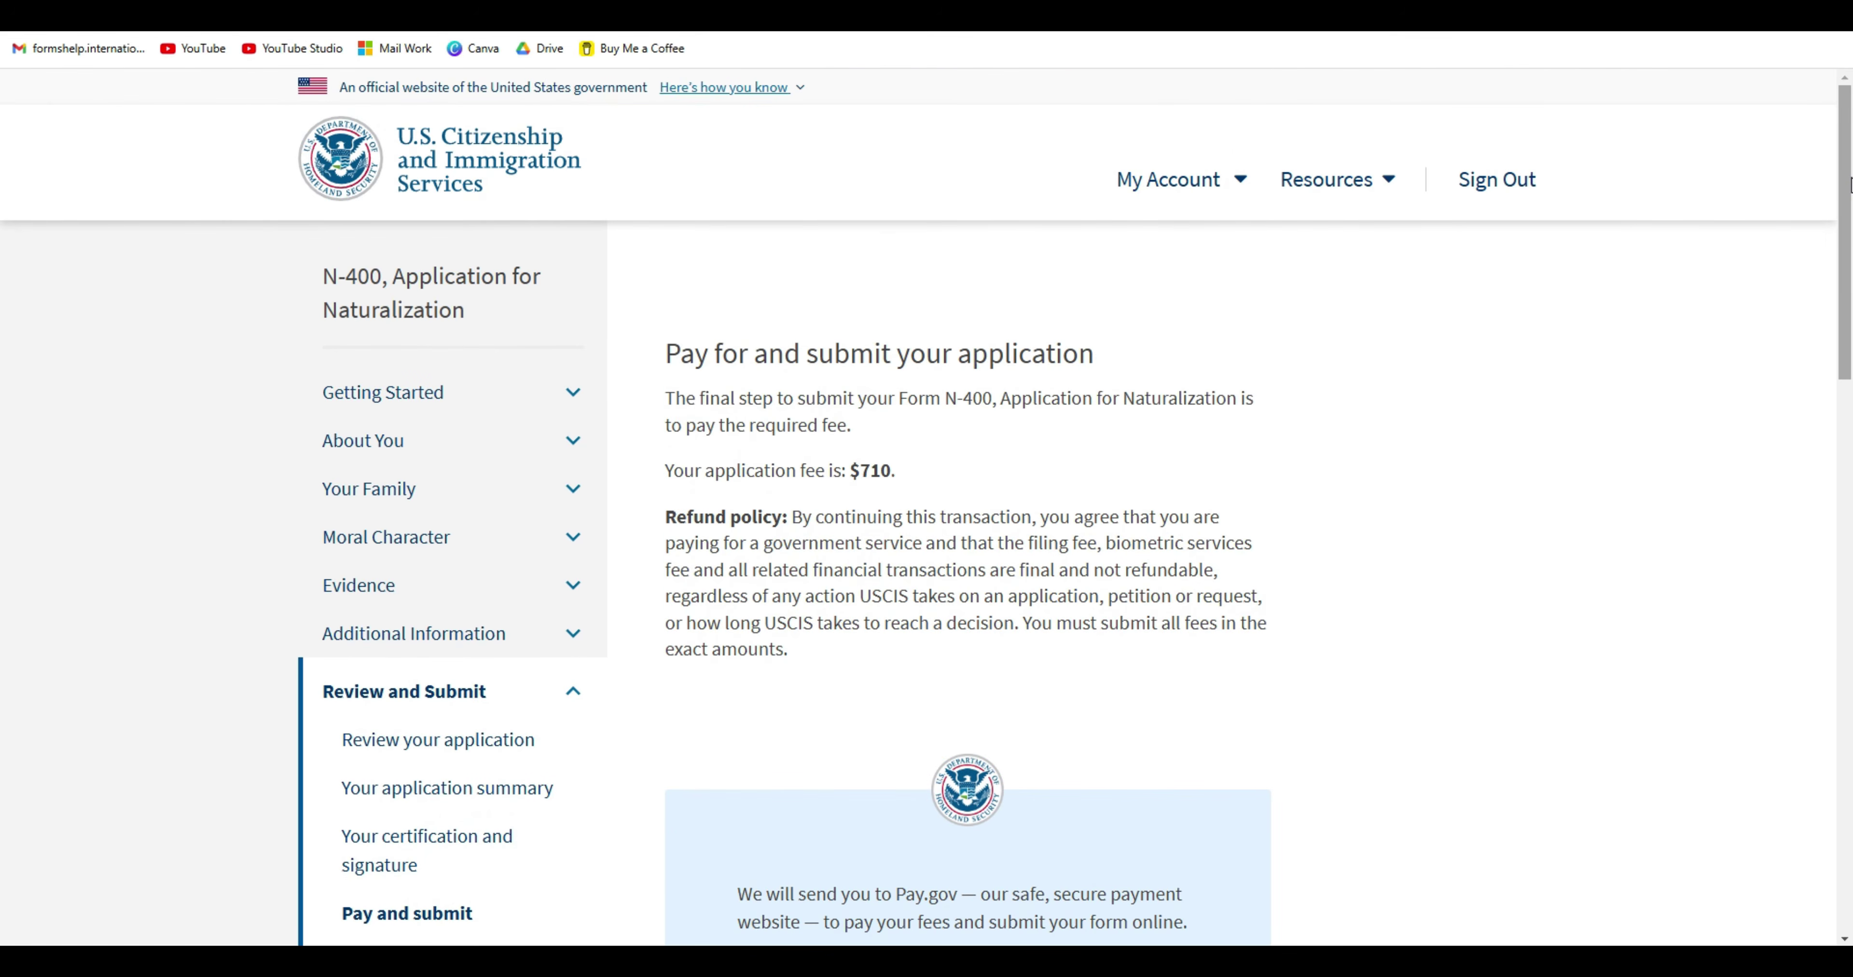
{"action": "left_click_drag", "start_coordinate": [849, 474], "coordinate": [909, 480]}
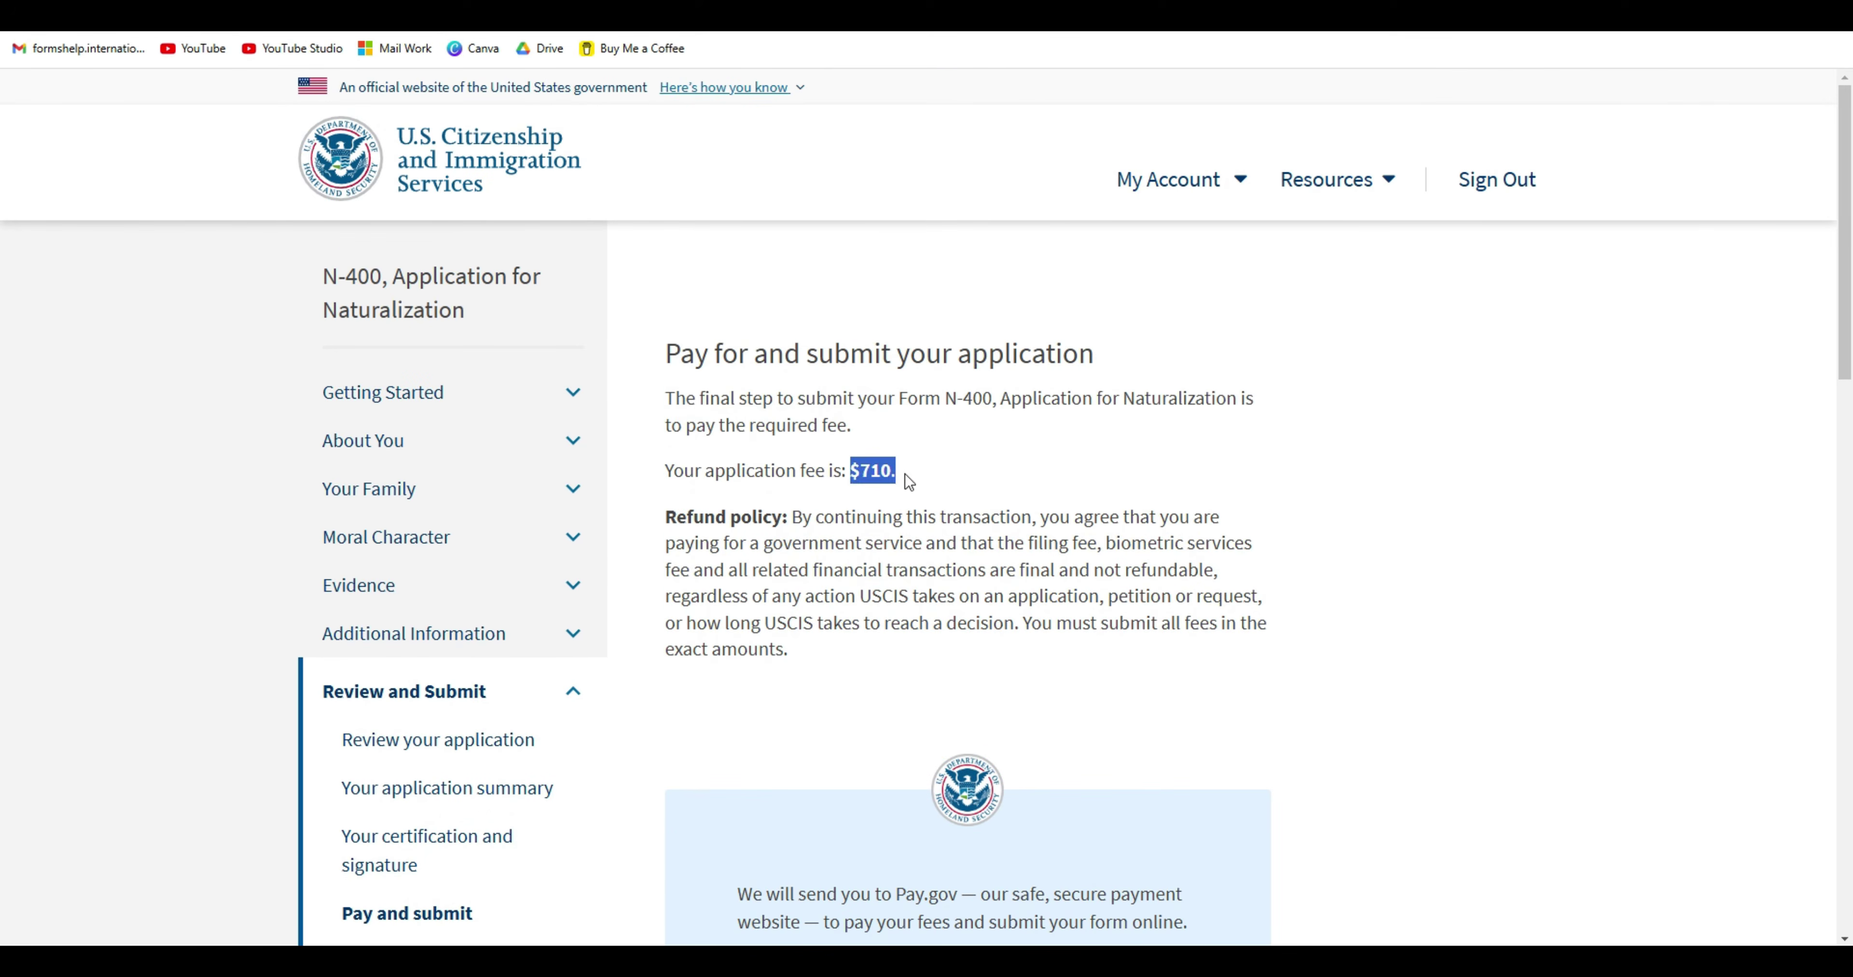
{"action": "left_click", "coordinate": [1711, 295]}
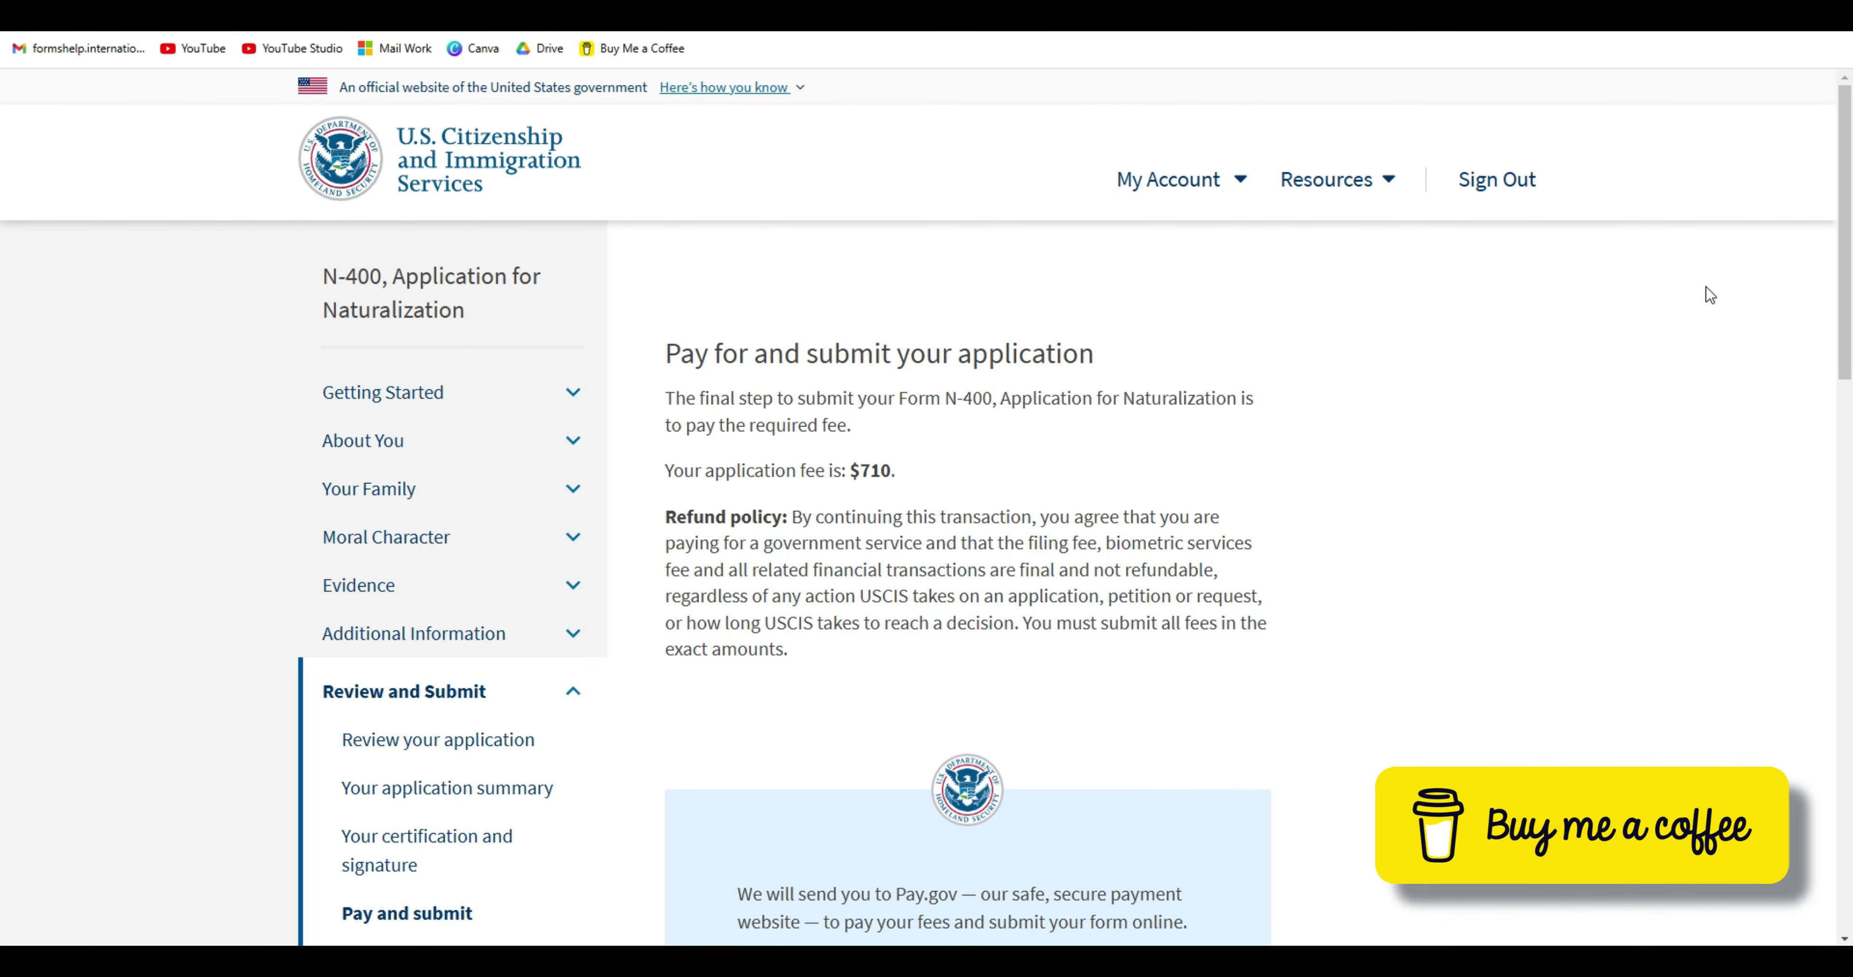